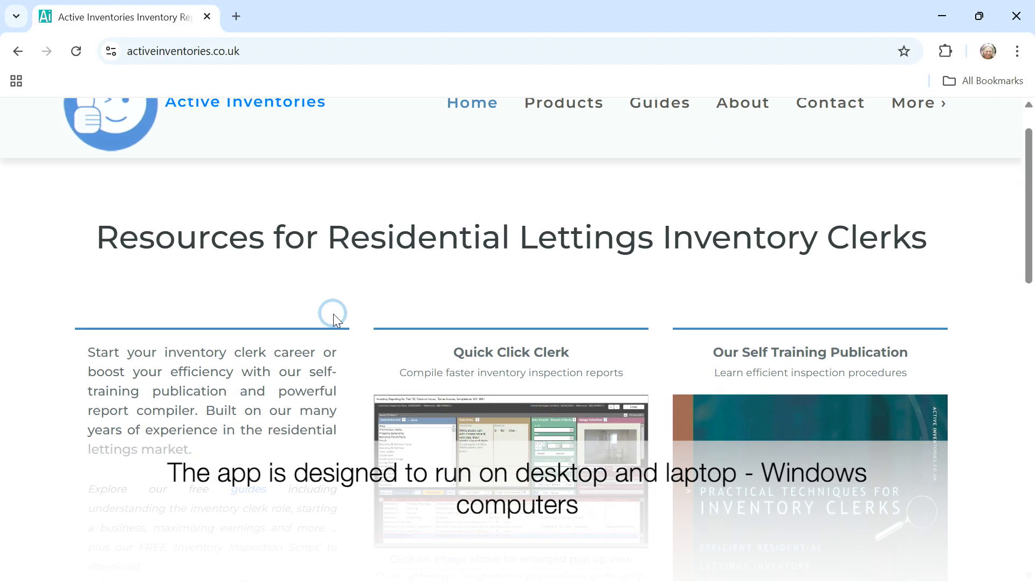
Review the Quick Click Clerk overview and key features on the Active Inventories home page
scroll(333, 318, down, 2)
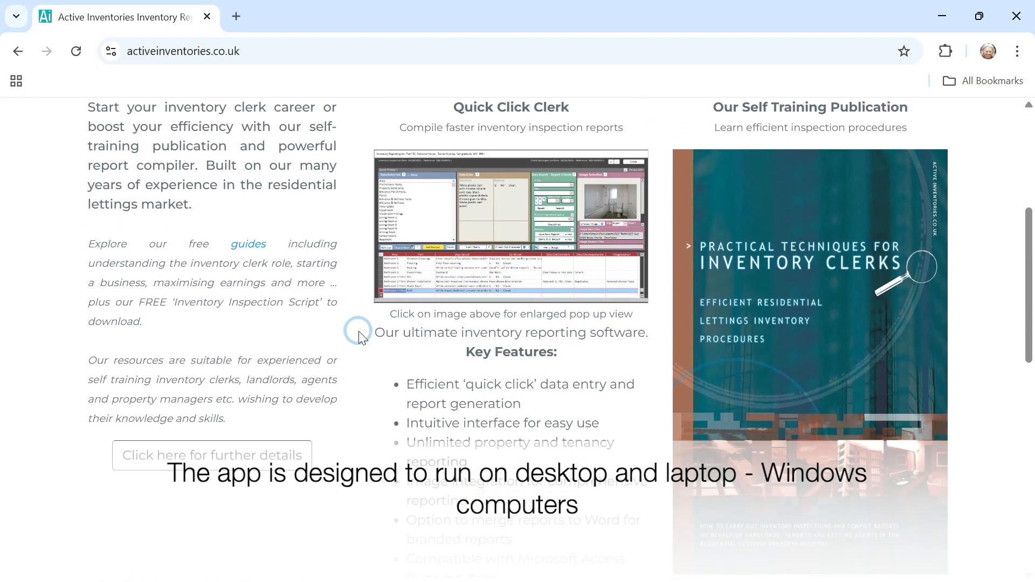
scroll(358, 334, down, 2)
scroll(358, 335, down, 1)
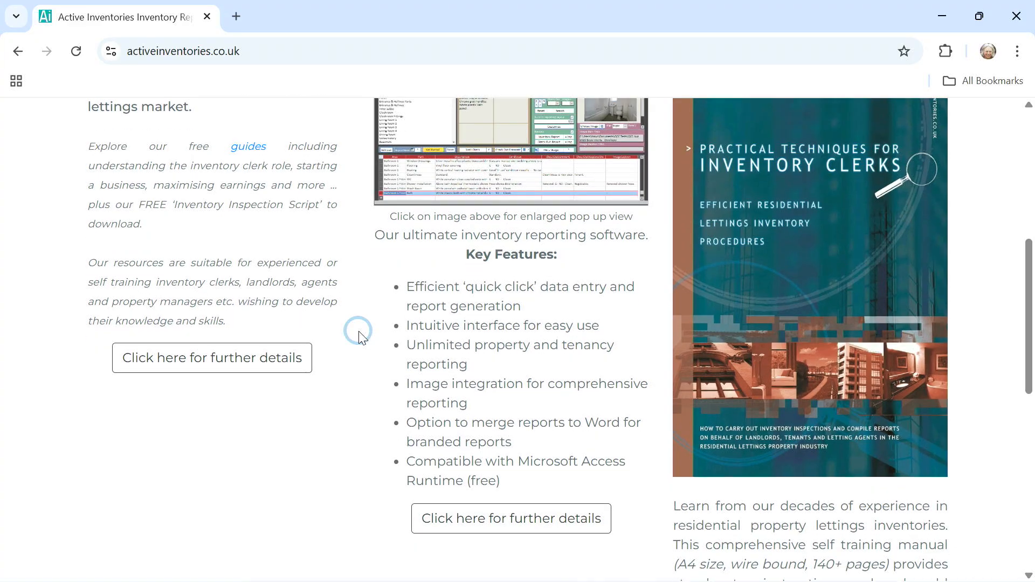
scroll(359, 334, up, 3)
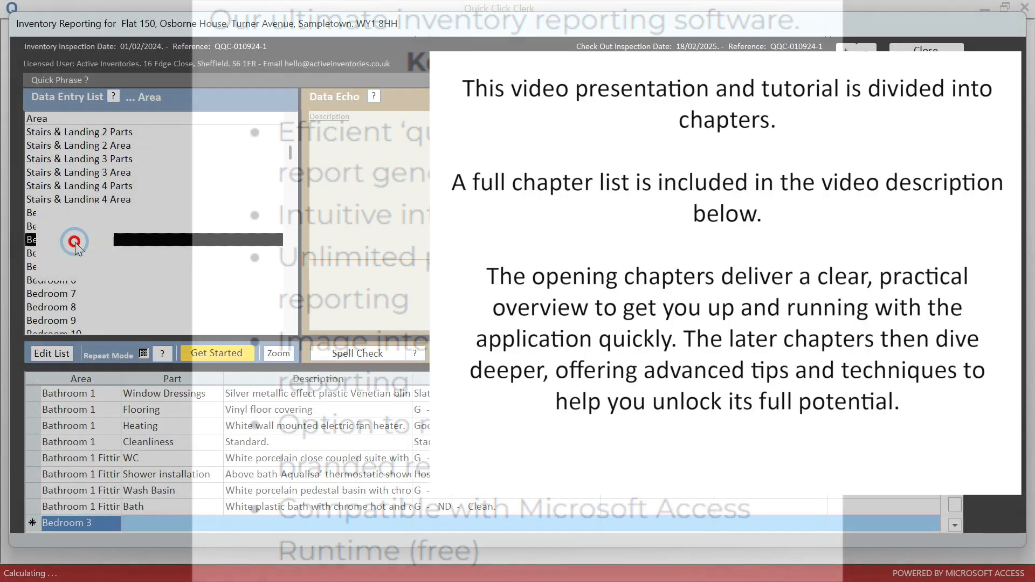
Add a Bedroom 3 Door Internal Side entry described as "Matching outside including fittings" with the condition "Good 'In Use' condition"
click(64, 145)
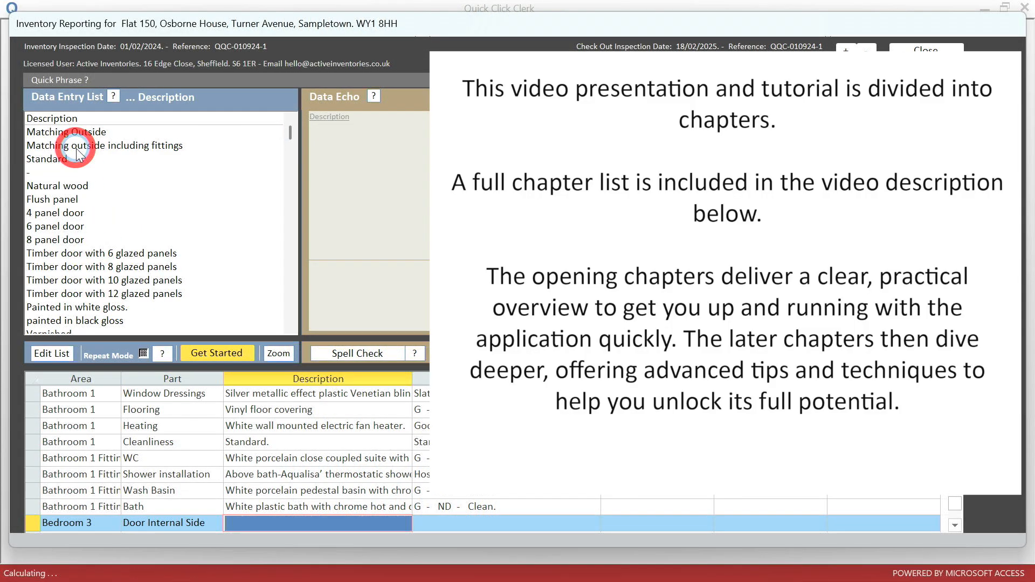
double_click(92, 153)
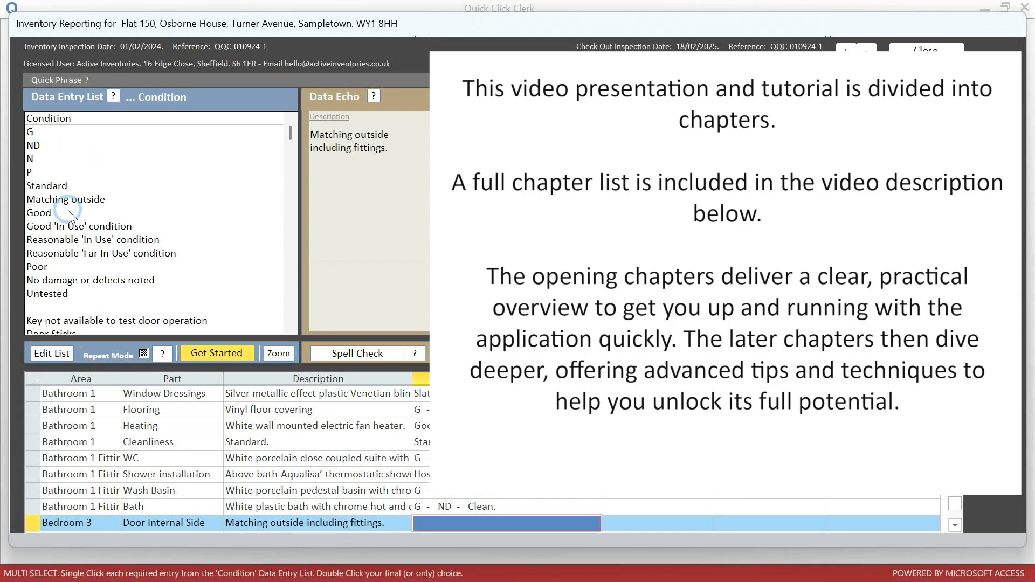
double_click(79, 230)
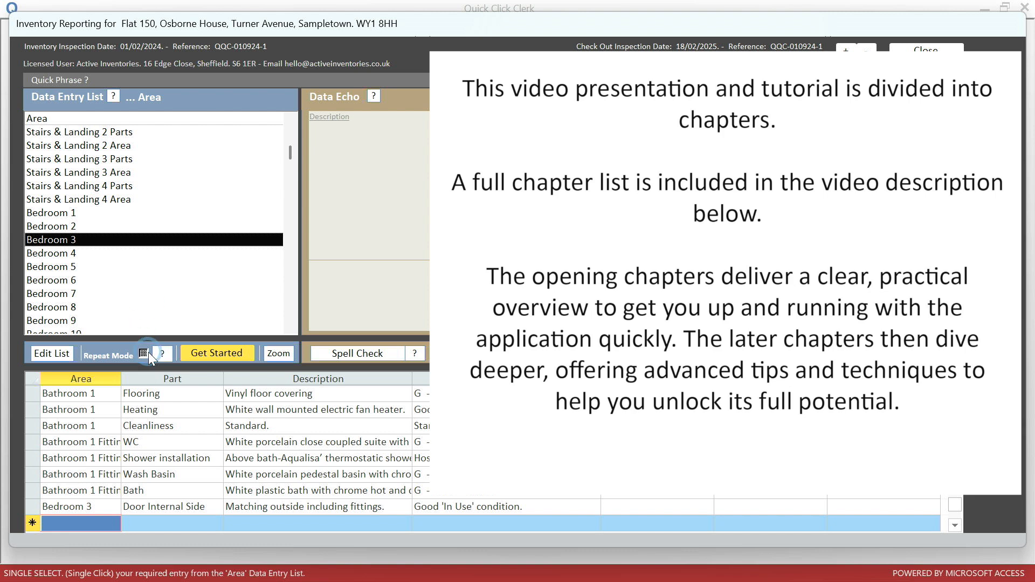
Enable Repeat Mode and add a Bedroom 3 Ceiling entry: "Smooth finish painted in white emulsion", "Good 'In Use' condition" and "No damage or defects noted"
click(143, 353)
double_click(78, 241)
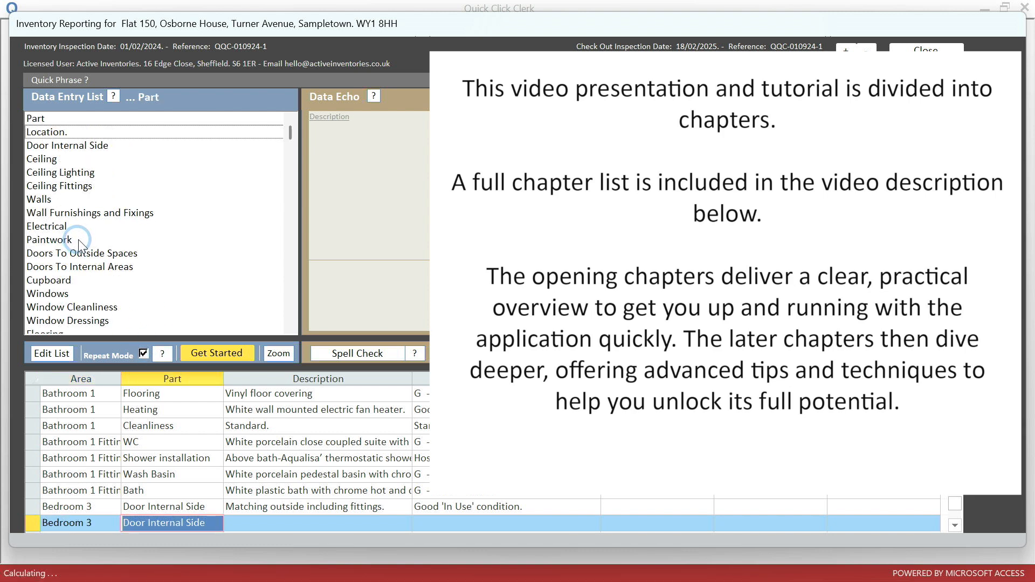
double_click(64, 162)
double_click(74, 161)
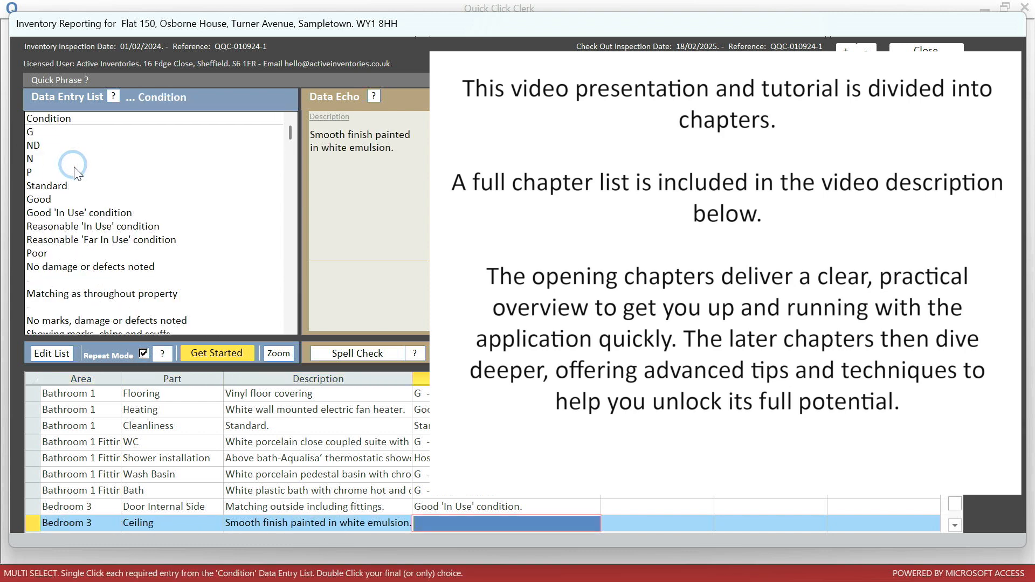
click(72, 212)
double_click(101, 267)
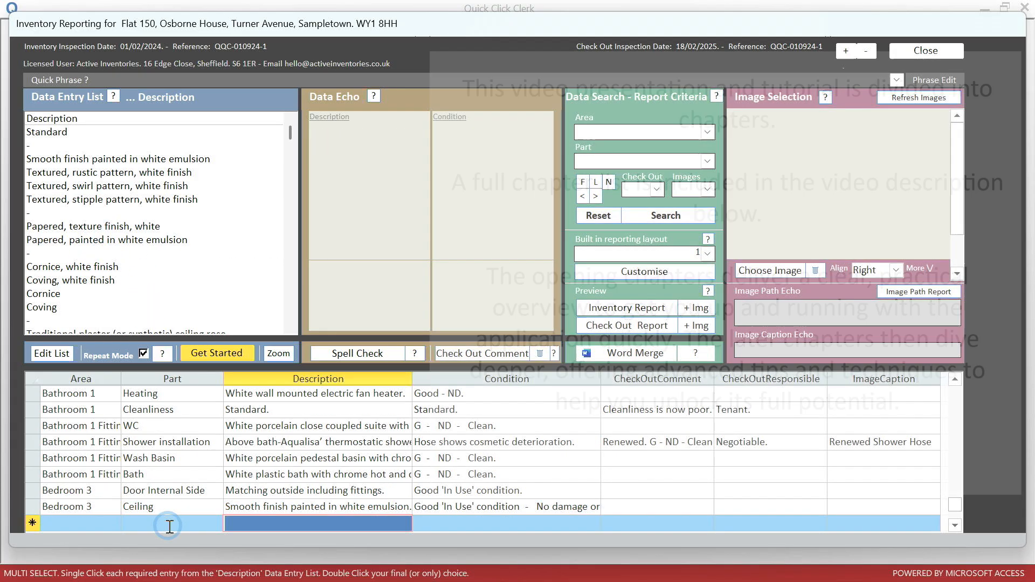
Add a Ceiling Lighting entry for a white plastic switch with cord, in "Good 'In use' condition visually" with "No damage or defects noted"
click(169, 525)
click(67, 174)
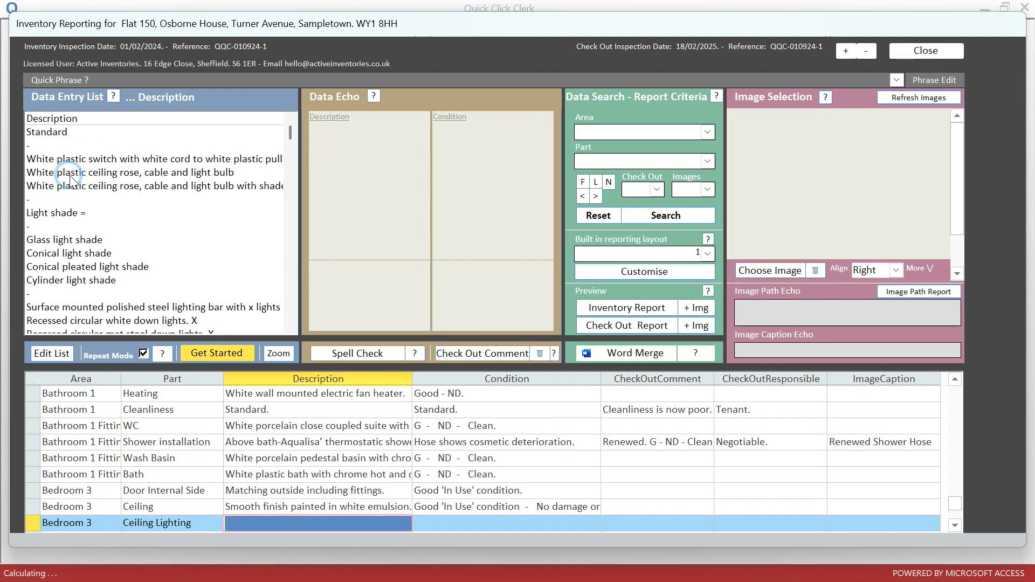
double_click(98, 160)
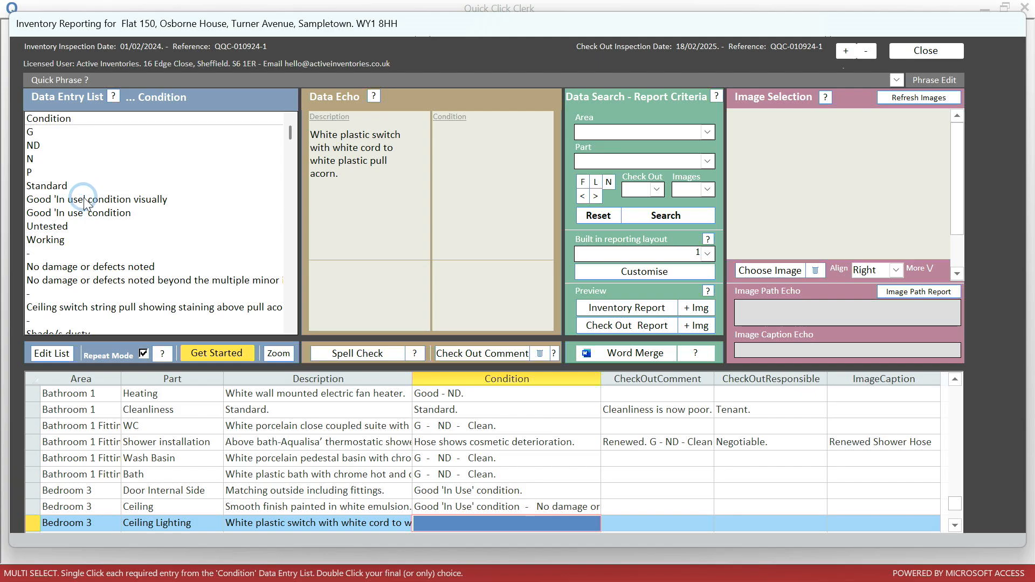
click(82, 200)
double_click(99, 267)
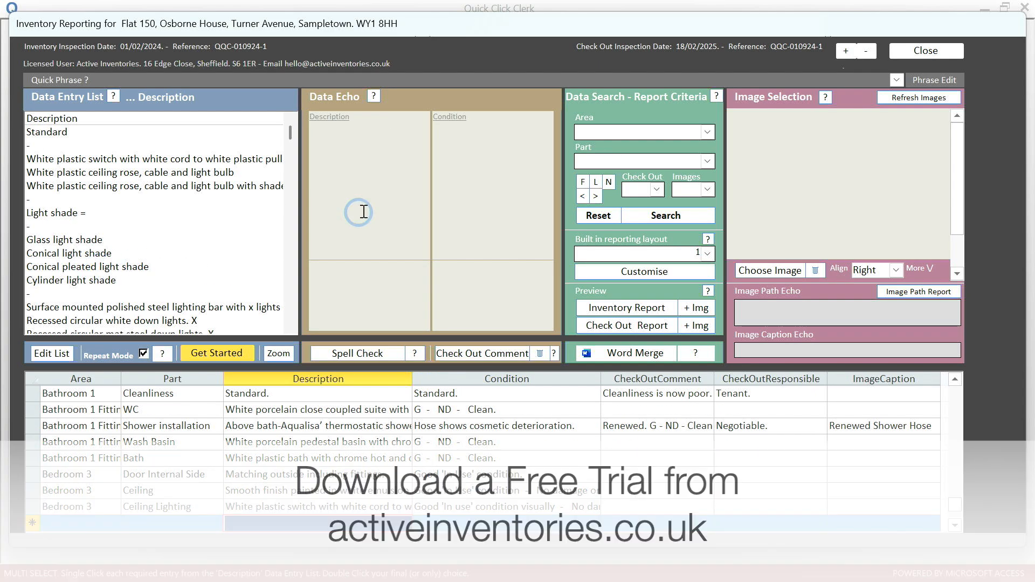
Filter the records to Bedroom 3, preview the Inventory Report and view its Bedroom 3 page close up
click(707, 135)
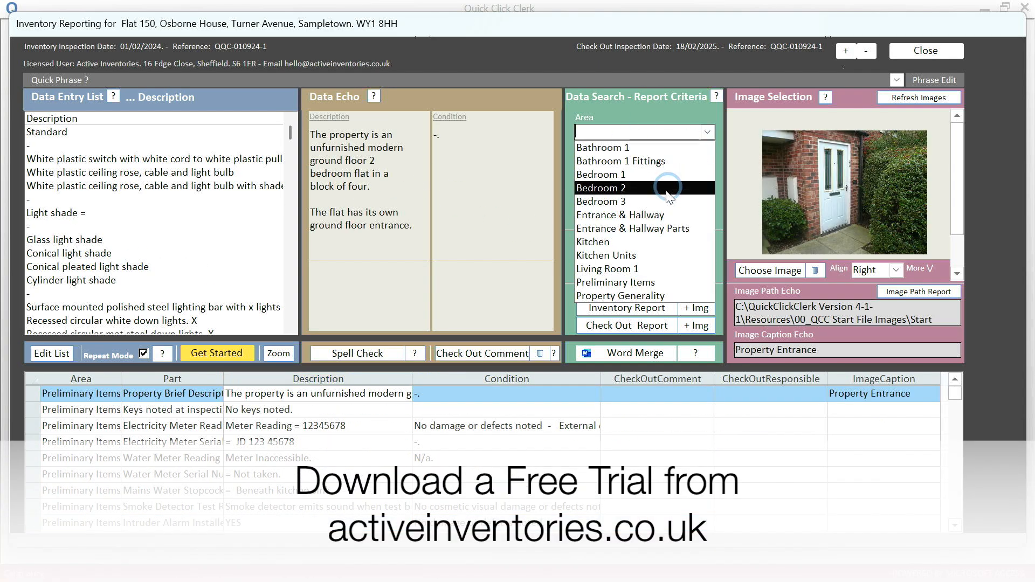
click(660, 216)
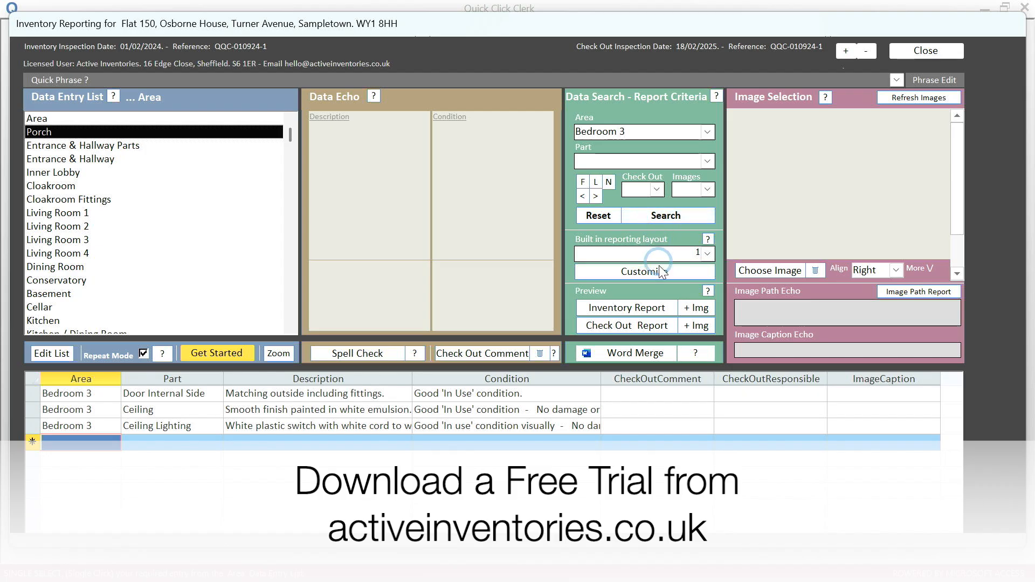
click(657, 303)
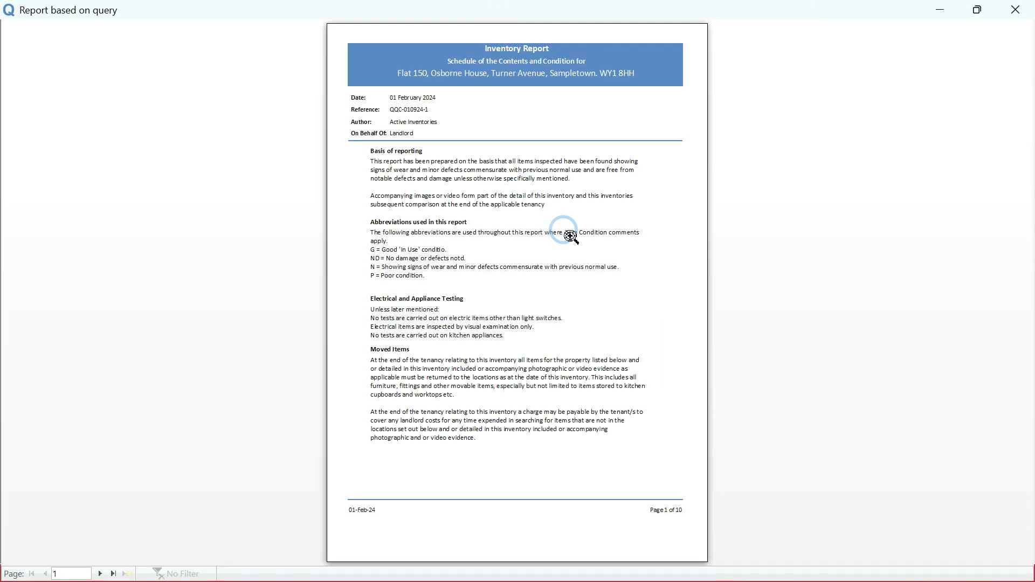
key(Page_Down)
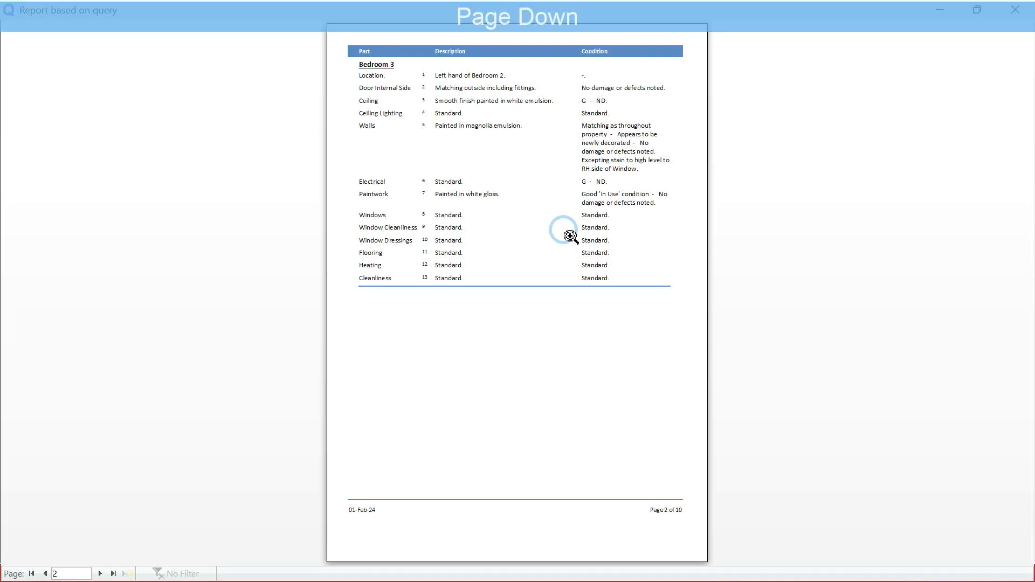
click(570, 236)
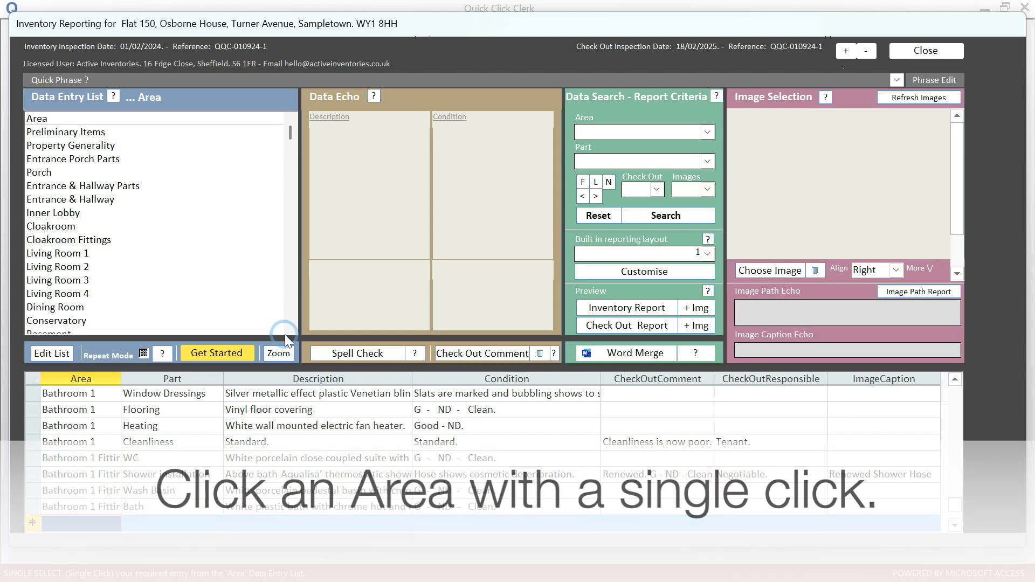
Start a new inventory entry with the area Bedroom 3 and the part Door Internal Side
click(290, 327)
click(290, 327)
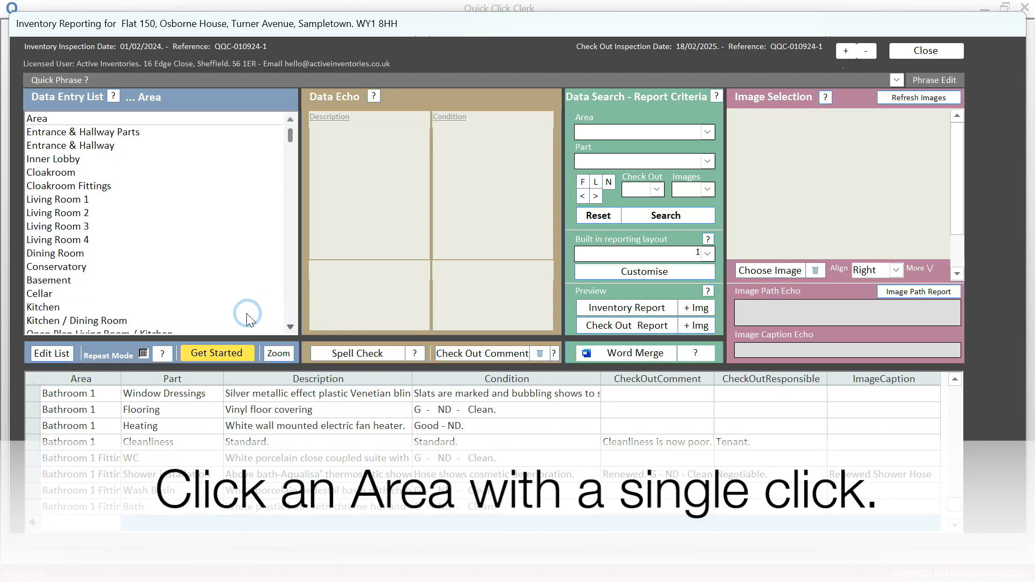
scroll(224, 307, down, 1)
scroll(224, 307, down, 5)
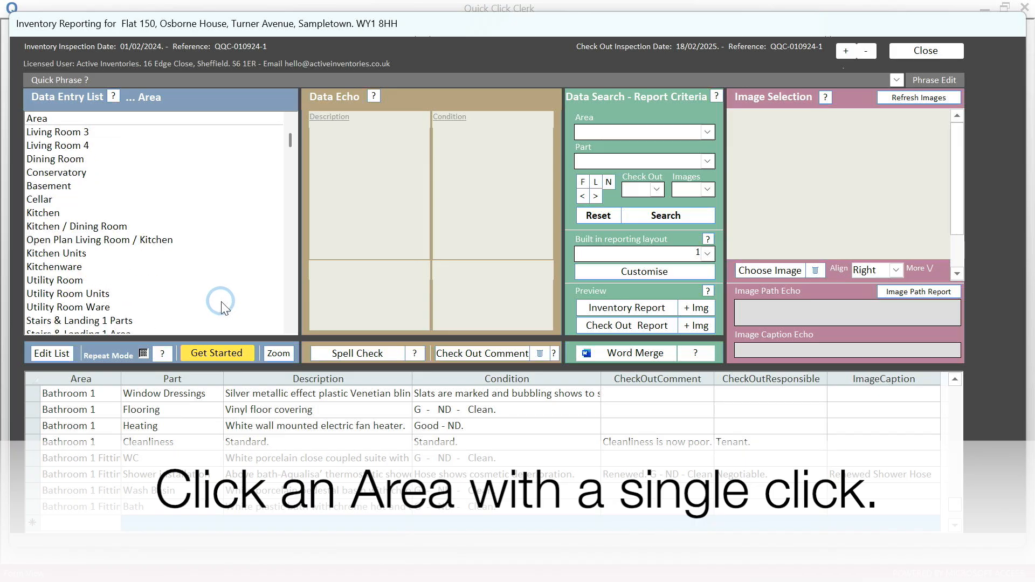
scroll(221, 305, down, 1)
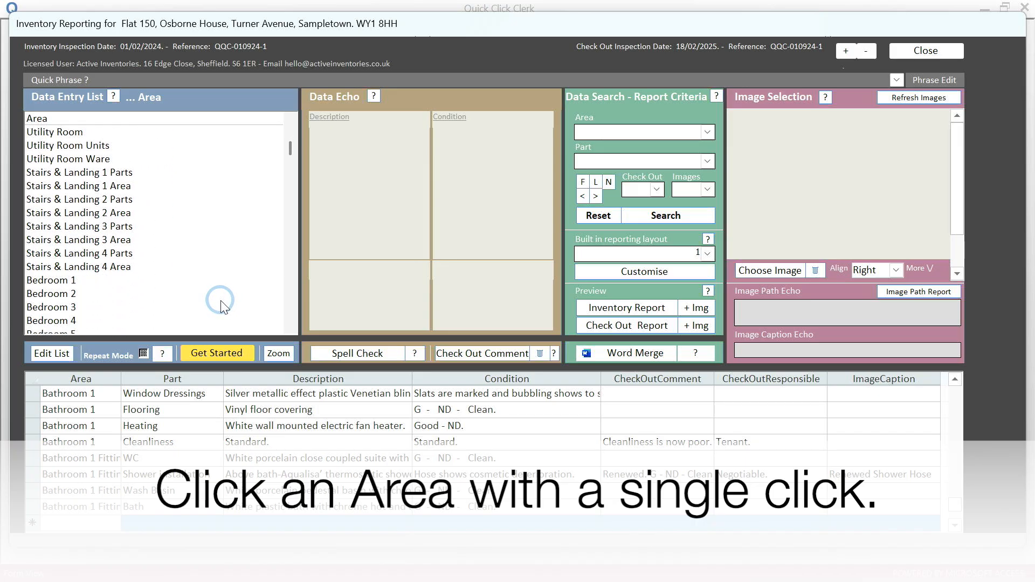
click(74, 311)
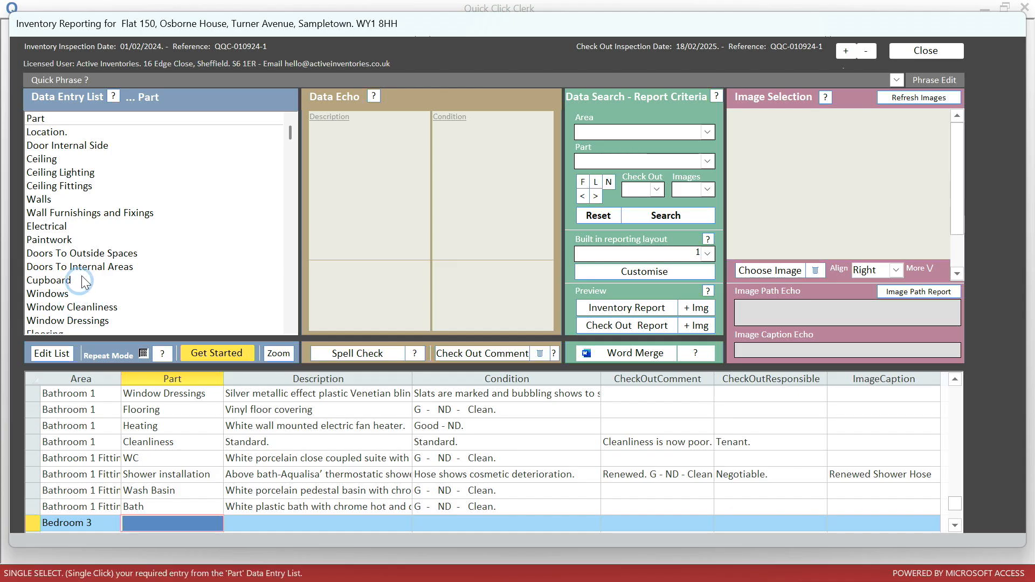
click(93, 152)
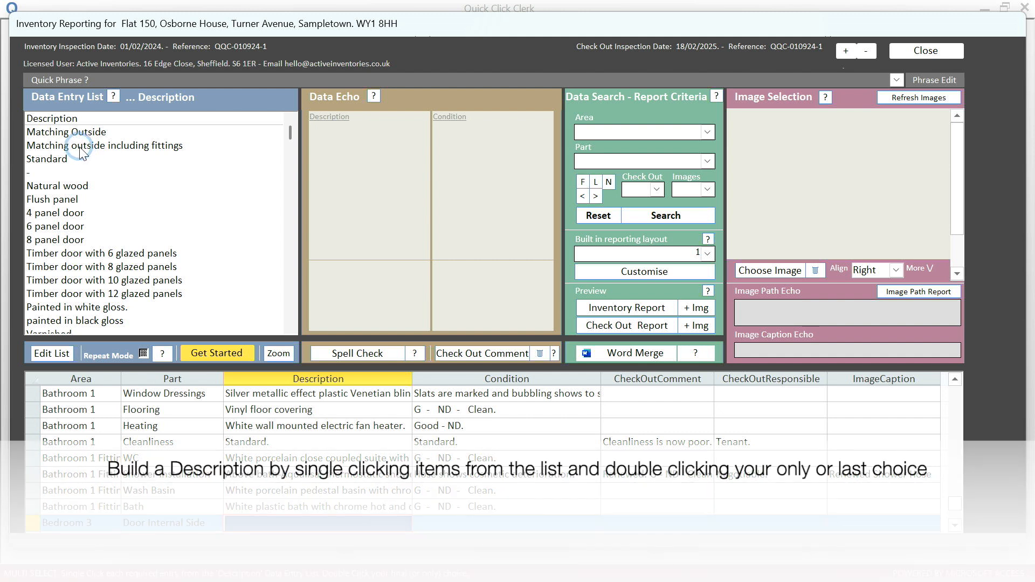
Complete the door entry with "Matching outside including fittings", "Good 'In Use' condition" and "No damage or defects noted"
double_click(80, 147)
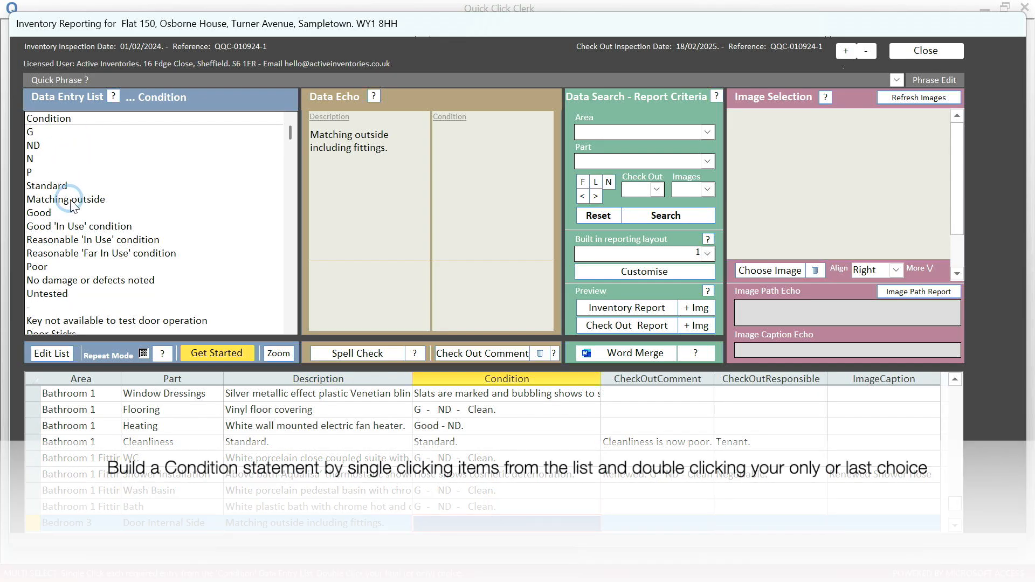
click(84, 231)
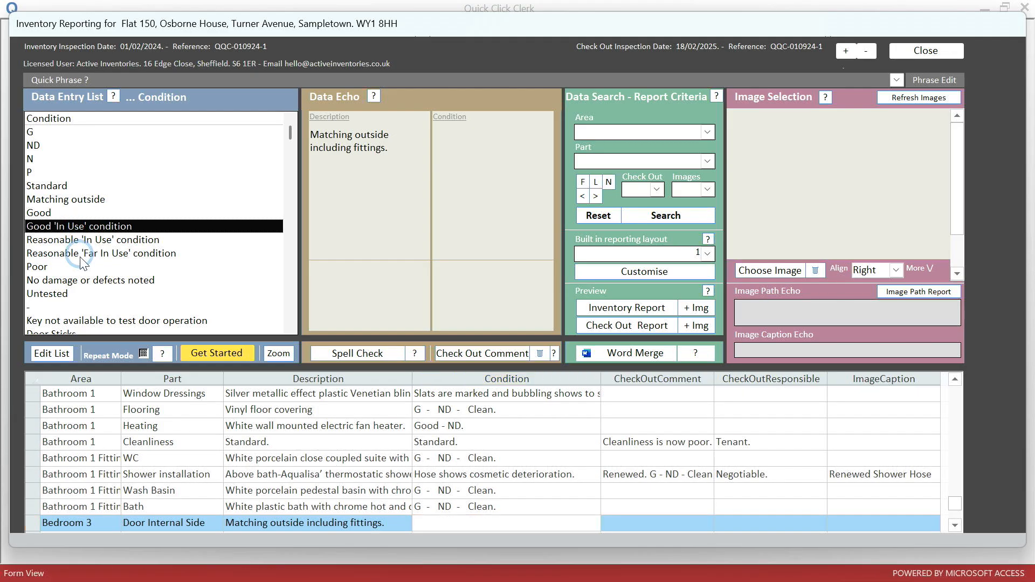
click(83, 281)
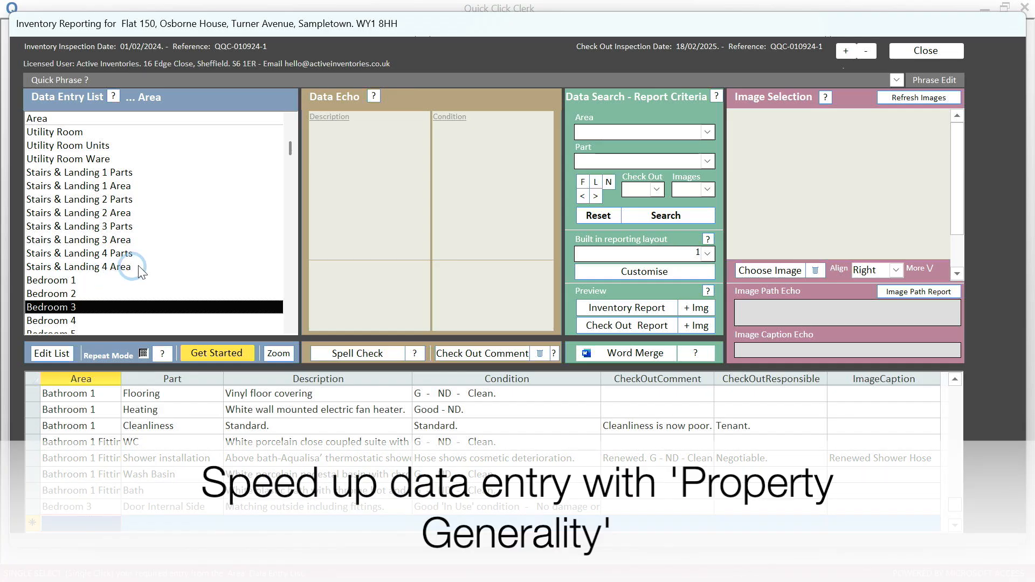
Search the inventory records for the Property Generality area
click(706, 134)
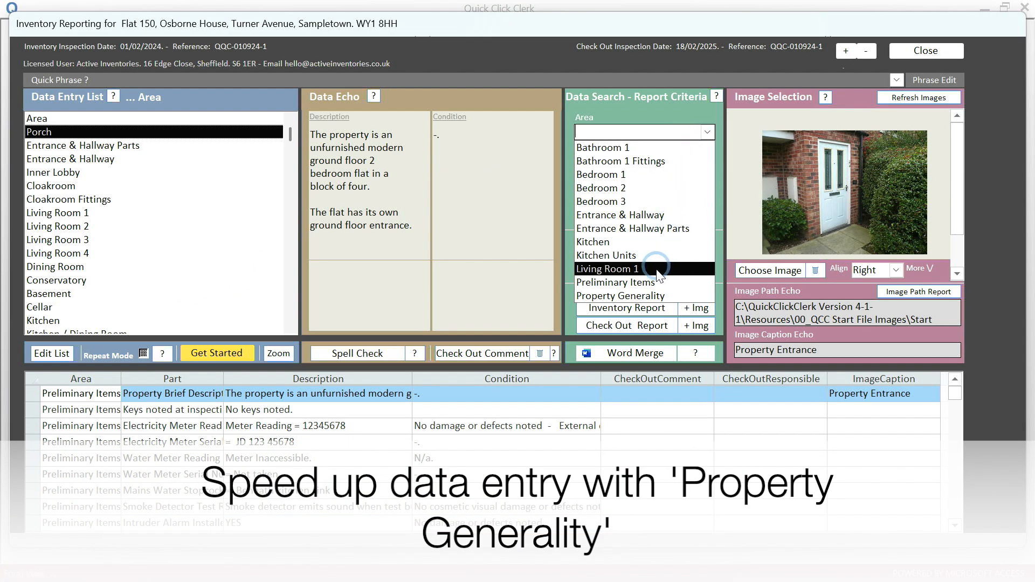
click(643, 295)
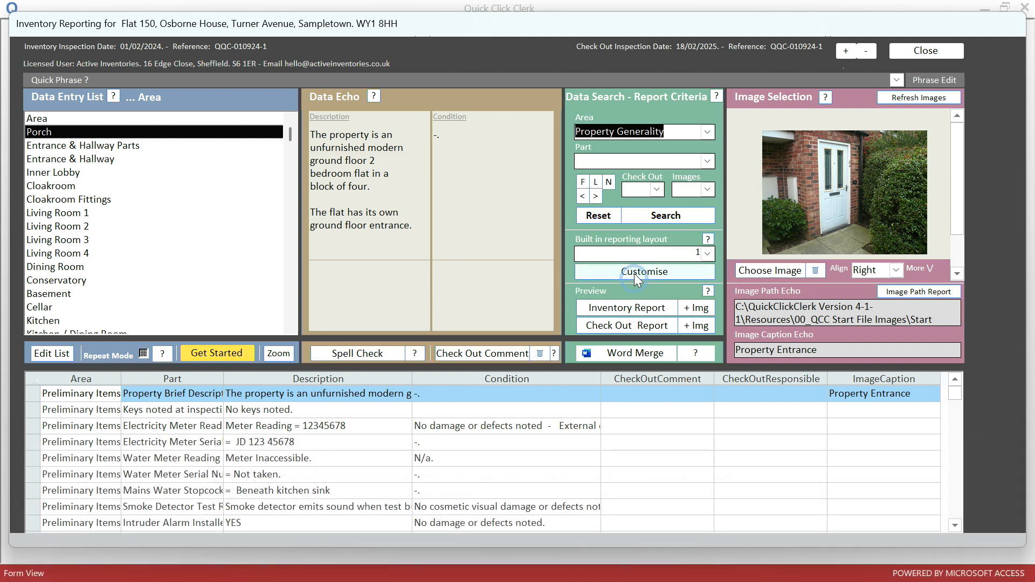
click(646, 218)
Step through the Property Generality records from the first one, and view them on page 2 of the Inventory Report preview
click(596, 196)
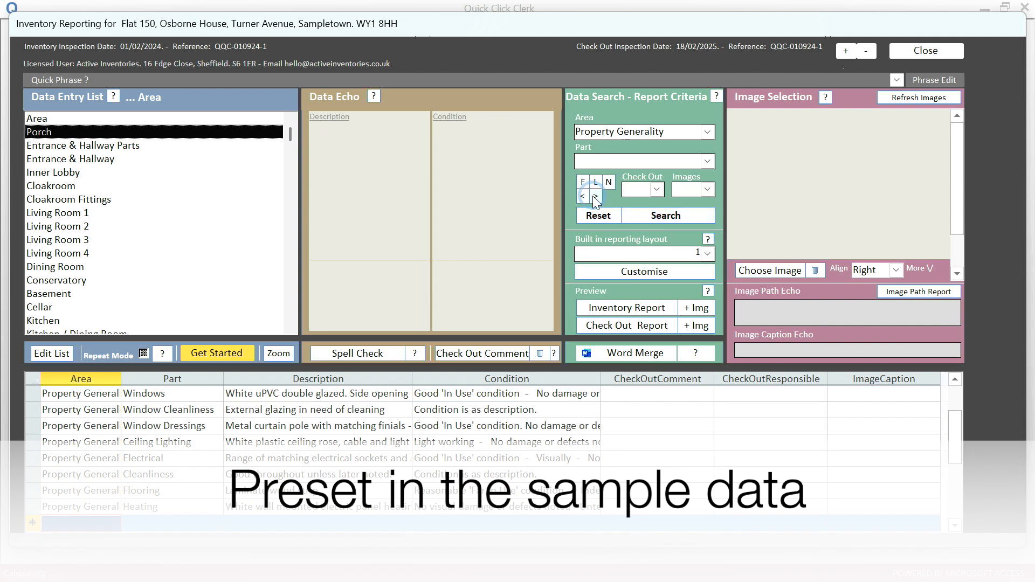
click(582, 182)
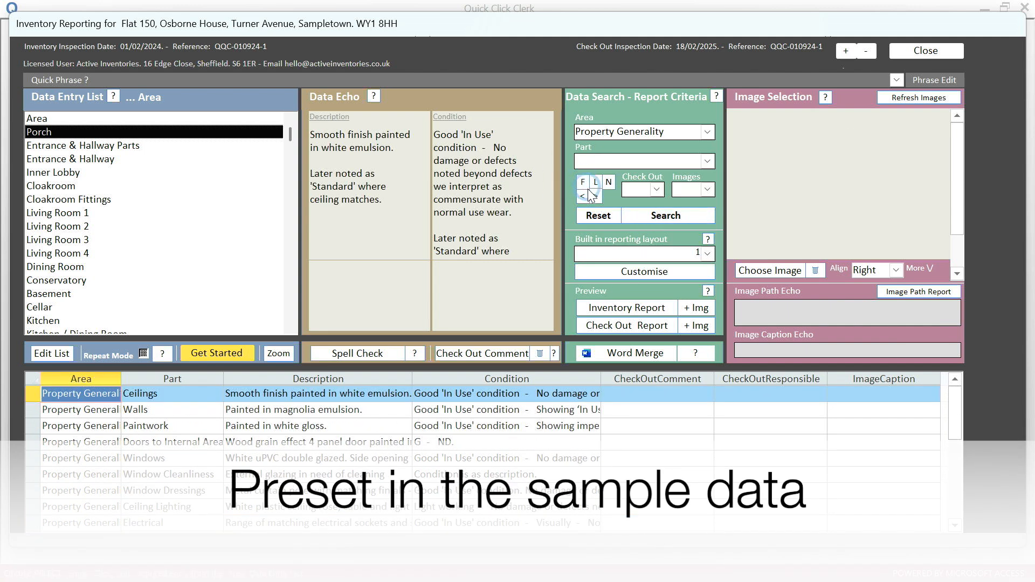
click(597, 195)
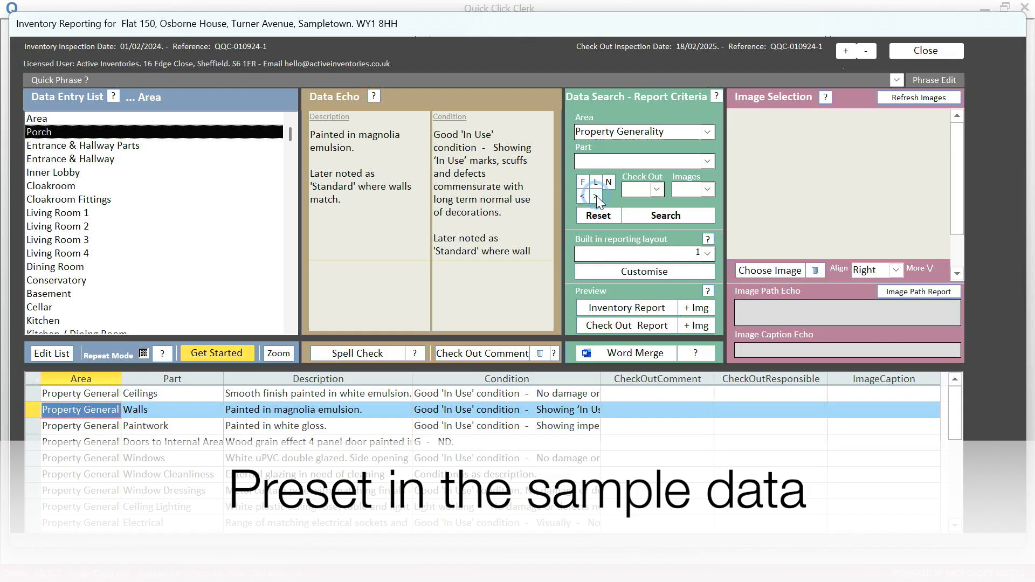
click(597, 196)
click(596, 195)
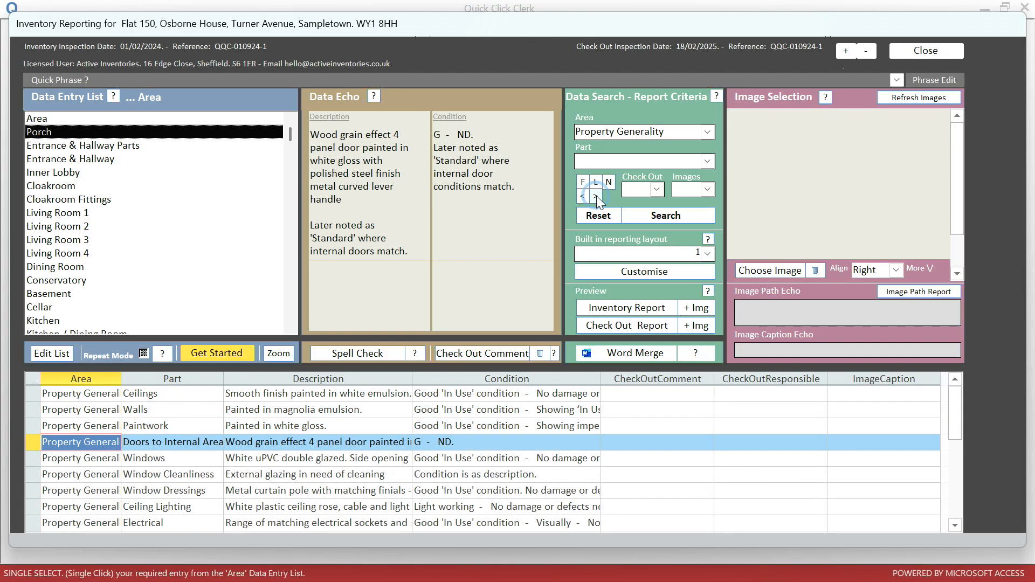
click(596, 196)
click(596, 196)
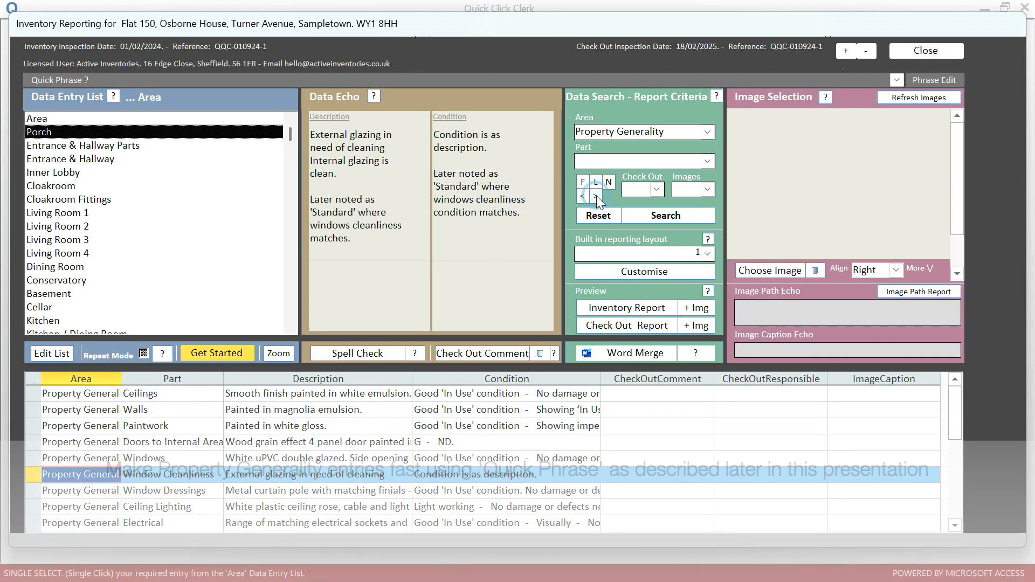
click(597, 196)
click(596, 196)
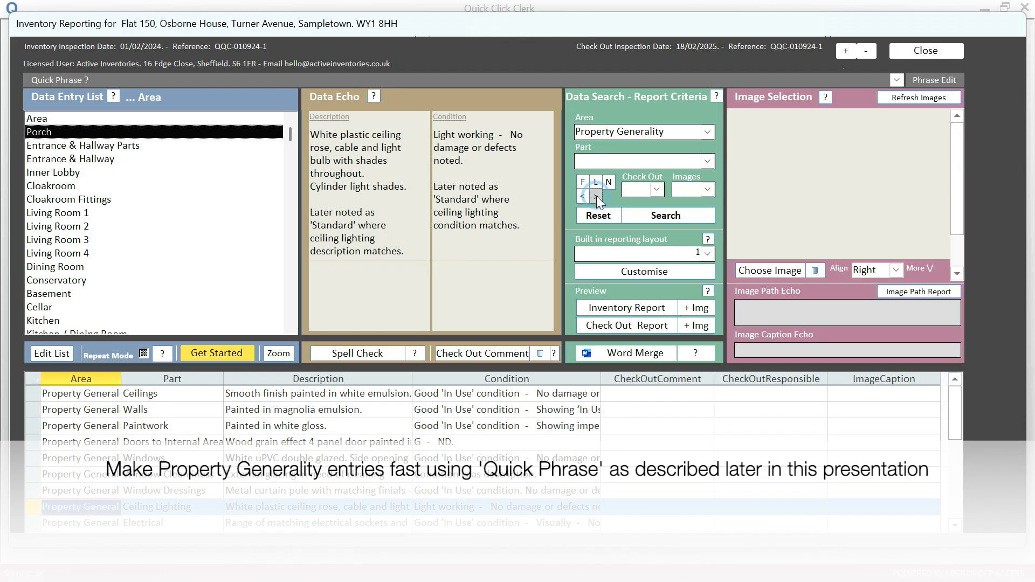
click(597, 196)
click(596, 196)
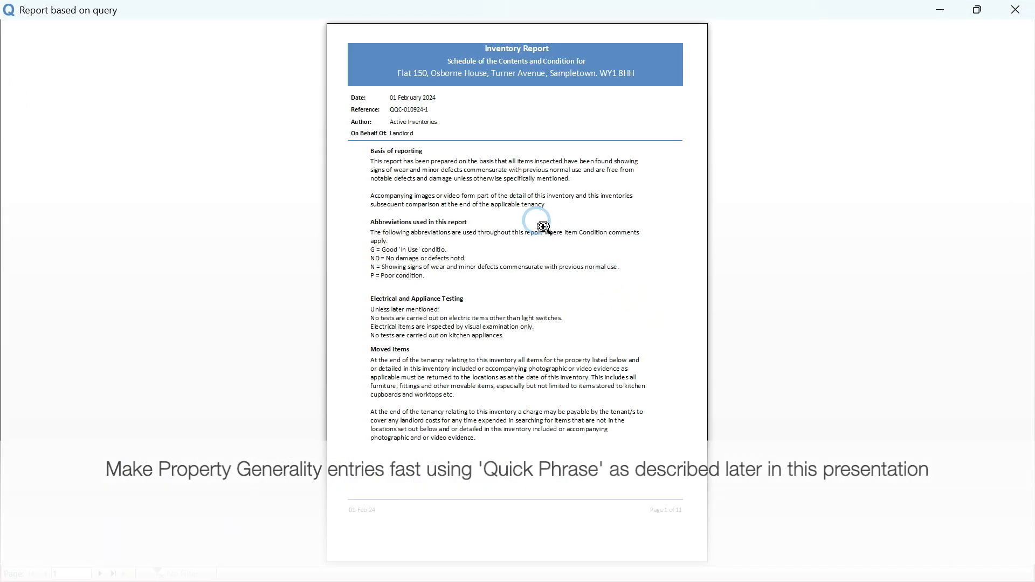
scroll(541, 223, down, 1)
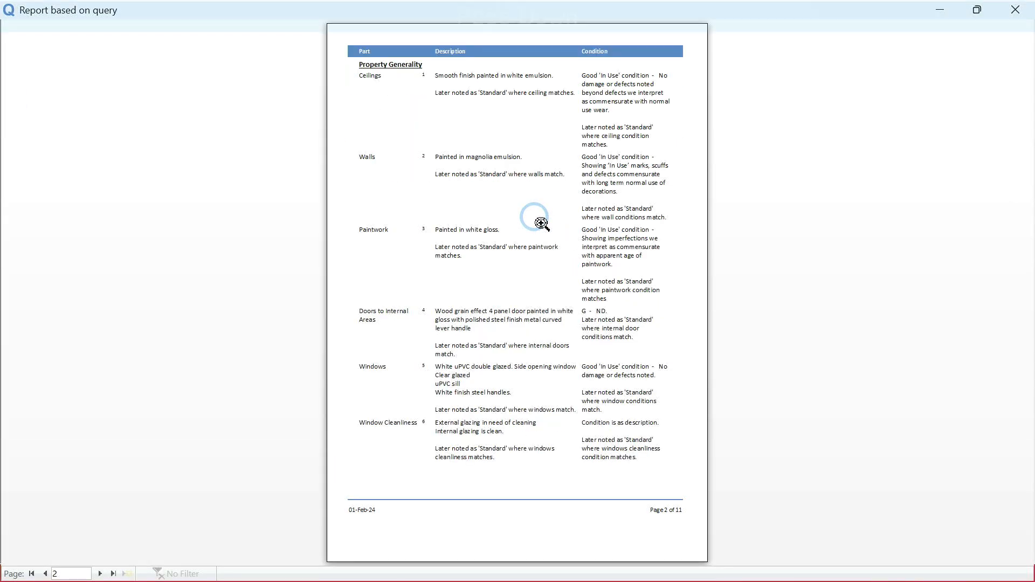
Examine the Property Generality entries on pages 2 and 3 of the Inventory Report preview and close it
click(381, 97)
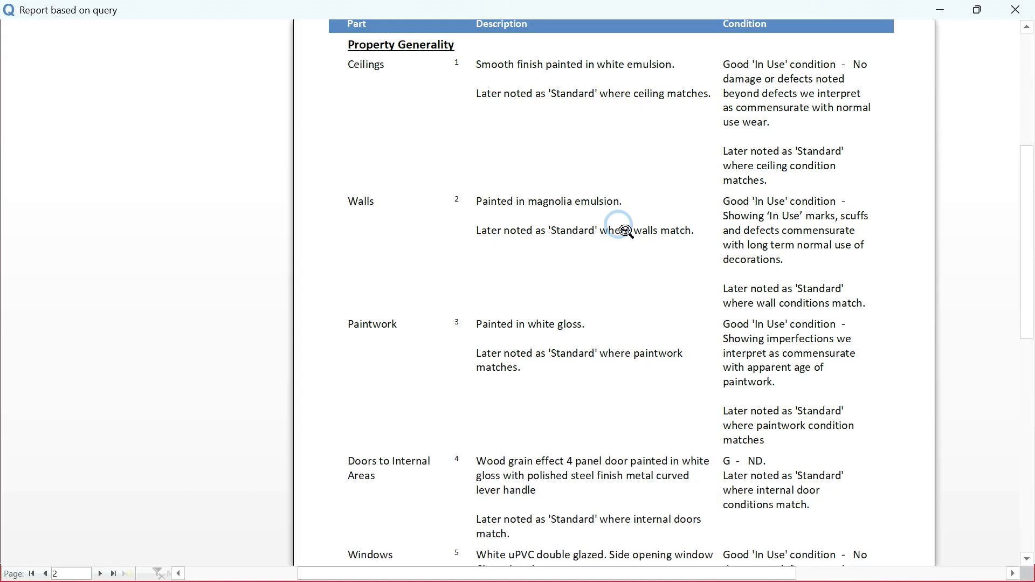
scroll(622, 226, down, 3)
scroll(623, 227, down, 6)
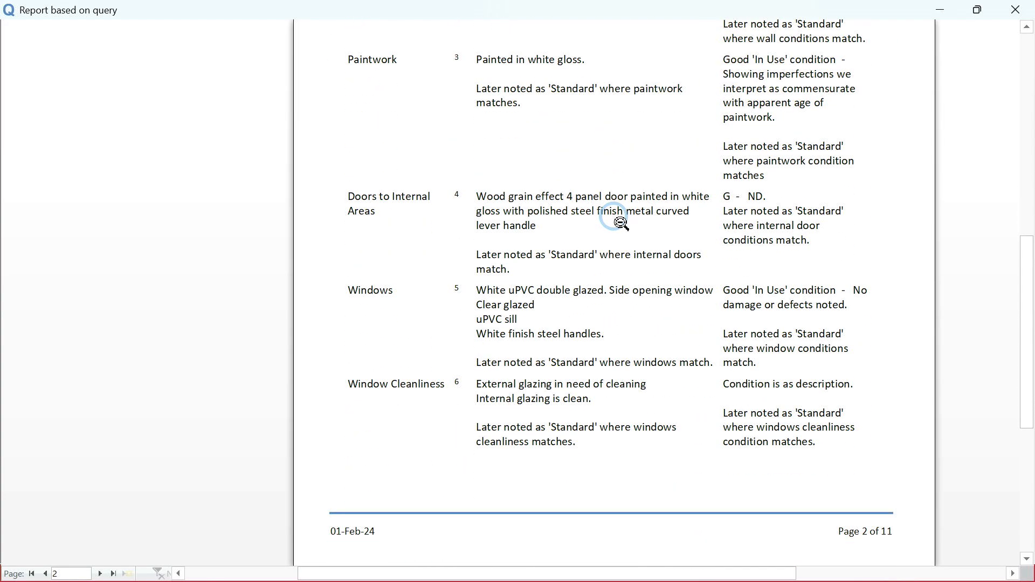
click(112, 574)
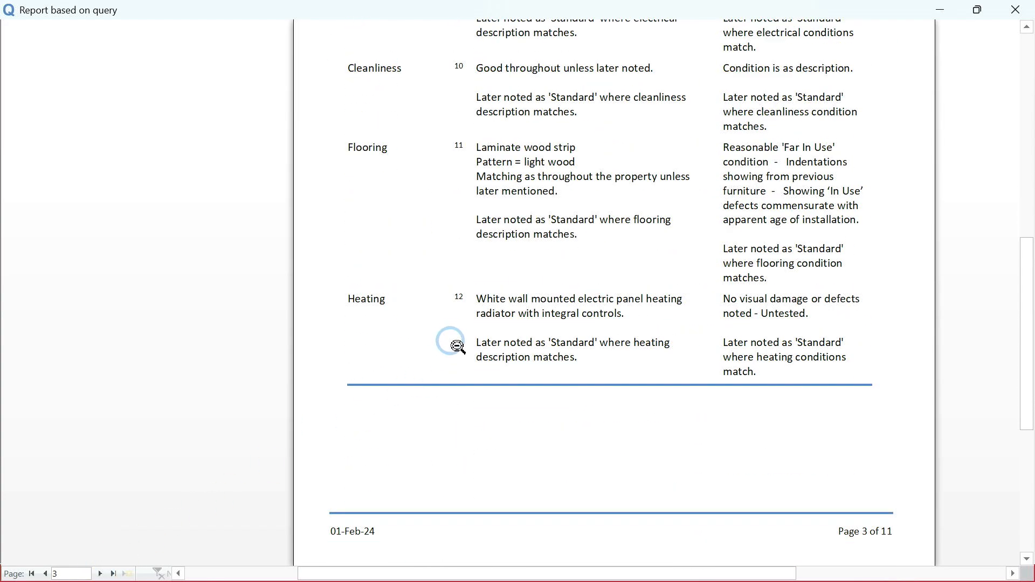
scroll(455, 341, up, 4)
scroll(456, 344, up, 10)
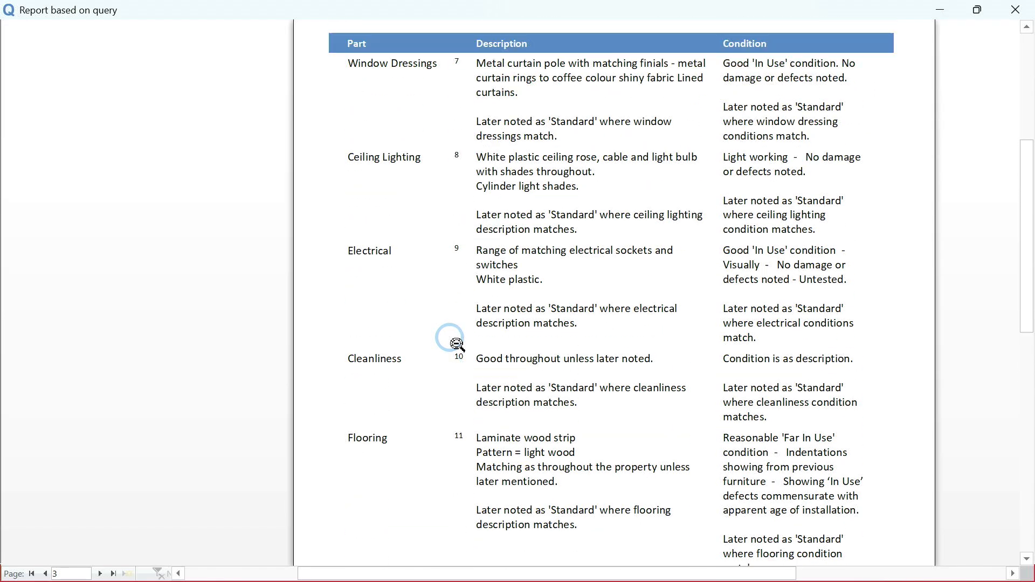
right_click(457, 344)
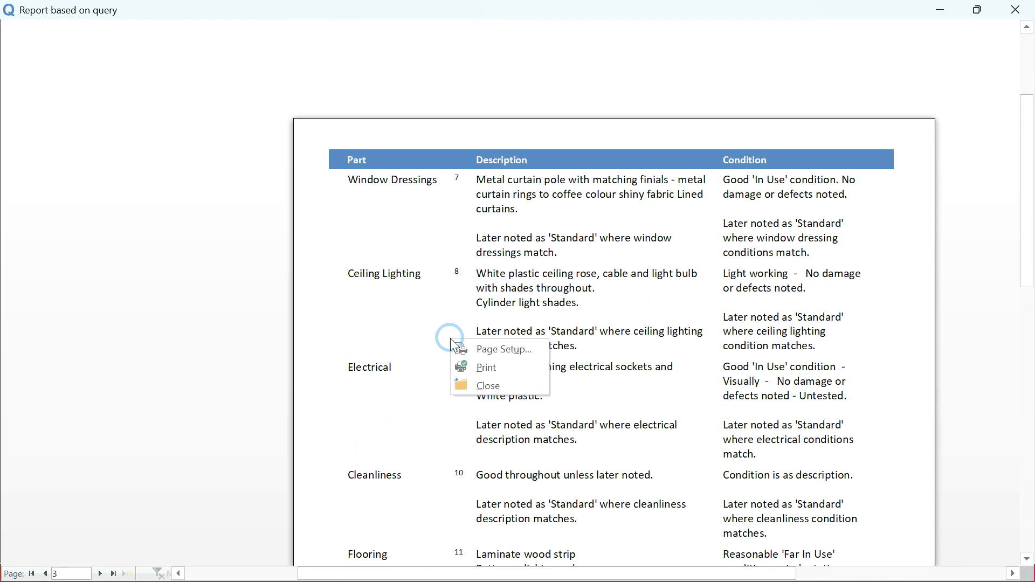
click(479, 386)
Reset the record search, preview the Inventory Report for all areas, and close the preview
click(595, 219)
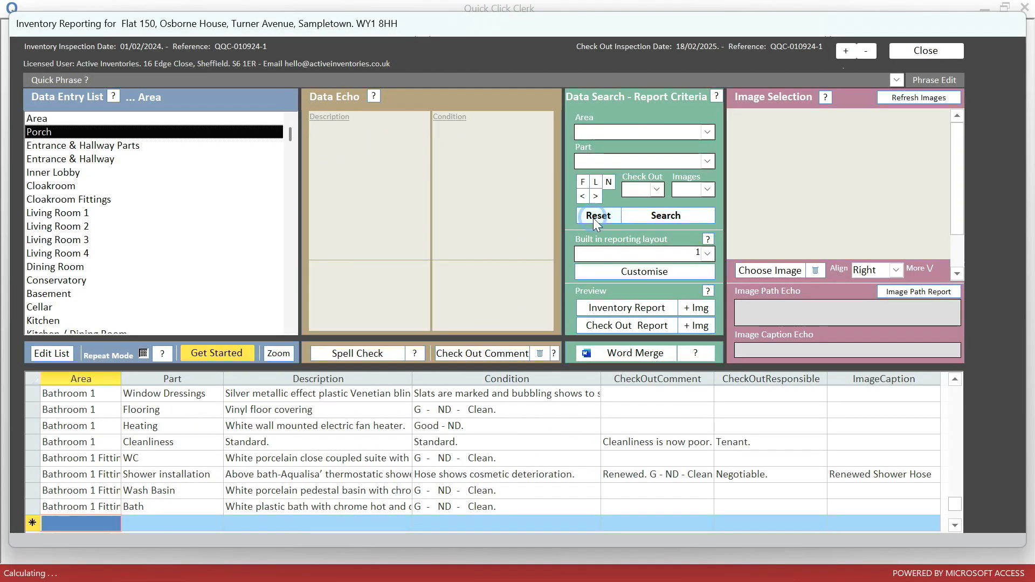
click(625, 309)
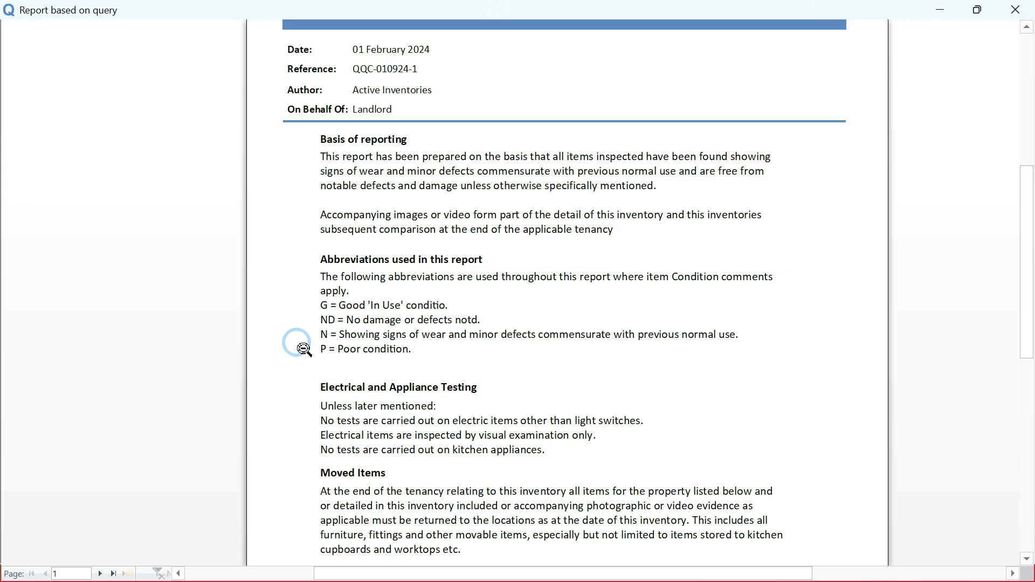
right_click(304, 350)
click(335, 392)
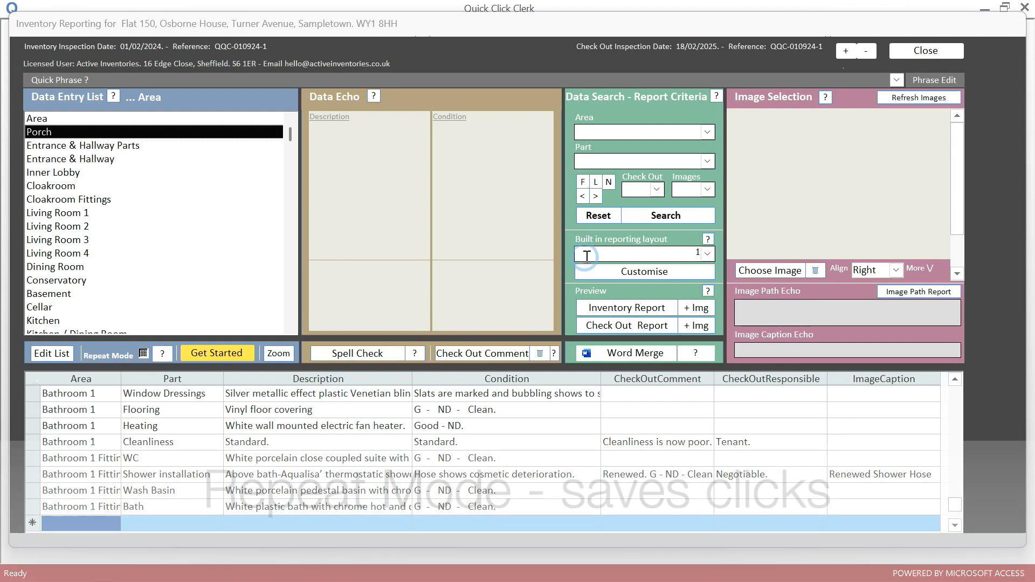
click(610, 254)
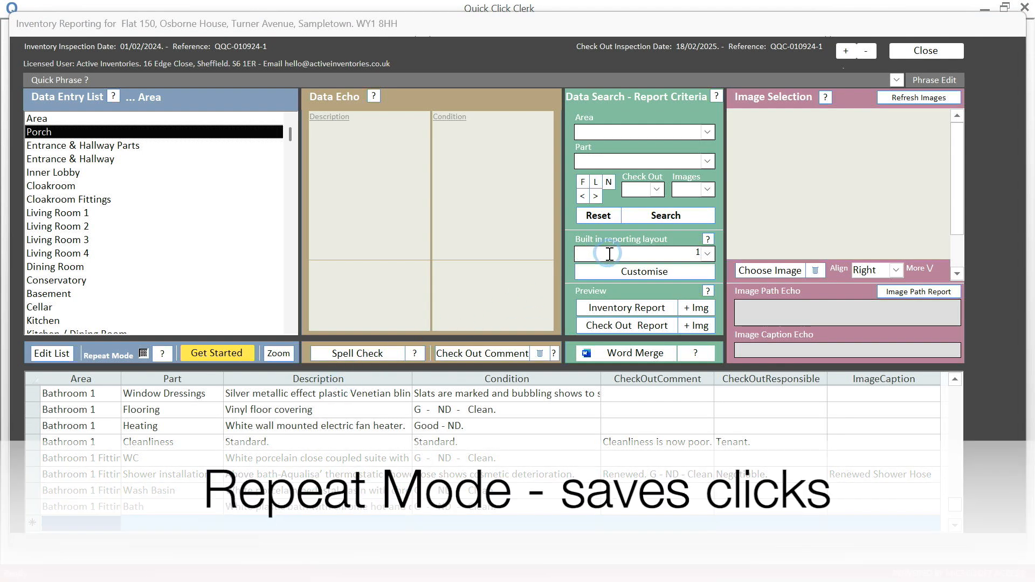
click(345, 242)
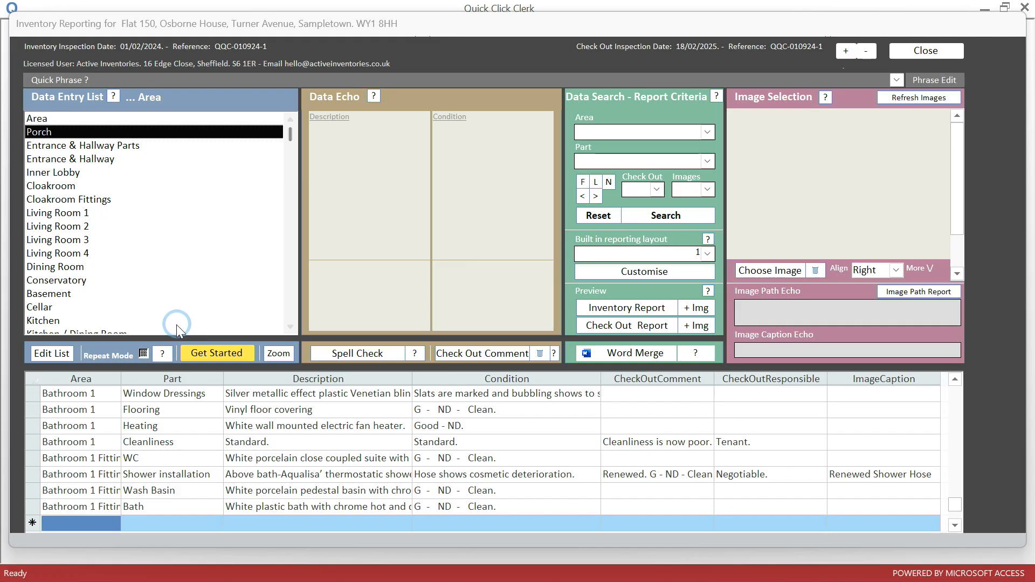
Turn on Repeat Mode and set Bedroom 3 as the area of the new inventory entry
click(144, 353)
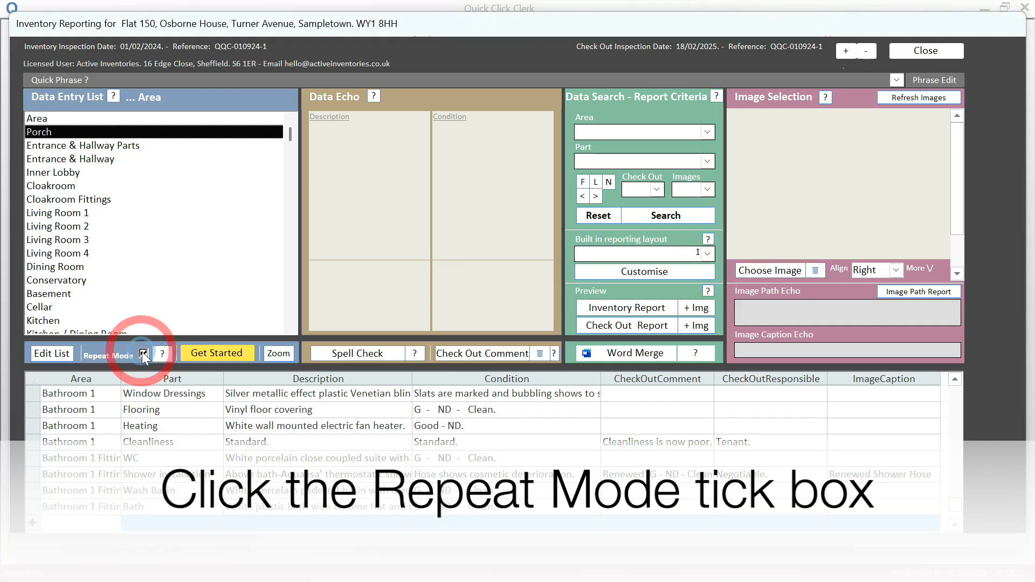
click(290, 328)
scroll(185, 277, down, 7)
click(55, 293)
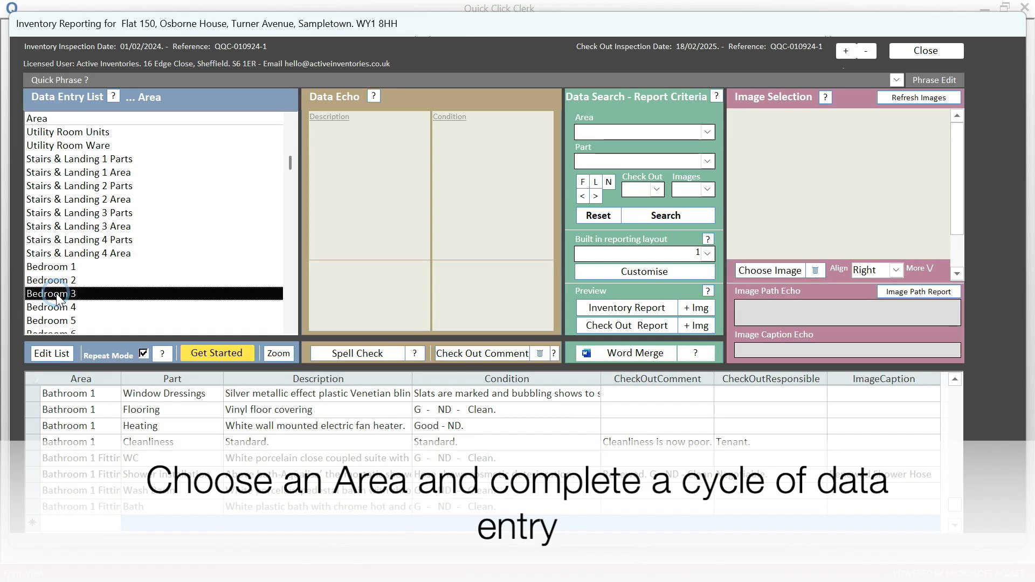
Enter the part Door Internal Side with description "Matching outside including fittings" and condition "No damage or defects noted"
click(83, 151)
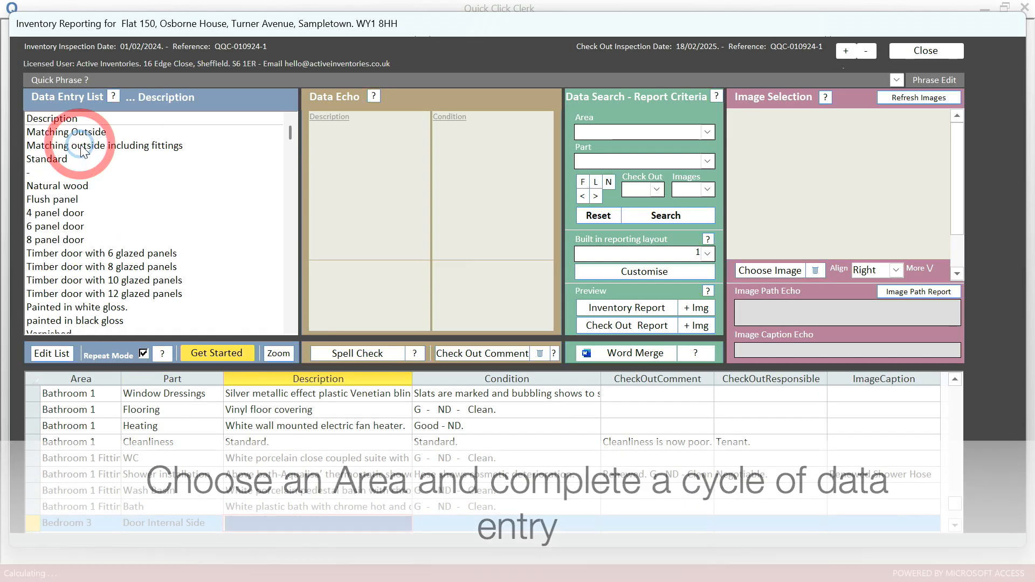
click(84, 146)
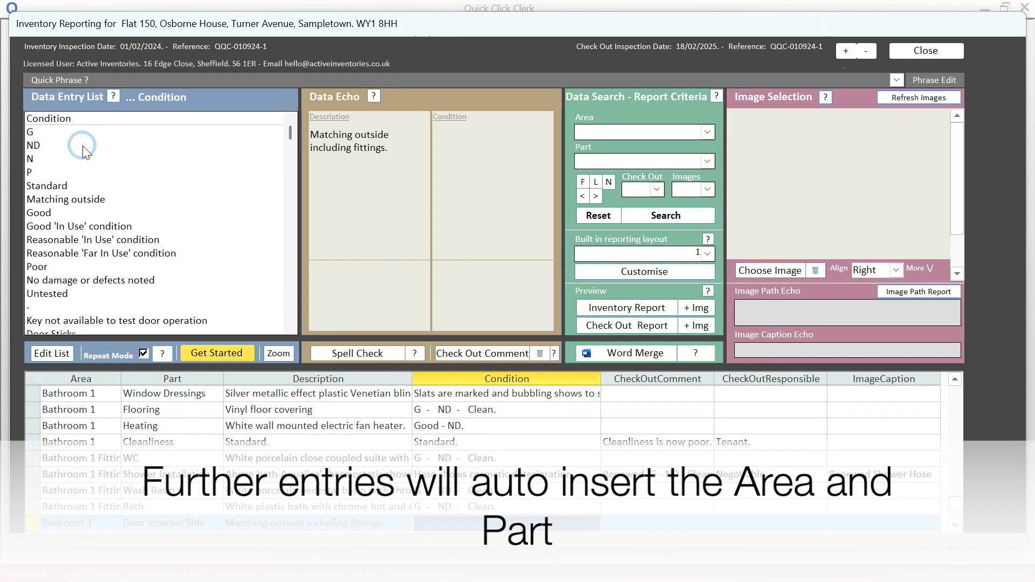
double_click(74, 281)
Add a Bedroom 3 Ceiling entry with description "Smooth finish painted in white emulsion" and conditions G and ND
click(155, 519)
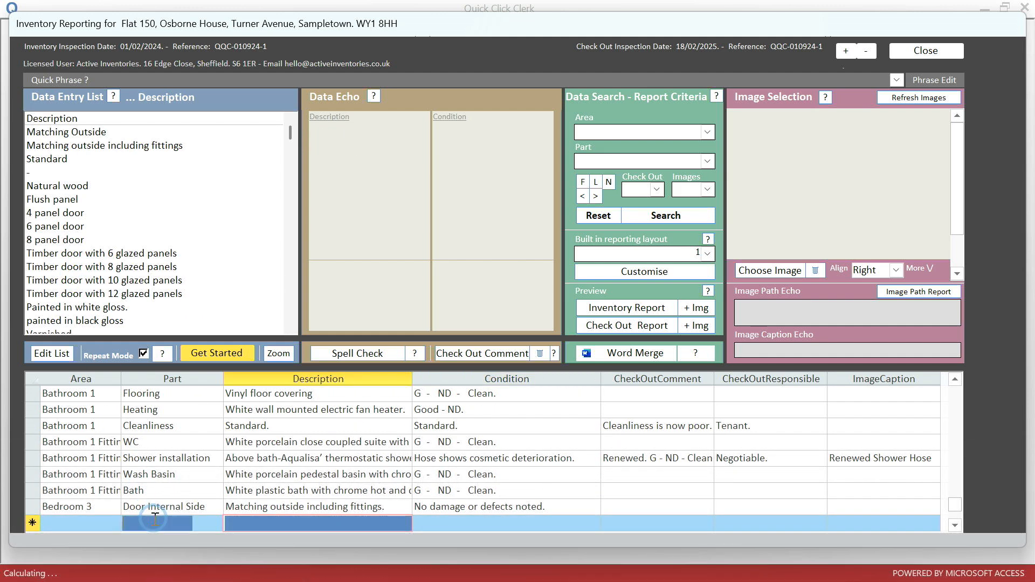
click(86, 160)
click(88, 160)
click(49, 132)
click(48, 145)
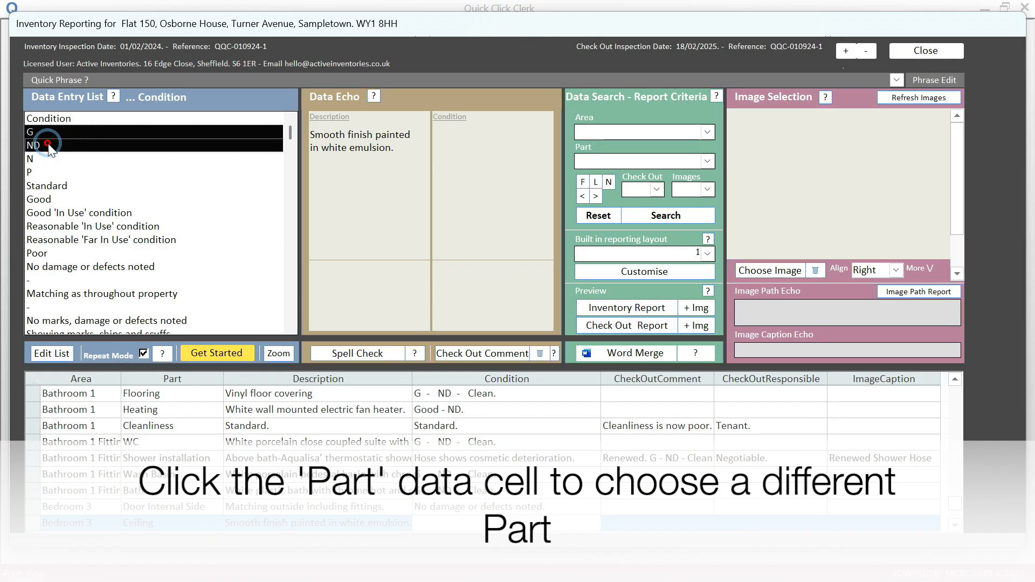
double_click(48, 145)
Add a Bedroom 3 Ceiling Lighting entry with both description and condition set to Standard
click(152, 520)
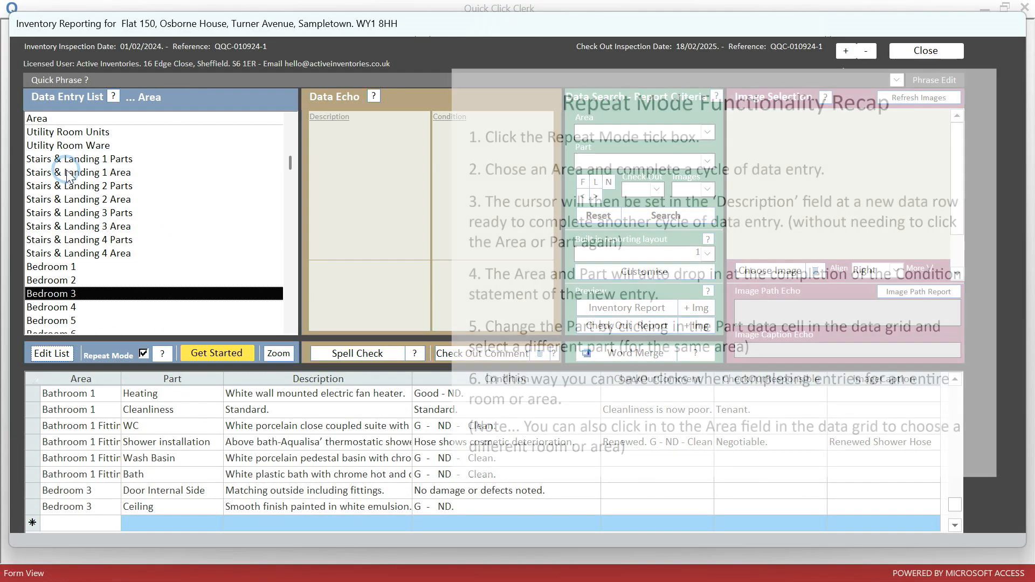
click(148, 514)
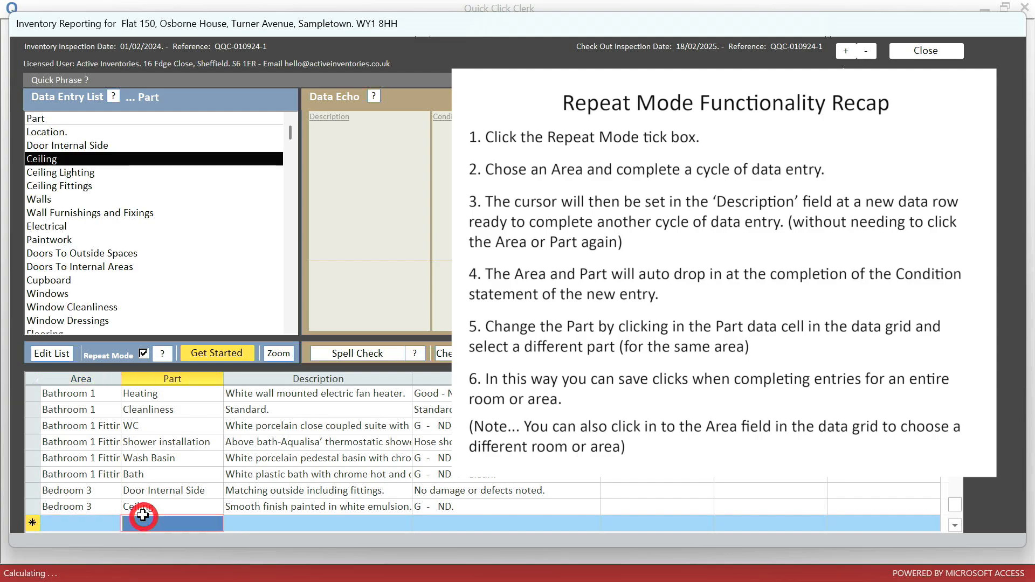
click(72, 161)
click(63, 173)
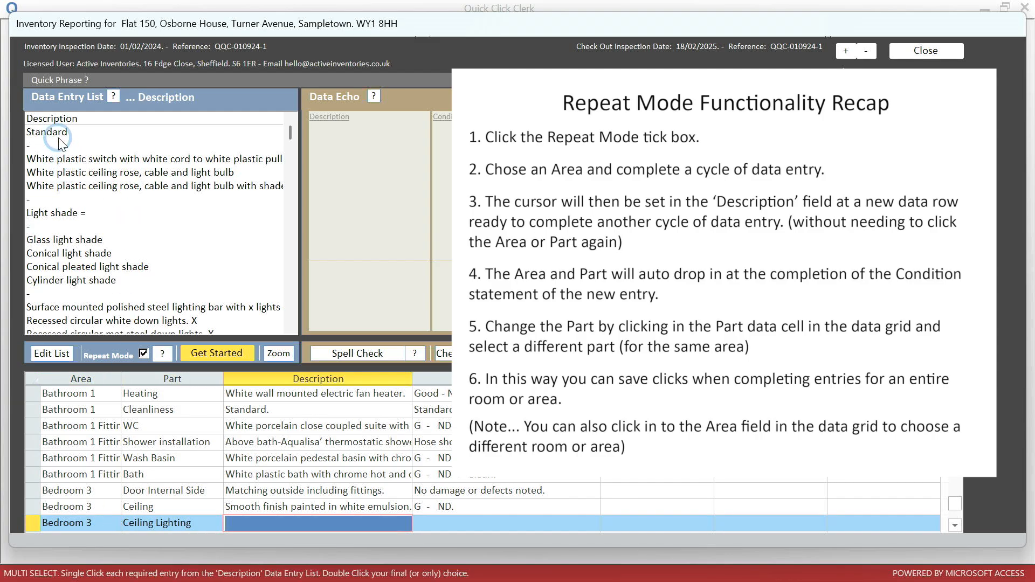
click(57, 133)
double_click(52, 188)
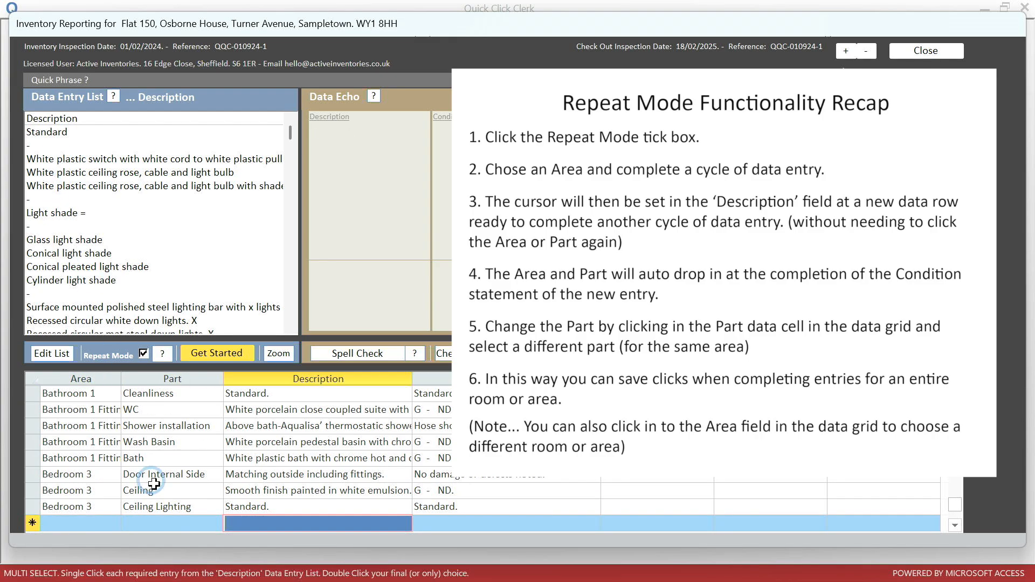
Add a Bedroom 3 Walls entry: "Painted in magnolia emulsion", with conditions "Matching as throughout property" and "Appears to be newly decorated"
click(158, 523)
click(53, 199)
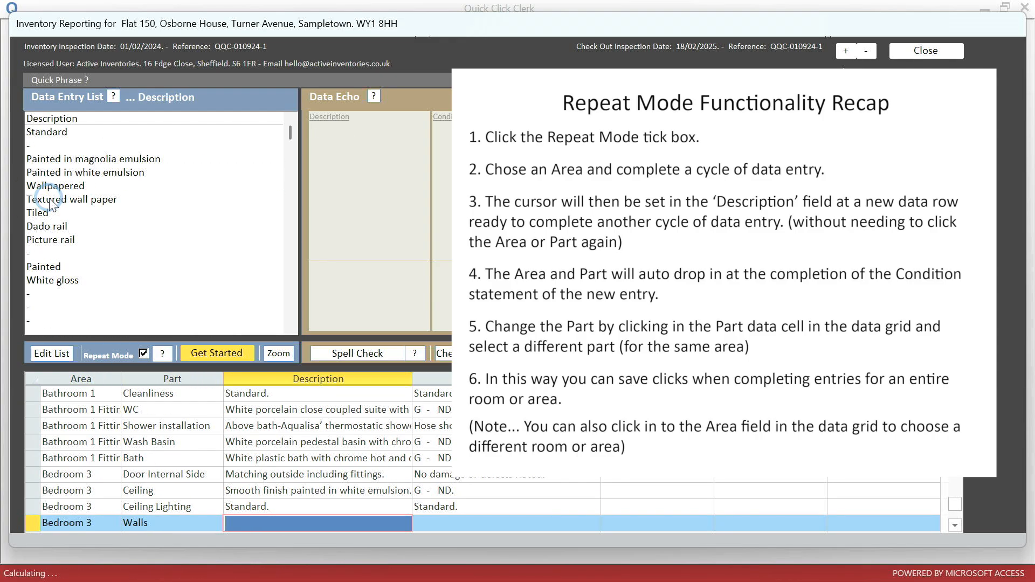
click(86, 160)
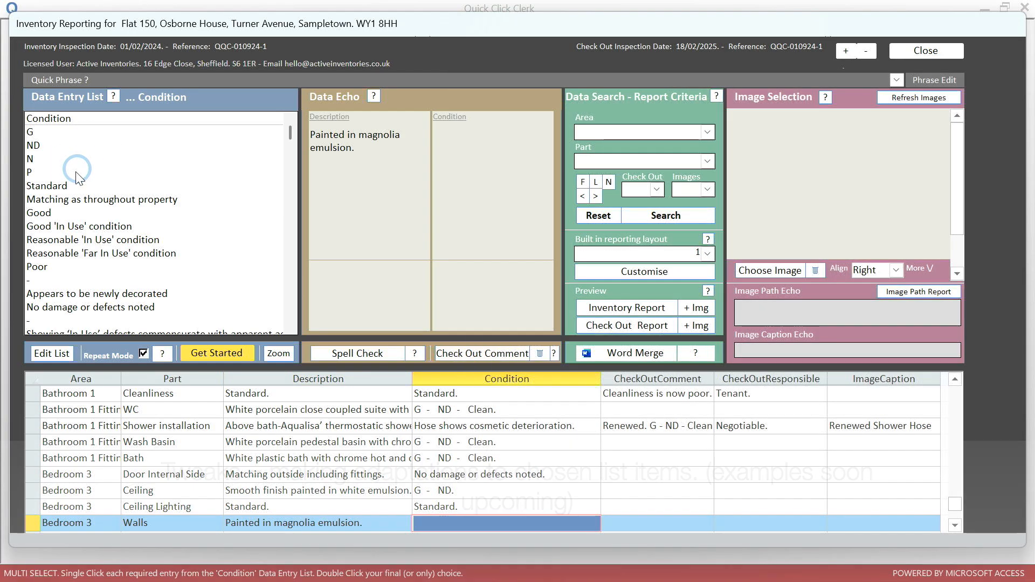
click(74, 200)
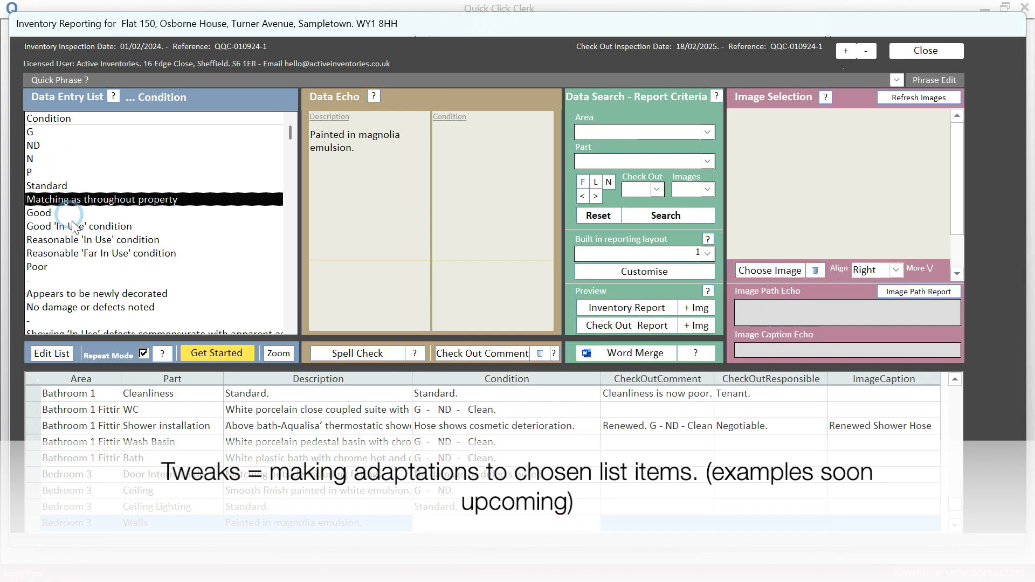
click(62, 295)
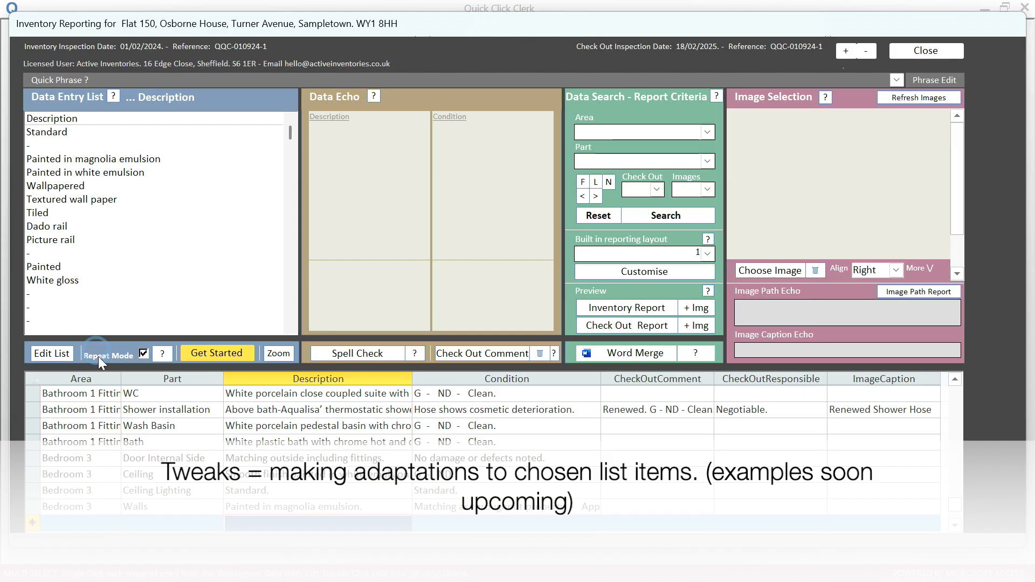
Add a Bedroom 3 Electrical entry with description Standard and conditions G and ND
click(150, 523)
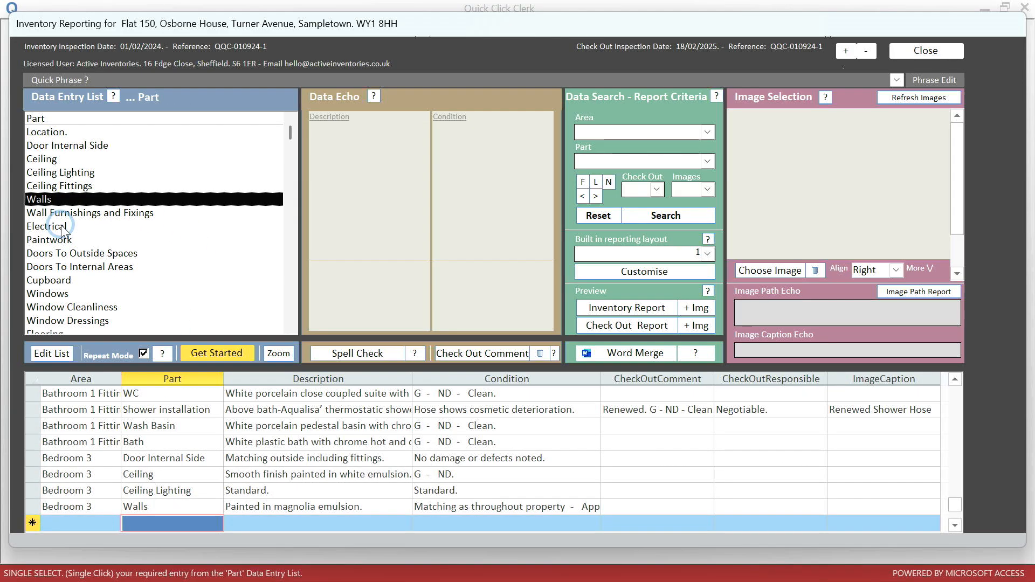
click(65, 227)
double_click(64, 133)
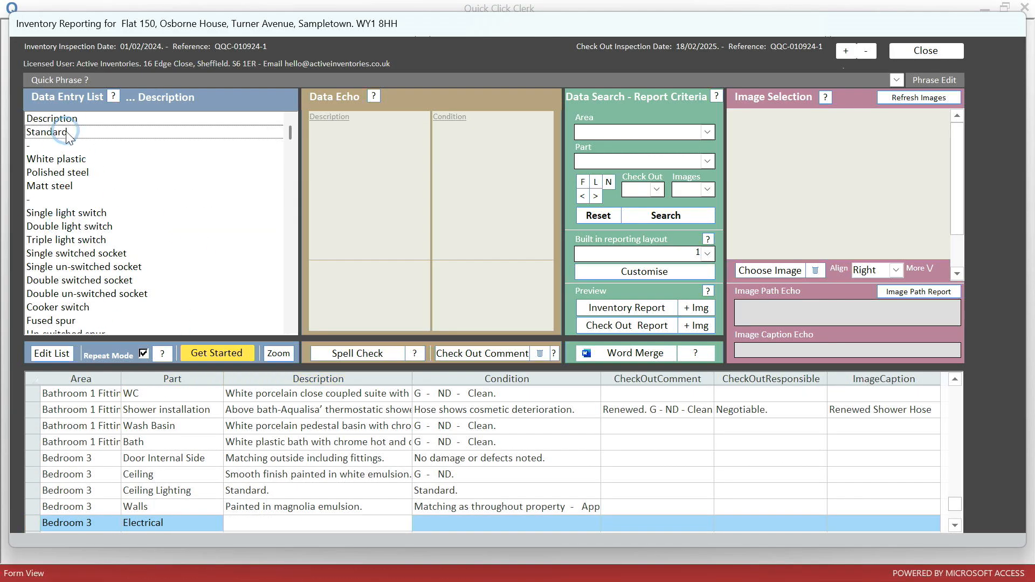
click(43, 132)
double_click(44, 146)
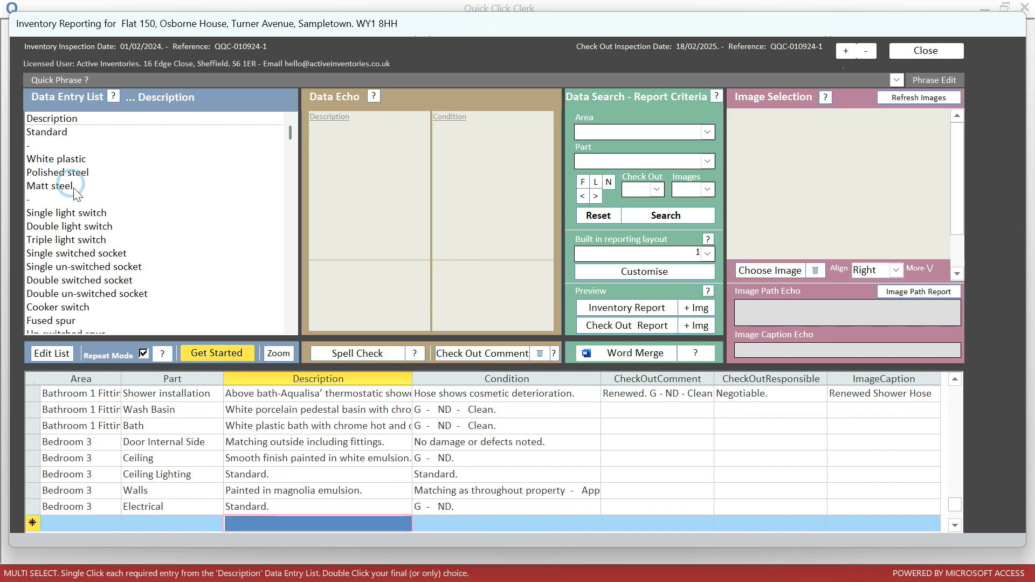
Add a Bedroom 3 Paintwork entry: "Painted in white gloss", with conditions "Good 'In Use' condition" and "No damage or defects noted"
click(153, 522)
click(86, 240)
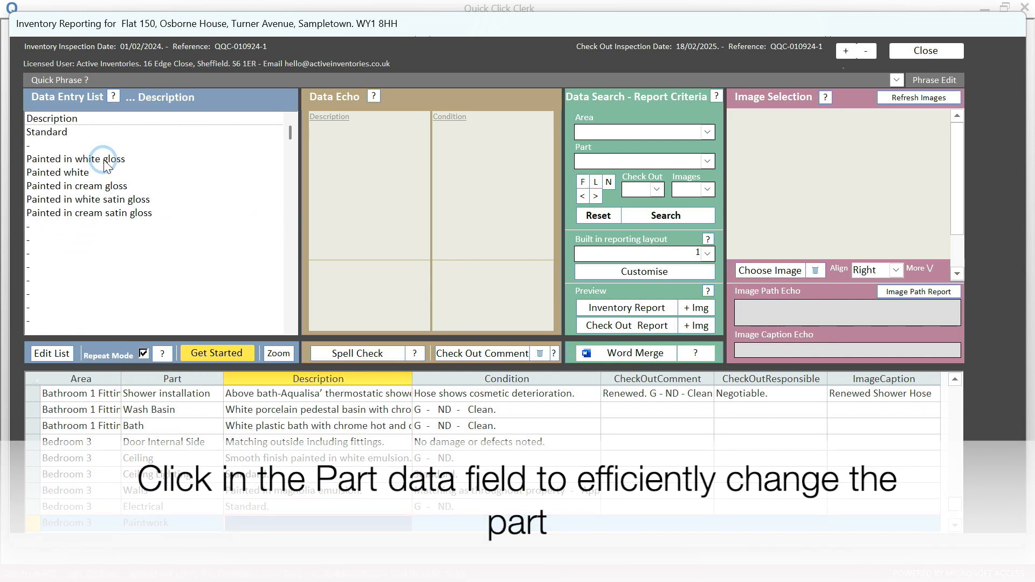
click(105, 163)
click(83, 212)
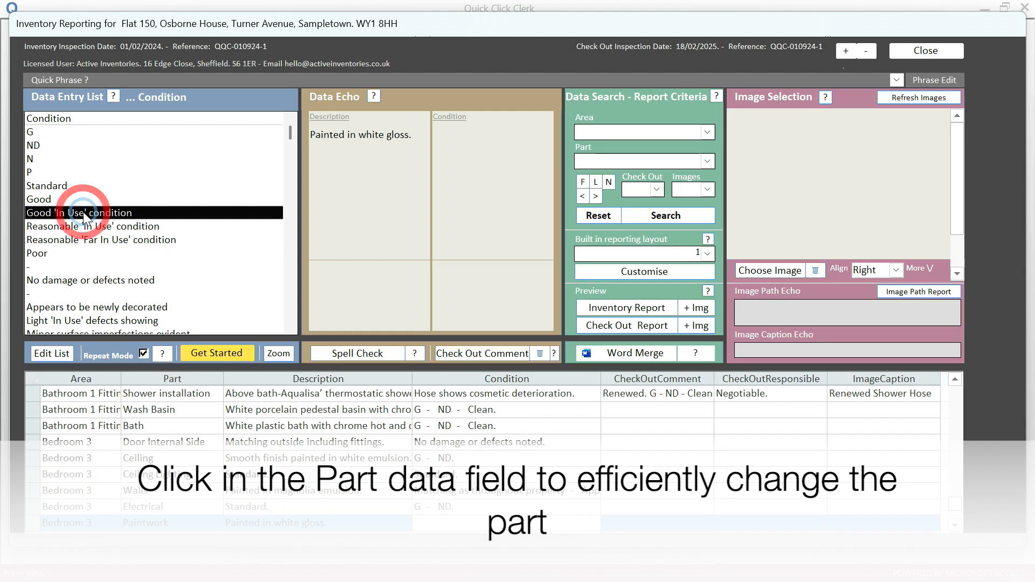
click(88, 280)
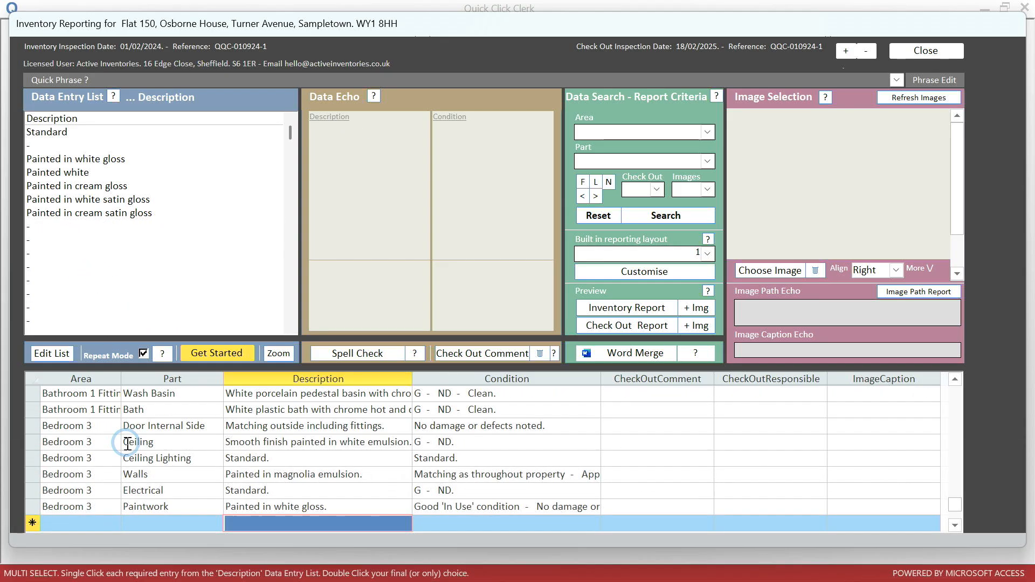
Add a Bedroom 3 Windows entry with Standard as both description and condition
click(134, 523)
click(61, 296)
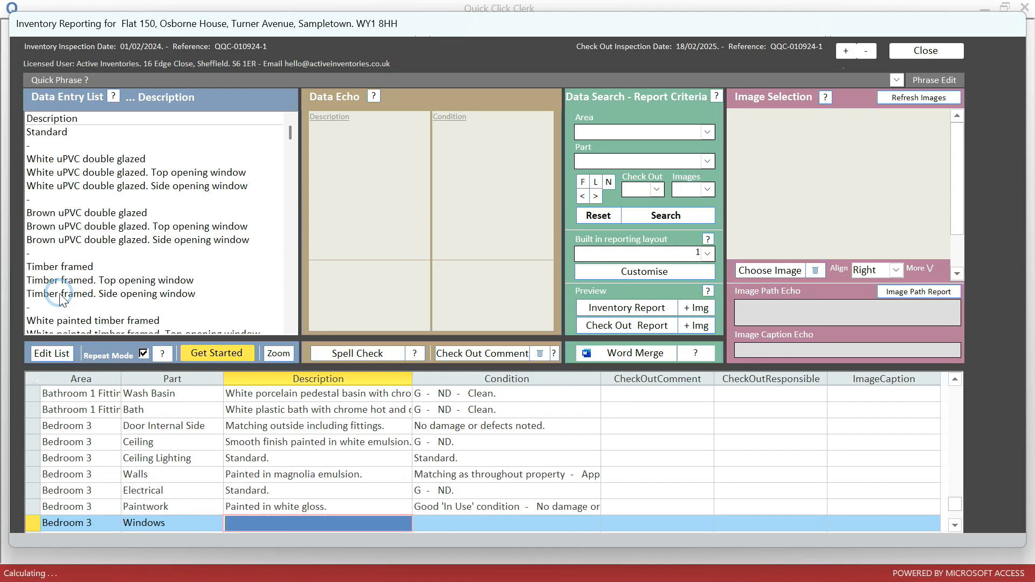
click(63, 133)
double_click(46, 186)
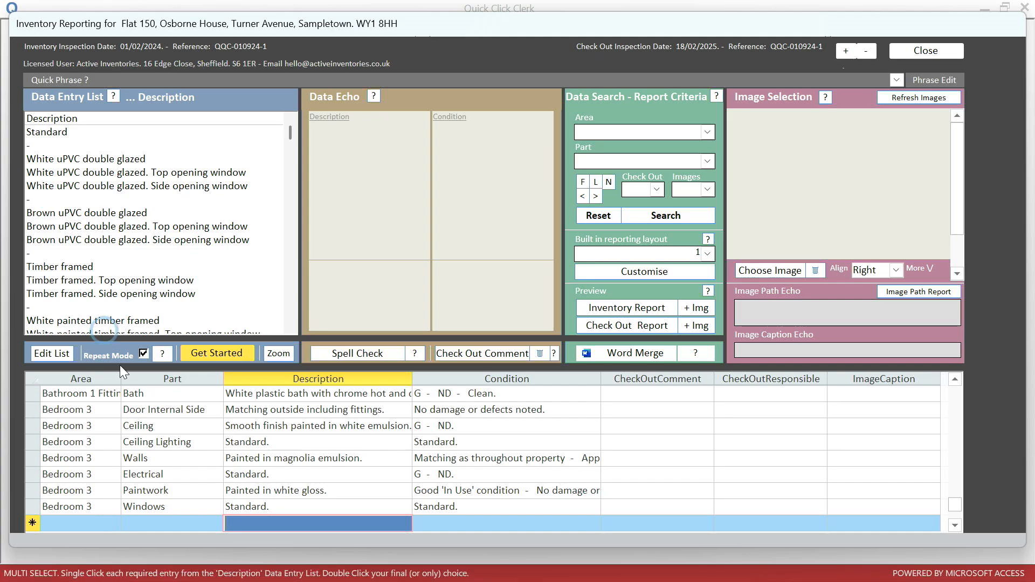
Add a Bedroom 3 Window Cleanliness entry with Standard as both description and condition
click(144, 523)
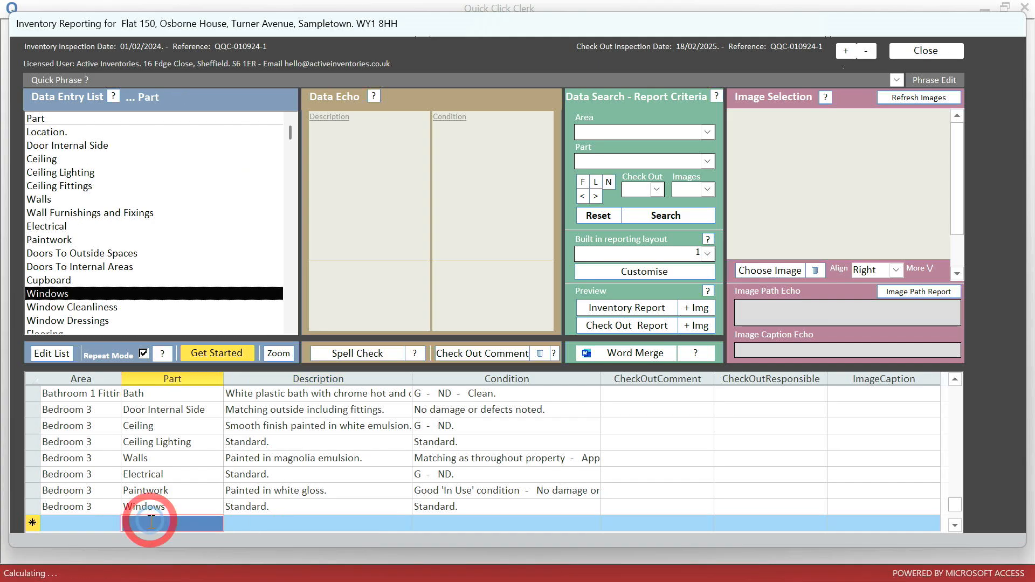
click(100, 314)
double_click(47, 133)
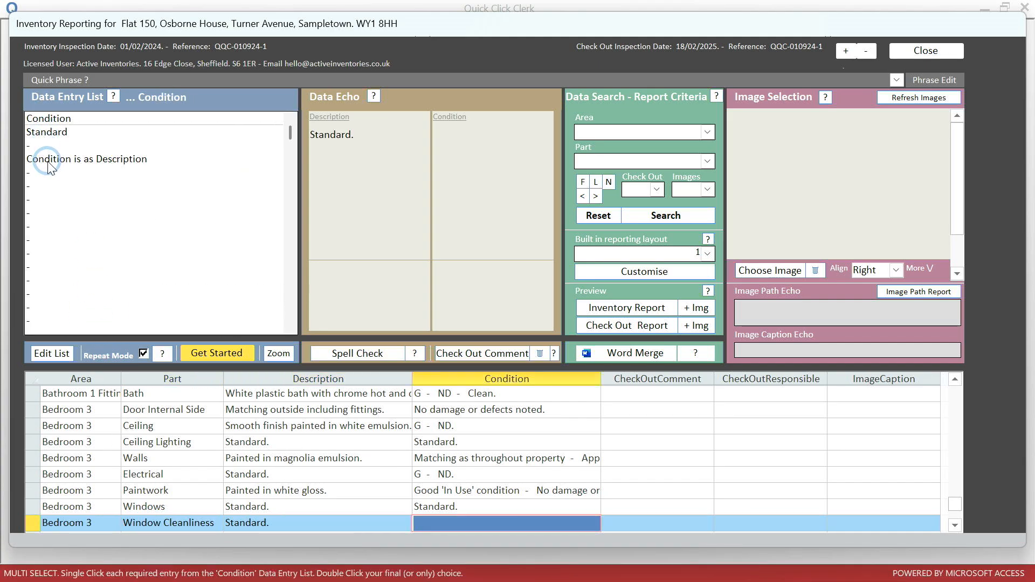
double_click(51, 134)
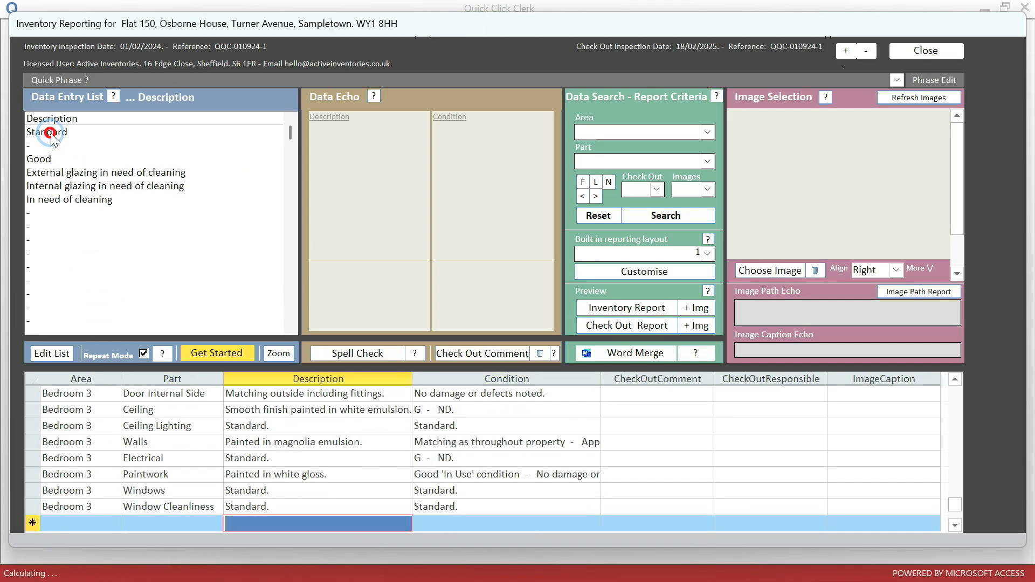
Add a Bedroom 3 Window Dressings entry with Standard as both description and condition
click(151, 523)
scroll(191, 256, down, 5)
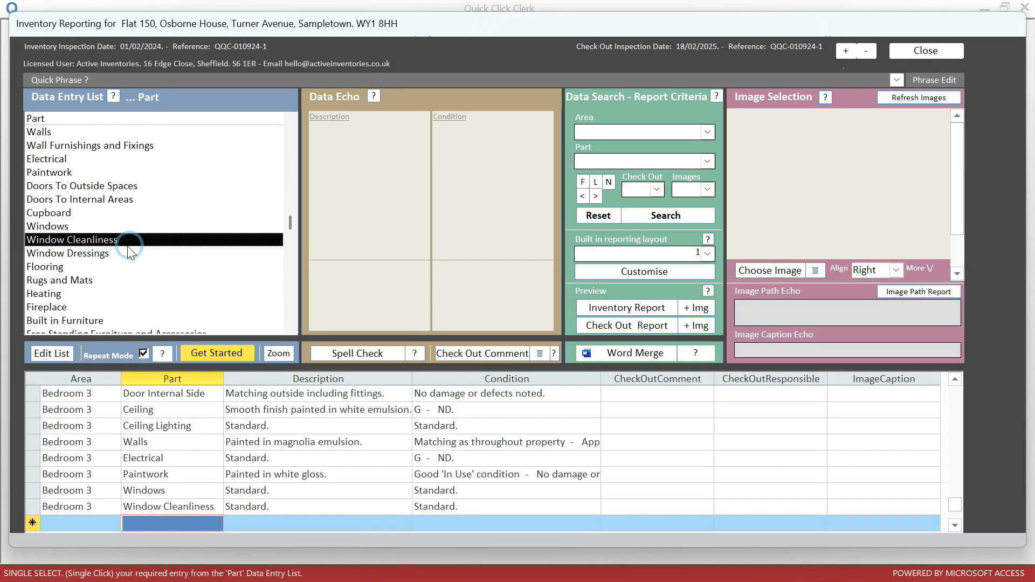
click(98, 253)
double_click(63, 134)
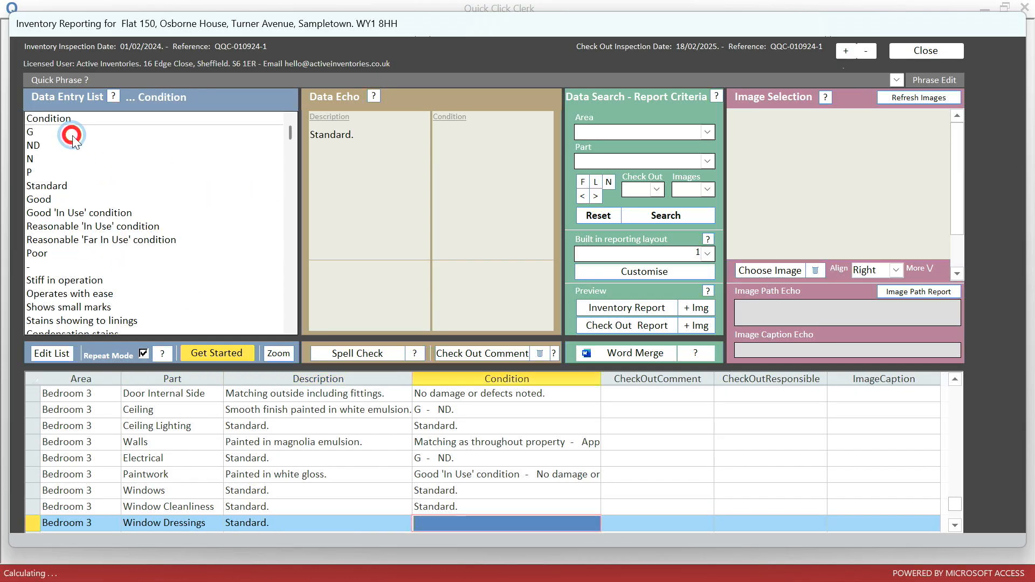
double_click(48, 186)
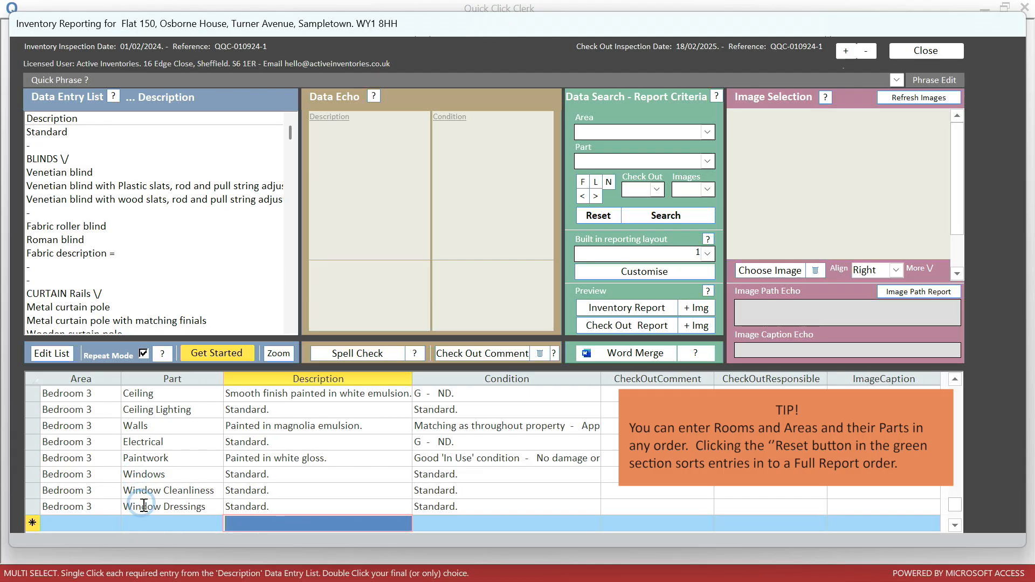
Add a Bedroom 3 Flooring entry with Standard as both description and condition
click(62, 269)
click(63, 135)
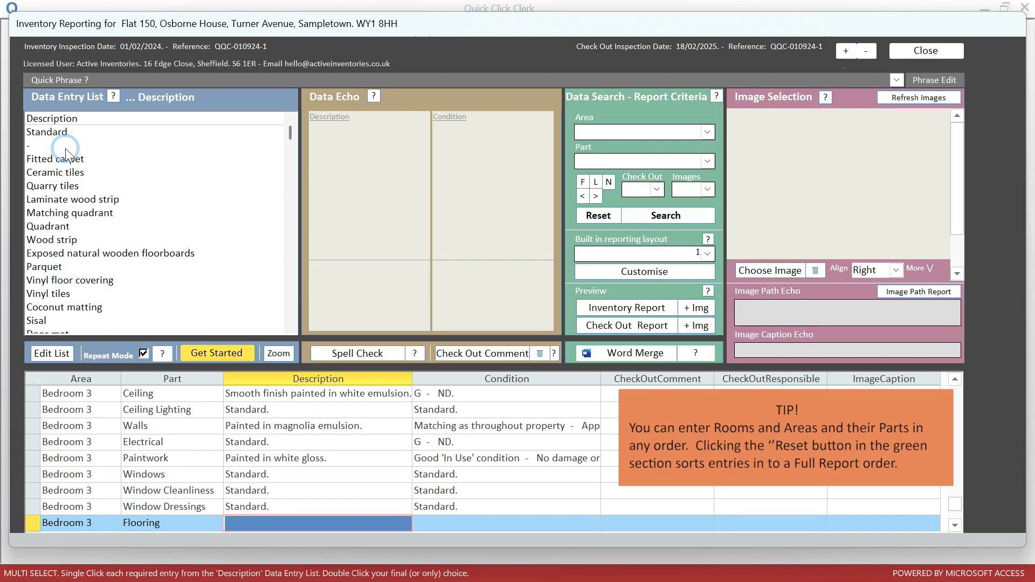
double_click(64, 135)
double_click(68, 186)
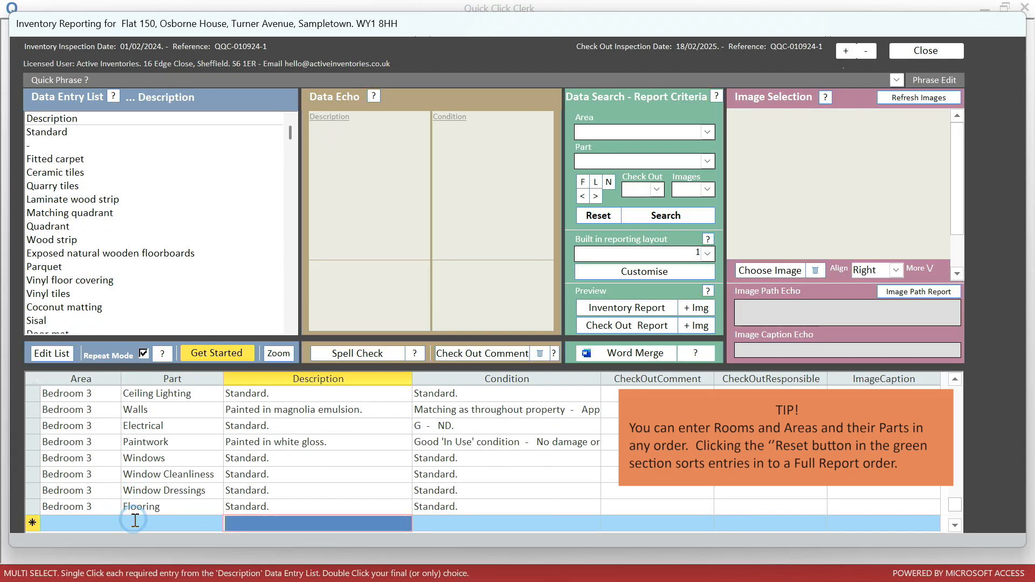
Add a Bedroom 3 Heating entry with Standard as both description and condition
click(61, 294)
double_click(67, 134)
double_click(50, 186)
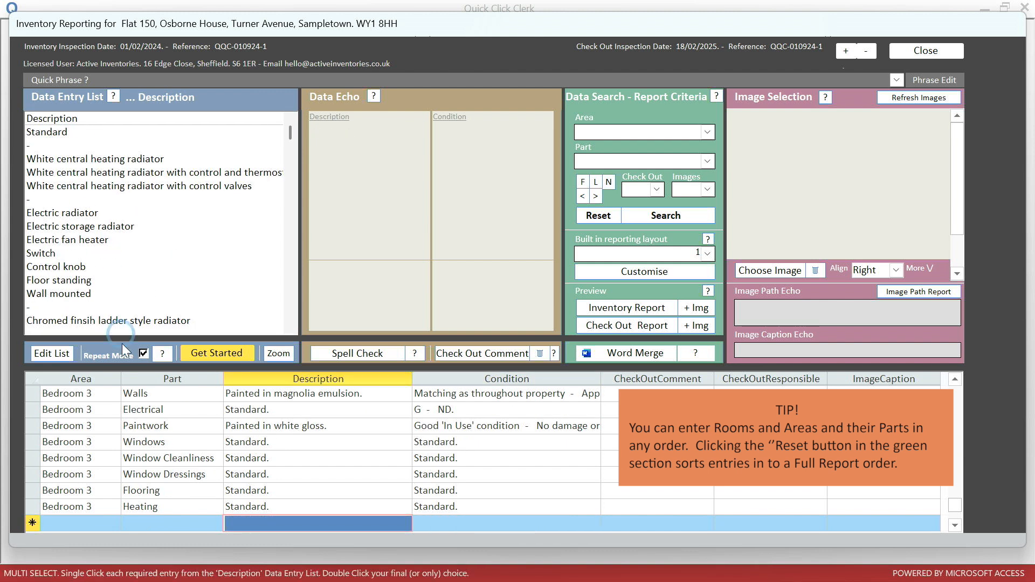
Add a Bedroom 3 Cleanliness entry with Standard as both description and condition
click(159, 515)
scroll(215, 305, down, 3)
click(53, 321)
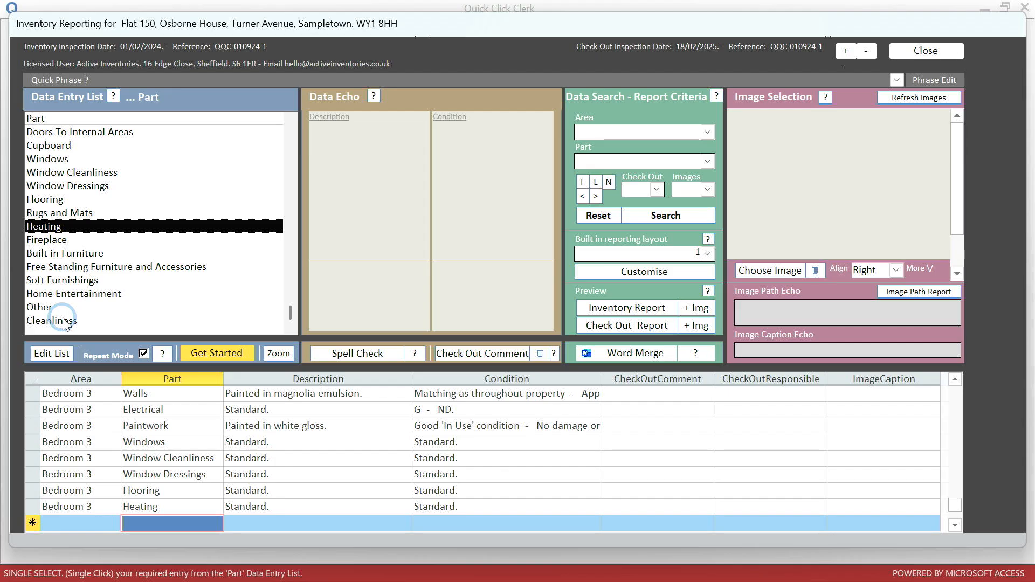
double_click(61, 132)
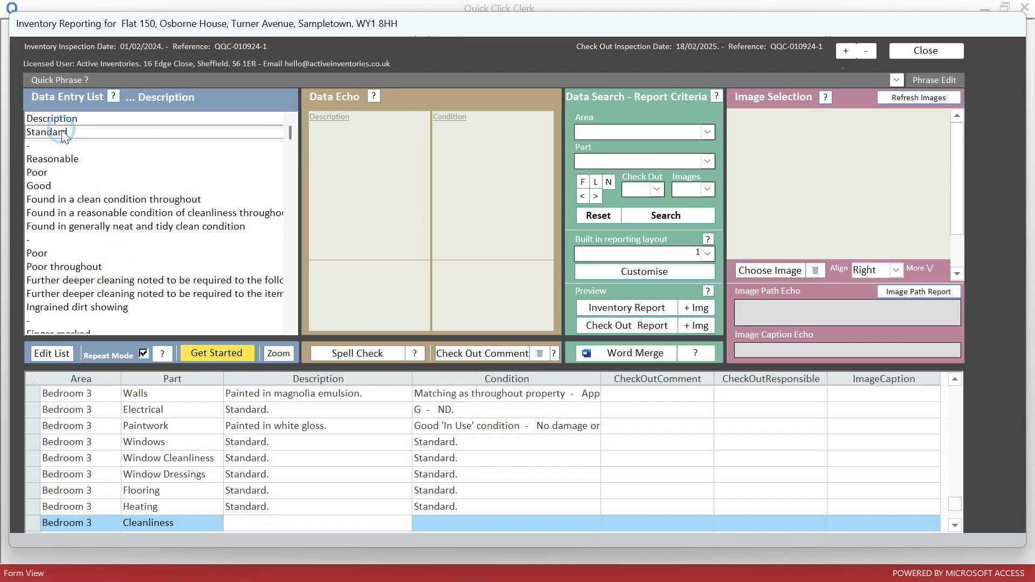
double_click(60, 133)
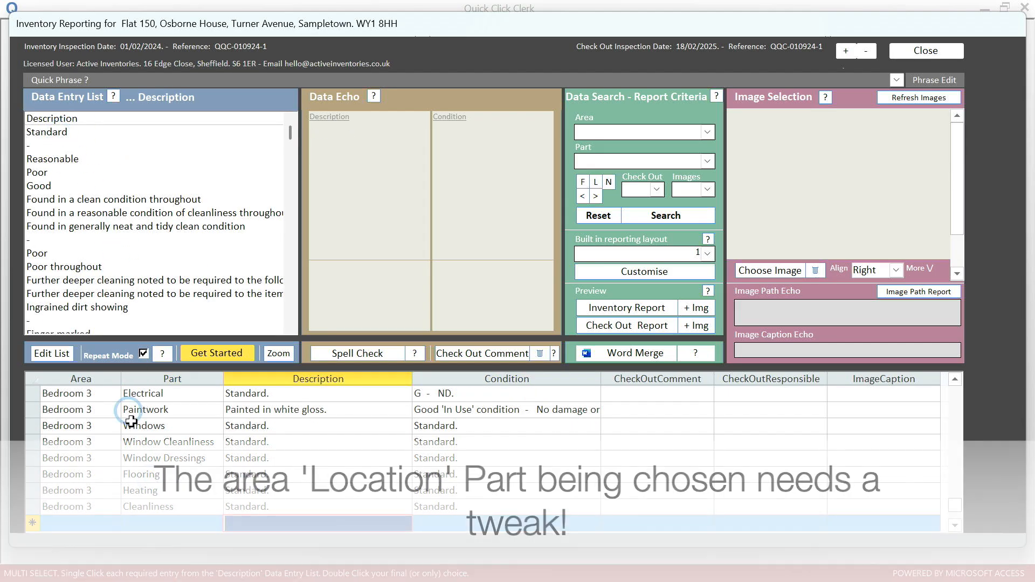
Add a Bedroom 3 Location entry with the description "Left hand of" and a dash as the condition
scroll(144, 263, up, 4)
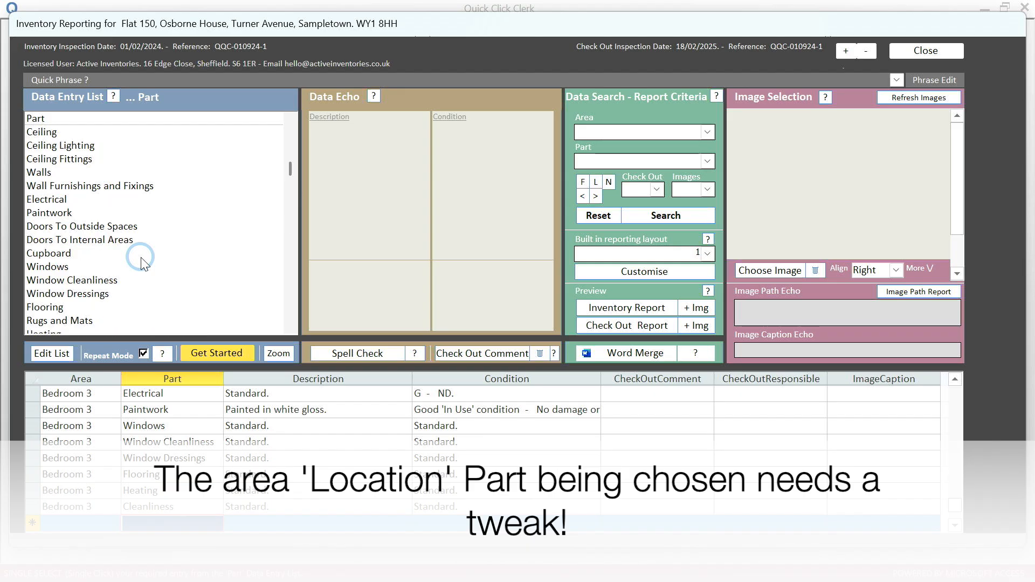
click(61, 134)
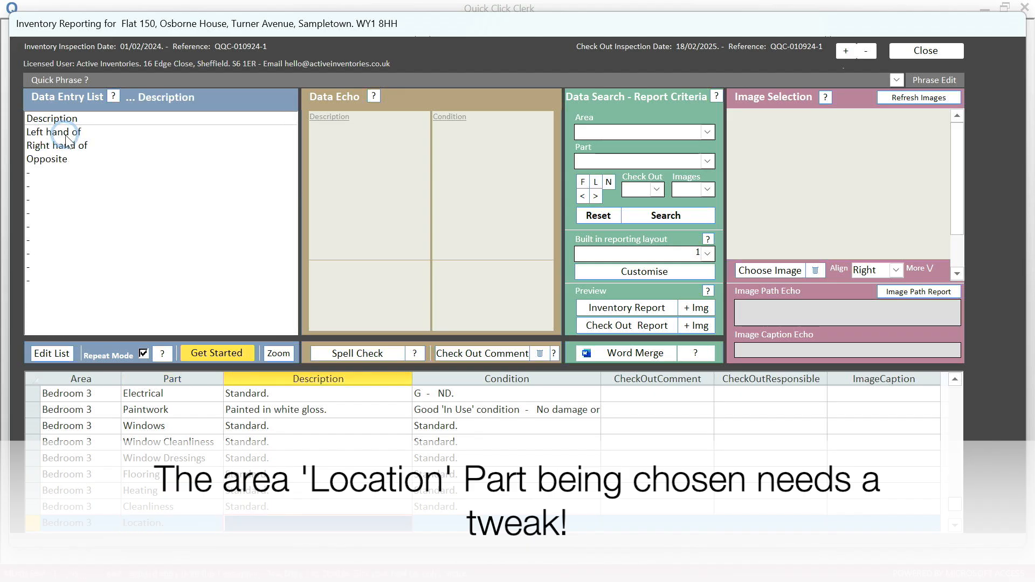
click(66, 133)
click(56, 133)
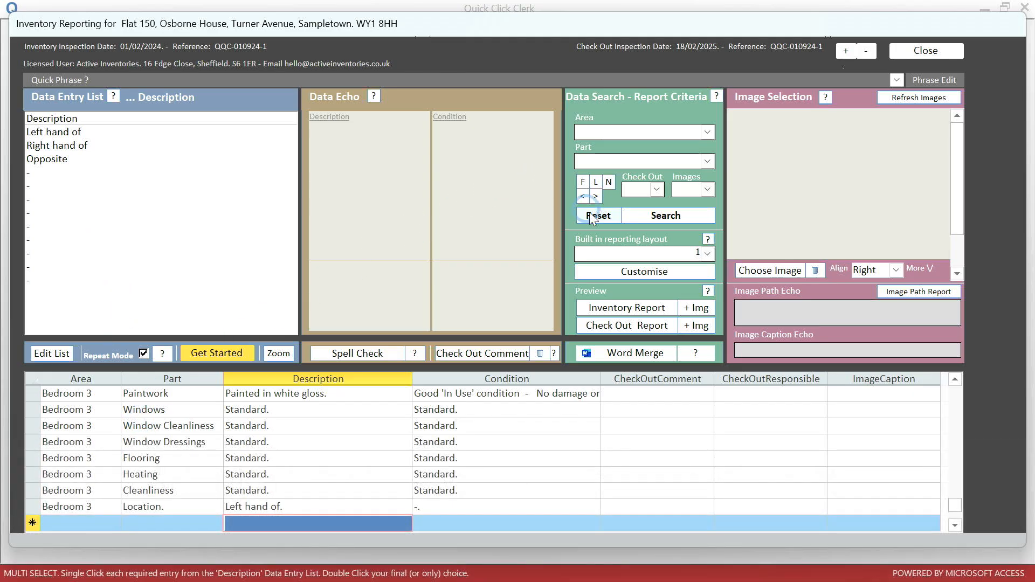
Change the description of the Bedroom 3 Location entry to "Left hand of Bedroom 2."
click(582, 196)
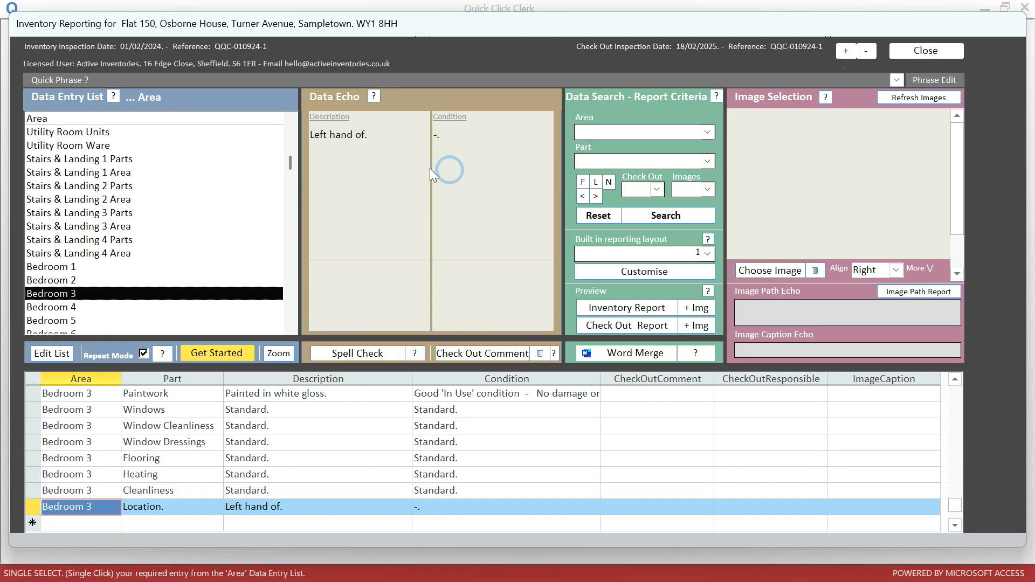
double_click(366, 140)
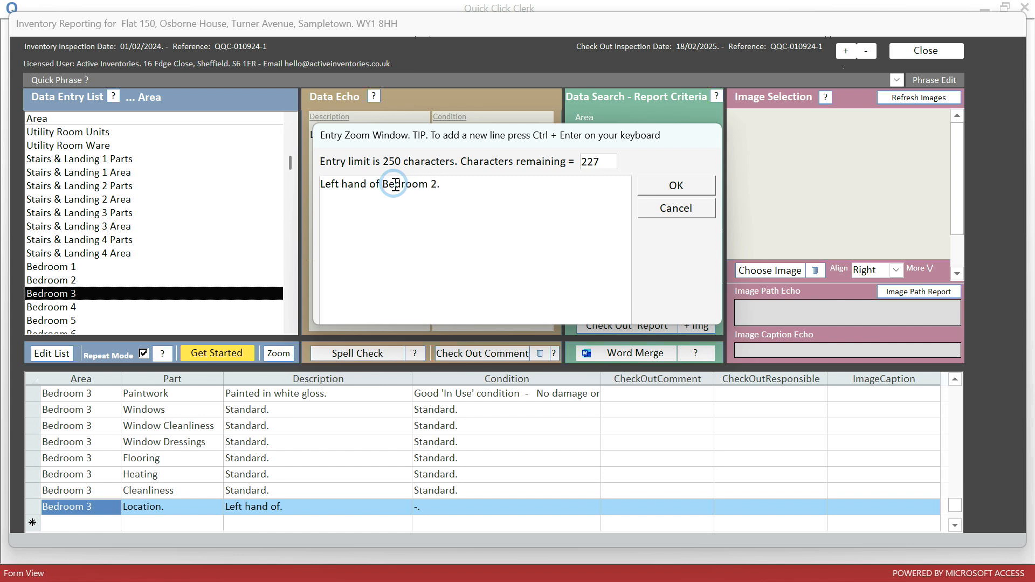
click(679, 190)
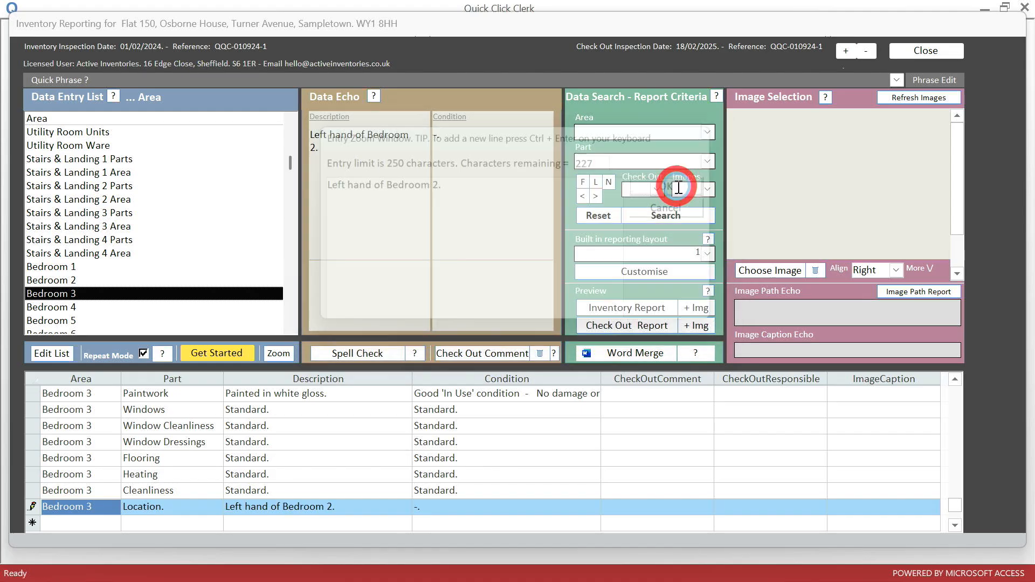
Search the inventory entries for the area Bedroom 3 and the part Walls
click(706, 134)
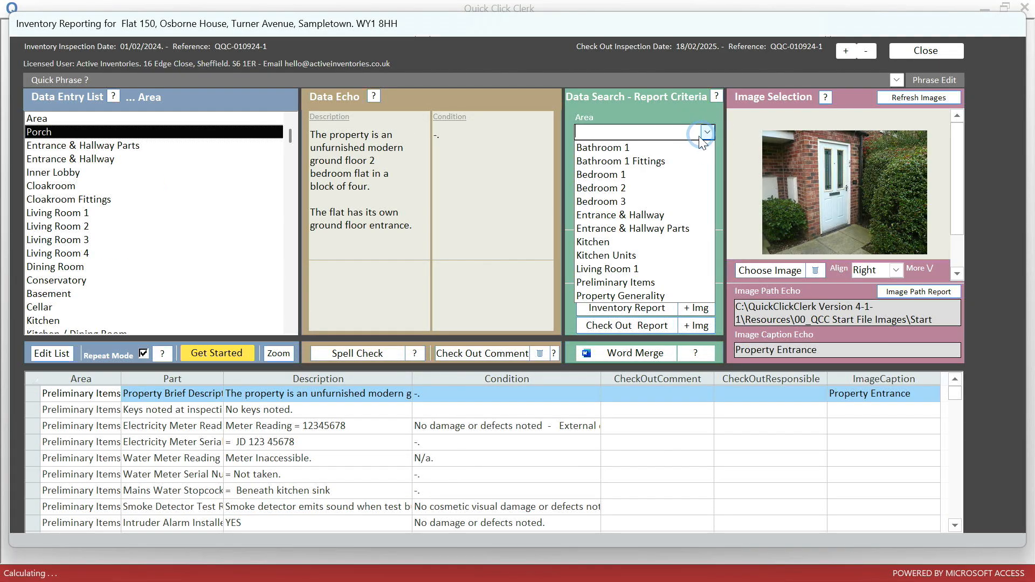
click(639, 208)
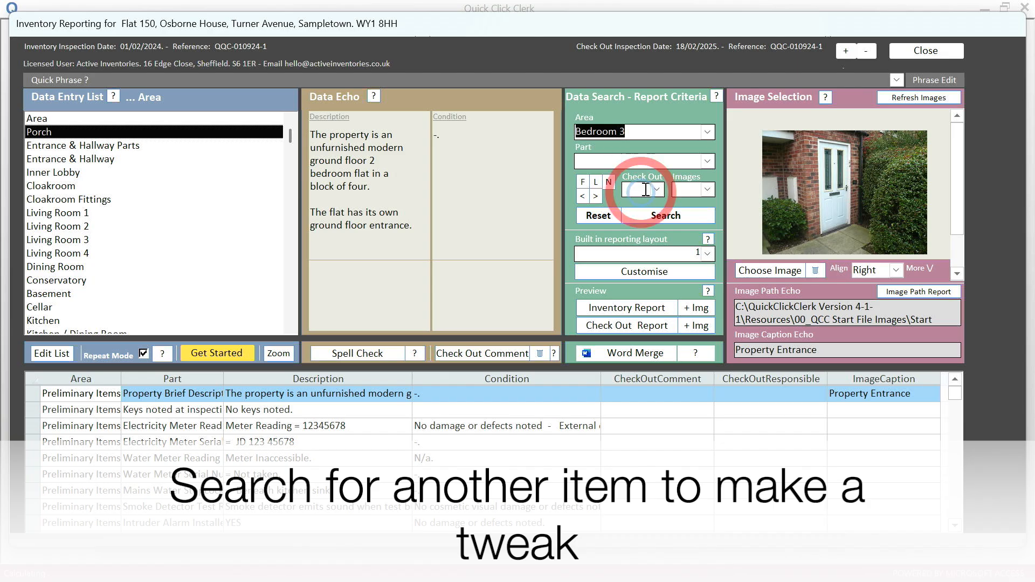
click(707, 162)
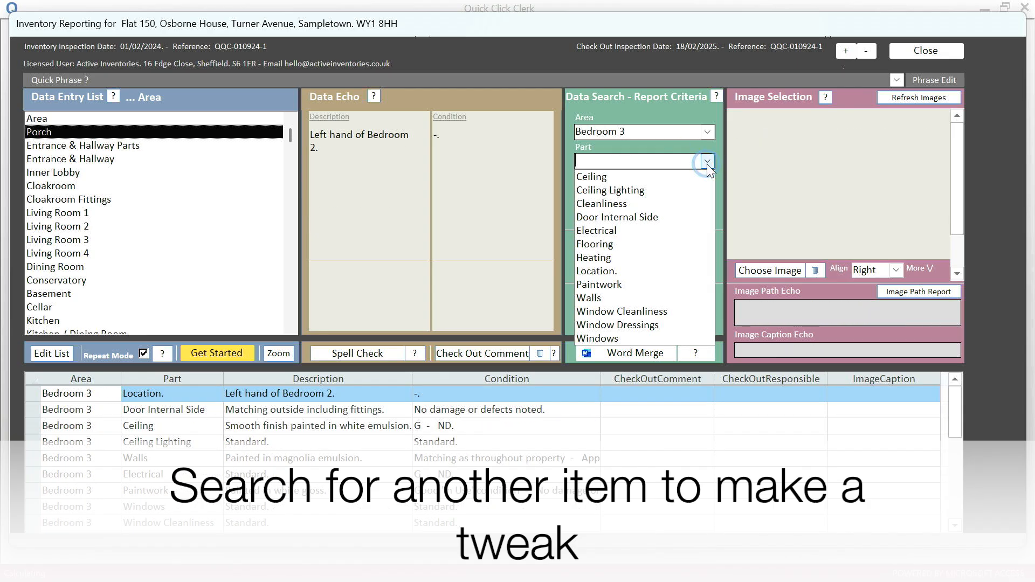
click(680, 200)
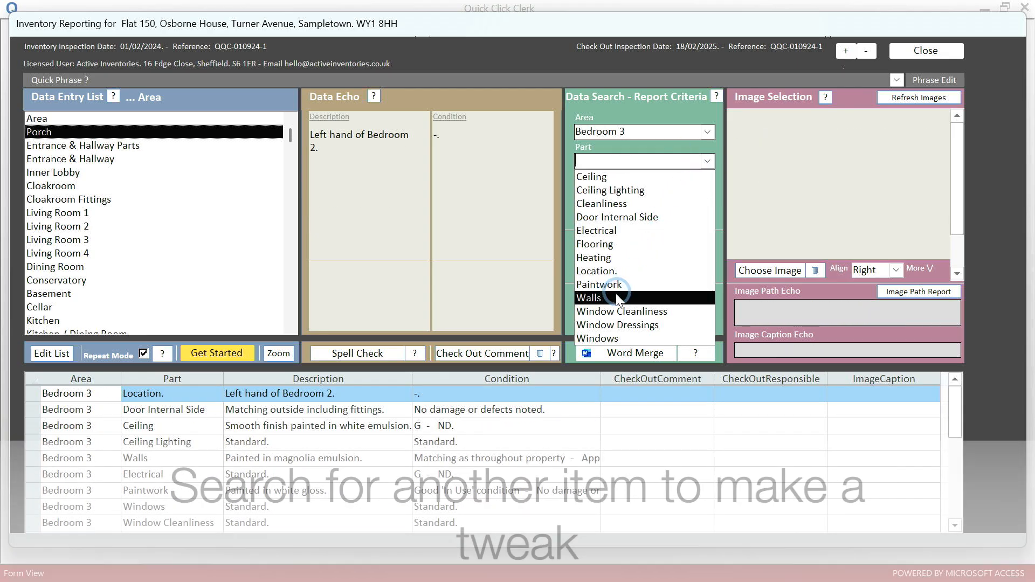
click(611, 297)
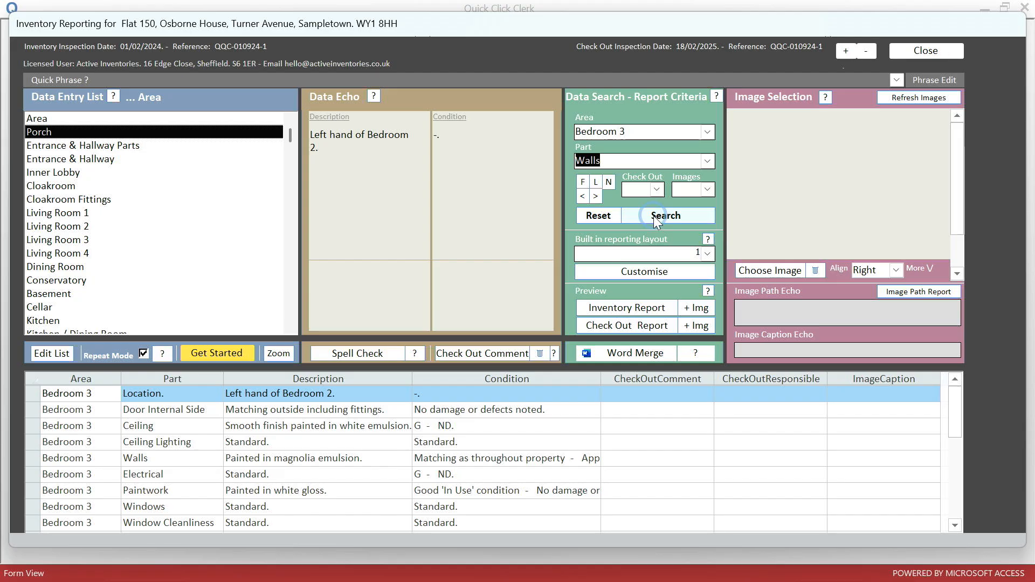
click(653, 216)
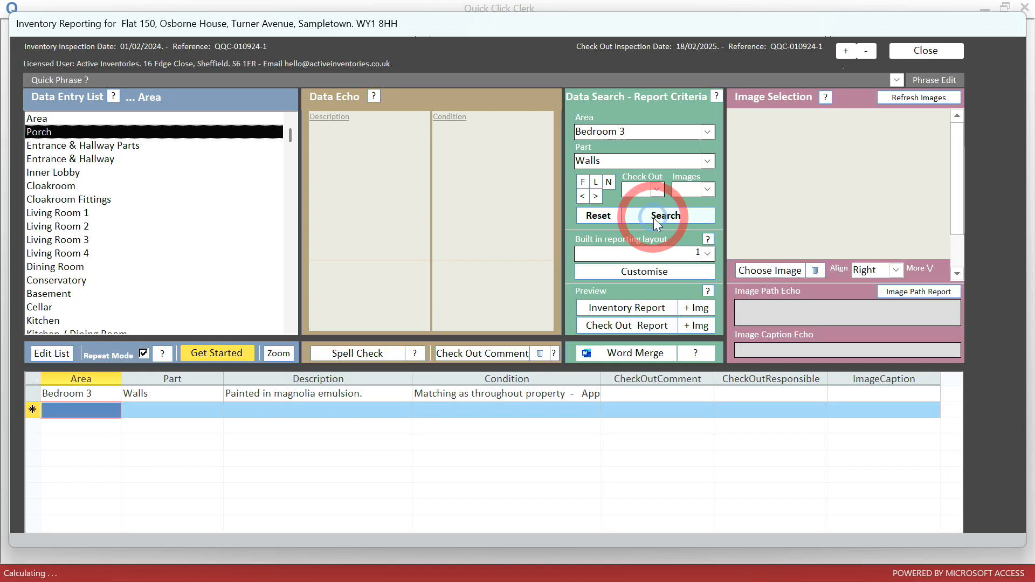
Append "Excepting stain to high level to RH side of Window." to the condition of the Bedroom 3 Walls entry
click(583, 198)
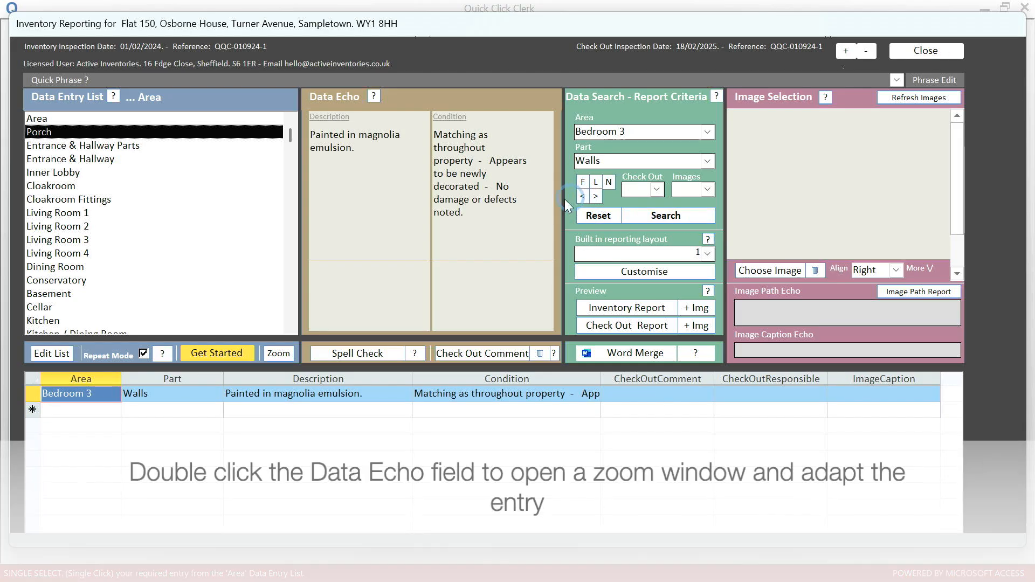
double_click(495, 216)
click(532, 200)
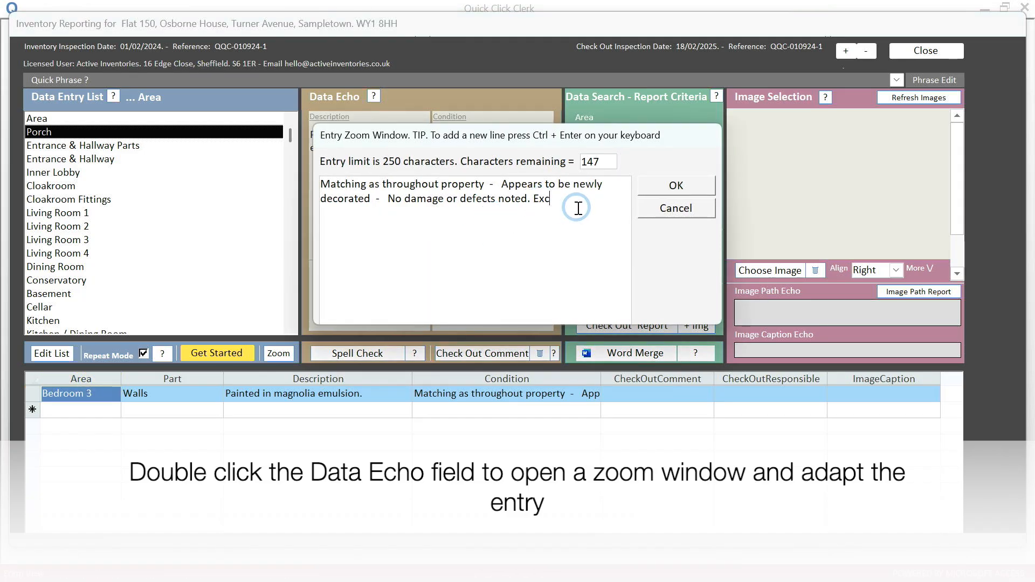
text(Excepting s)
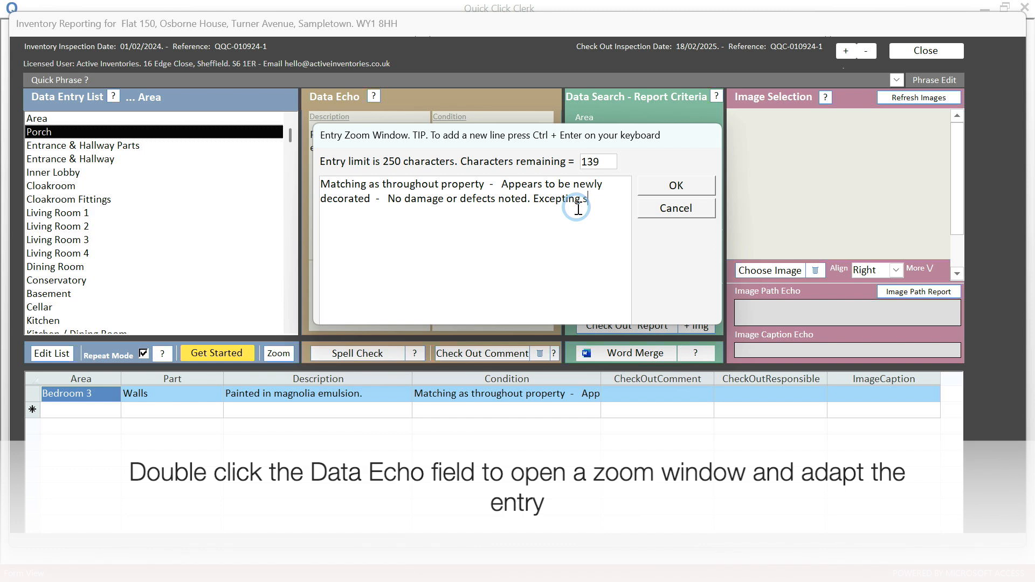
text(tai)
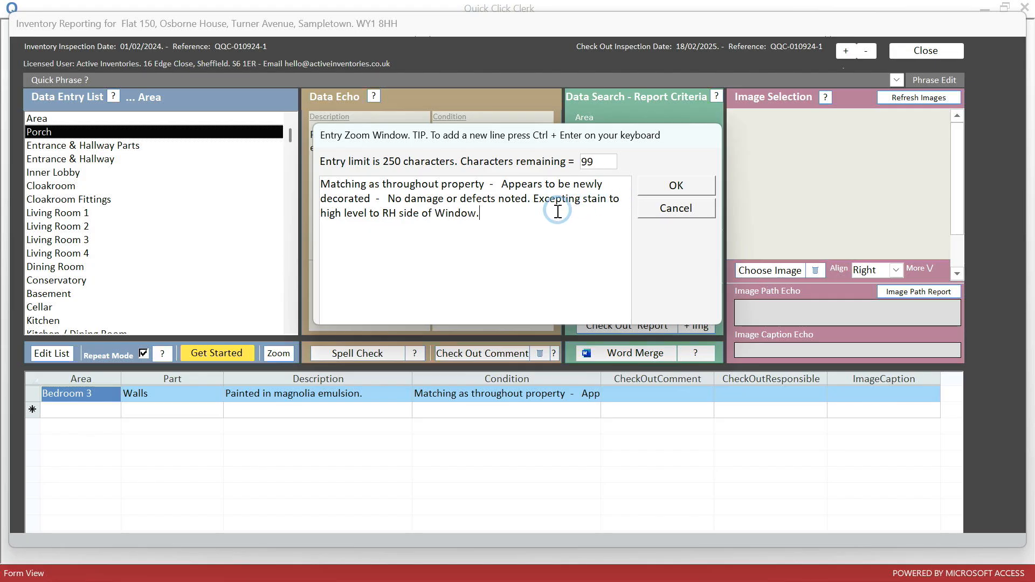
click(657, 185)
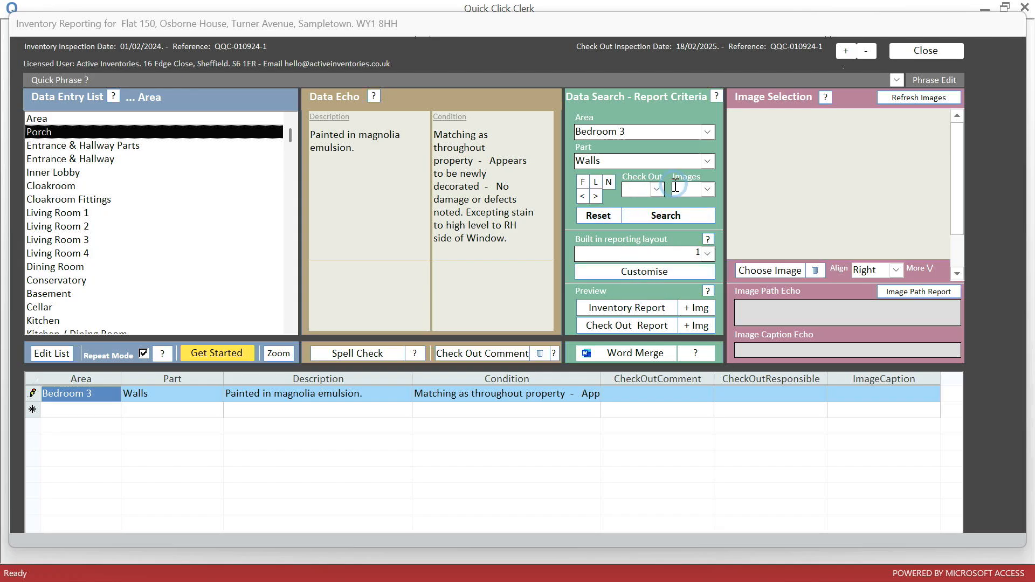
Reset the search criteria and filter the inventory entries to the area Bedroom 3
click(600, 216)
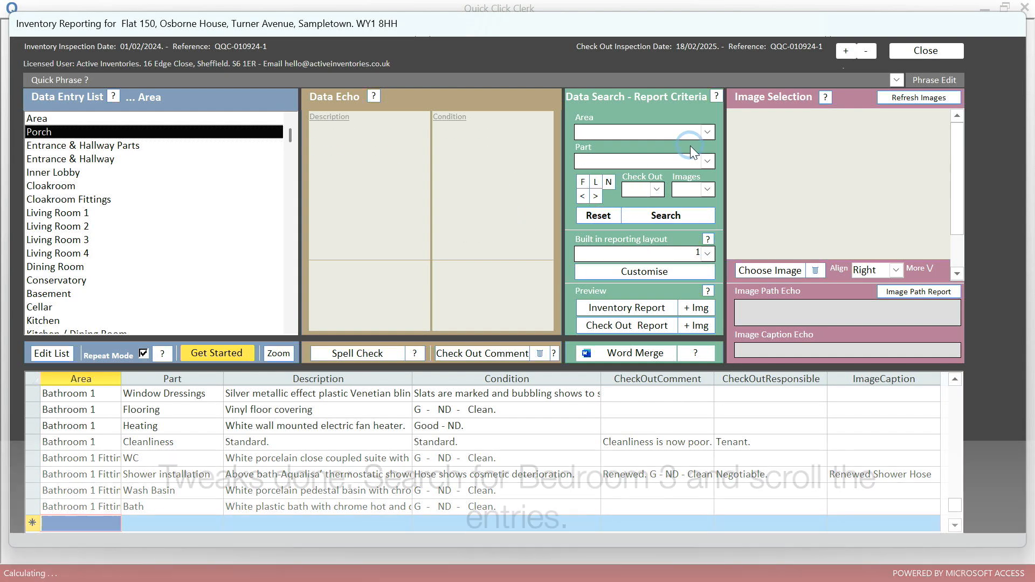
click(706, 133)
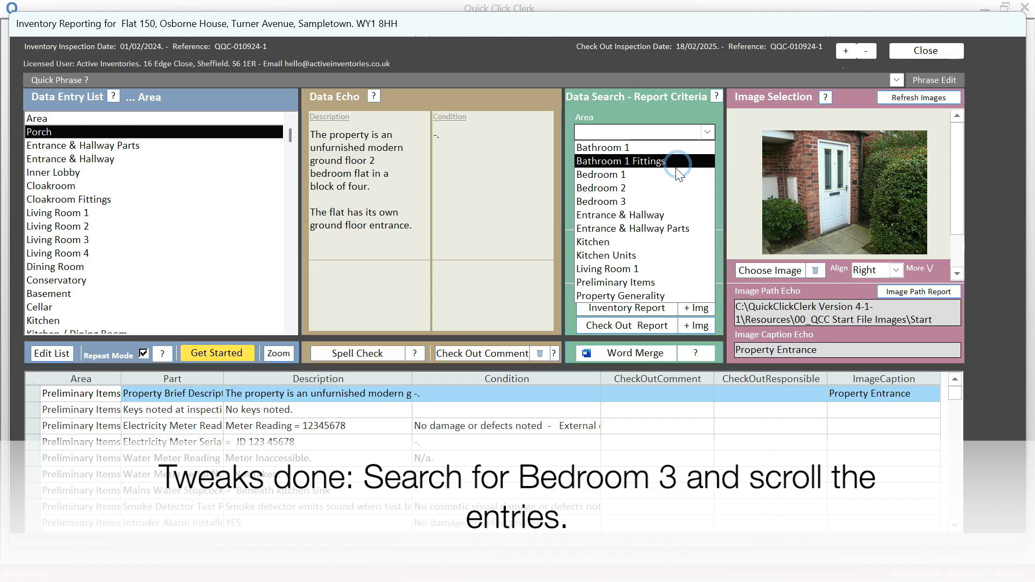
click(641, 202)
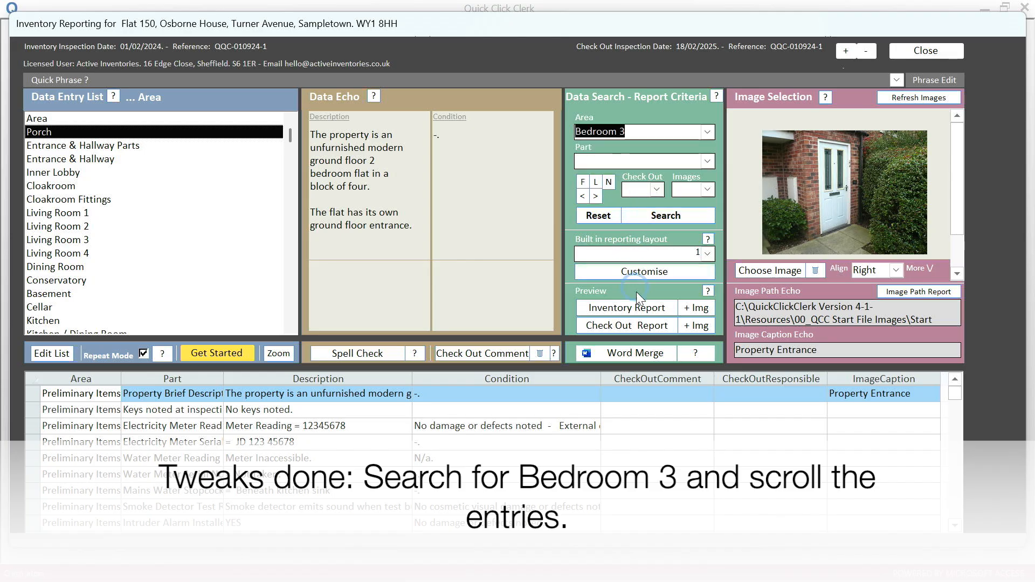
click(683, 217)
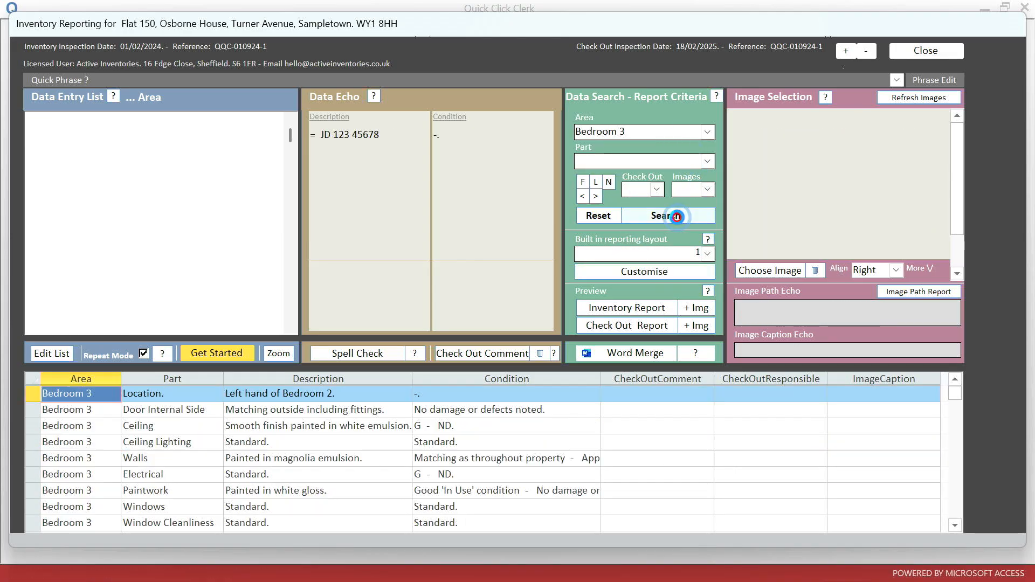
Go through the Bedroom 3 entries one by one from the first, checking each description and condition in the Data Echo
click(583, 182)
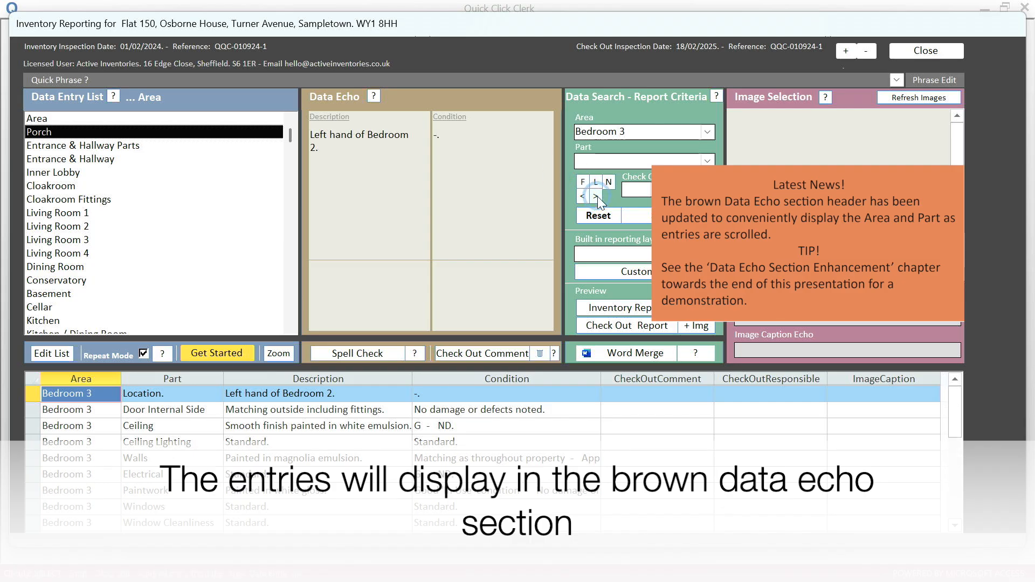
click(596, 196)
click(596, 197)
click(596, 196)
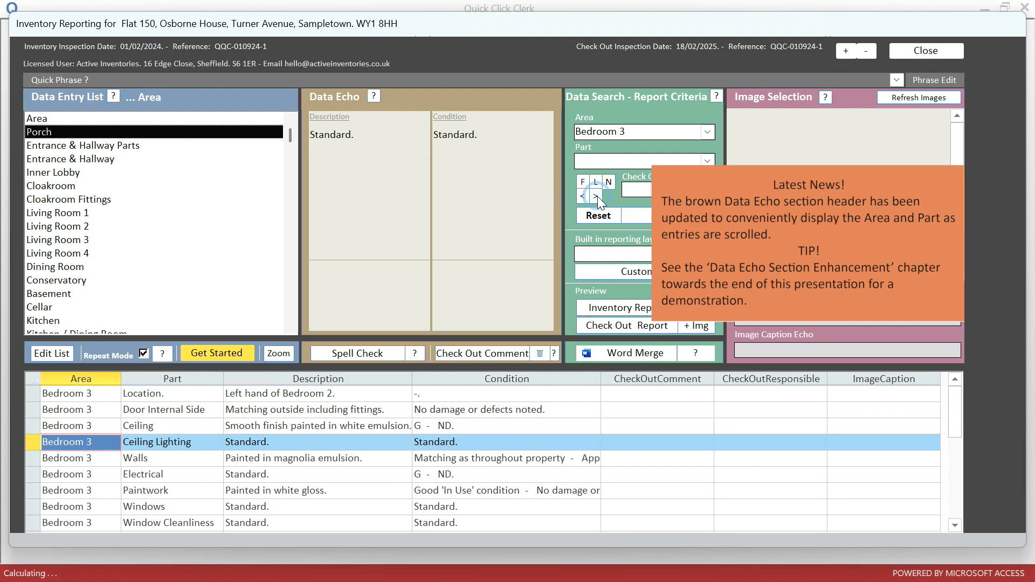
click(596, 196)
click(596, 196)
click(596, 196)
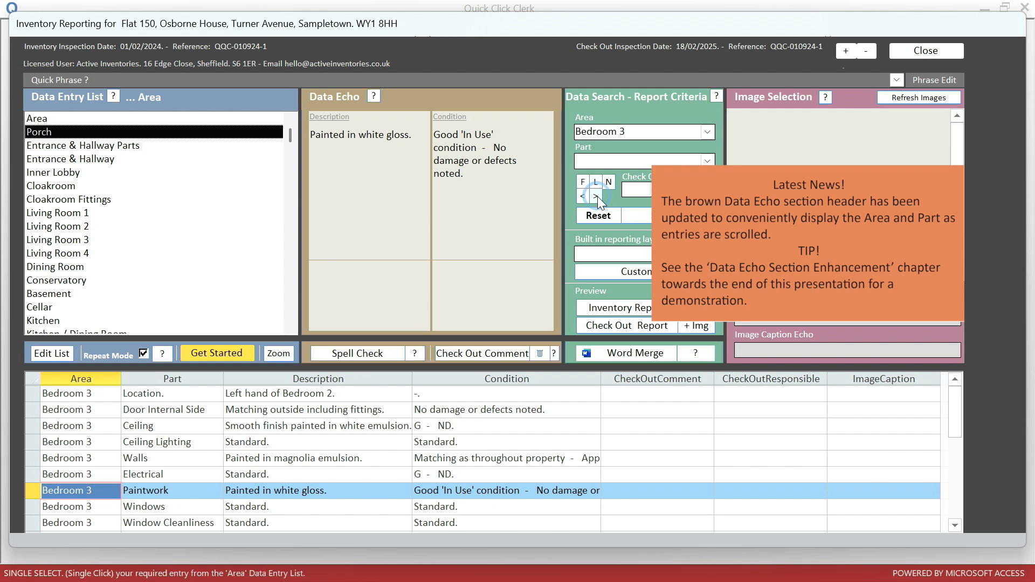
click(596, 196)
Preview the Inventory Report for Bedroom 3 and examine the page listing its parts
click(642, 305)
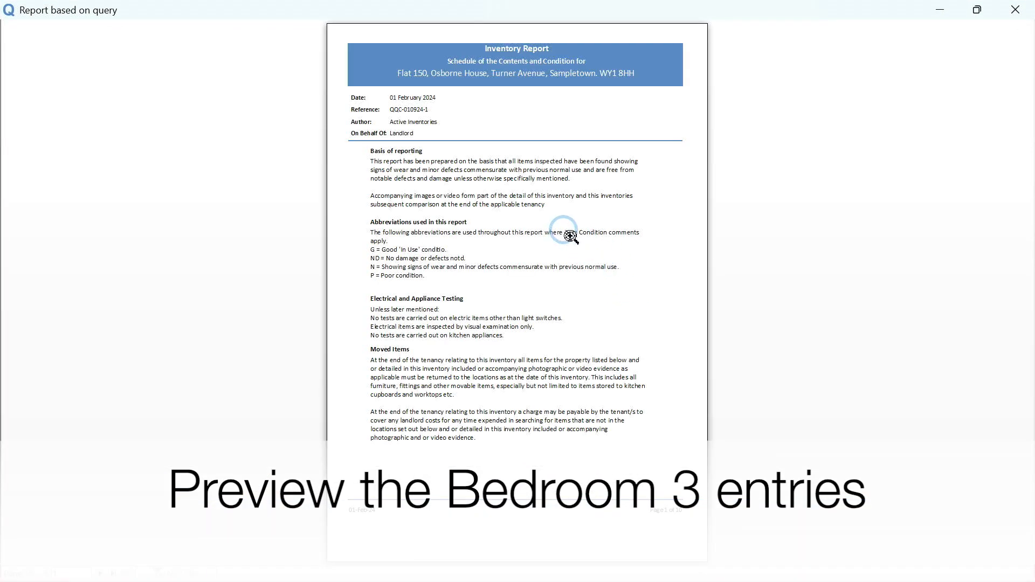
key(Page_Down)
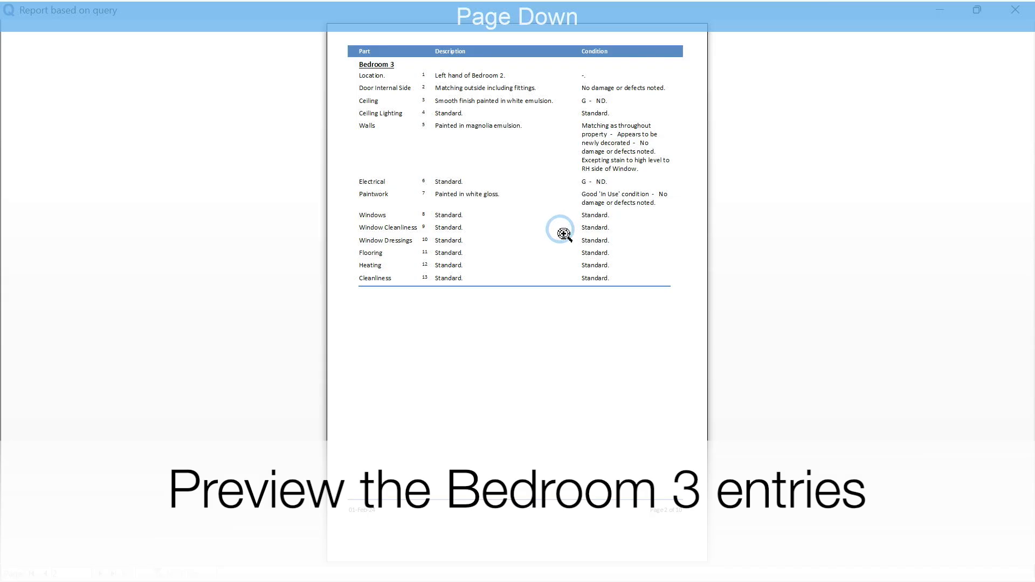
Enlarge the Bedroom 3 listing in the report preview to read its descriptions and conditions, and close the preview
click(485, 81)
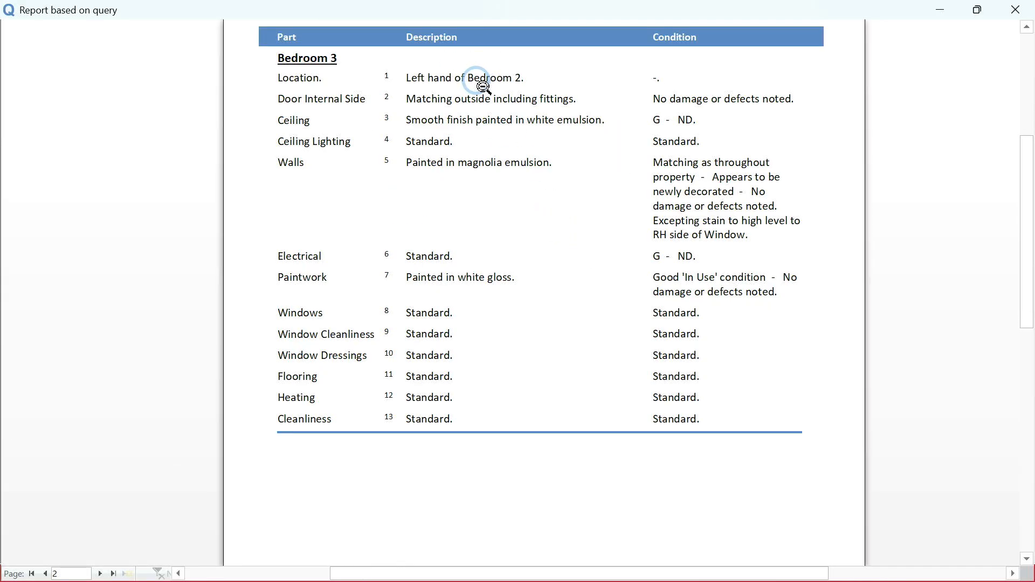
right_click(504, 156)
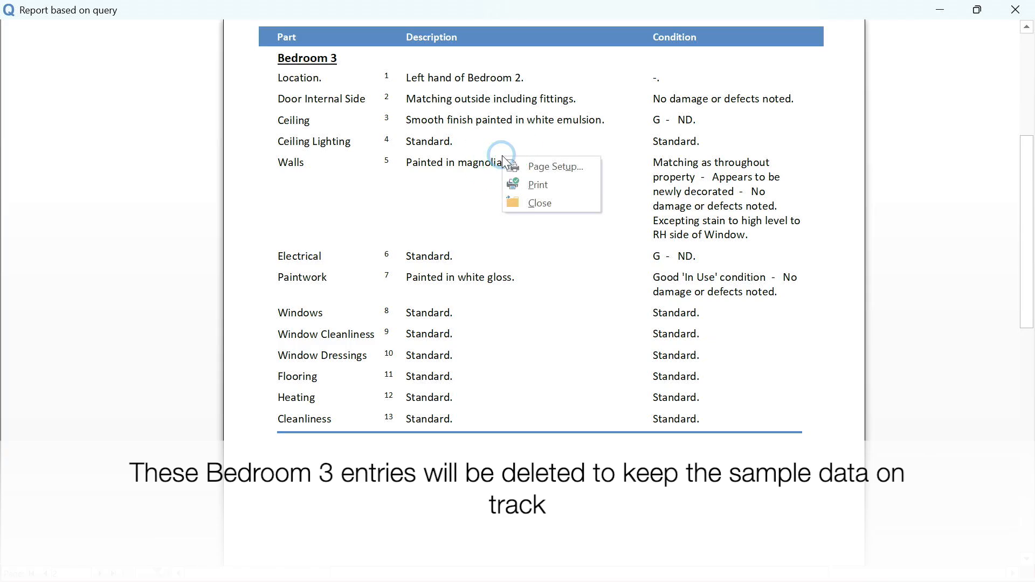
click(538, 204)
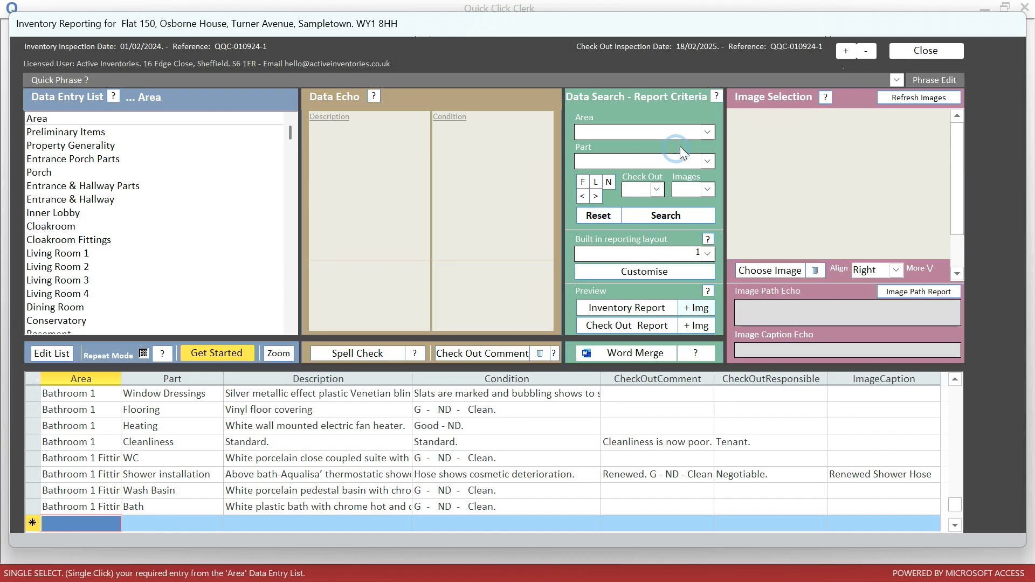
Filter the inventory entries to the area Kitchen
click(706, 134)
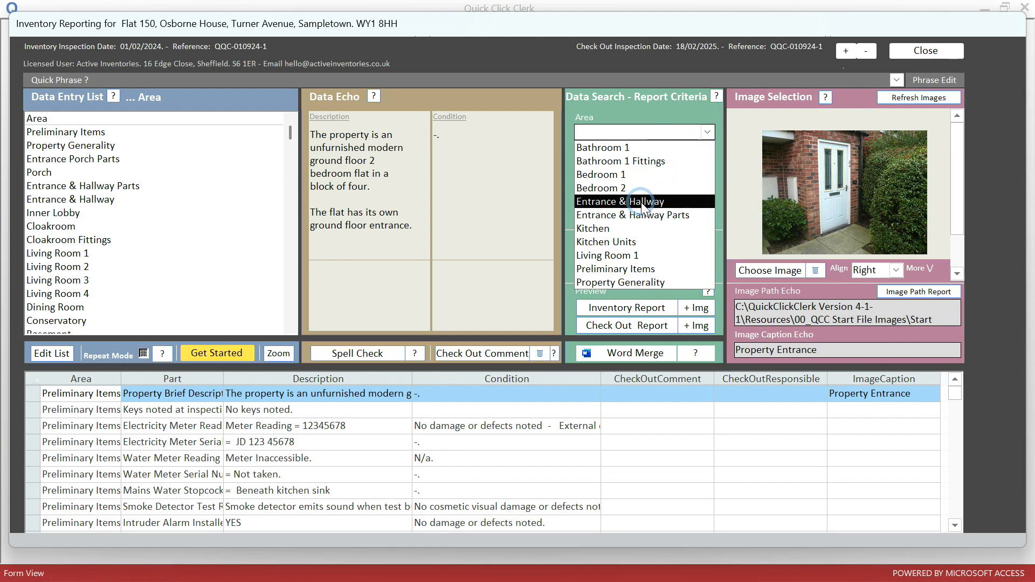
click(609, 228)
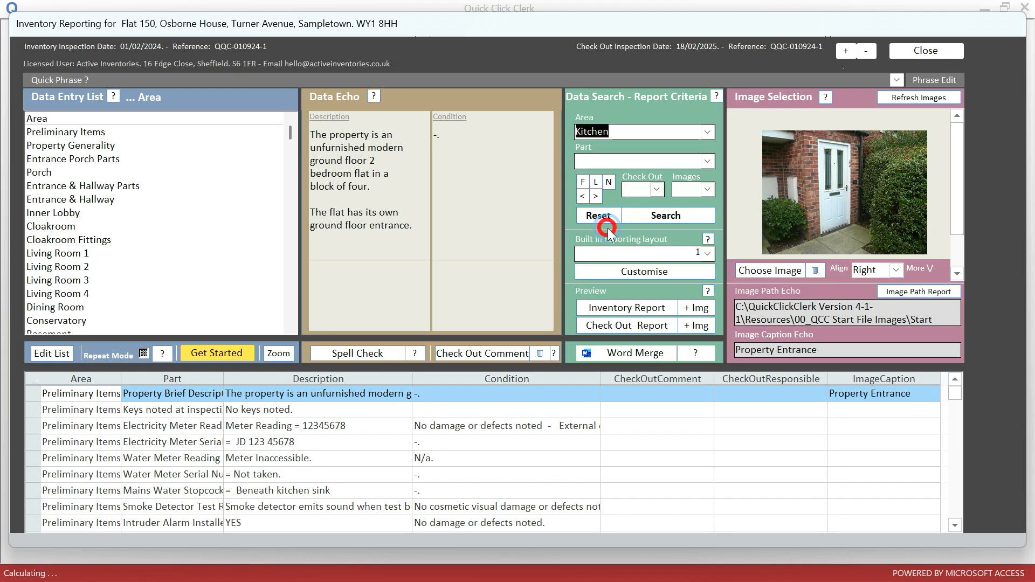
click(635, 215)
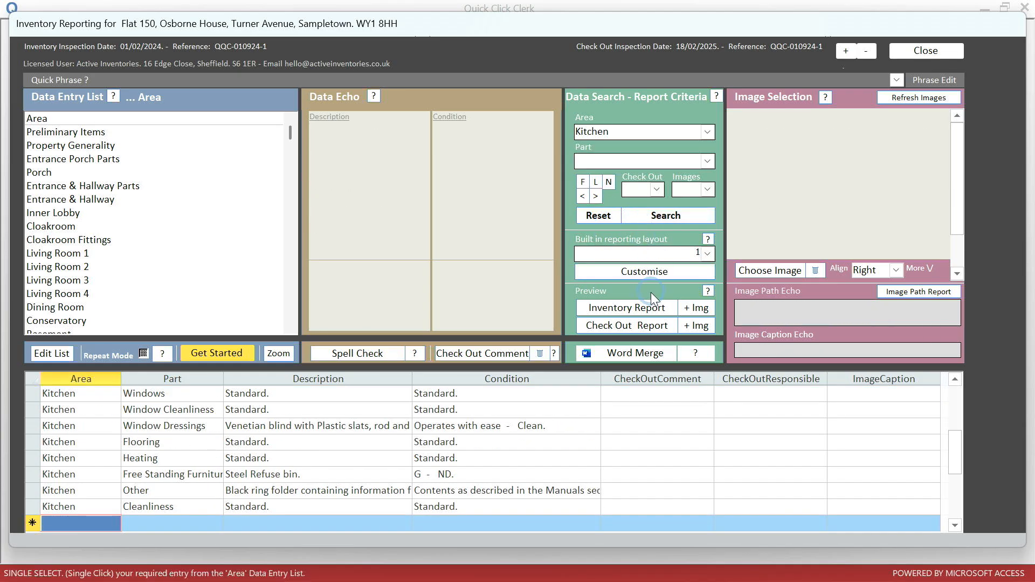
Preview the Inventory Report for the Kitchen without images, examine the enlarged parts listing on page 2, and close the preview
click(644, 306)
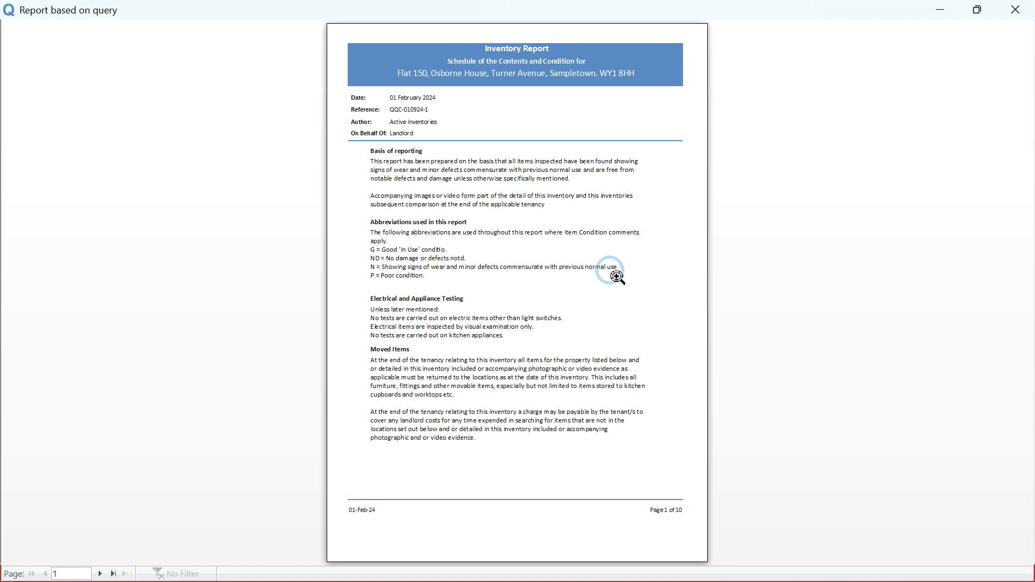
key(Page_Down)
click(562, 268)
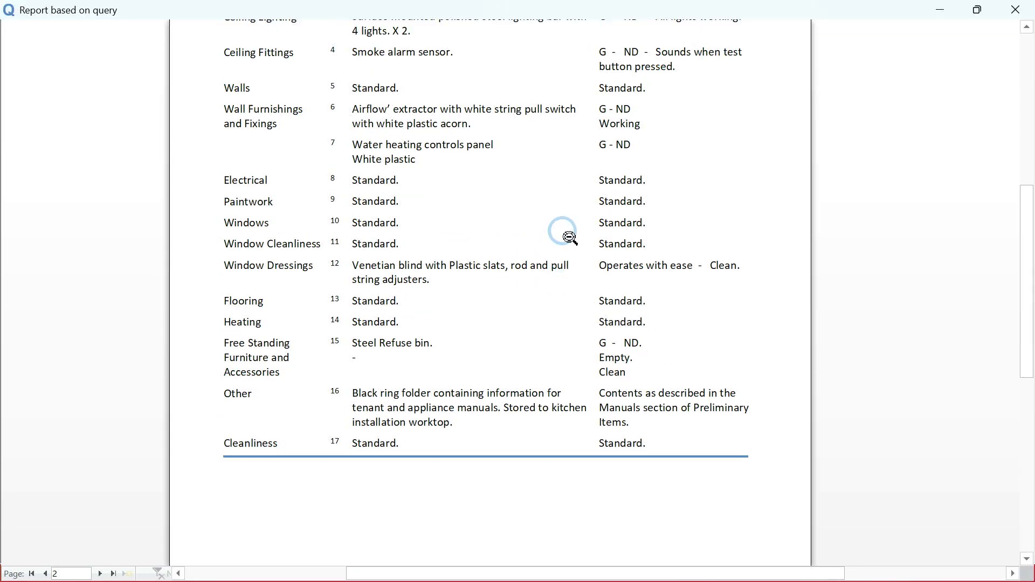
scroll(561, 231, down, 3)
scroll(562, 231, up, 4)
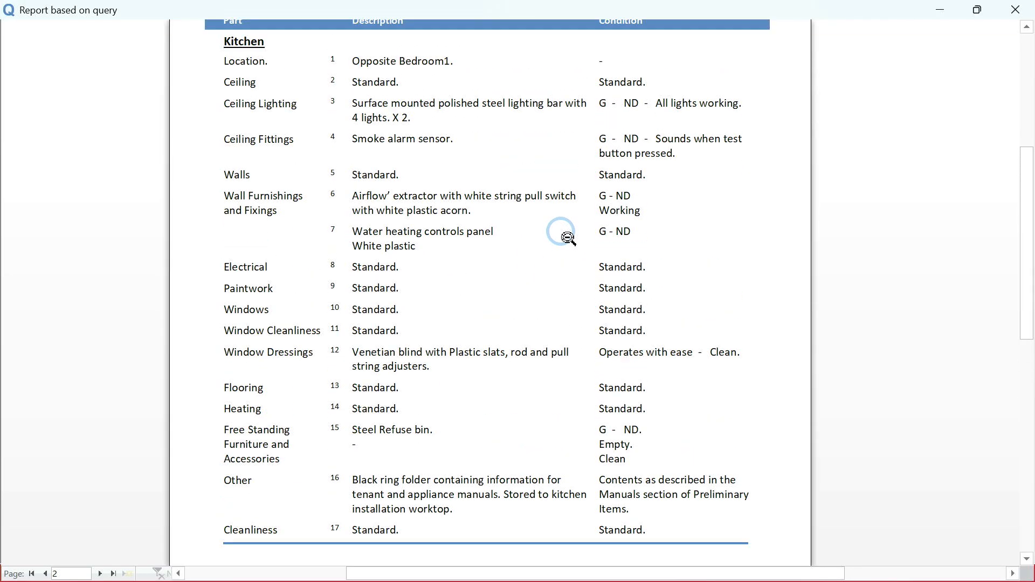
scroll(562, 231, down, 1)
right_click(566, 233)
click(605, 281)
Reset the search criteria and filter the inventory entries to those with Check Out set to Y
click(602, 218)
click(658, 189)
click(635, 227)
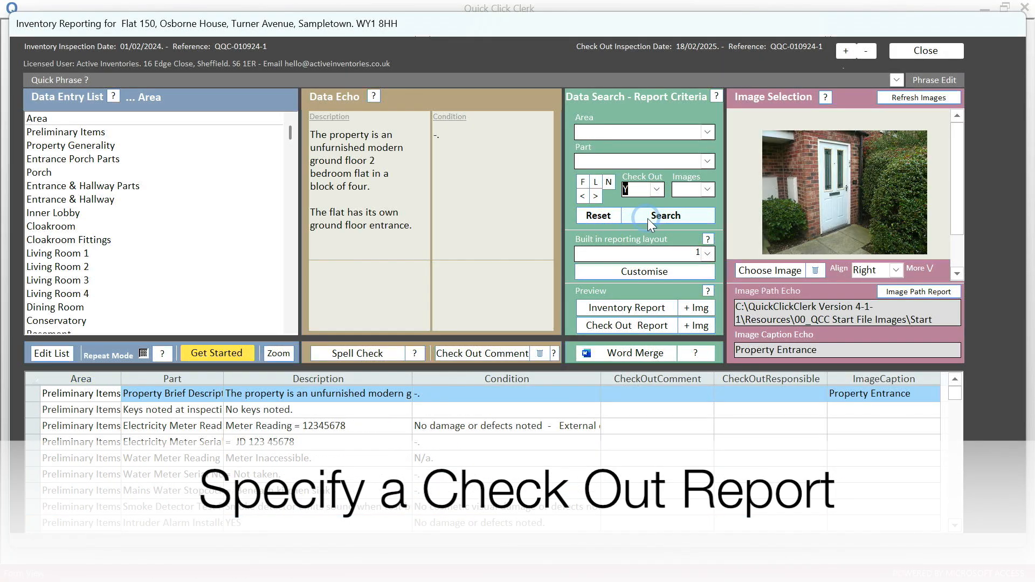
click(649, 218)
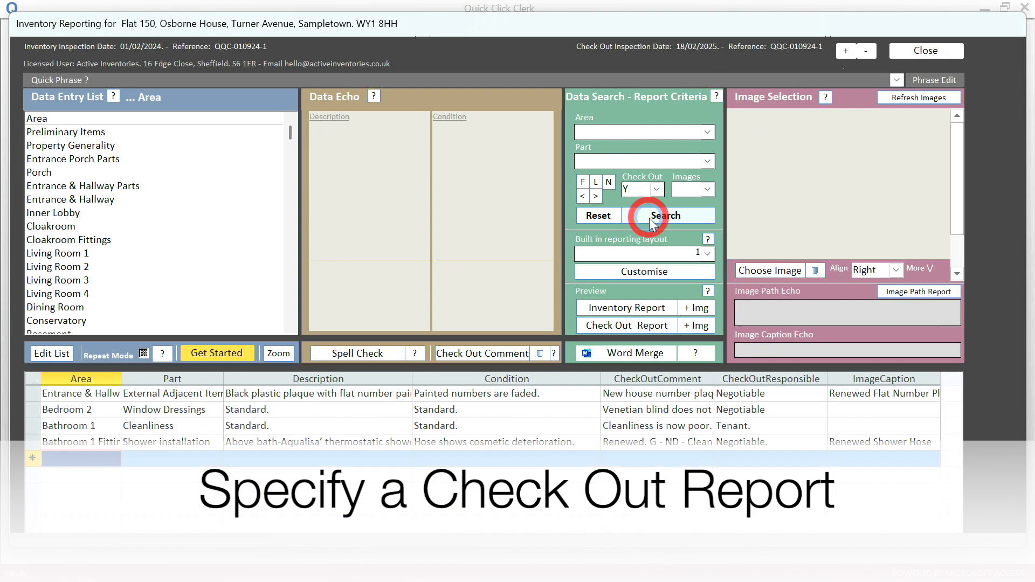
Preview the Check Out Report with images and read the report references, Basis of Reporting and notes on its first page
click(693, 327)
click(589, 312)
scroll(581, 229, up, 2)
scroll(578, 232, down, 3)
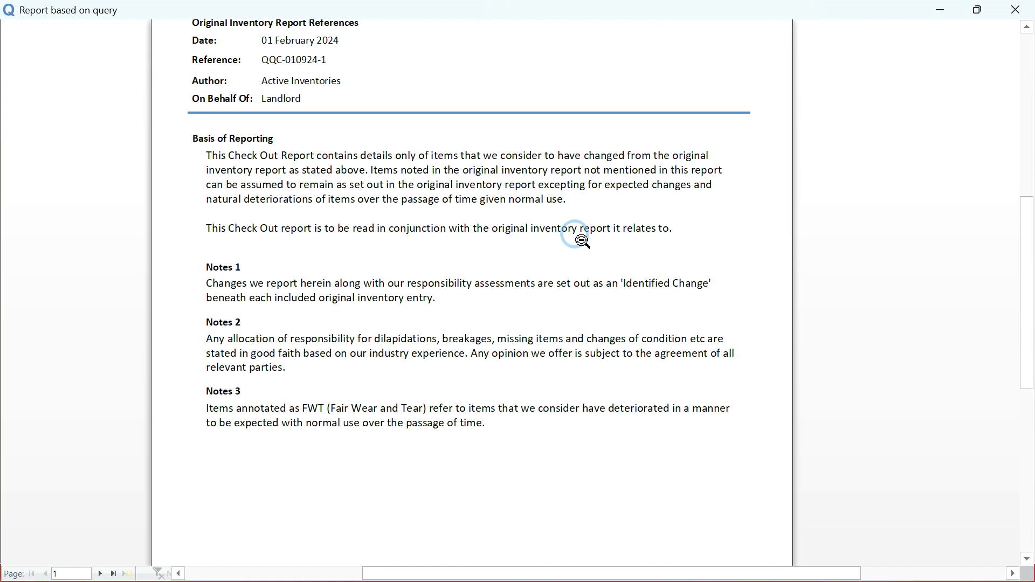
click(575, 234)
click(300, 439)
Examine the identified changes, responsibility opinions and images on pages 2 and 3 of the Check Out Report, and close the preview
click(101, 575)
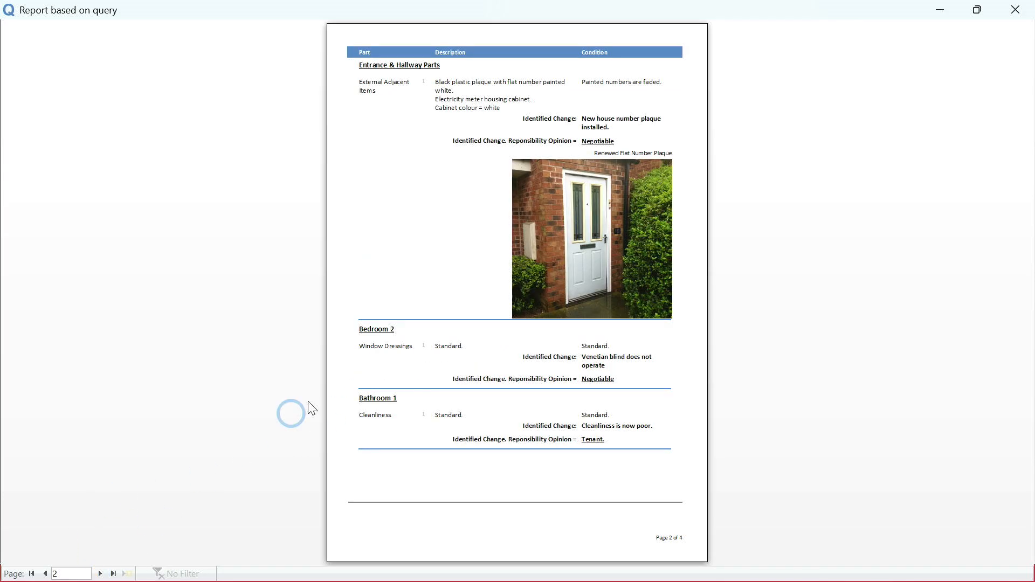
click(406, 183)
scroll(400, 157, up, 2)
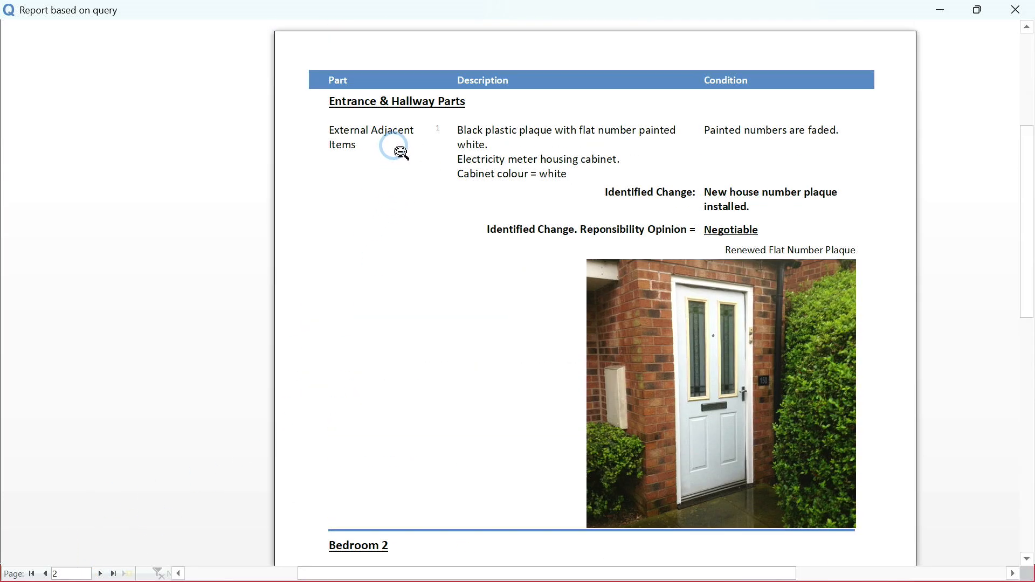
scroll(401, 153, down, 5)
scroll(399, 156, down, 2)
scroll(397, 158, down, 1)
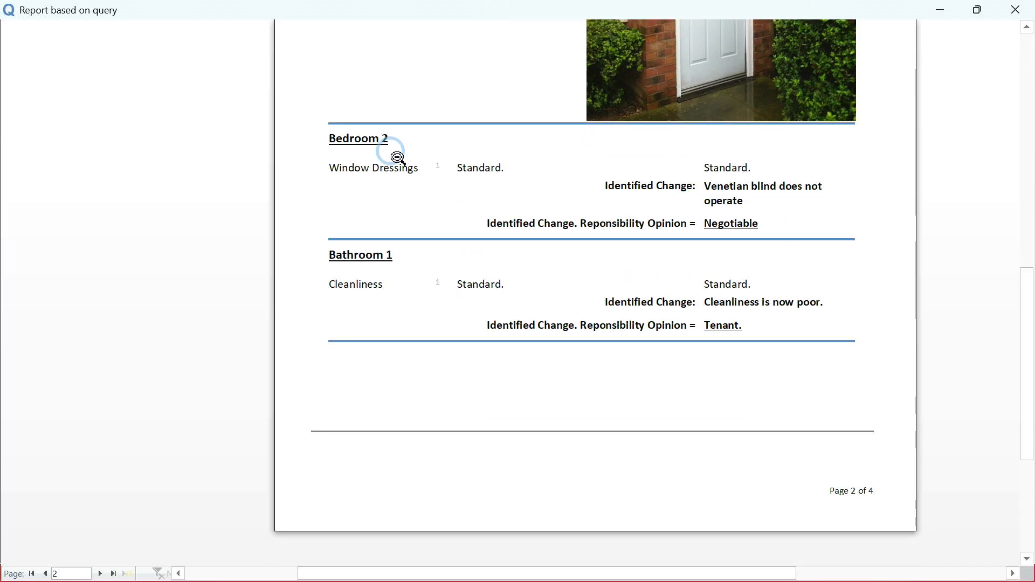
click(101, 573)
scroll(432, 345, up, 15)
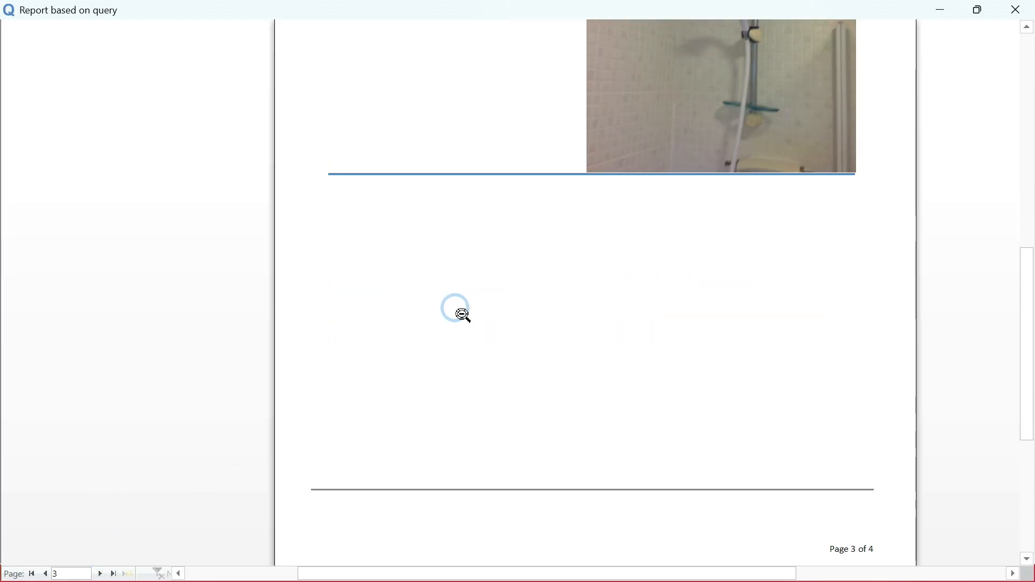
scroll(465, 320, down, 1)
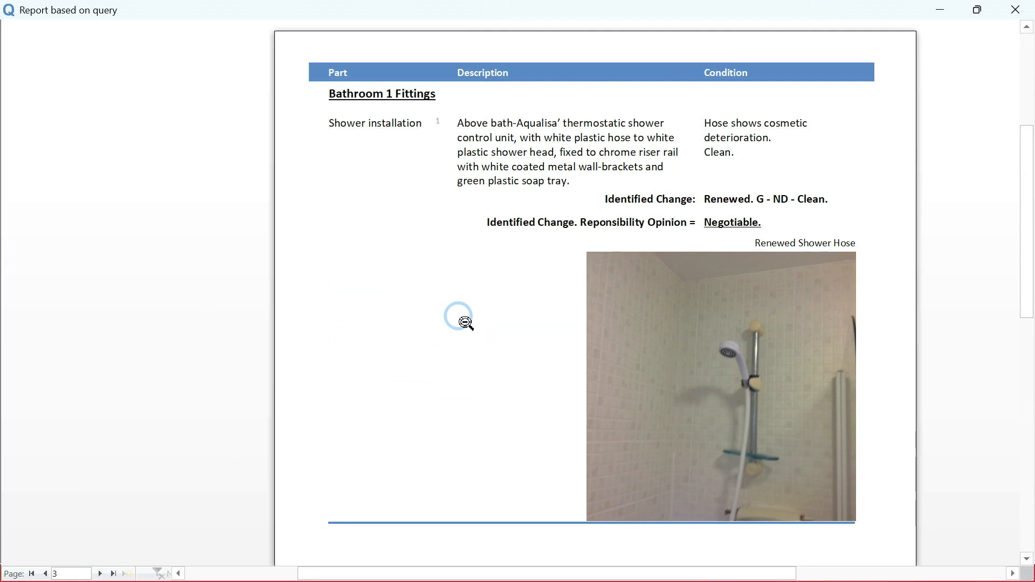
right_click(458, 316)
click(503, 365)
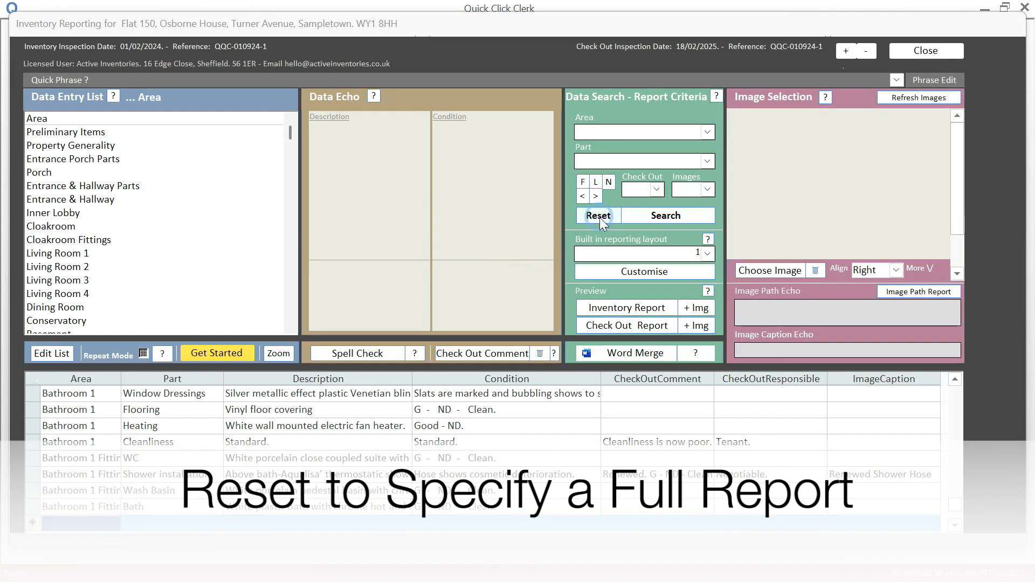
Preview the full Inventory Report with images, page through to the Check In Statement of Understanding, and return to the first page
click(686, 311)
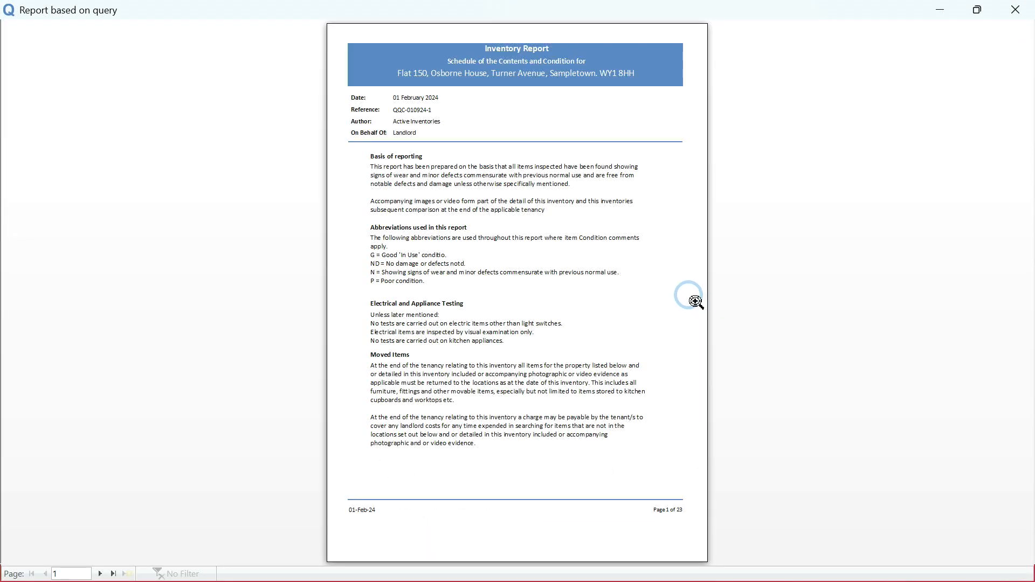
key(Page_Down)
key(Page_Down)
key(Page_Down)
key(Page_Down)
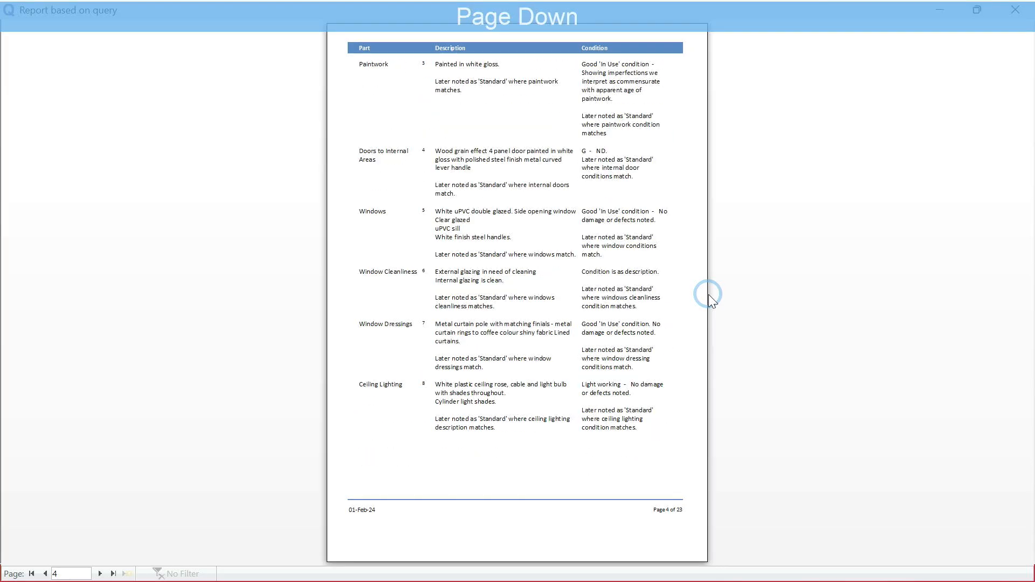
key(Page_Down)
key(Page_Down)
key(Page_Down)
key(Page_Down)
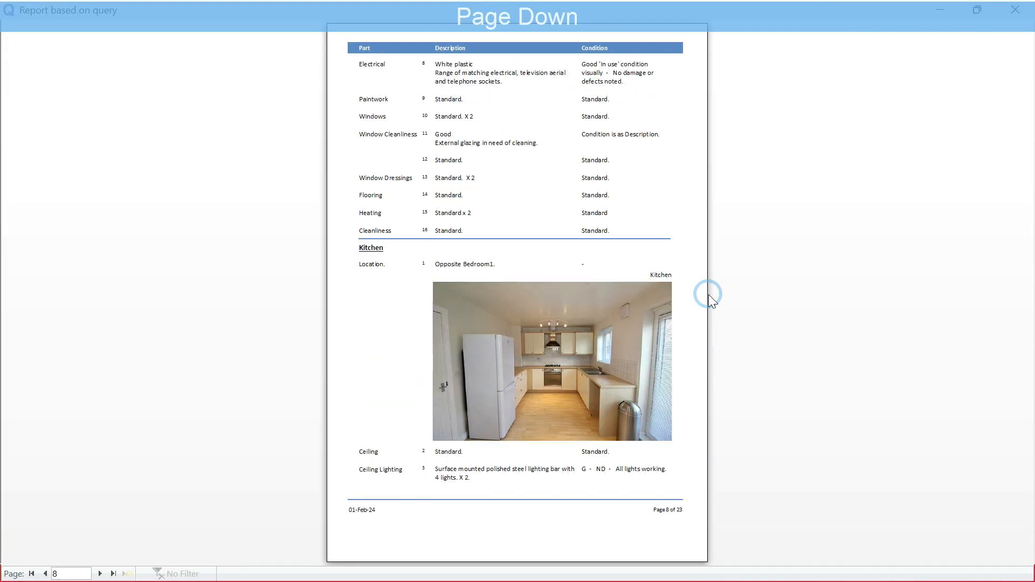
key(Page_Down)
key(Page_Down)
key(Page_Down)
key(Page_Down)
key(Page_Down)
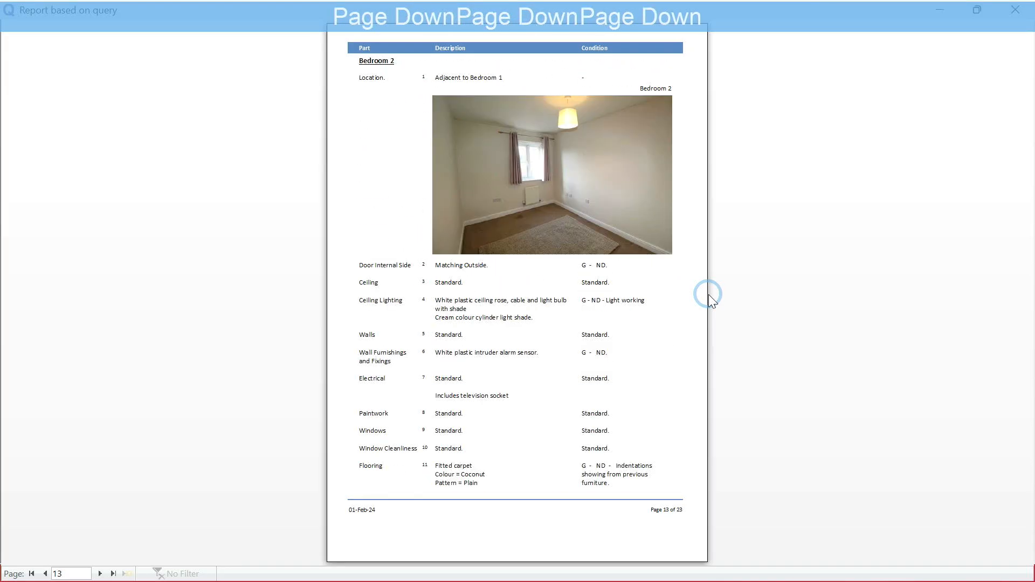
key(Page_Down)
key(Page_Down)
key(Page_Down)
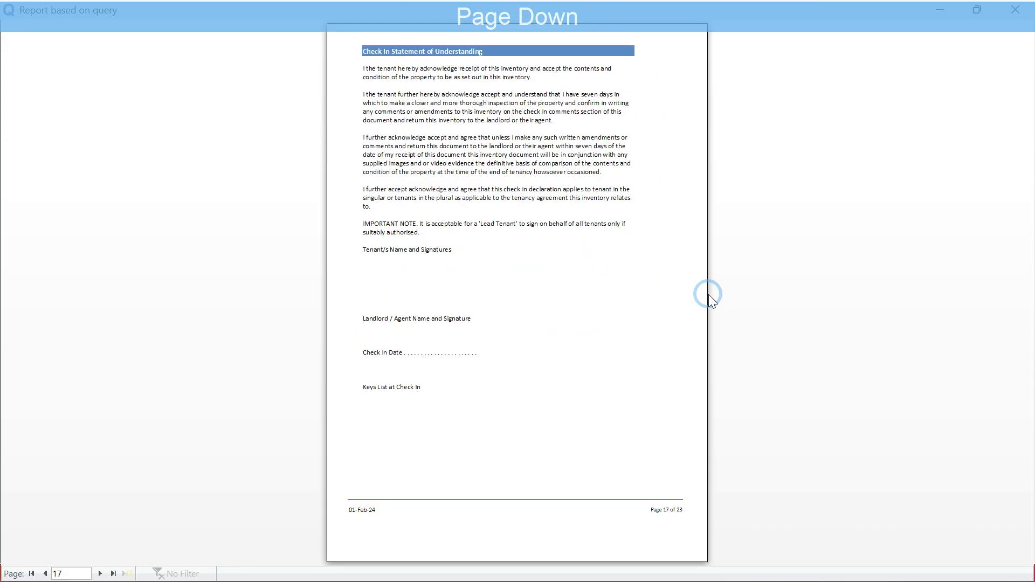
key(Home)
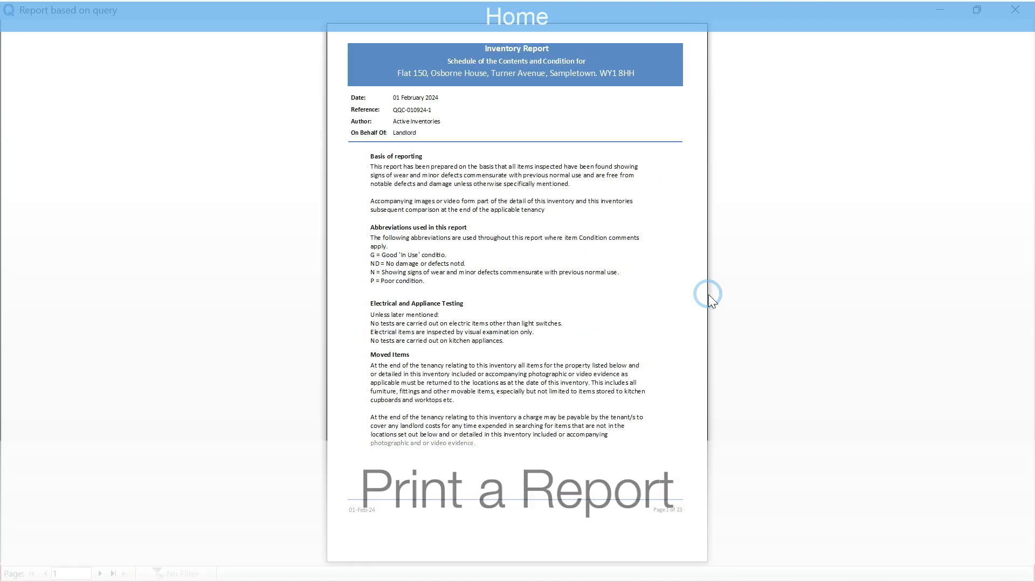
Try the specific printer option with Microsoft Print to PDF in the report's page setup, and cancel the setup
right_click(585, 258)
click(614, 266)
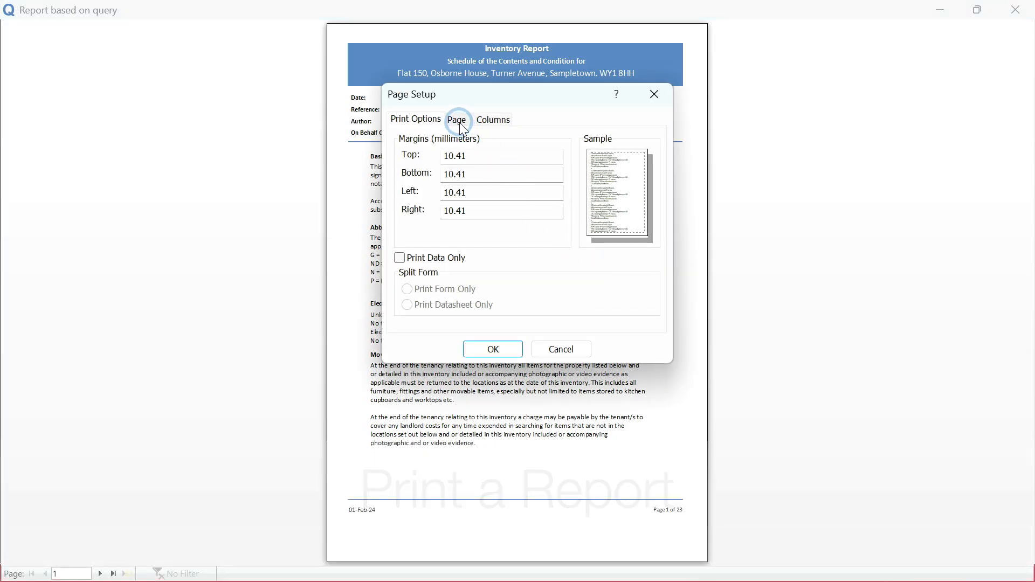
click(458, 120)
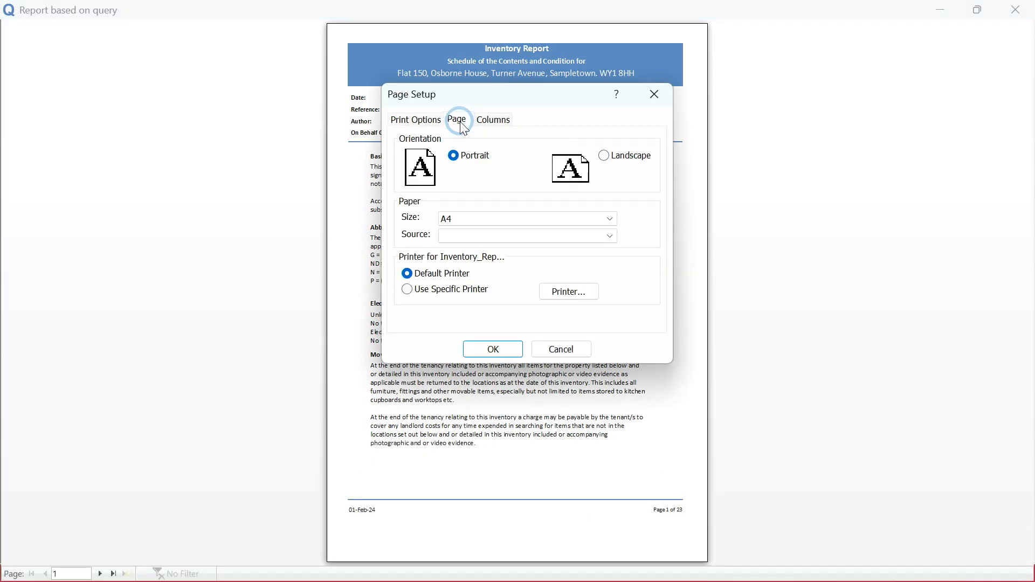
click(408, 290)
click(567, 294)
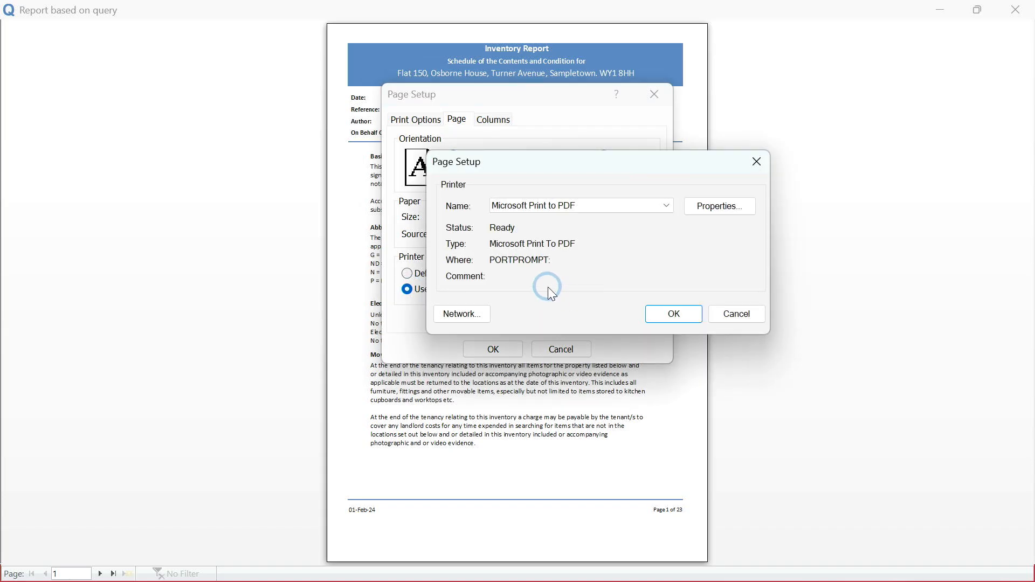
click(674, 315)
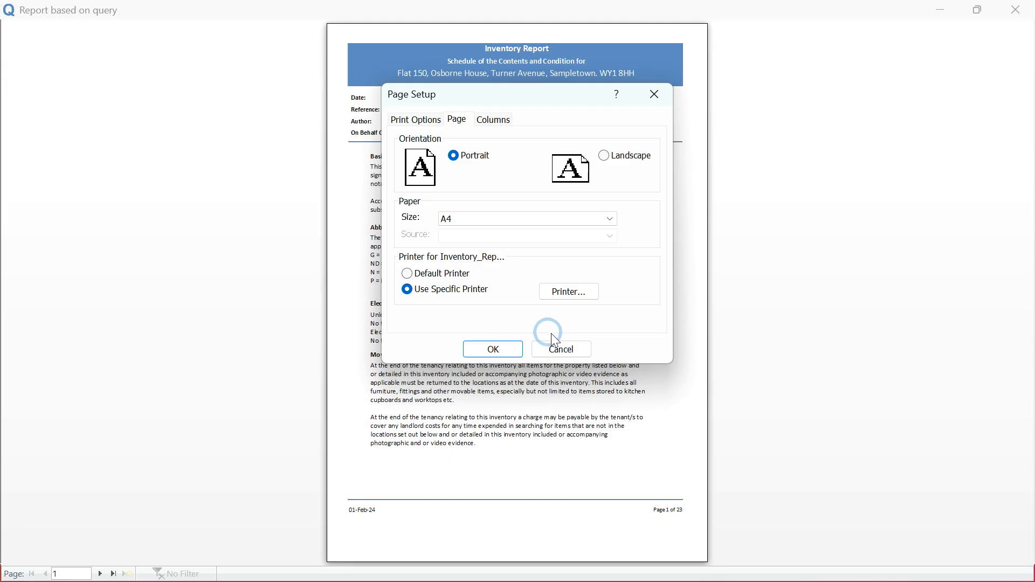
click(560, 350)
Print the full Inventory Report with images to the Desktop as "QCCtrial_Test Inv report with images.pdf"
click(518, 267)
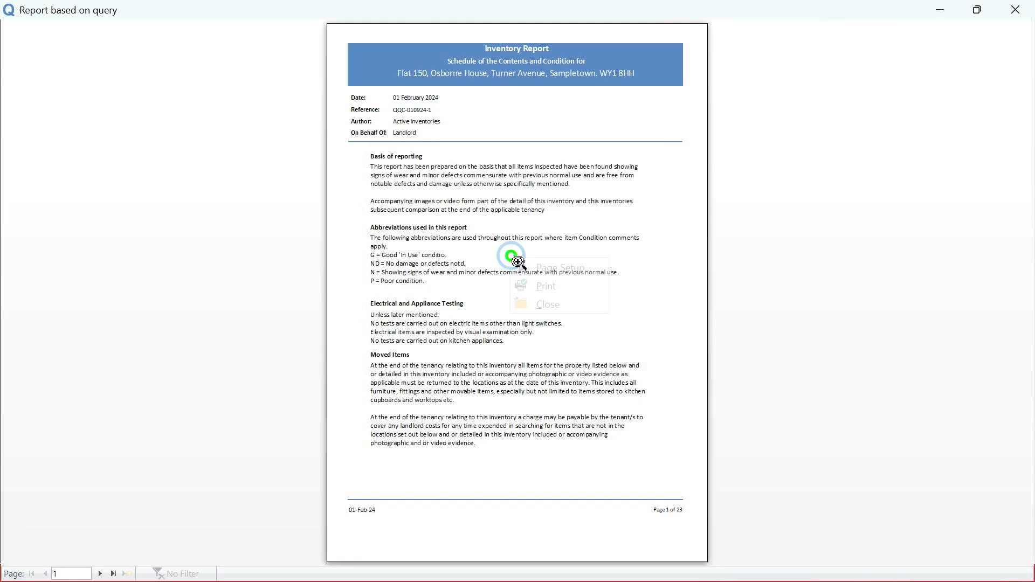
click(541, 288)
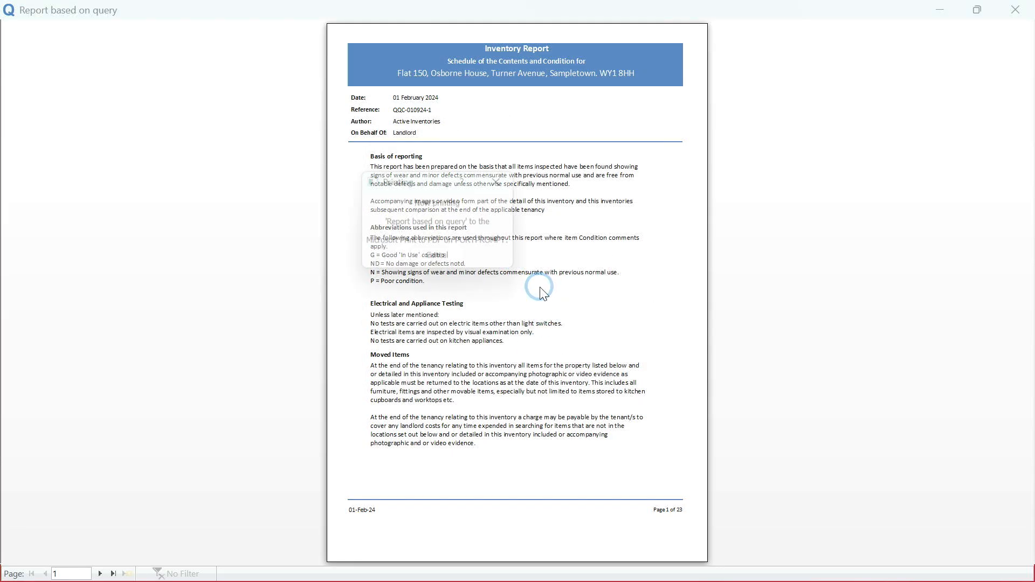
click(543, 304)
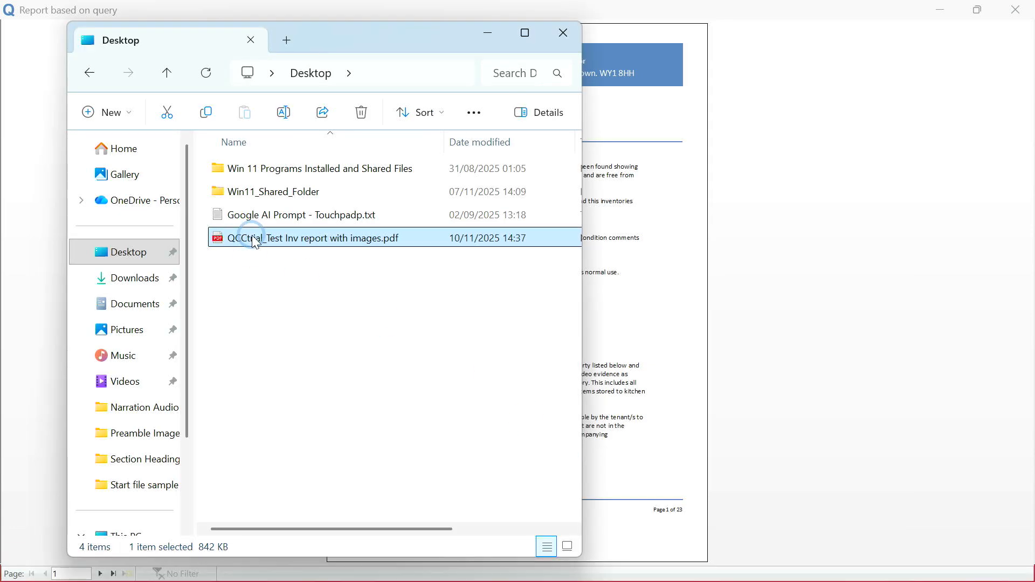
Open "QCCtrial_Test Inv report with images.pdf" from the Desktop and read through its opening pages down to the Property Generality section
double_click(255, 239)
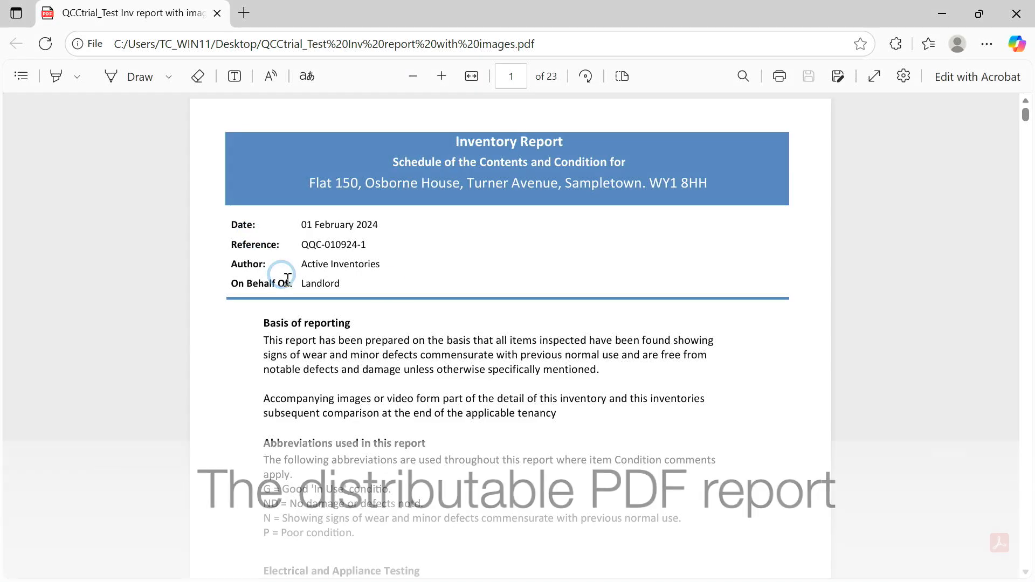
scroll(438, 270, down, 3)
scroll(438, 267, down, 15)
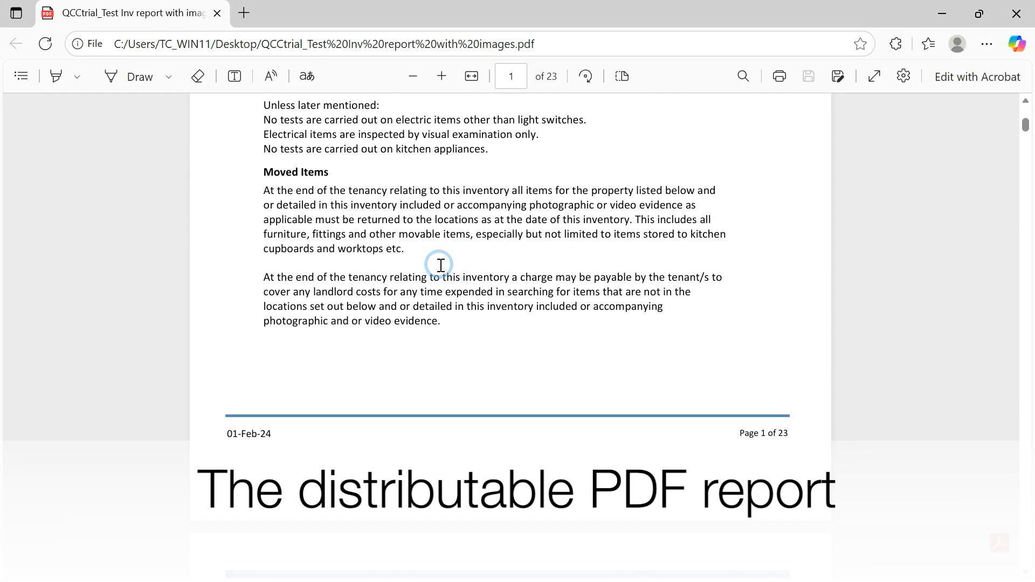
scroll(442, 271, down, 15)
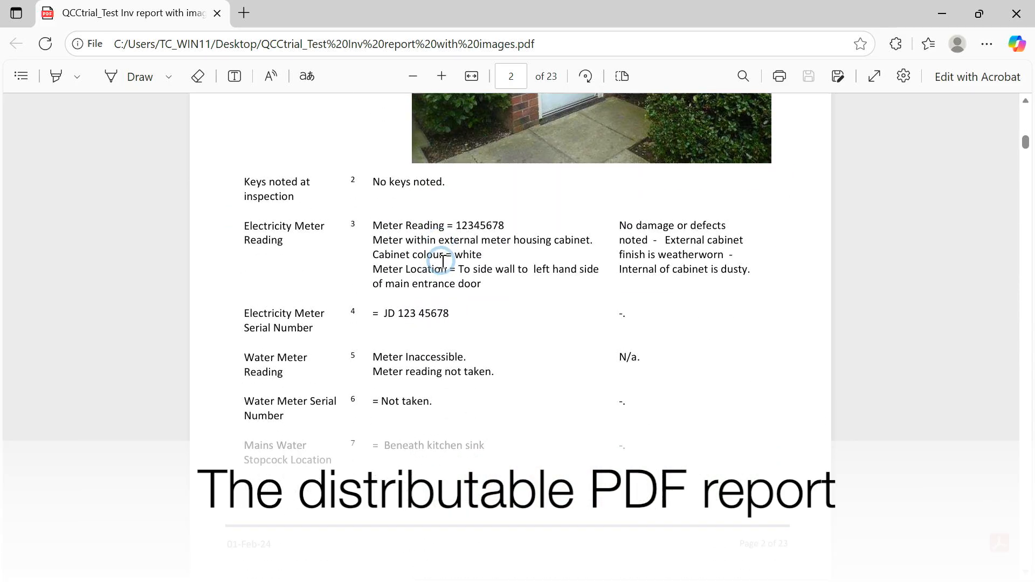
scroll(442, 264, down, 15)
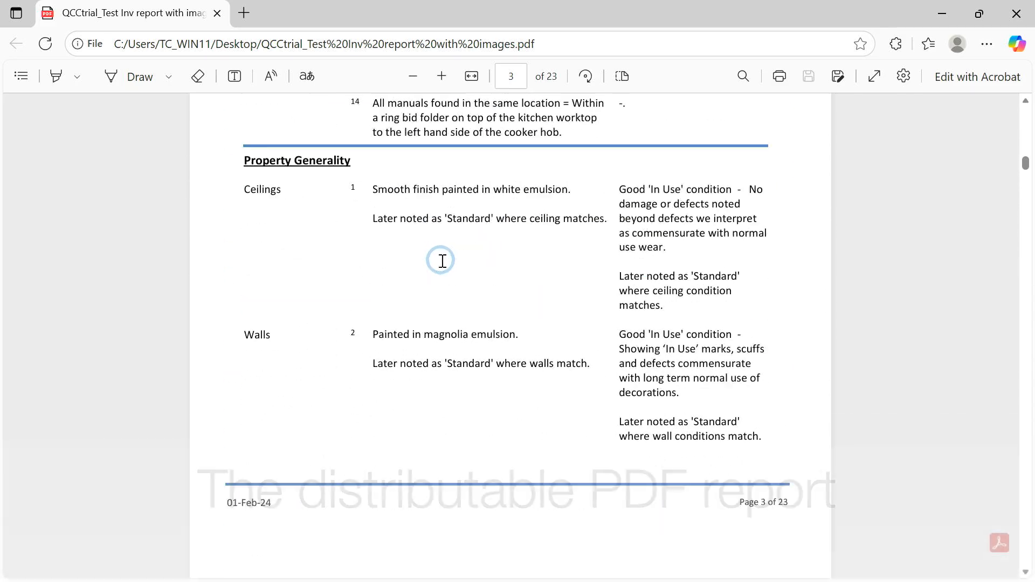
Read through the PDF report's room sections from Property Generality to Bathroom 1 Fittings, including the room images
scroll(442, 264, down, 15)
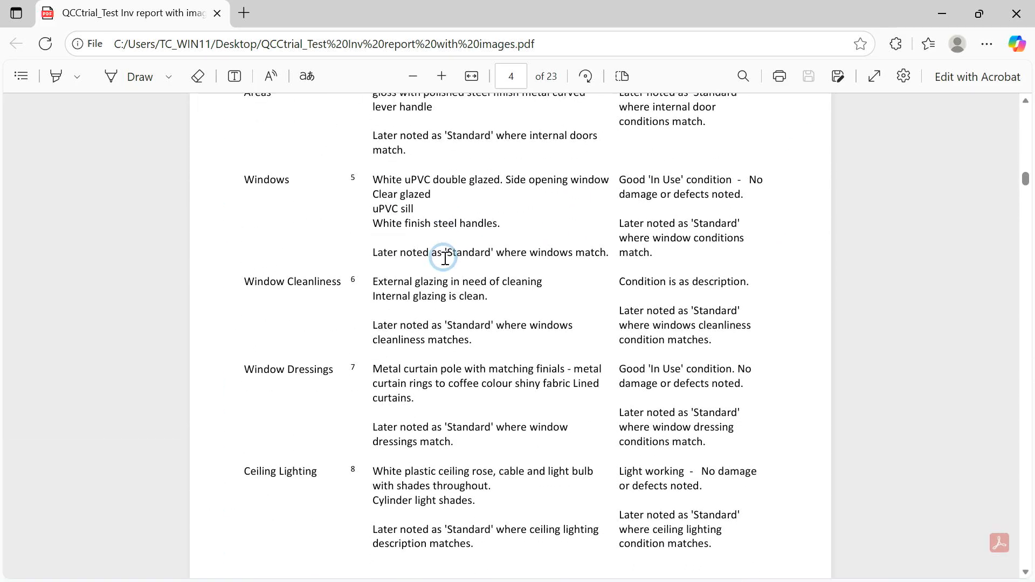
scroll(443, 264, down, 15)
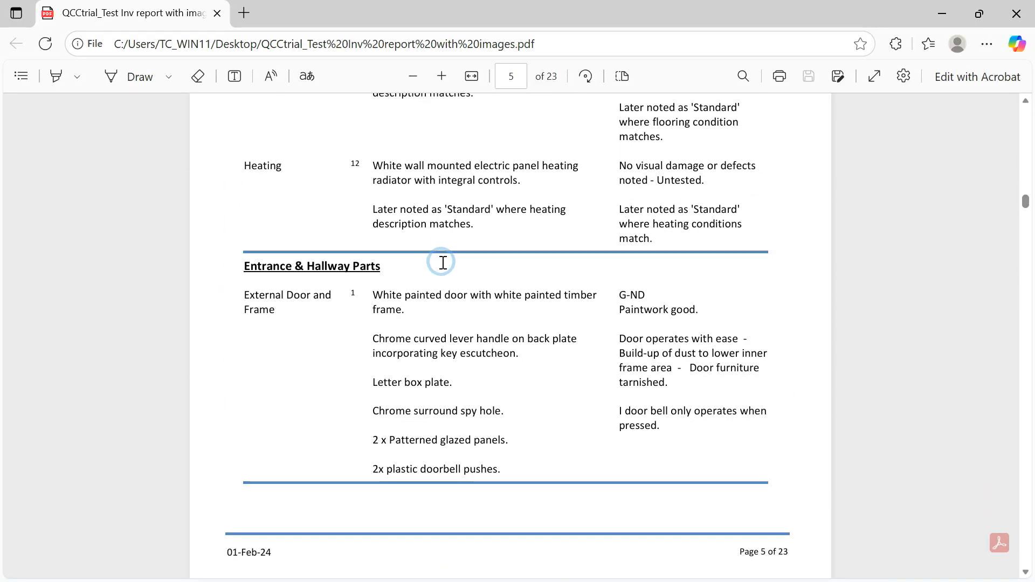
scroll(440, 265, down, 15)
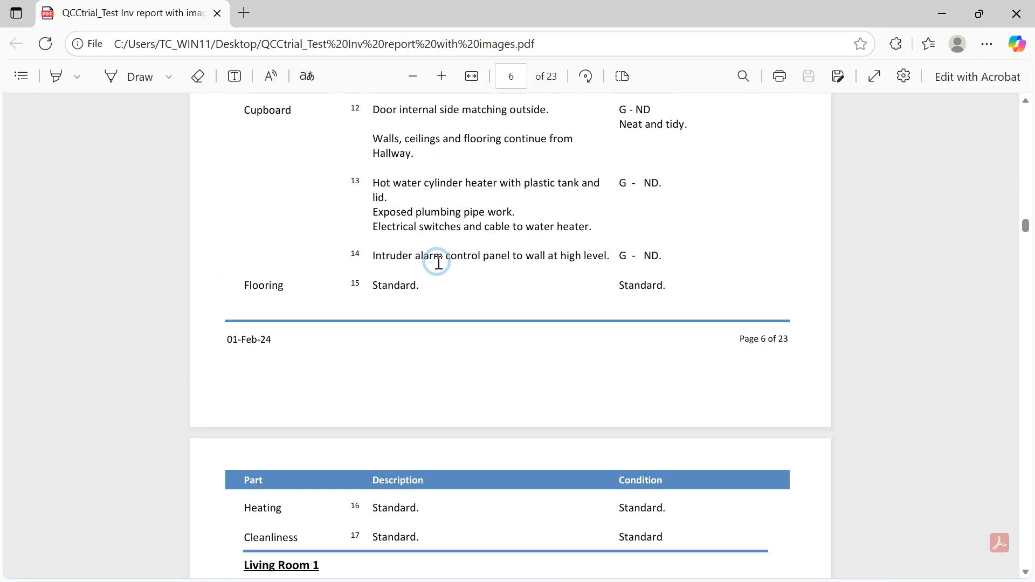
scroll(439, 261, down, 15)
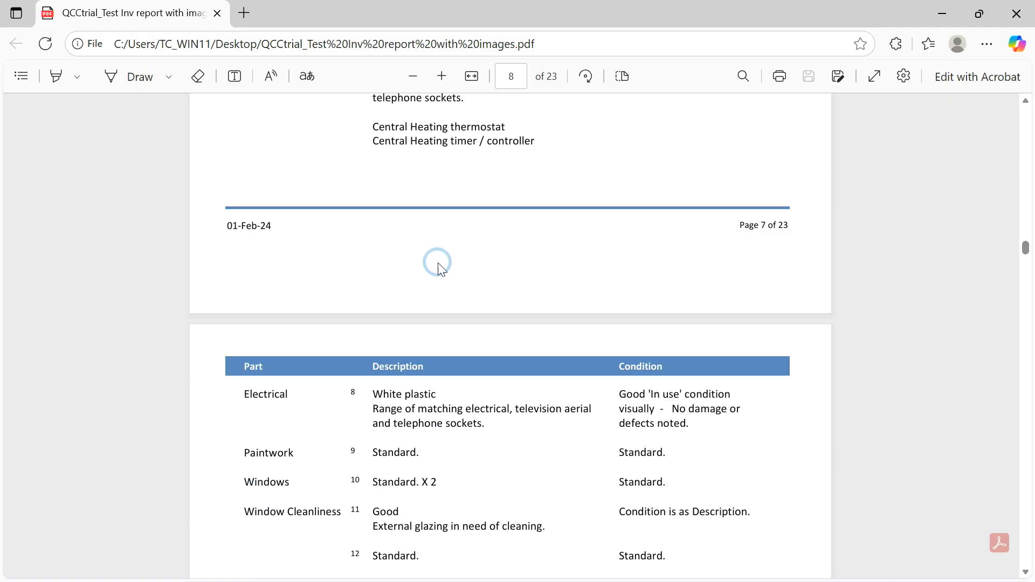
scroll(439, 263, down, 15)
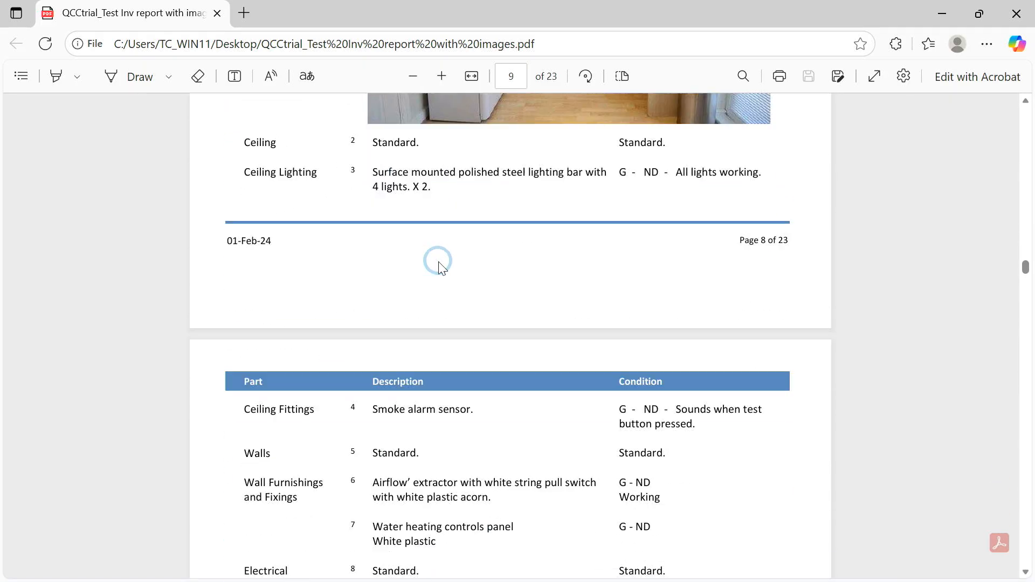
scroll(439, 263, down, 15)
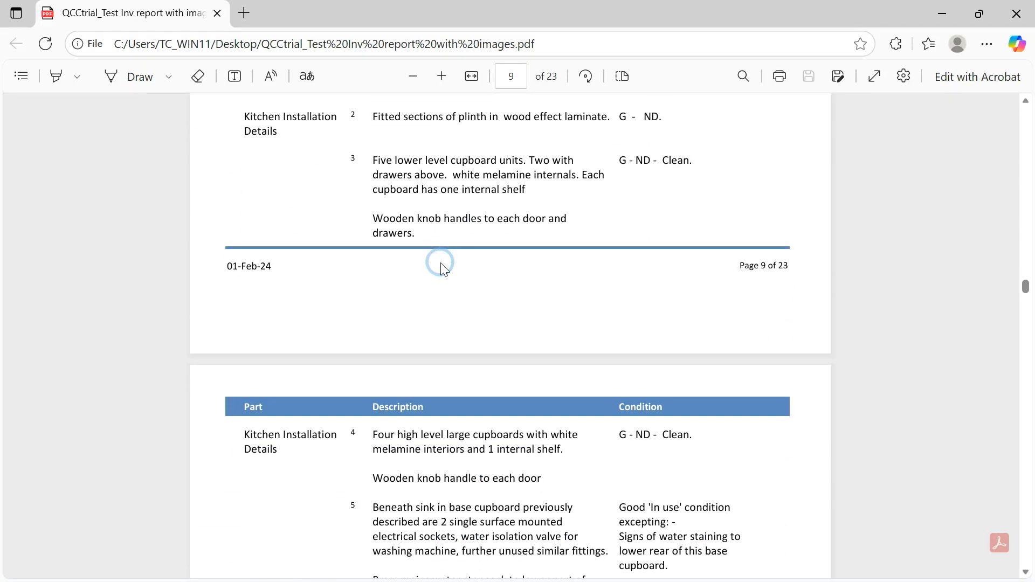
scroll(442, 262, down, 15)
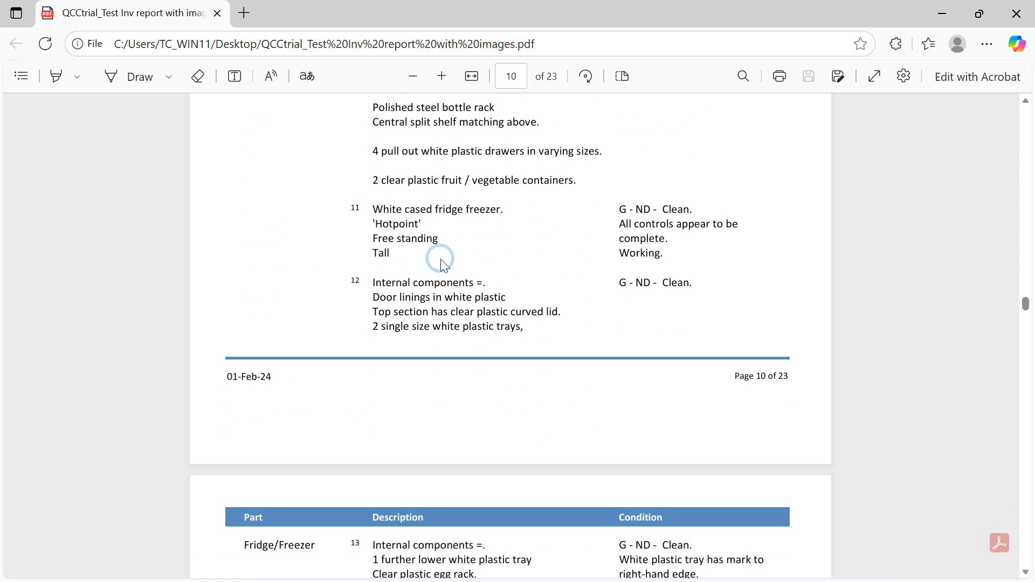
scroll(438, 262, down, 15)
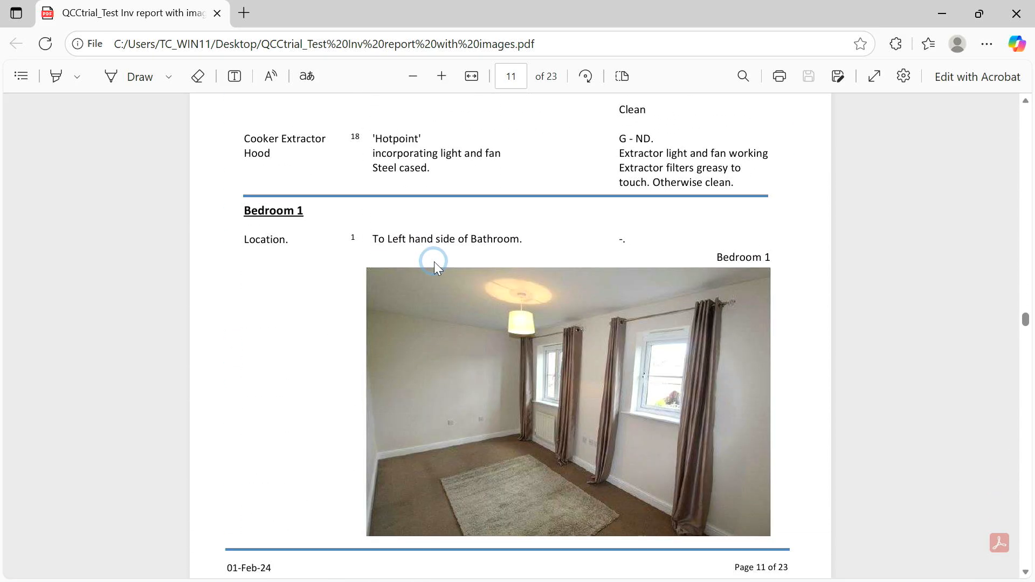
scroll(438, 262, down, 15)
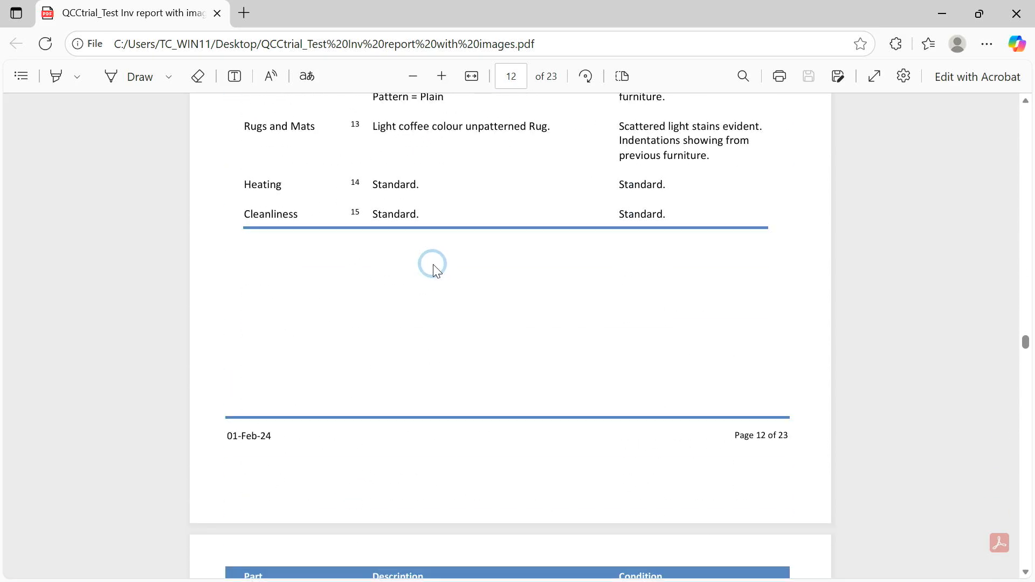
scroll(437, 268, down, 15)
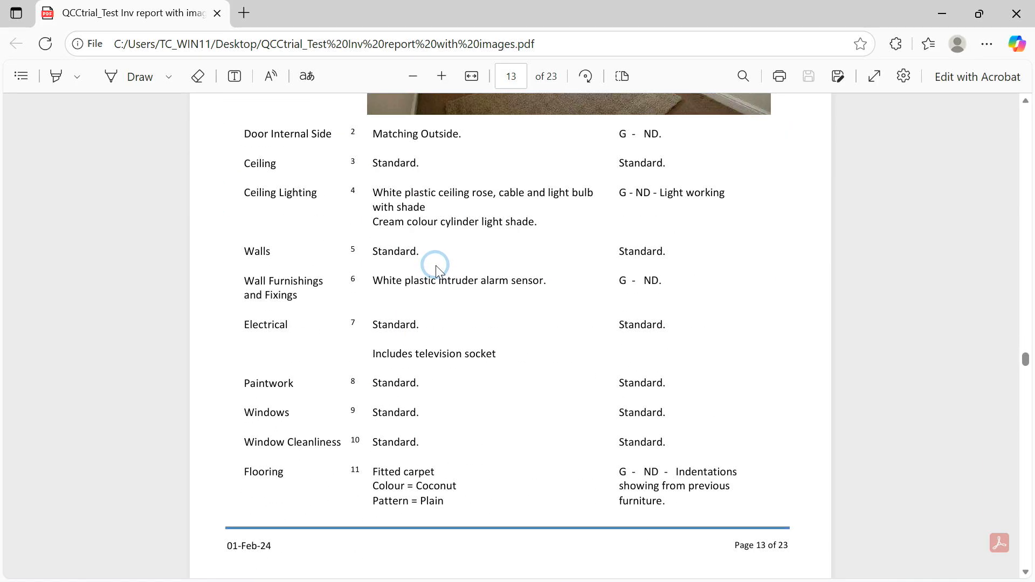
scroll(436, 268, down, 15)
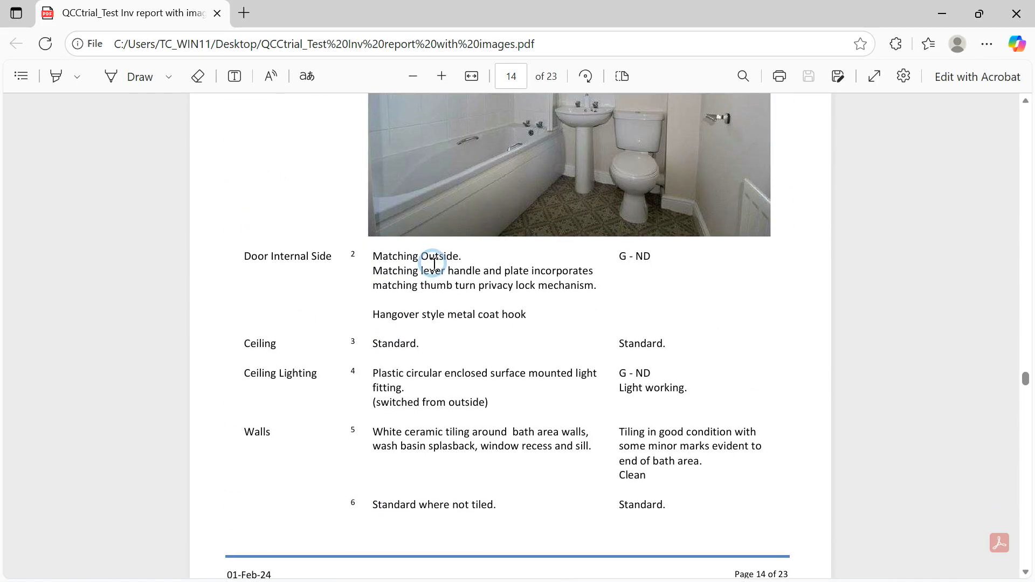
scroll(437, 264, down, 15)
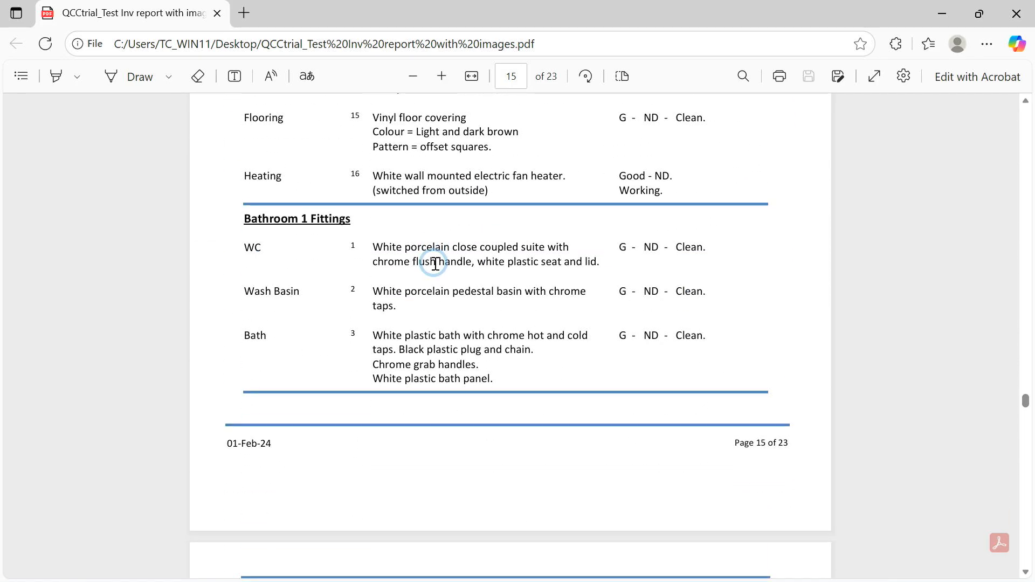
scroll(439, 268, up, 4)
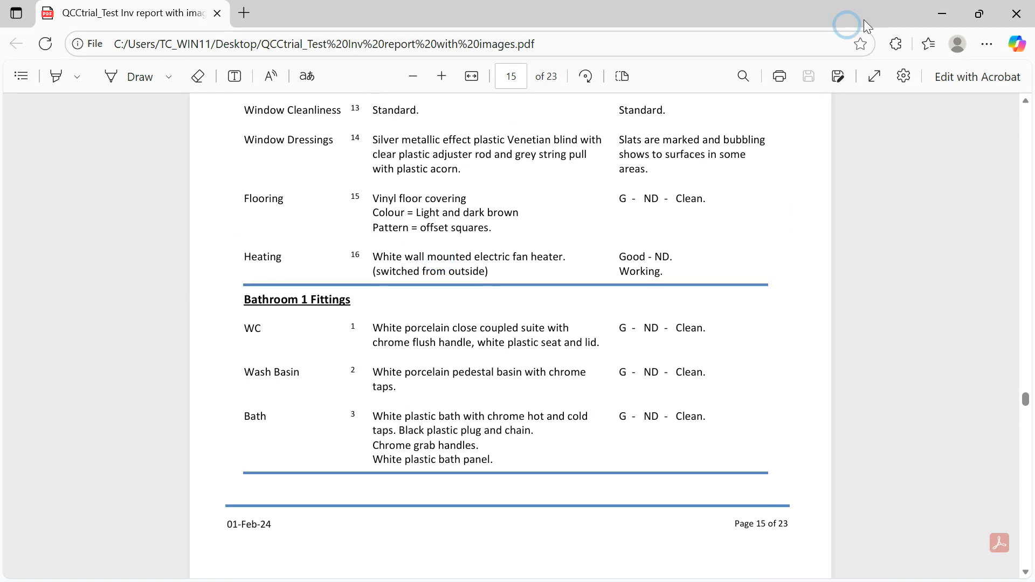
Close the PDF and the Inventory Report preview to return to the inventory reporting form
click(1017, 13)
right_click(585, 203)
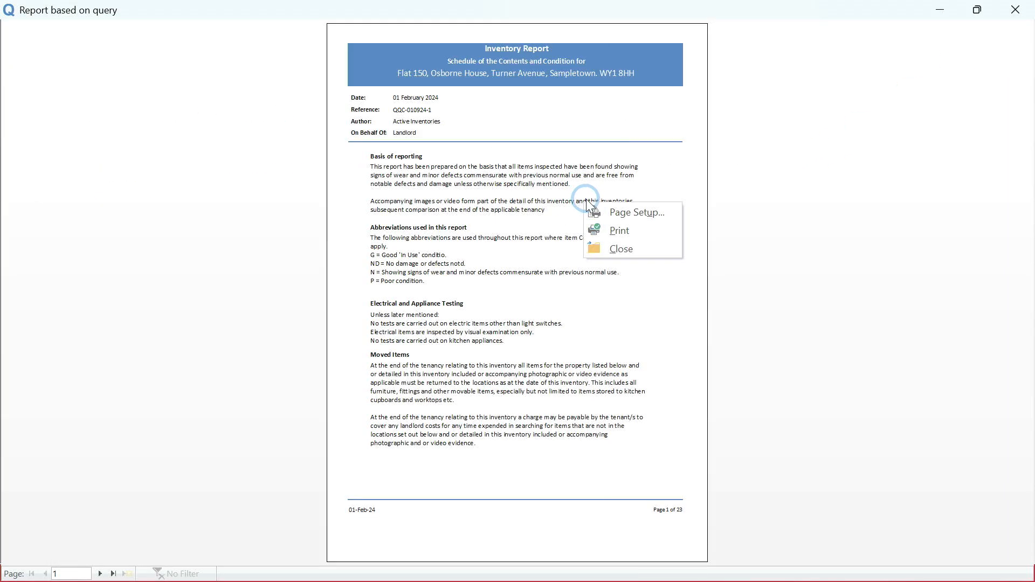
click(625, 243)
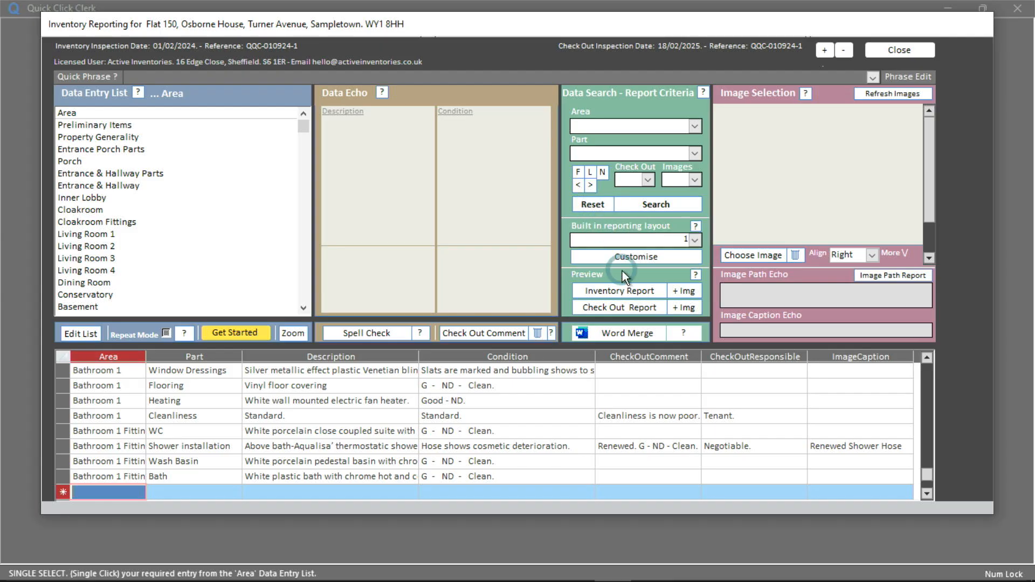
Read the Word Merge help, merge the inventory data to Word, and save the merged document under the suggested name
click(685, 334)
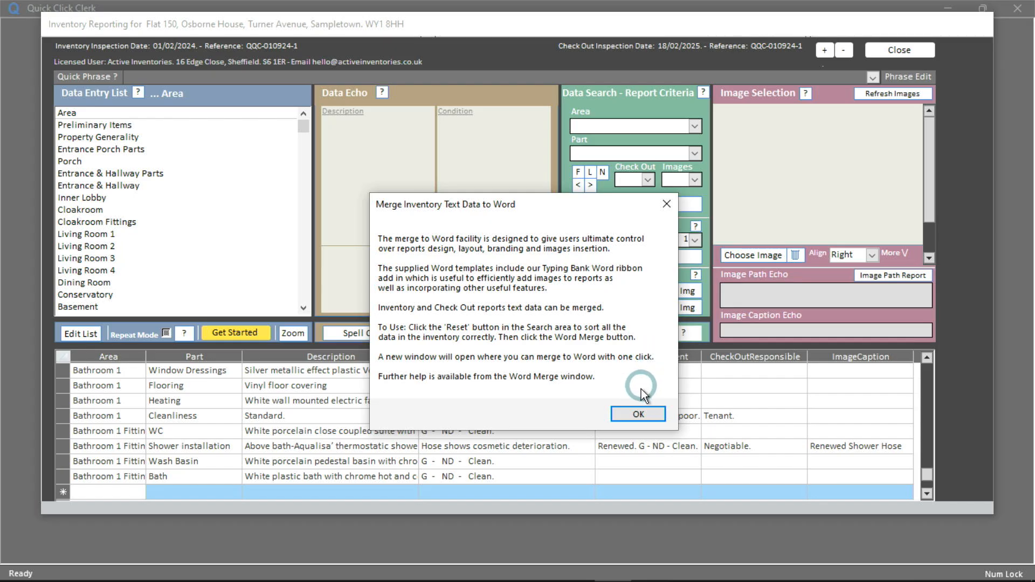
click(639, 414)
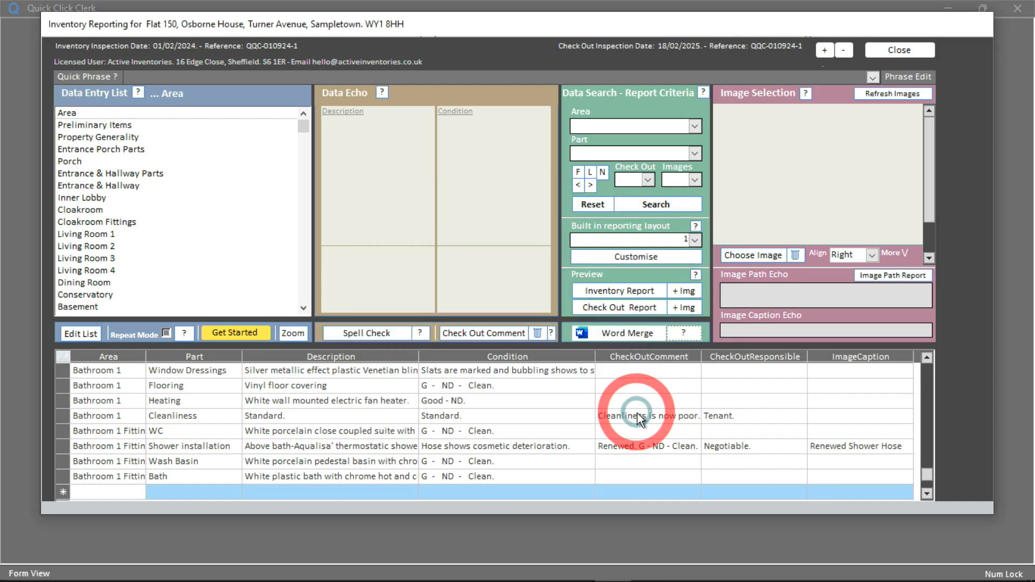
click(627, 334)
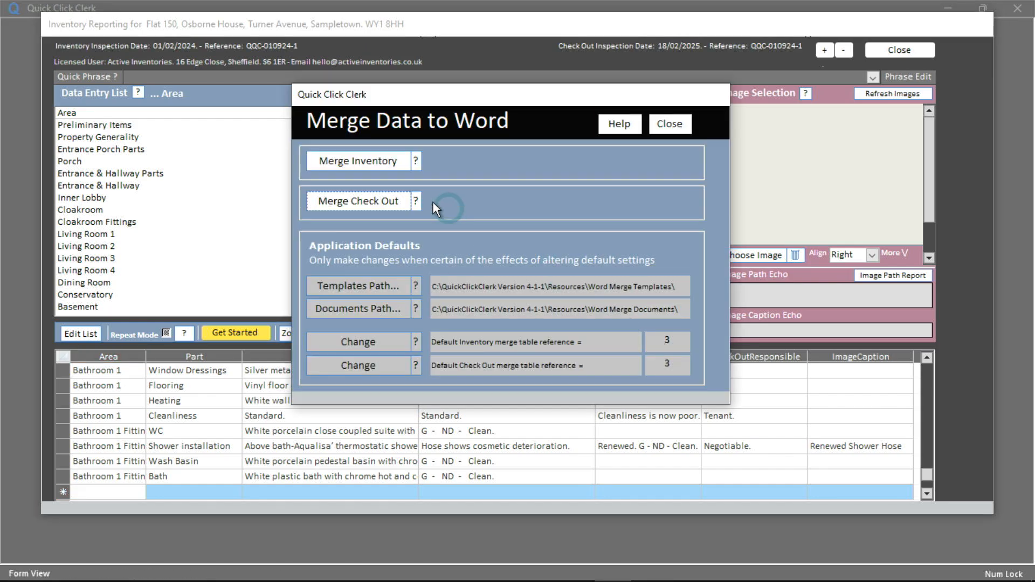
click(357, 160)
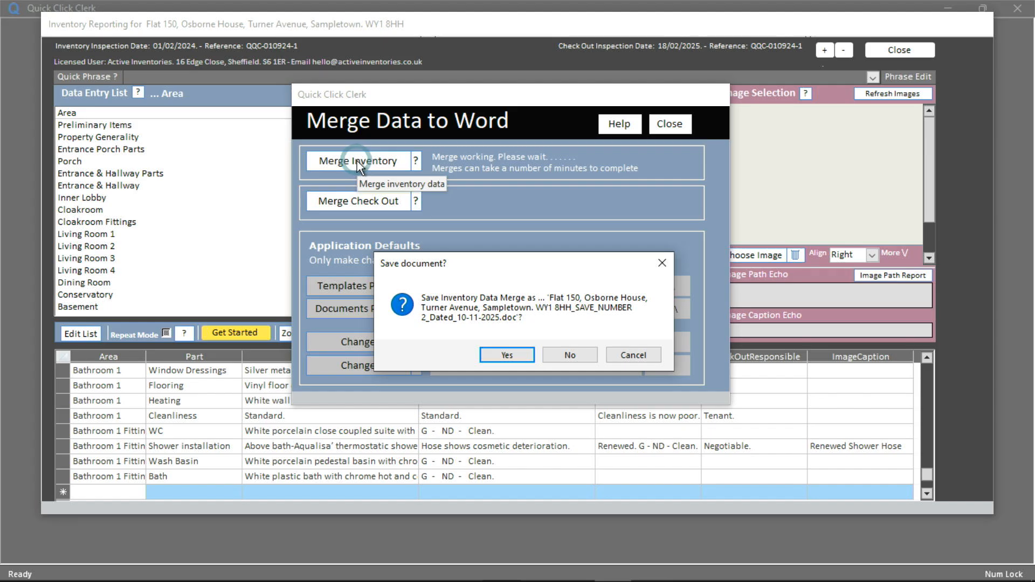
click(507, 356)
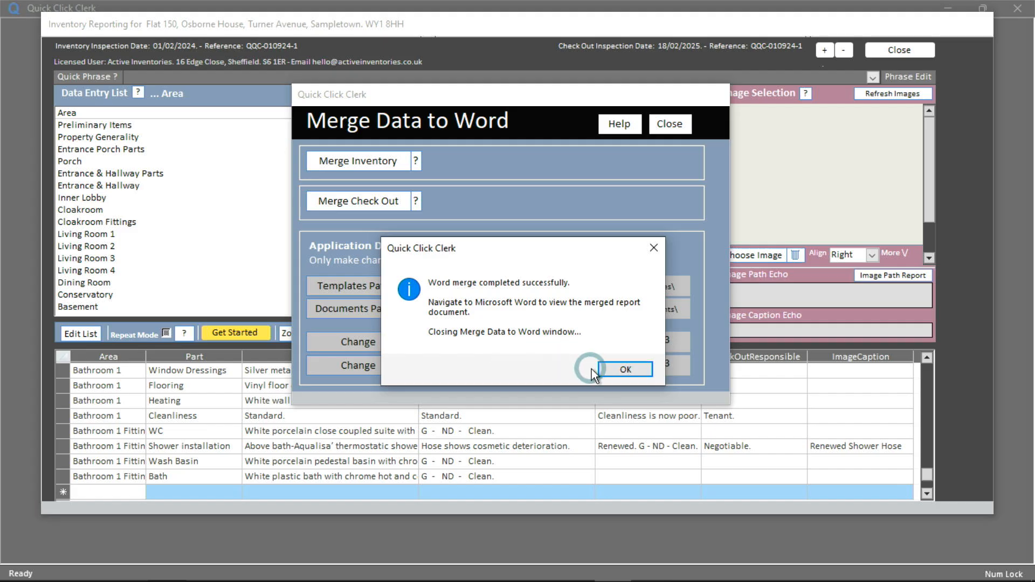
click(636, 372)
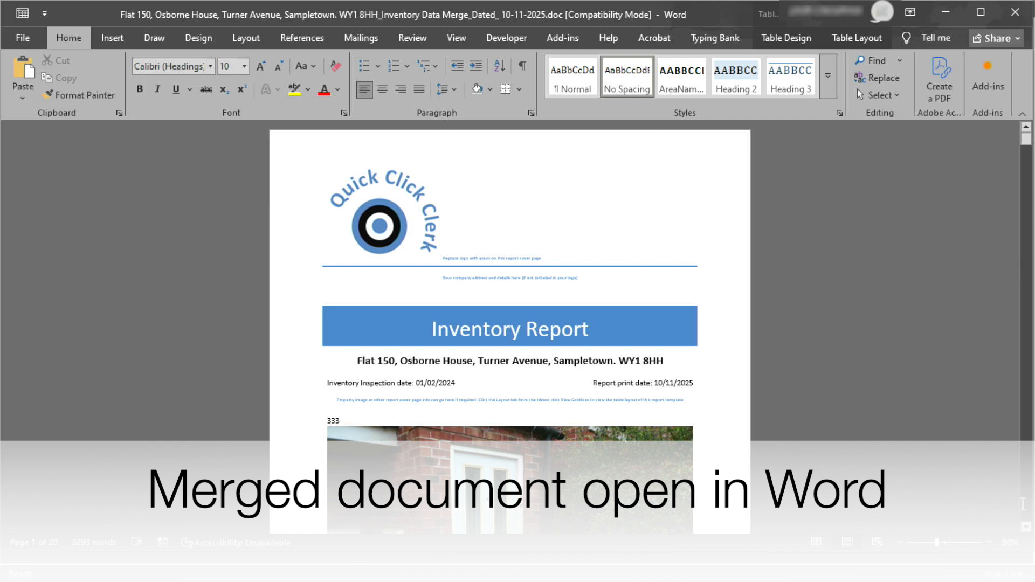
Read through the merged Word document from the cover page and its property image to the Report Contents page
click(1026, 526)
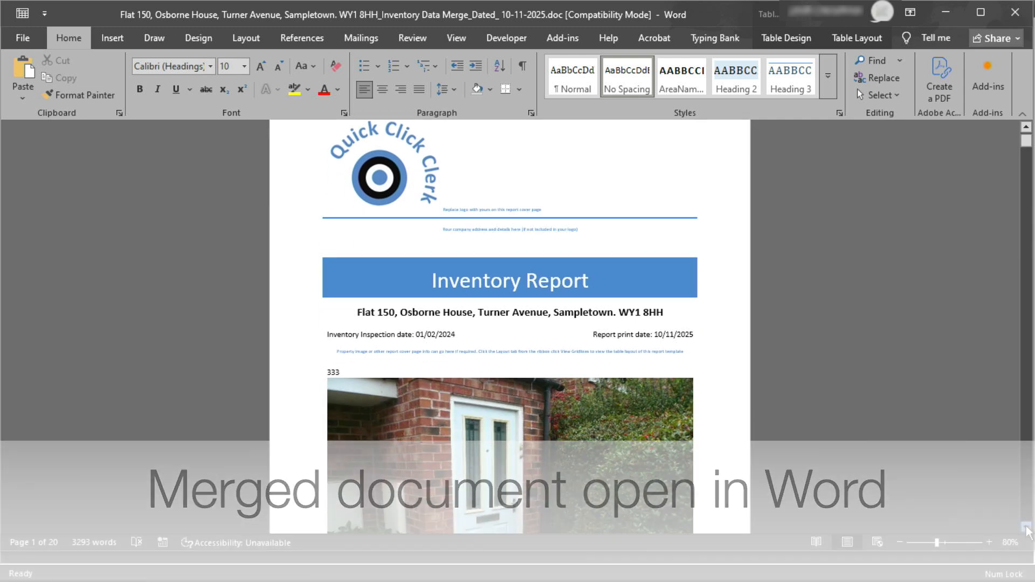
click(1026, 528)
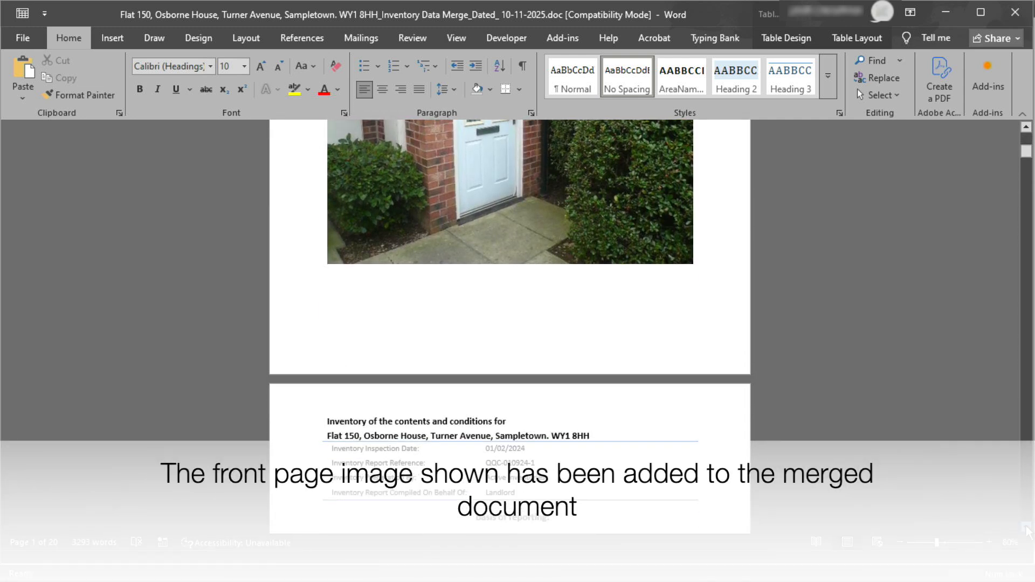
click(1026, 530)
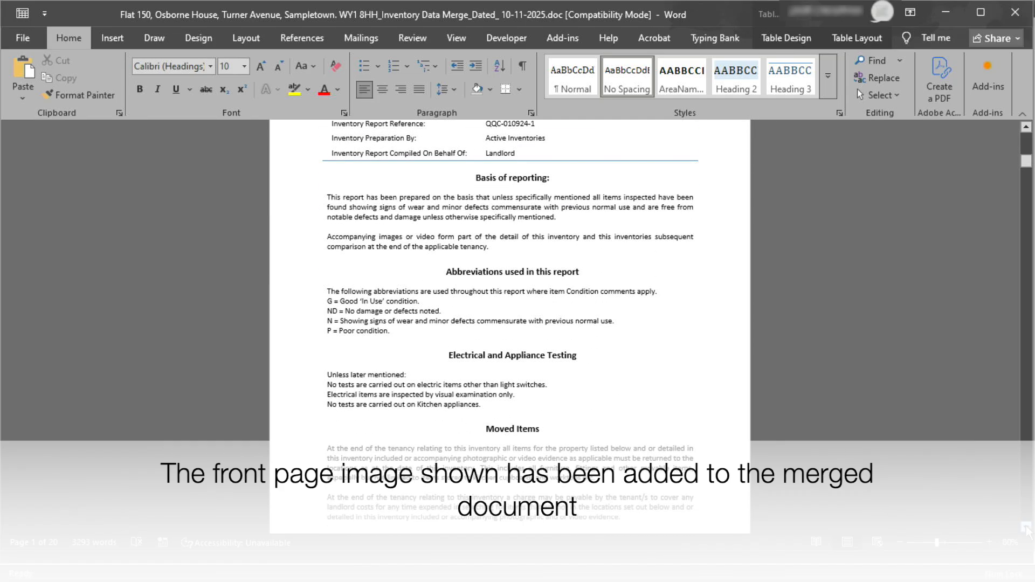
click(1026, 530)
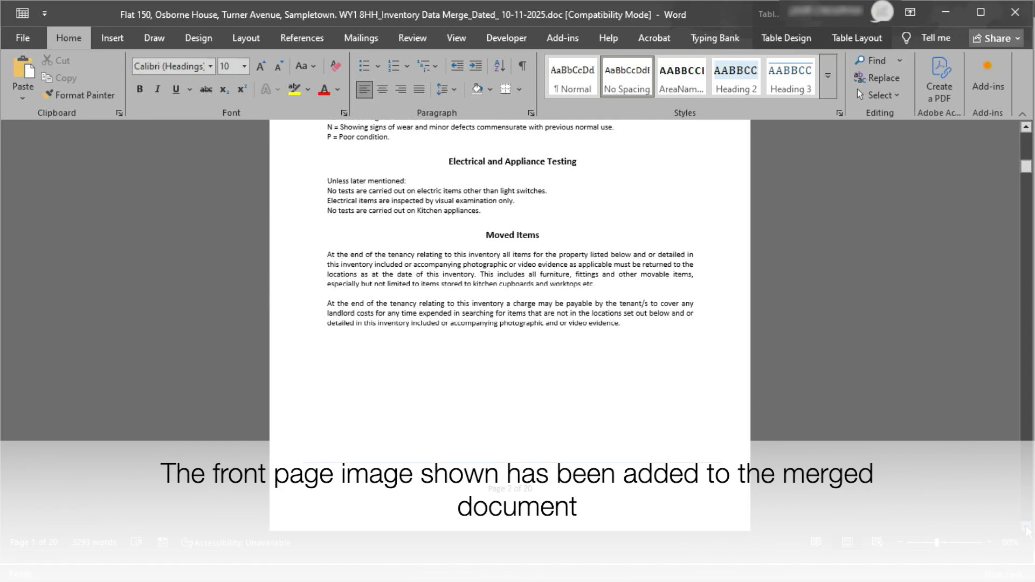
click(1026, 529)
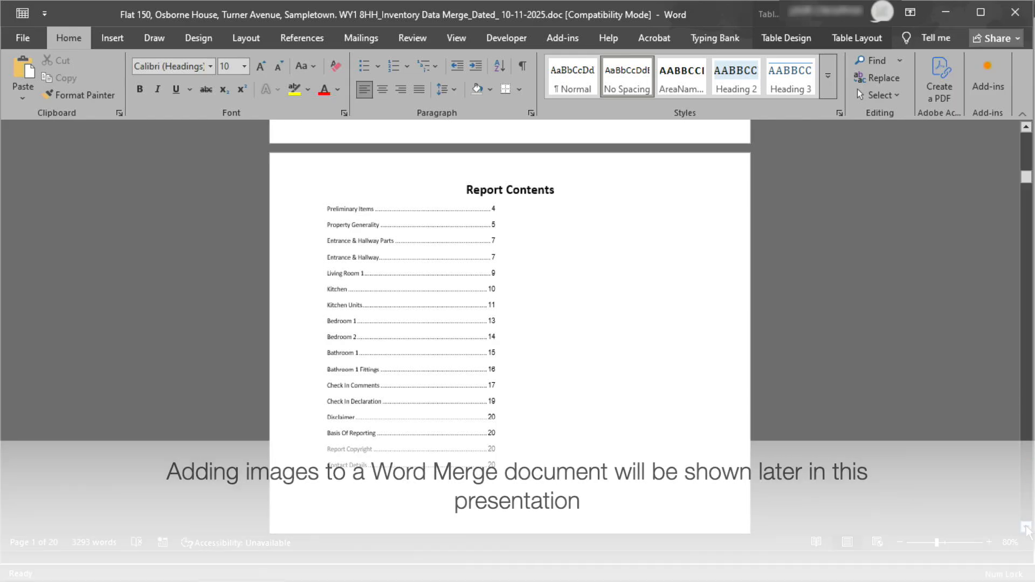
click(1026, 530)
click(1026, 529)
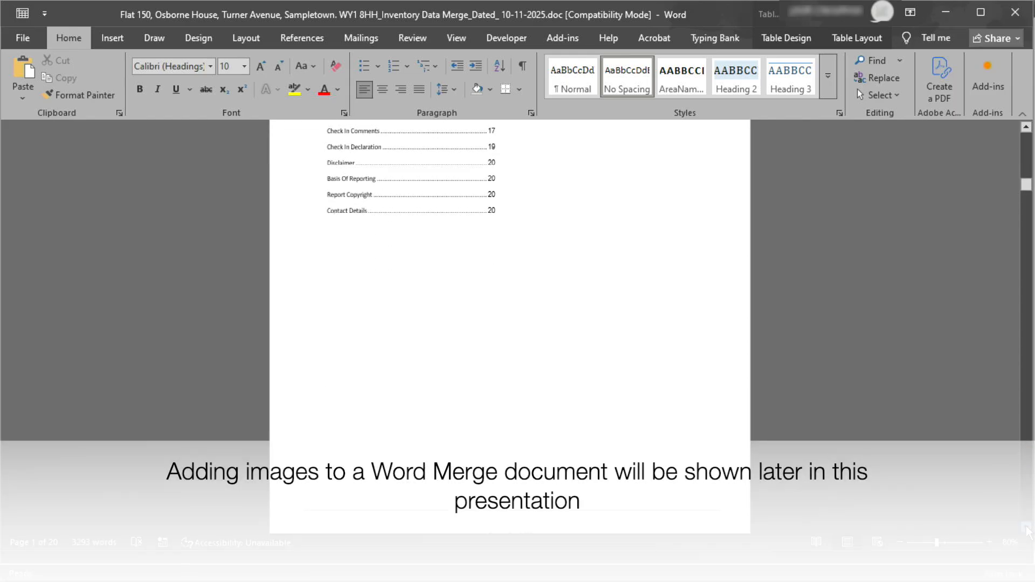
Examine the merged inventory tables from Preliminary Items through Property Generality to the Entrance & Hallway section
click(1026, 529)
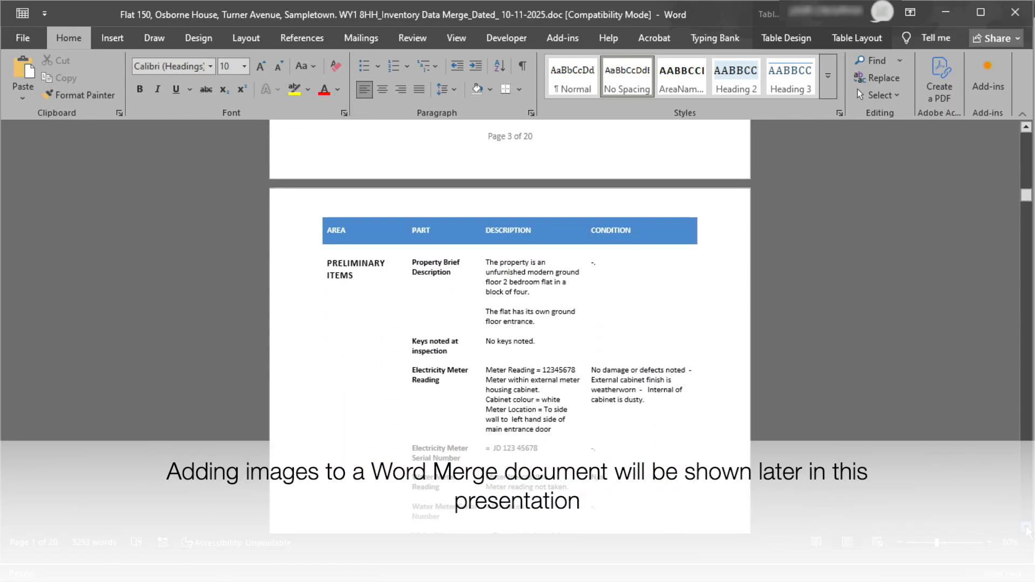
click(1026, 529)
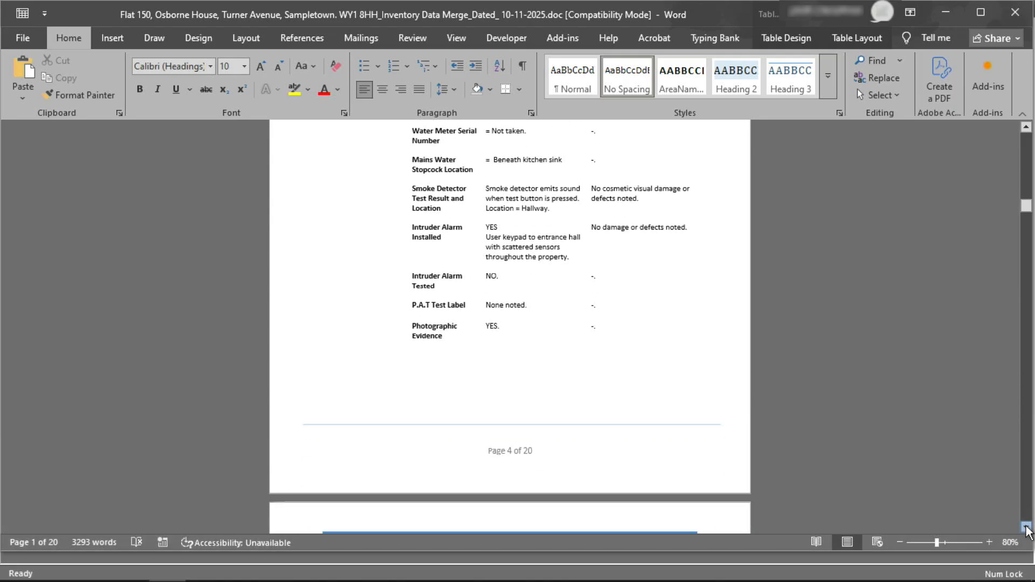
click(1026, 530)
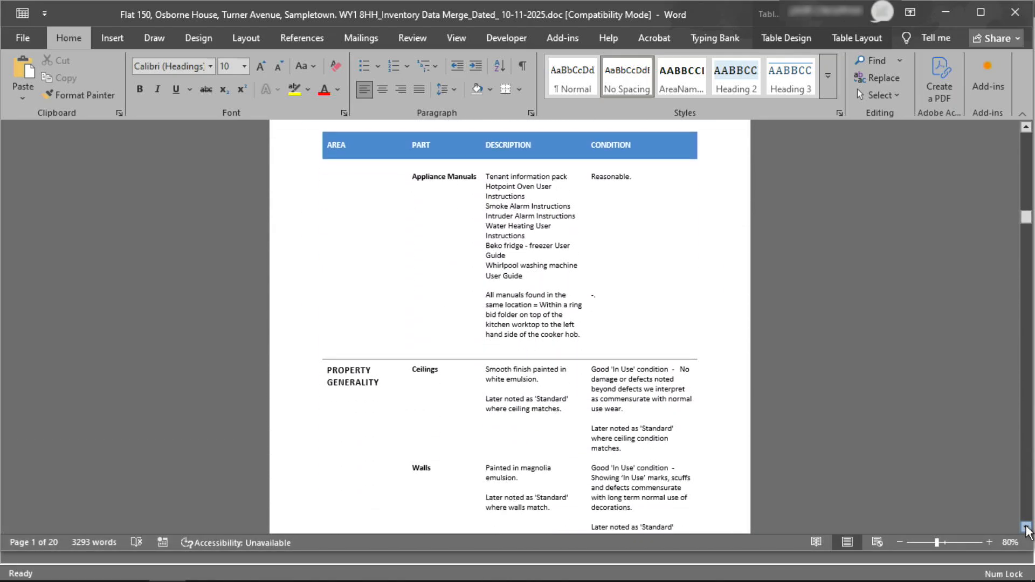
click(1026, 529)
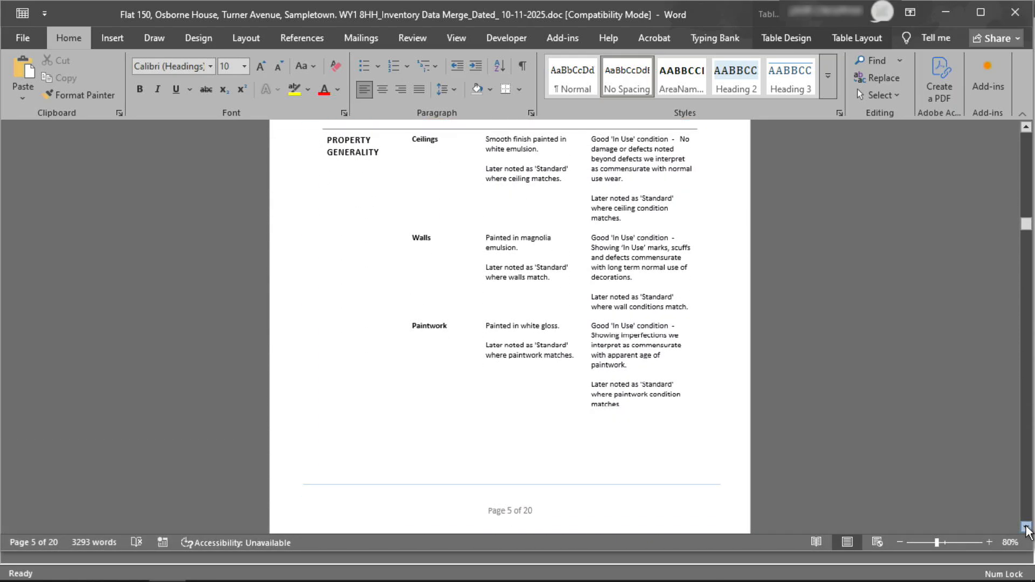
click(1026, 530)
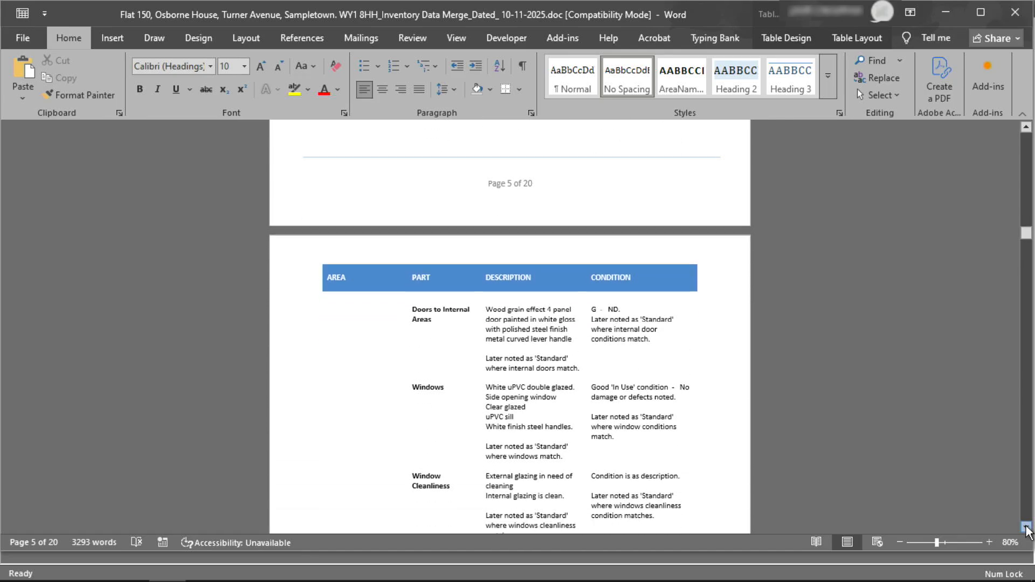
click(1026, 530)
click(1026, 530)
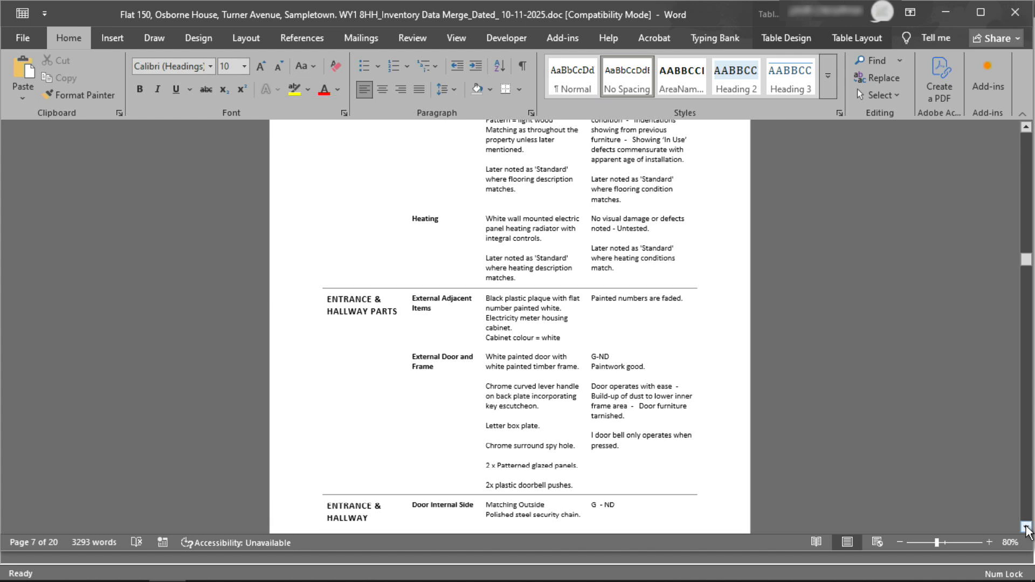
click(1026, 530)
click(1026, 529)
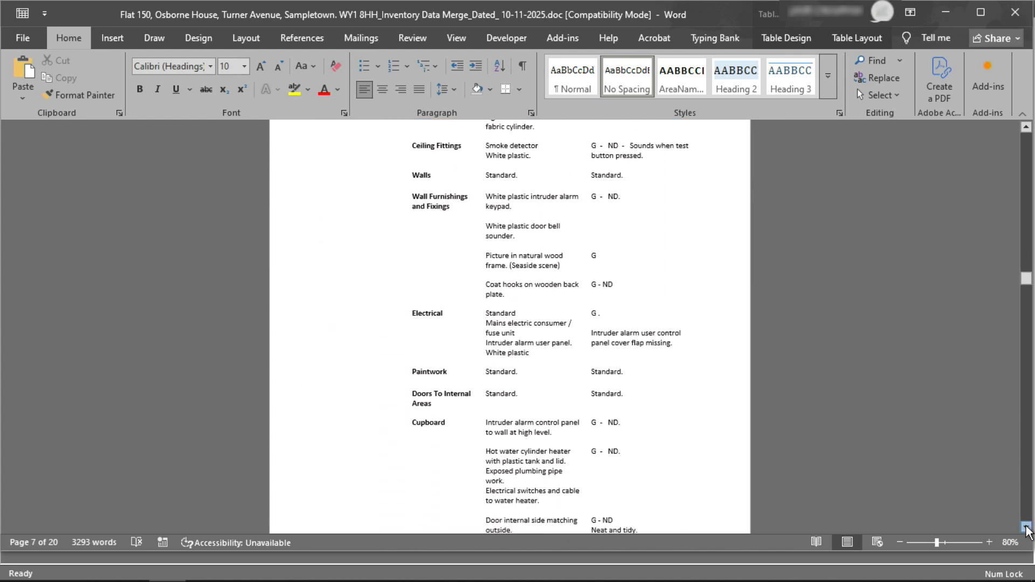
Examine the Living Room 1 and Kitchen sections of the merged document, down to the start of Kitchen Units
click(1026, 530)
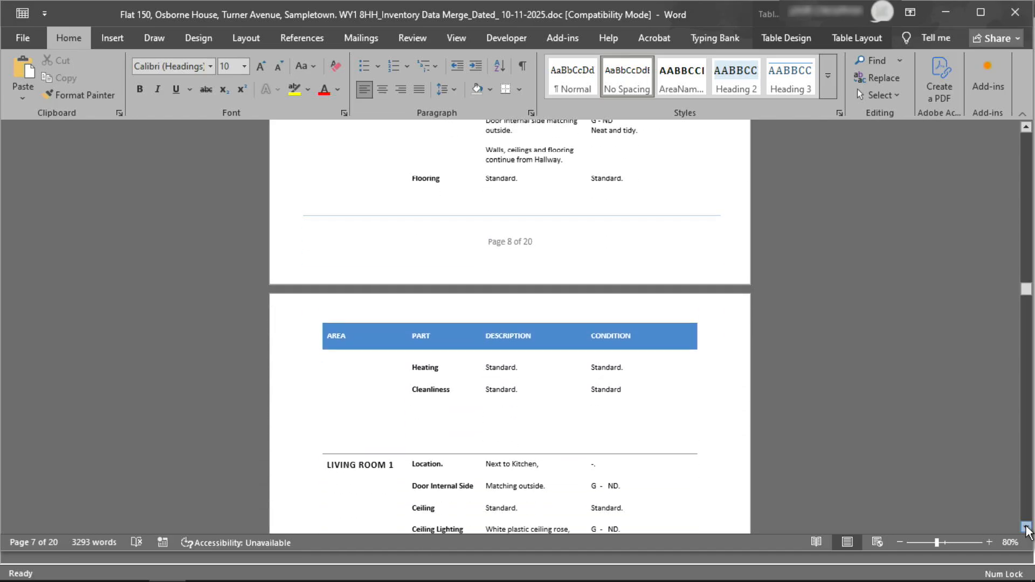
click(1026, 529)
click(1026, 529)
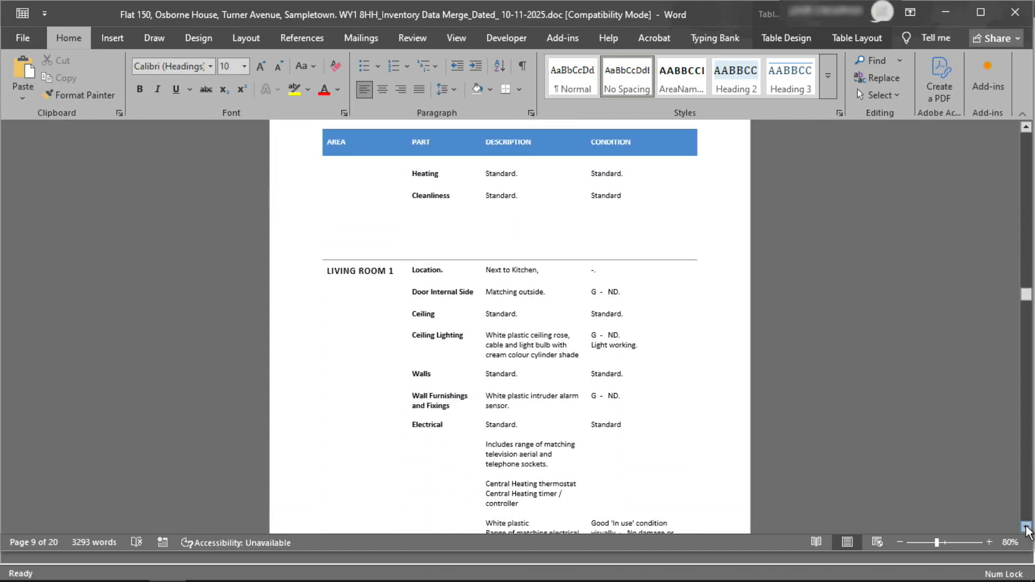
click(1026, 529)
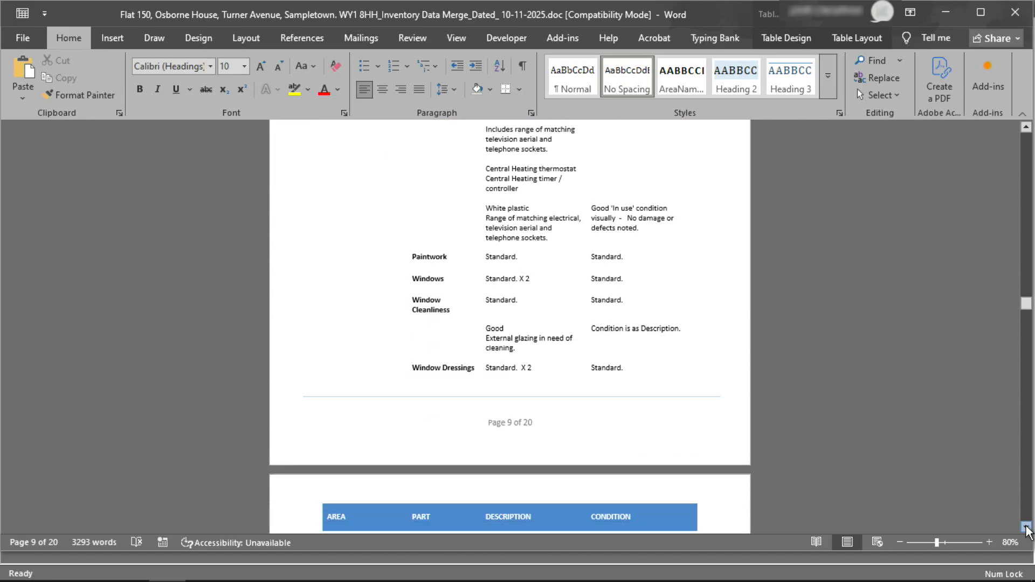
click(1026, 529)
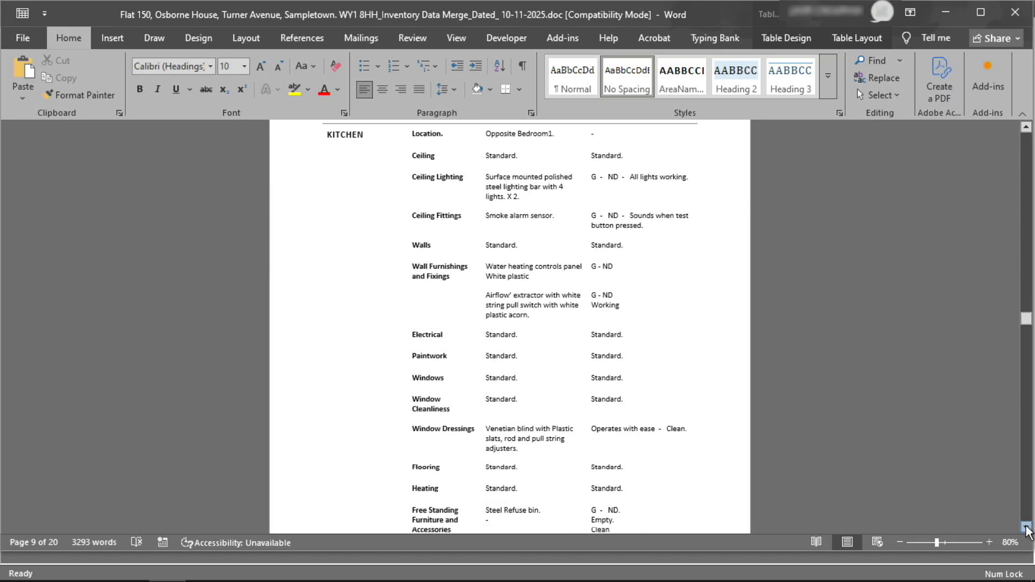
click(1026, 529)
click(1026, 529)
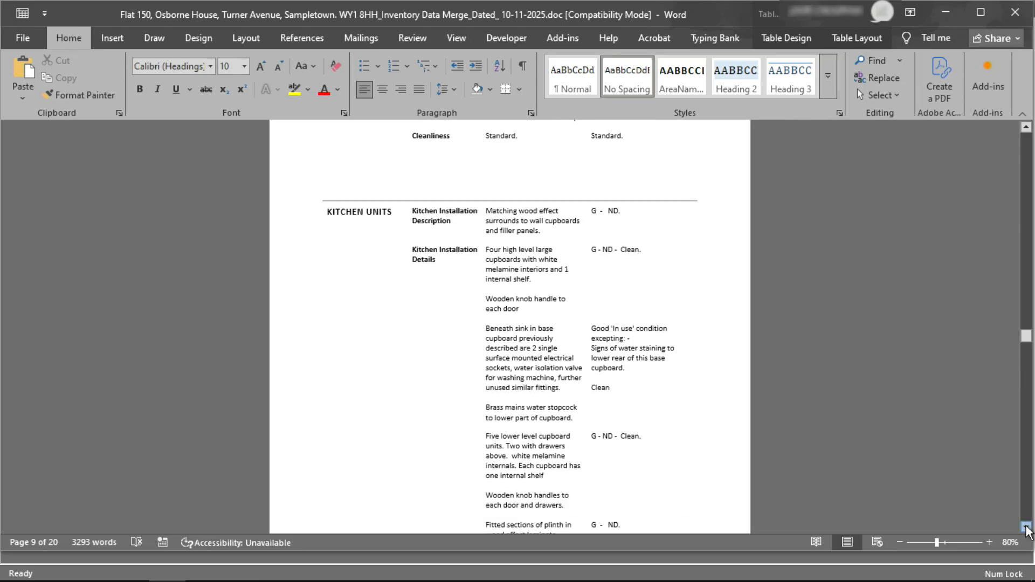
Read the remaining sections of the merged document from Kitchen Units and Bedroom 1 to the closing Contact Details
click(1026, 530)
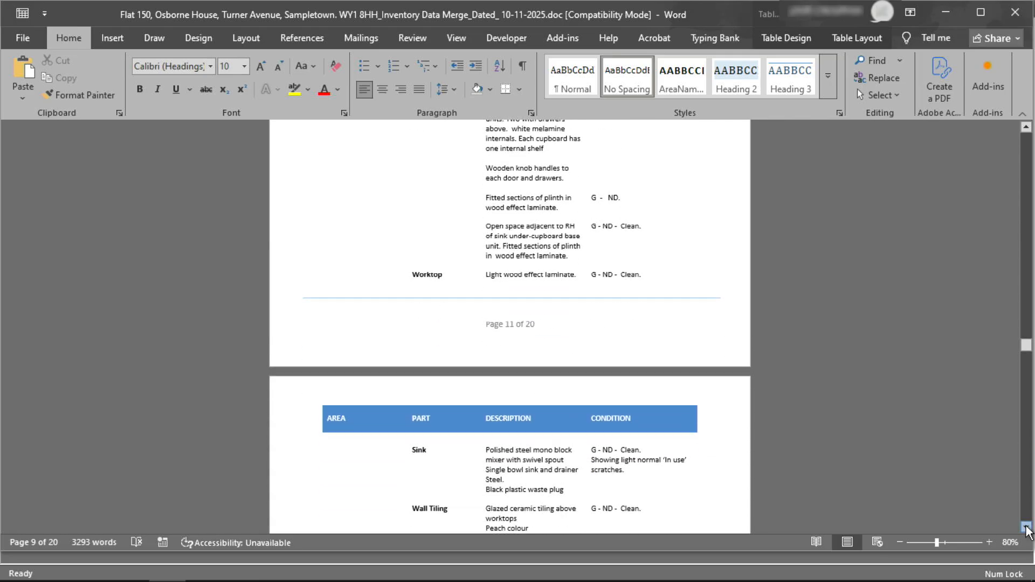
click(1026, 530)
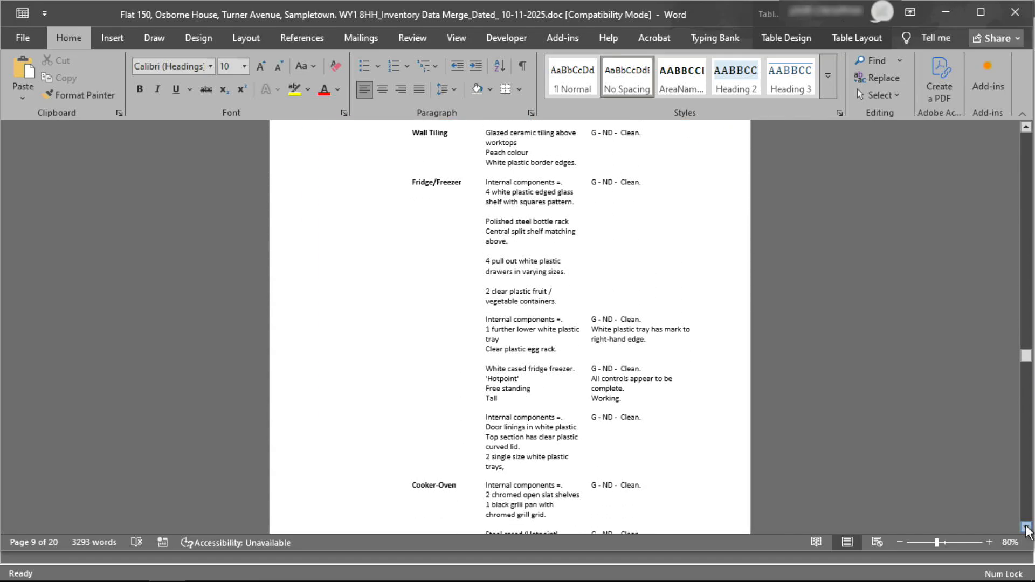
click(1026, 530)
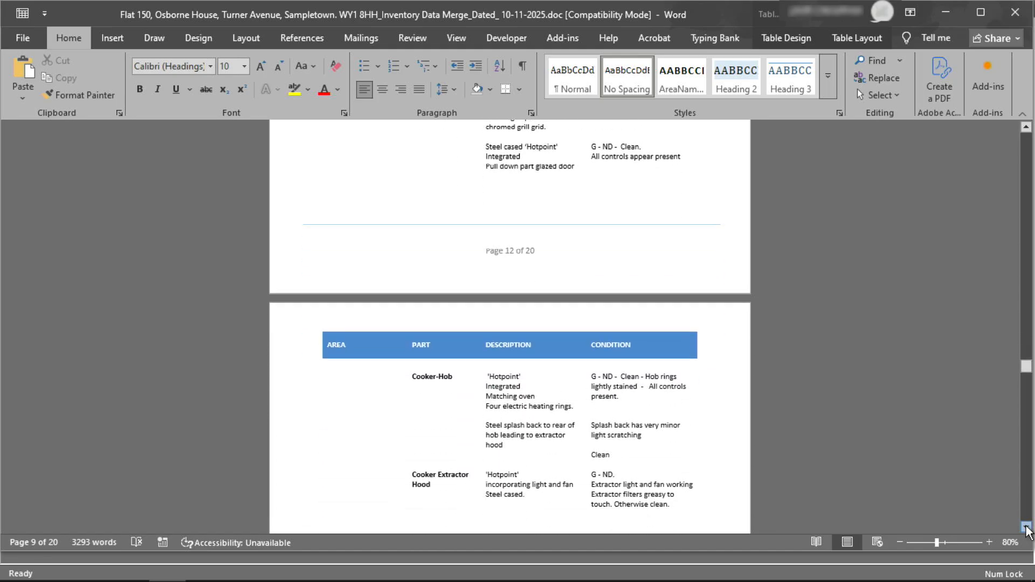
click(1026, 529)
click(1026, 526)
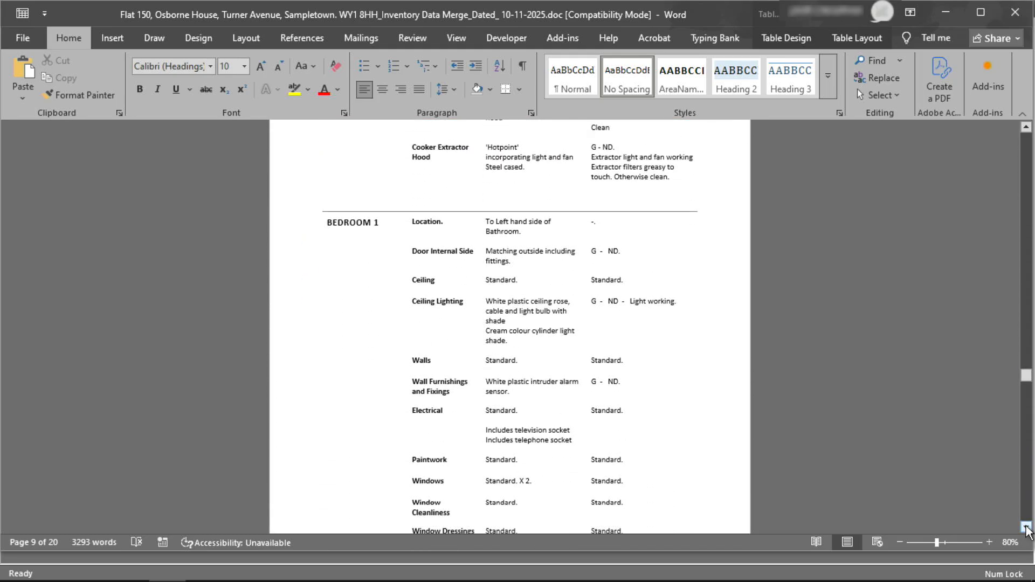
click(1026, 526)
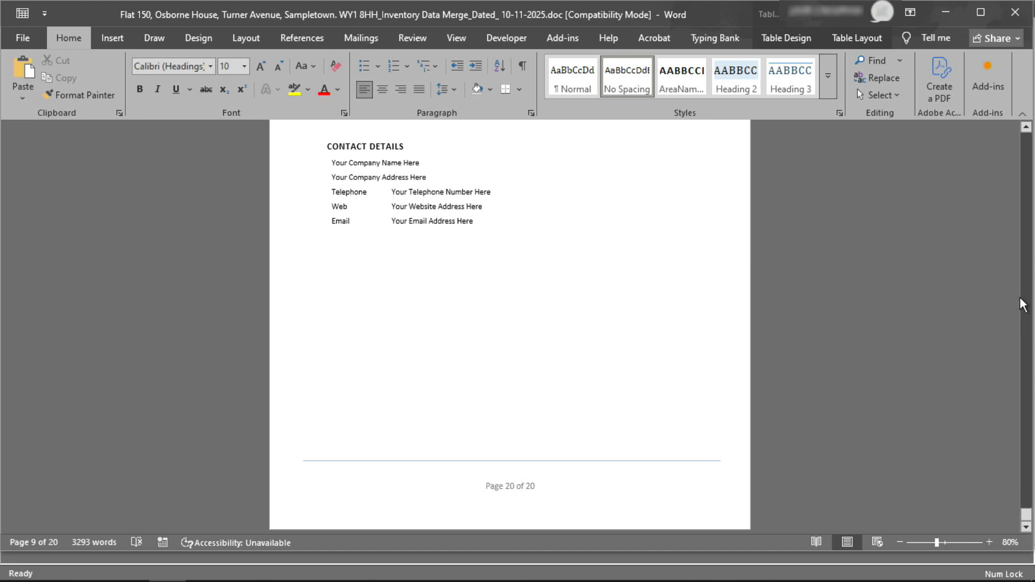
Return to the cover page of the merged document and zoom out to view more of its layout
click(1027, 148)
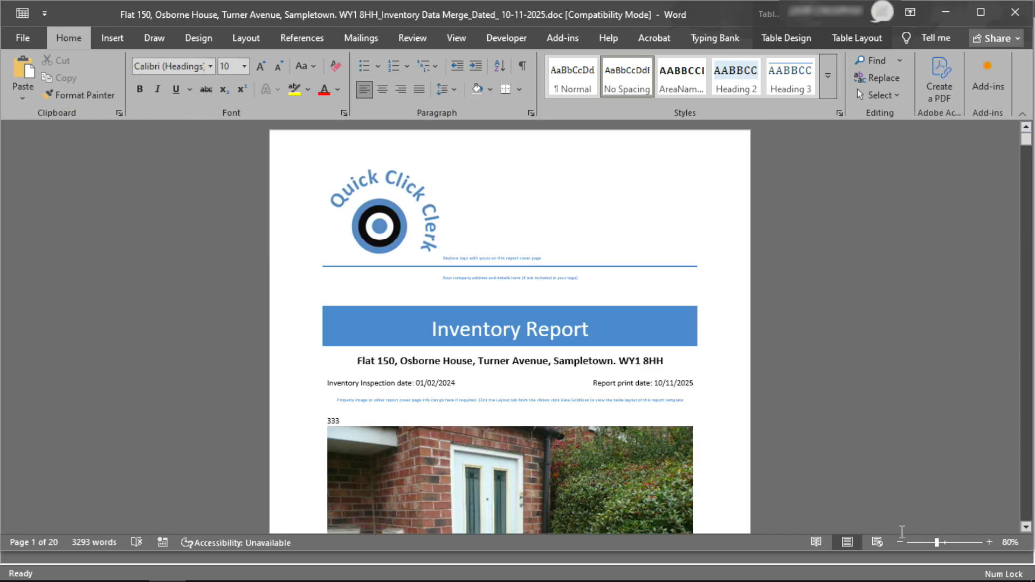
click(900, 540)
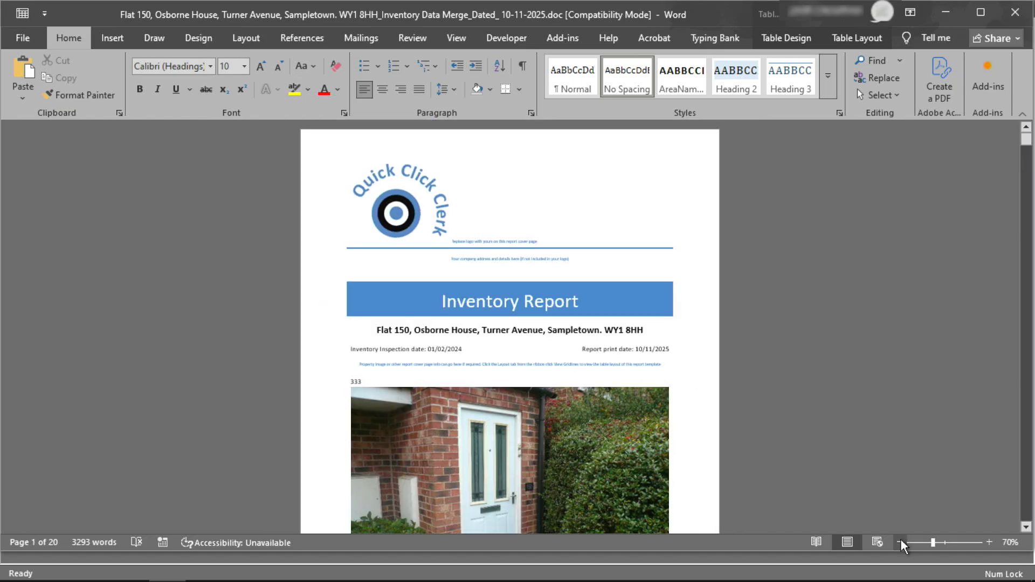
click(901, 539)
click(900, 540)
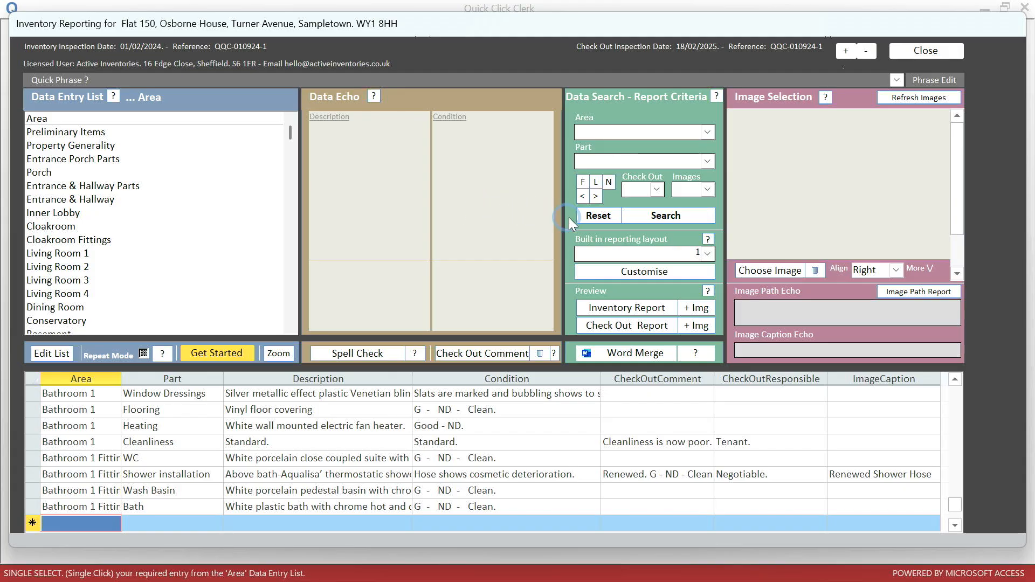
In Quick Click Clerk, reset the report criteria and search for the Wash Basin part in the Bathroom 1 Fittings area
click(596, 216)
click(708, 133)
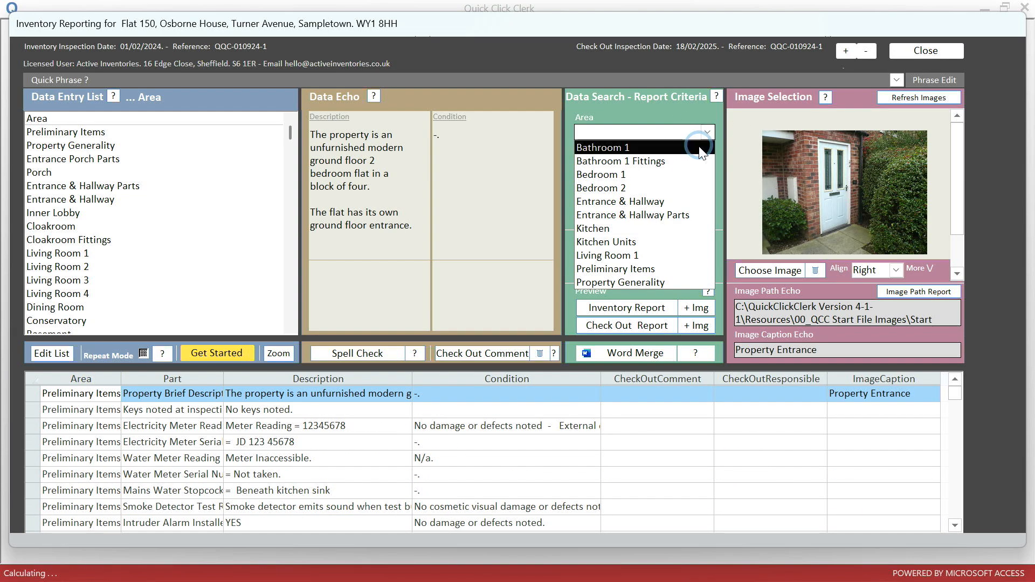
click(679, 161)
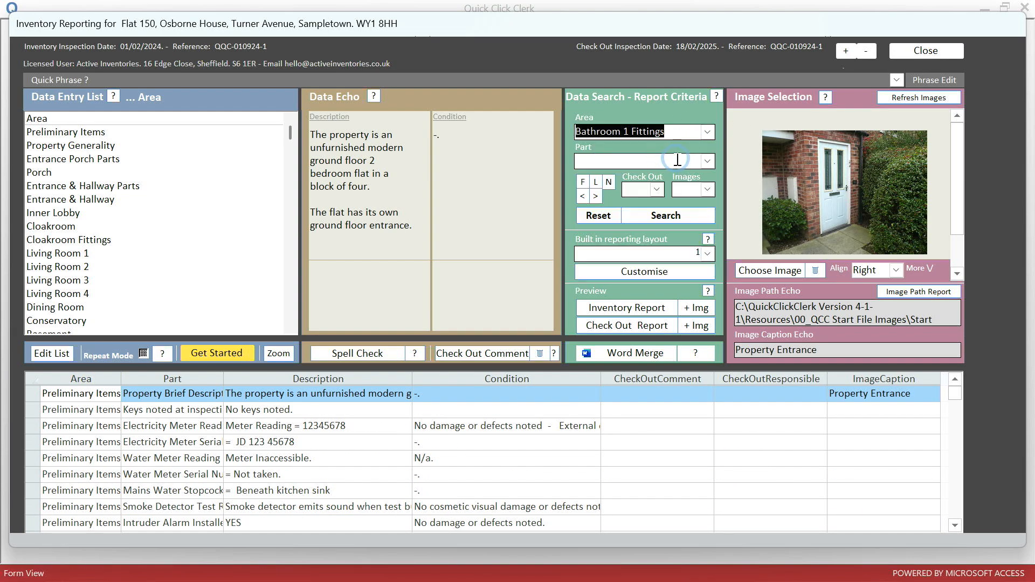
click(708, 161)
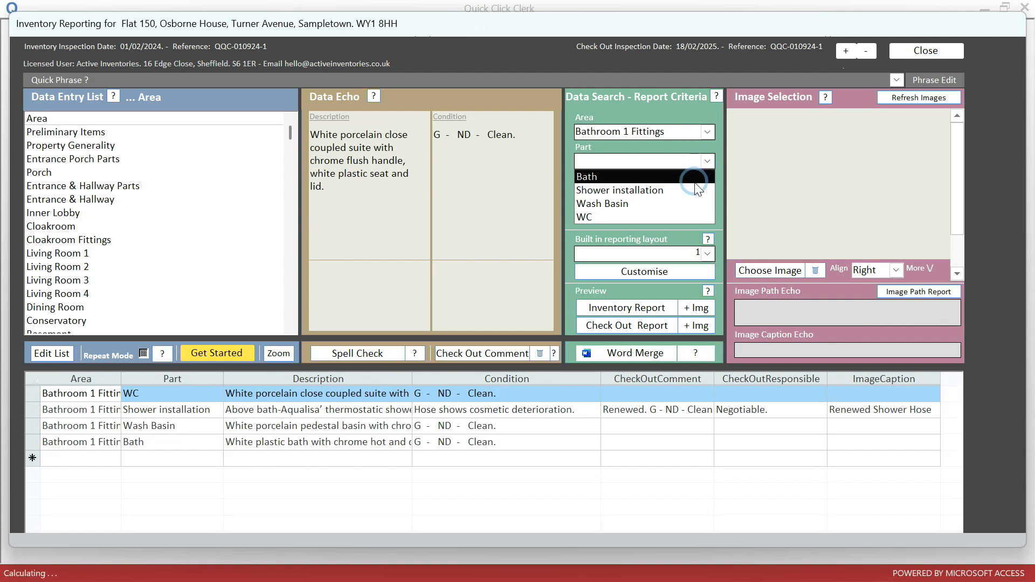
click(693, 204)
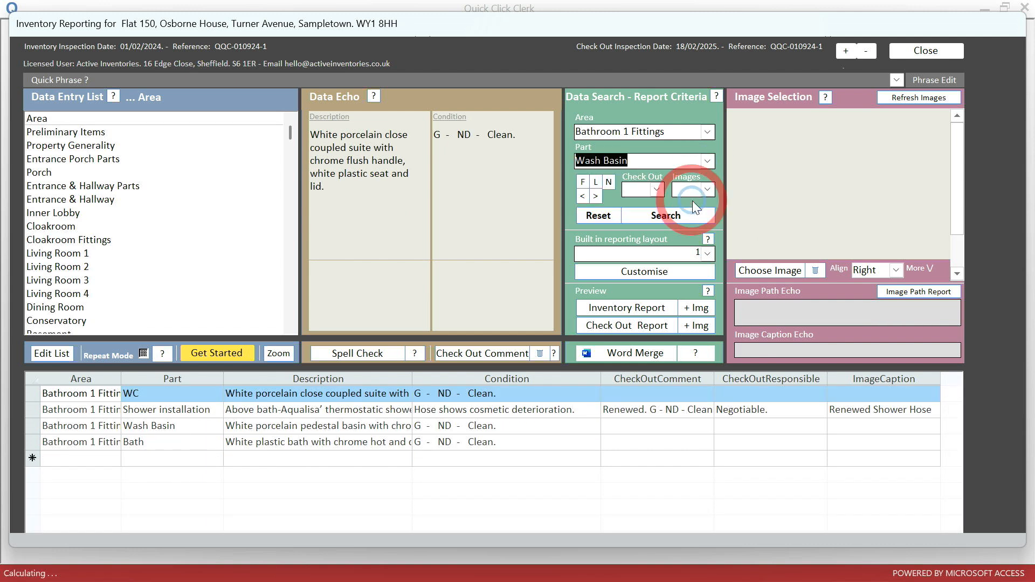
click(680, 215)
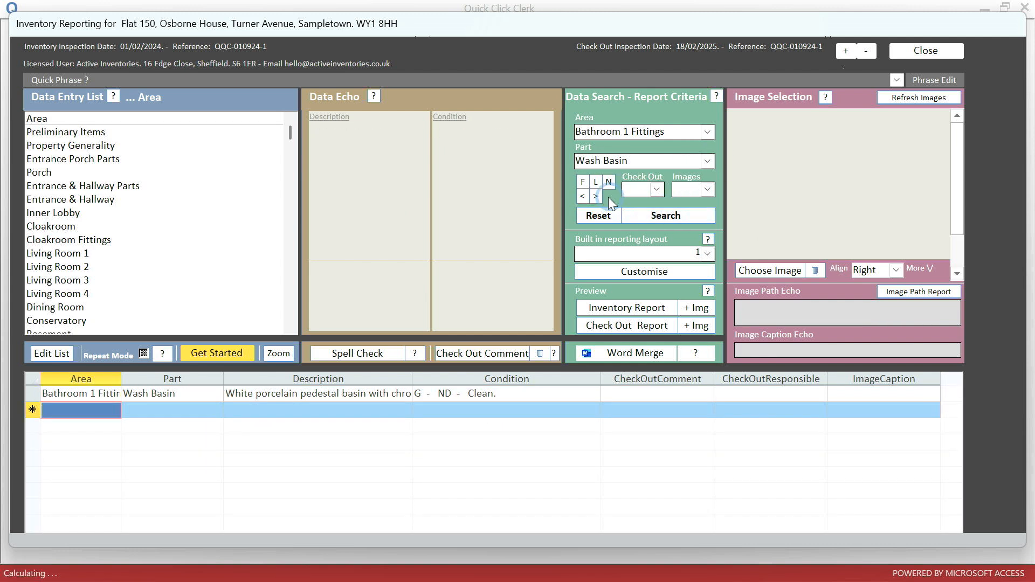
Attach the image Wash Basin.JPG to the Wash Basin record with the caption "Wah Basin"
click(583, 196)
click(695, 220)
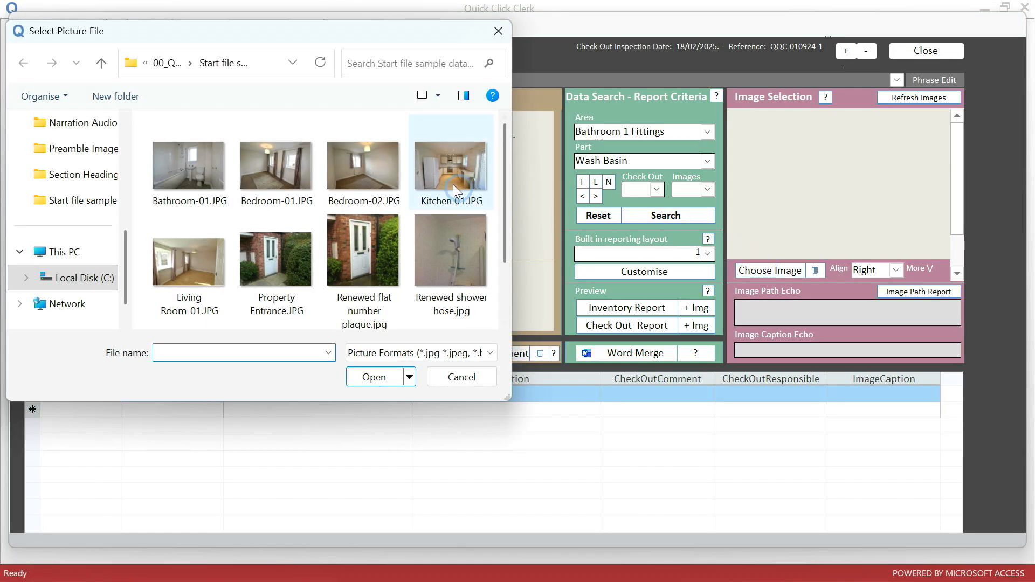
scroll(427, 170, down, 3)
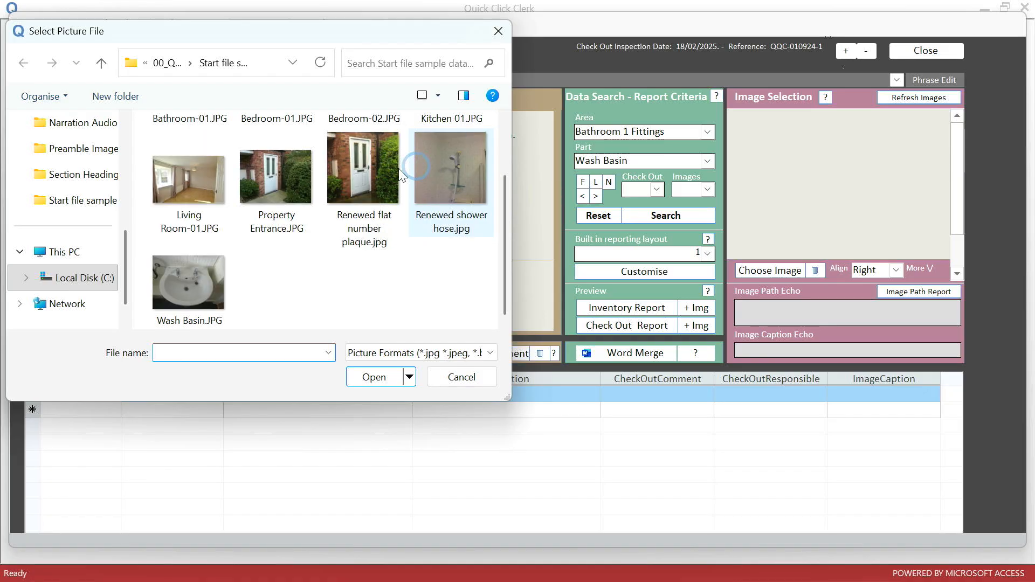
double_click(206, 270)
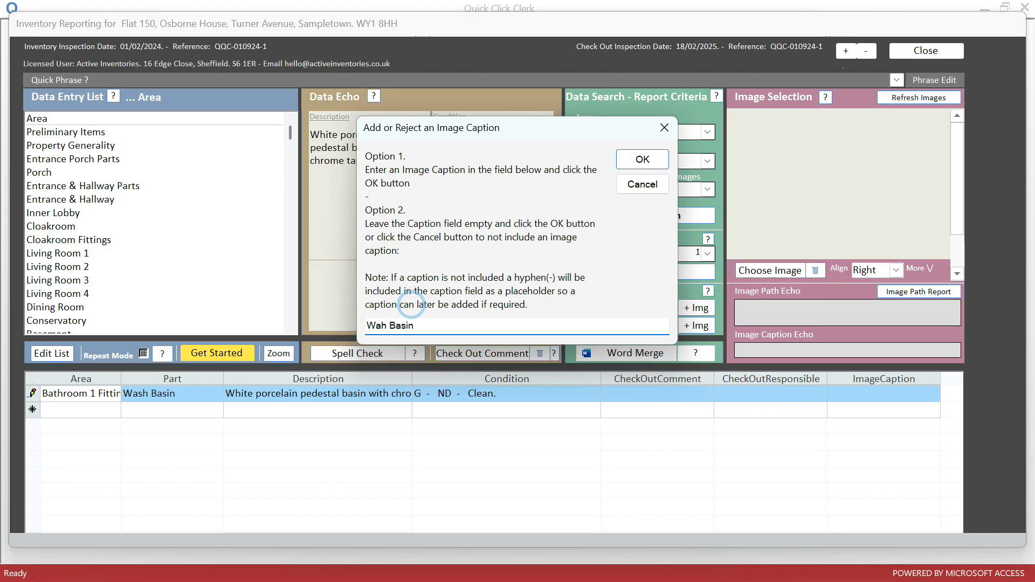
click(641, 161)
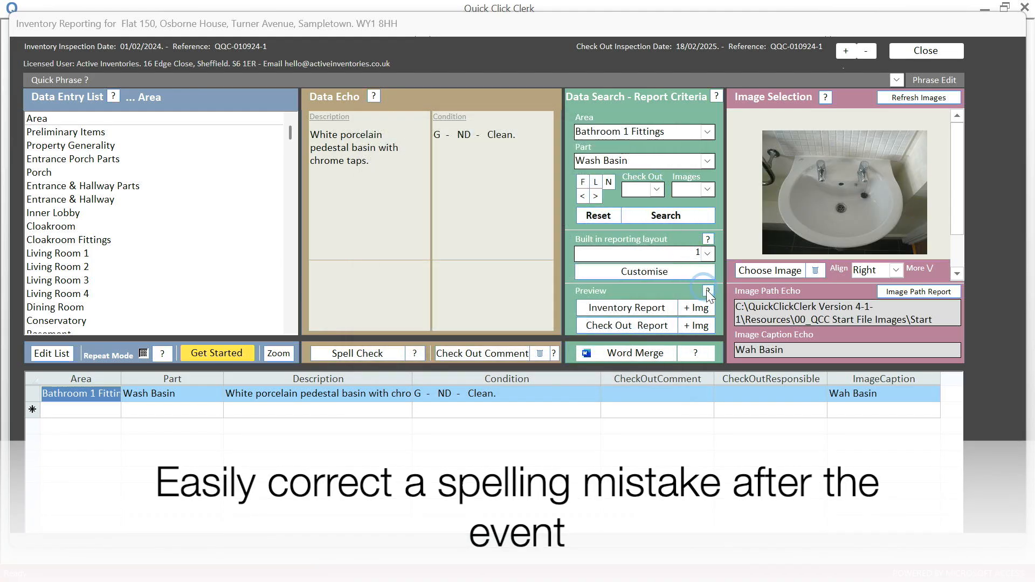
Correct the image caption of the Wash Basin record to "Wash Basin"
click(804, 353)
double_click(803, 353)
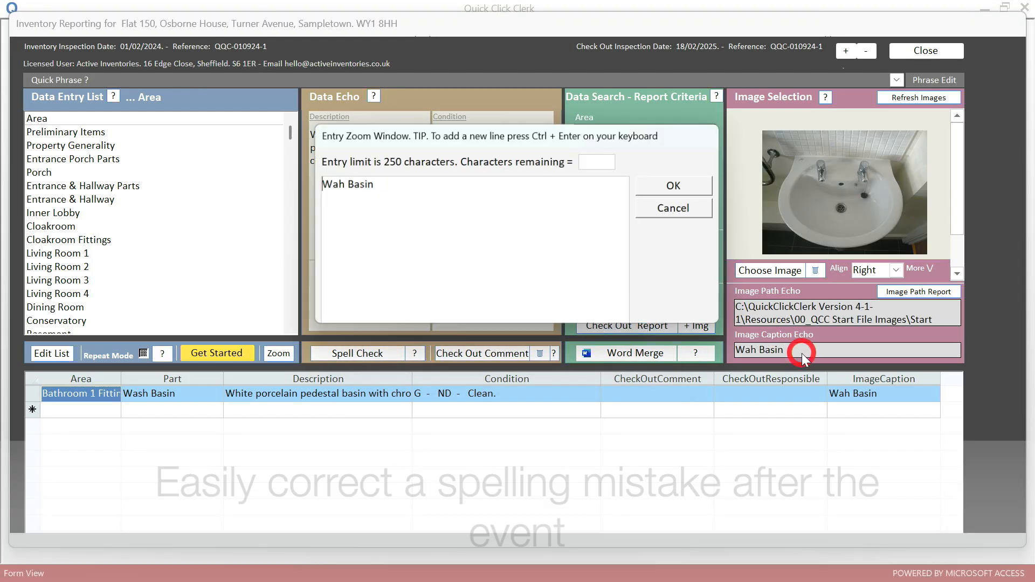
click(338, 185)
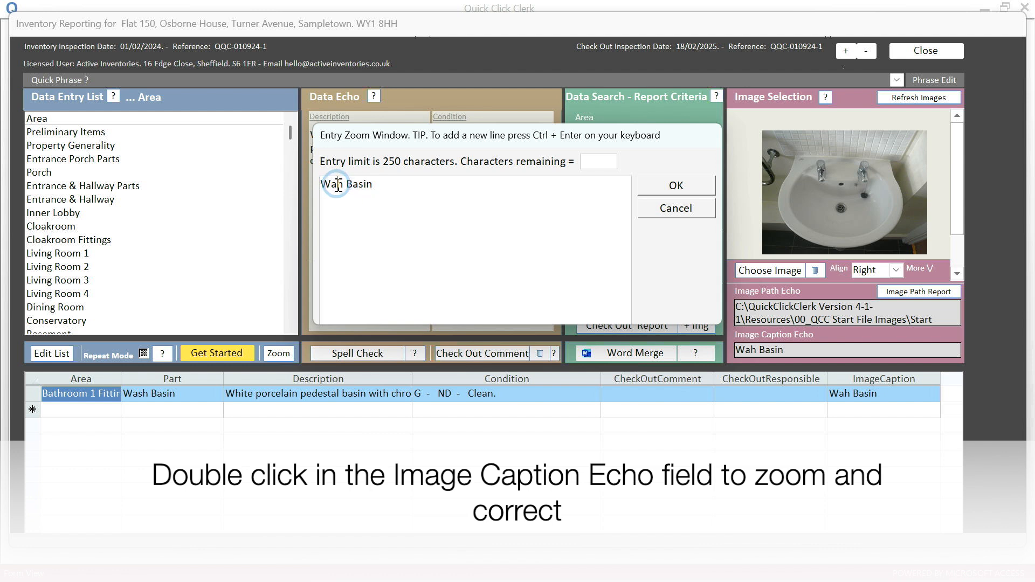
click(669, 186)
click(703, 190)
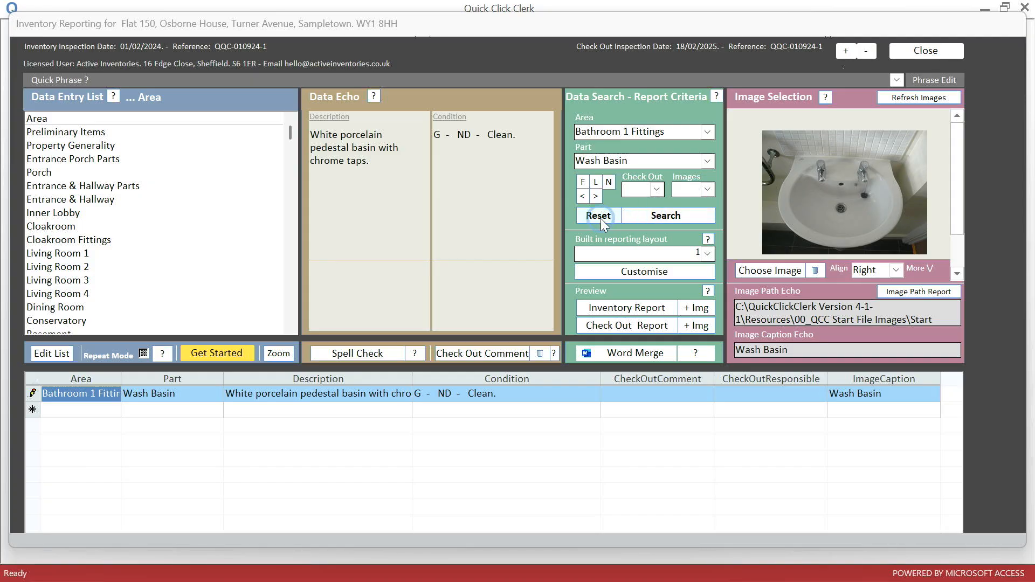
Reset the report criteria and search only for entries with images by setting the Images criterion to Y
click(598, 216)
click(703, 190)
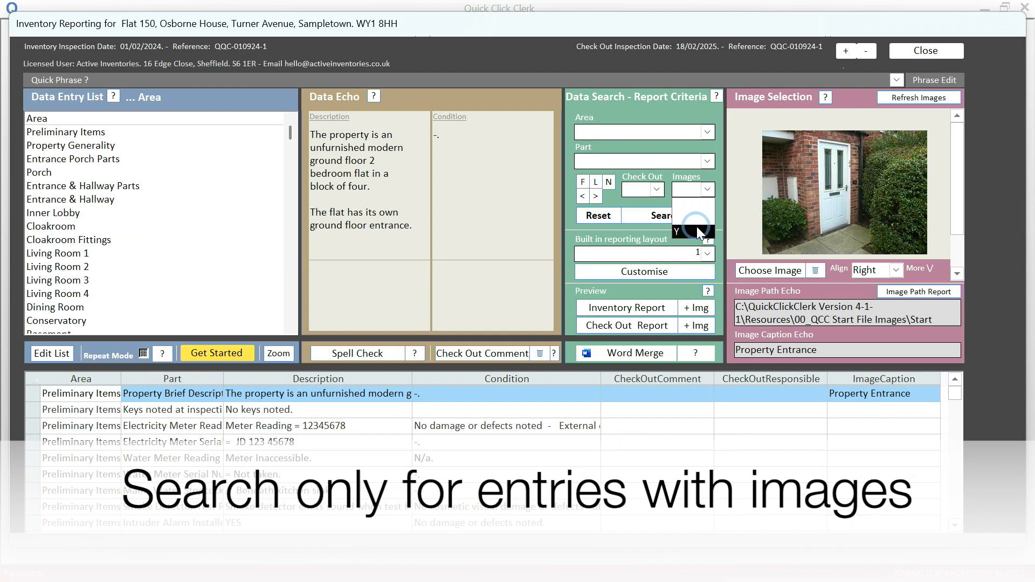
click(695, 231)
click(673, 215)
Preview the inventory report with images, examine the captioned Wash Basin image under Bathroom 1 Fittings on page 5, and close the preview
click(699, 307)
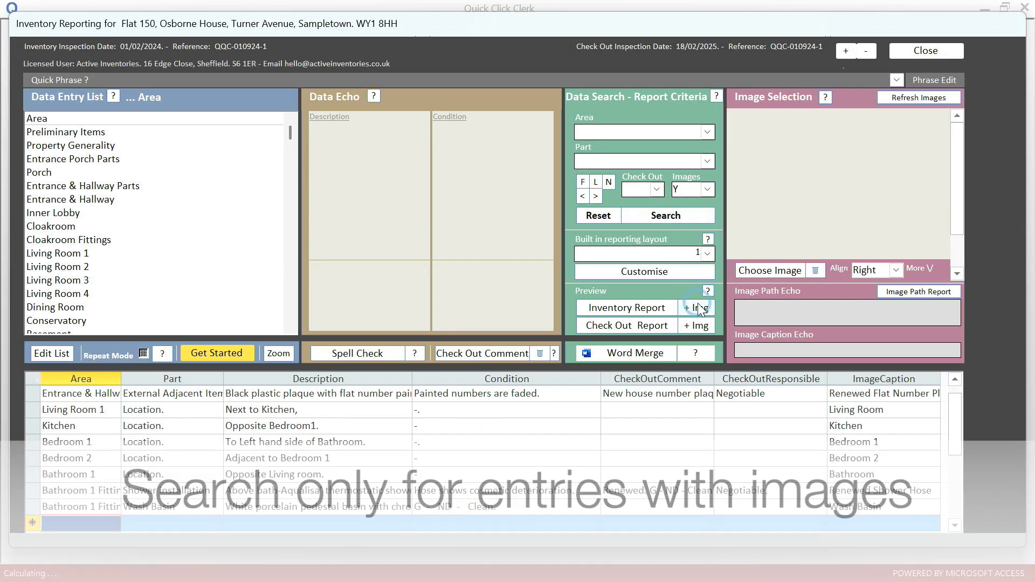
key(Page_Down)
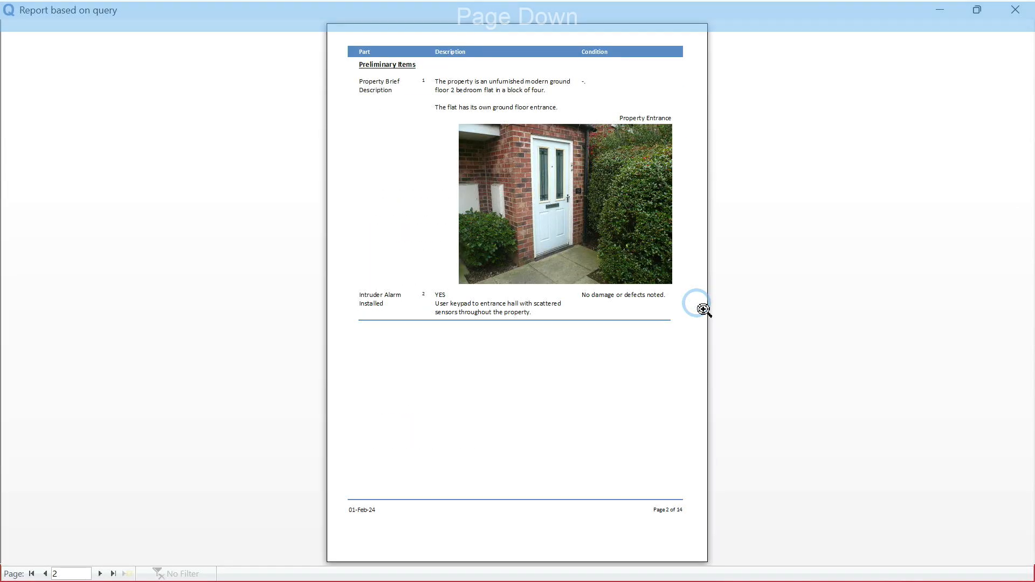
key(Page_Down)
key(Page_Down)
key(Page_Down)
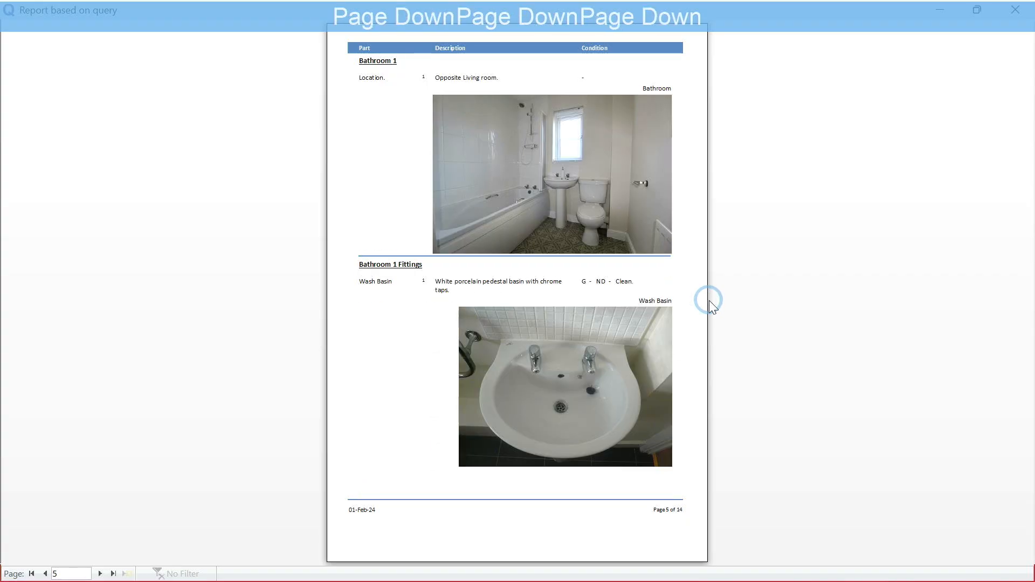
click(396, 336)
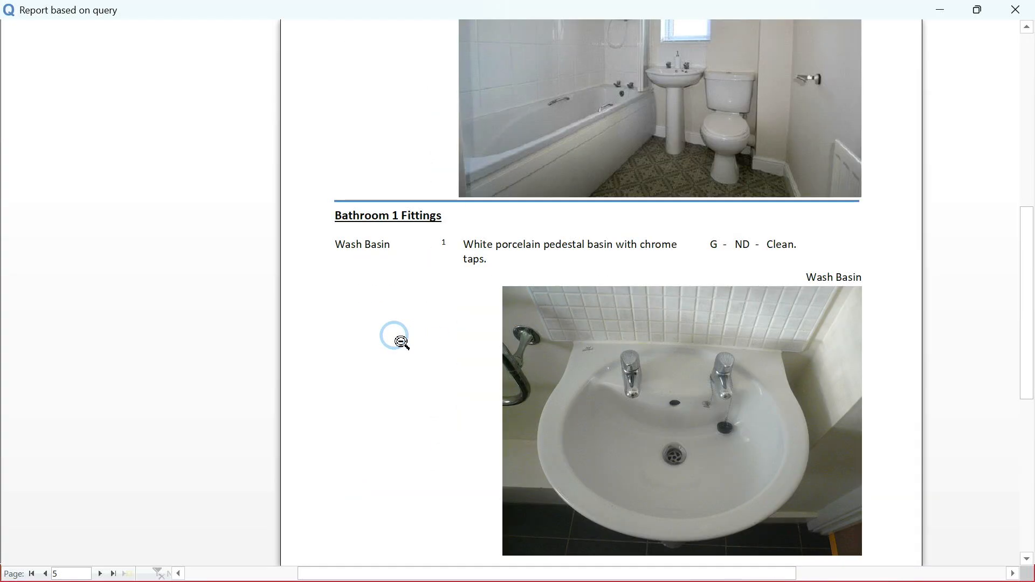
right_click(395, 335)
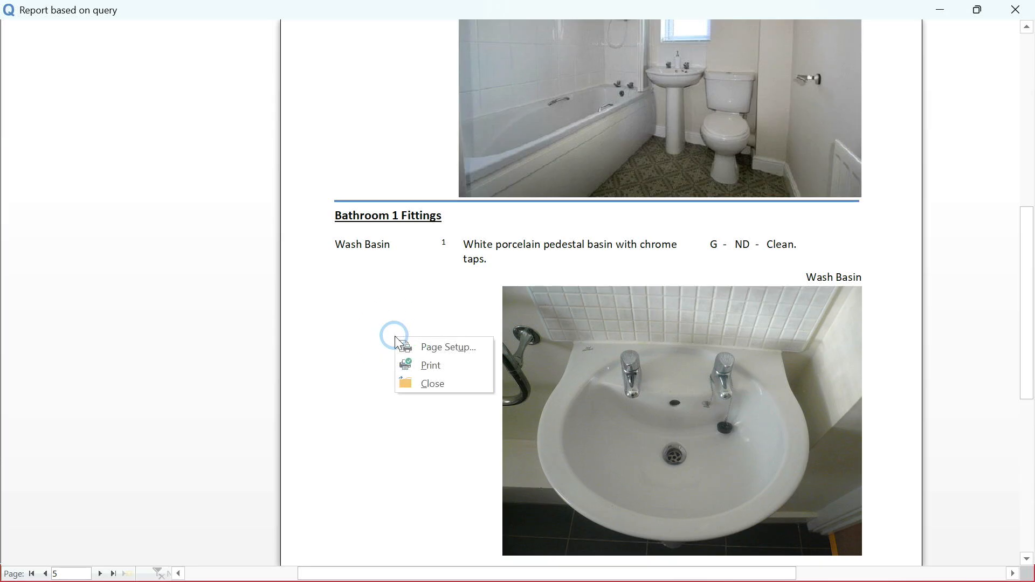
click(436, 383)
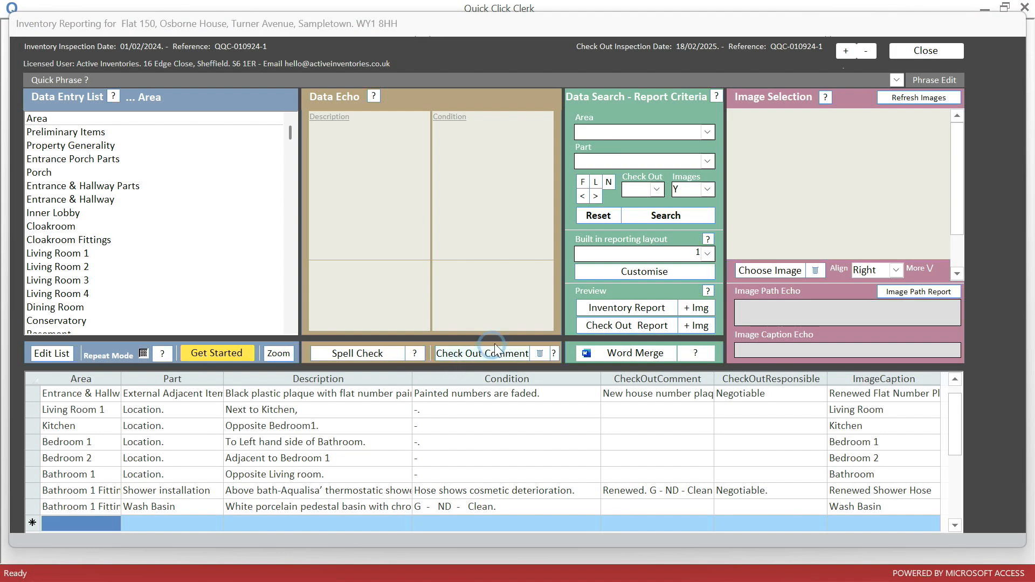
Reset the criteria, search again for entries with images set to Y, and go to the Wash Basin record
click(599, 215)
click(706, 189)
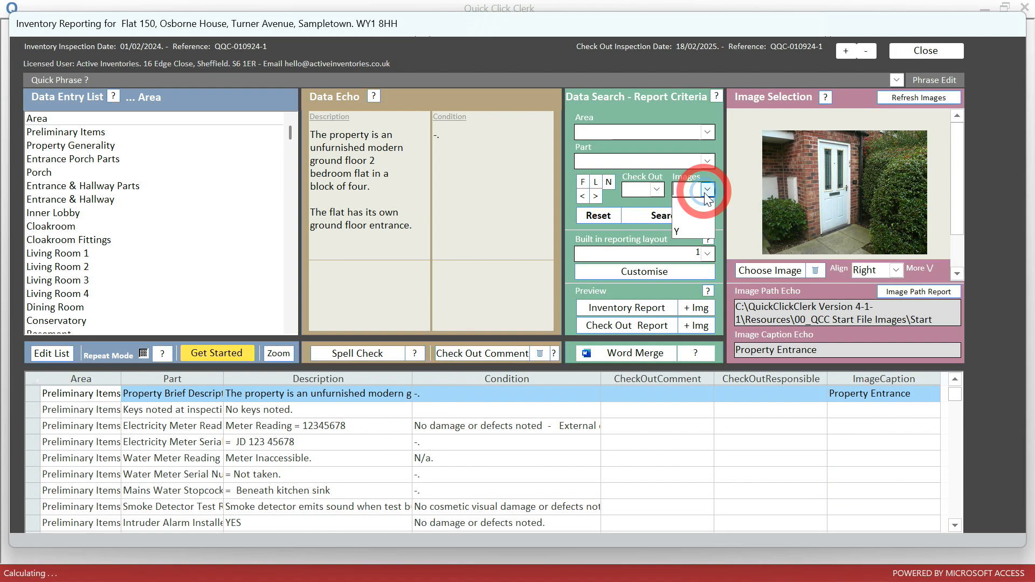
click(689, 231)
click(674, 216)
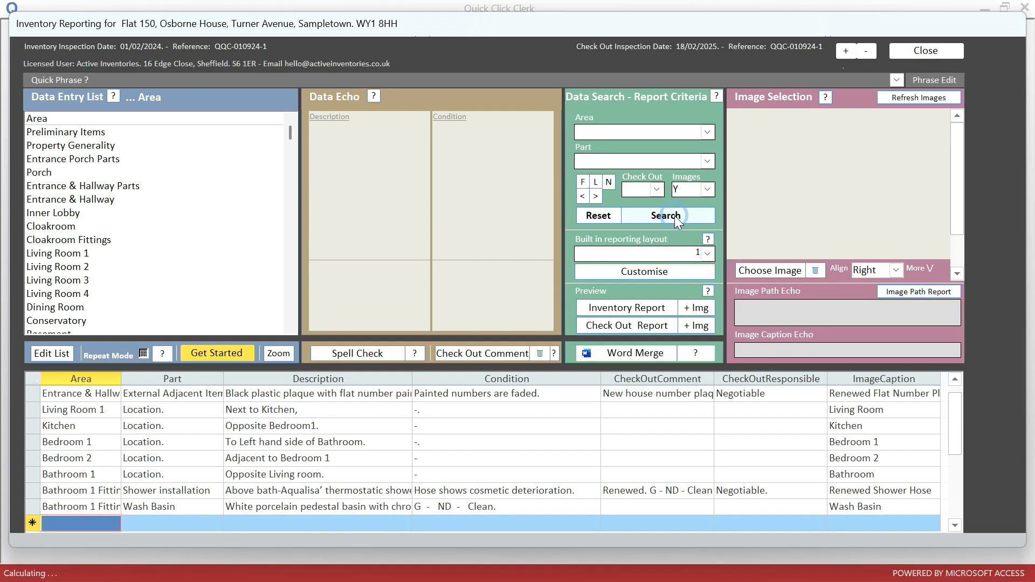
click(574, 201)
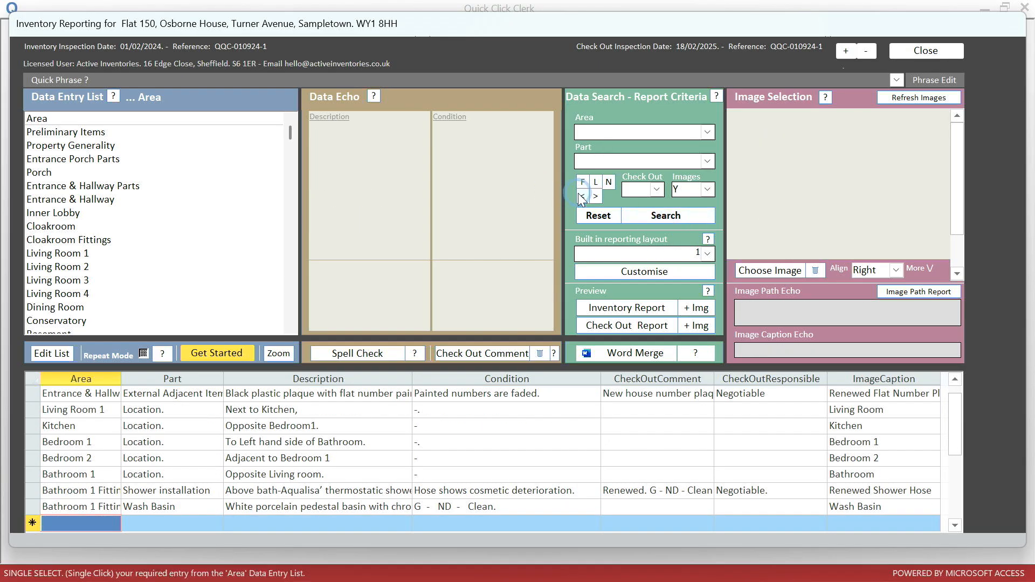
click(582, 197)
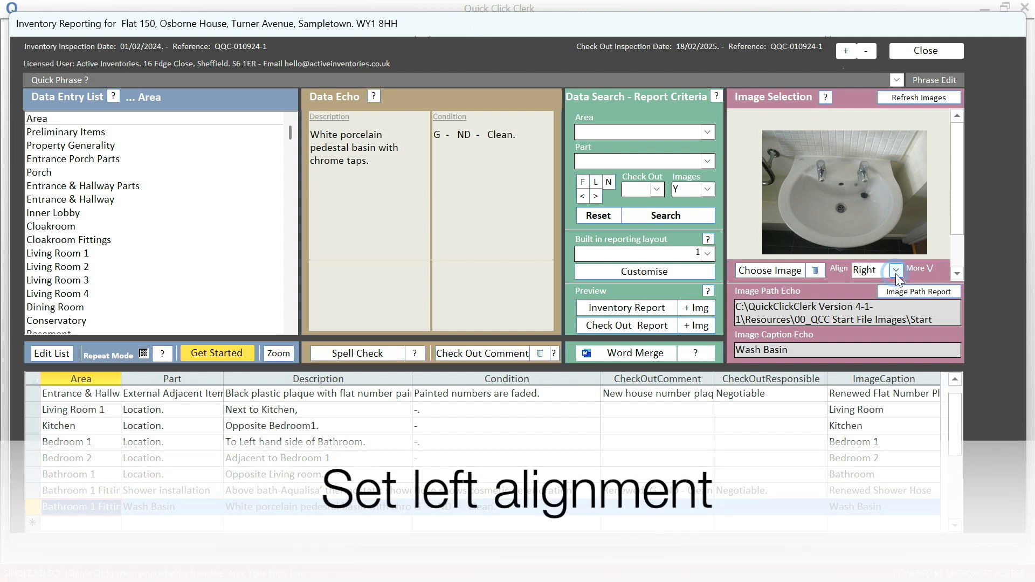
Set the image alignment to Left and check it in the inventory report preview with images through page 5
click(889, 271)
click(885, 288)
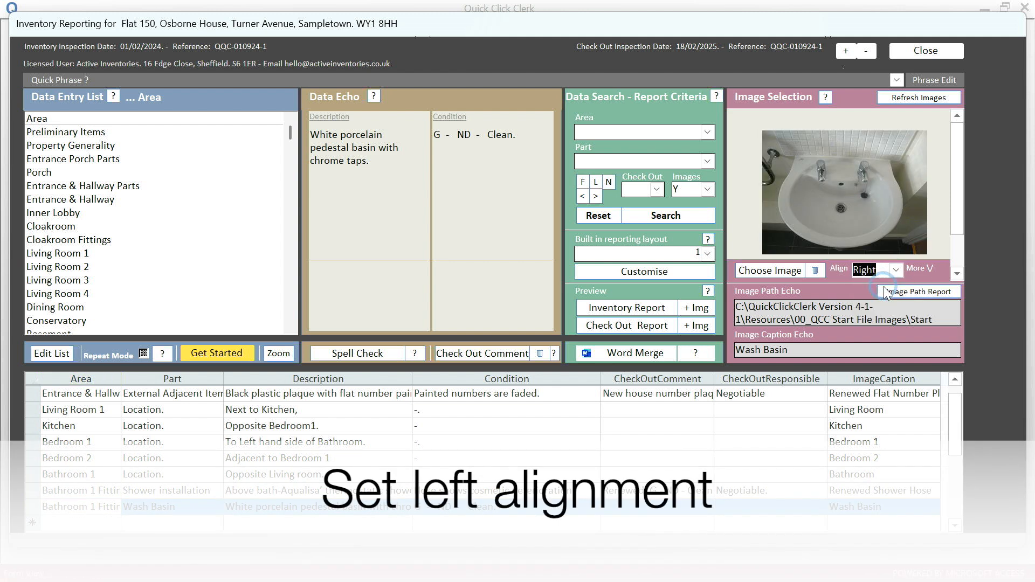
click(702, 307)
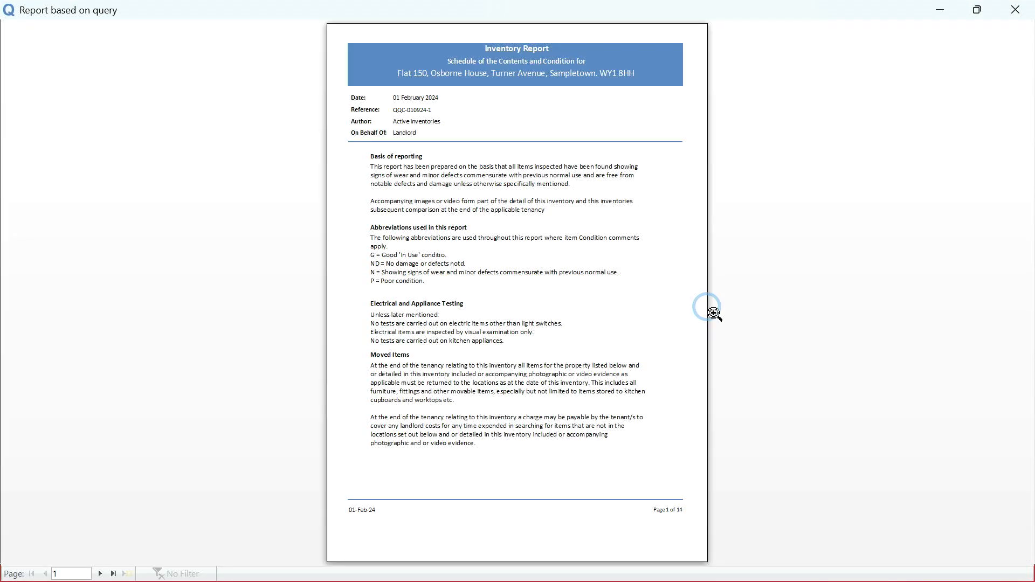
key(Page_Down)
key(Page_Down)
key(Page_Down)
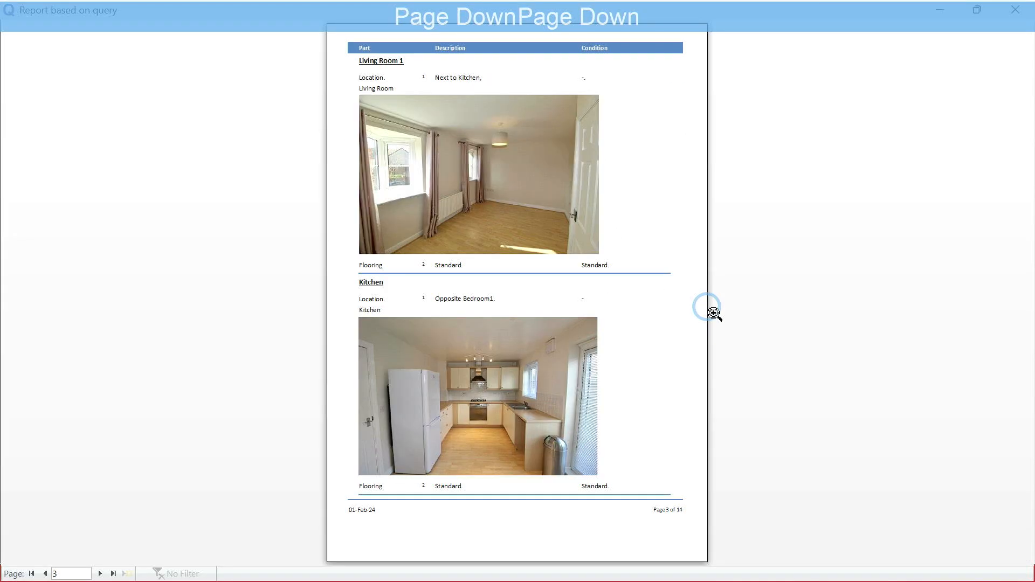
key(Page_Down)
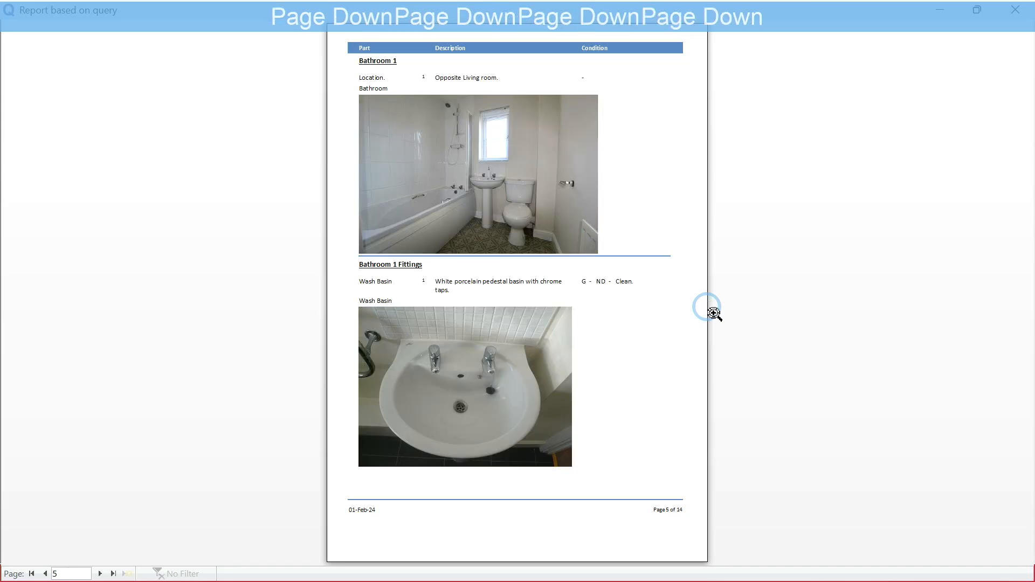
right_click(665, 317)
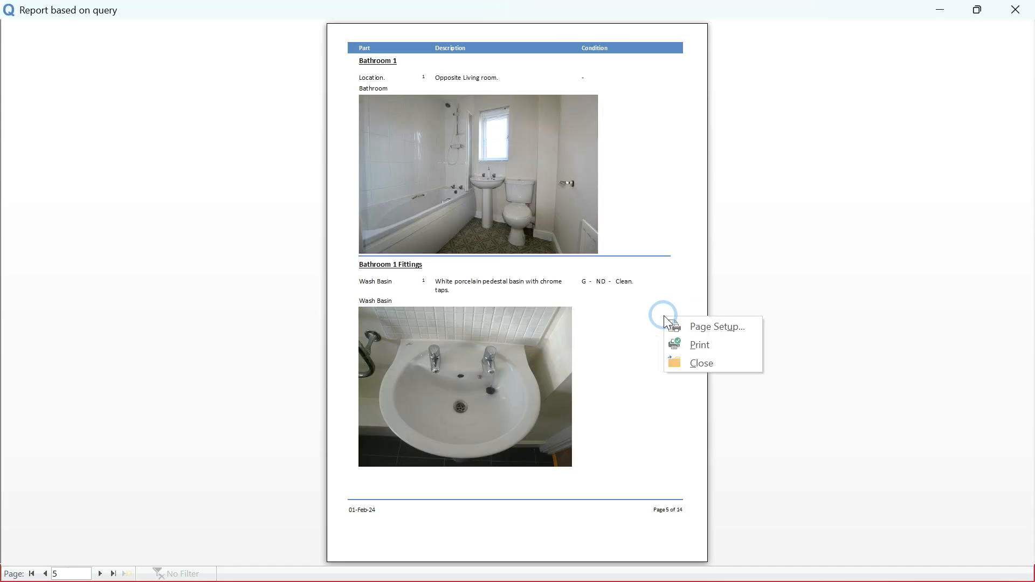
click(708, 365)
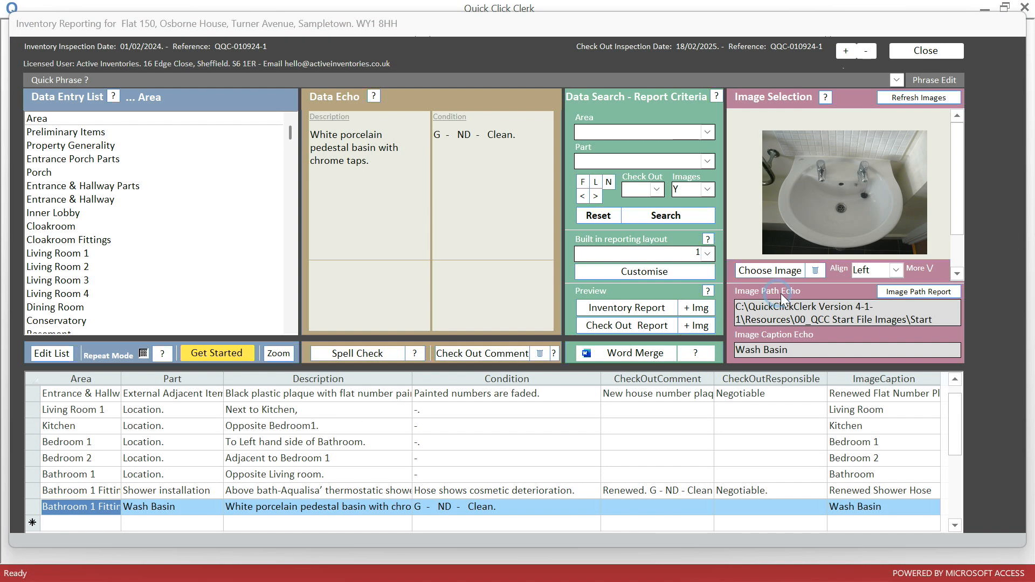
Set the image alignment to Centre and check it in the inventory report preview with images through page 5
click(897, 270)
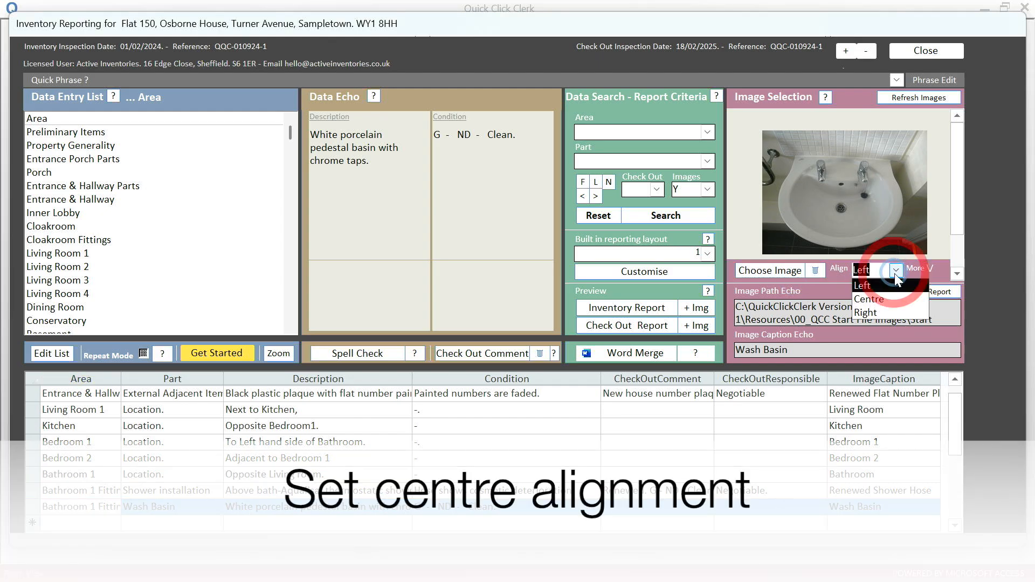
click(878, 301)
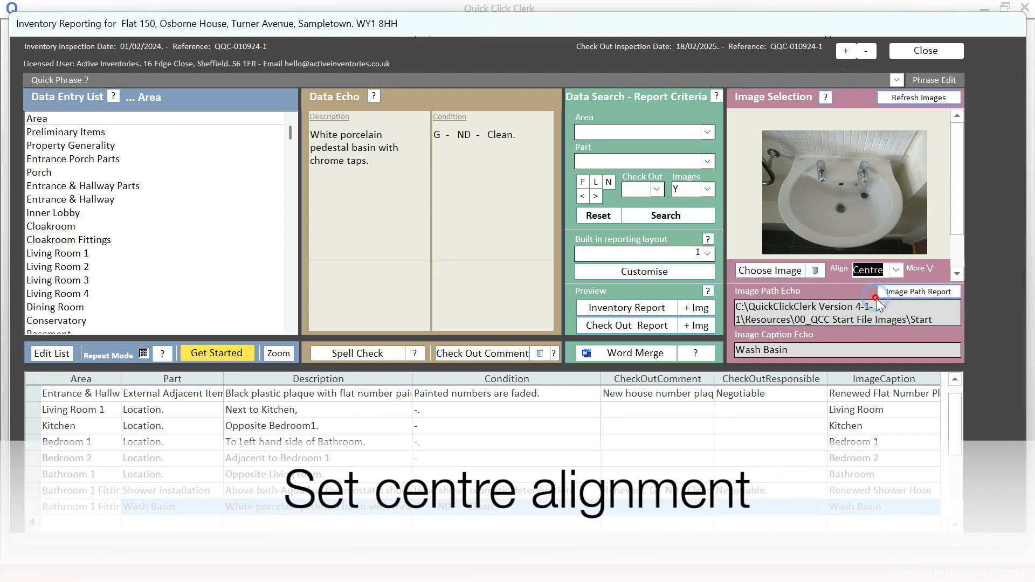
click(703, 312)
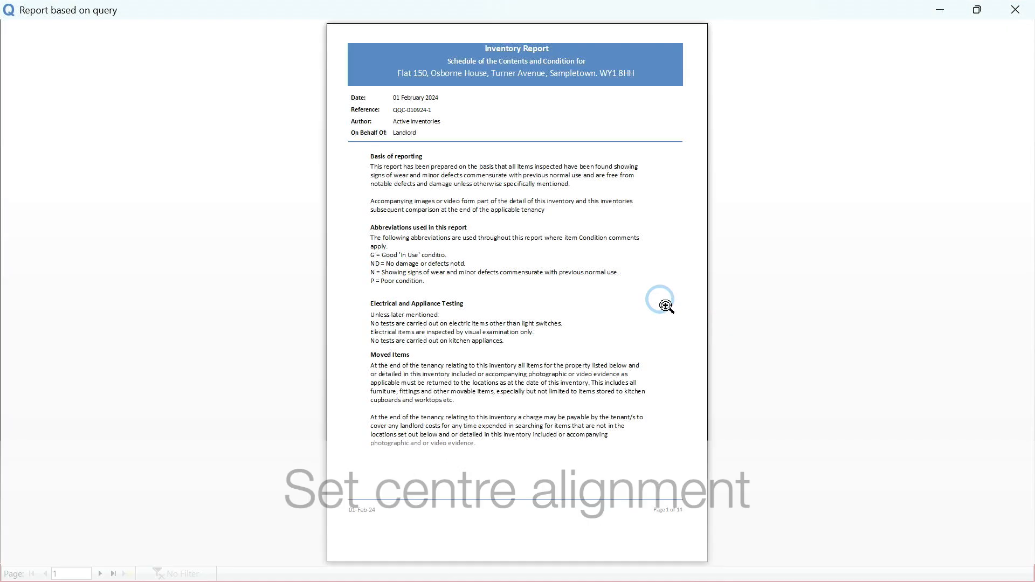
key(Page_Down)
key(Page_Down)
key(Page_Down)
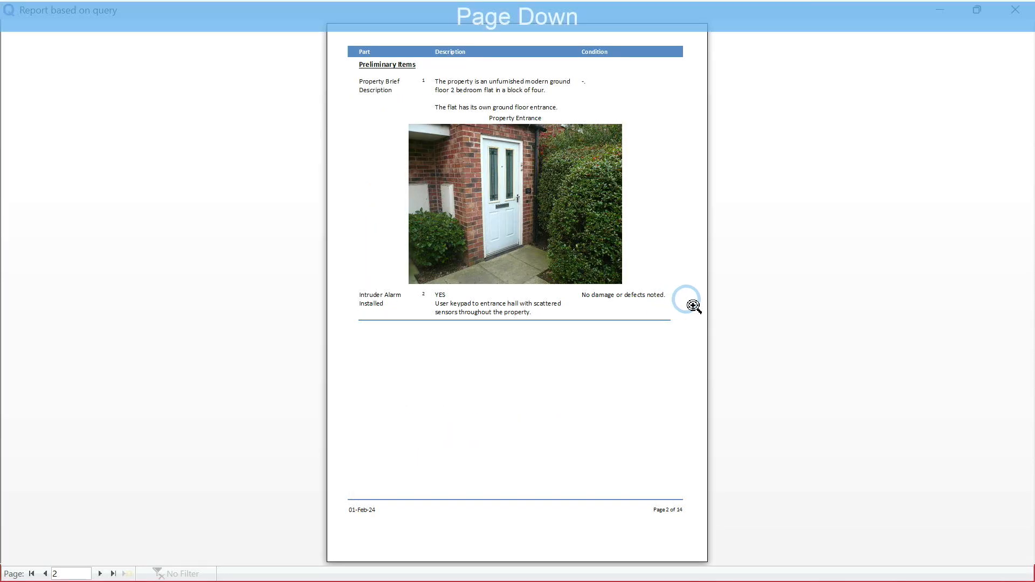
key(Page_Down)
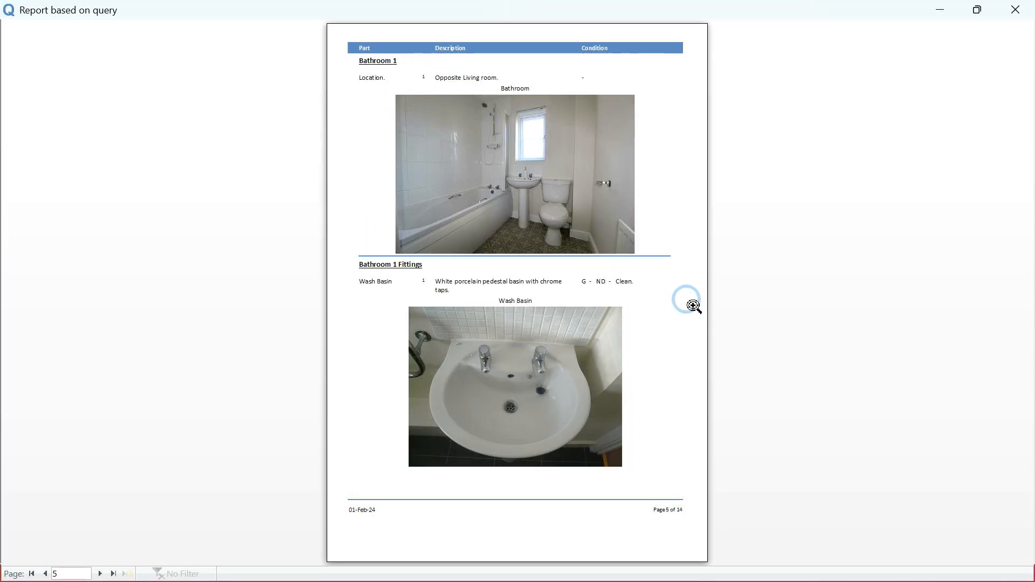
right_click(693, 306)
click(716, 348)
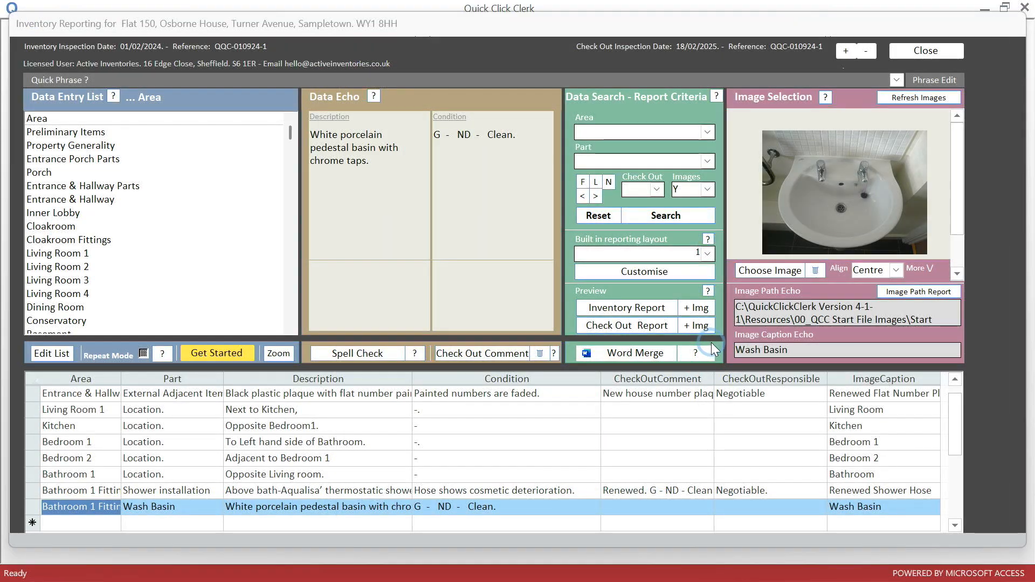
Reset the image alignment to Right and set the image size to 9000
click(896, 270)
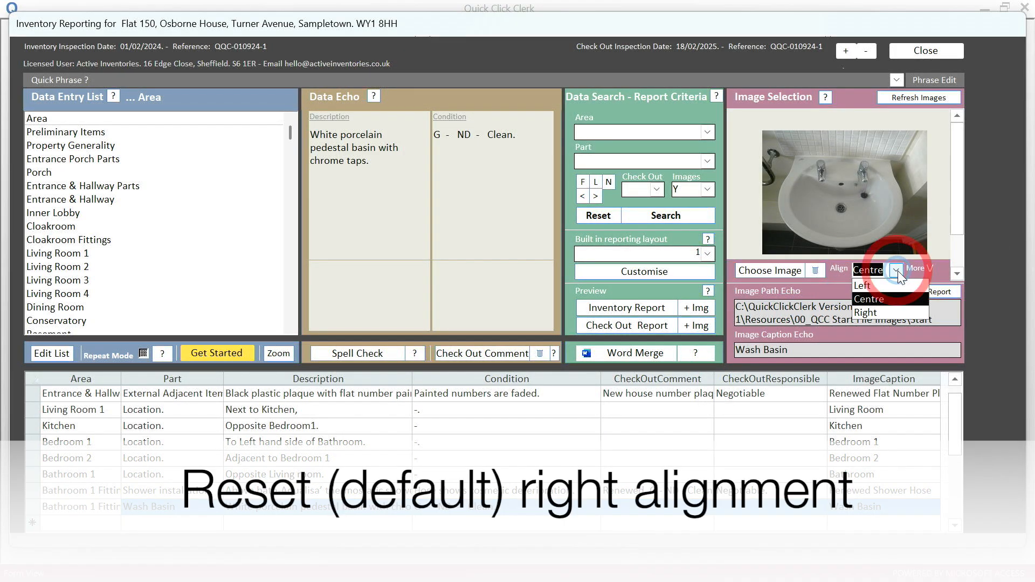
click(890, 313)
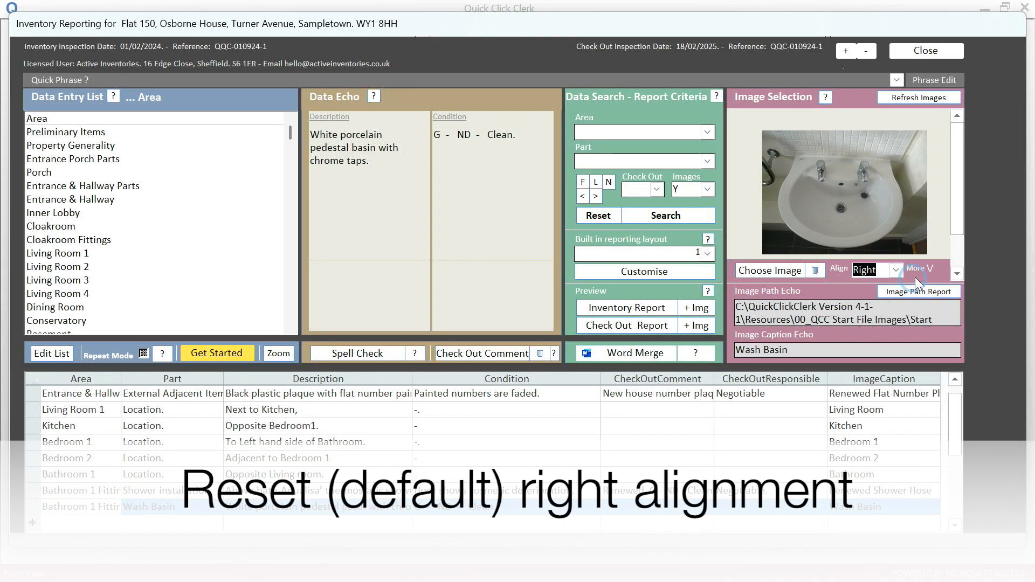
click(957, 273)
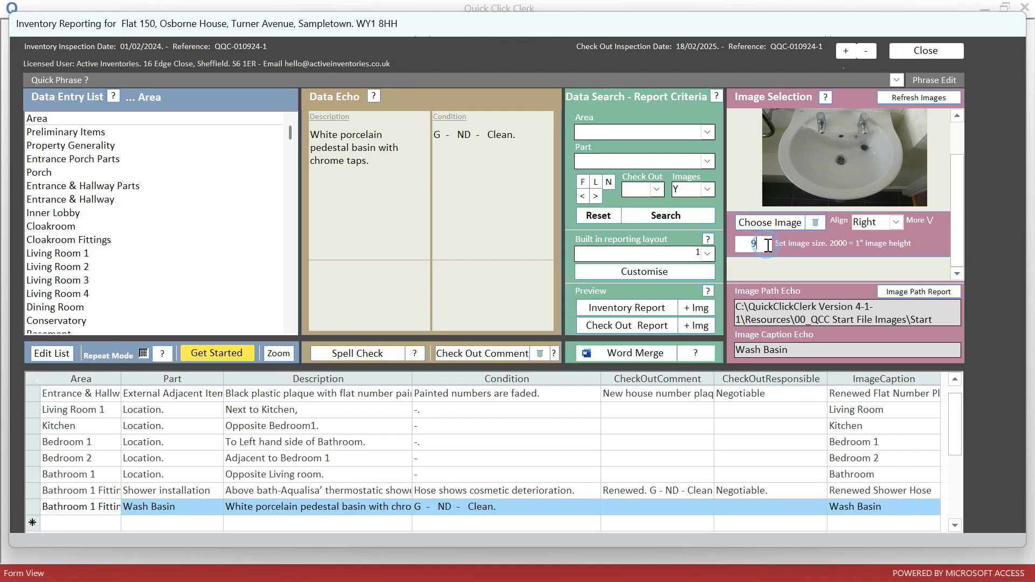
text(000)
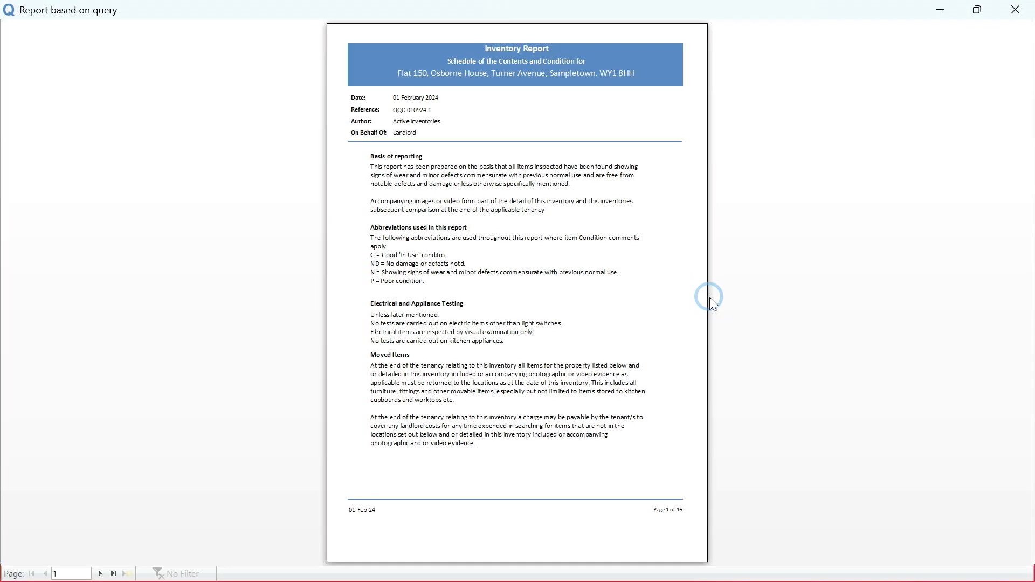
Examine the image sizes in the inventory report preview through to the Wash Basin entry on page 8, and close the preview
key(Page_Down)
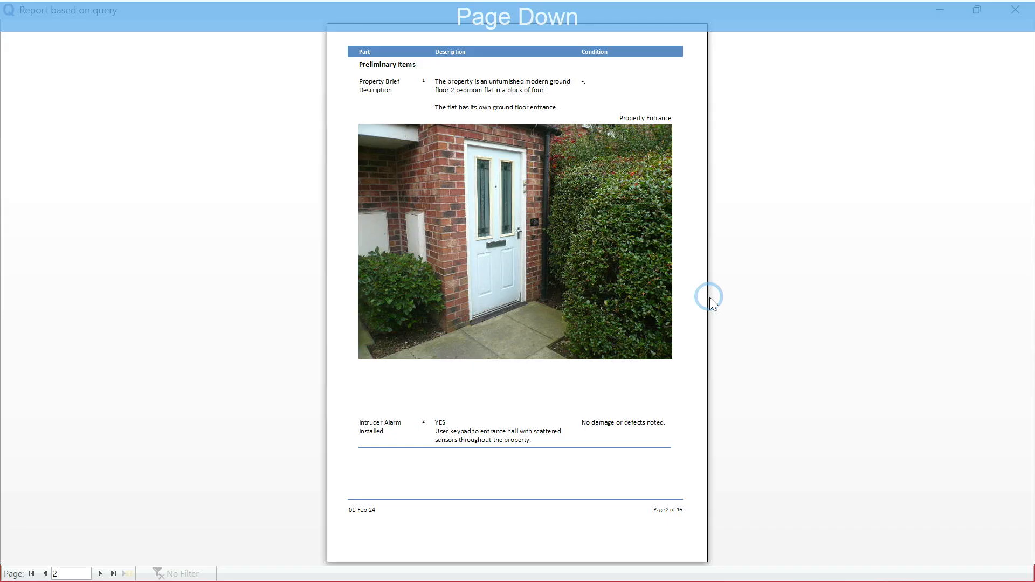
key(Page_Down)
key(Page_Down)
key(Page_Down)
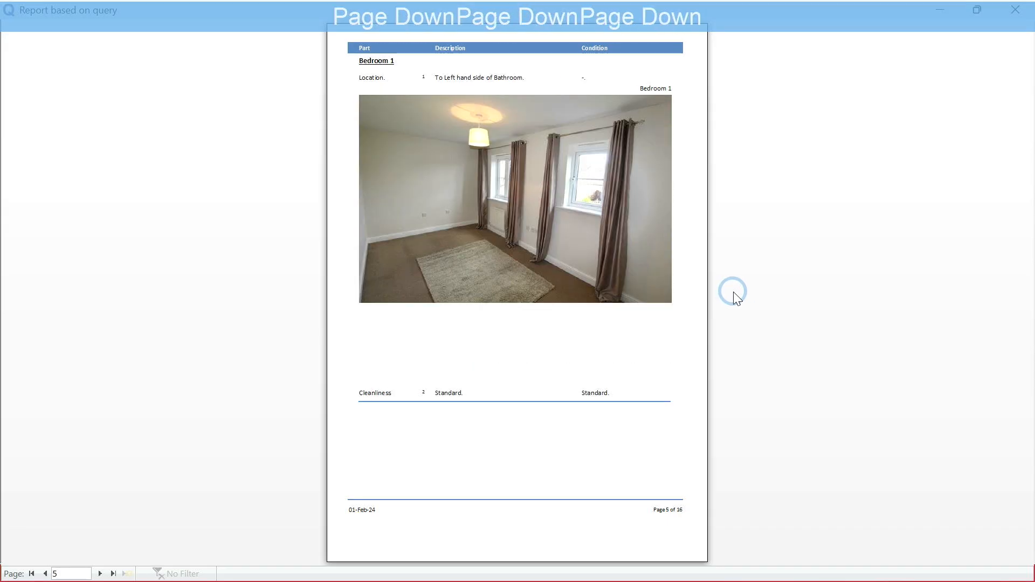
key(Page_Down)
key(Page_Down)
key(Page_Down)
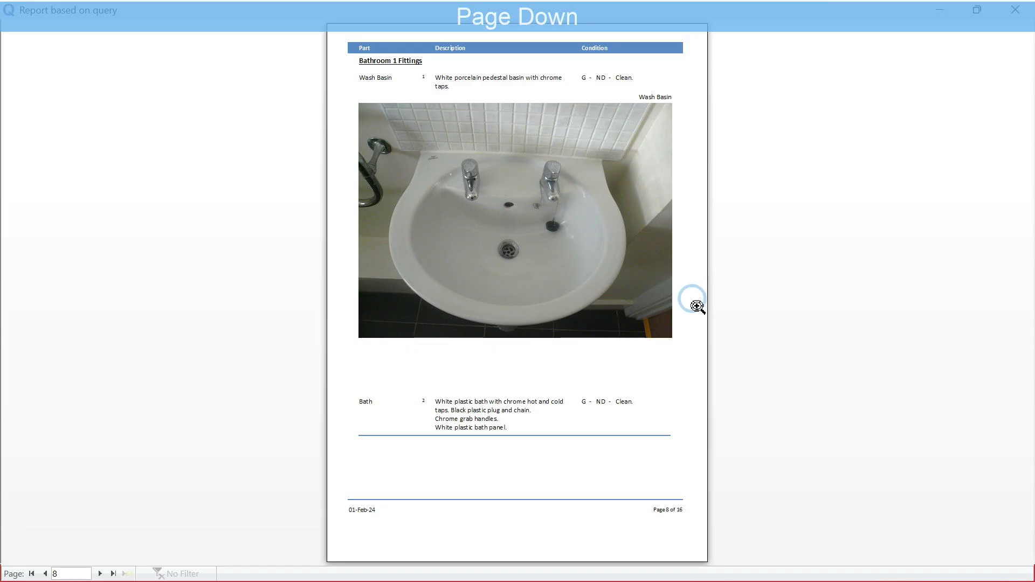
right_click(648, 326)
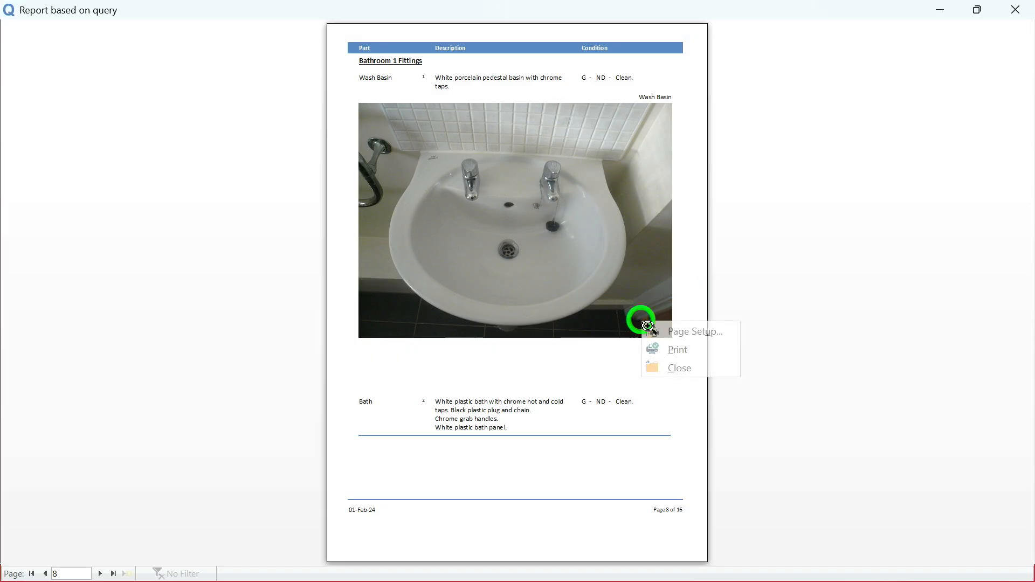
click(679, 366)
Set the image size to 2000 and check it in the inventory report preview with images through page 4, closing the preview
click(771, 247)
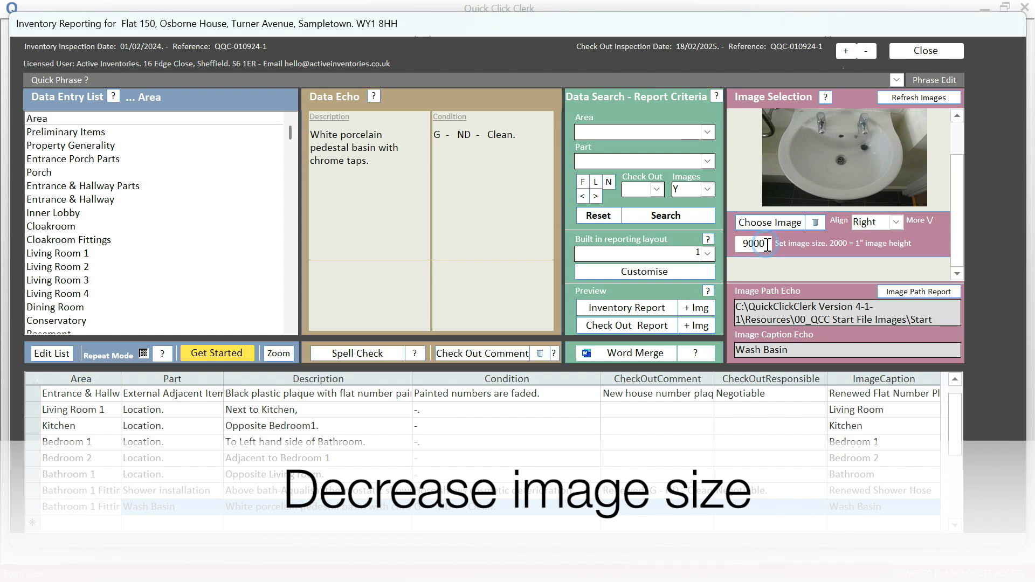
key(BackSpace)
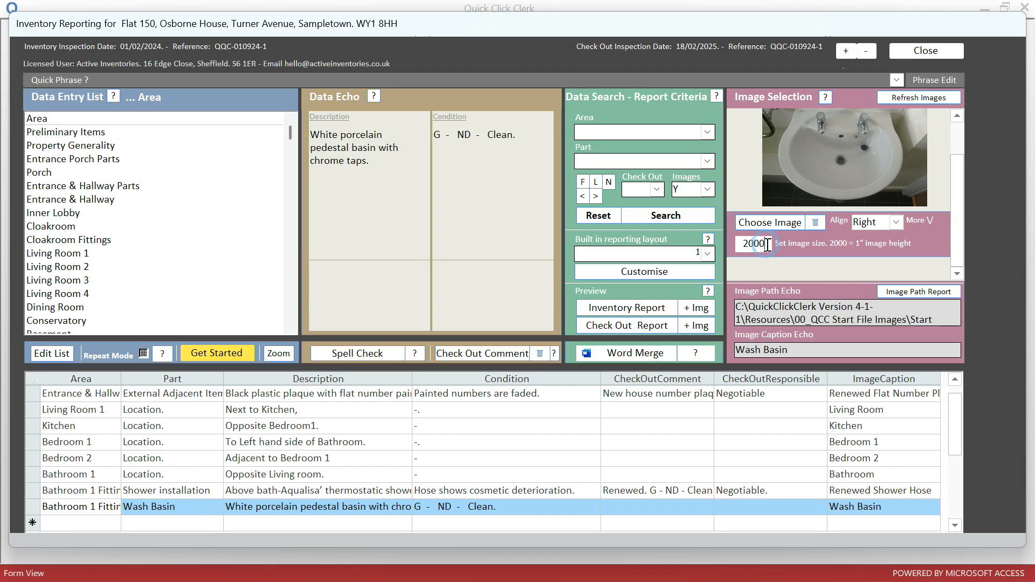
click(697, 310)
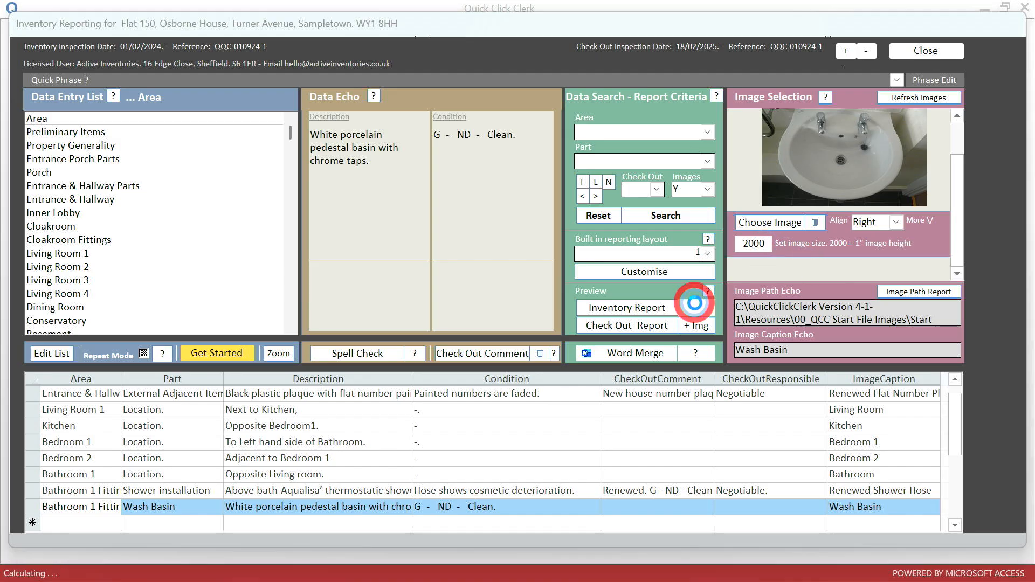
key(Page_Down)
key(Page_Down)
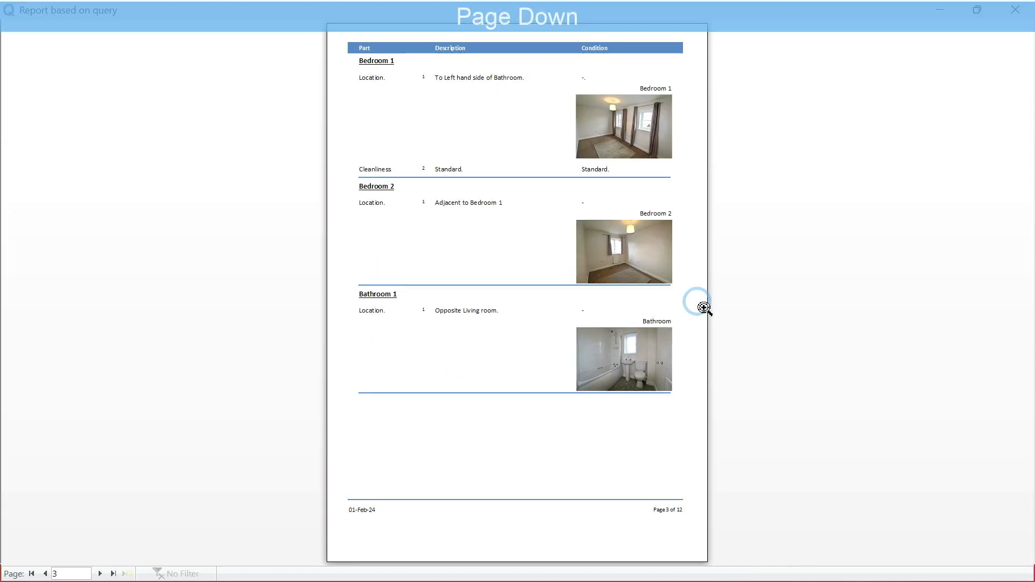
key(Page_Down)
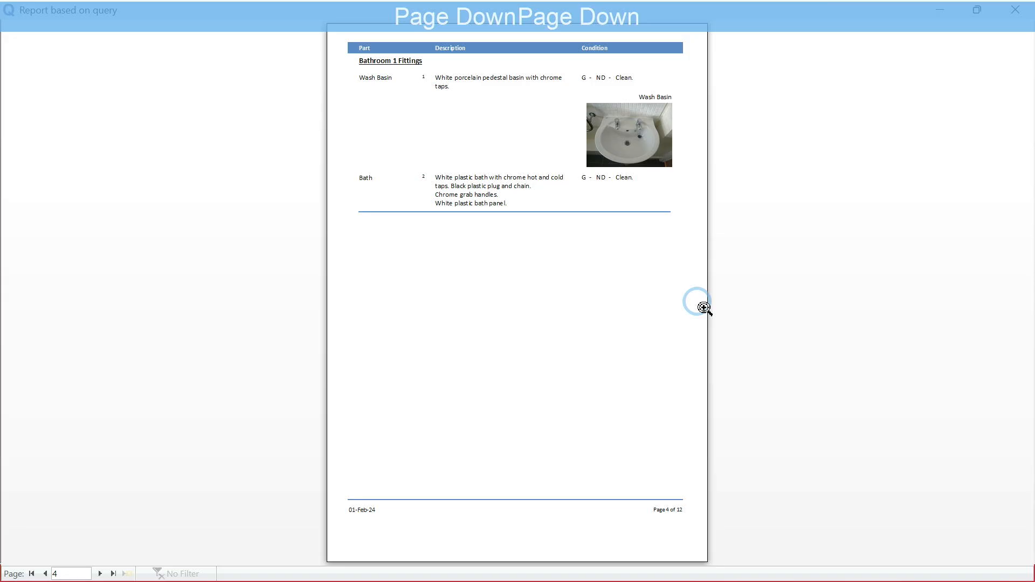
right_click(704, 308)
click(740, 355)
Reset the image size to the default 5000
click(770, 244)
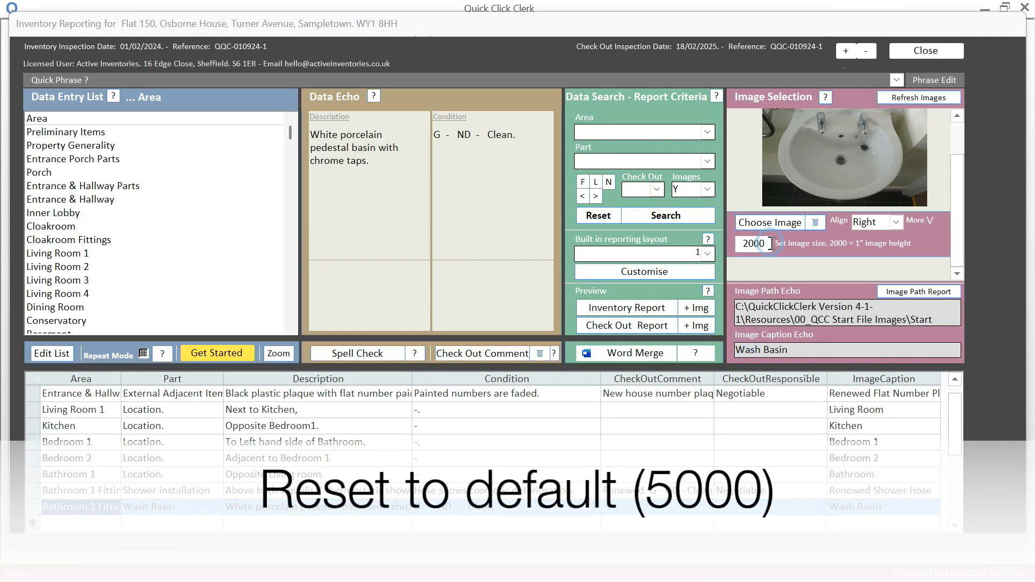
key(BackSpace)
key(BackSpace)
key(BackSpace)
key(BackSpace)
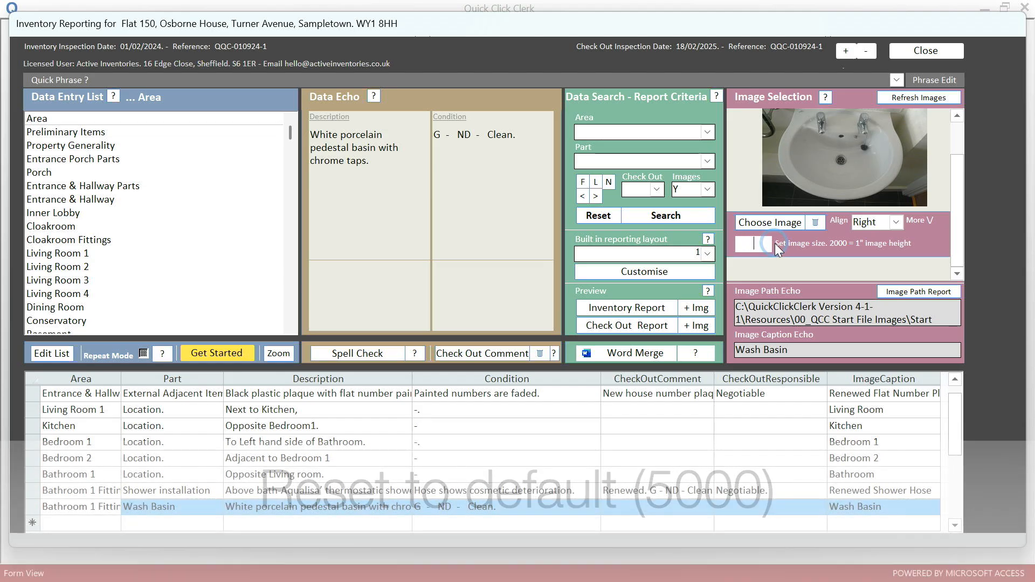
text(5000)
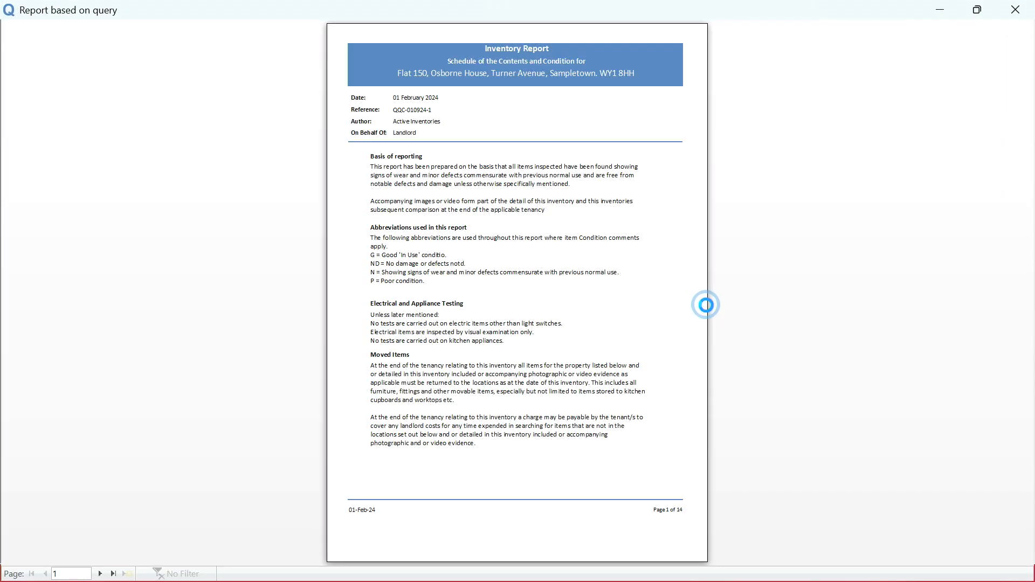
Examine the image sizes in the inventory report preview with images through page 5, and close the preview
key(Page_Down)
key(Page_Down)
key(Page_Down)
key(Page_Down)
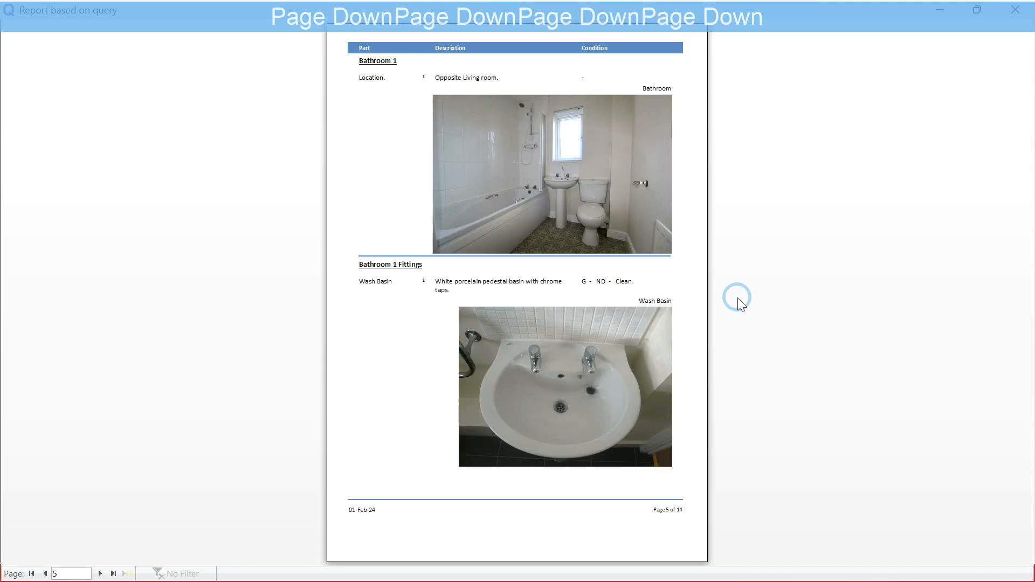
right_click(648, 323)
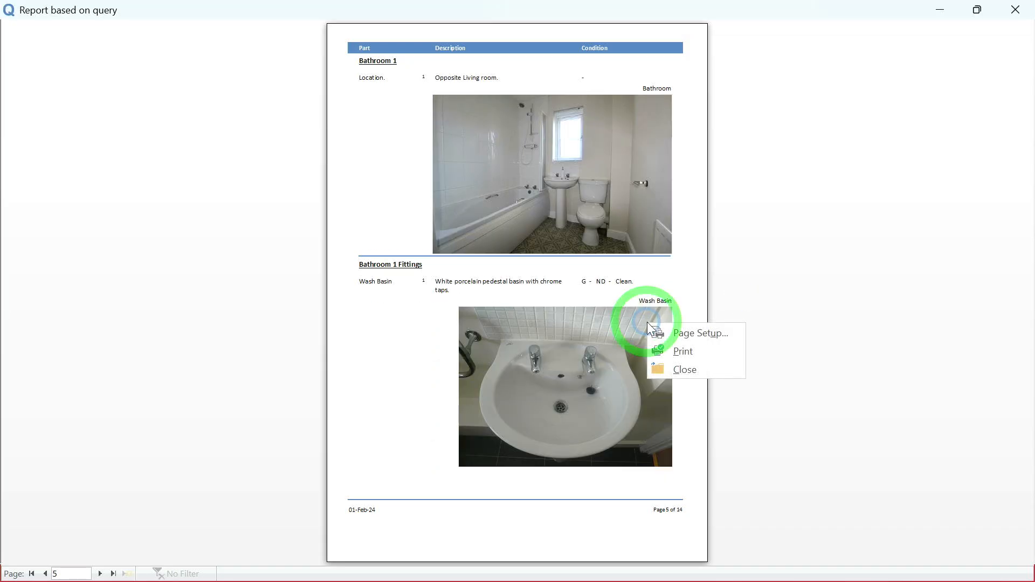
click(684, 369)
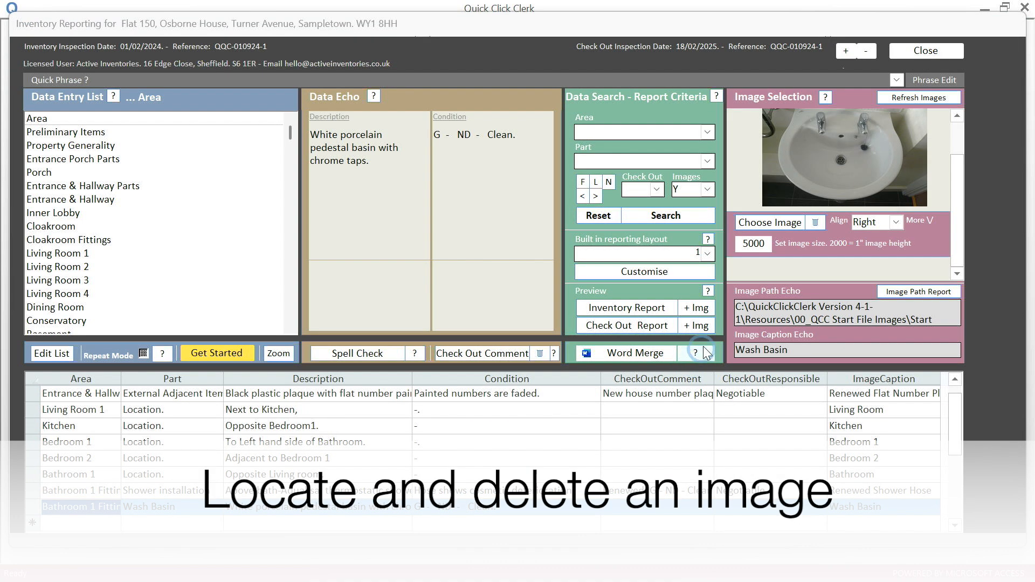
Reset the search criteria and locate the inventory entry by the Part "Wash Basin" only
click(594, 218)
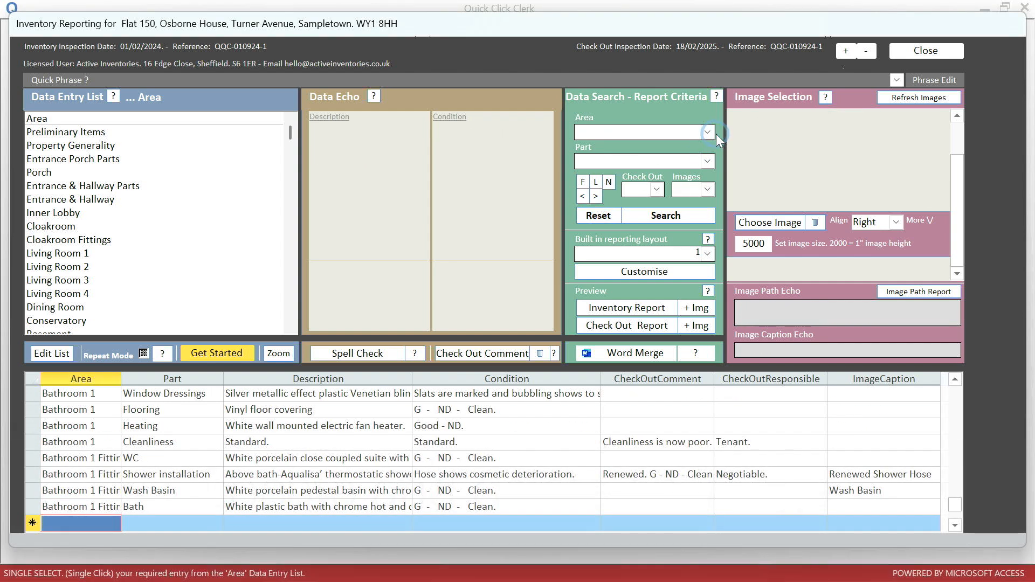
click(708, 132)
click(708, 161)
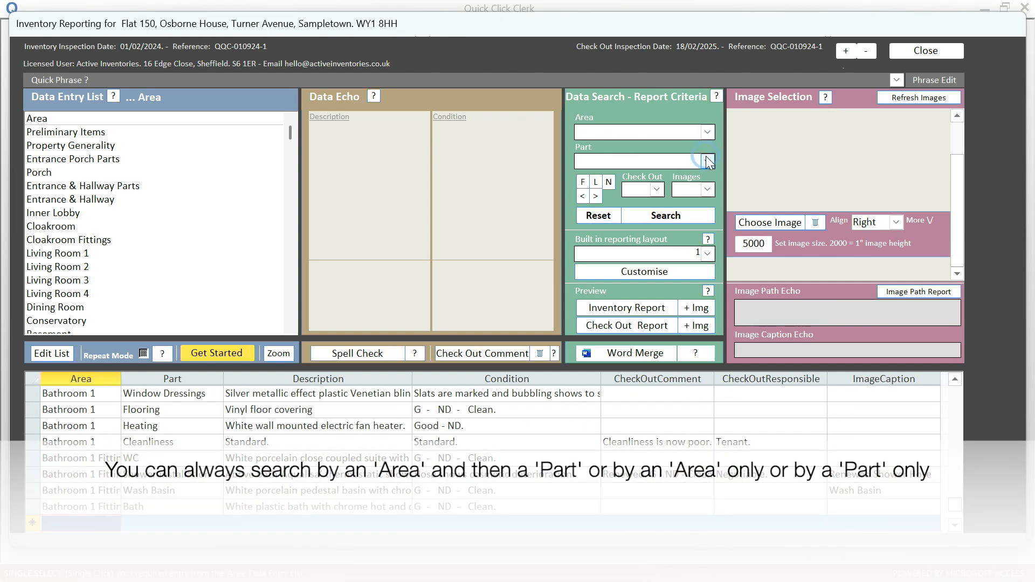
scroll(670, 203, down, 3)
scroll(661, 205, down, 6)
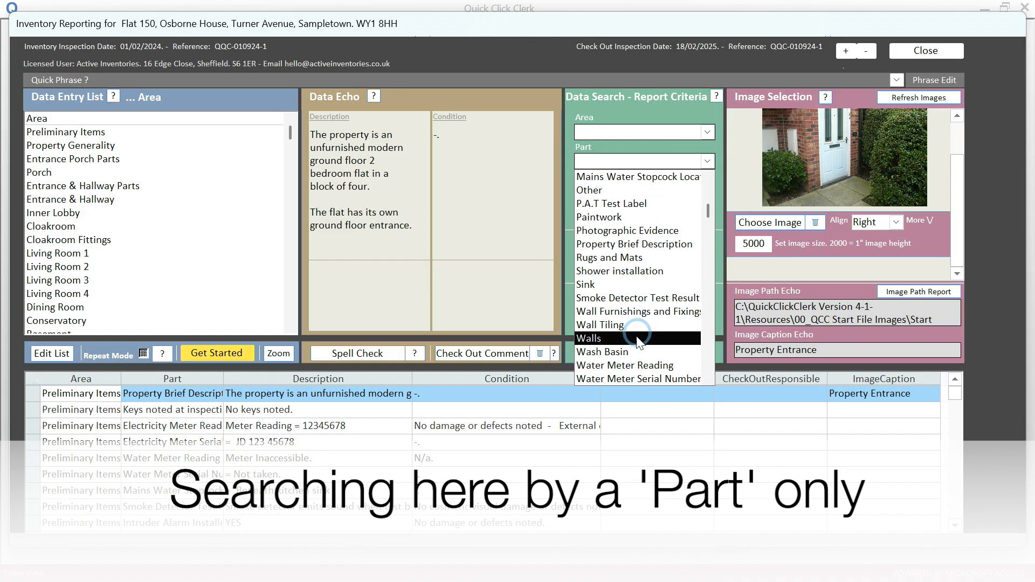
click(627, 353)
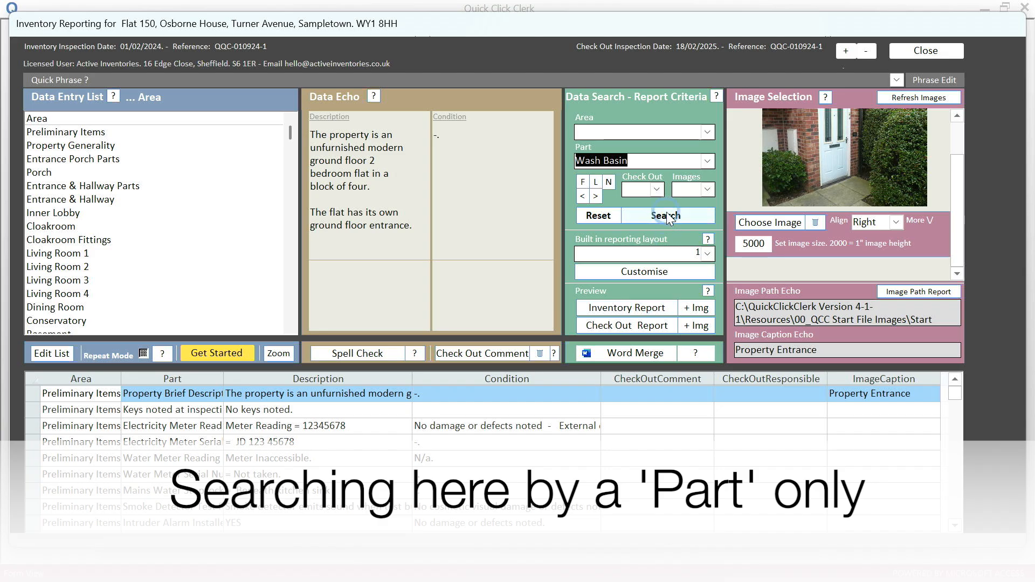
click(667, 216)
click(584, 195)
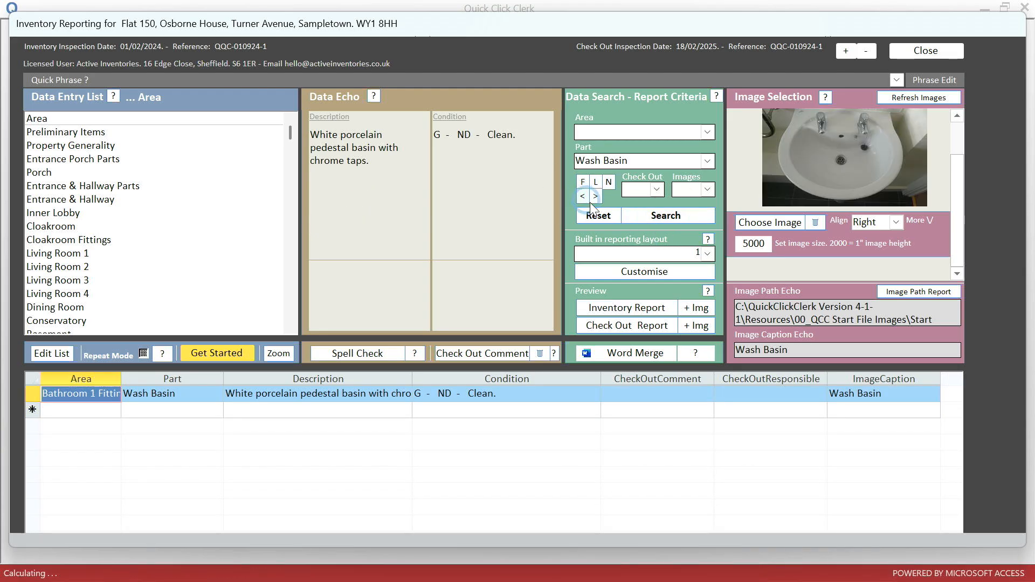
Delete the image from the Wash Basin entry and reset the search criteria
click(817, 222)
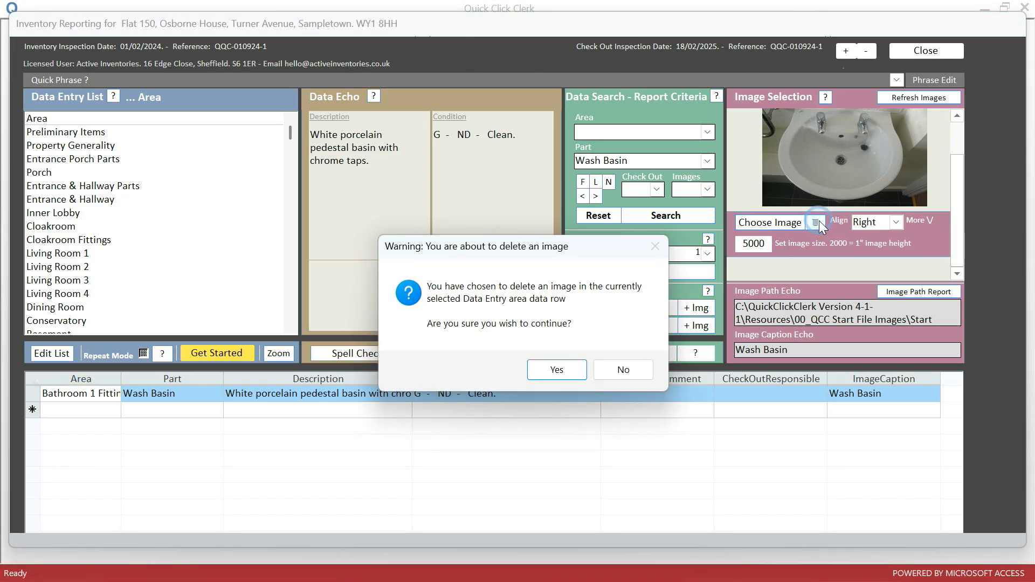
click(568, 370)
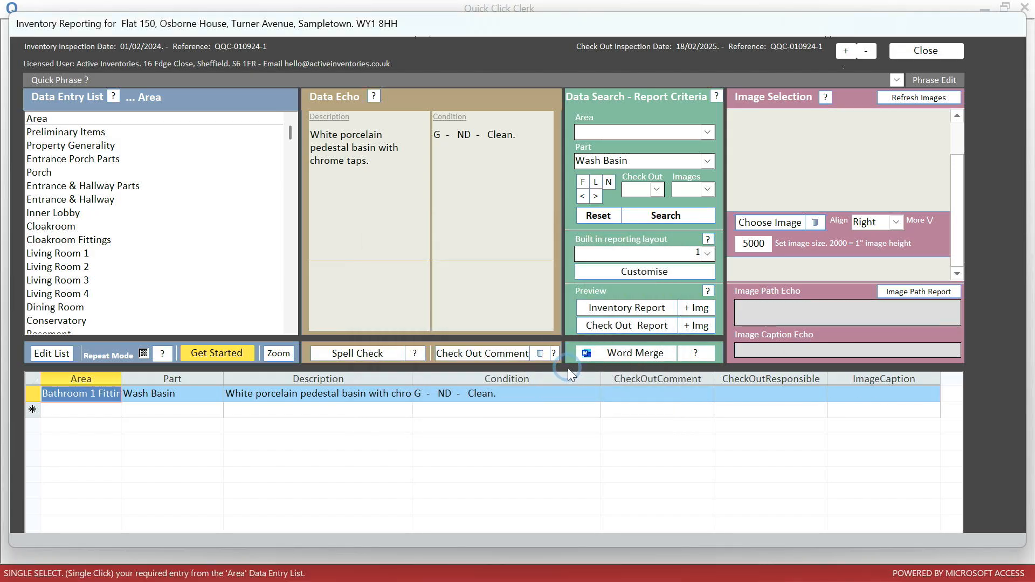
click(599, 215)
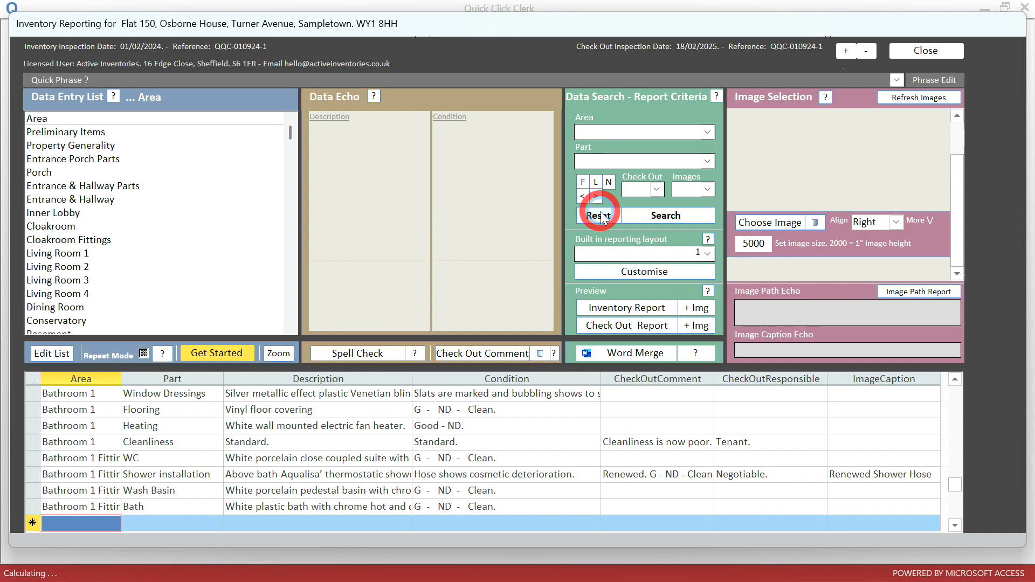
click(519, 214)
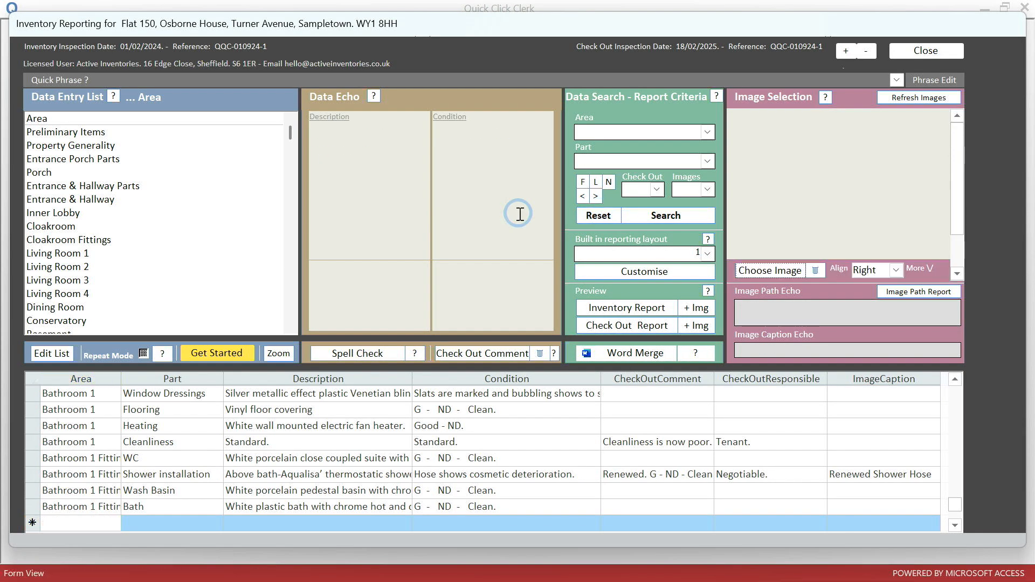
Review the Image Path Report through to its last listed image and close it, and refresh all images
click(692, 271)
click(909, 290)
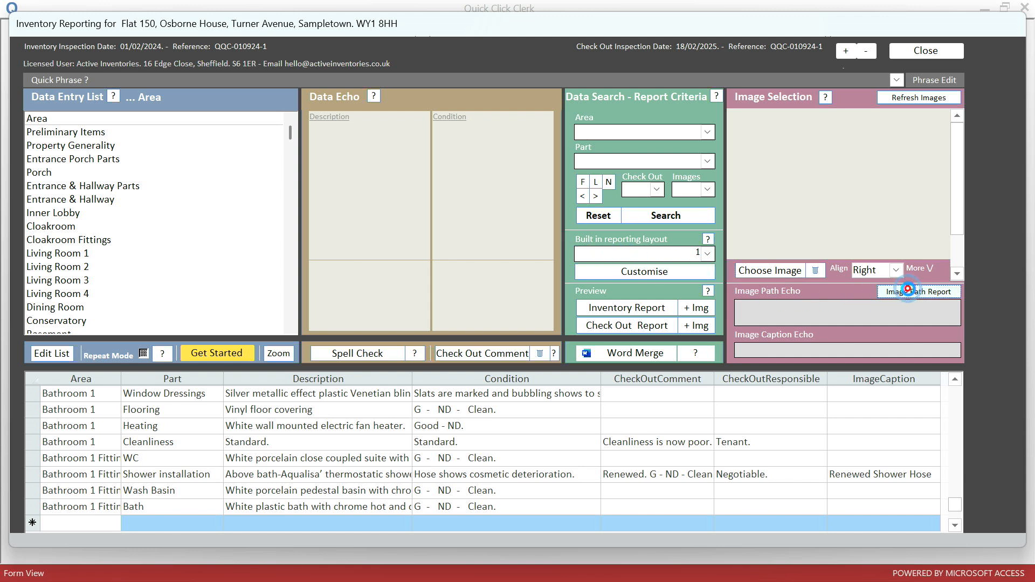
click(599, 54)
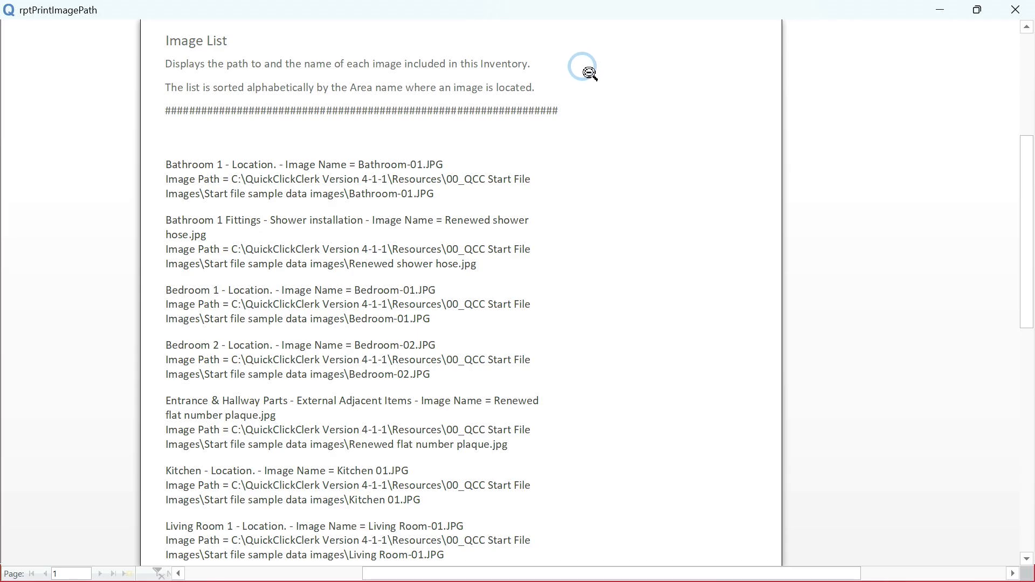
scroll(589, 72, down, 1)
scroll(590, 74, down, 4)
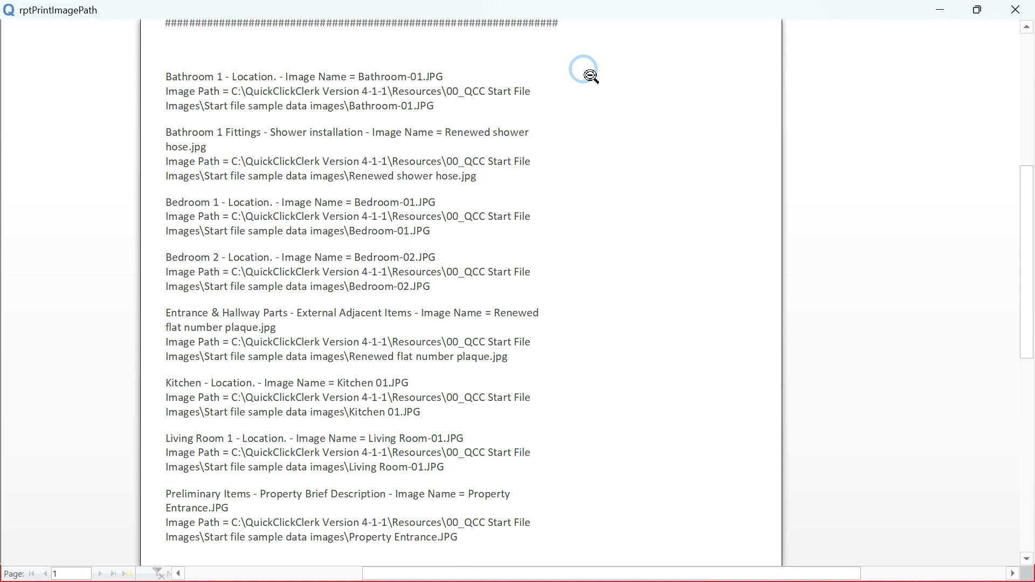
scroll(590, 77, down, 3)
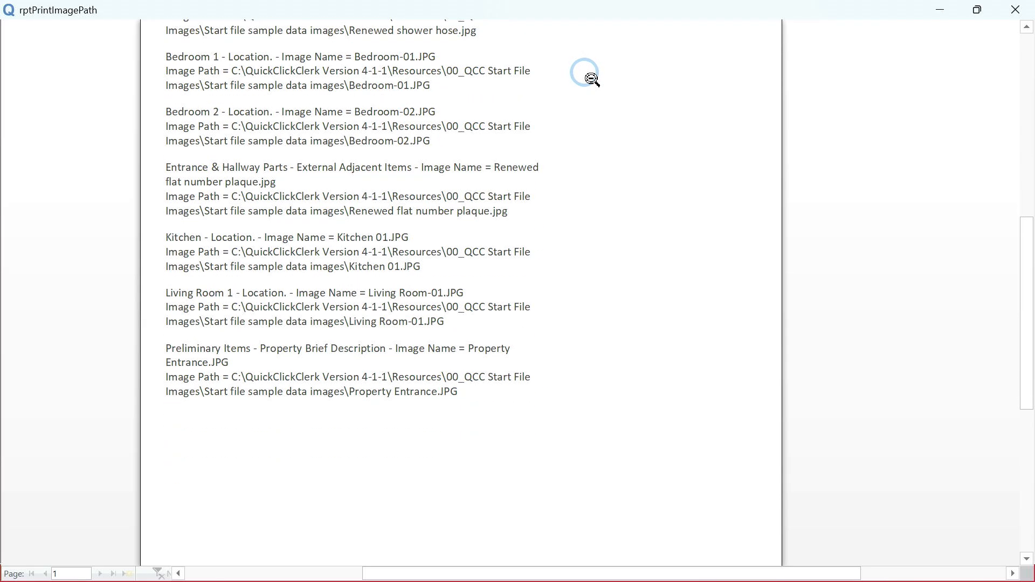
right_click(588, 75)
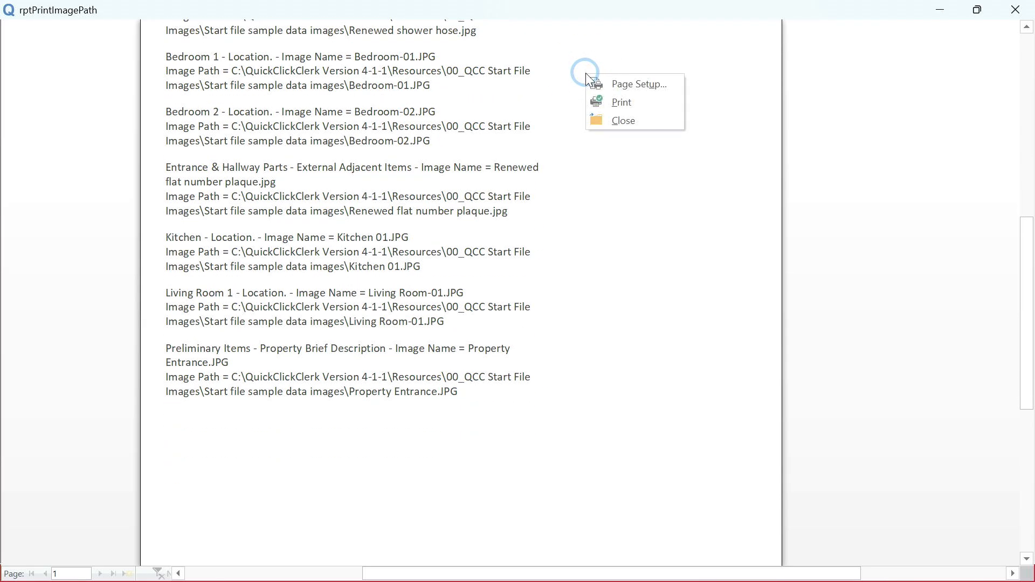
click(624, 121)
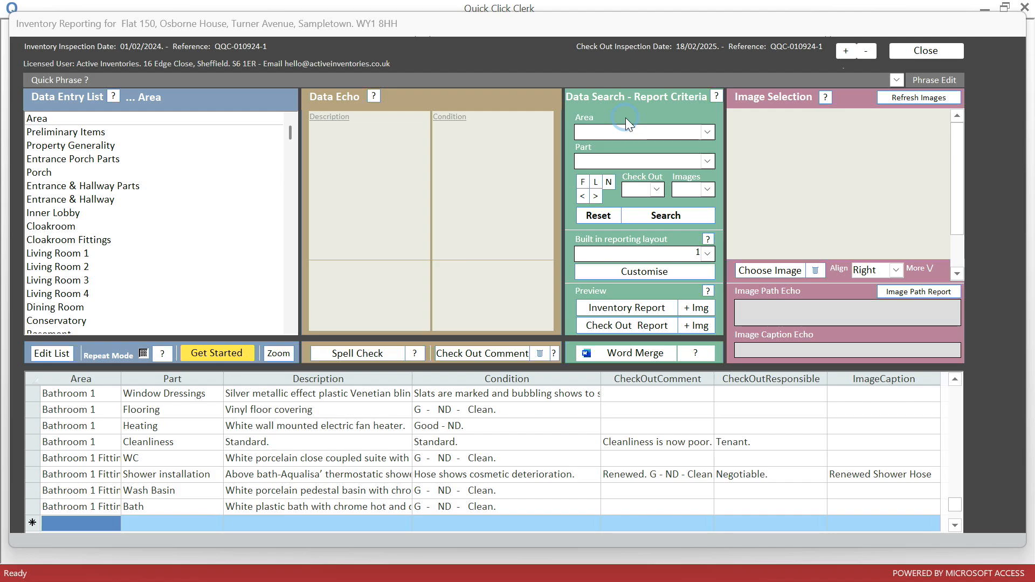
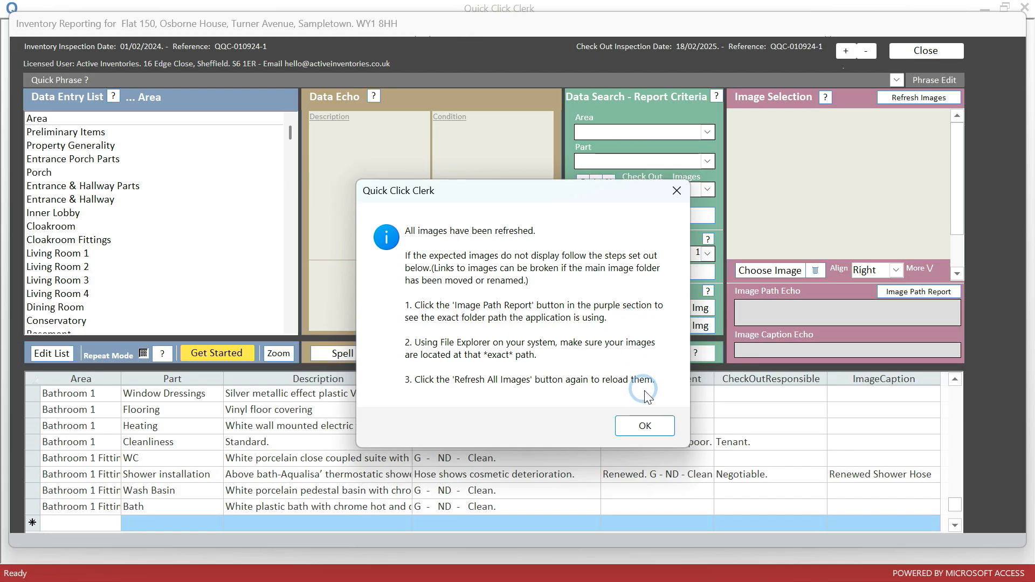
click(646, 427)
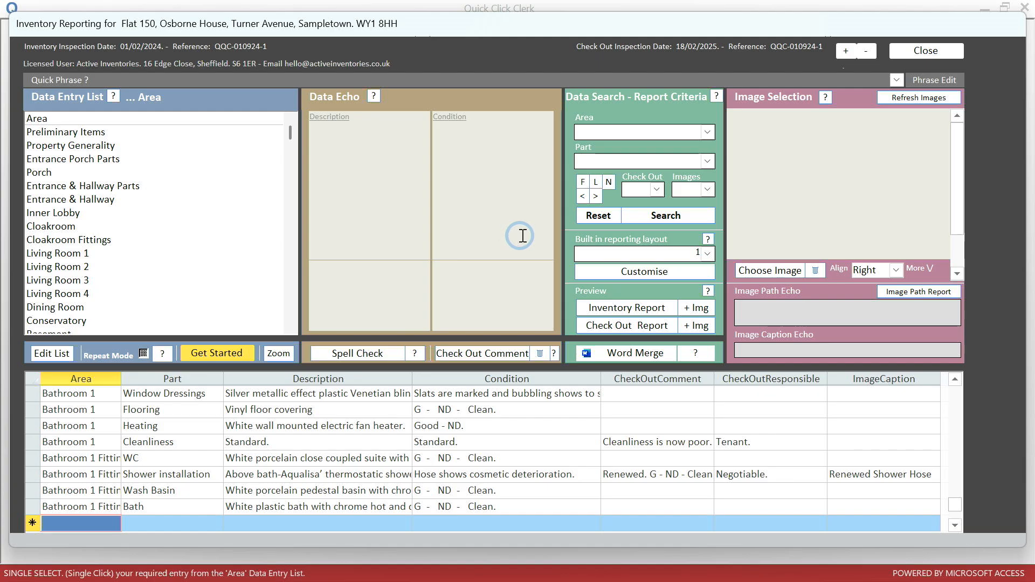
Reset the search criteria and locate the entry with Area "Bathroom 1 Fittings" and Part "Wash Basin"
click(600, 216)
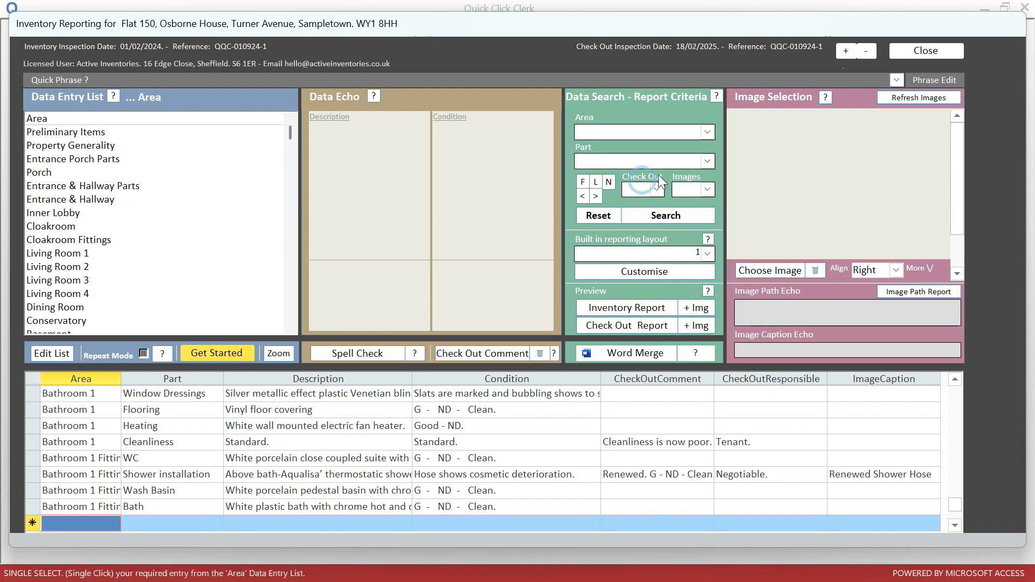
click(707, 135)
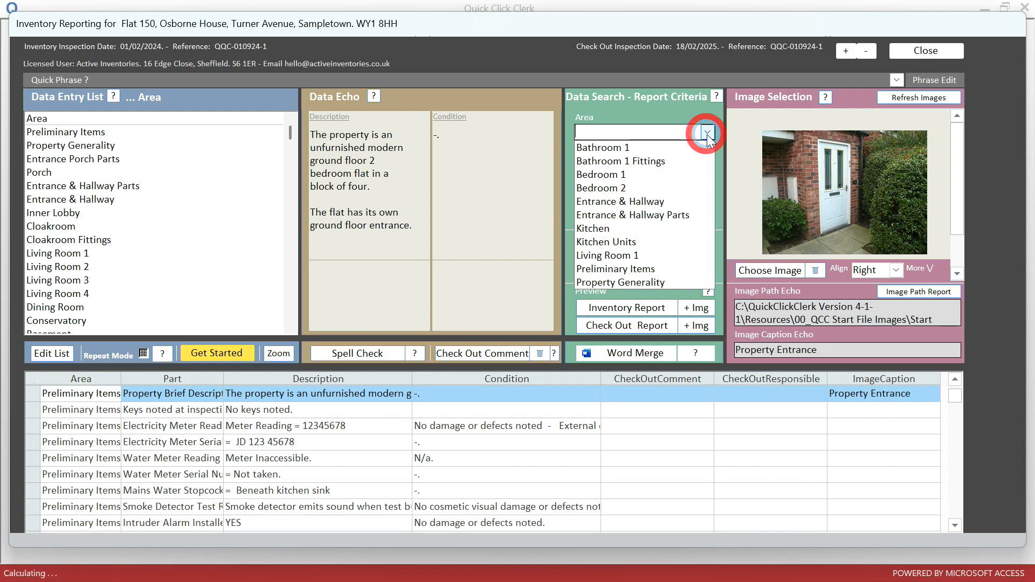
click(688, 162)
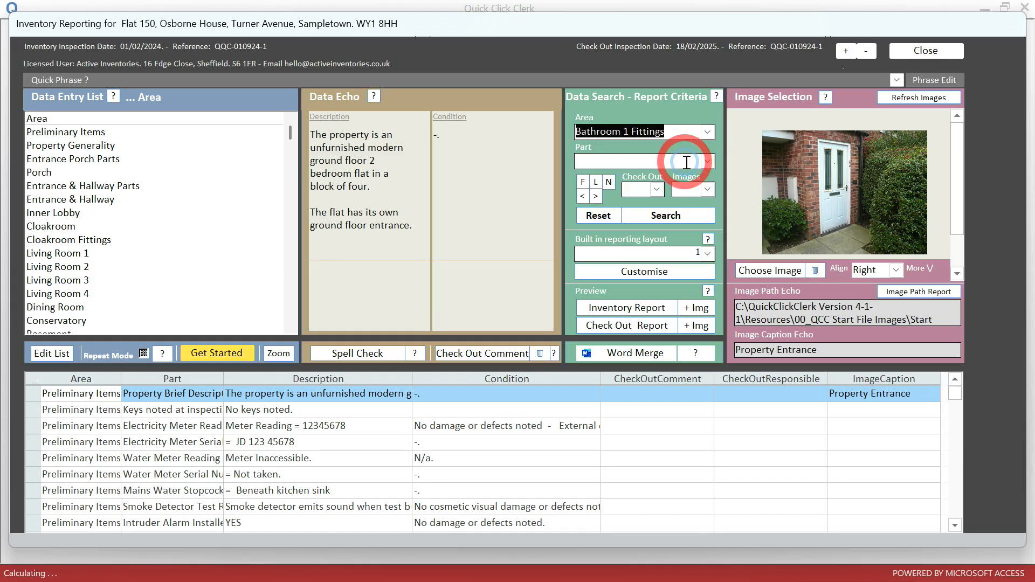
click(707, 161)
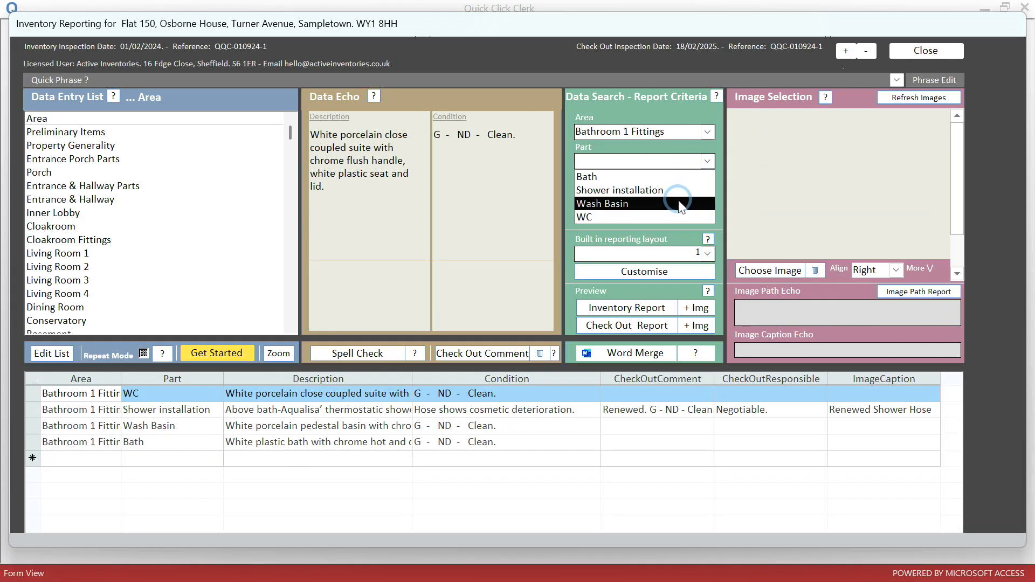
click(675, 202)
click(677, 215)
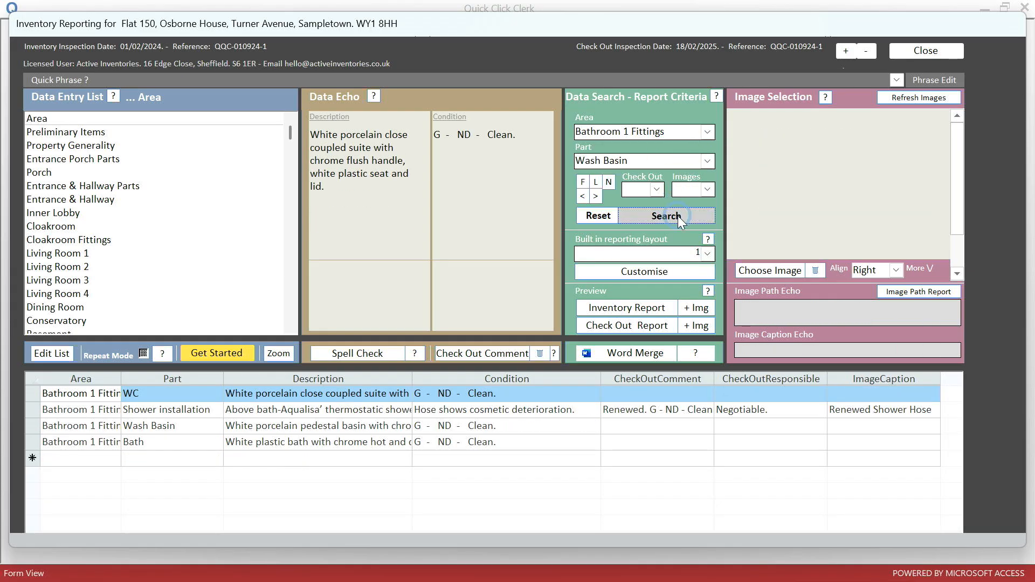
click(582, 196)
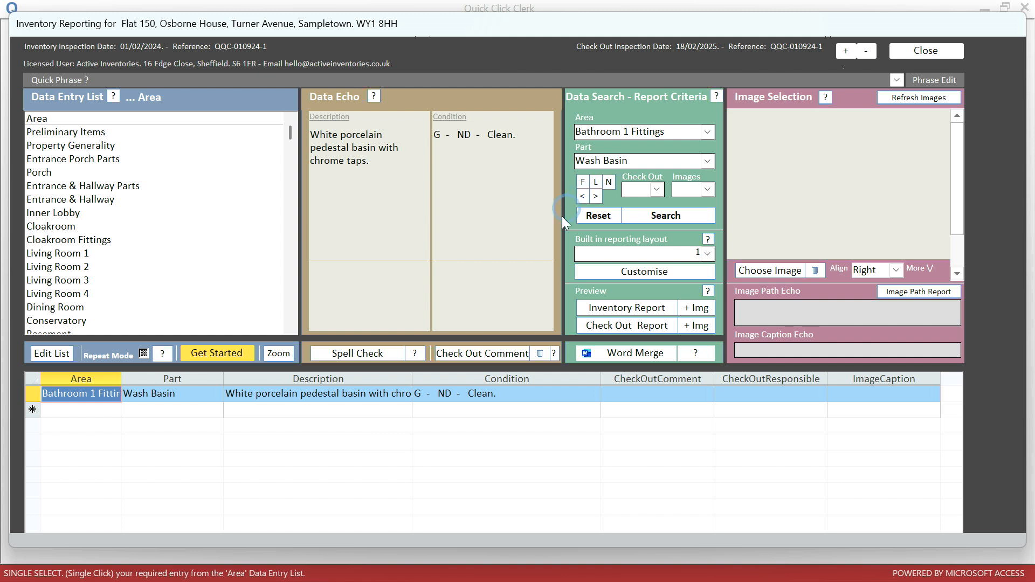
Add the check-out comment "Hairline crack now showing to wash basin." to the Wash Basin entry with responsibility Negotiable, and save it
click(486, 355)
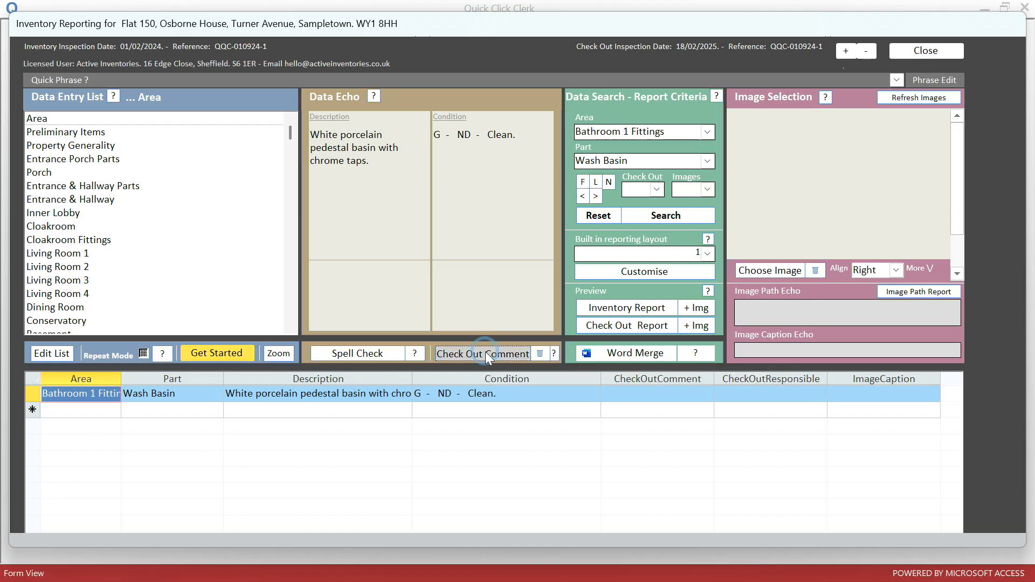
click(410, 194)
text(H)
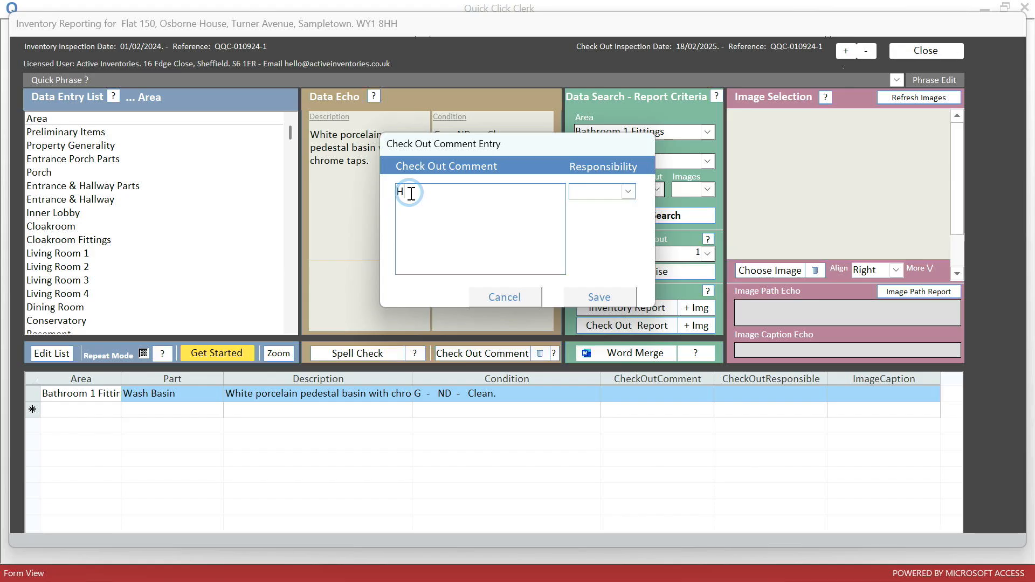
text(airline crack now sho)
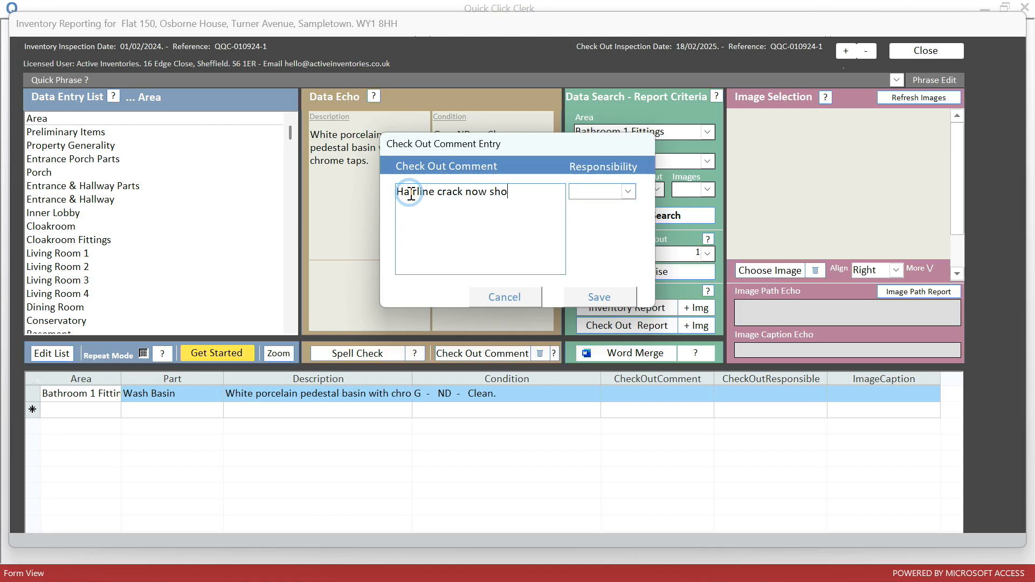
text(wing to wash)
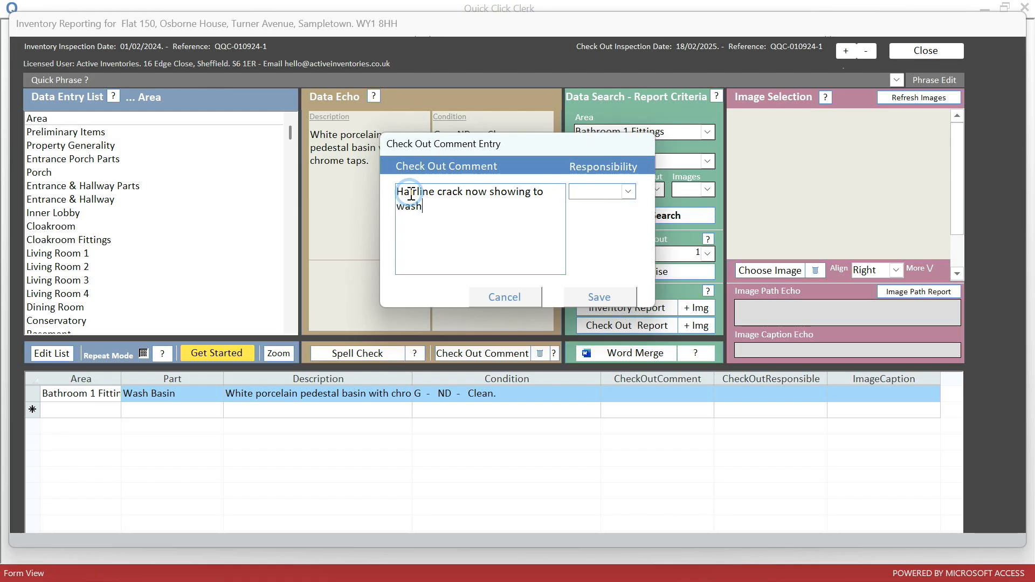
text( basin)
click(620, 198)
click(629, 192)
click(611, 268)
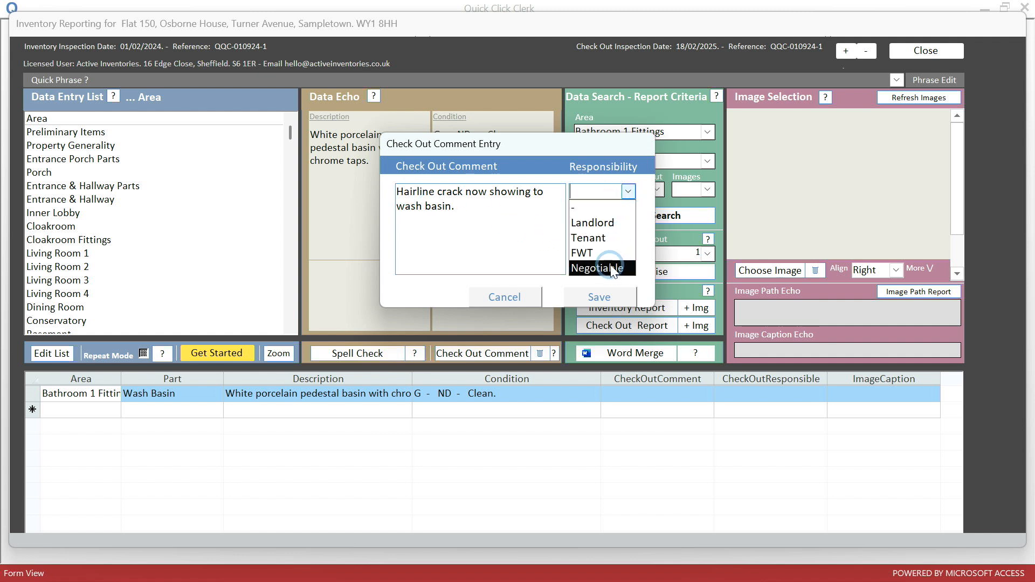
click(594, 295)
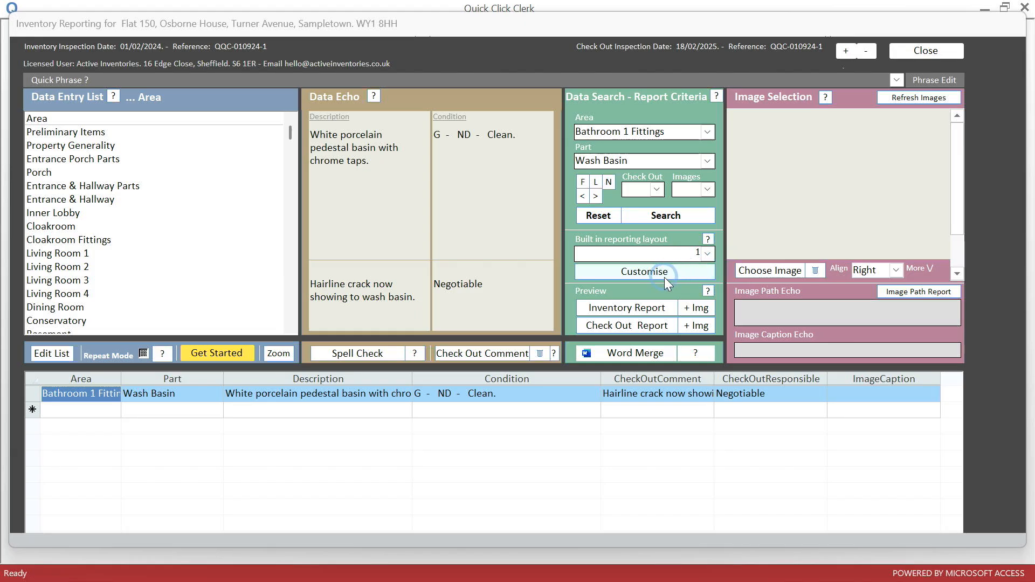
Attach the image Wash Basin.JPG to the Wash Basin entry with the caption "Hairline crack to wash basin"
click(749, 271)
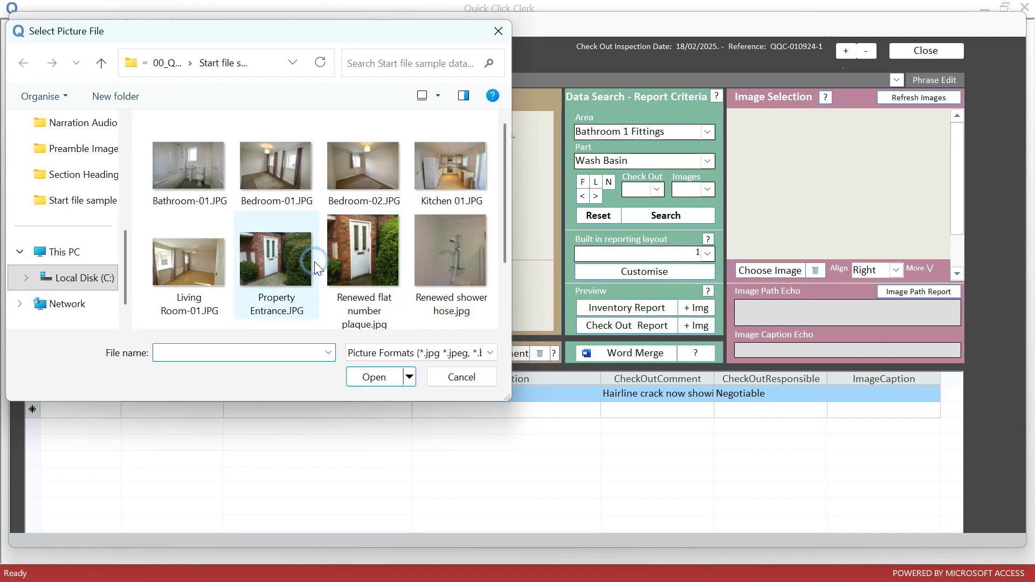
scroll(317, 268, down, 2)
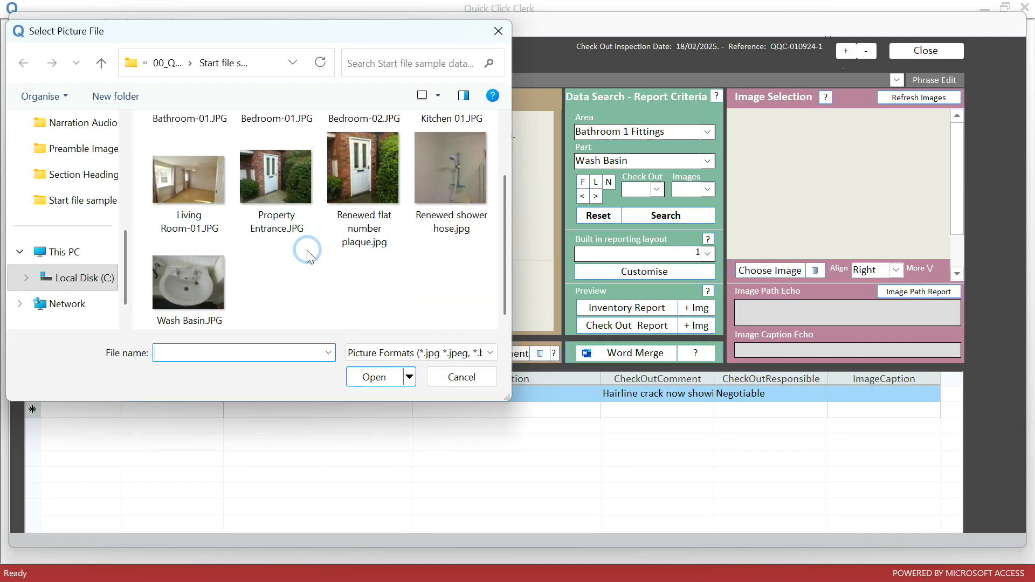
double_click(195, 277)
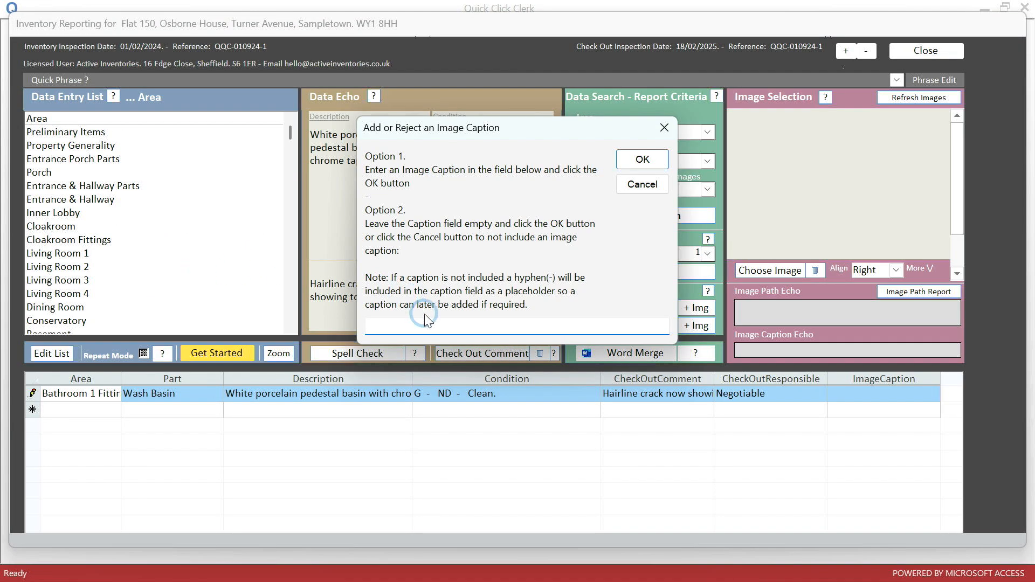
text(Hairline crack to wash basin)
click(632, 158)
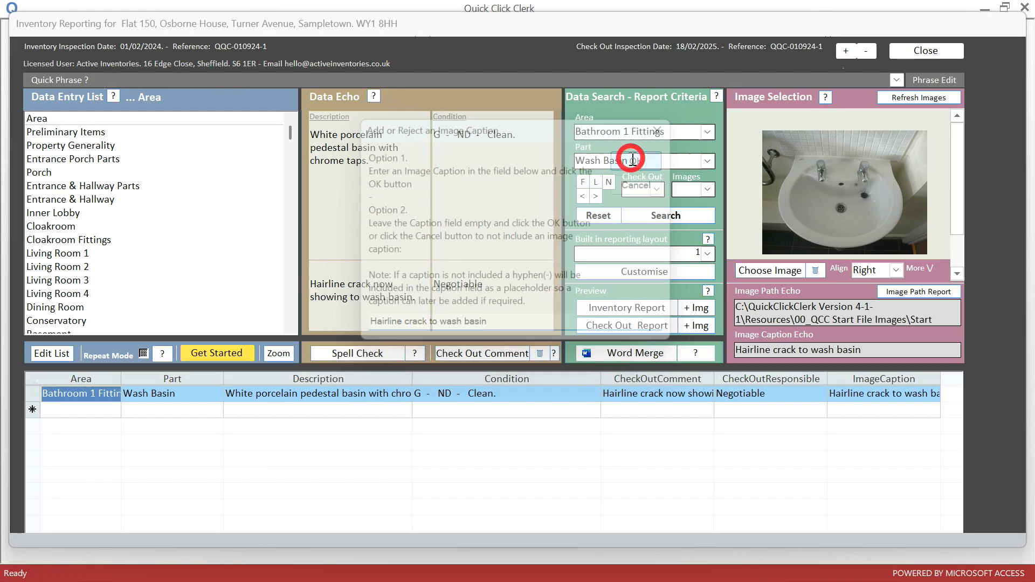
Reset the search criteria and search for only the entries with Check Out set to Y
click(606, 215)
click(659, 187)
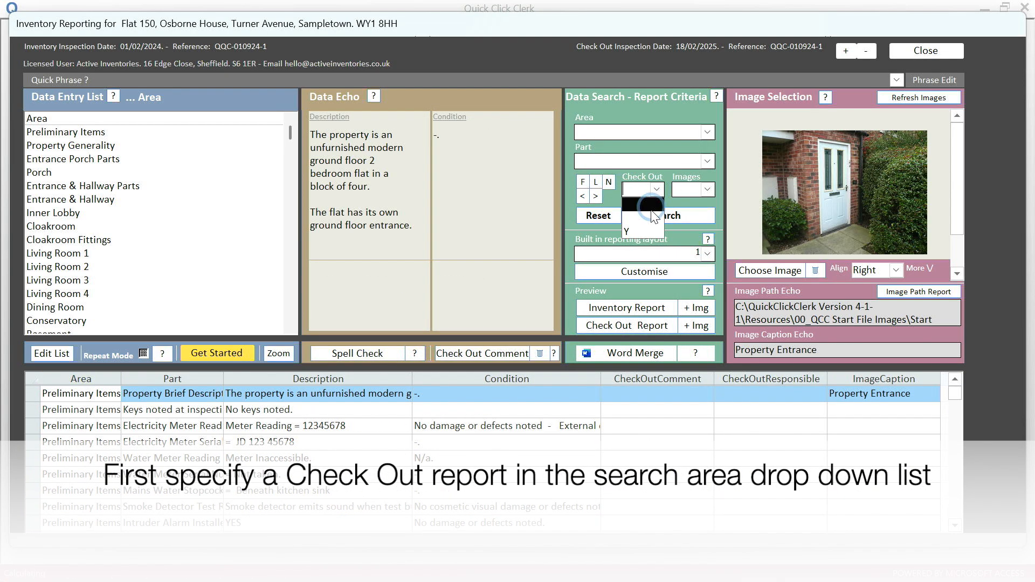
click(638, 228)
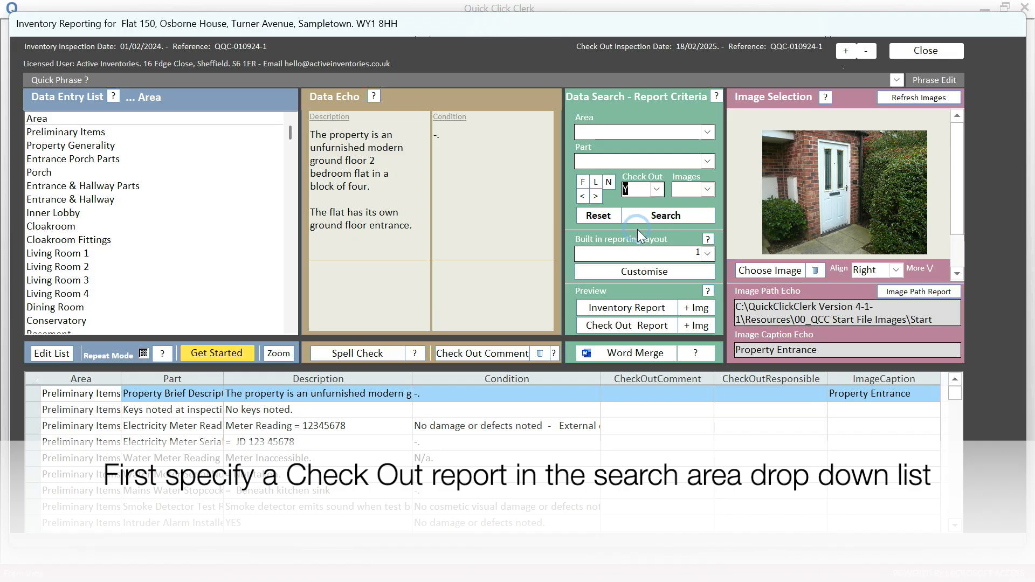
click(655, 217)
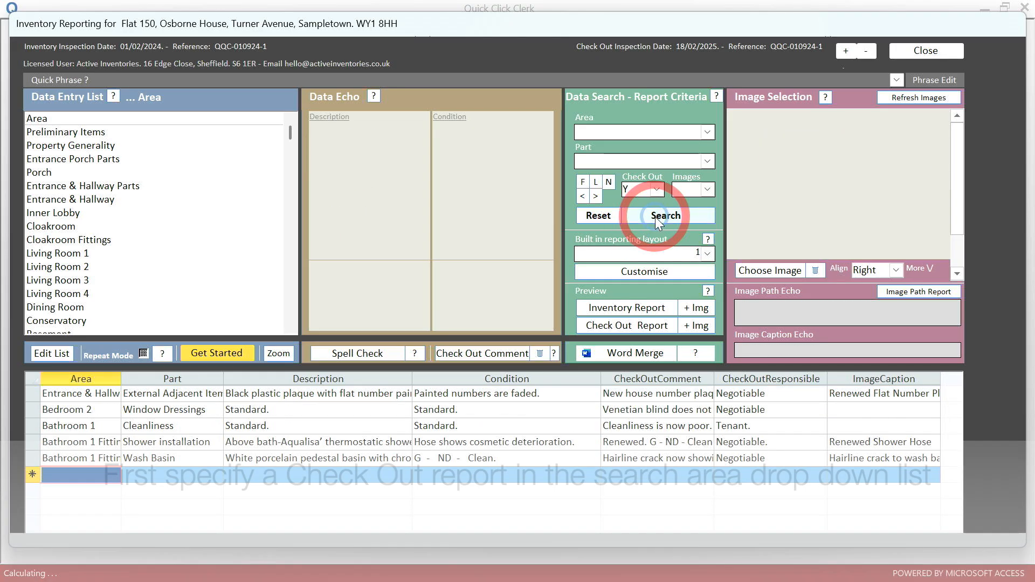
Preview the Check Out Report with images, examine its pages through to the Wash Basin entry, and close the preview
click(697, 325)
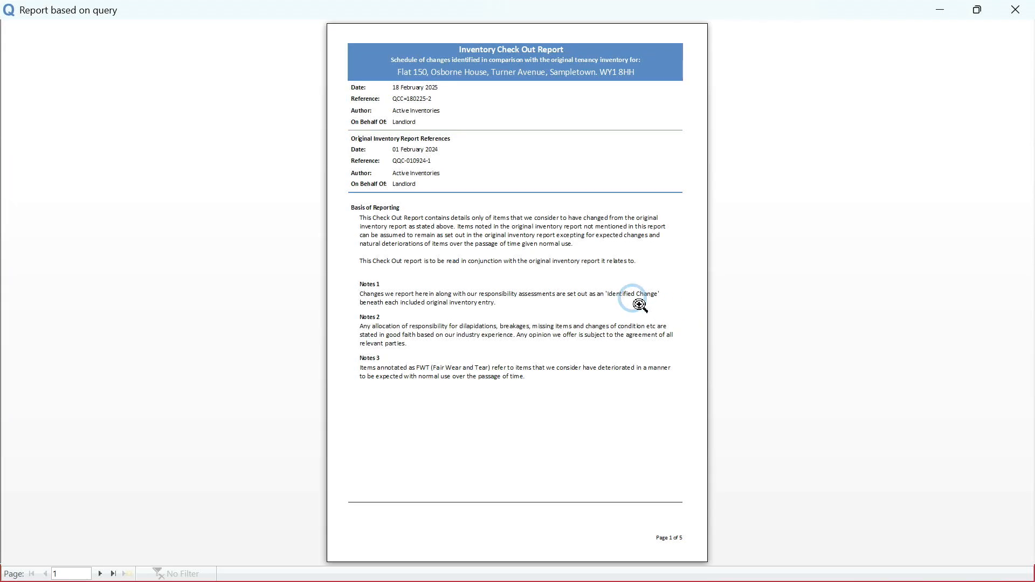
key(Page_Down)
key(Page_Down)
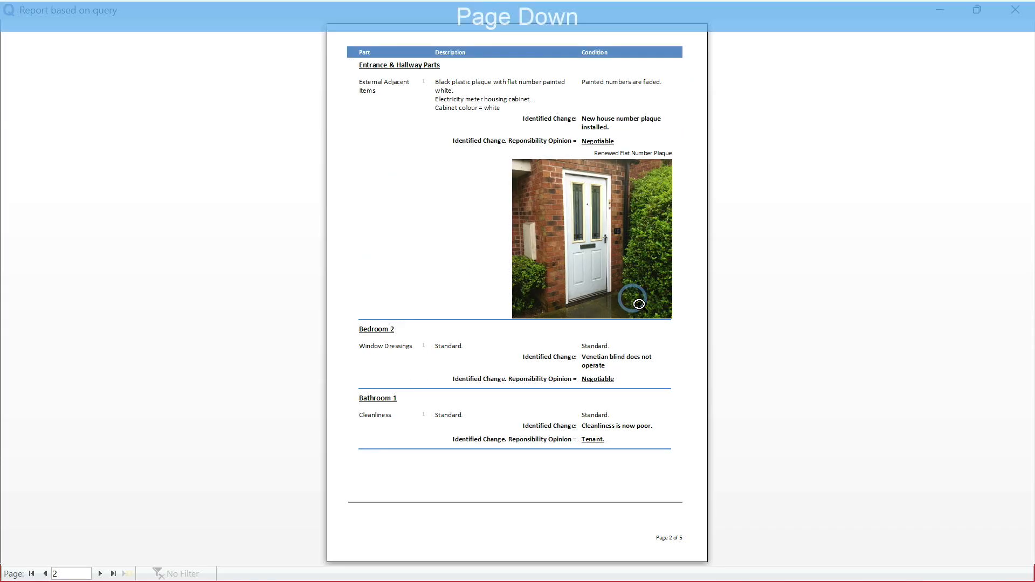
key(Page_Down)
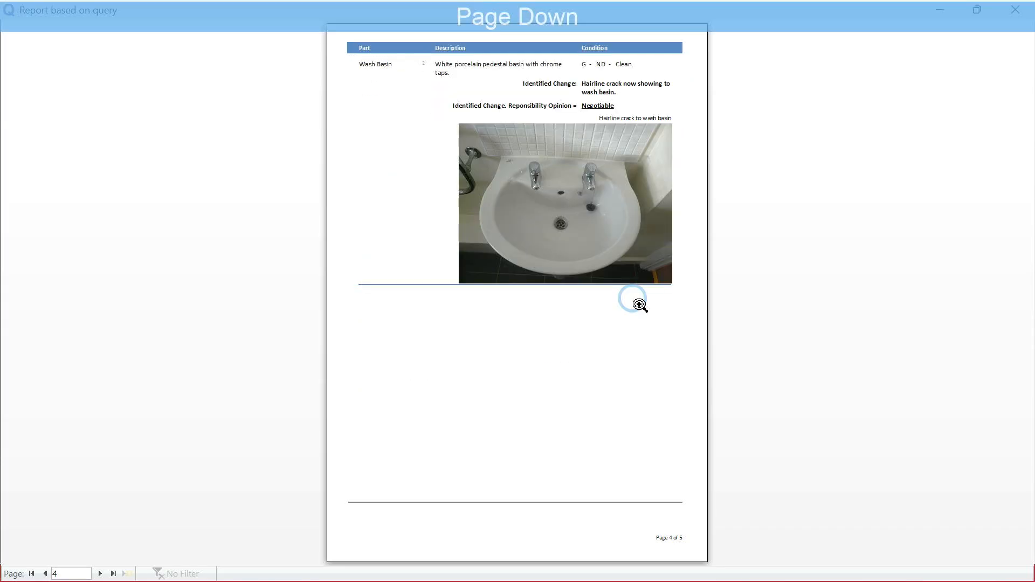
click(361, 90)
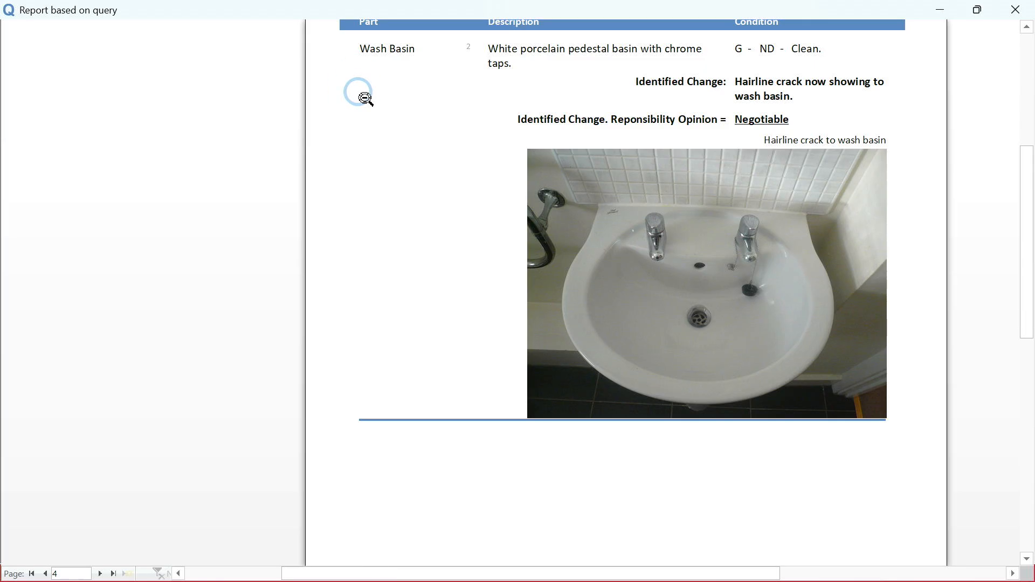
right_click(358, 92)
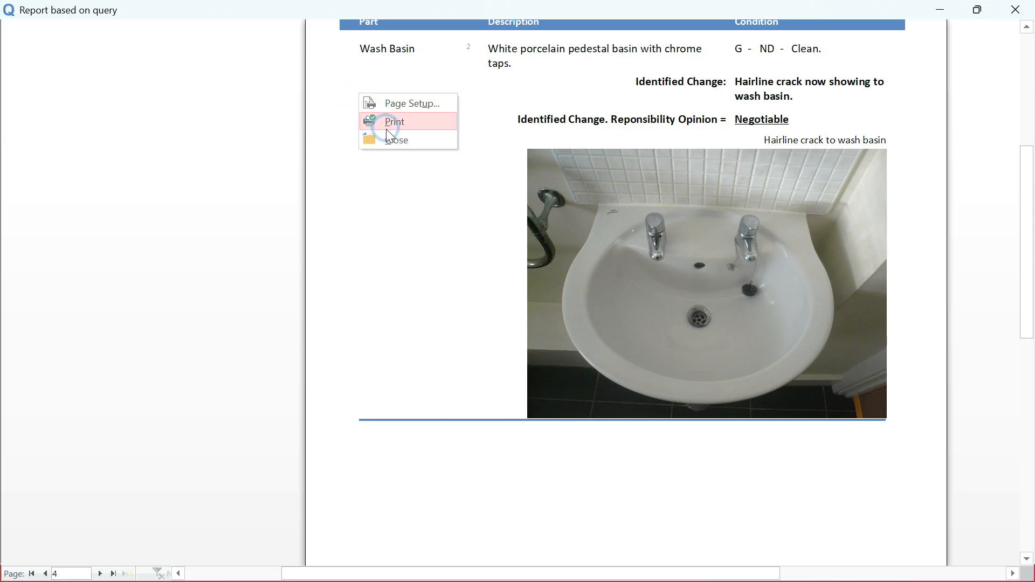
click(397, 141)
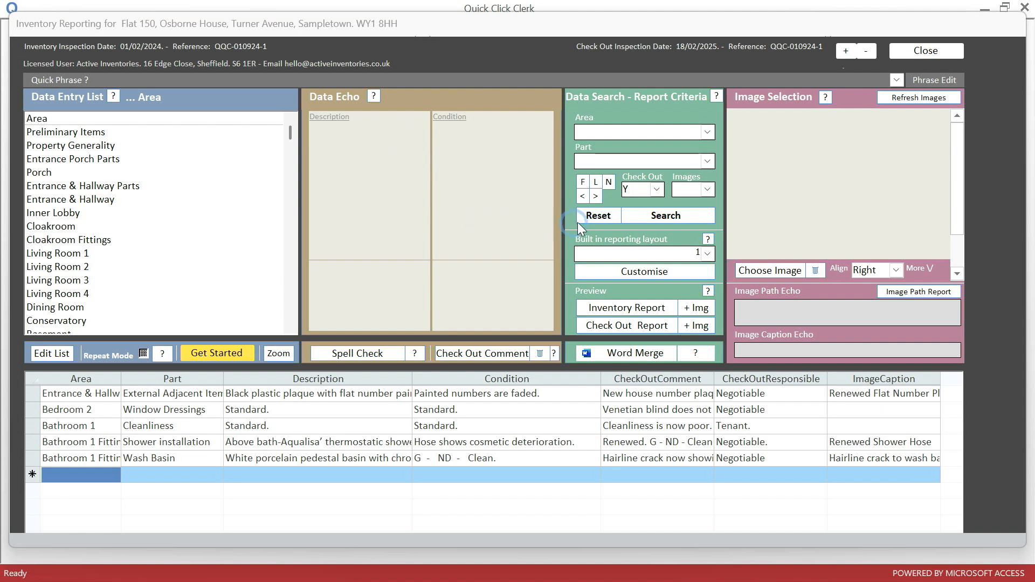
Reset the search criteria, search by the Part "Wash Basin" only, and select the matching entry
click(597, 216)
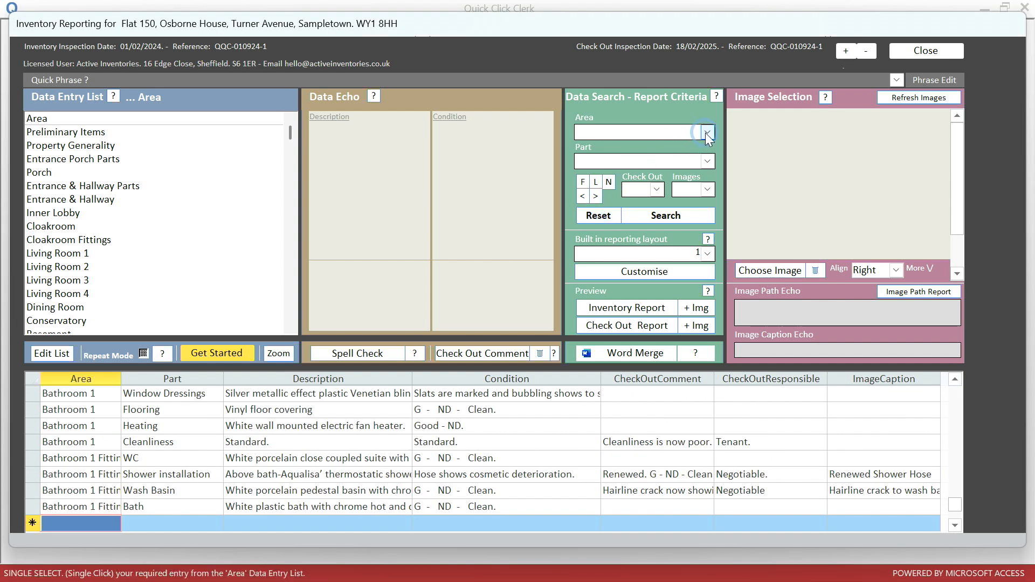
click(706, 159)
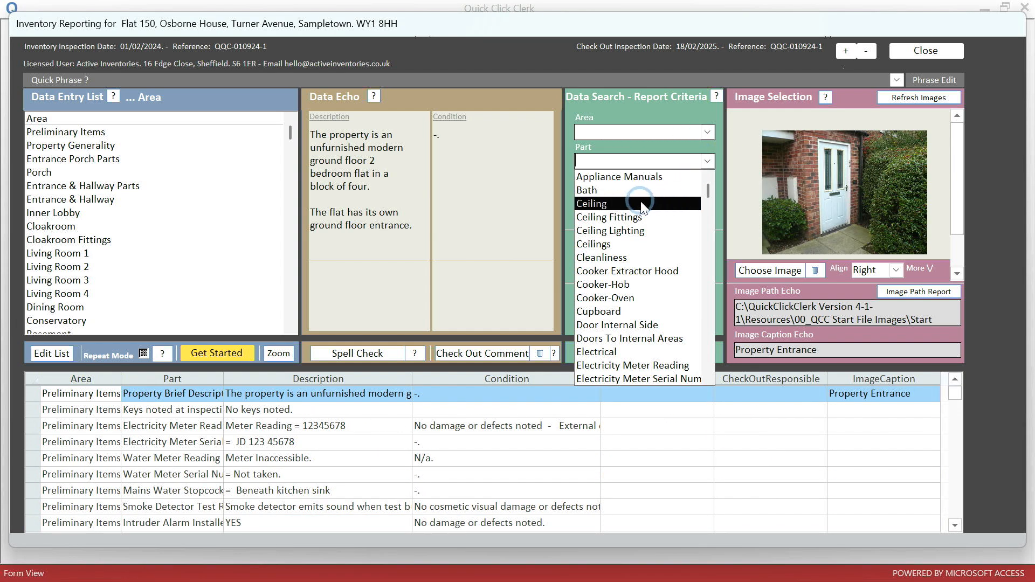
scroll(624, 198, down, 6)
scroll(624, 199, down, 5)
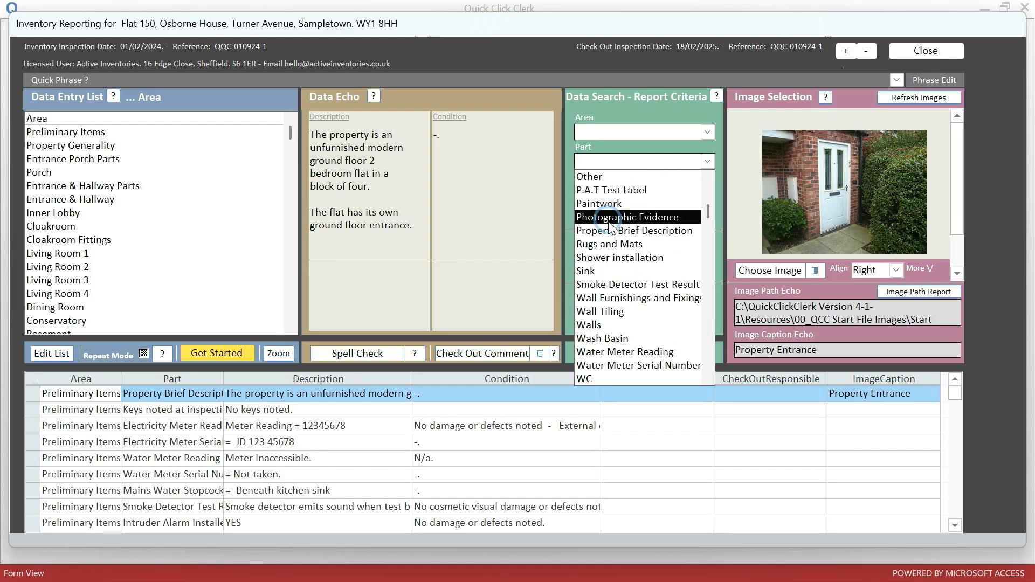
click(620, 338)
click(654, 218)
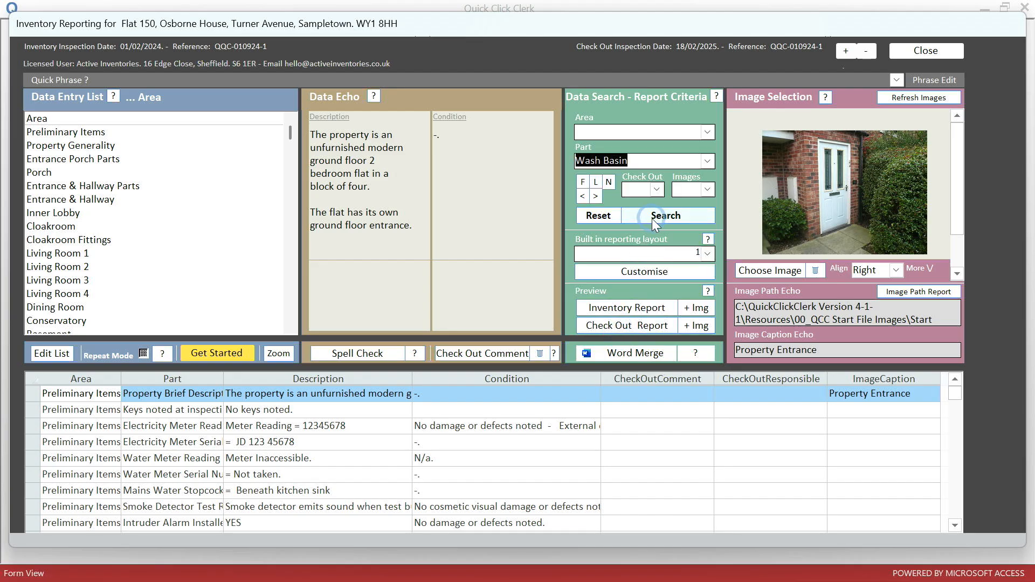
click(581, 197)
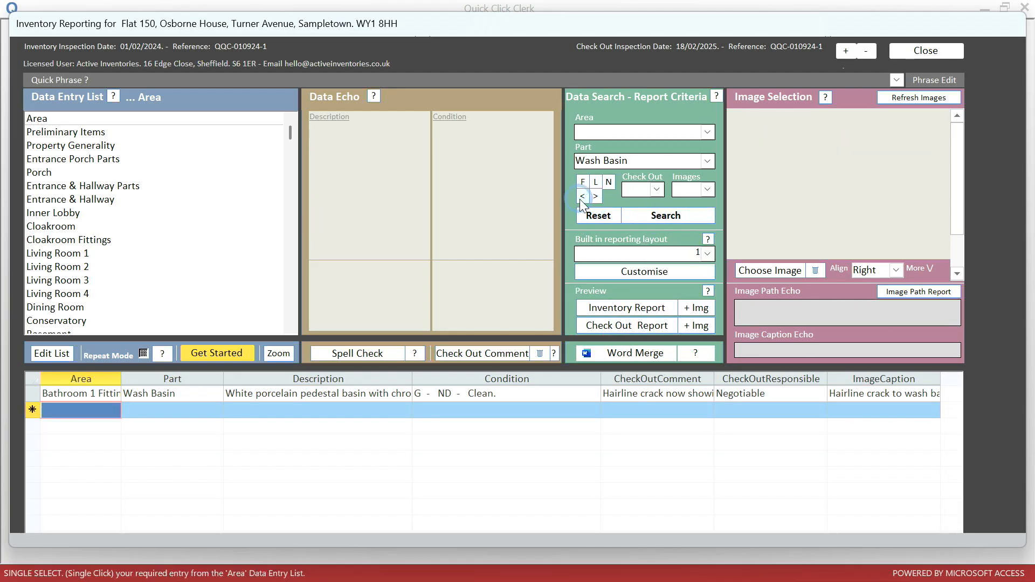
click(581, 197)
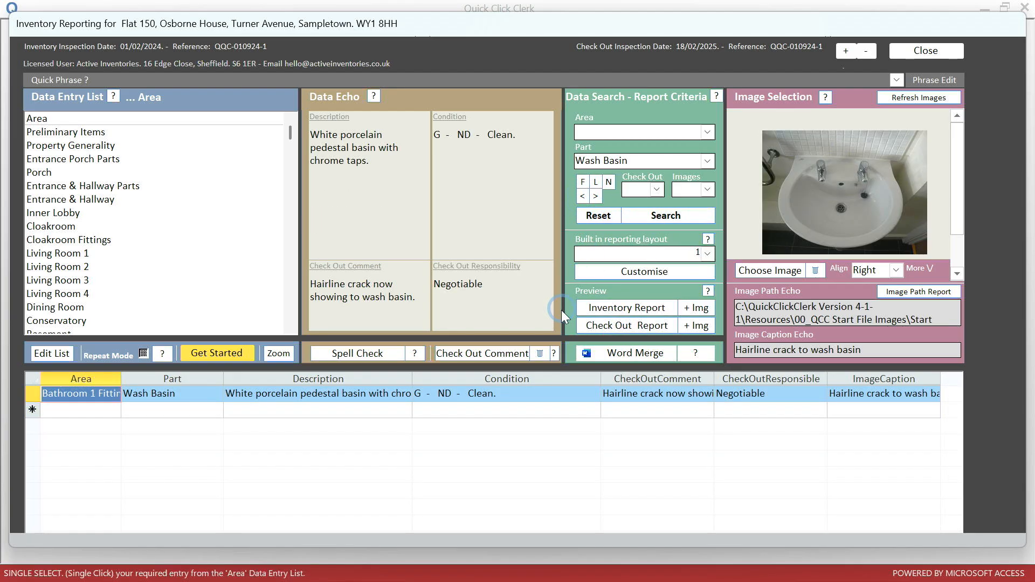
Delete the check-out comment and the image from the Wash Basin entry, and reset the search criteria
click(541, 351)
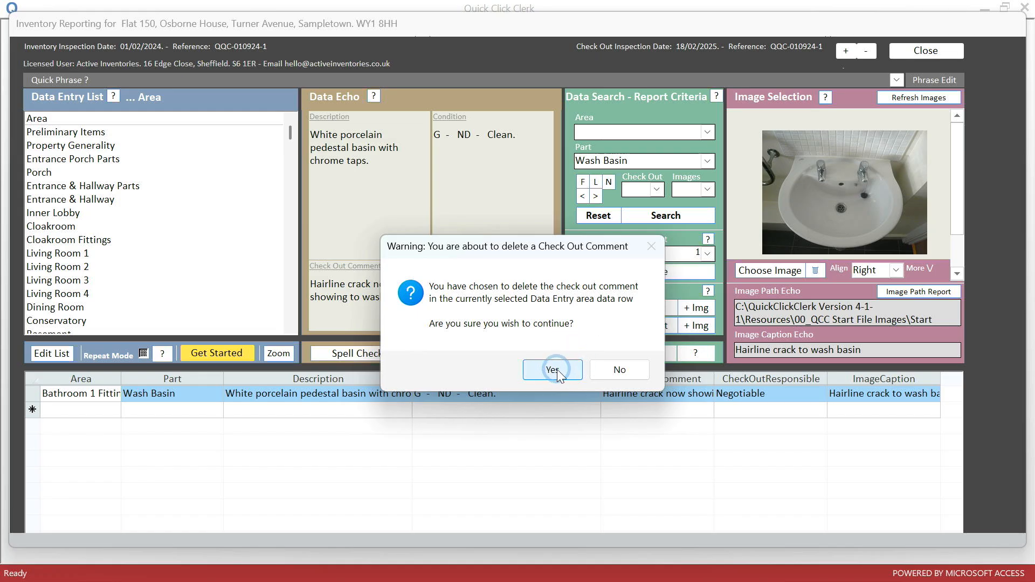
click(552, 370)
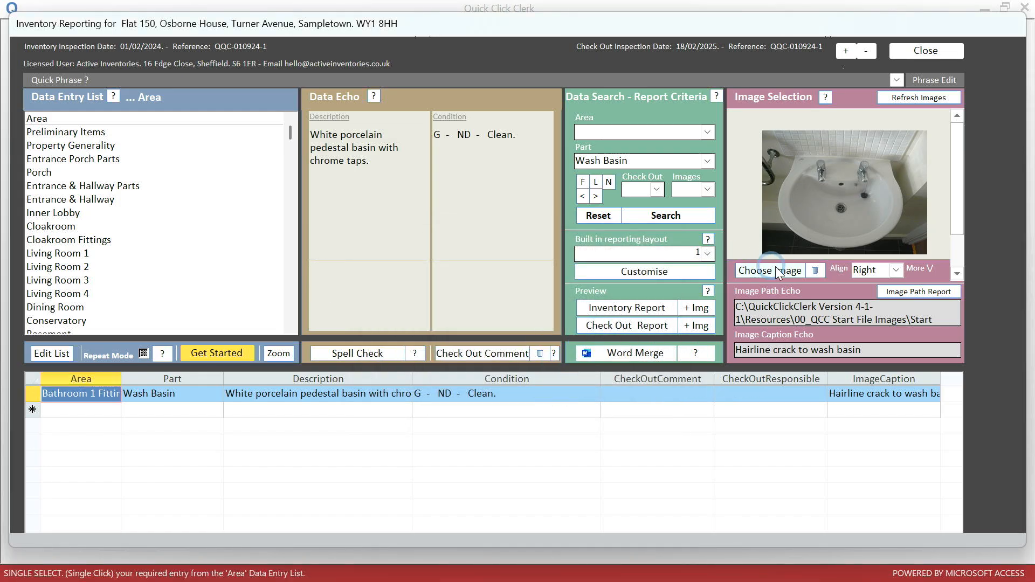
click(815, 270)
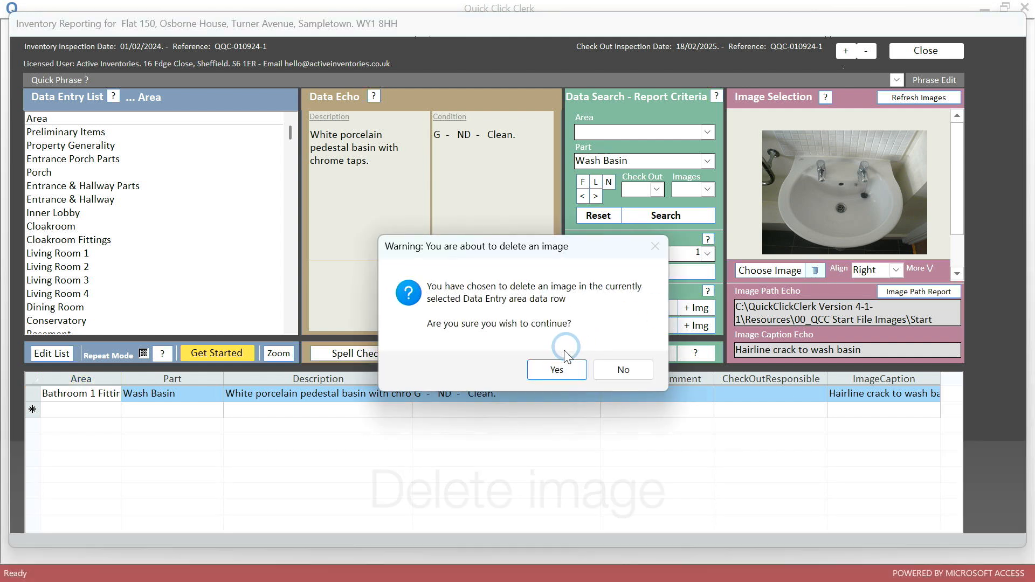
click(564, 365)
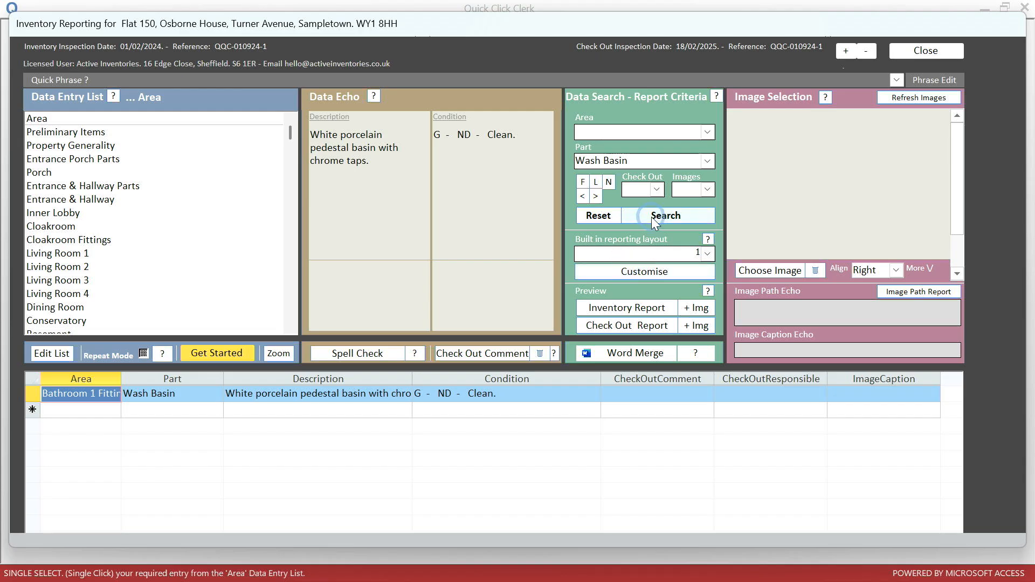
click(597, 215)
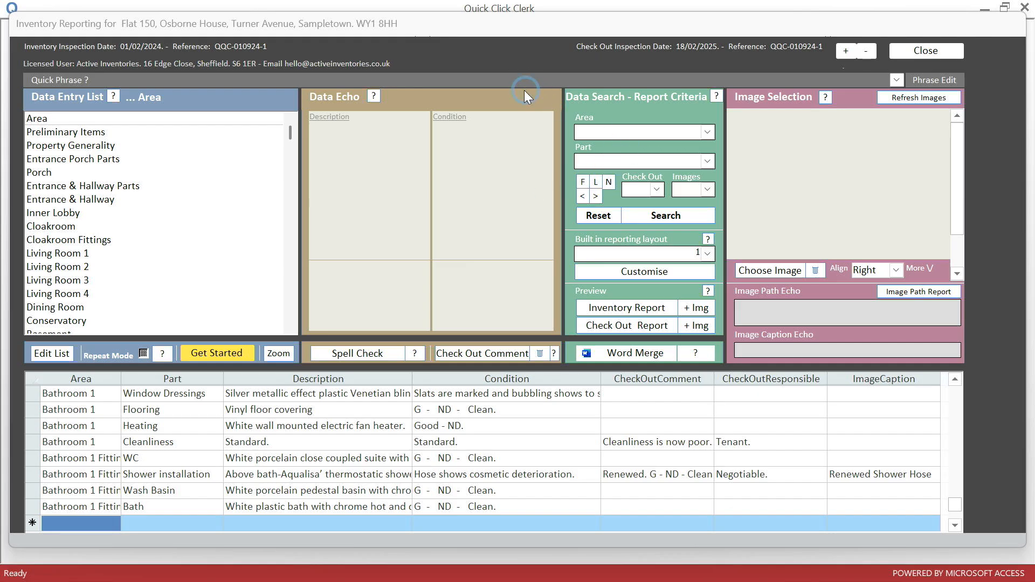
Look through the available Quick Phrase entries and open the Manage Quick Phrase List
click(897, 81)
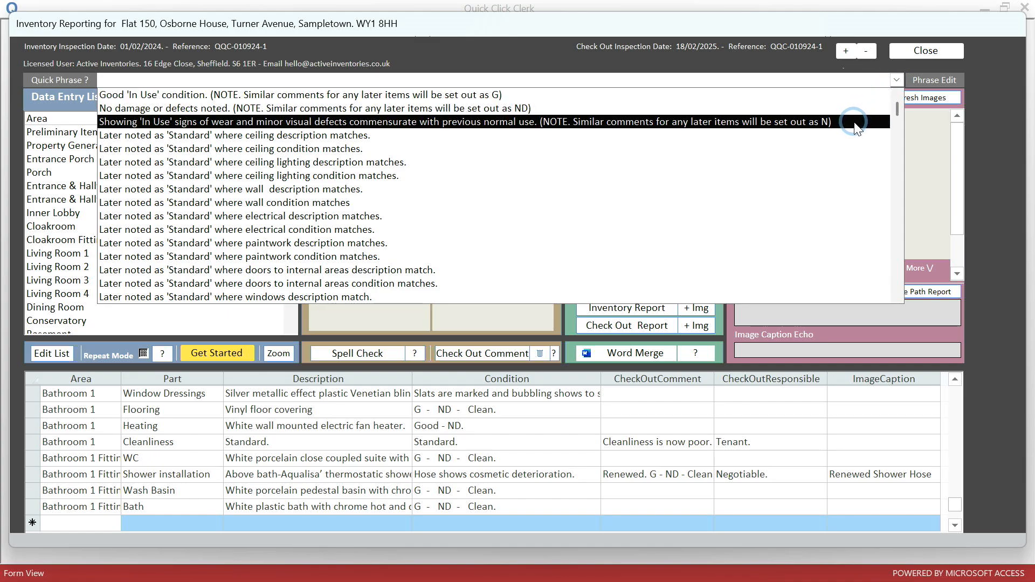
scroll(854, 128, down, 3)
scroll(855, 128, down, 3)
scroll(855, 128, down, 5)
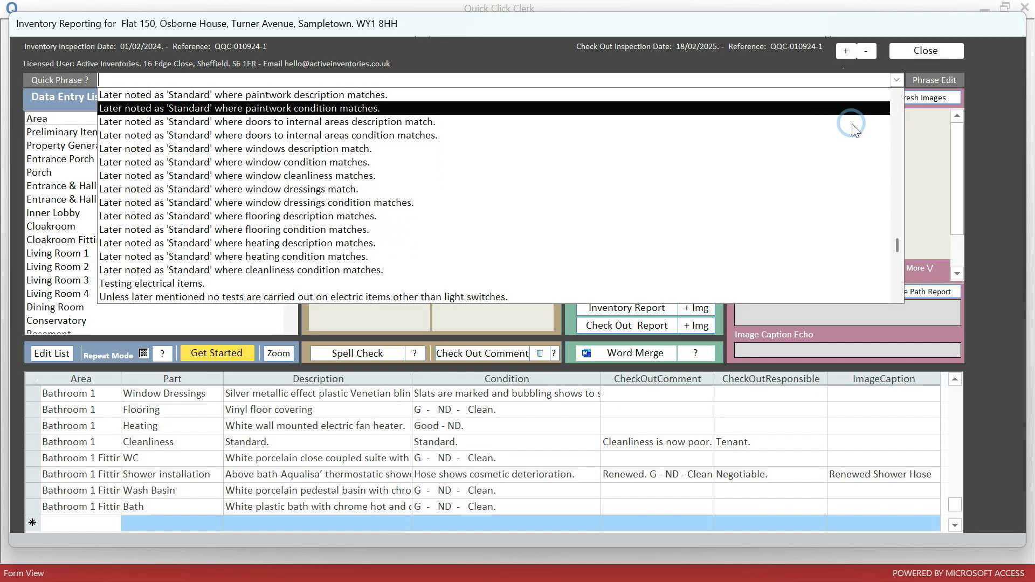
scroll(854, 127, down, 1)
scroll(853, 125, down, 2)
scroll(852, 125, up, 6)
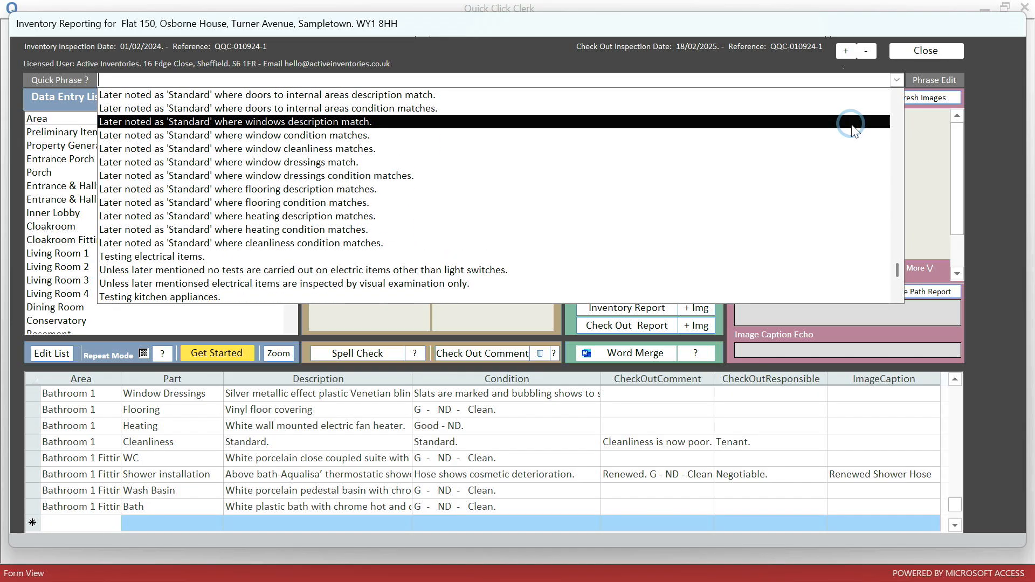
scroll(853, 128, up, 8)
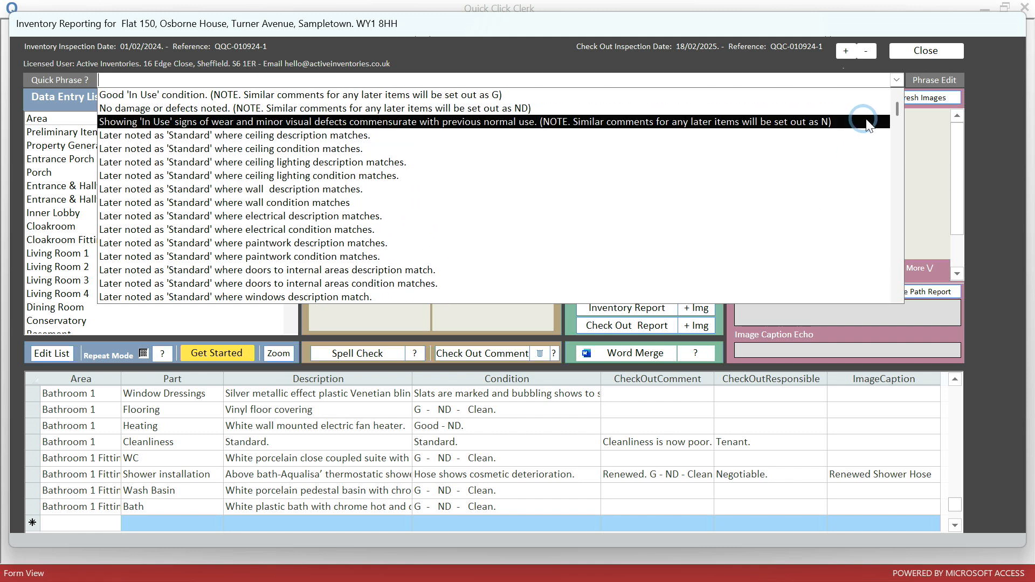
click(936, 81)
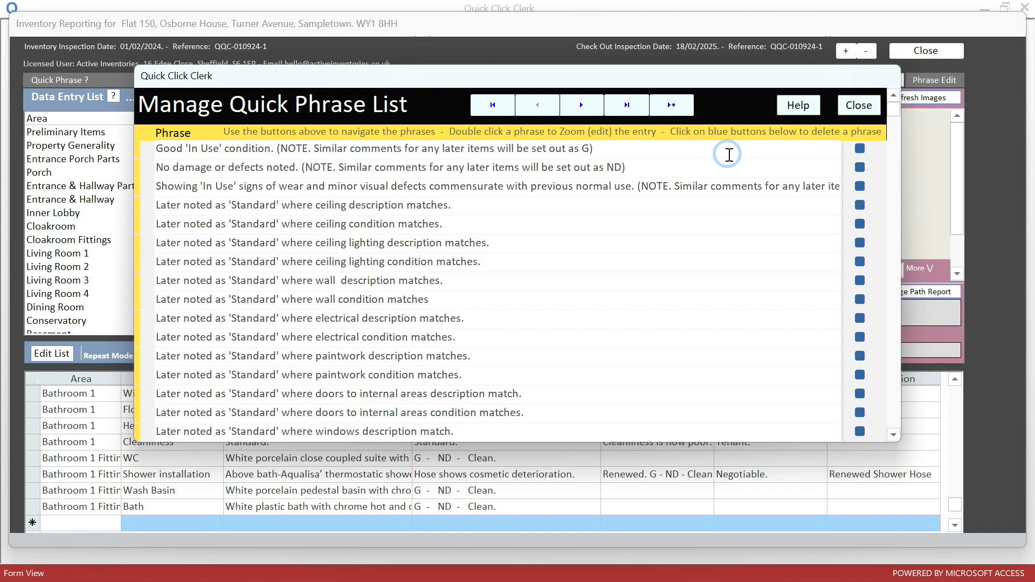
Examine the phrases in the Manage Quick Phrase List through to the end, and close the list
scroll(729, 154, down, 3)
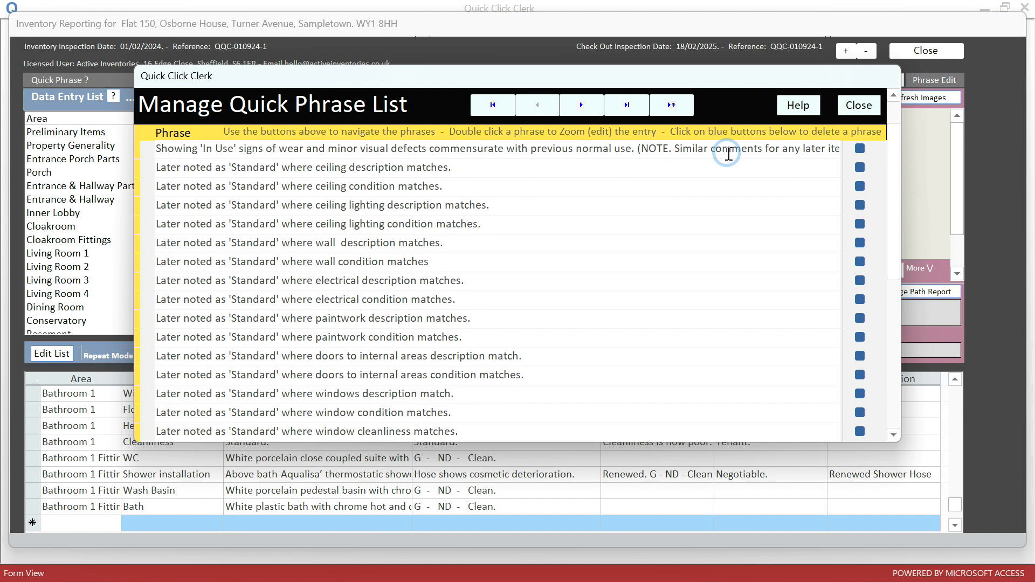
scroll(729, 154, down, 4)
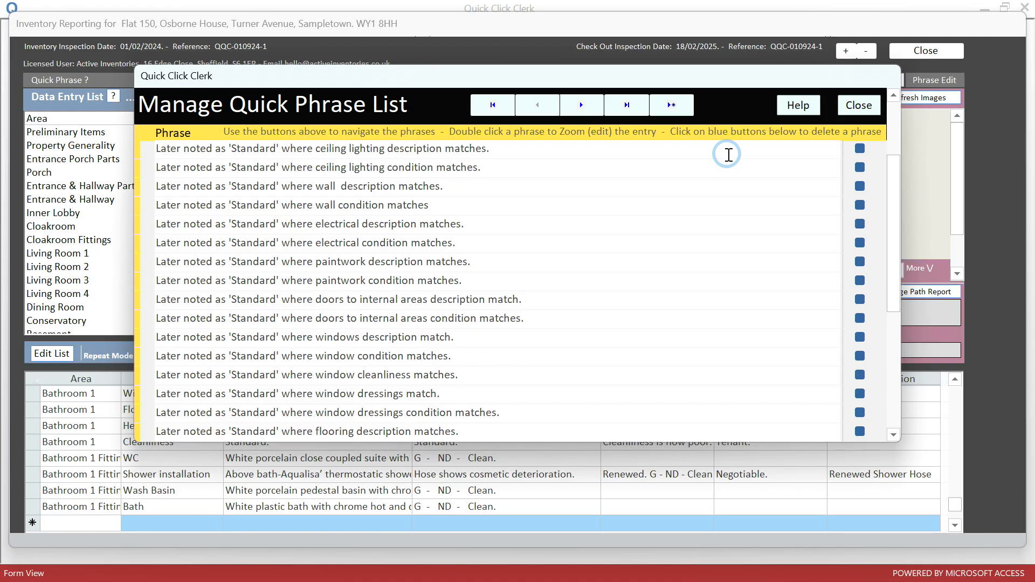
scroll(729, 154, down, 5)
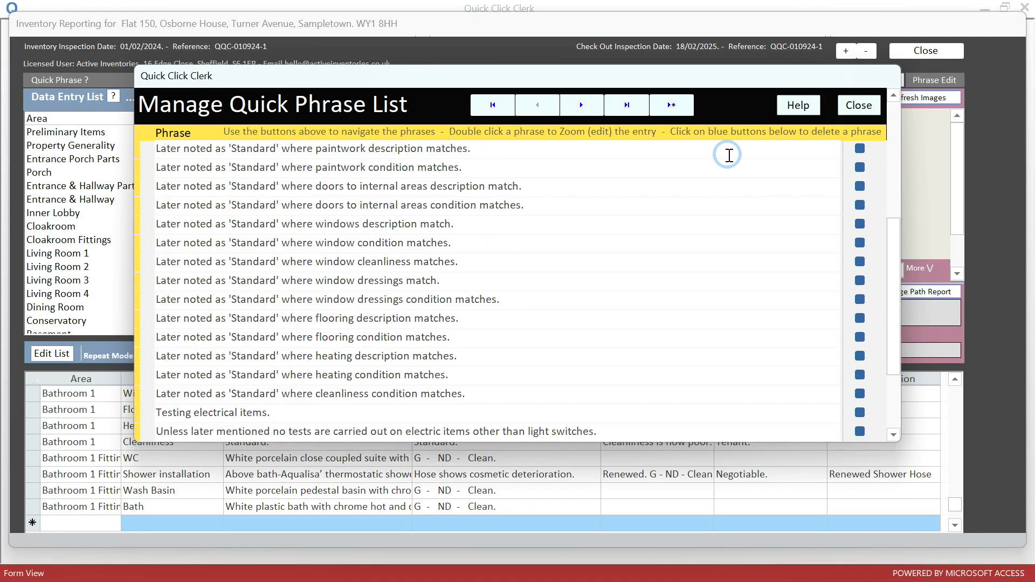
scroll(728, 155, down, 3)
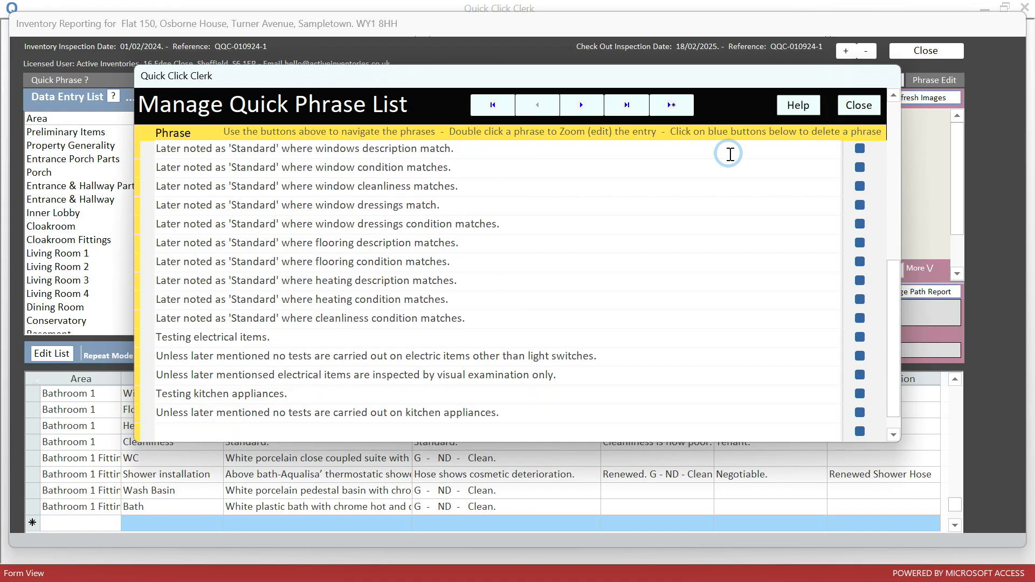
scroll(730, 154, up, 14)
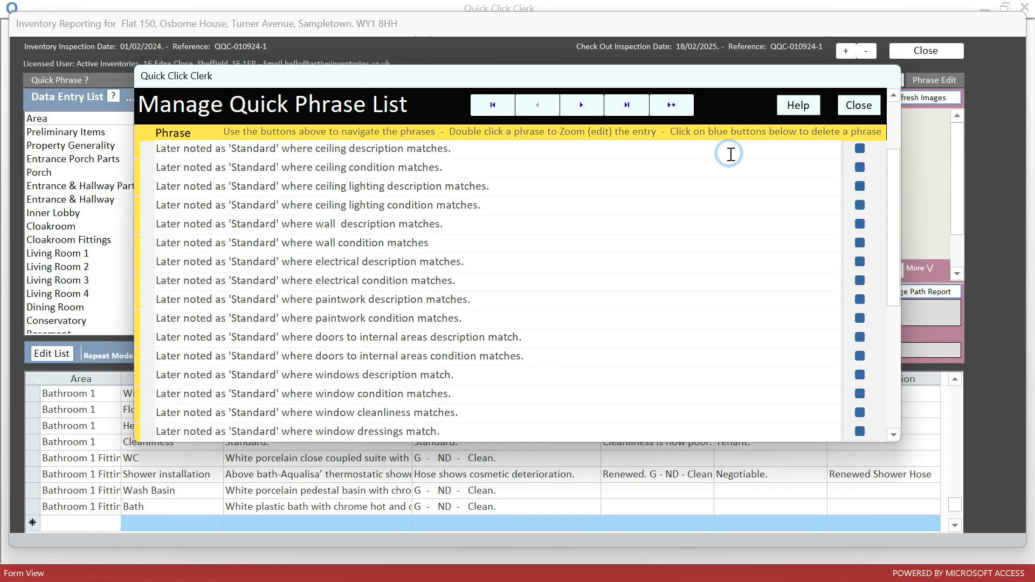
scroll(731, 154, up, 1)
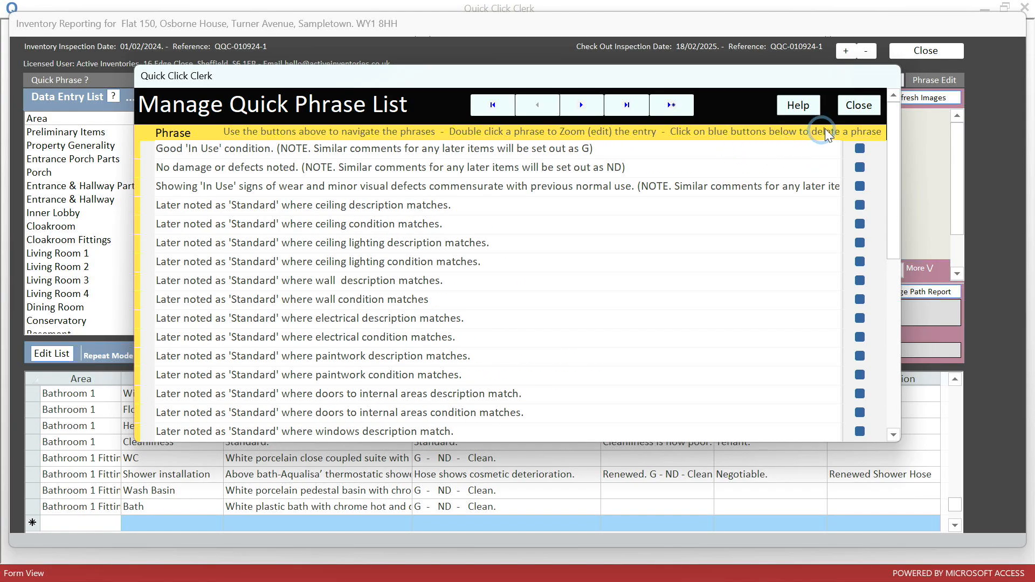
click(858, 106)
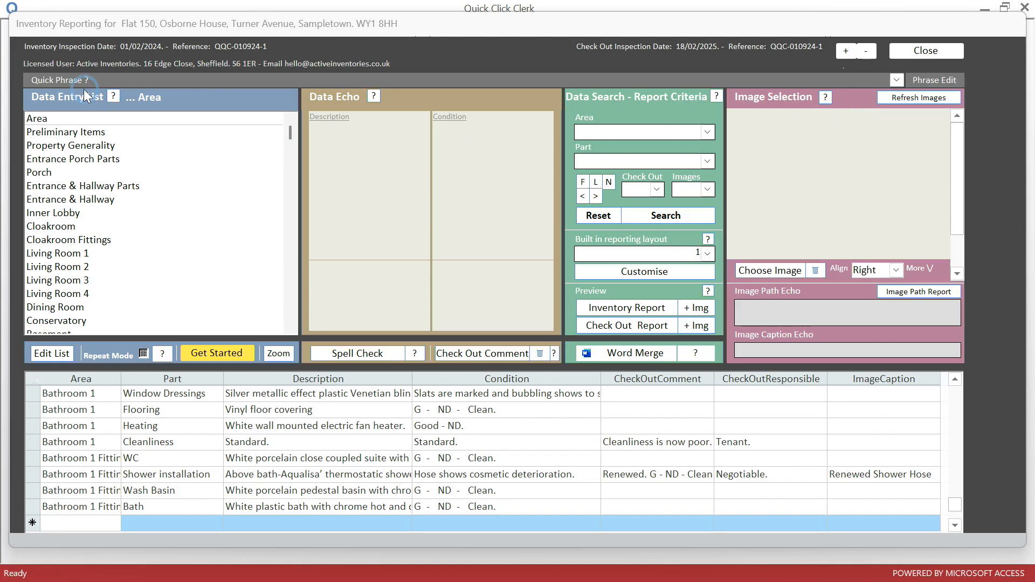
Open the Quick Phrase Help, read through its instructions on using and adding phrases, and close it
click(71, 82)
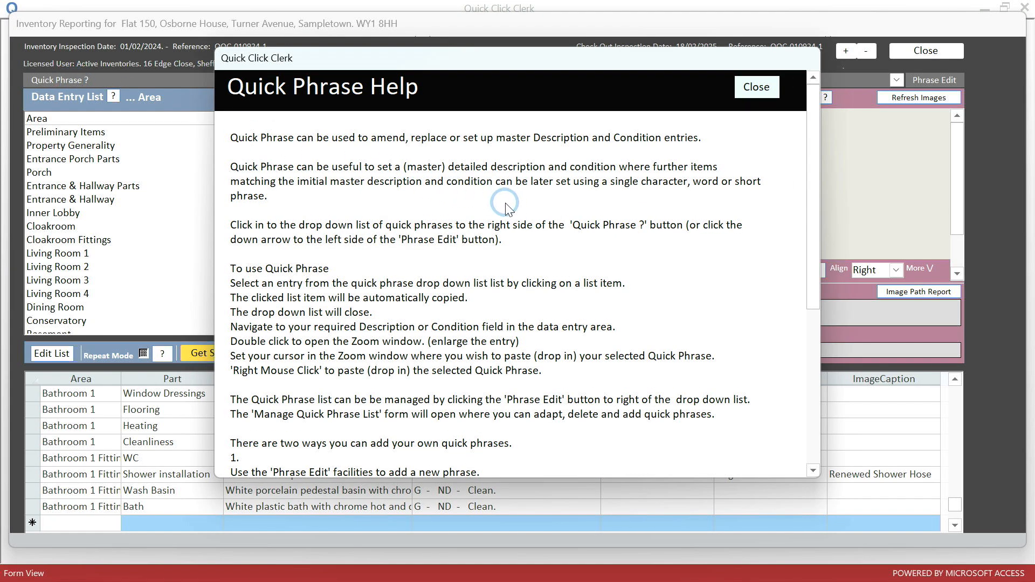
scroll(507, 207, down, 6)
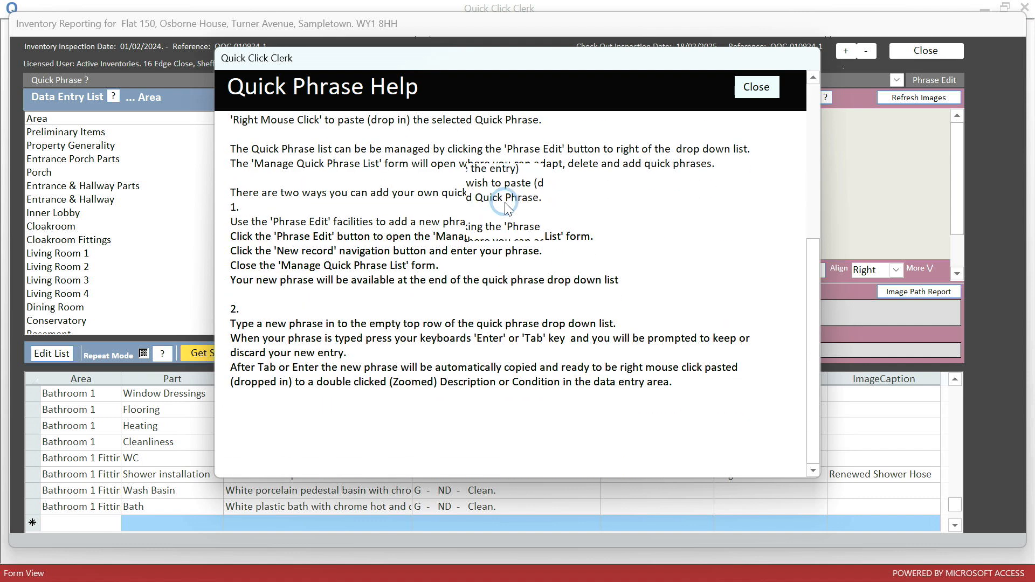
scroll(507, 206, up, 6)
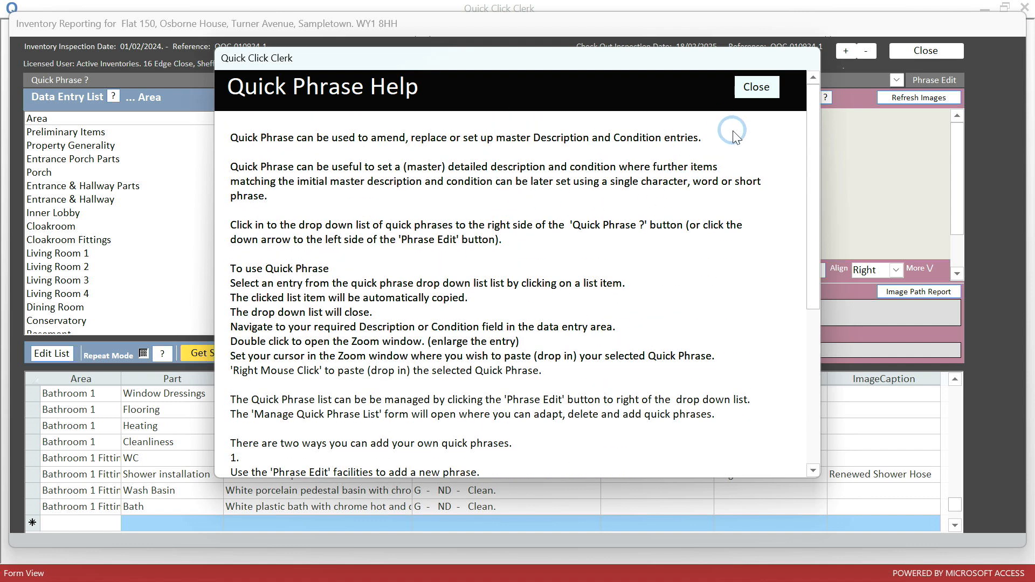
click(757, 89)
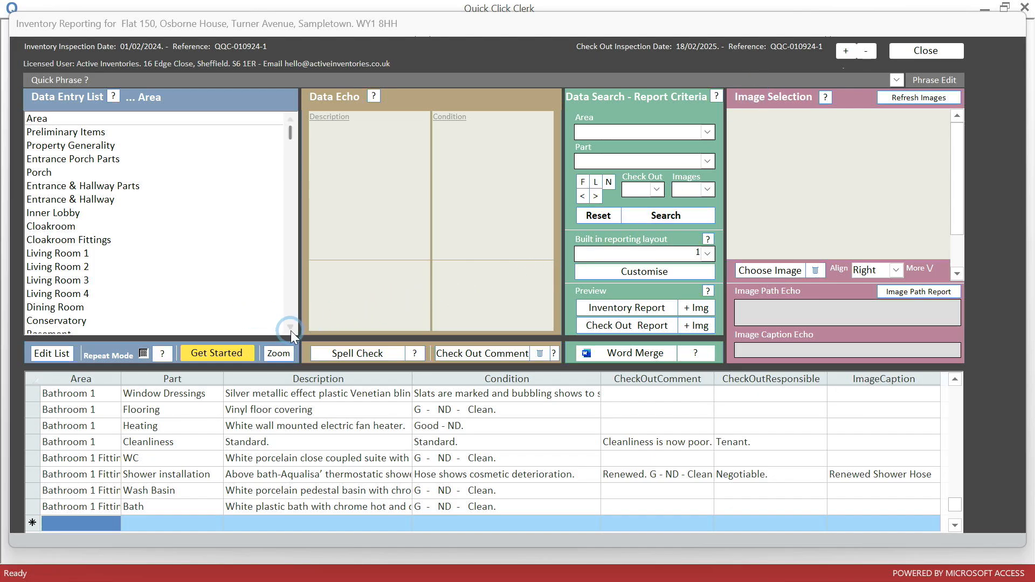
Add a Bedroom 3 Ceiling entry with description "Smooth finish painted in white emulsion" and condition "Good 'In Use' condition" plus "No damage or defects noted"
scroll(253, 302, down, 5)
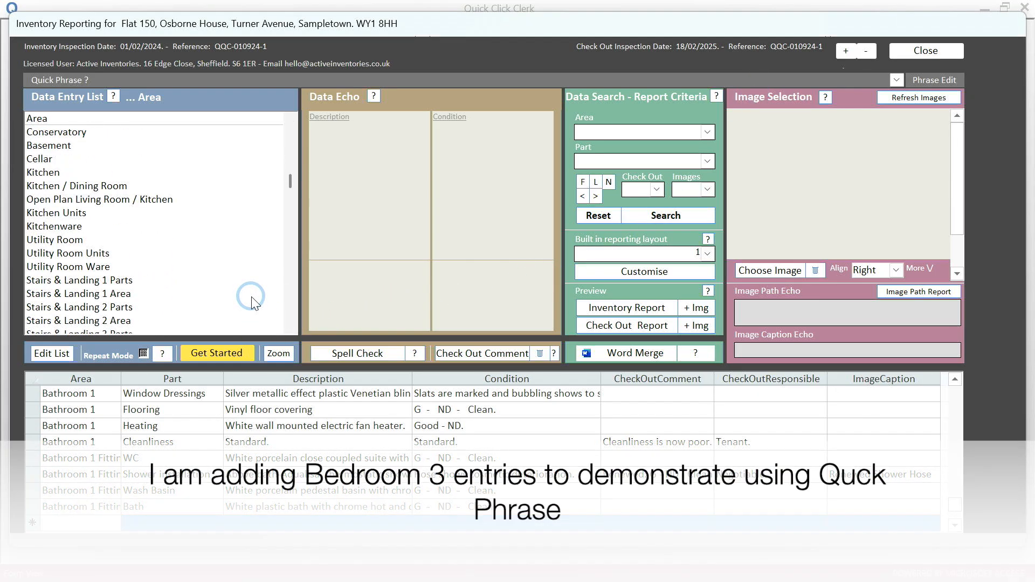
scroll(254, 302, down, 3)
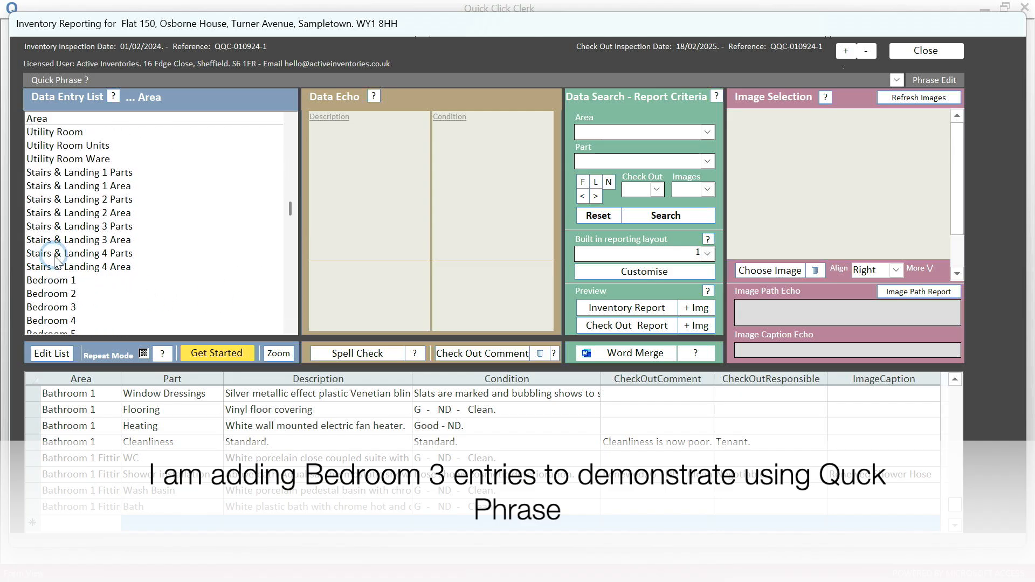
click(62, 309)
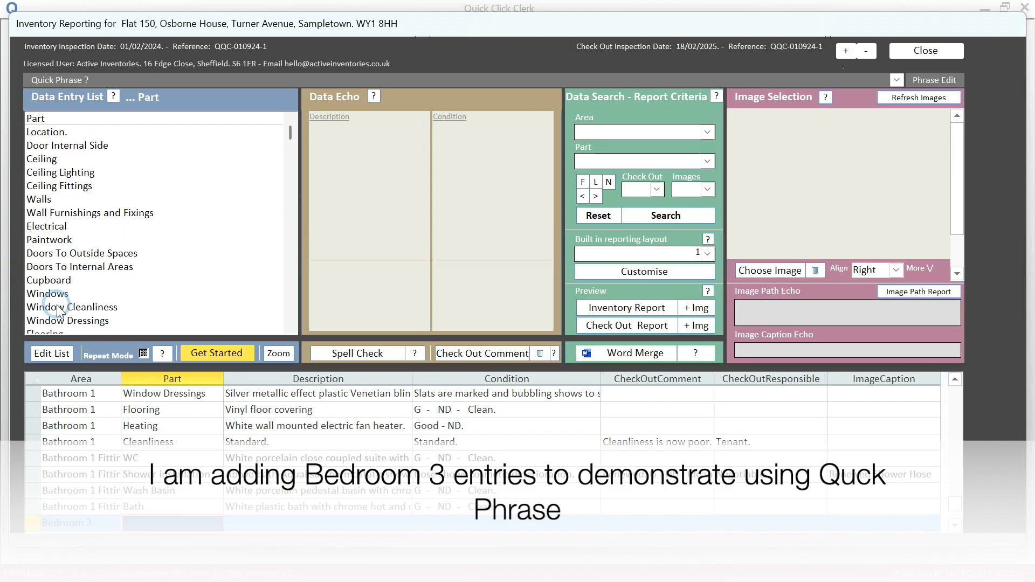
click(45, 160)
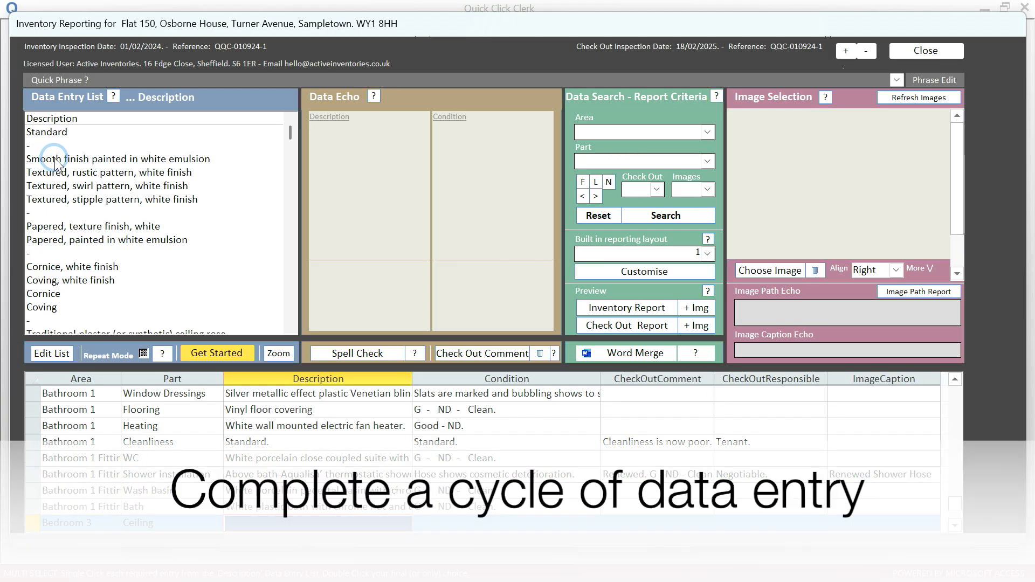
double_click(56, 162)
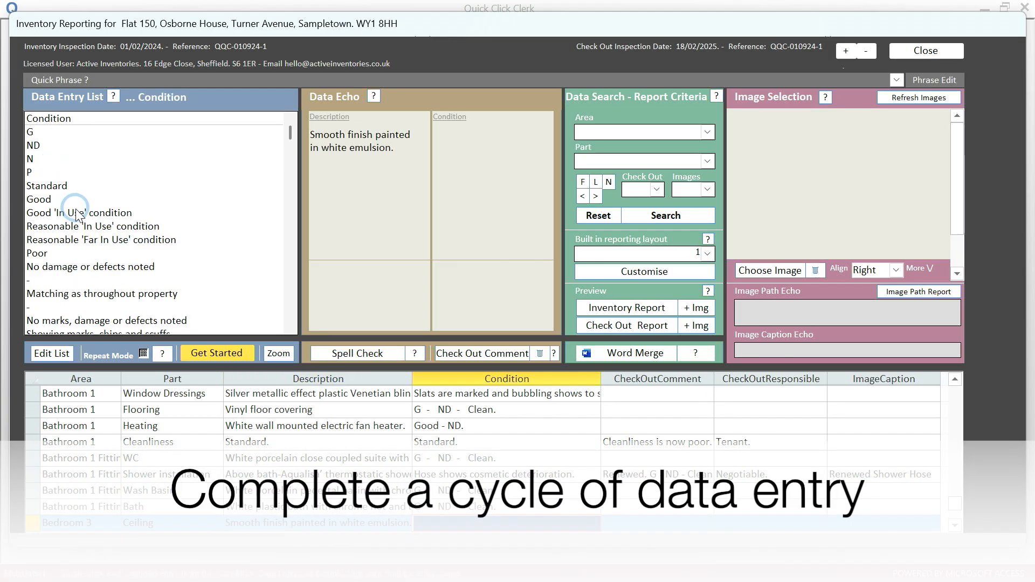
click(76, 216)
double_click(86, 267)
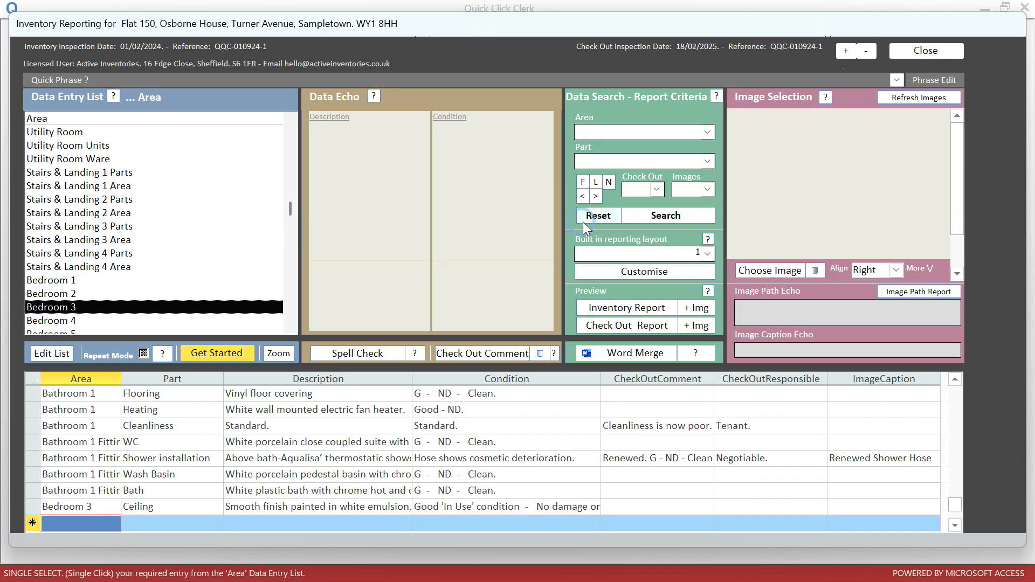
Add the quick phrase "Later noted as 'Standard' where ceiling description matches." on a new line of the Bedroom 3 Ceiling description
click(582, 197)
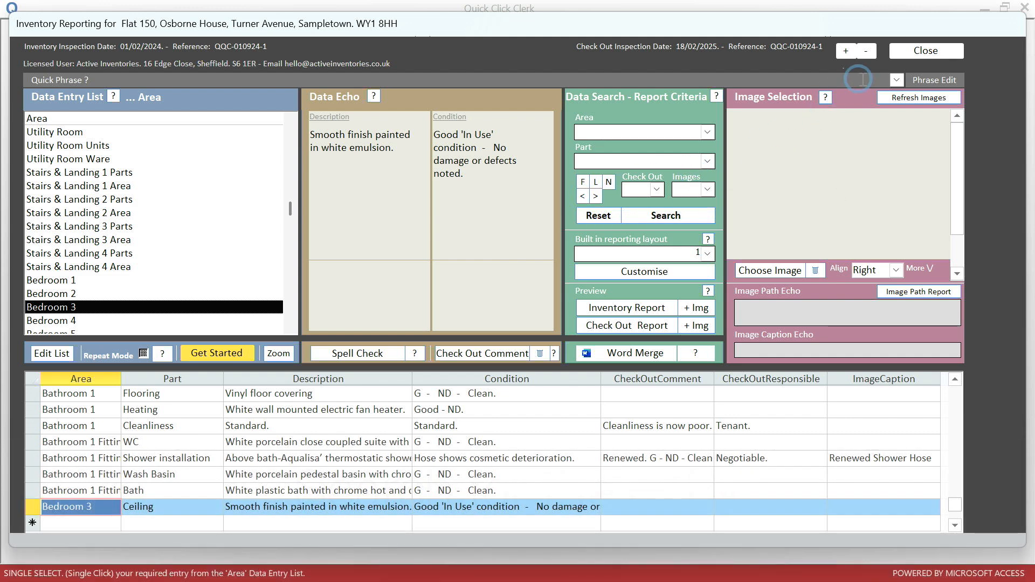
click(896, 80)
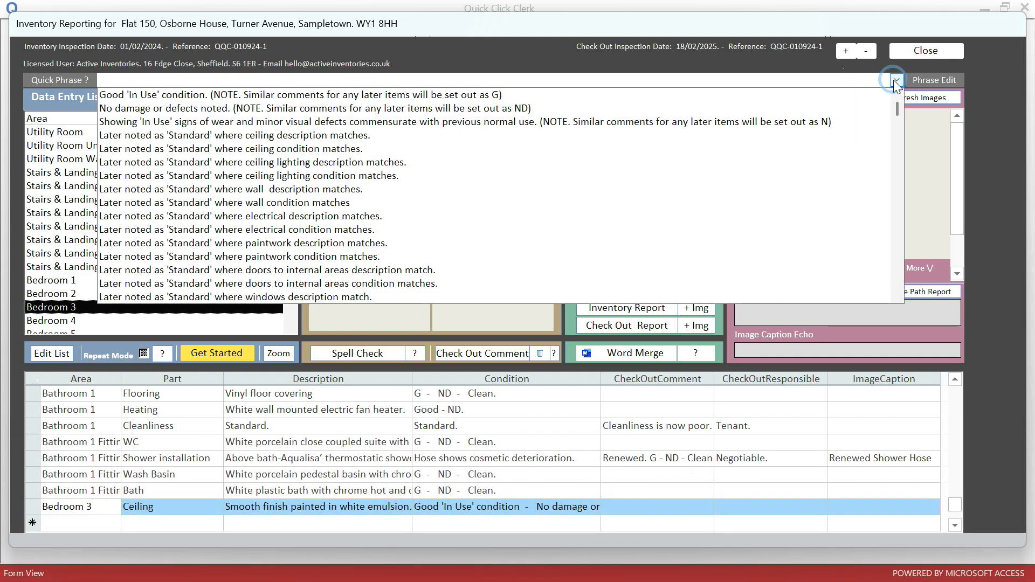
click(725, 138)
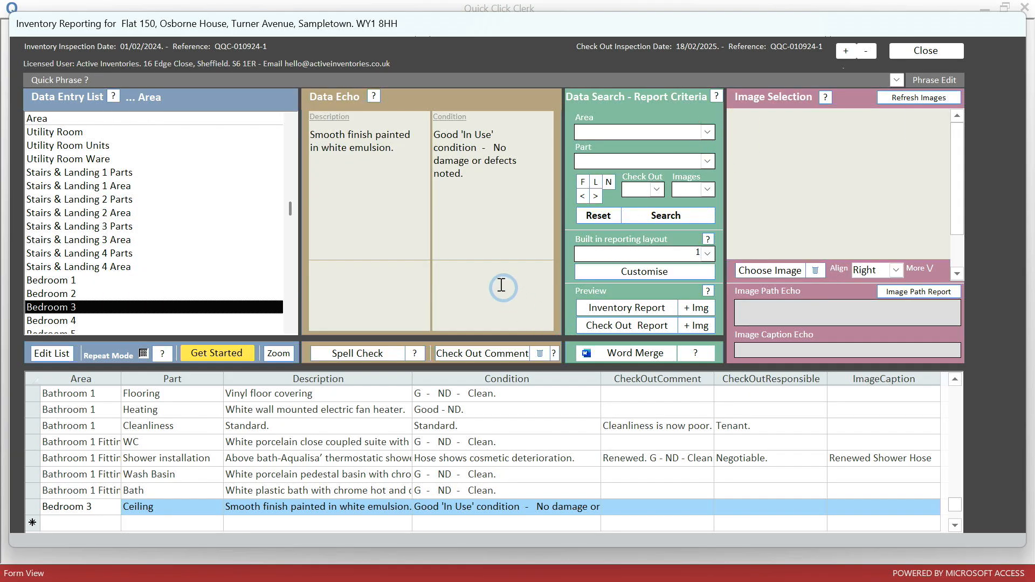
double_click(375, 186)
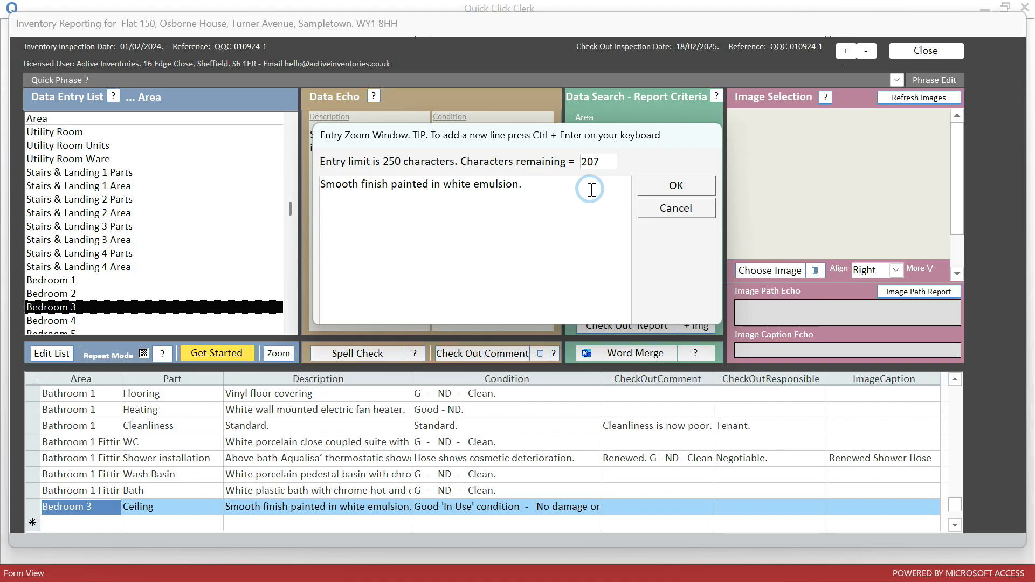
text(Later noted as 'Standard' where ceiling description matches.)
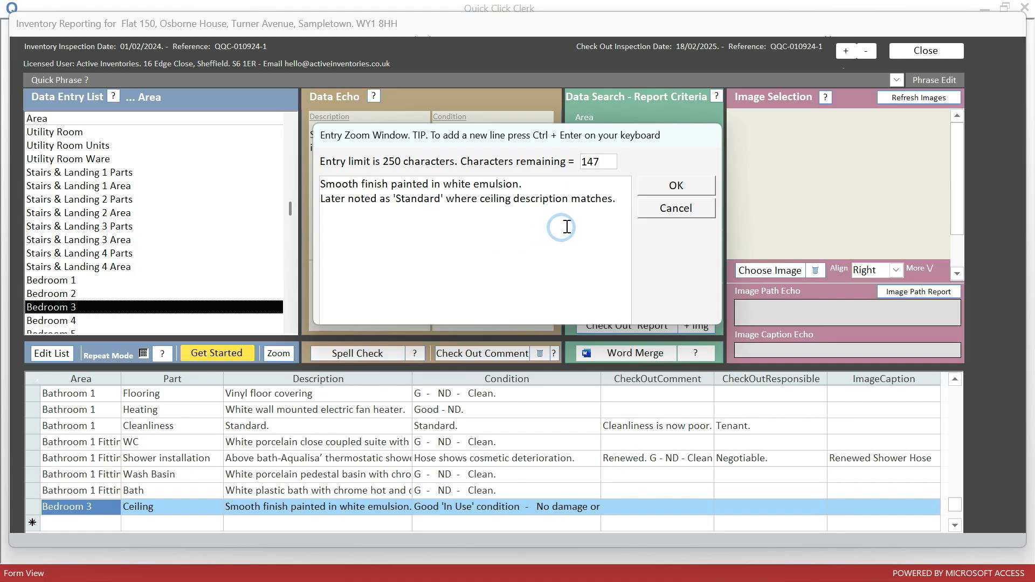
click(667, 186)
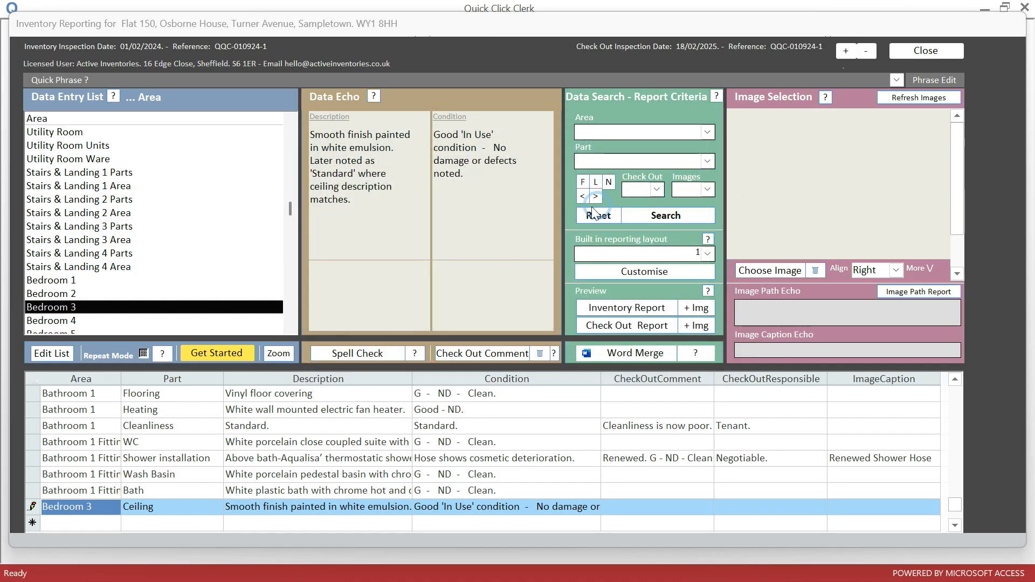
Add the quick phrase "Later noted as 'Standard' where ceiling condition matches." on a new line of the Bedroom 3 Ceiling condition
click(897, 81)
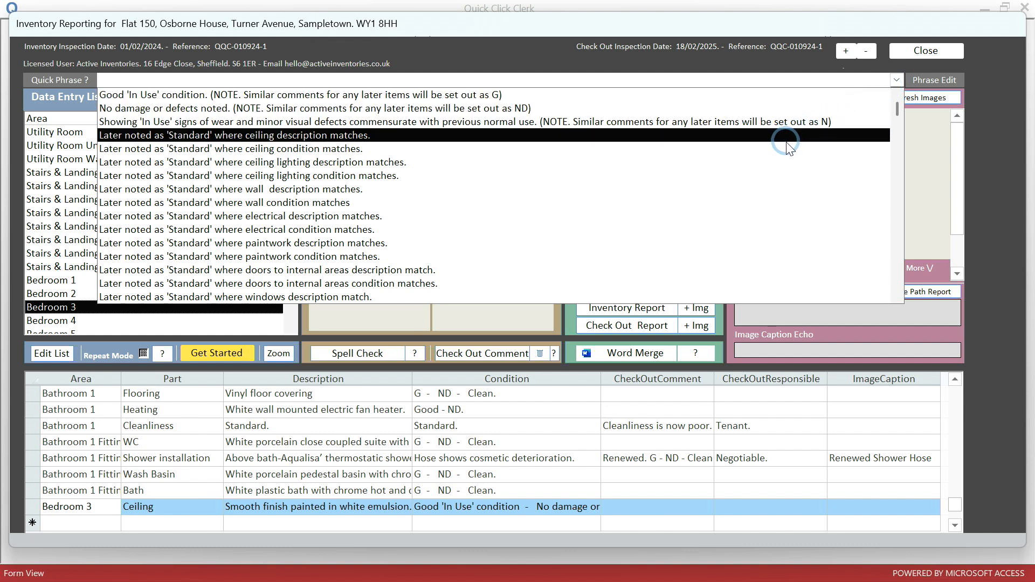
click(785, 149)
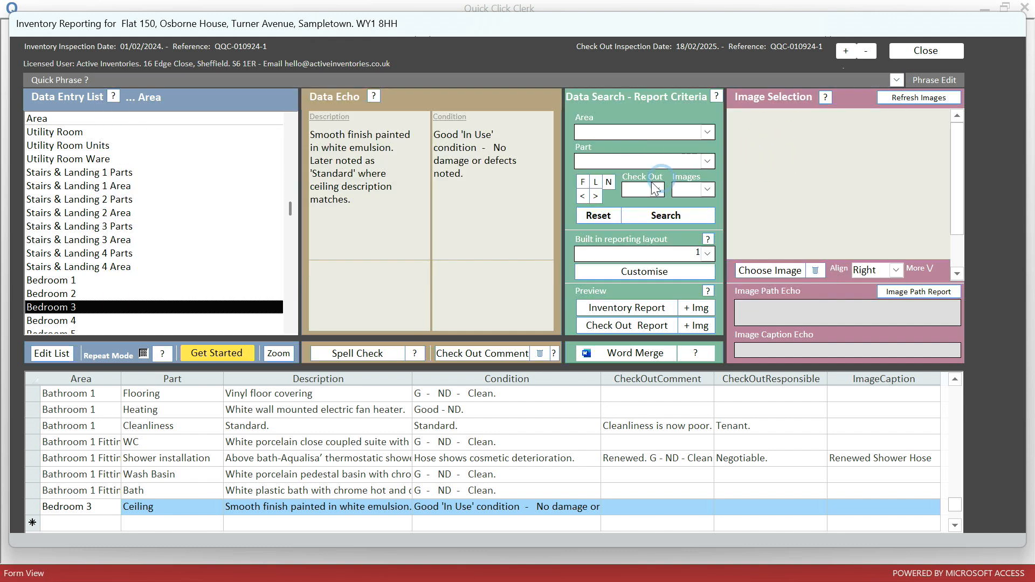
double_click(504, 209)
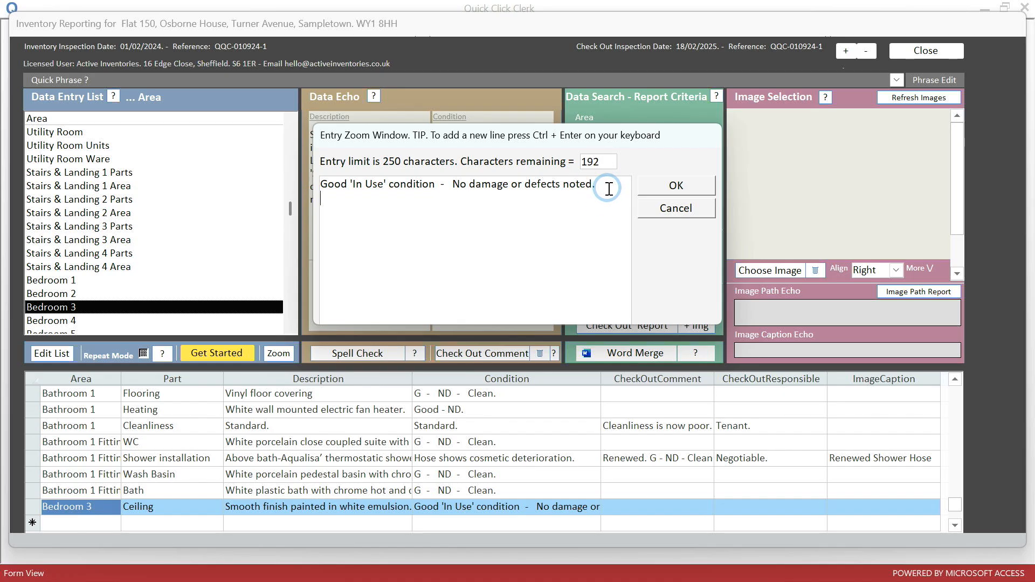
text(Later noted as 'Standard' where ceiling condition matches.)
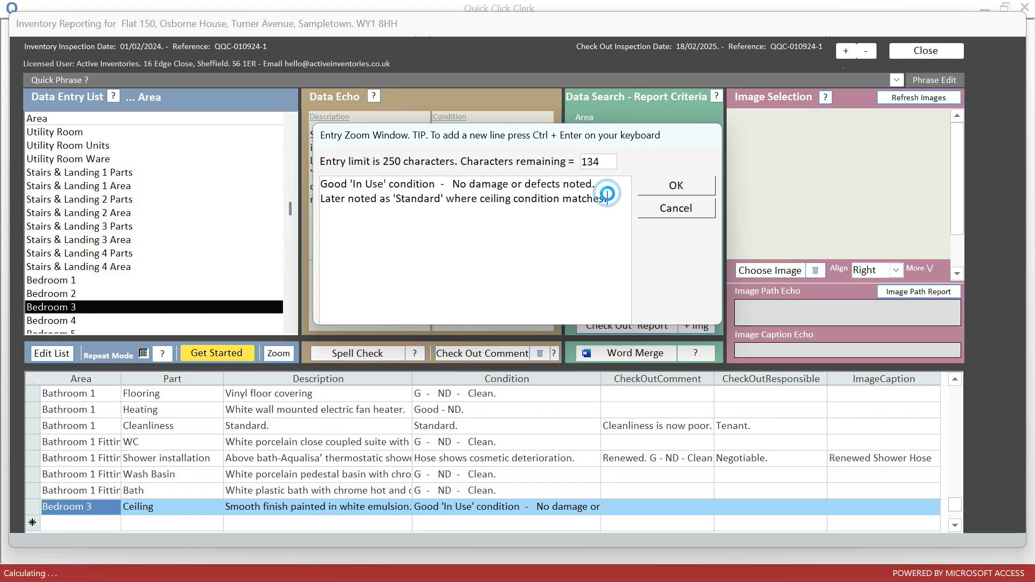
click(678, 185)
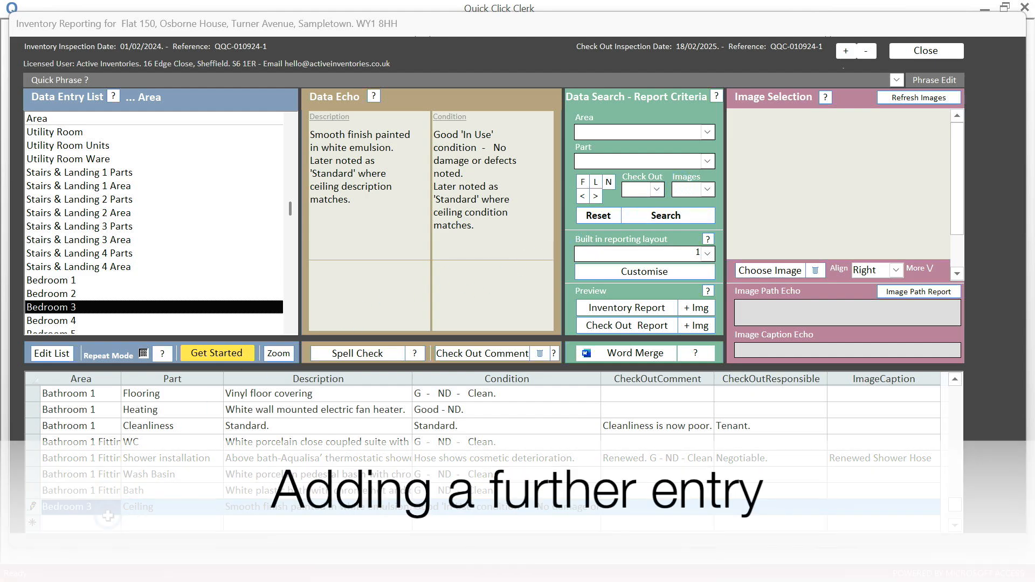
Add a Bedroom 3 Walls entry with description "Painted in magnolia emulsion" and condition "Good 'In Use' condition" plus "No damage or defects noted"
click(153, 515)
click(158, 305)
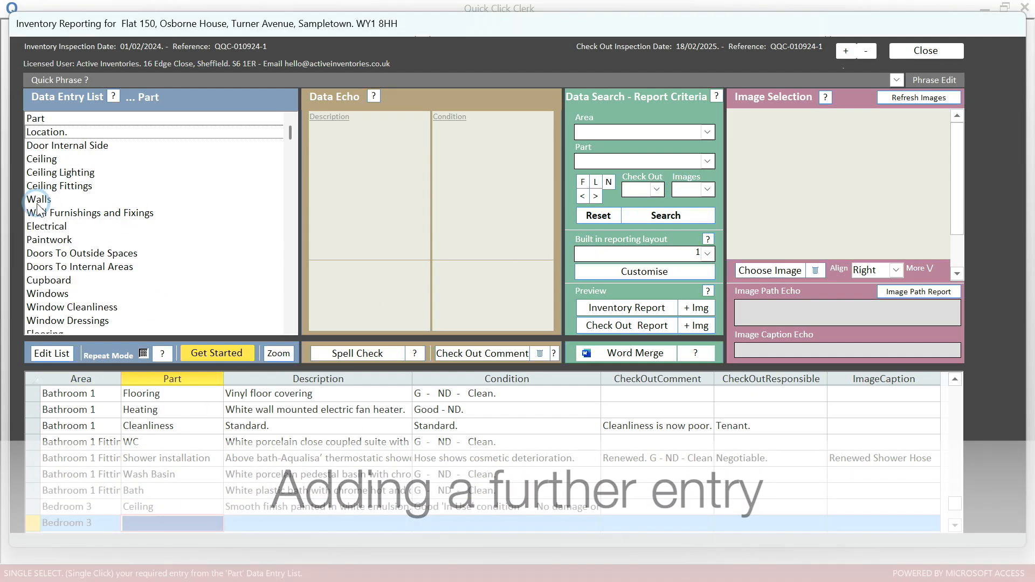
click(39, 200)
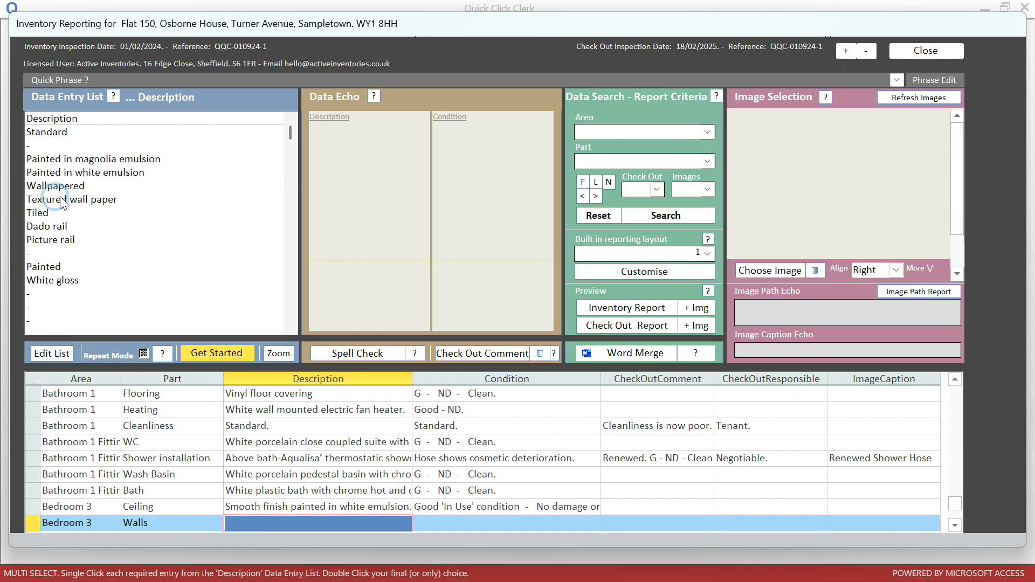
double_click(115, 160)
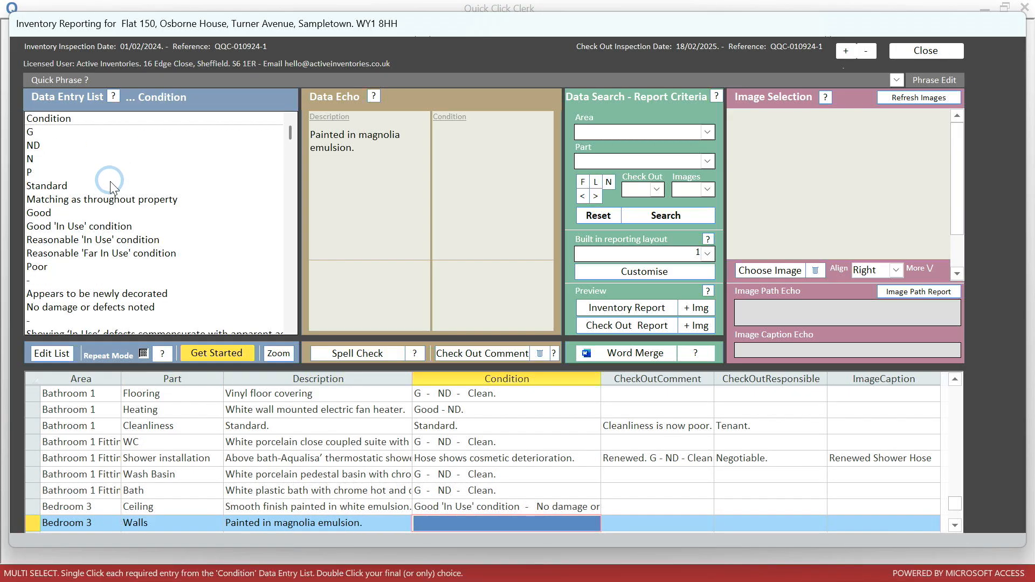
click(103, 226)
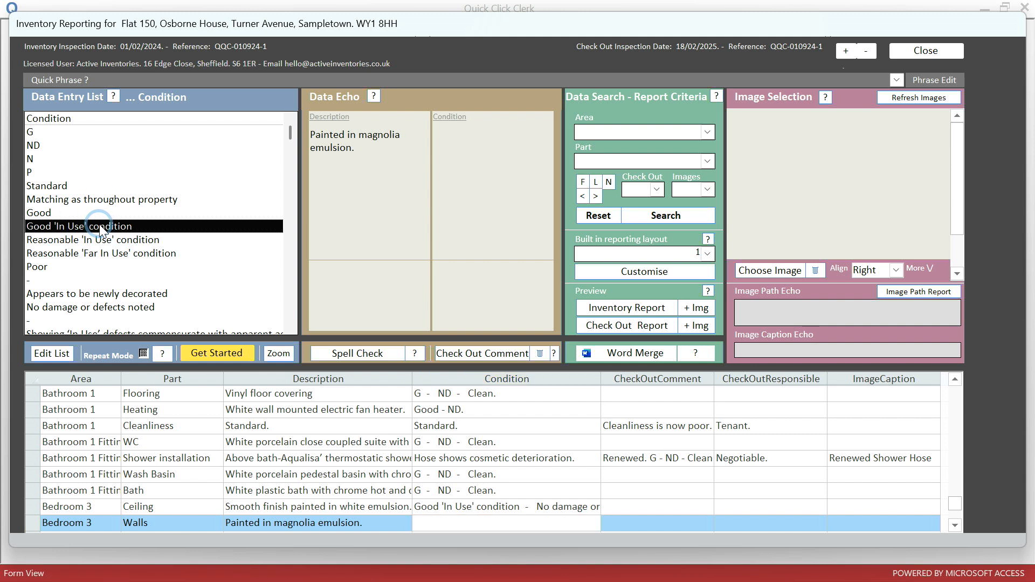
click(108, 308)
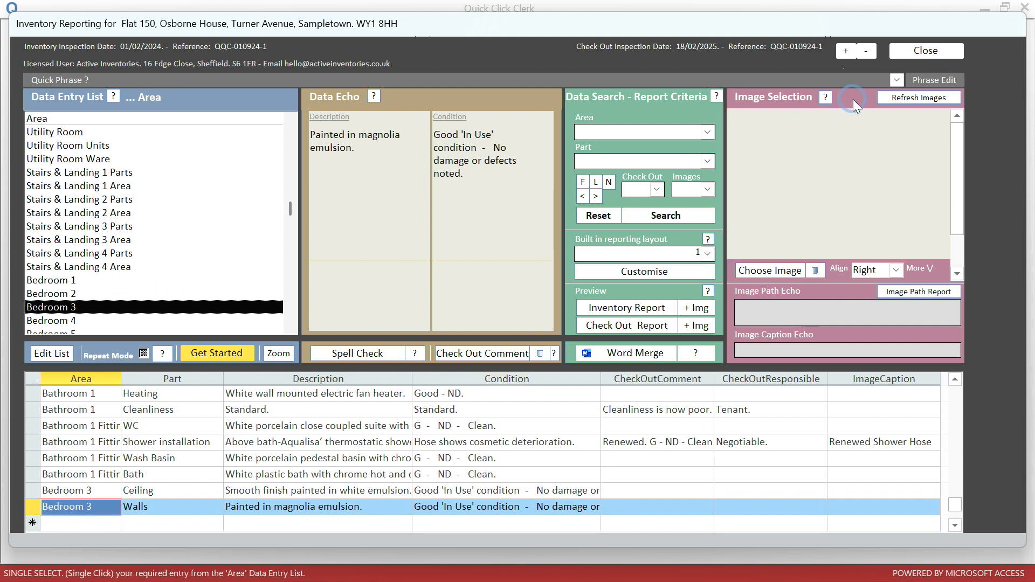
Add the quick phrase "Later noted as 'Standard' where wall description matches." on a new line of the Bedroom 3 Walls description
click(896, 80)
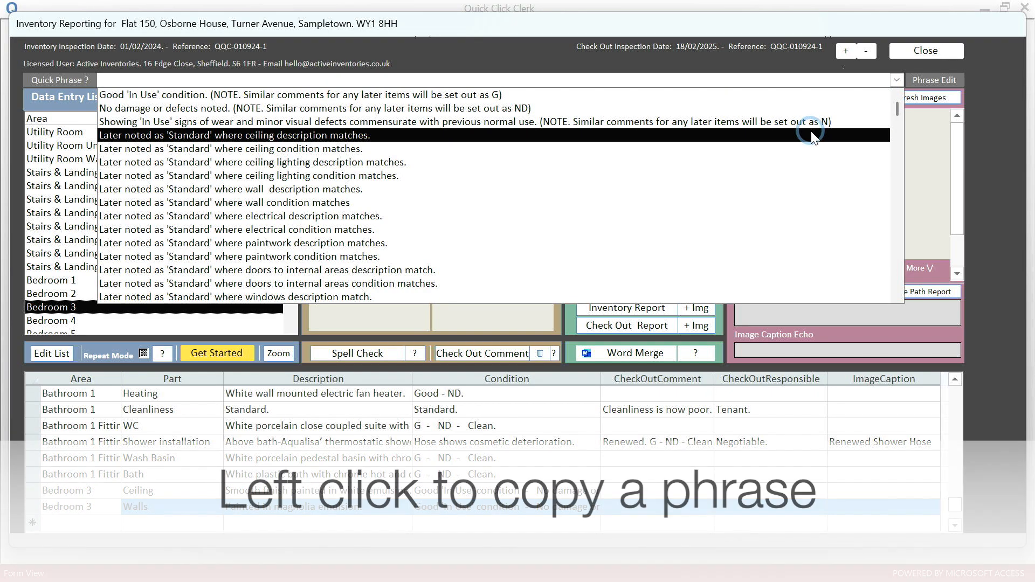
click(725, 189)
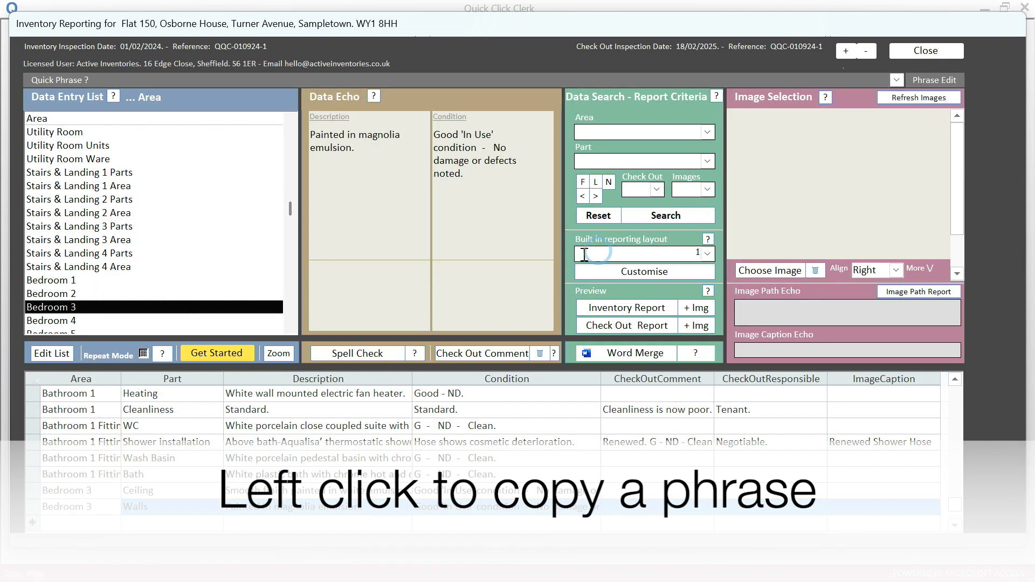
double_click(356, 210)
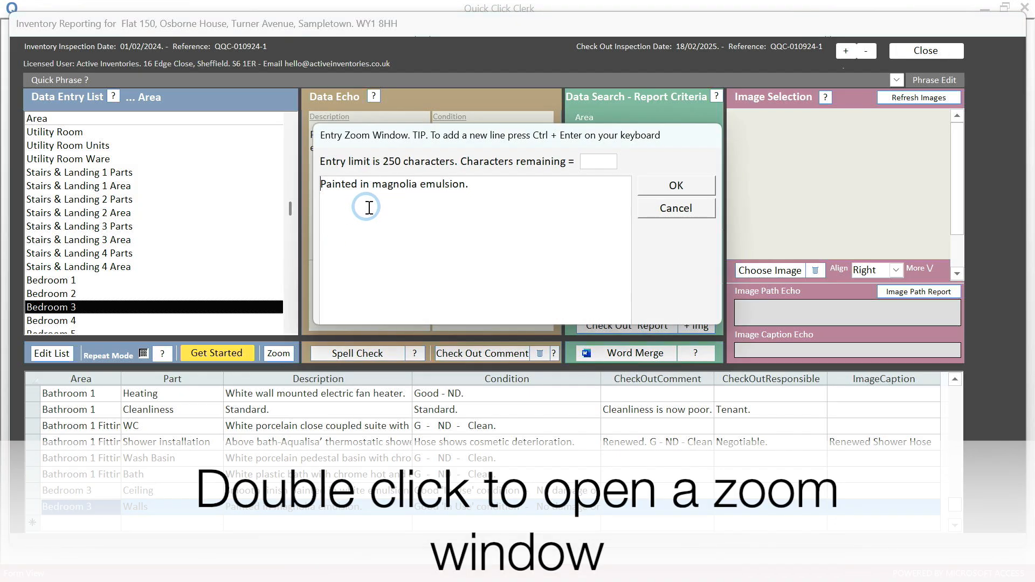
right_click(492, 186)
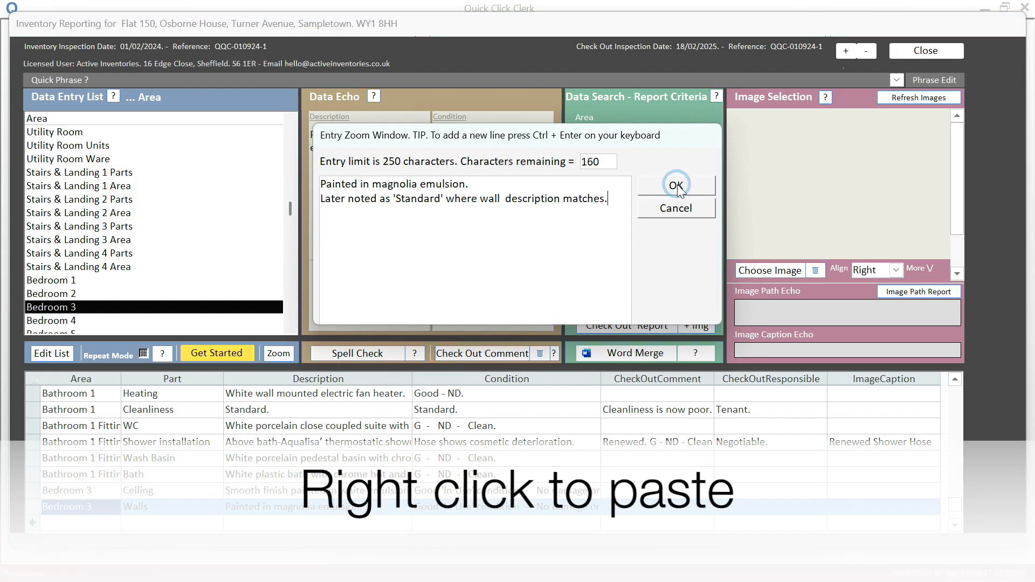
click(676, 186)
Add the quick phrase "Later noted as 'Standard' where wall condition matches" on a new line of the Bedroom 3 Walls condition
click(896, 81)
click(699, 203)
double_click(486, 191)
click(626, 189)
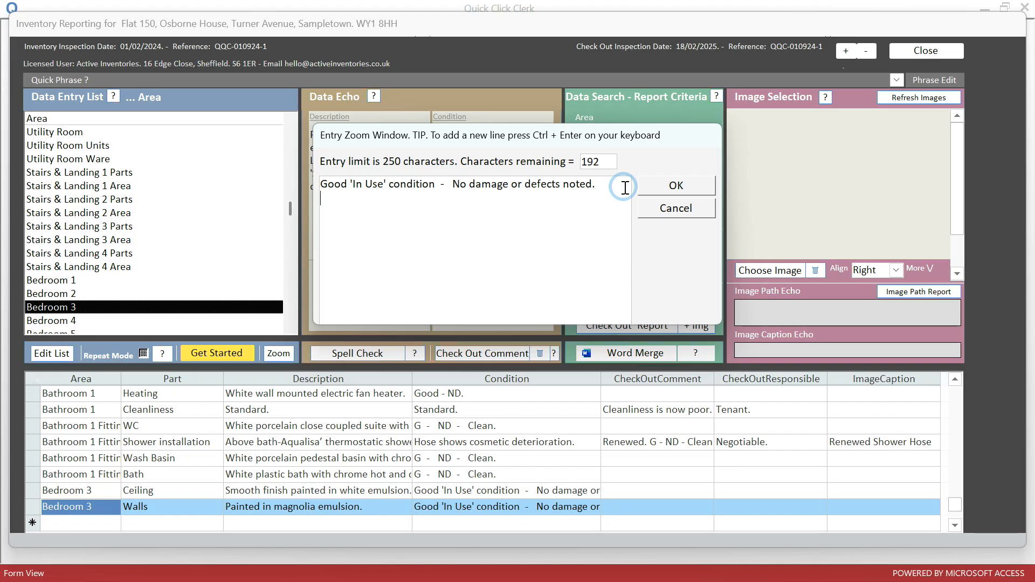
text(Later noted as 'Standard' where wall condition matches)
click(672, 187)
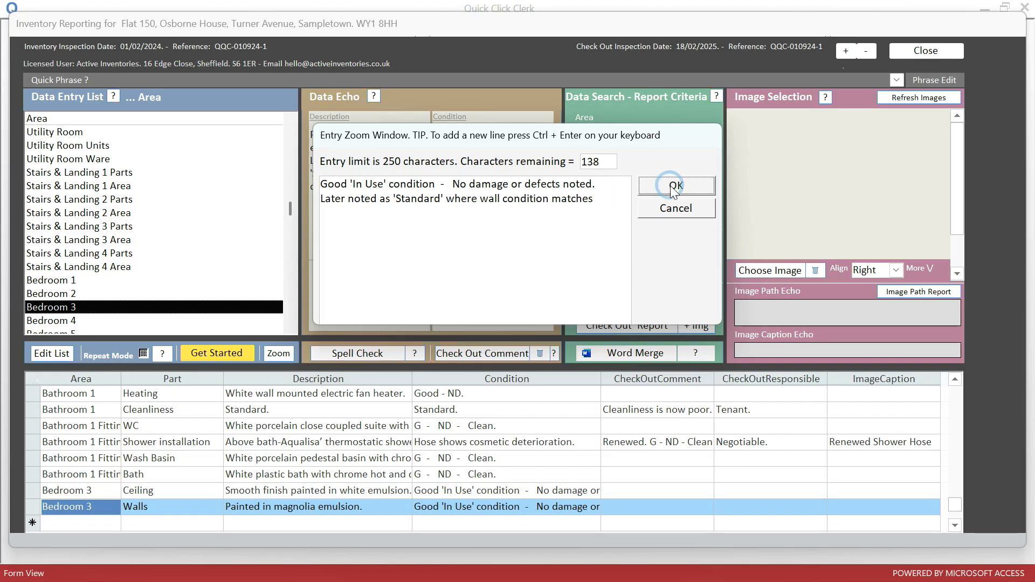
Add a Bedroom 3 Electrical entry with description "White plastic" and condition "Good 'In use' condition visually", "Untested for operation" and "No damage or defects noted"
click(76, 326)
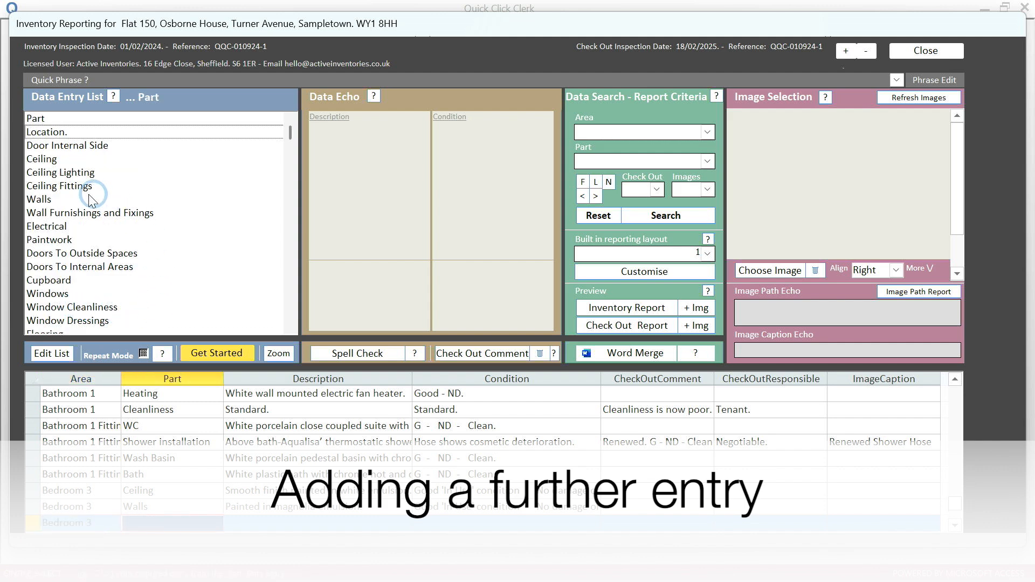
click(52, 229)
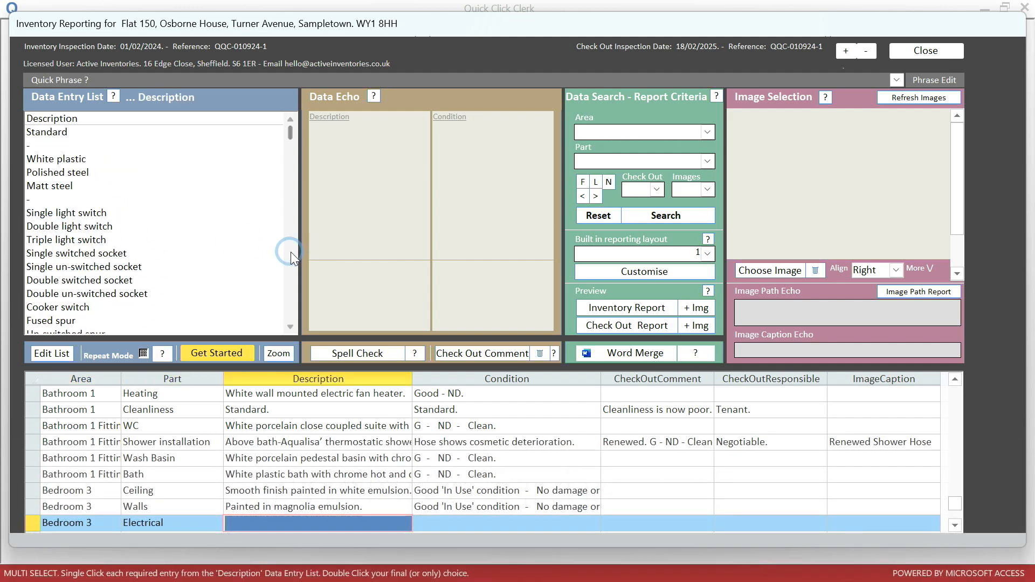
click(77, 162)
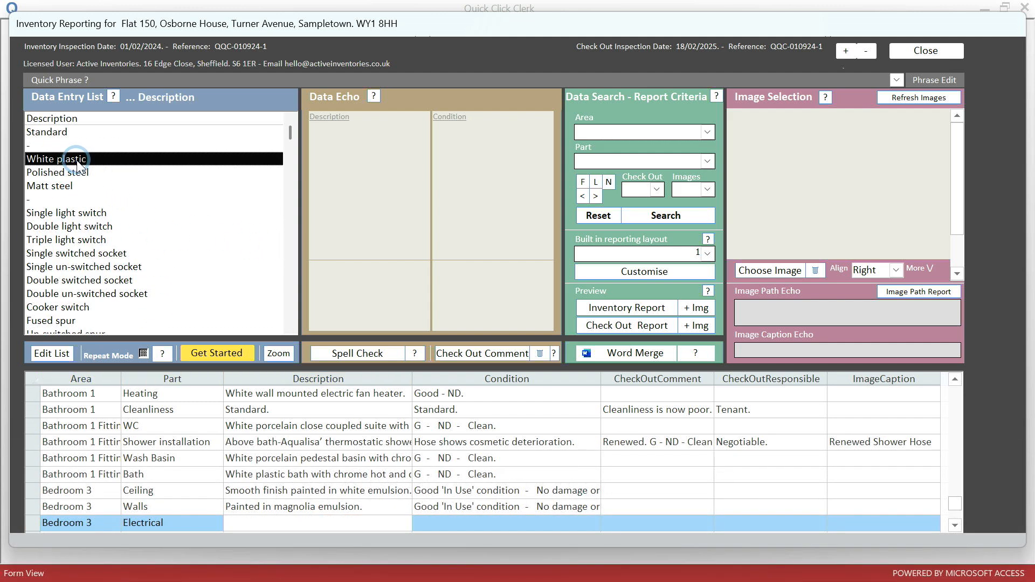
click(86, 161)
double_click(86, 162)
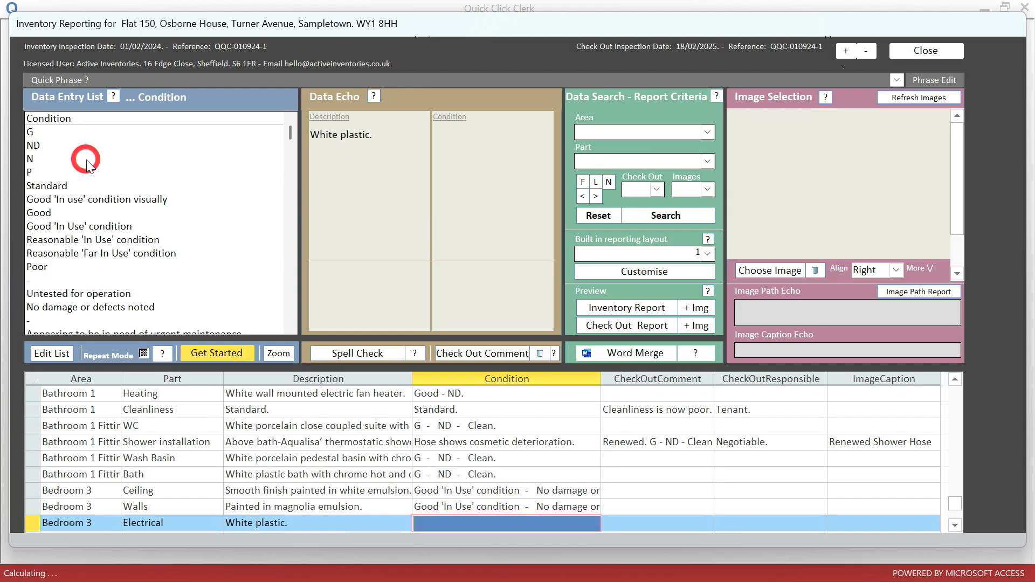
click(93, 199)
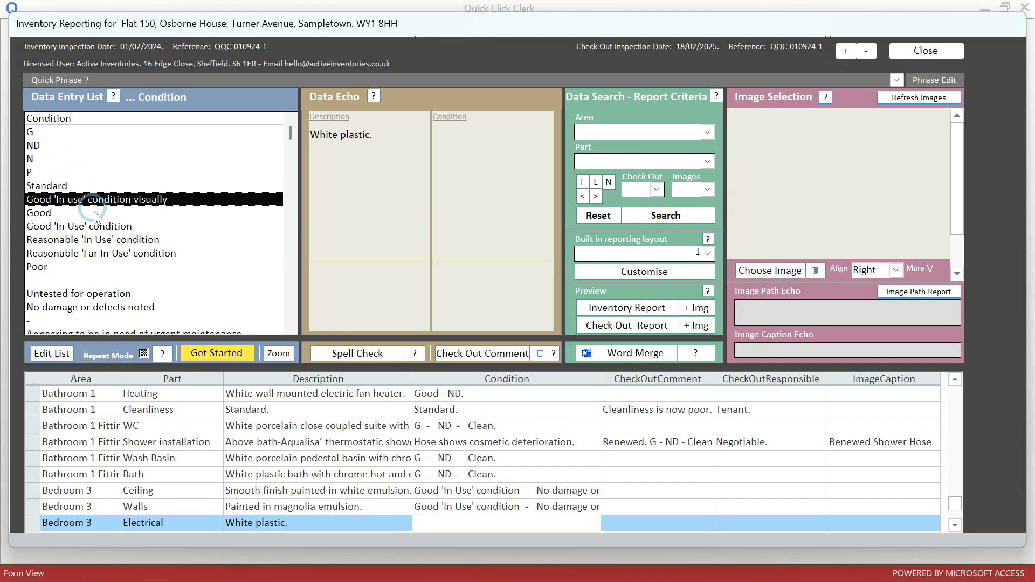
click(103, 295)
double_click(107, 310)
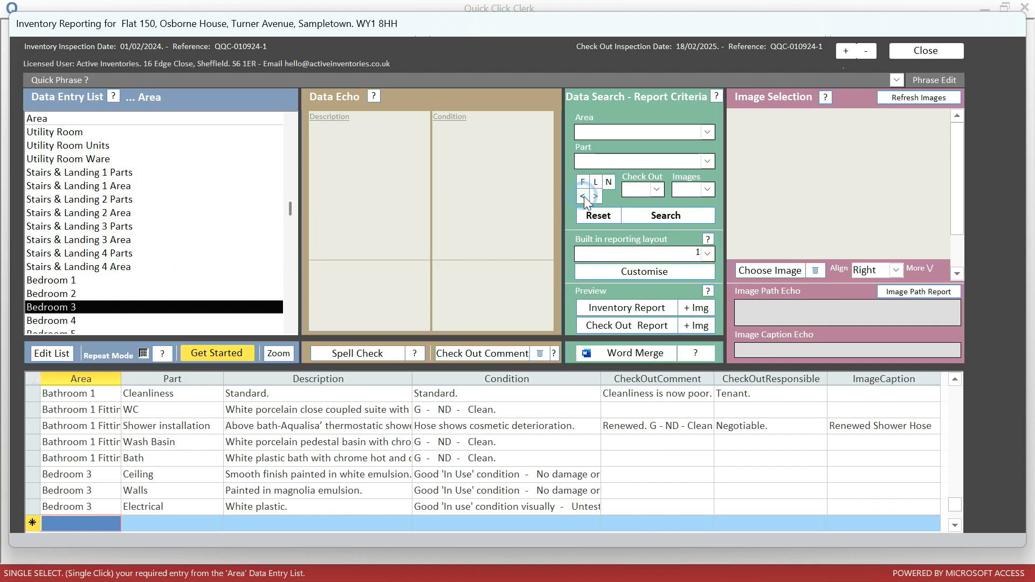
Add the quick phrase "Later noted as 'Standard' where electrical description matches." on a new line of the Bedroom 3 Electrical description
click(897, 80)
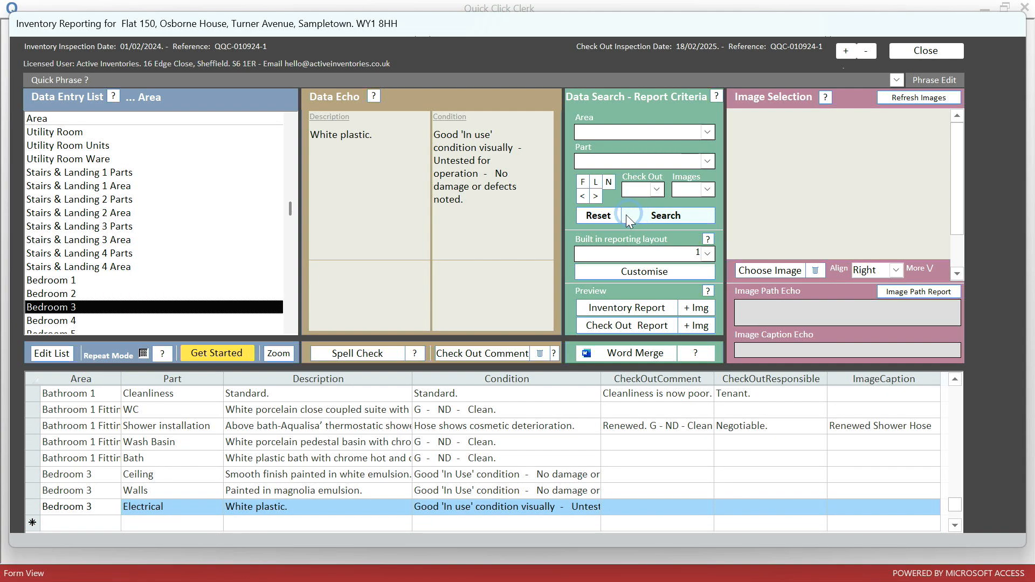
double_click(347, 198)
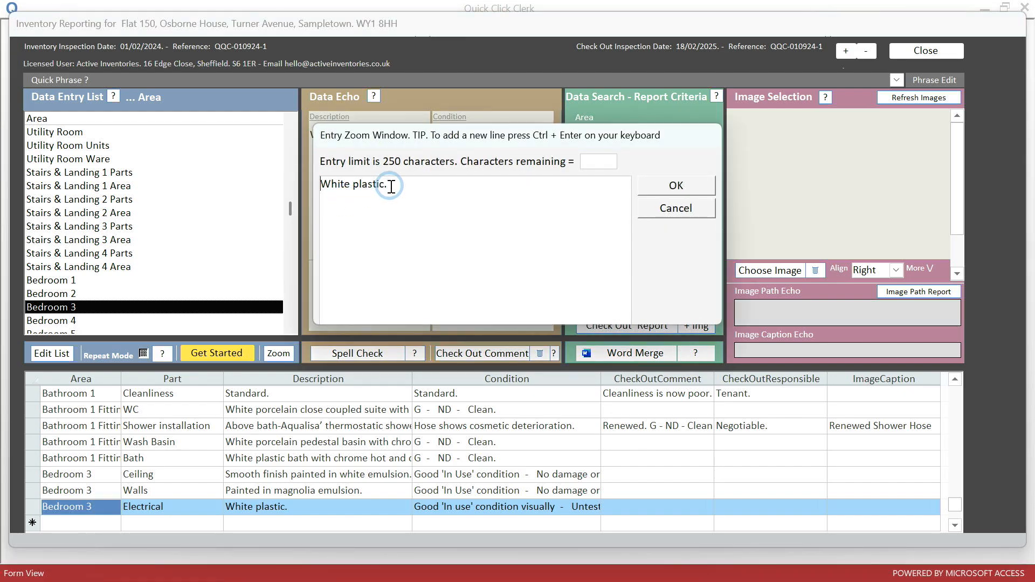
key(ctrl+Return)
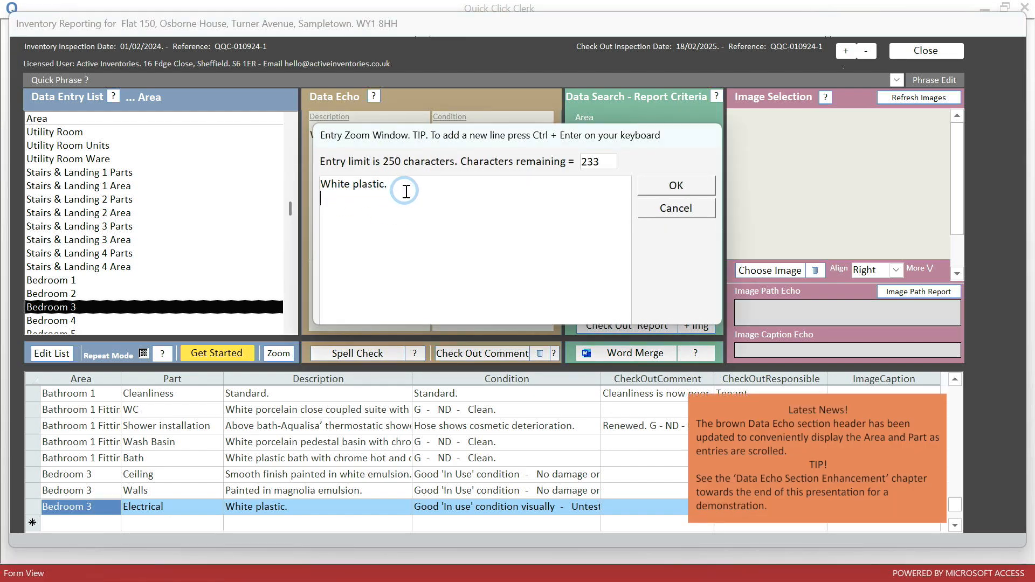
text(Later noted as 'Standard' where electrical description matches.)
click(675, 185)
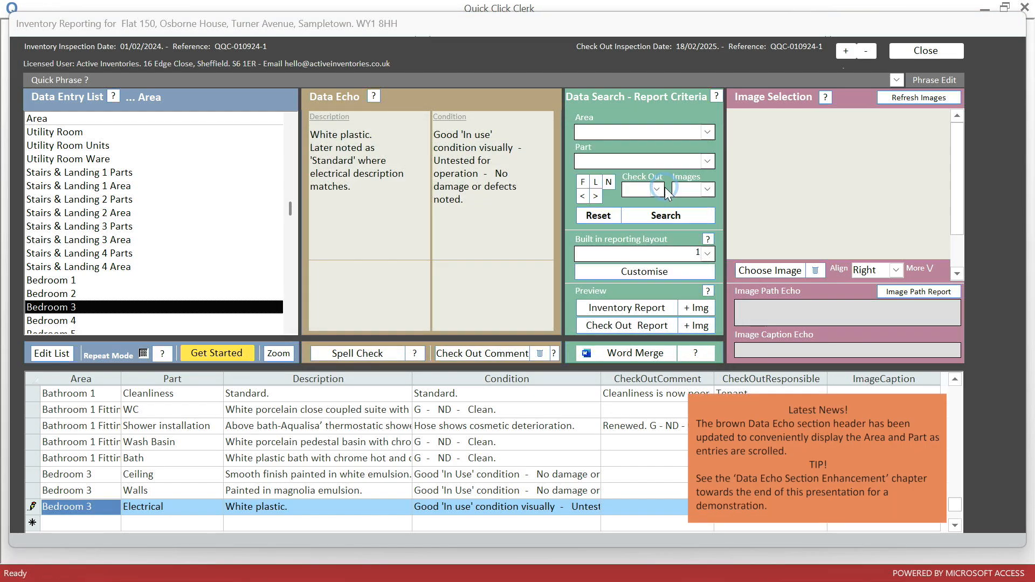
Add the quick phrase "Later noted as 'Standard' where electrical condition matches." on a new line of the Bedroom 3 Electrical condition
click(895, 81)
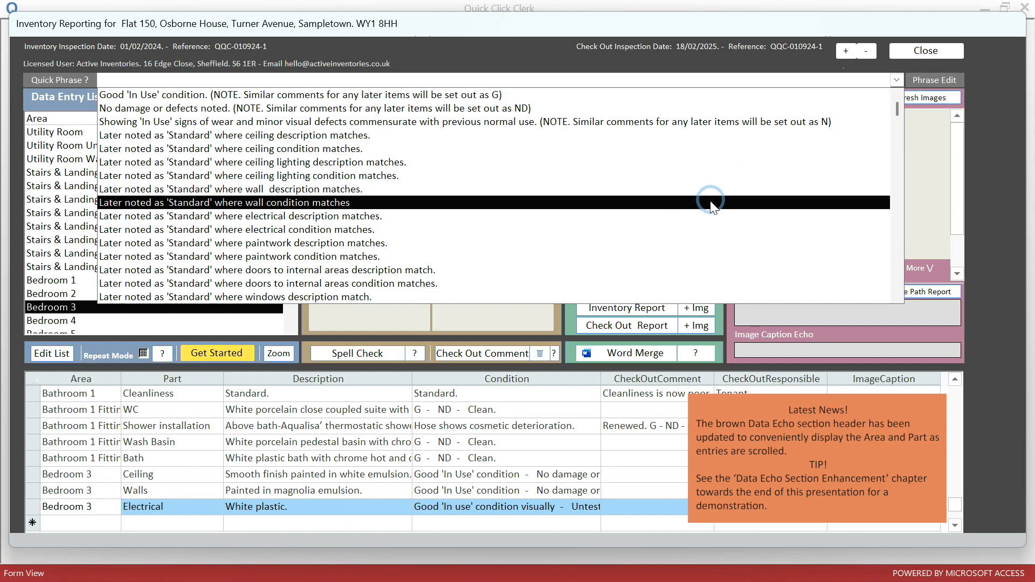
click(671, 230)
double_click(486, 201)
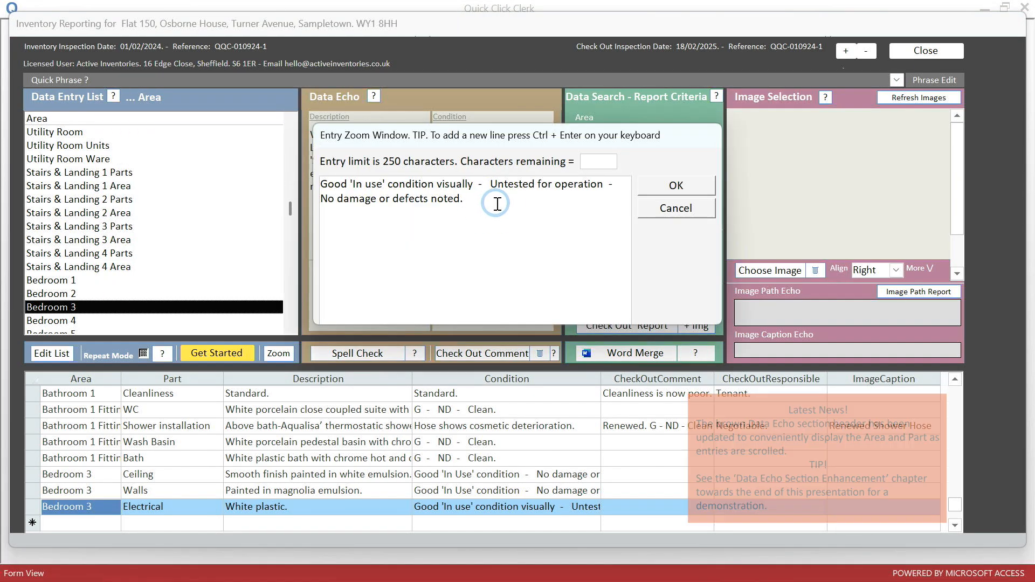
text(Later noted as 'Standard' where electrical condition matches.)
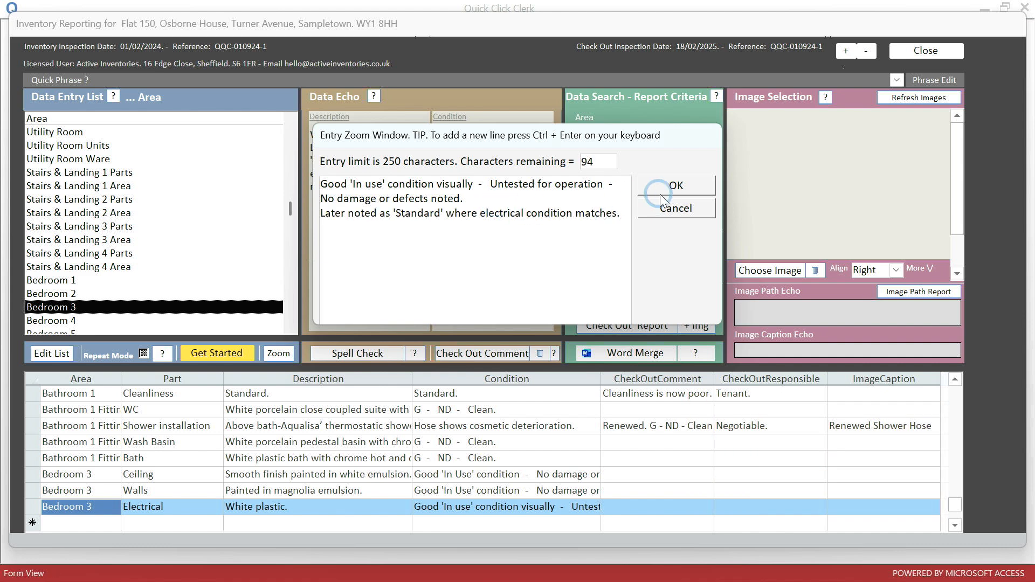
click(674, 185)
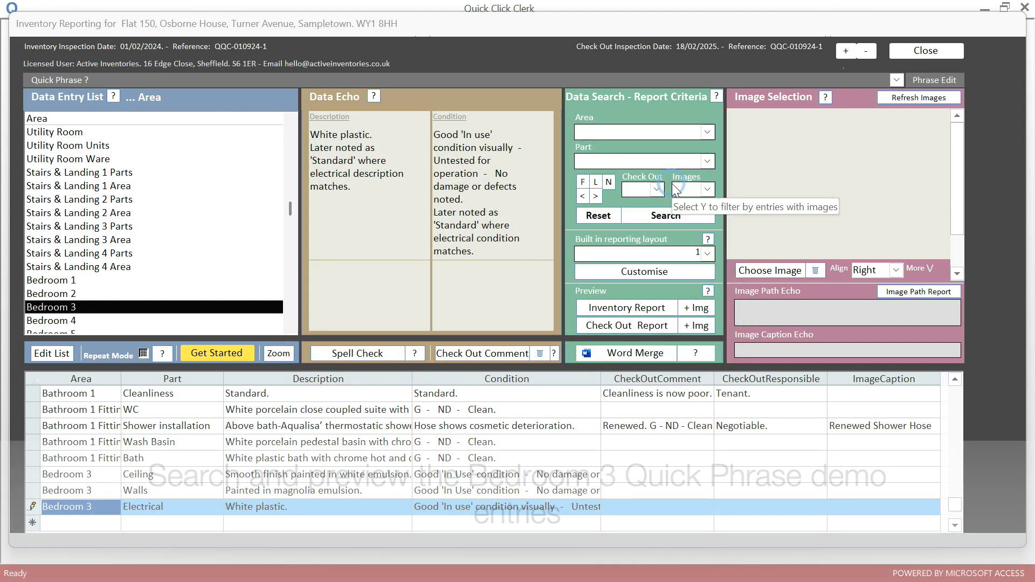
Search the inventory for entries in the Bedroom 3 area
click(700, 221)
click(707, 136)
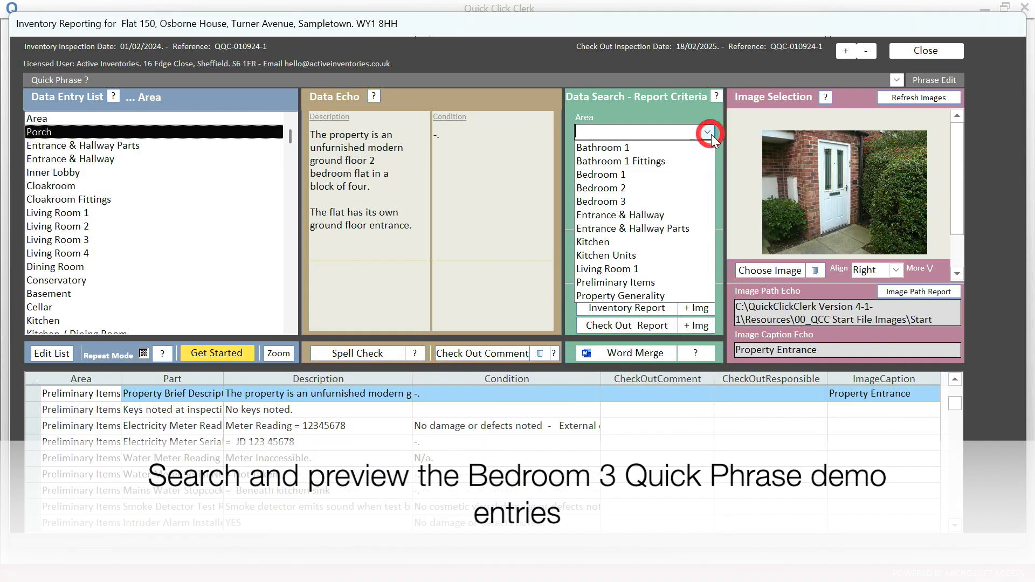
click(636, 201)
click(674, 217)
click(668, 275)
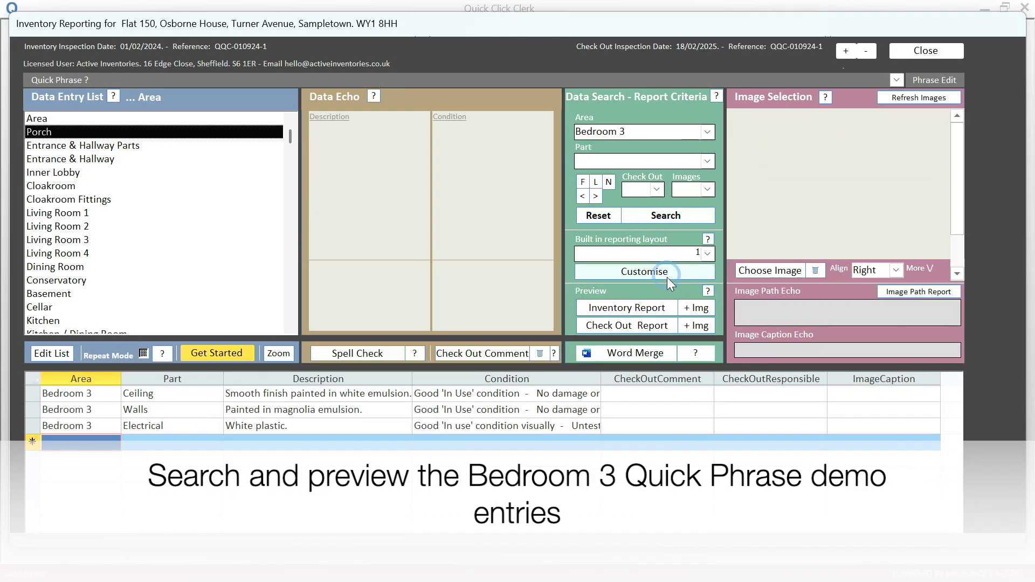
Preview the inventory report without images, examine the Bedroom 3 entries on page 2, and close the preview
click(663, 313)
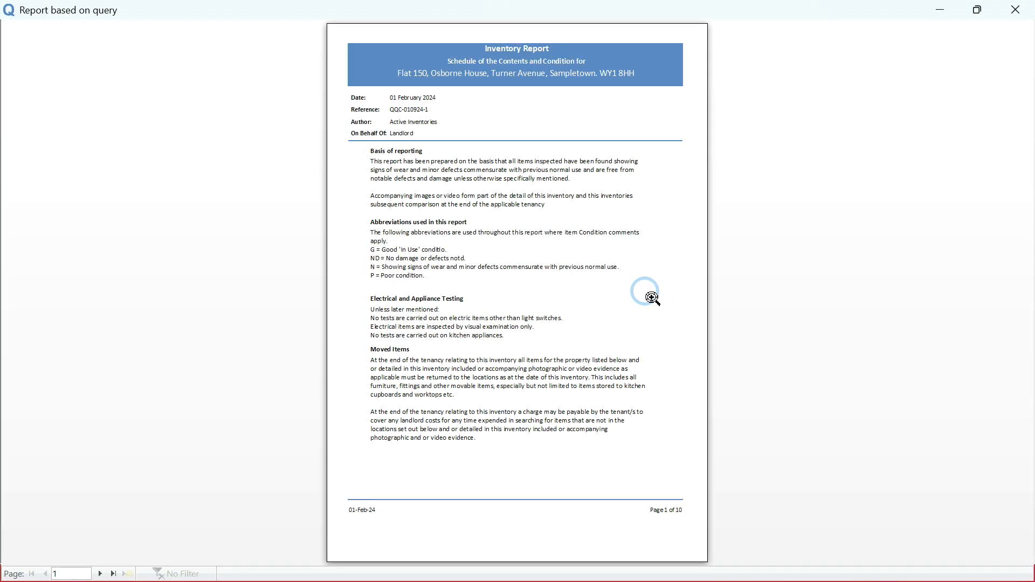
key(Page_Down)
click(387, 104)
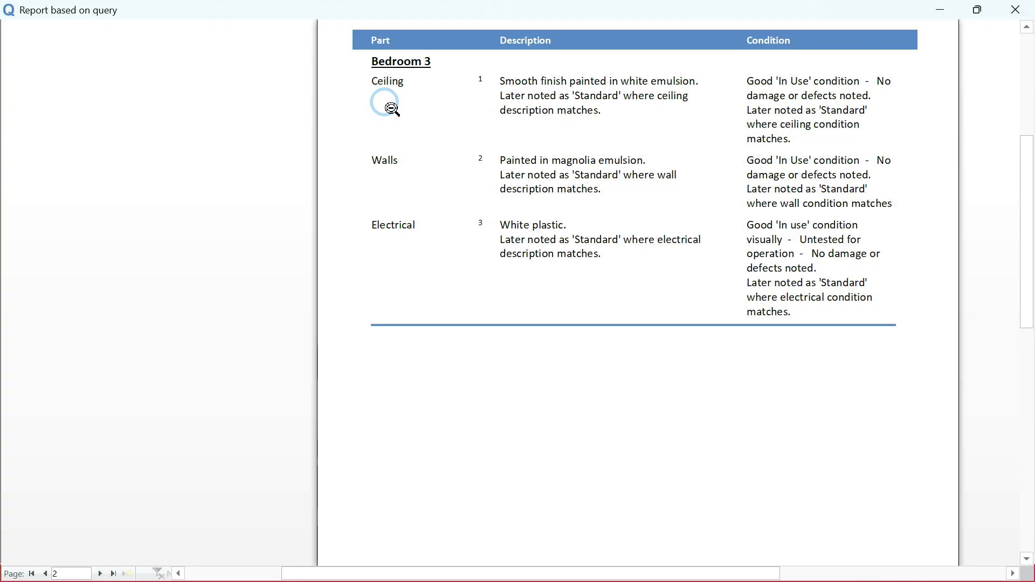
right_click(385, 103)
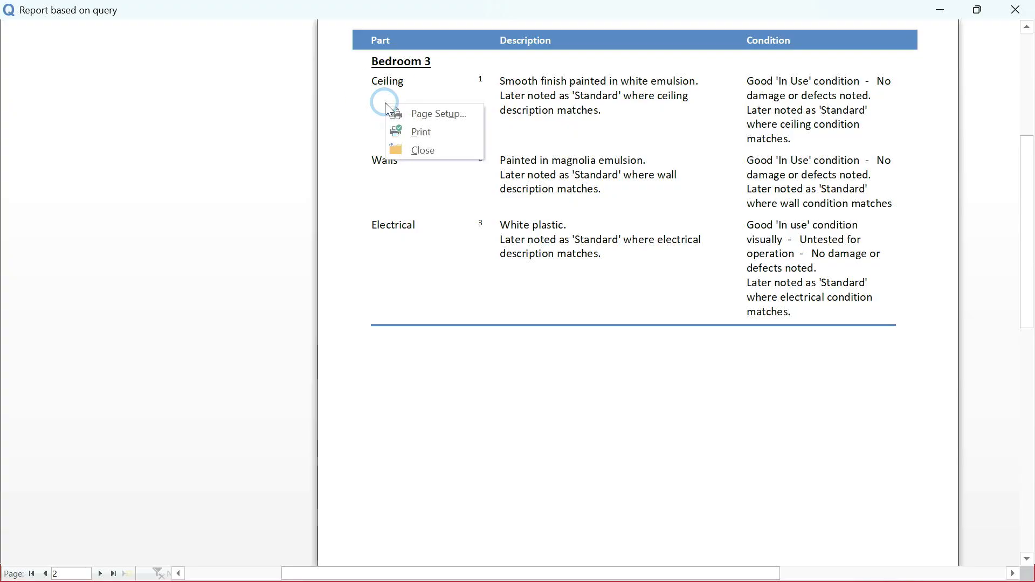
click(422, 148)
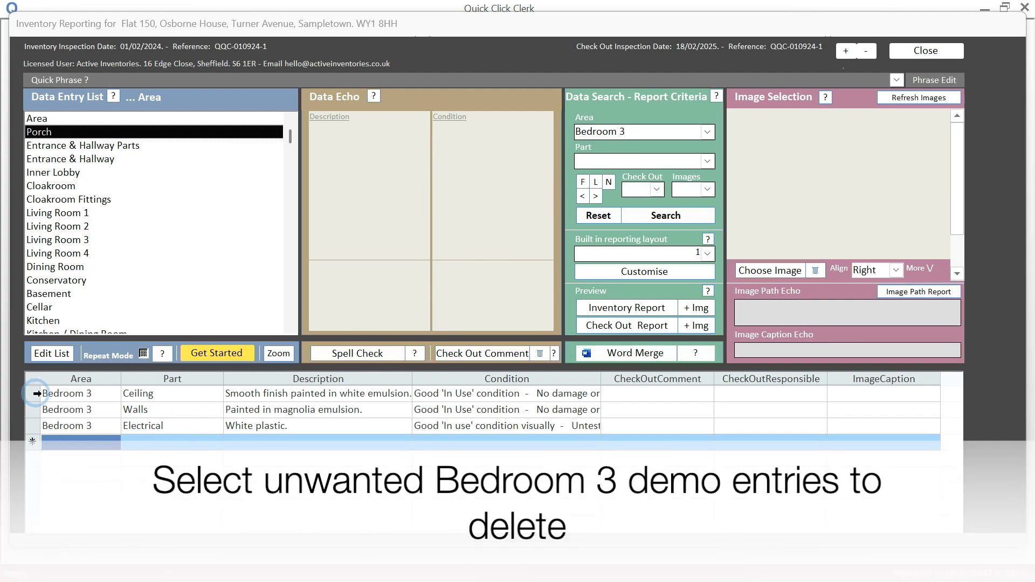
Delete the Bedroom 3 Ceiling, Walls and Electrical entries and reset the search criteria
drag(37, 393, 32, 423)
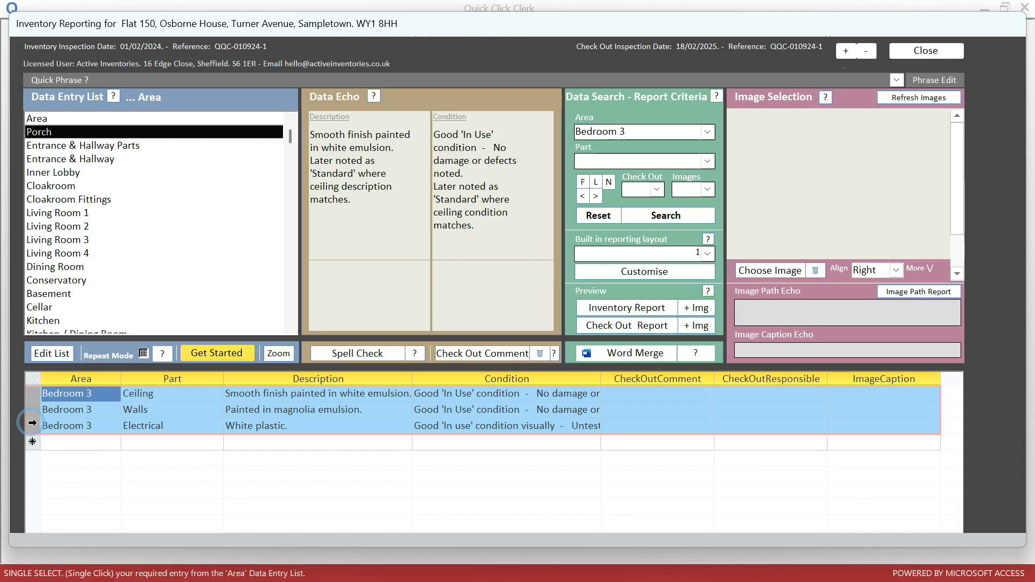
key(Delete)
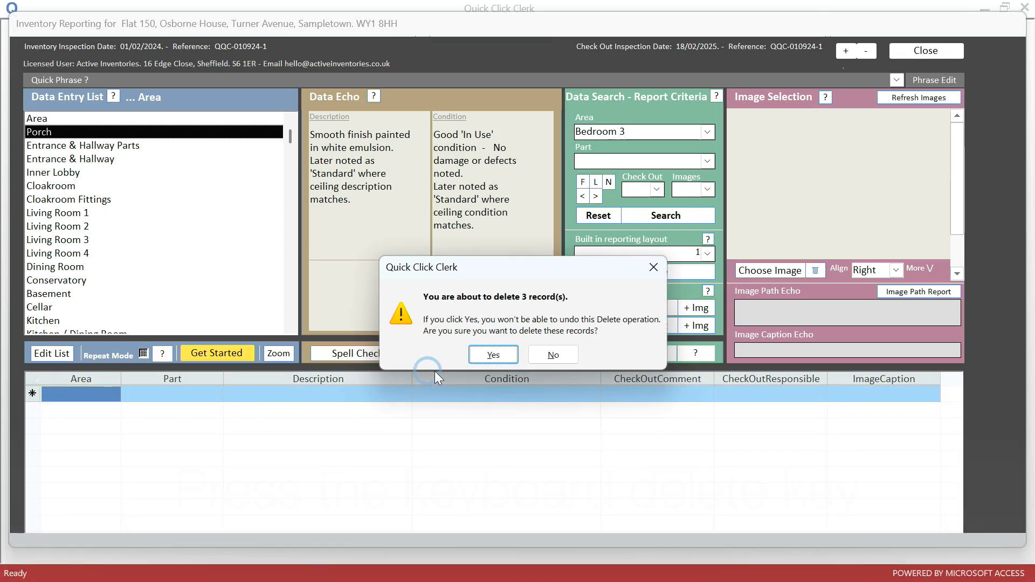
click(493, 356)
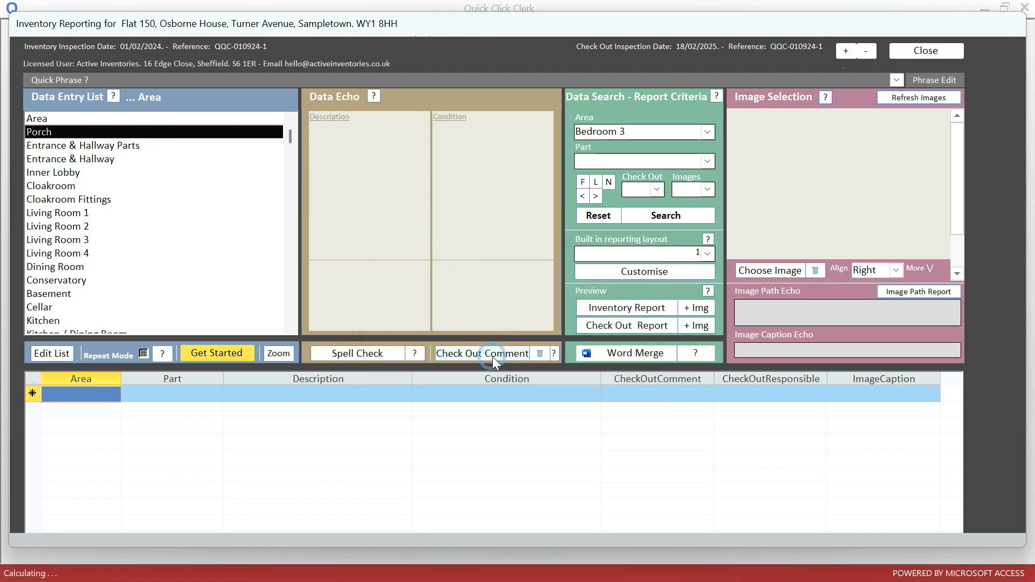
click(599, 216)
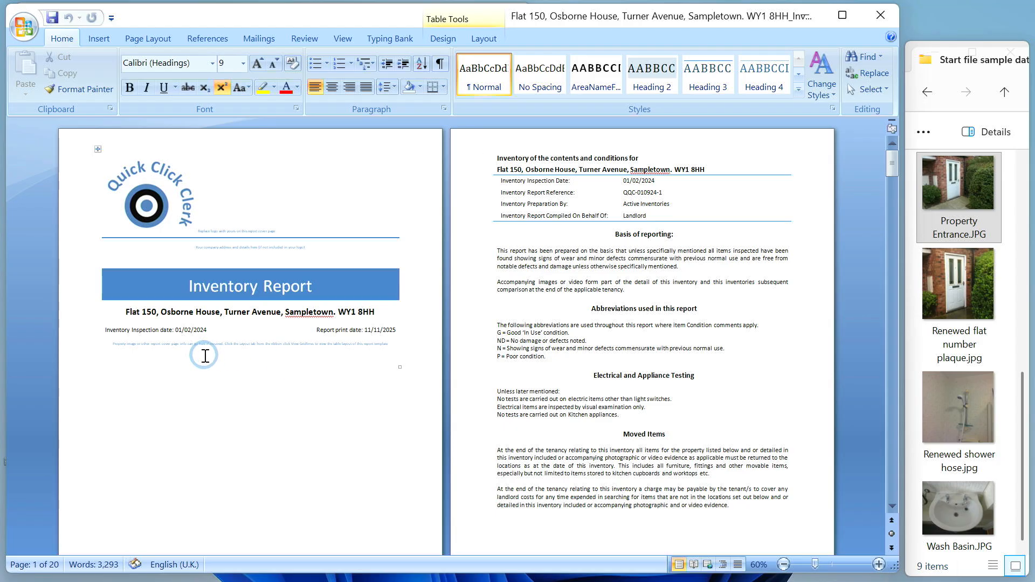
In the merged Word inventory document, insert Property Entrance.JPG from the sample folder below the report dates on the cover page
click(126, 360)
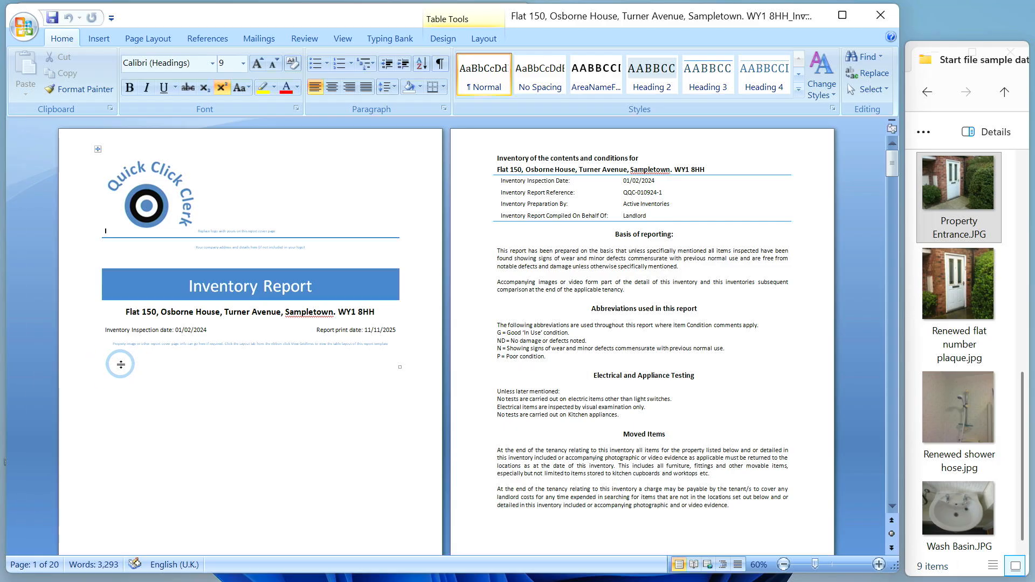
click(130, 370)
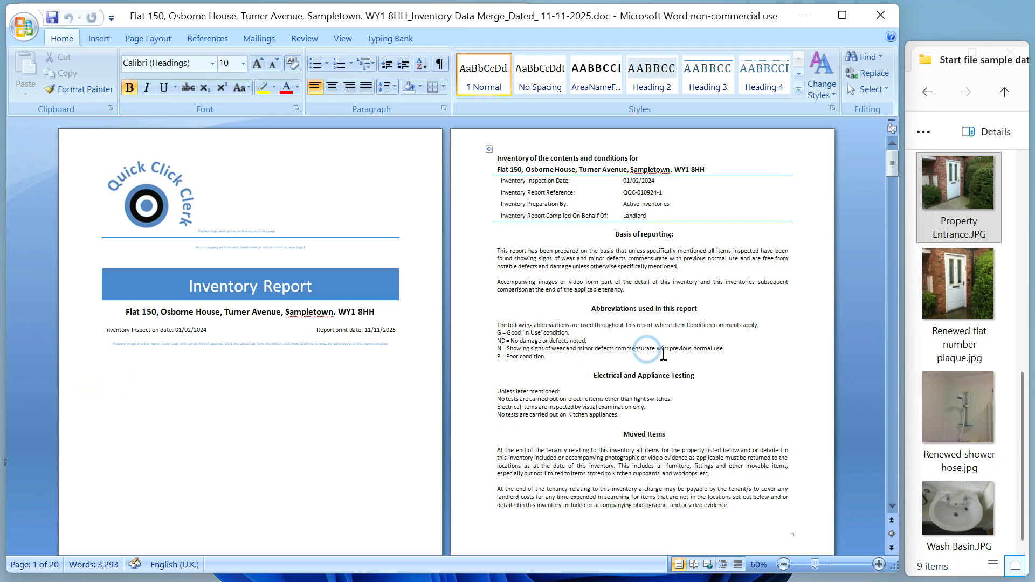
click(956, 194)
drag(967, 196, 109, 378)
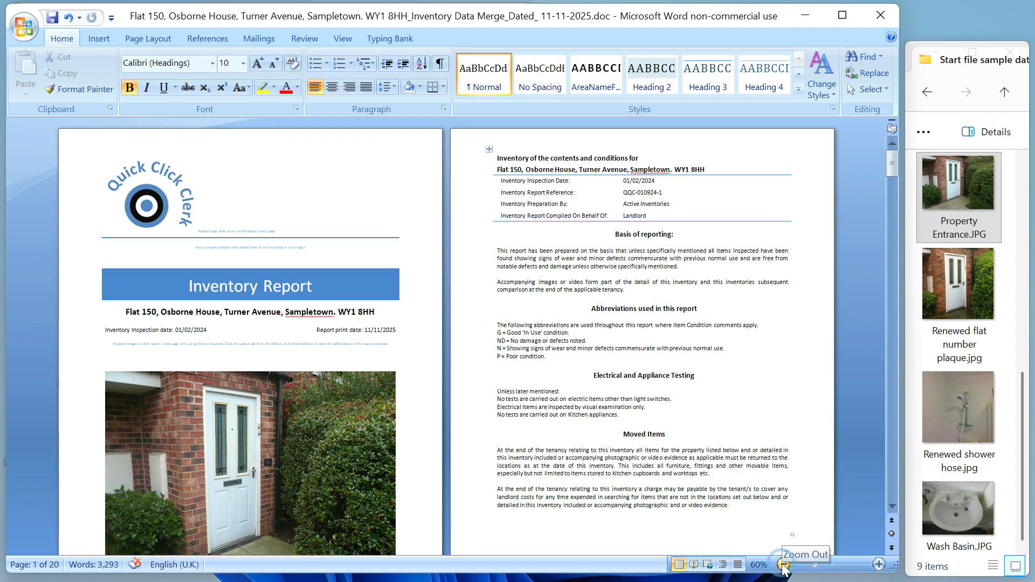
Show the table gridlines in the merged inventory document
click(541, 75)
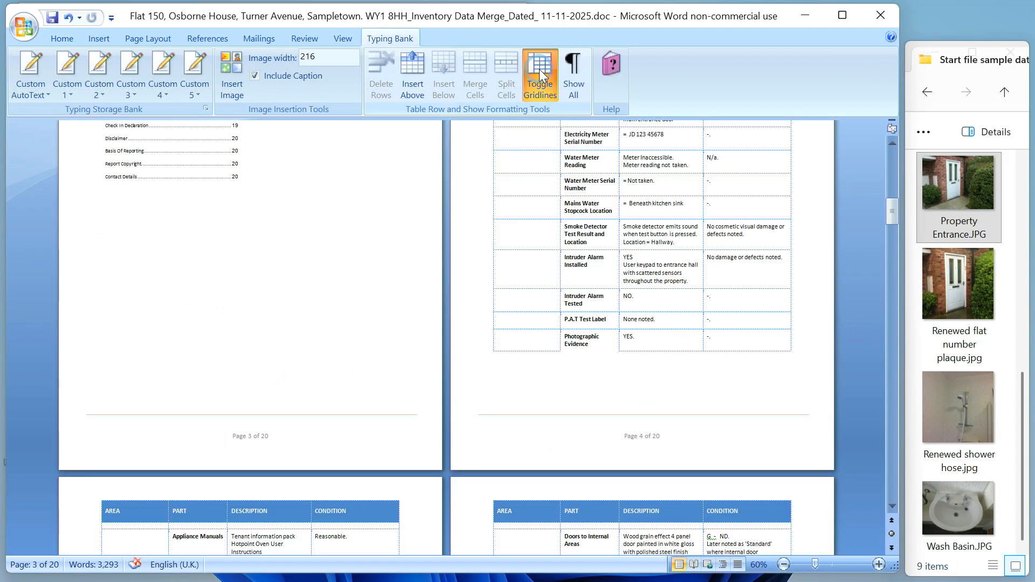
scroll(477, 190, down, 3)
scroll(476, 185, down, 3)
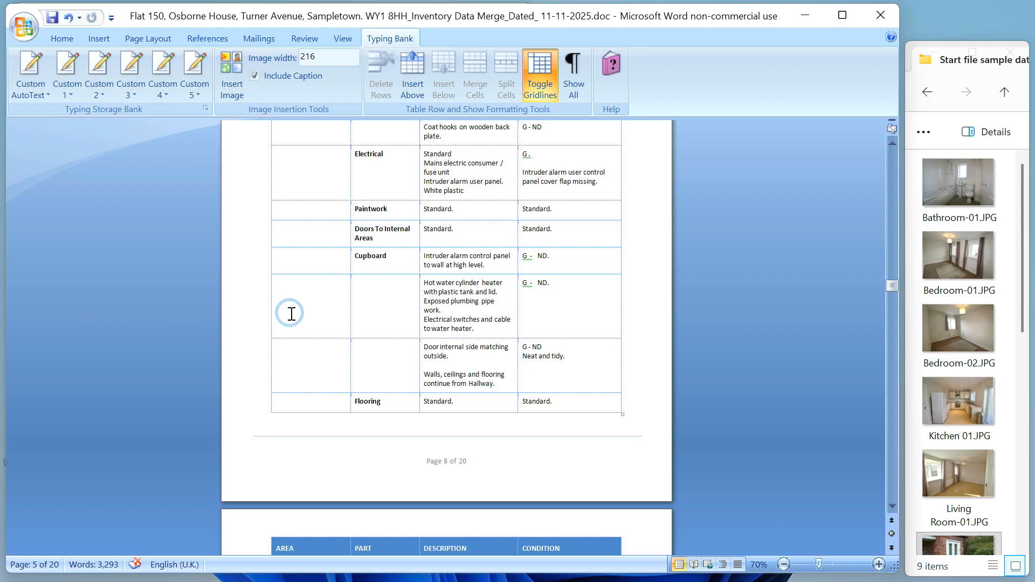
Open the Split Cells options for the empty area cell in the hot water cylinder heater row and dismiss them without splitting
click(289, 310)
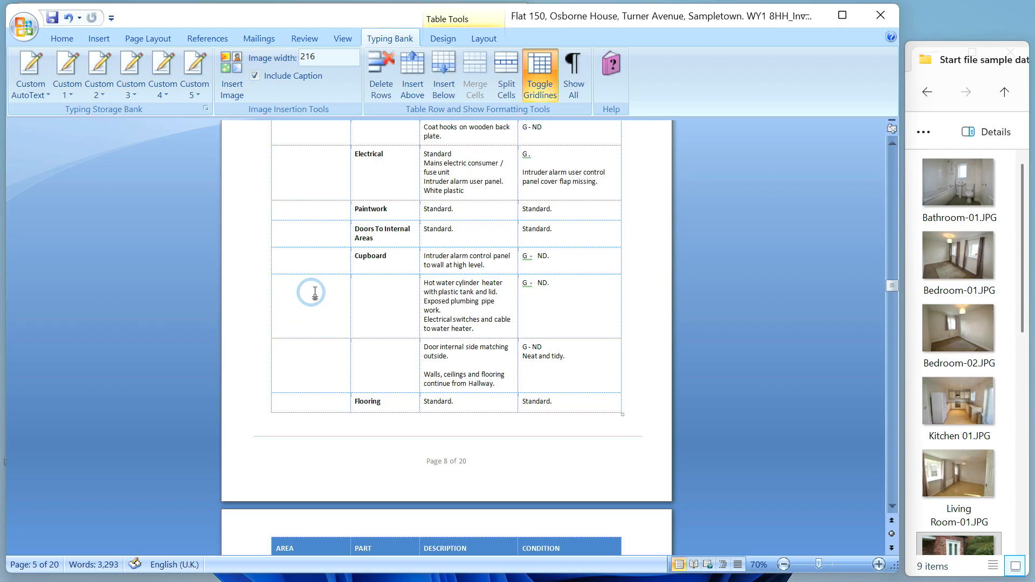
click(396, 57)
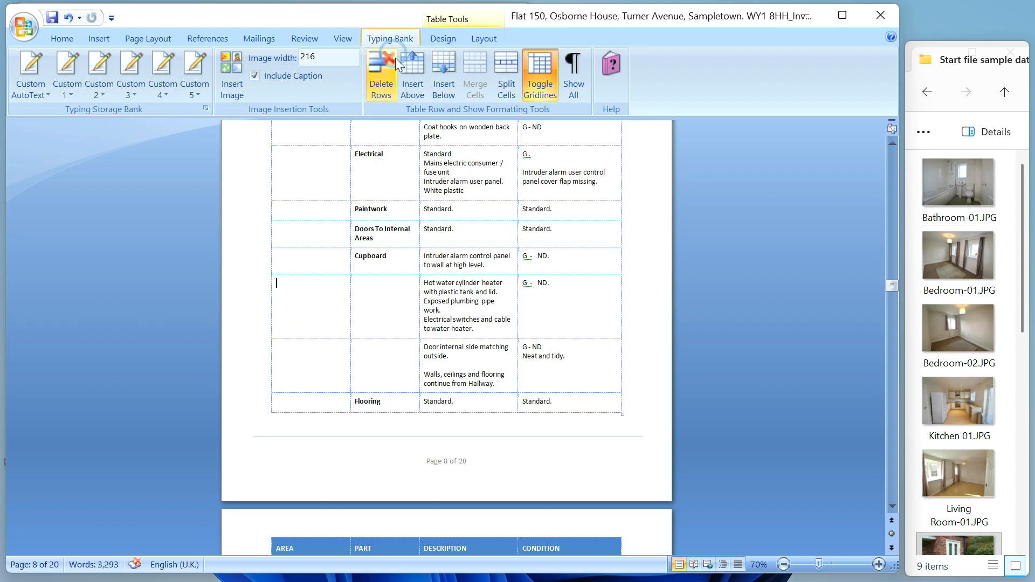
click(501, 93)
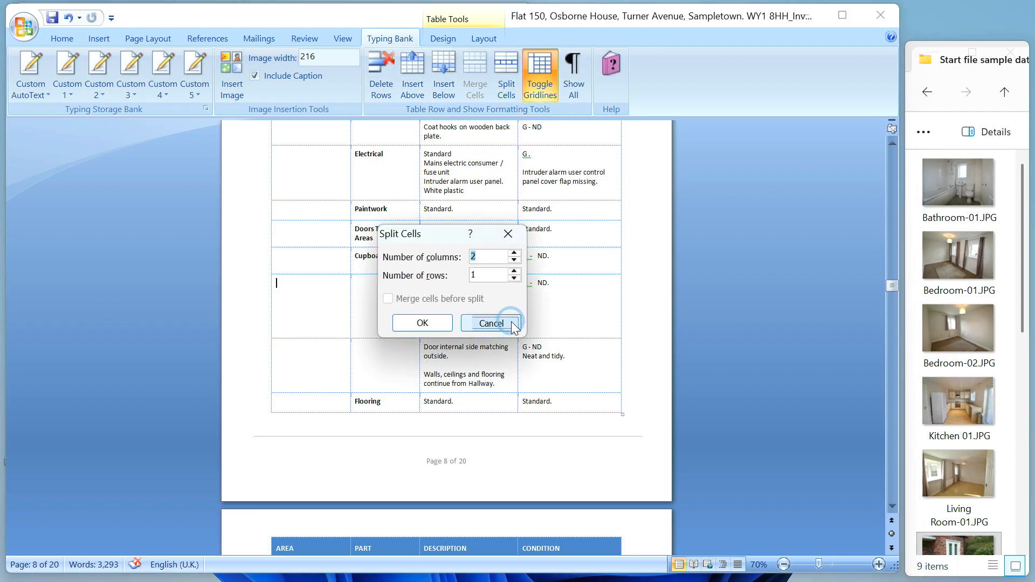
click(490, 322)
click(513, 77)
click(534, 67)
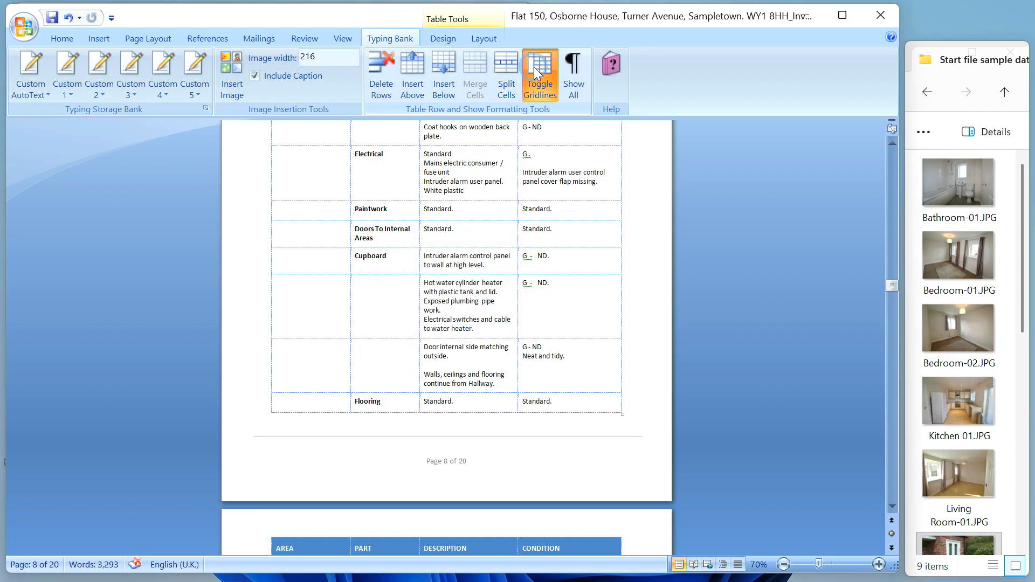
click(534, 67)
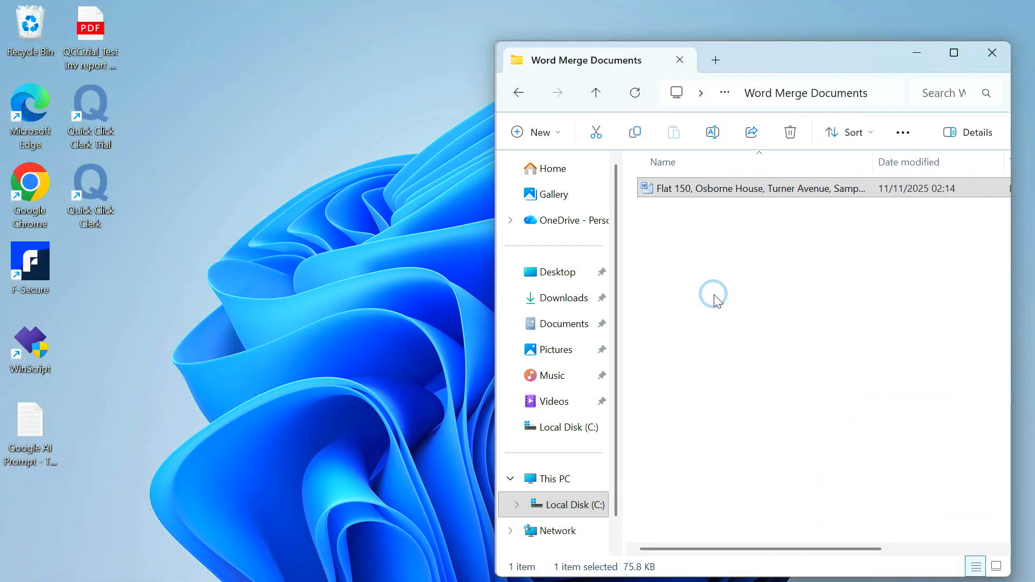
click(646, 189)
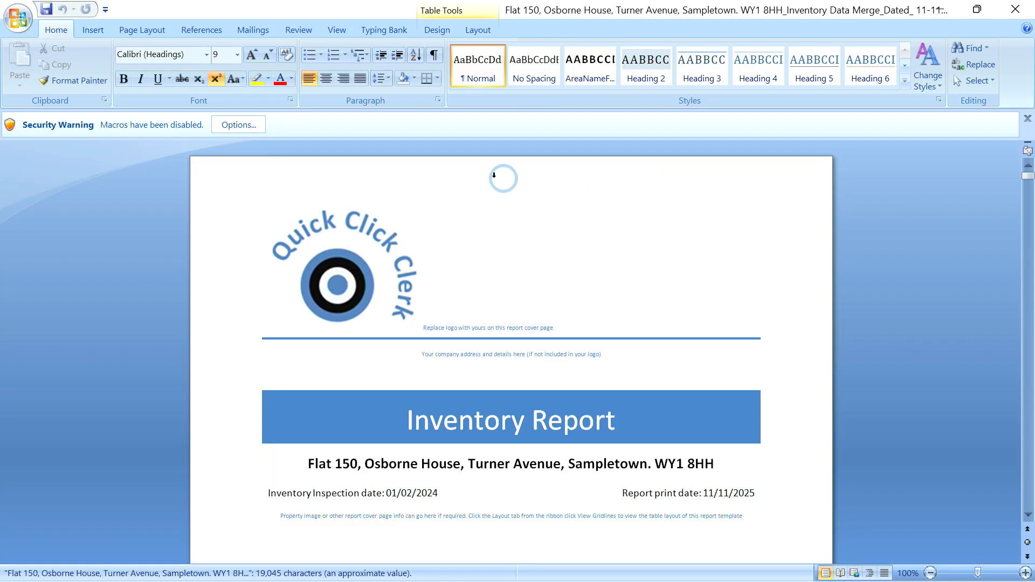
click(239, 125)
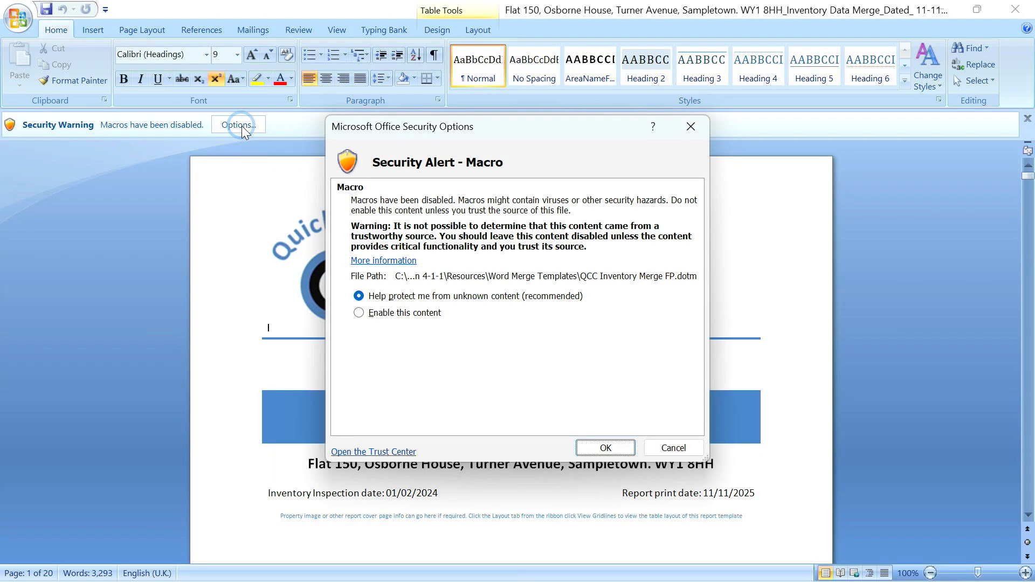
click(360, 314)
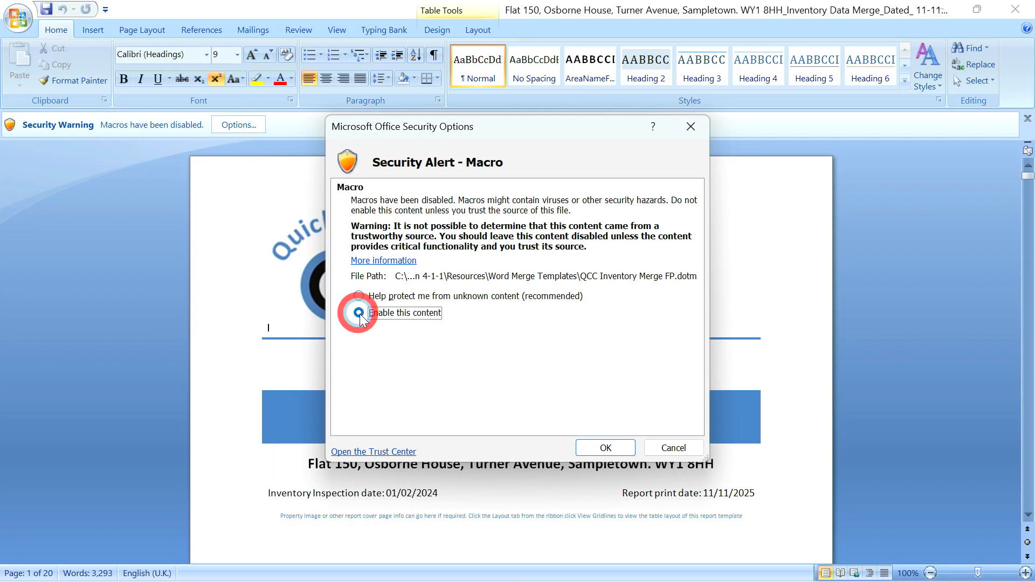
click(606, 449)
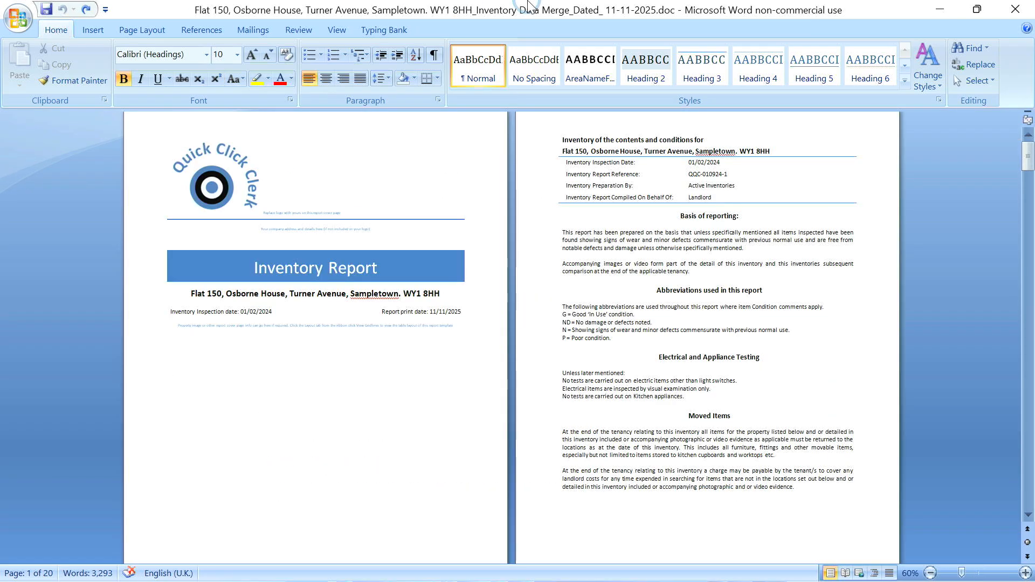
Restore the document window and narrow the Start file sample data images folder window so both are visible side by side
click(977, 9)
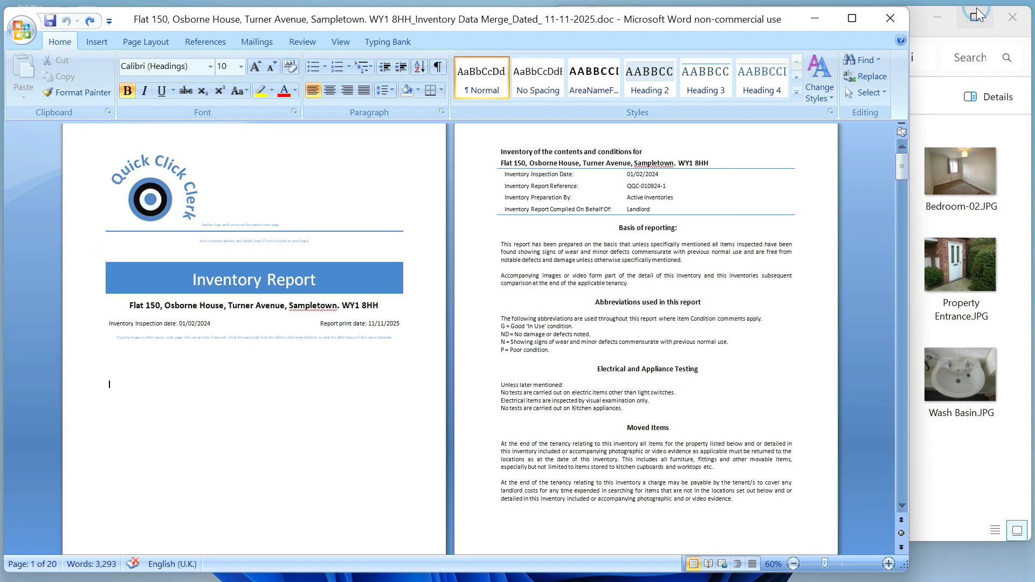
click(954, 34)
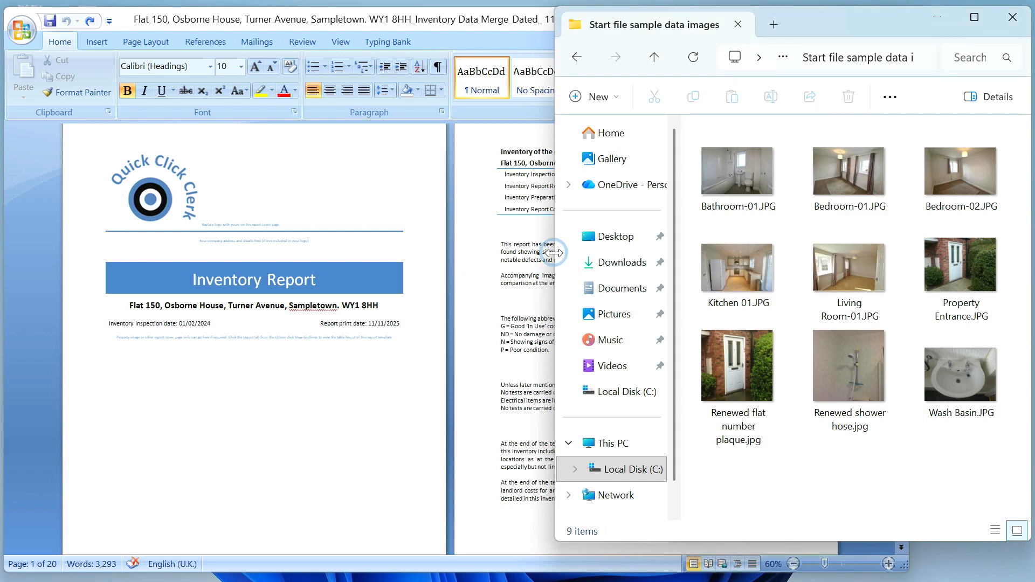
click(576, 217)
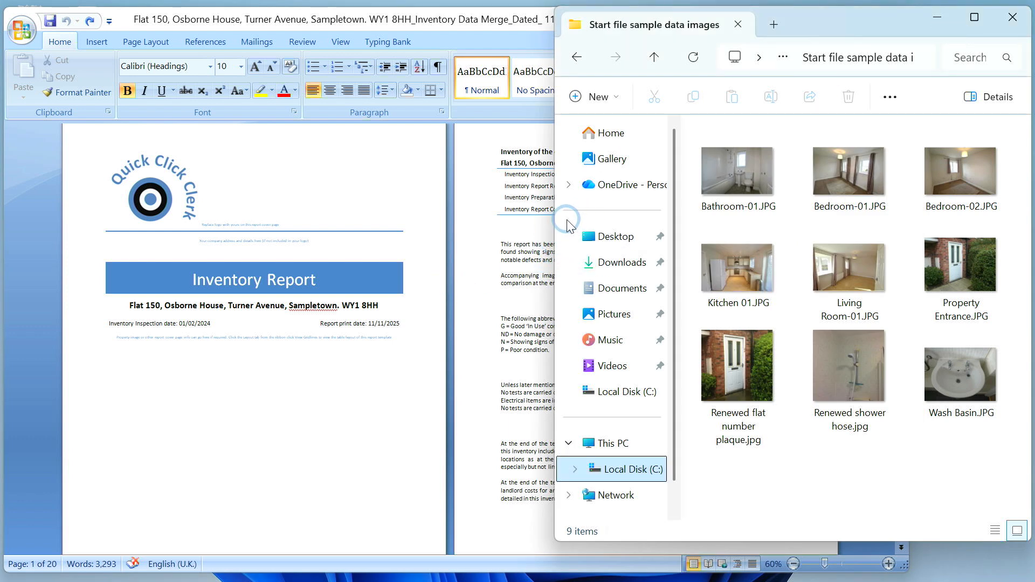
drag(550, 223, 913, 186)
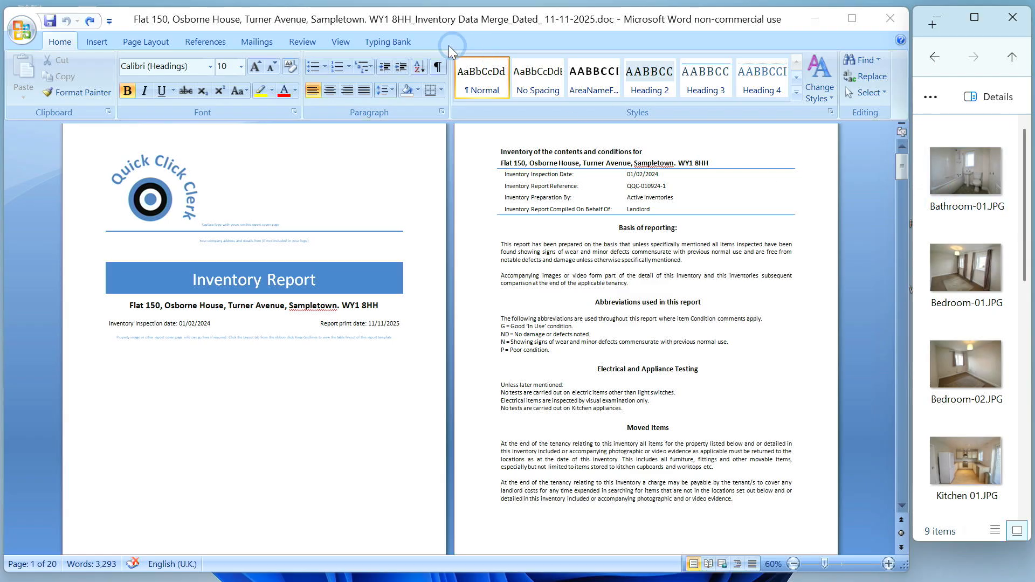
Show the table gridlines on the inventory report's cover page using the Typing Bank tools
click(216, 395)
scroll(697, 225, up, 1)
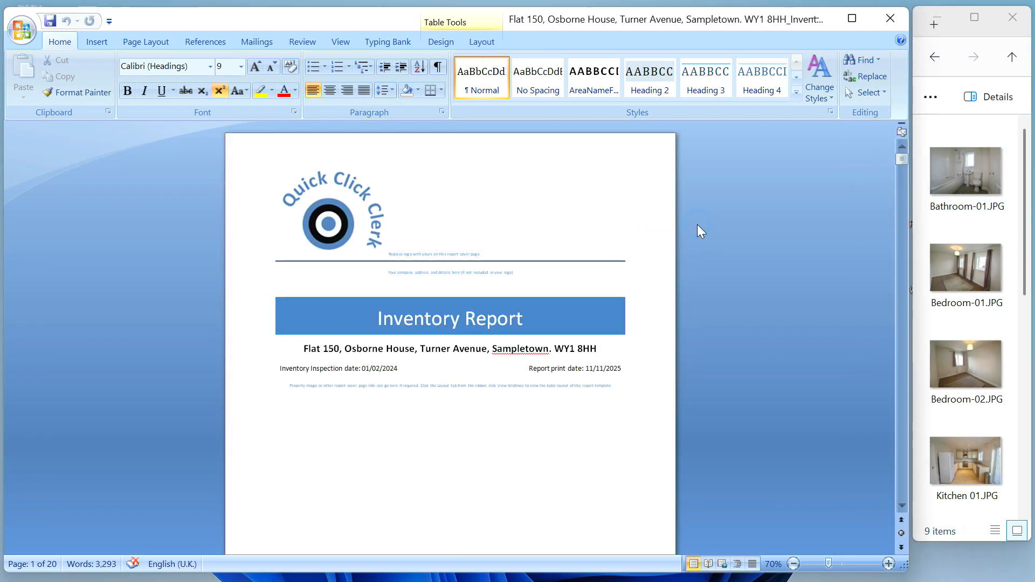
click(387, 43)
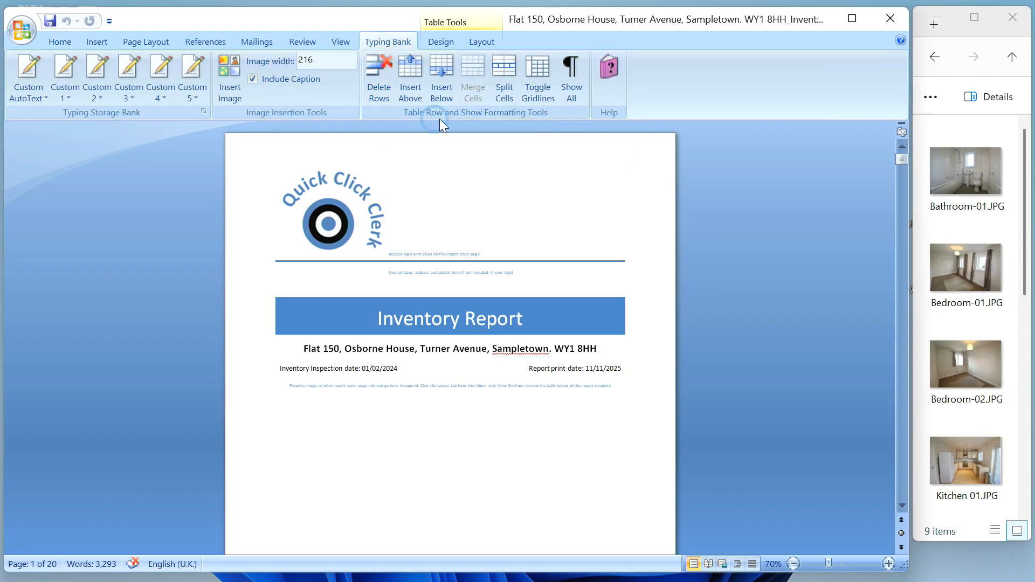
click(542, 75)
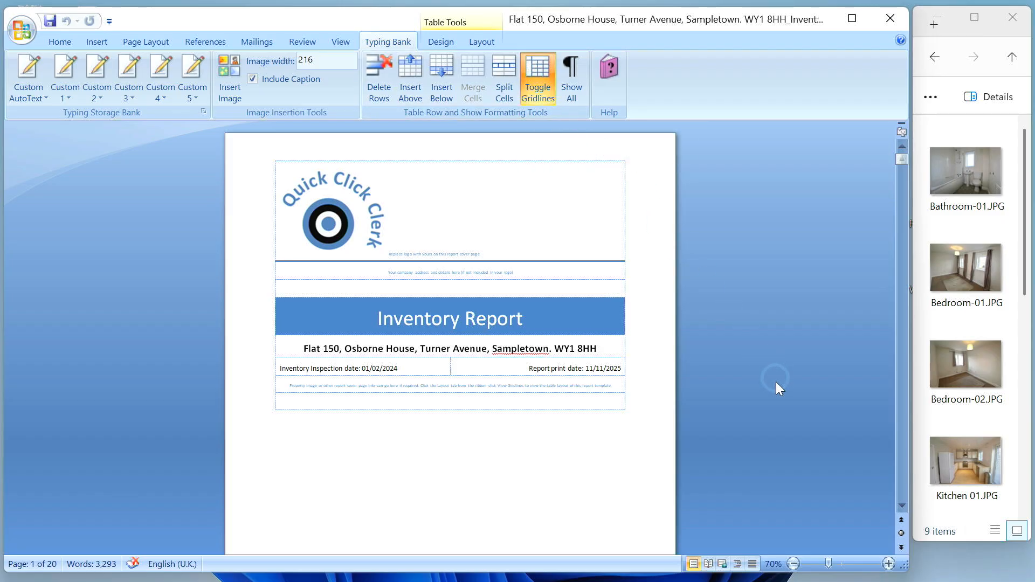
Insert Property Entrance.JPG from the sample images folder into the empty bottom row of the cover page table
click(794, 564)
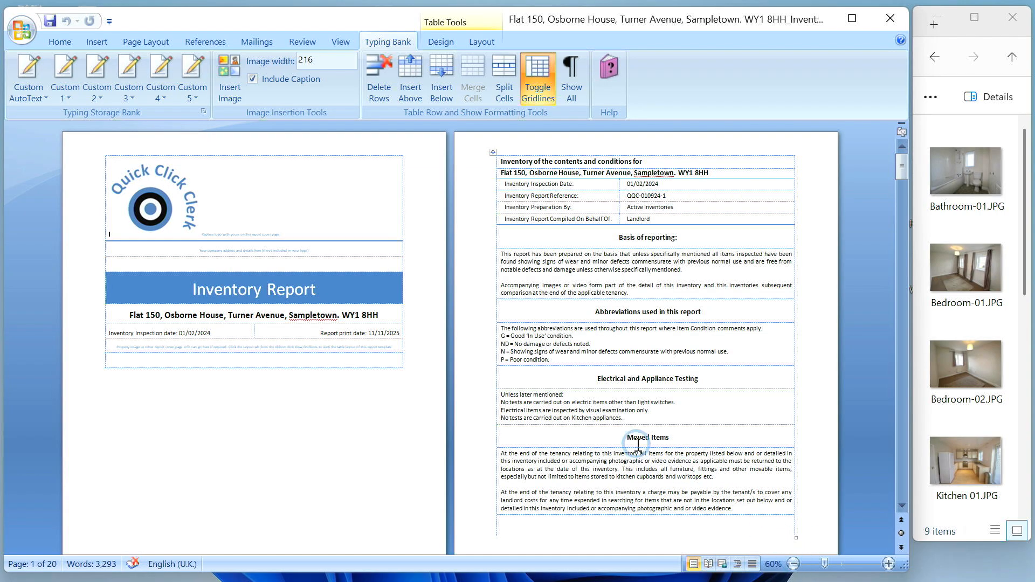
click(533, 130)
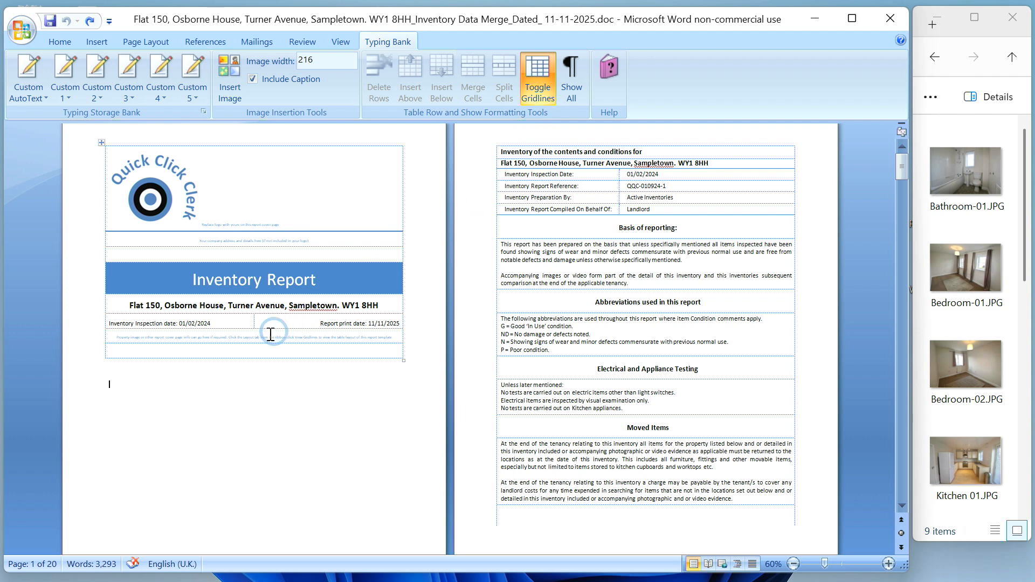
click(135, 347)
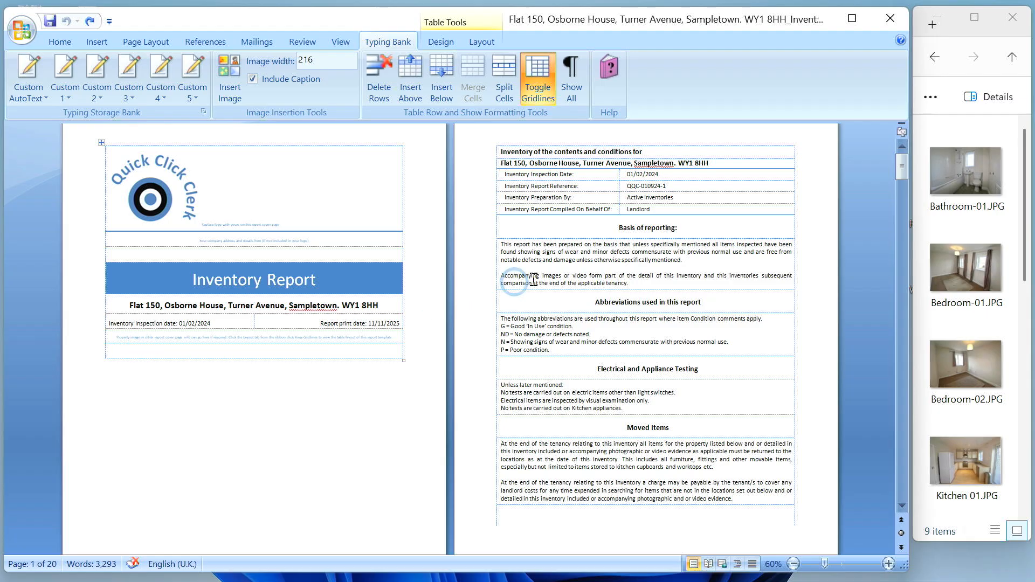
scroll(944, 302, down, 2)
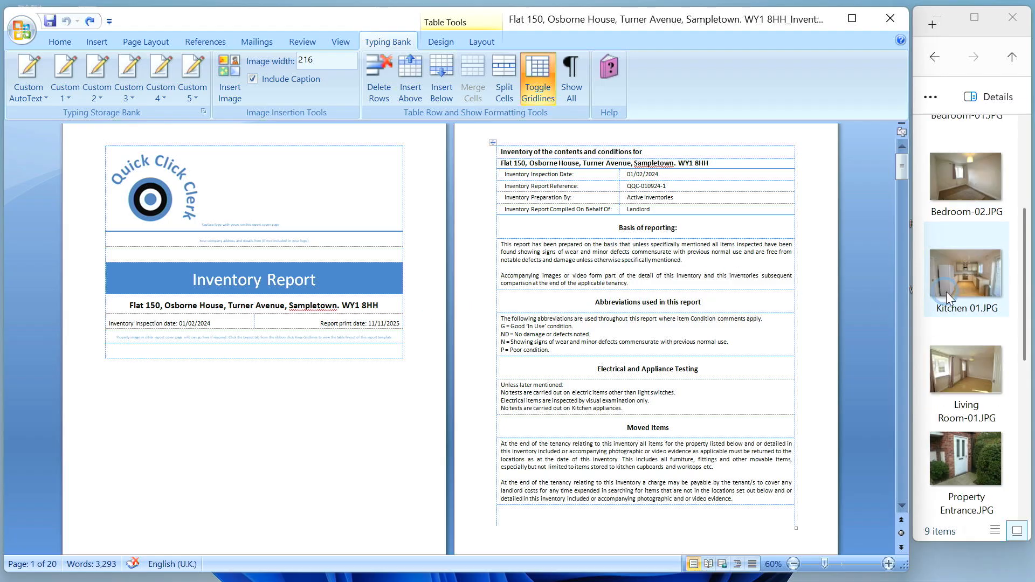
scroll(946, 293, down, 3)
scroll(949, 295, up, 3)
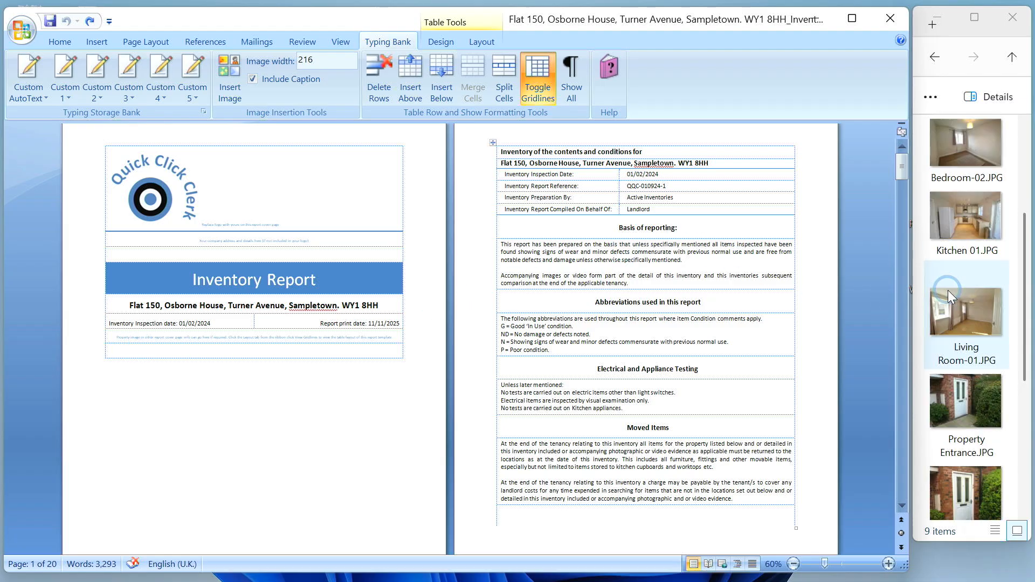
click(969, 409)
drag(968, 409, 115, 352)
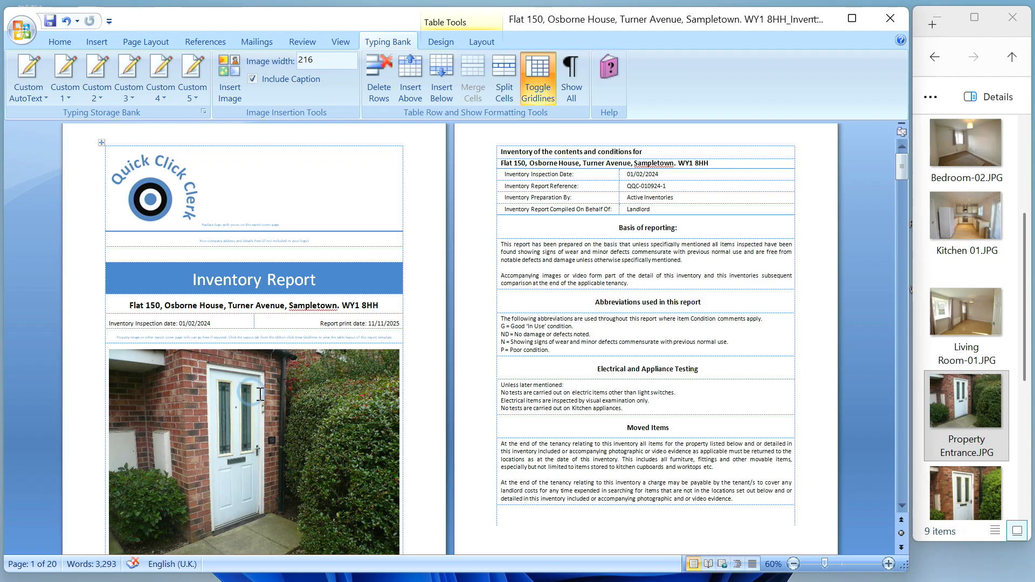
Examine the cover page image, the Report Contents page and the Preliminary Items table in the merged inventory document
scroll(419, 410, down, 1)
scroll(419, 410, down, 2)
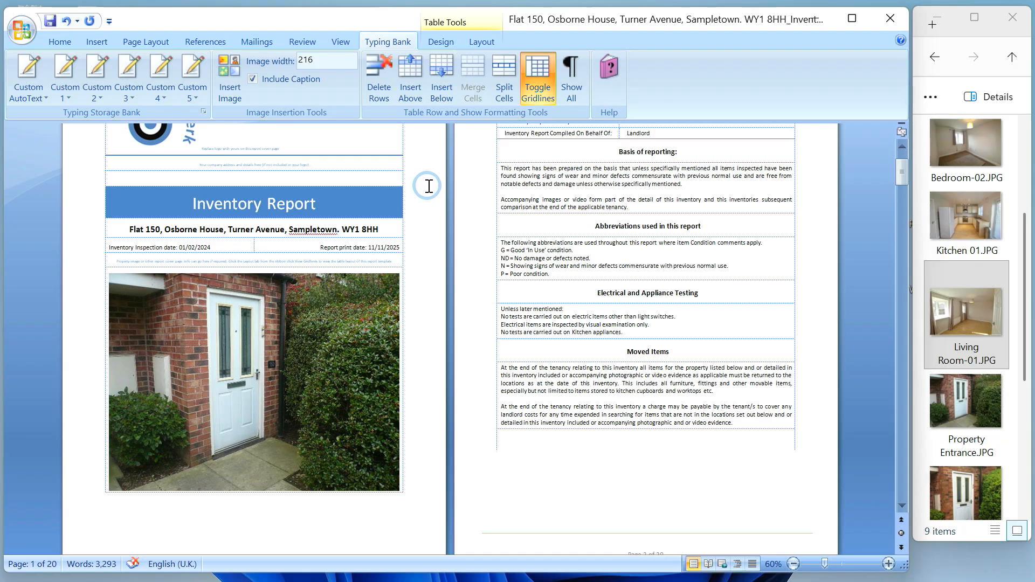
scroll(427, 195, down, 10)
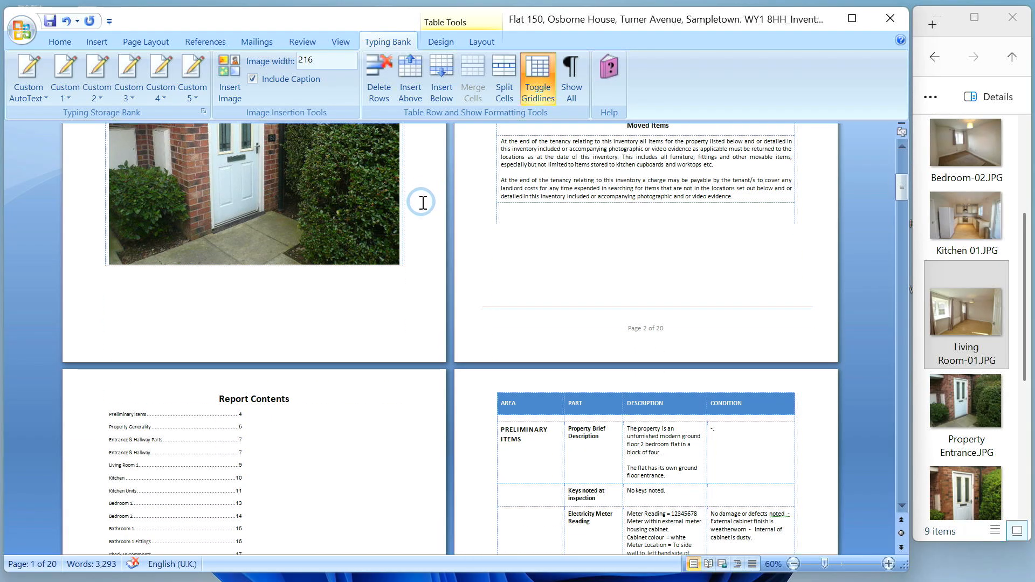
scroll(422, 203, down, 9)
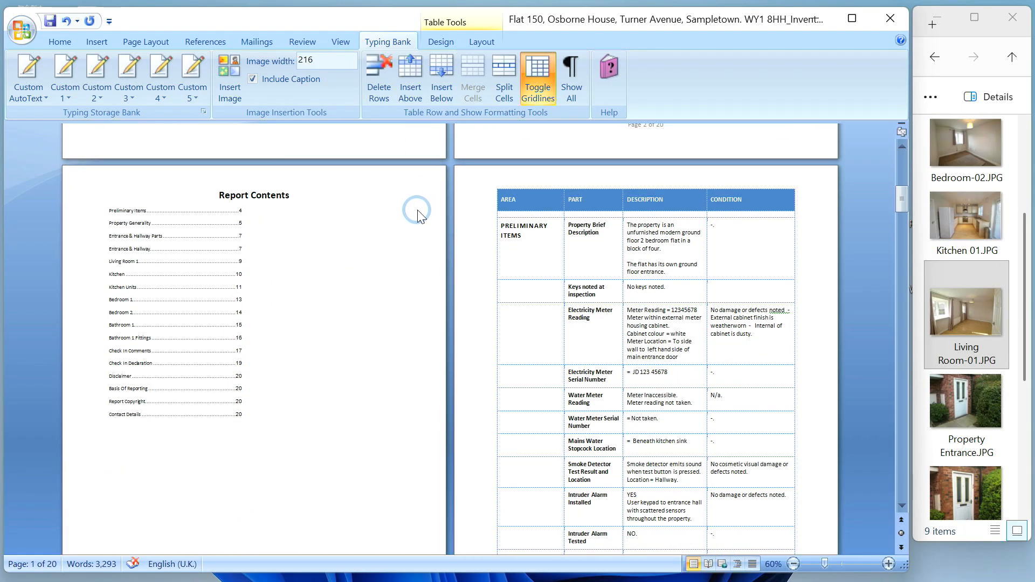
Insert a blank row below the Location row of Living Room 1 and merge its Description and Condition cells
ctrl+click(164, 261)
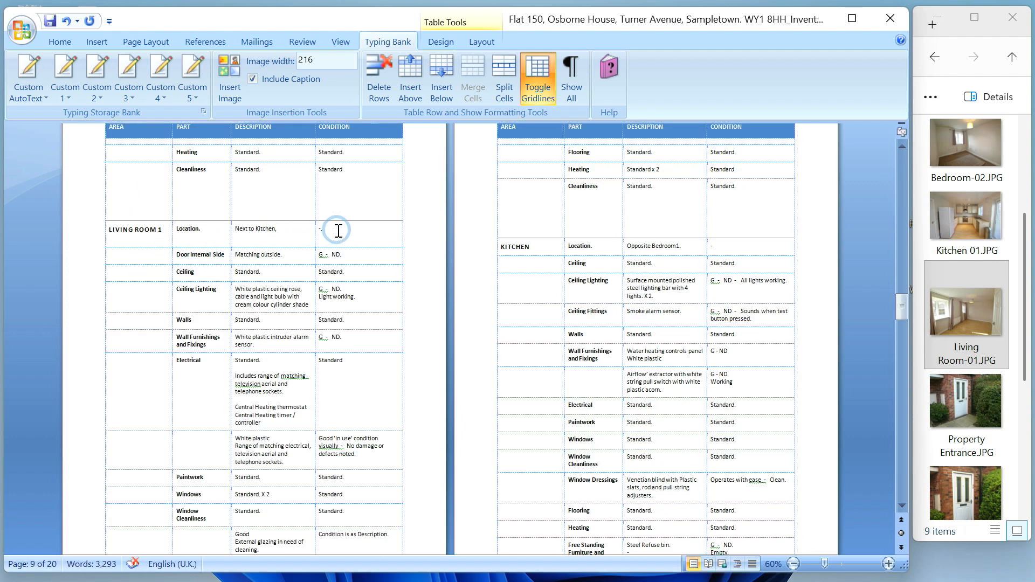
click(442, 75)
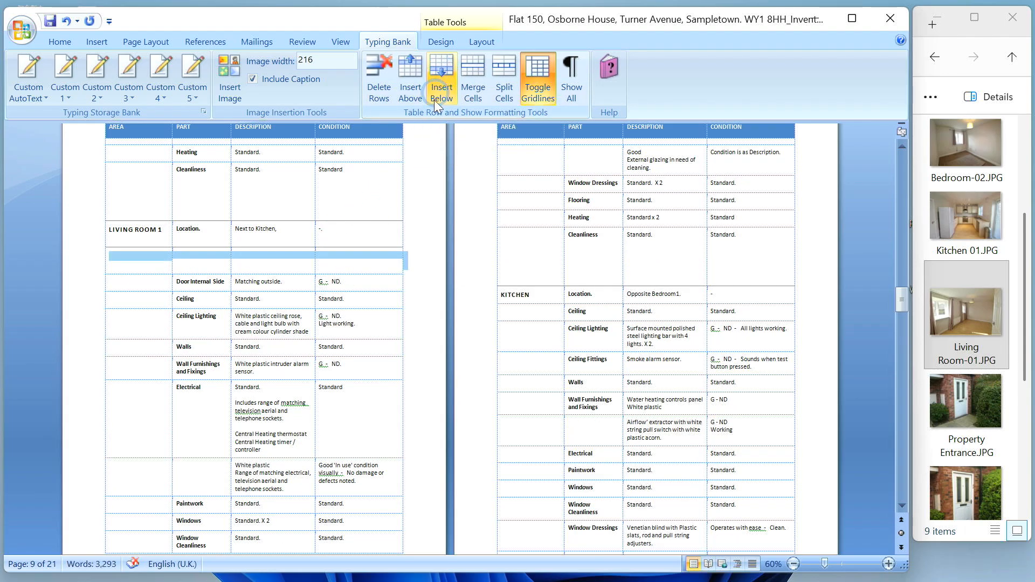
click(365, 259)
drag(363, 259, 307, 259)
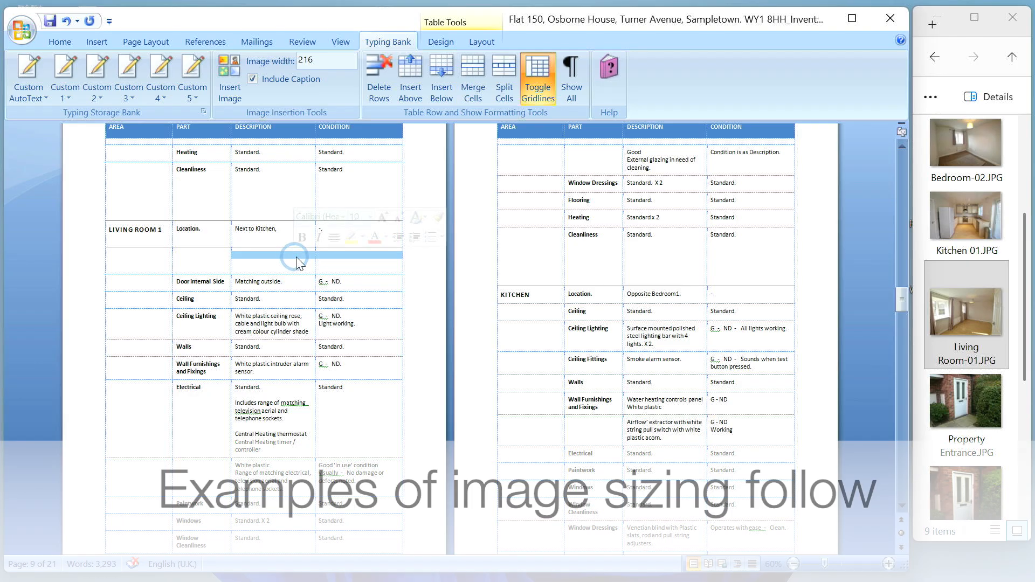
click(478, 77)
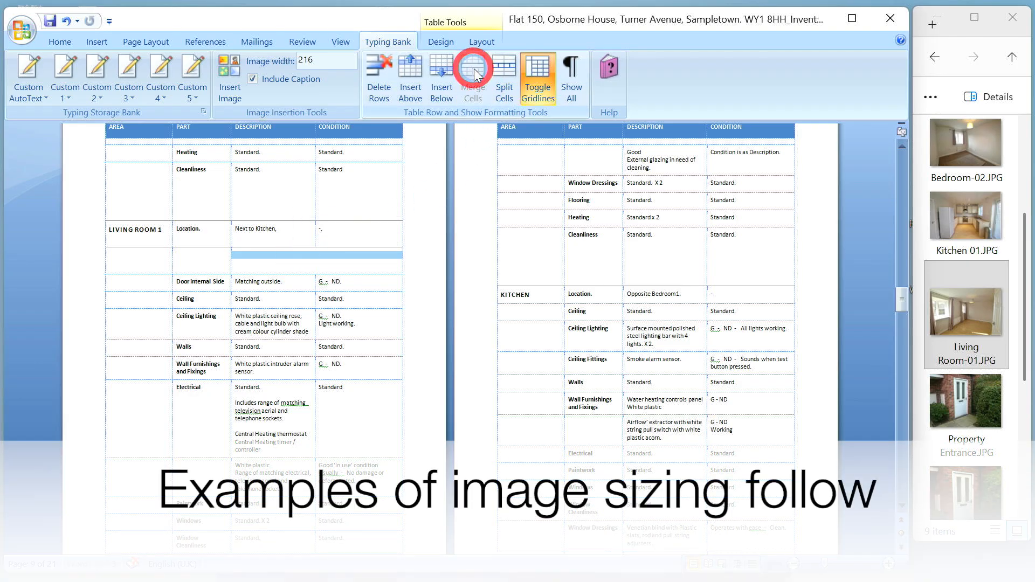
click(286, 258)
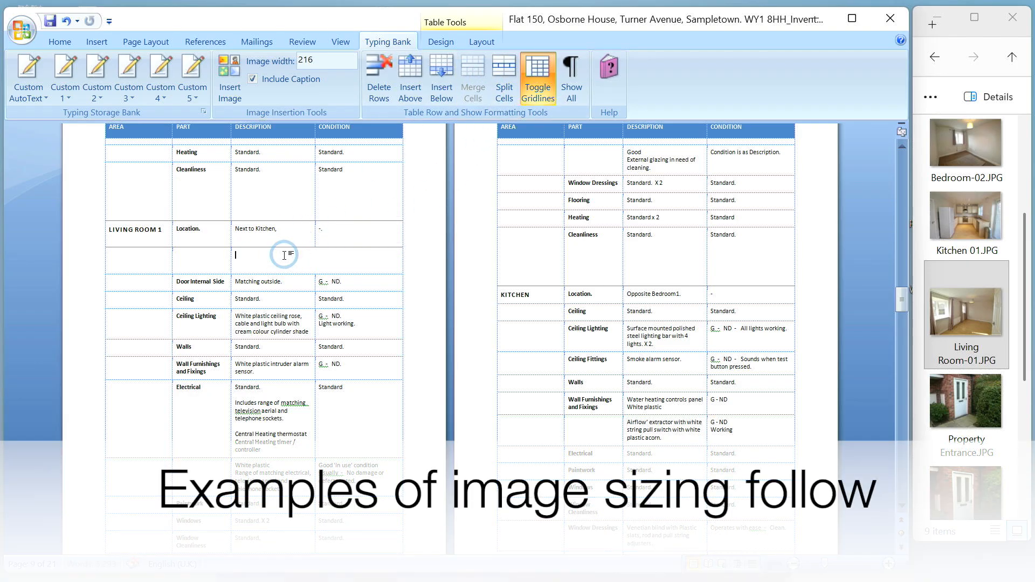
Try Living Room-01.JPG in the merged Description and Condition cell, and delete the picture
drag(956, 317, 318, 261)
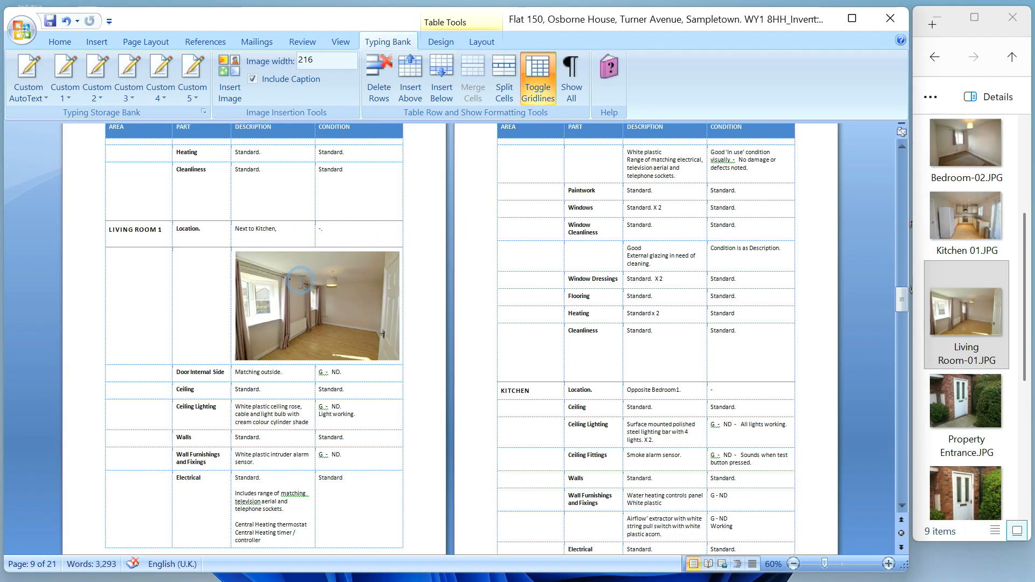
click(301, 282)
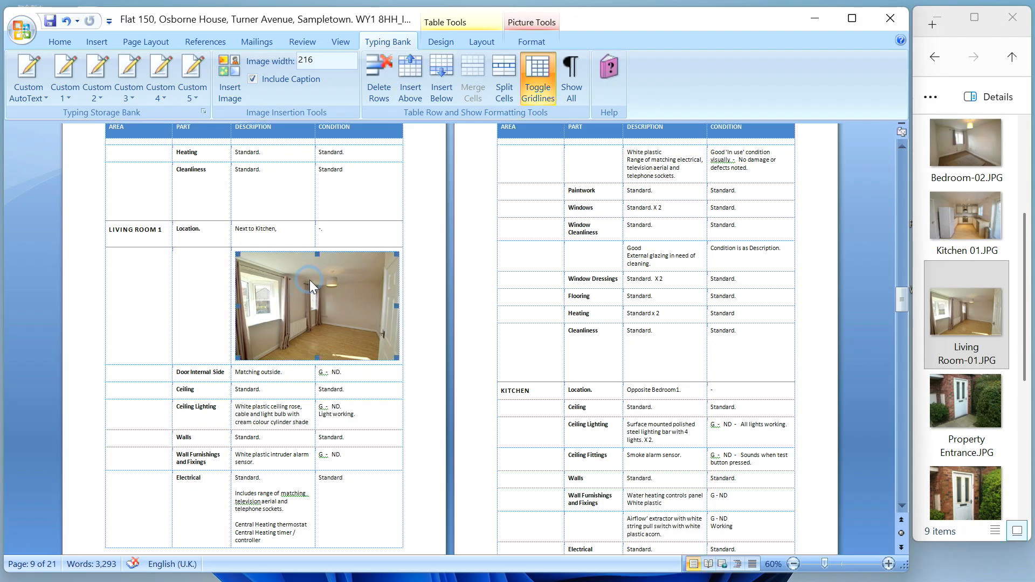
key(Delete)
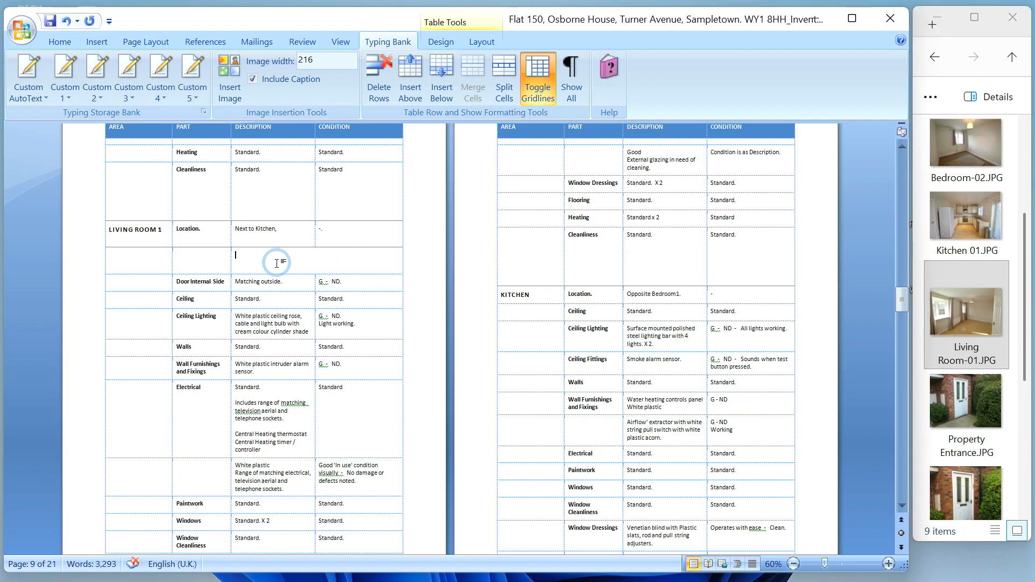
Merge the blank row's Part cell with its combined Description and Condition cell
drag(271, 262, 208, 261)
click(473, 69)
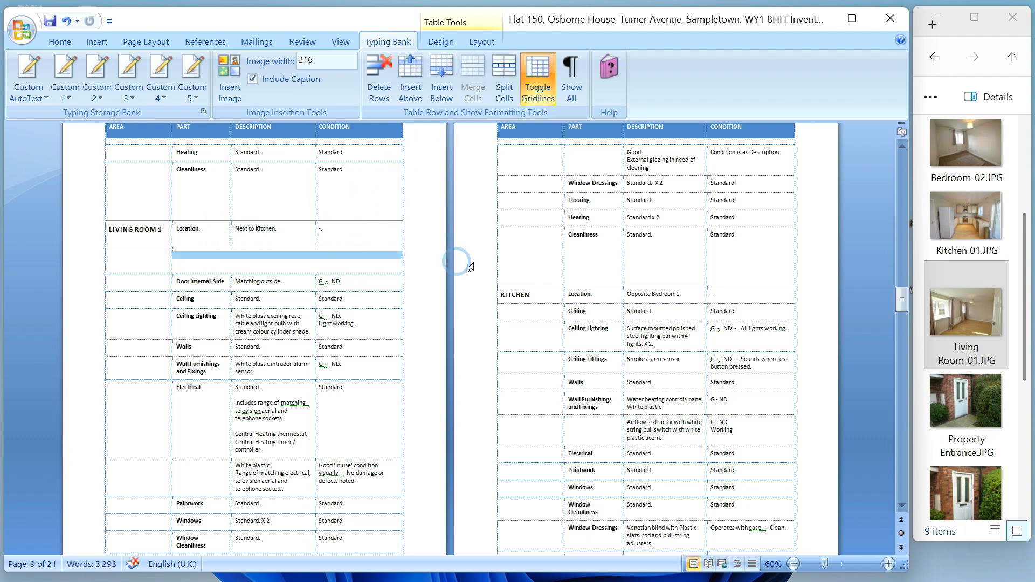
Try Living Room-01.JPG in the merged cell spanning Part to Condition, and remove the picture
click(958, 287)
drag(963, 296, 305, 264)
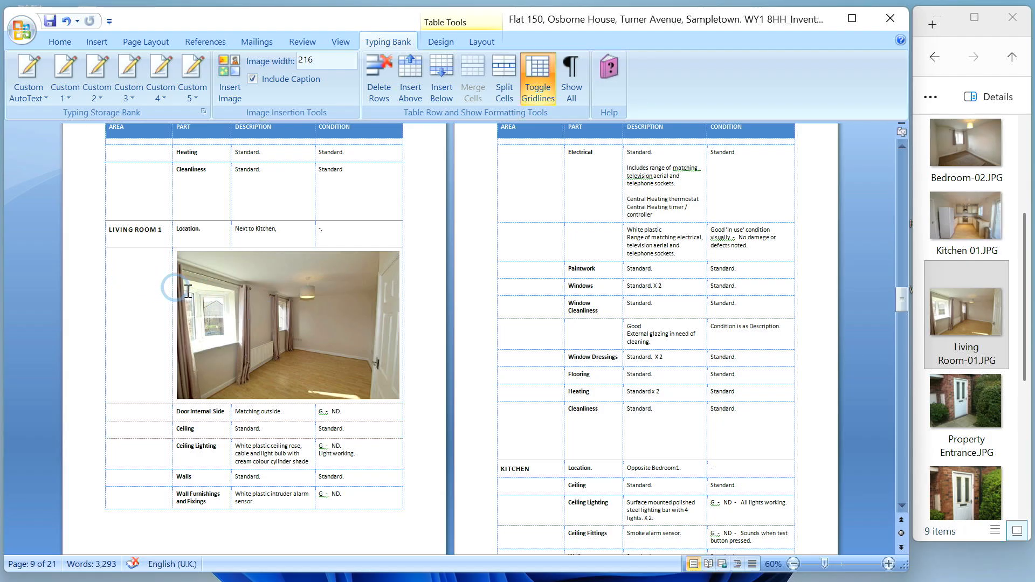
click(230, 299)
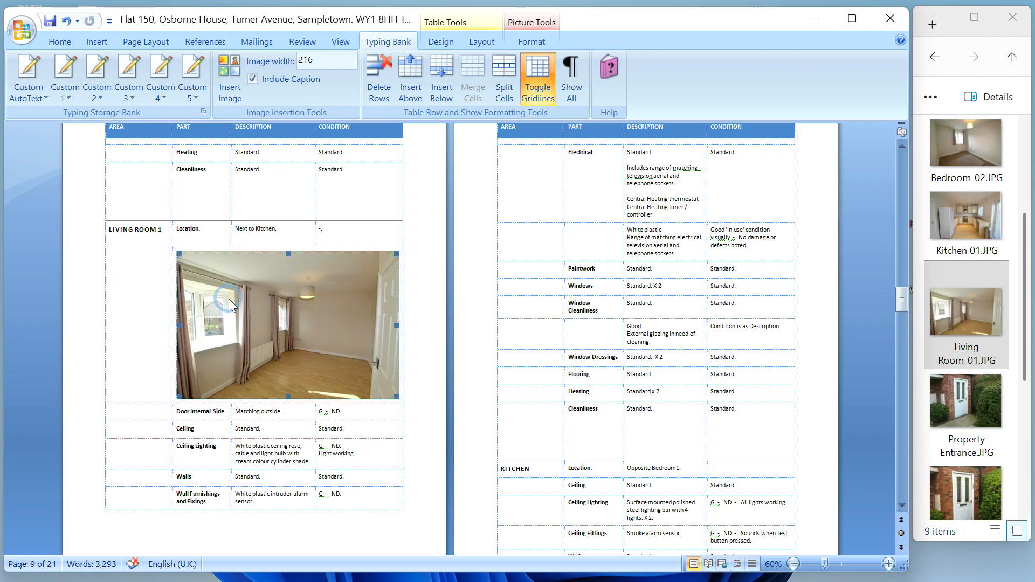
key(Delete)
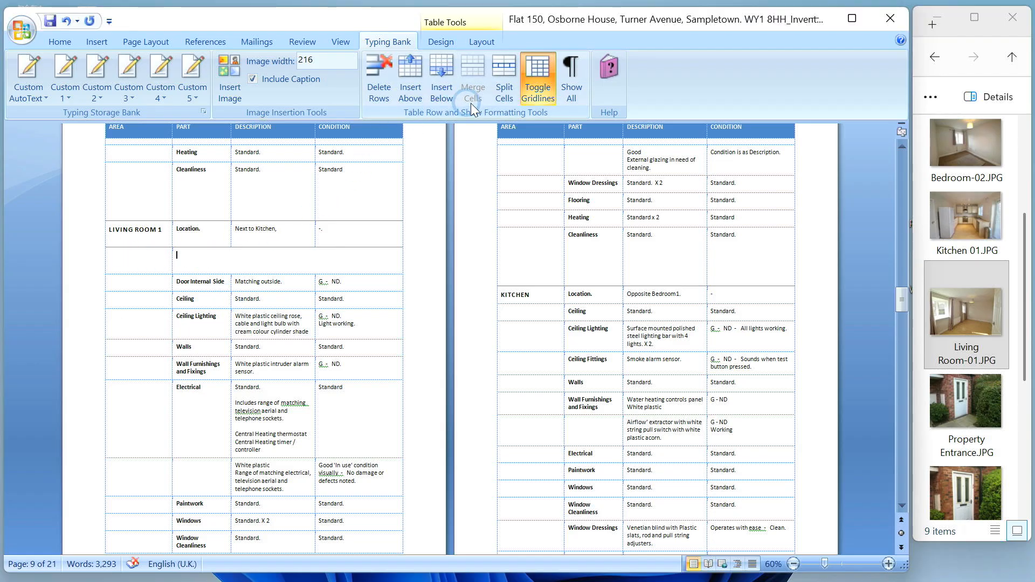
Split the wide merged cell into 2 columns and 1 row, and insert Living Room-01.JPG into the second cell
click(505, 89)
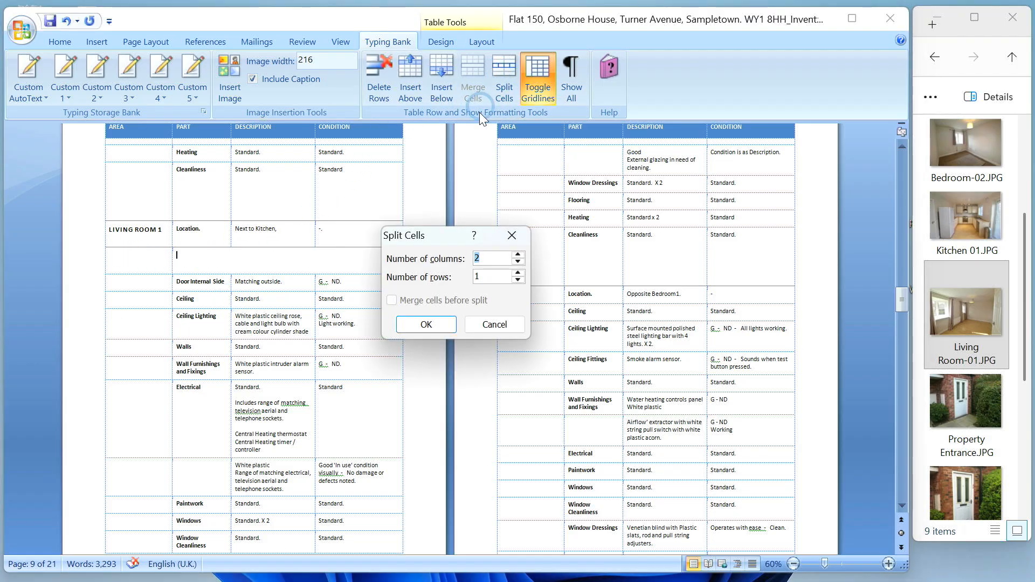
click(426, 325)
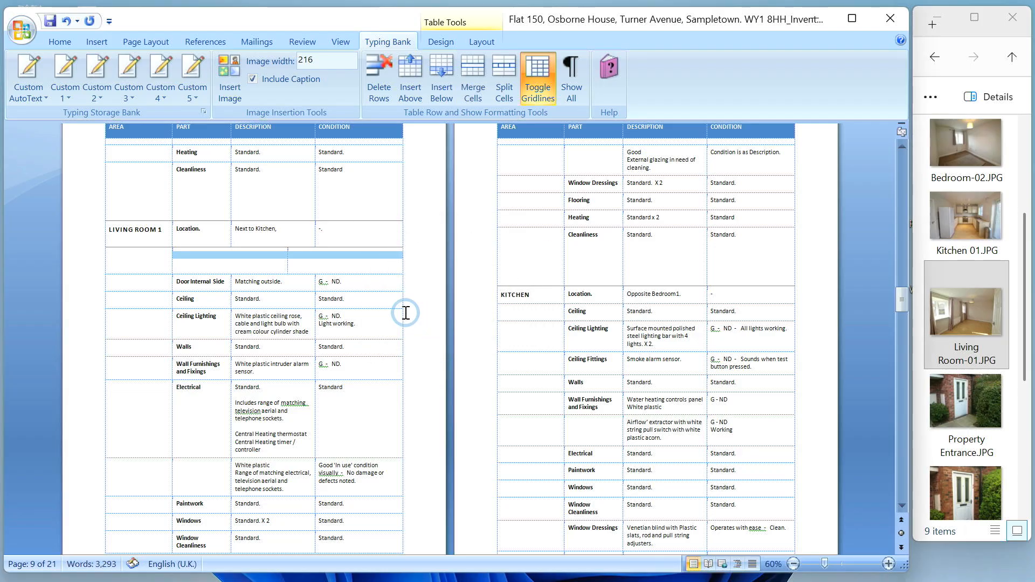
click(326, 255)
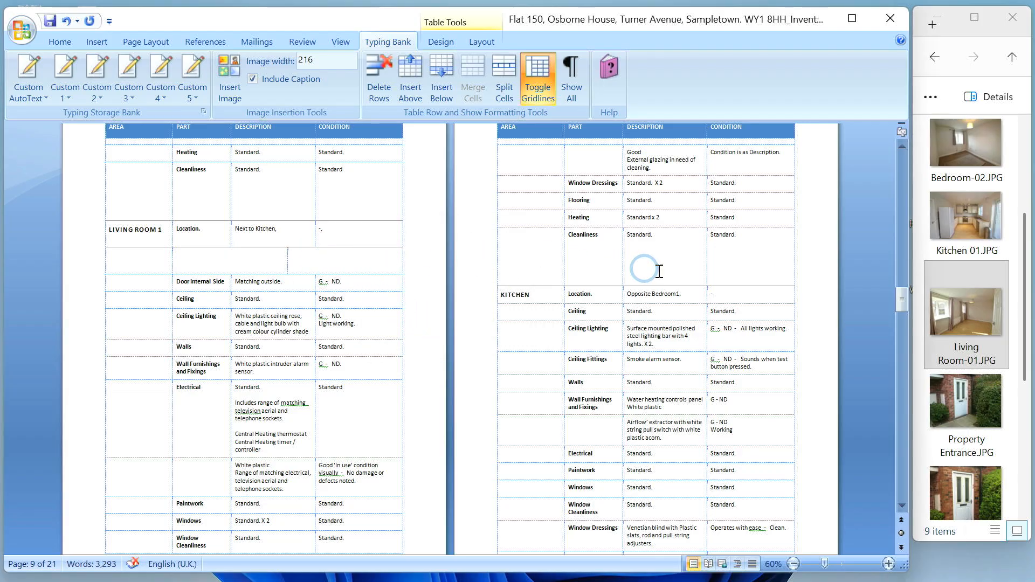
drag(948, 302, 313, 260)
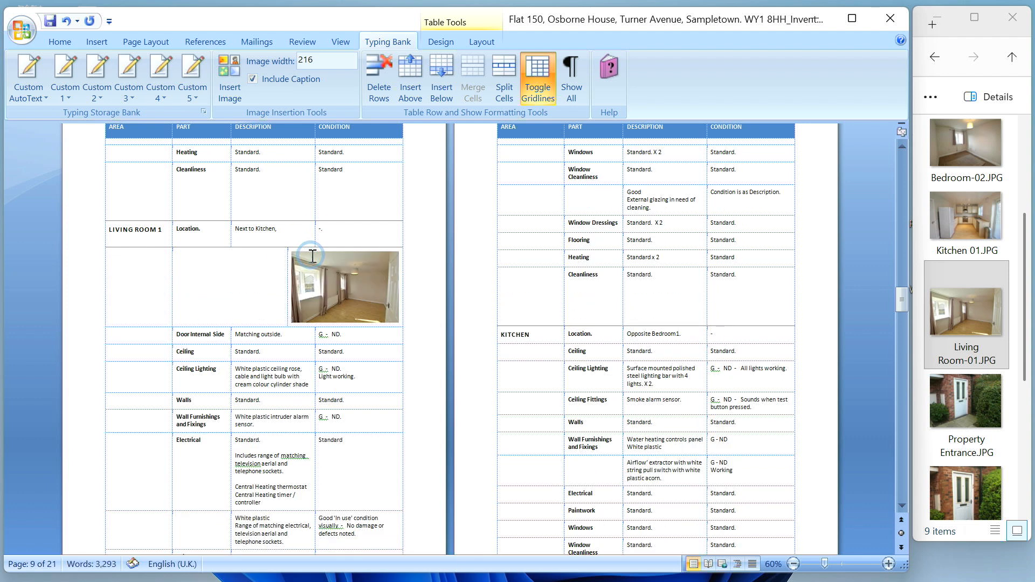
click(947, 305)
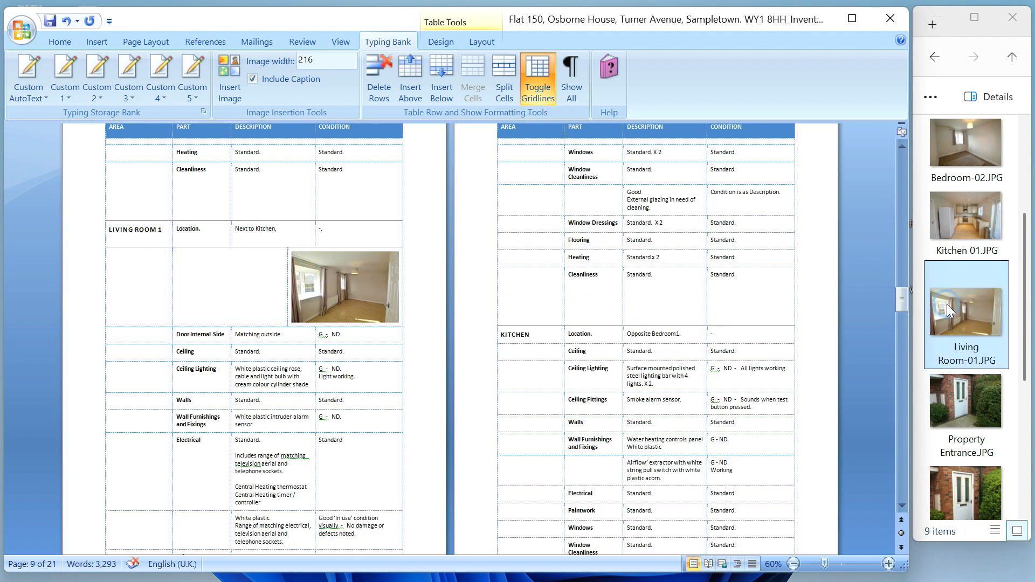
click(684, 301)
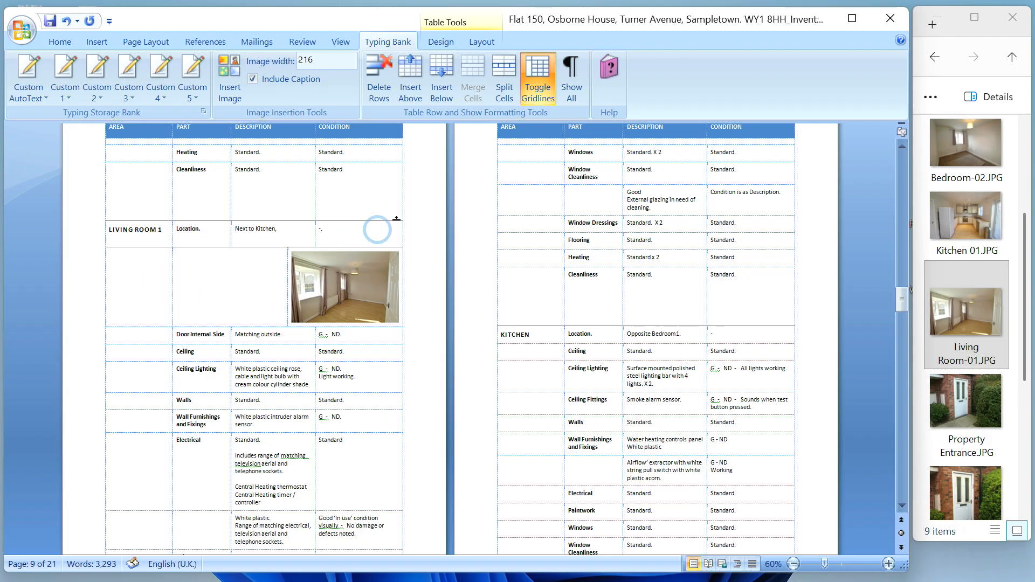
Split the picture row's Area cell into 2 columns and 1 row, and insert Living Room-01.JPG into the first half
click(501, 87)
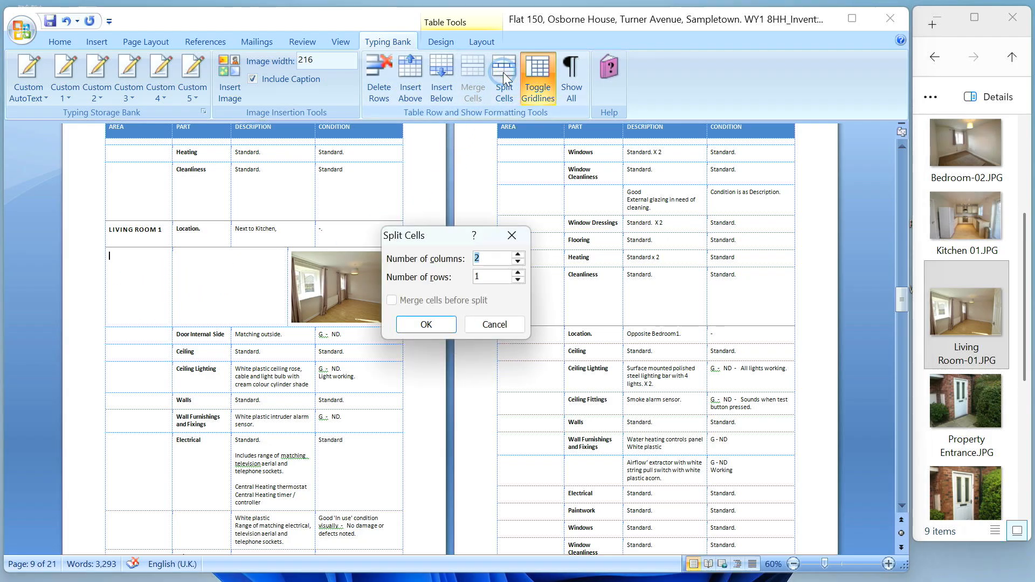
click(447, 327)
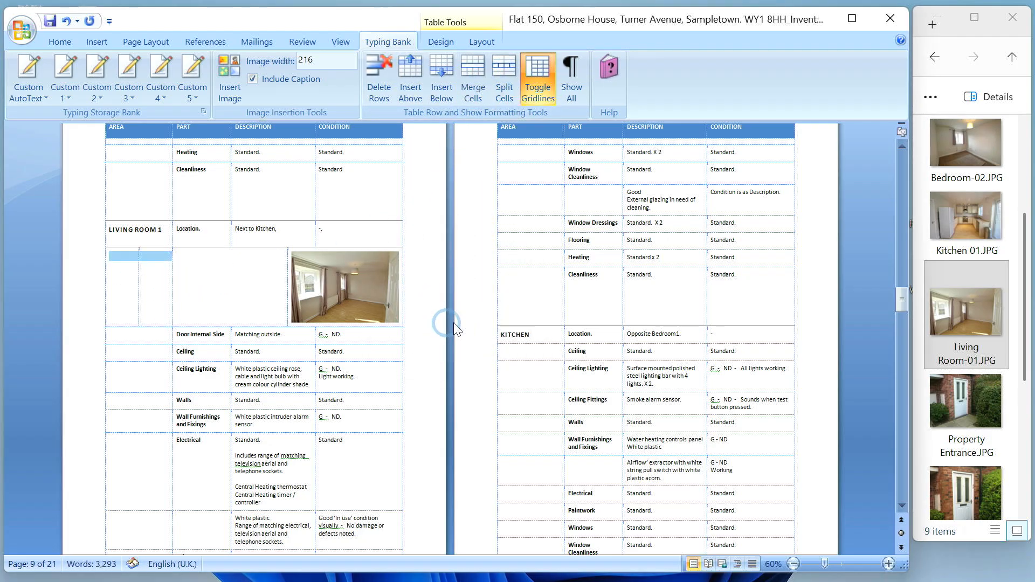
click(966, 303)
mouse_move(965, 303)
mouse_down()
mouse_move(488, 305)
mouse_move(114, 266)
mouse_up()
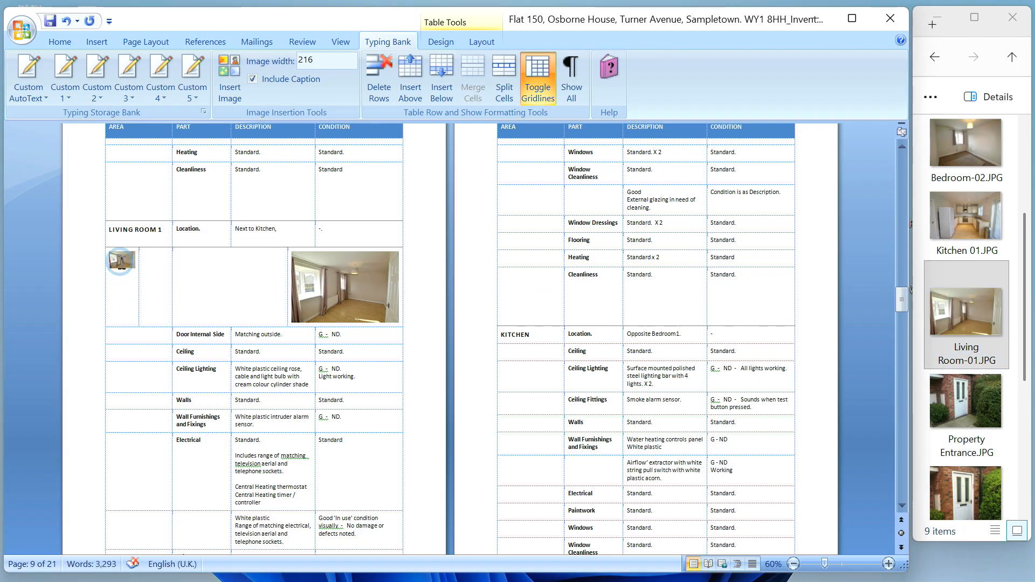
Delete the tiny picture from the Area column and merge the two half cells back together
click(128, 261)
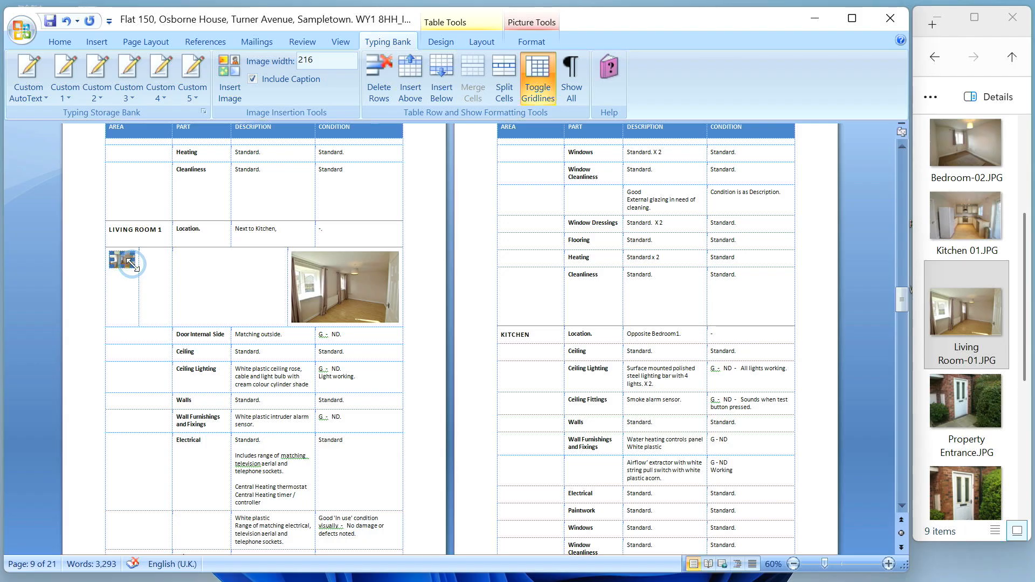
key(Delete)
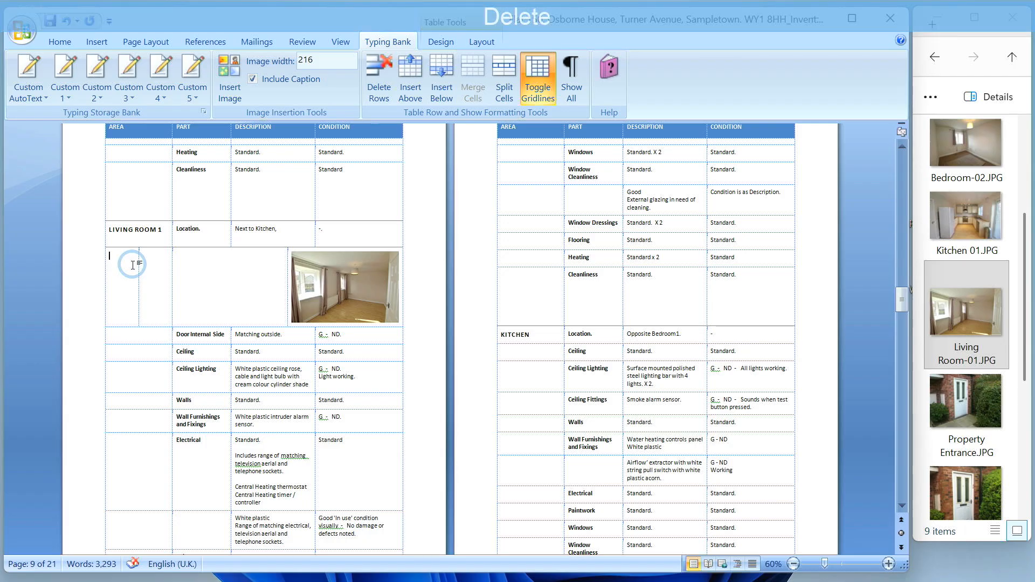
drag(149, 268, 120, 274)
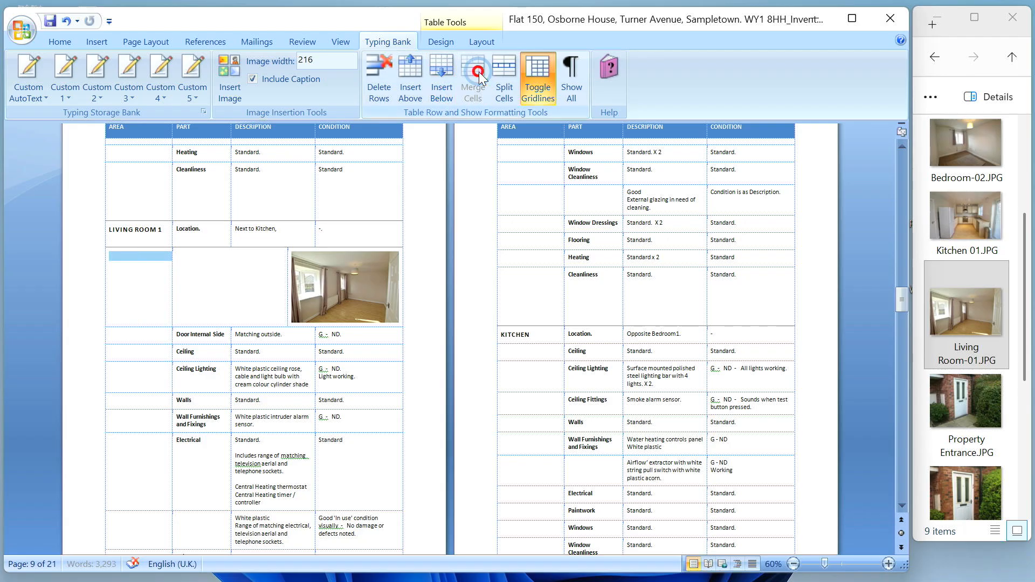
Delete the remaining living room picture and merge the two cells spanning Part to Condition into one
click(335, 283)
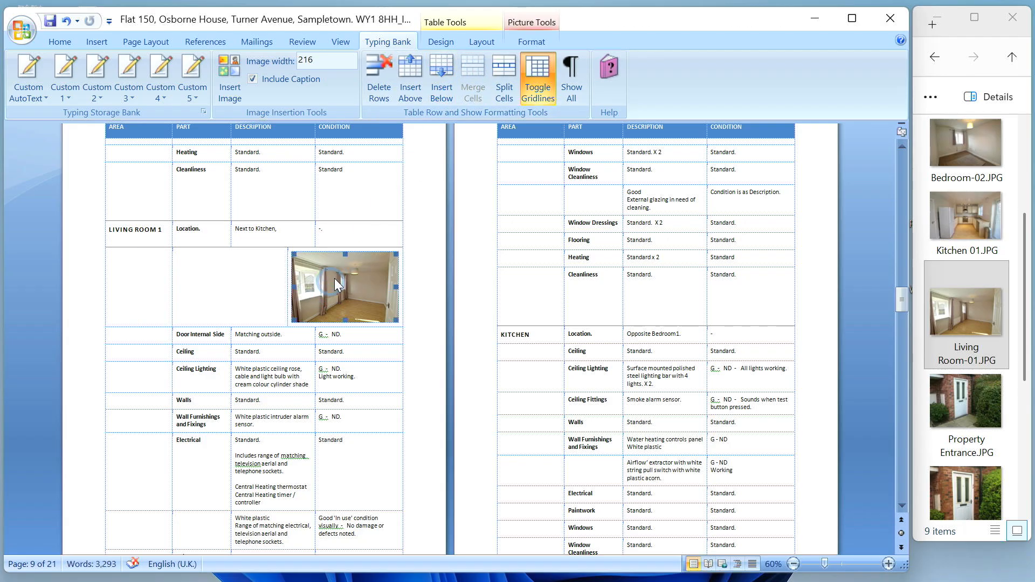
key(Delete)
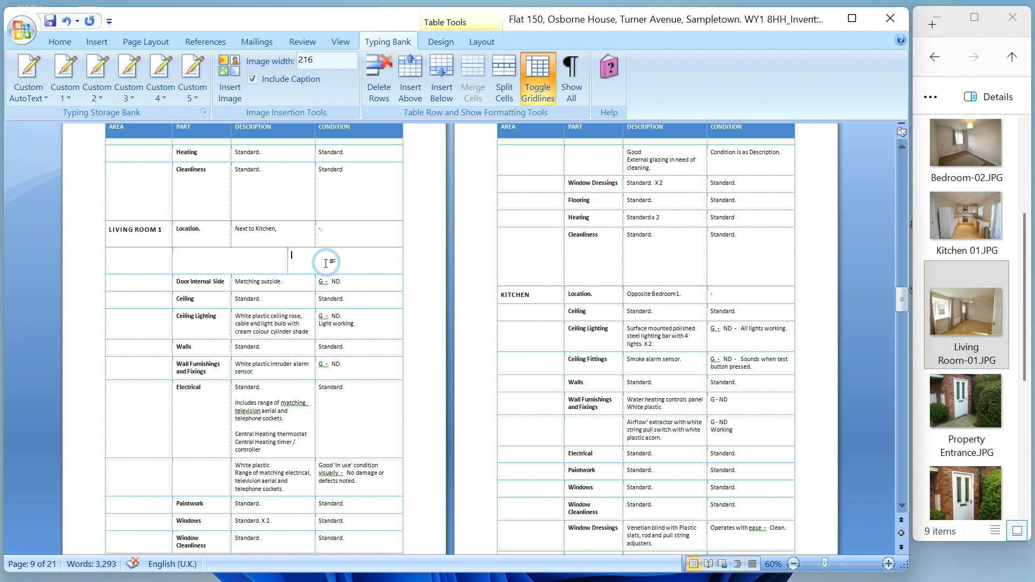
drag(326, 263, 261, 268)
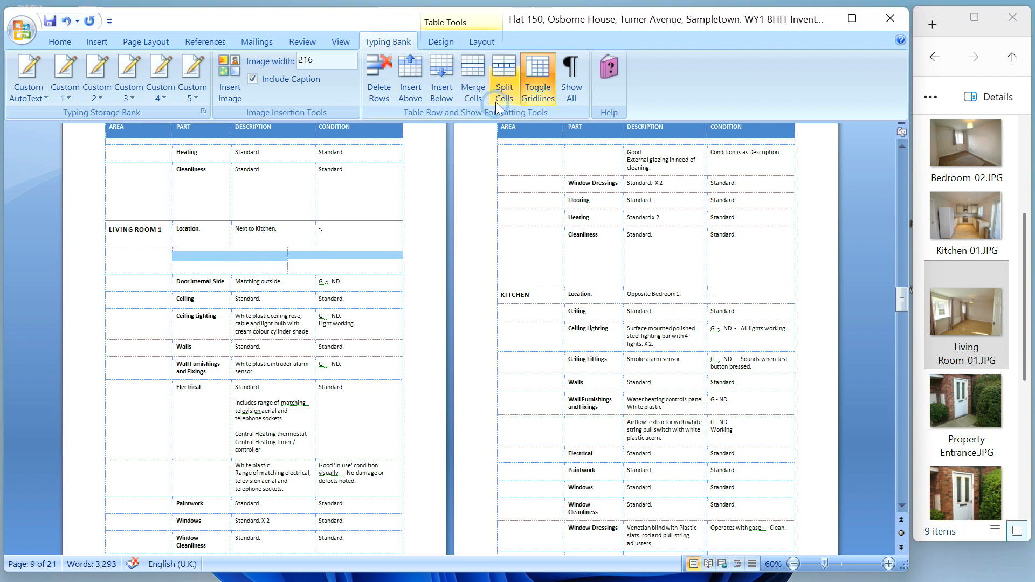
click(471, 71)
Insert Living Room-01.JPG into the wide merged cell and add the caption "Figure 1 Living Room" below the picture
click(949, 316)
drag(949, 316, 304, 262)
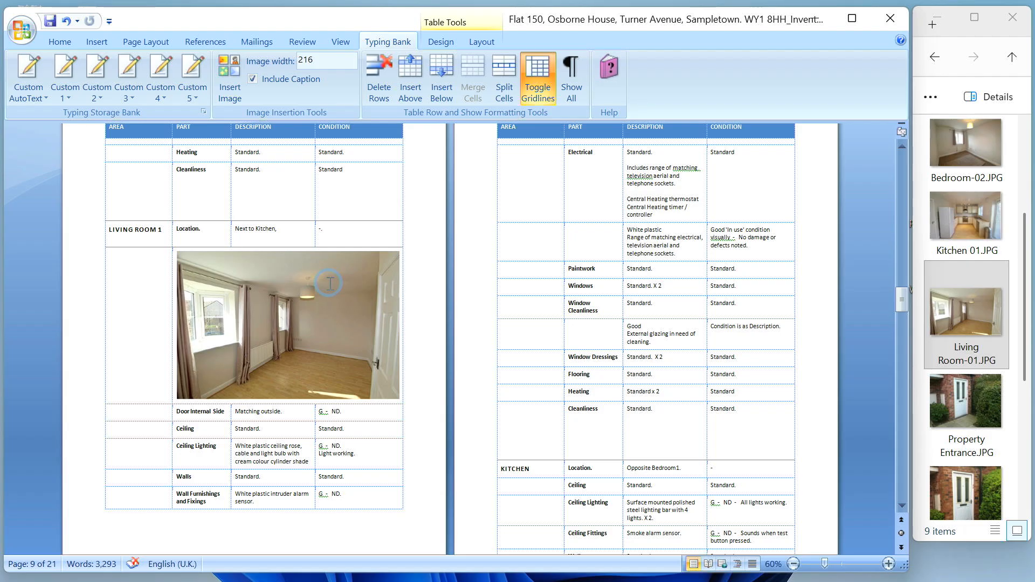
right_click(368, 306)
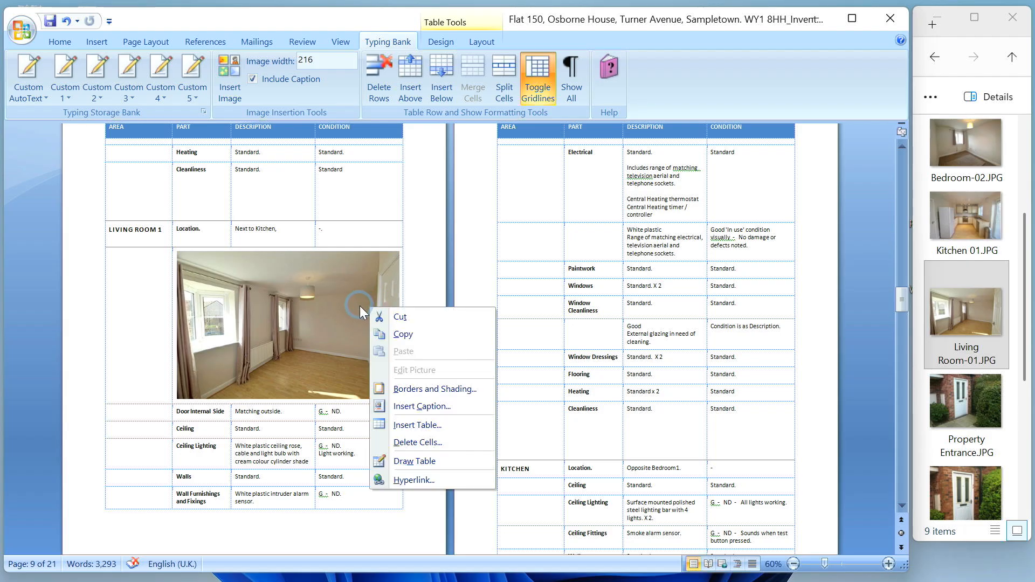
click(413, 410)
click(419, 244)
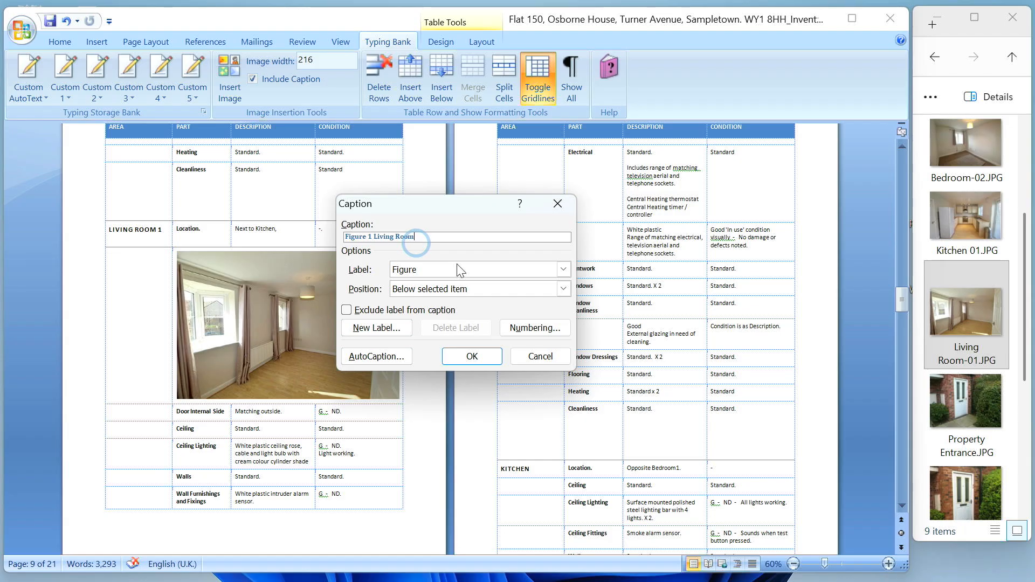
click(472, 356)
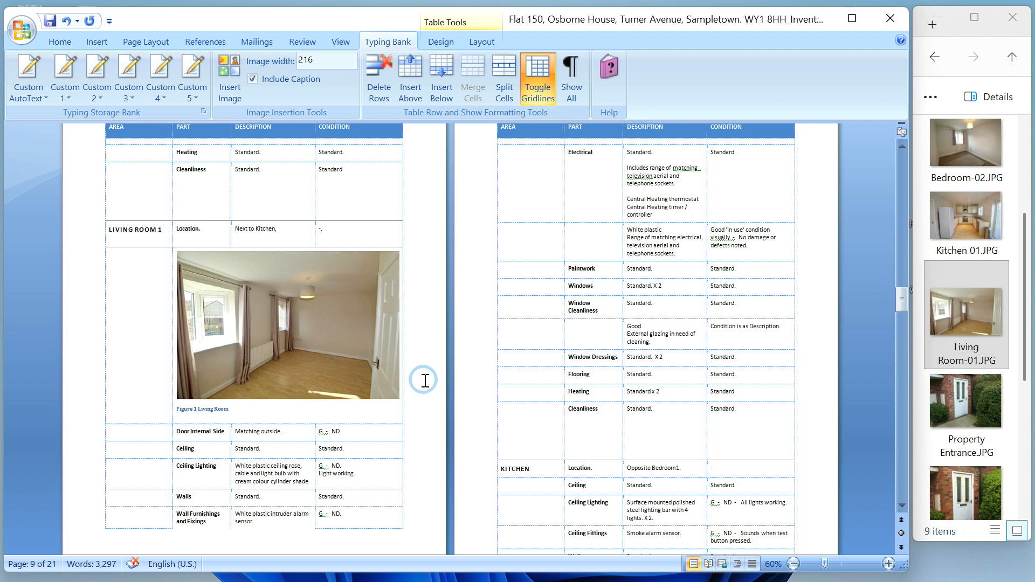
Hide the table gridlines, and switch the formatting marks on and off again to preview them
click(542, 75)
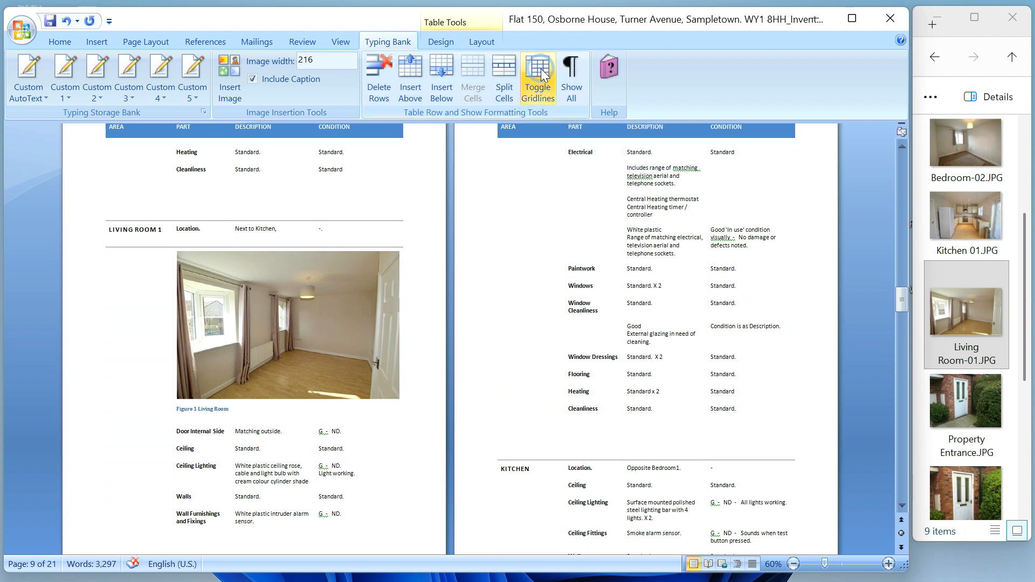
click(568, 73)
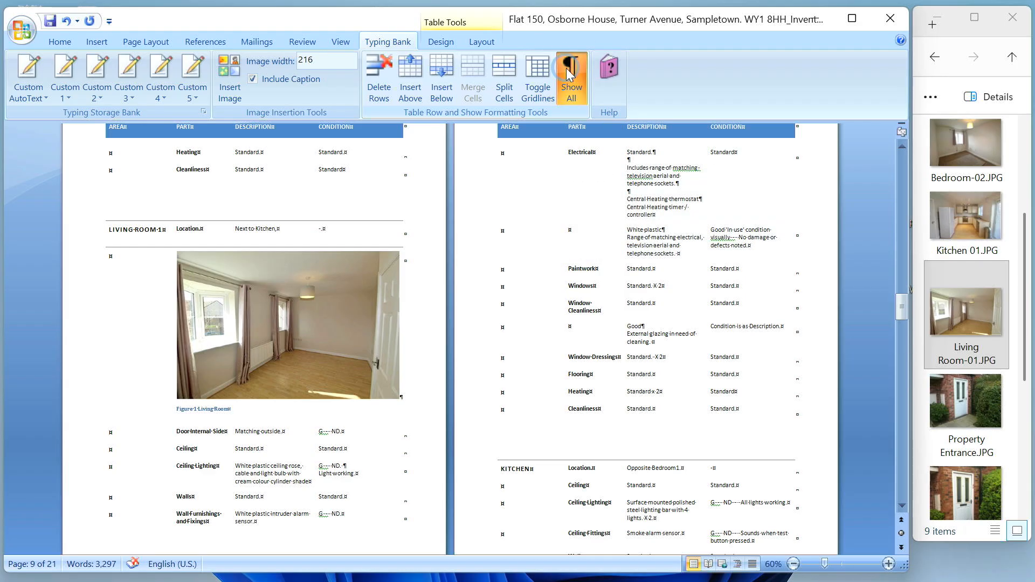
click(569, 73)
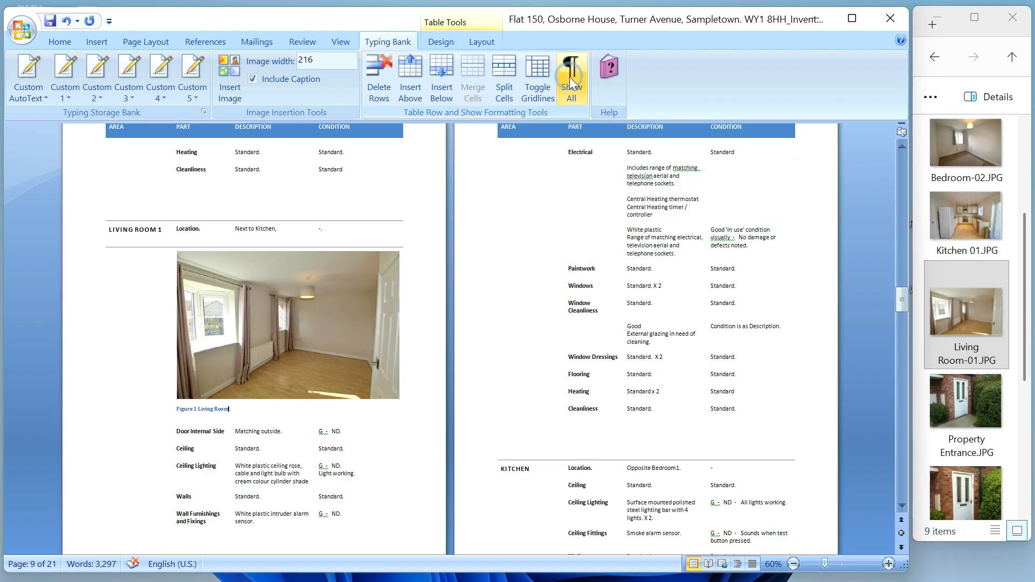
Insert the Typing Bank Instructions from the Custom AutoText bank at the end of the document and look through the inserted pages
key(ctrl+End)
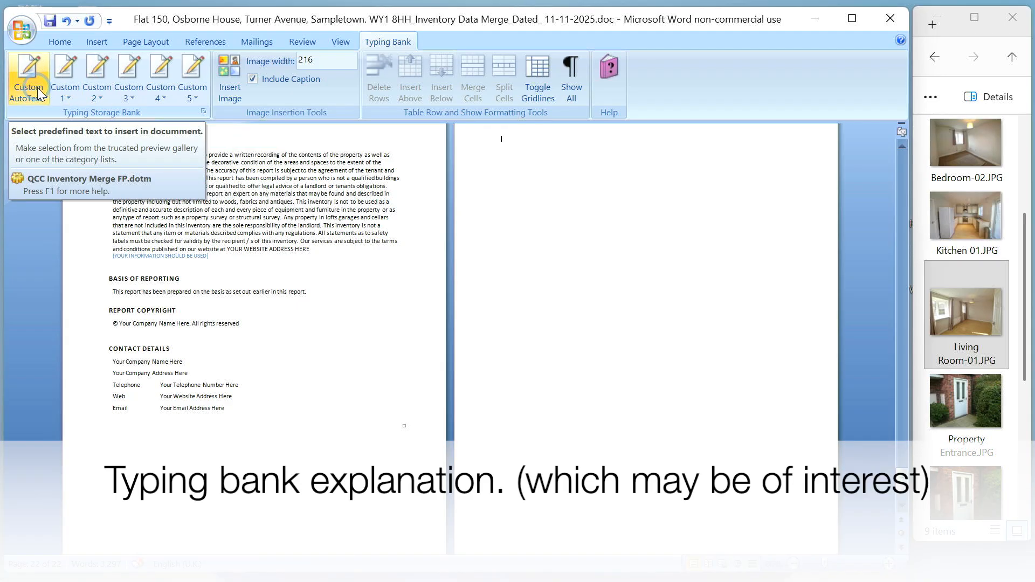
click(42, 94)
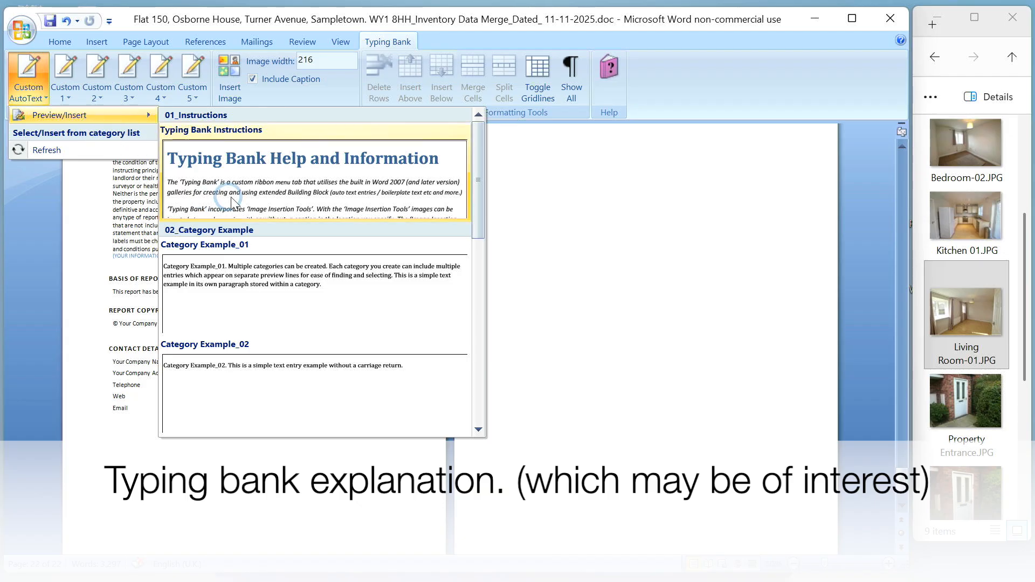
click(249, 168)
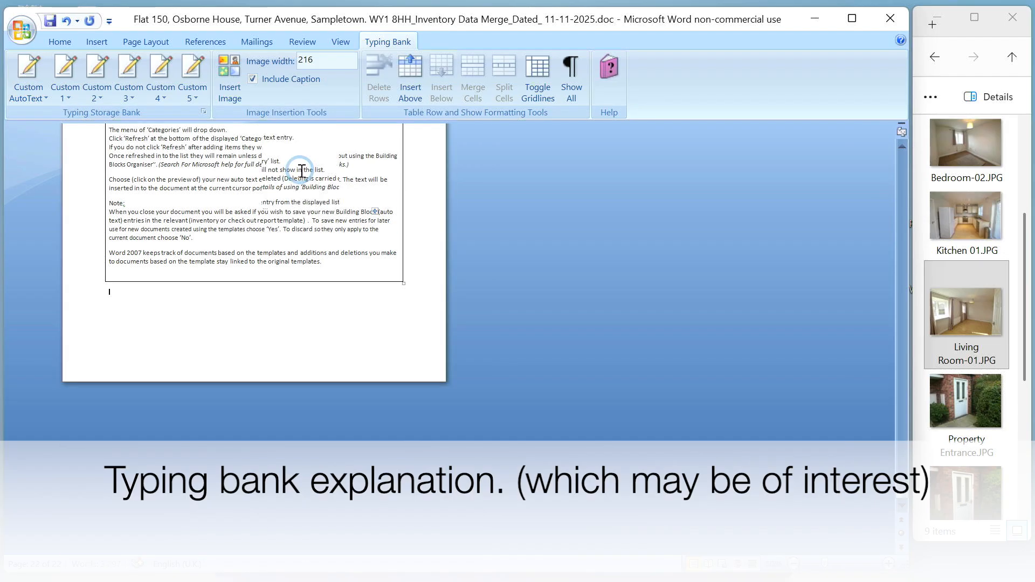
scroll(303, 168, up, 17)
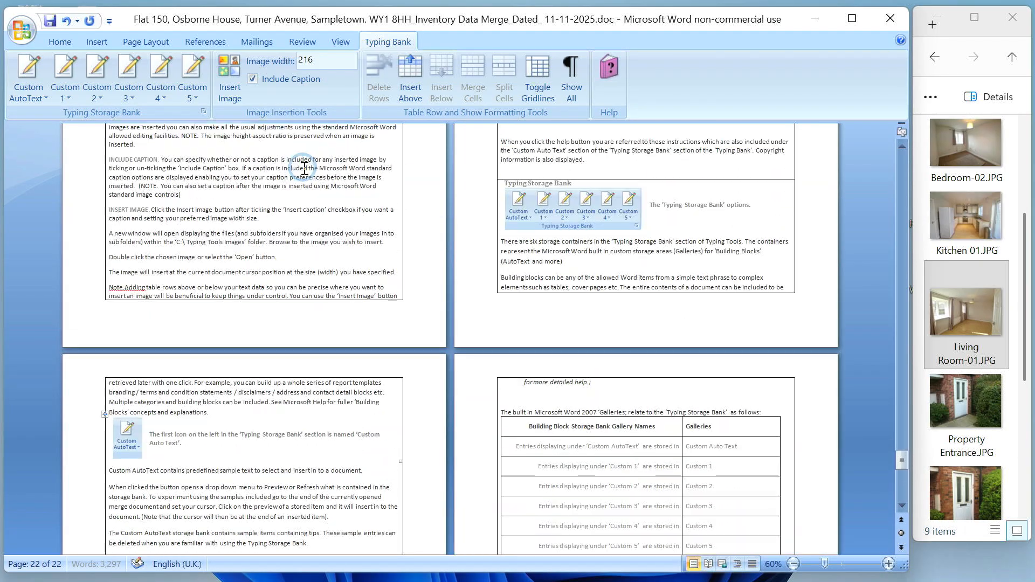
scroll(308, 169, up, 15)
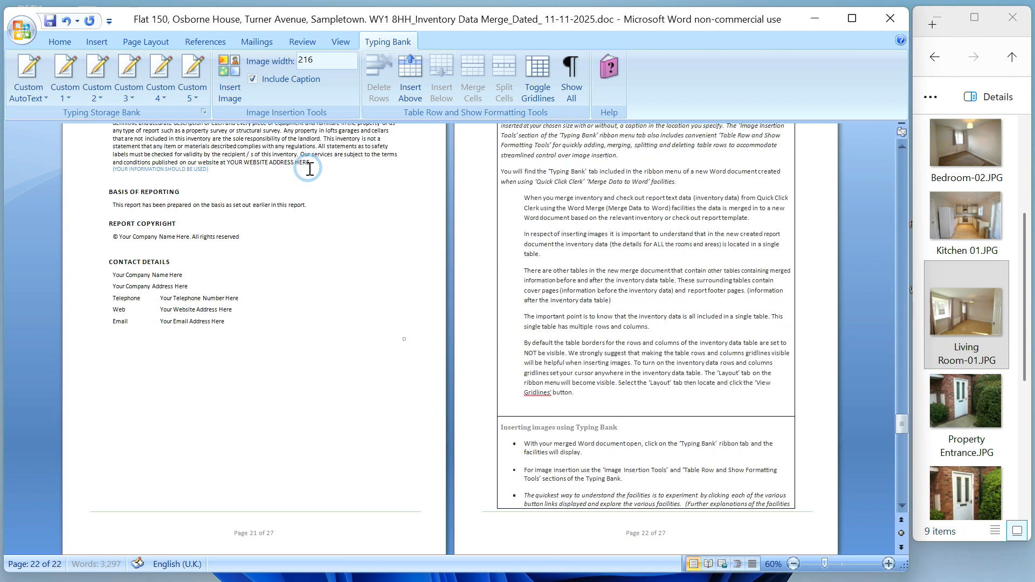
scroll(313, 171, down, 10)
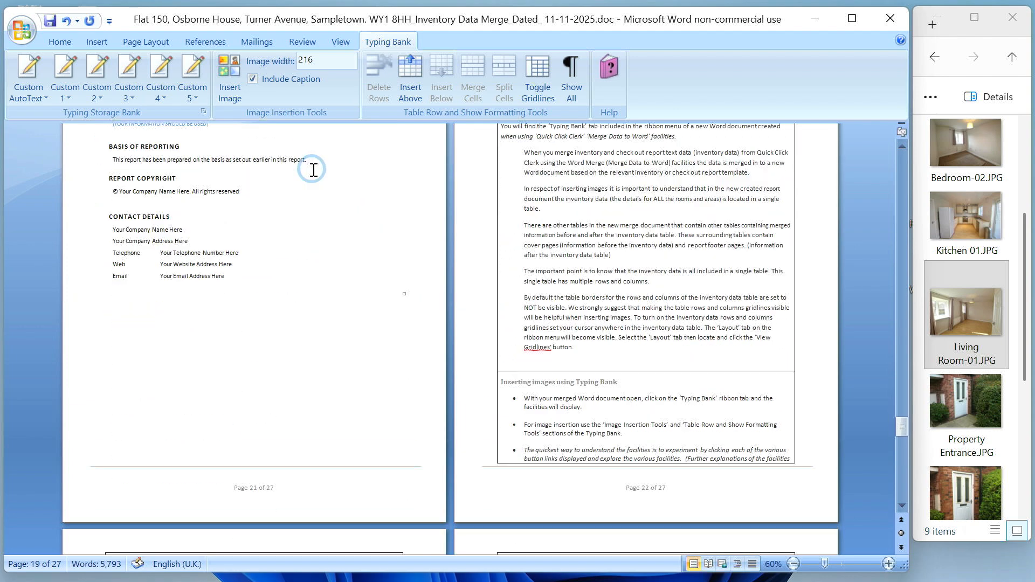
Insert the Custom 1 test category sample with its example tables at the end of the document
key(ctrl+End)
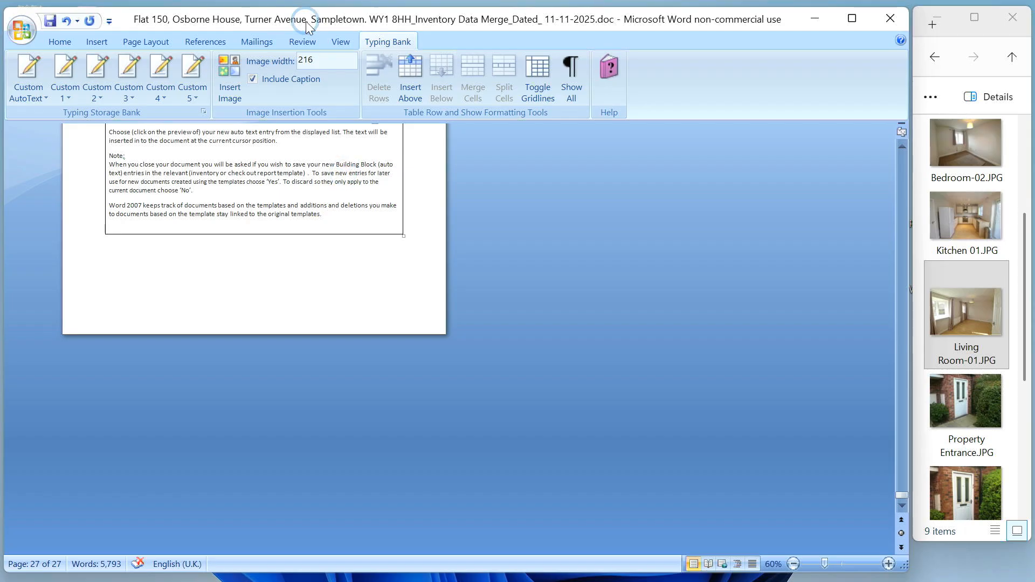
click(65, 88)
click(88, 134)
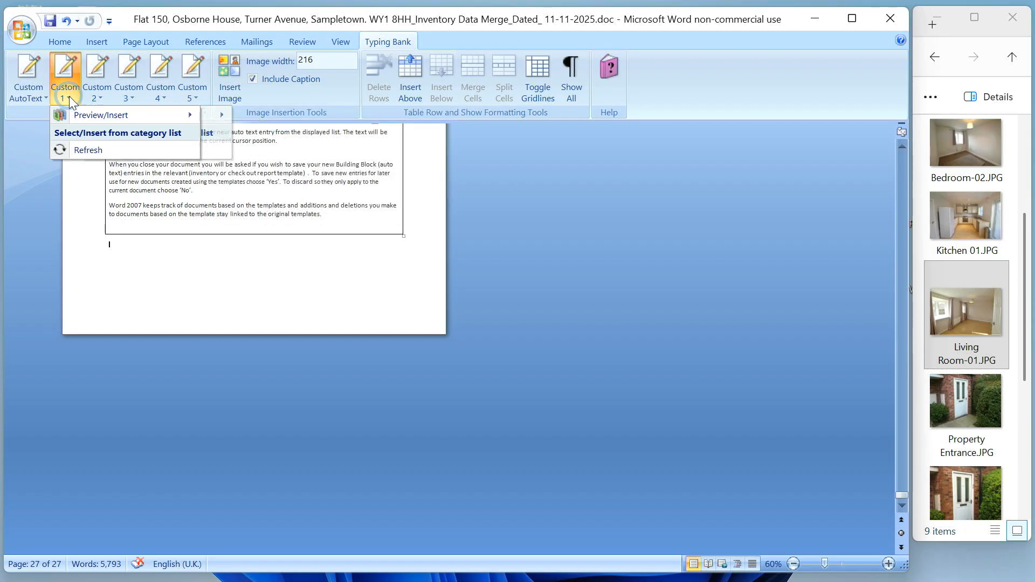
mouse_move(102, 115)
click(266, 173)
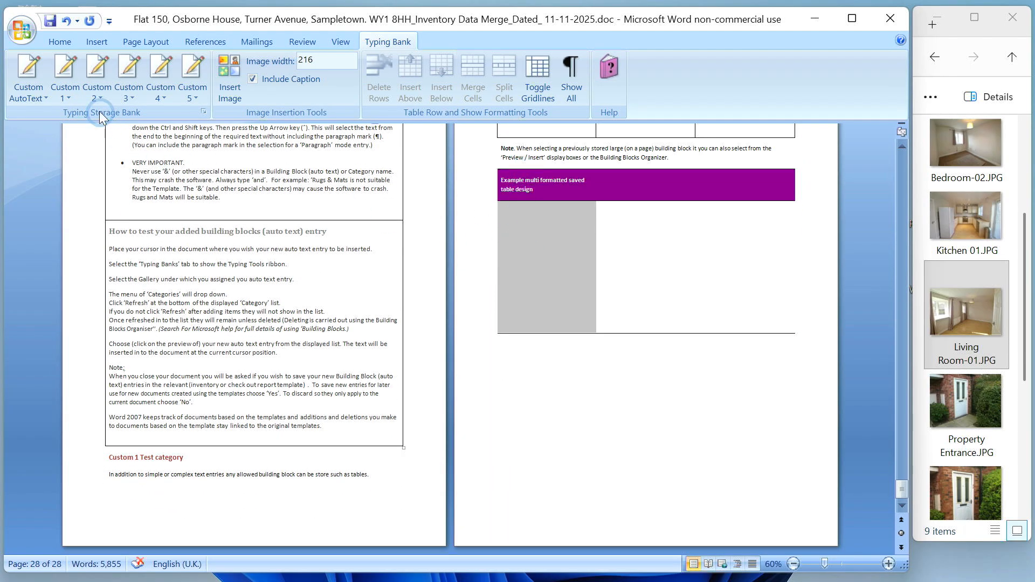
Insert the Custom 2 sample entries Custom 2_01, Custom 2_02 and Custom 2_Example 04 below the example table
click(97, 90)
mouse_move(135, 114)
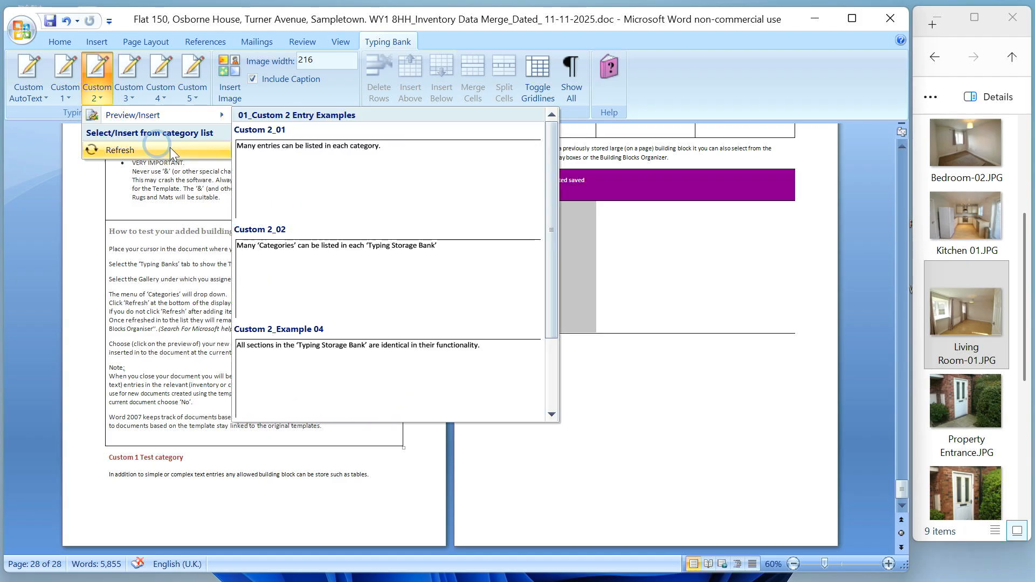
click(291, 154)
click(97, 90)
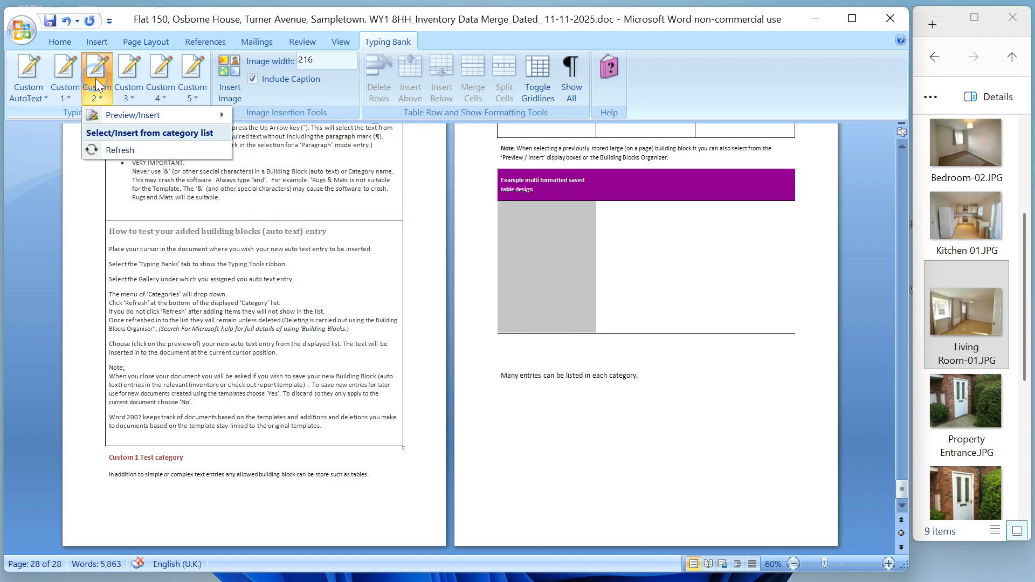
mouse_move(135, 115)
click(96, 89)
click(352, 359)
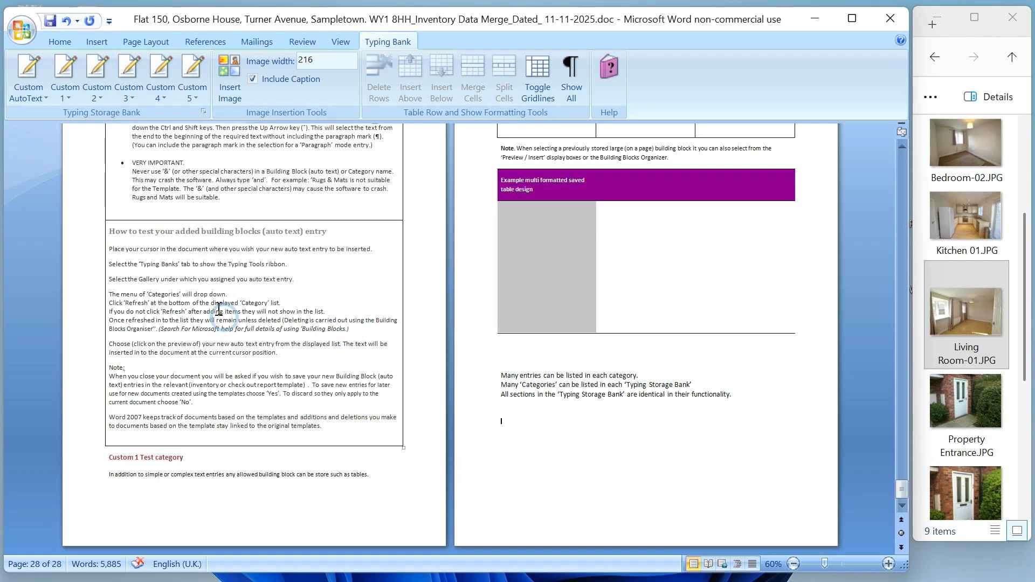
Read the Typing Bank help notice and review the inserted help pages and samples at 70% zoom
click(611, 66)
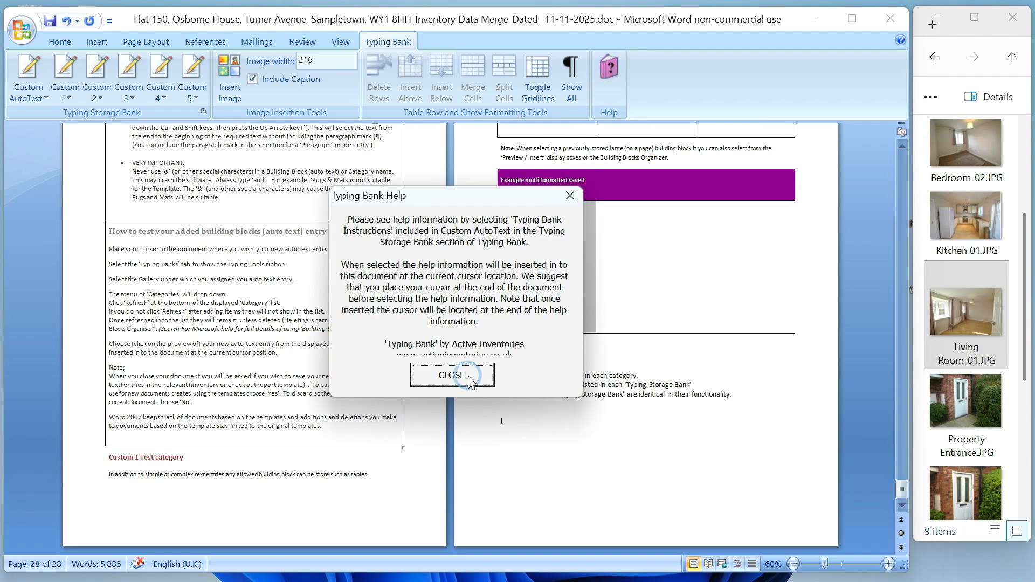
click(452, 375)
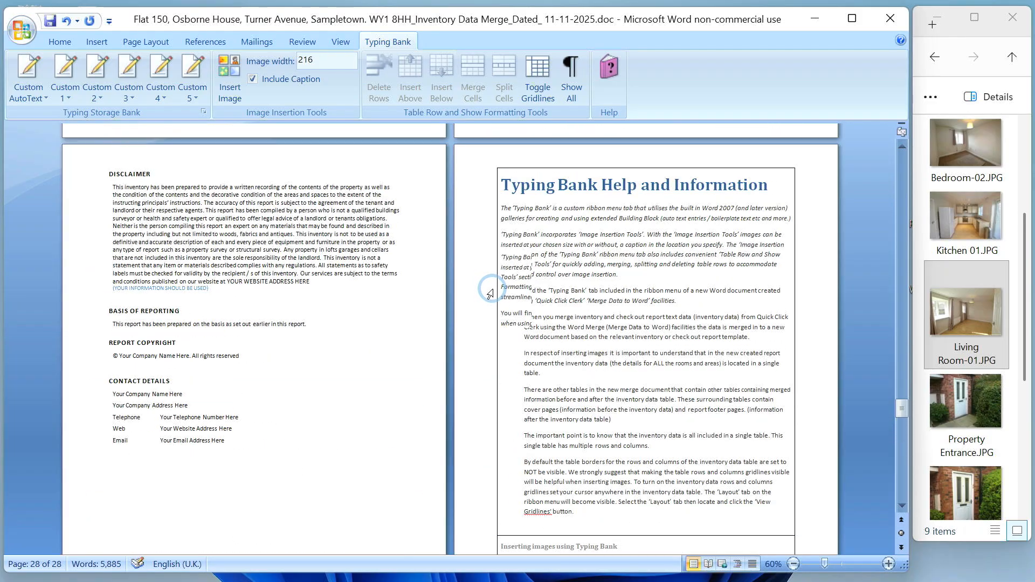
click(889, 564)
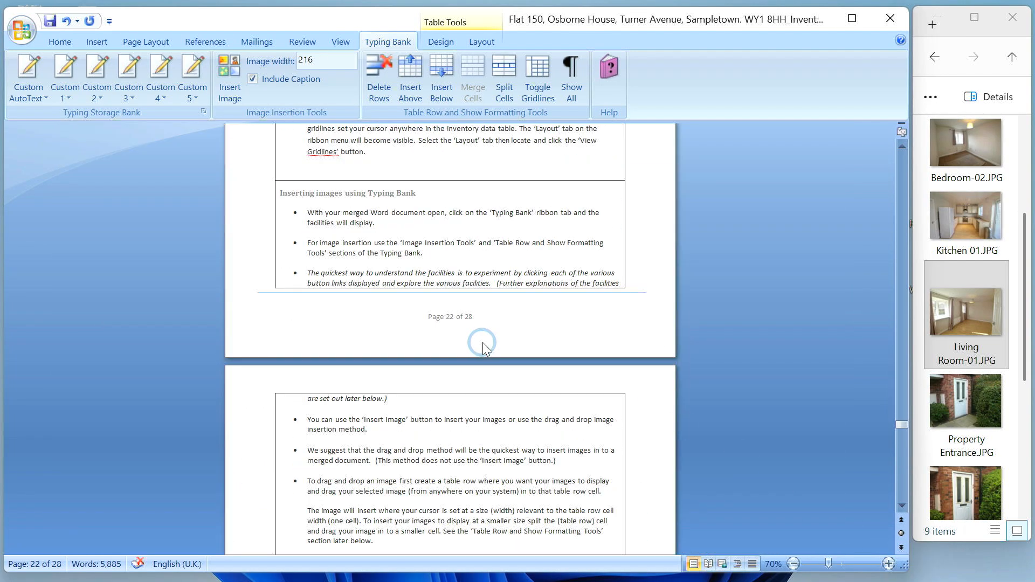
scroll(477, 339, down, 20)
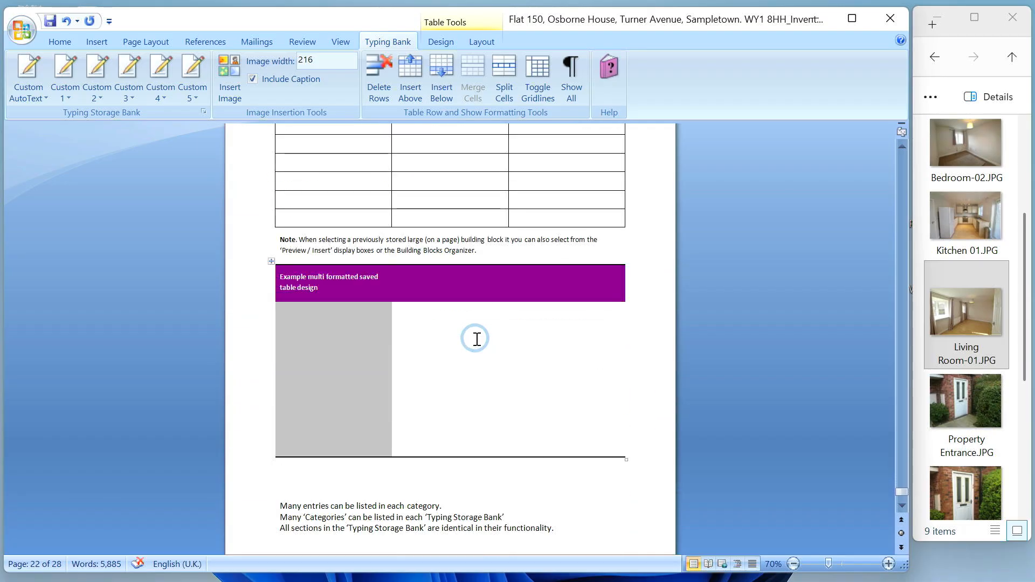
scroll(477, 339, down, 3)
click(608, 75)
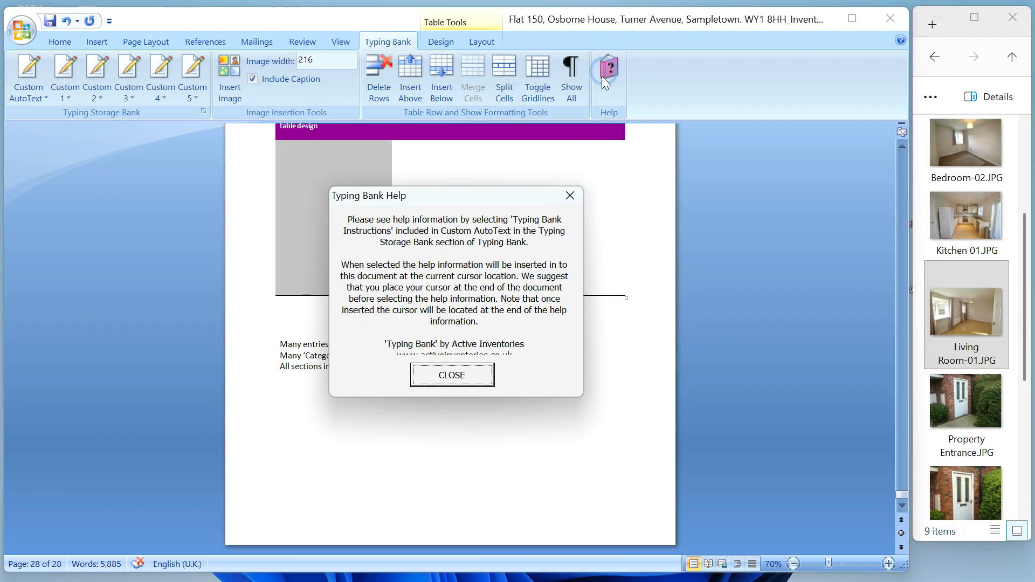
click(464, 377)
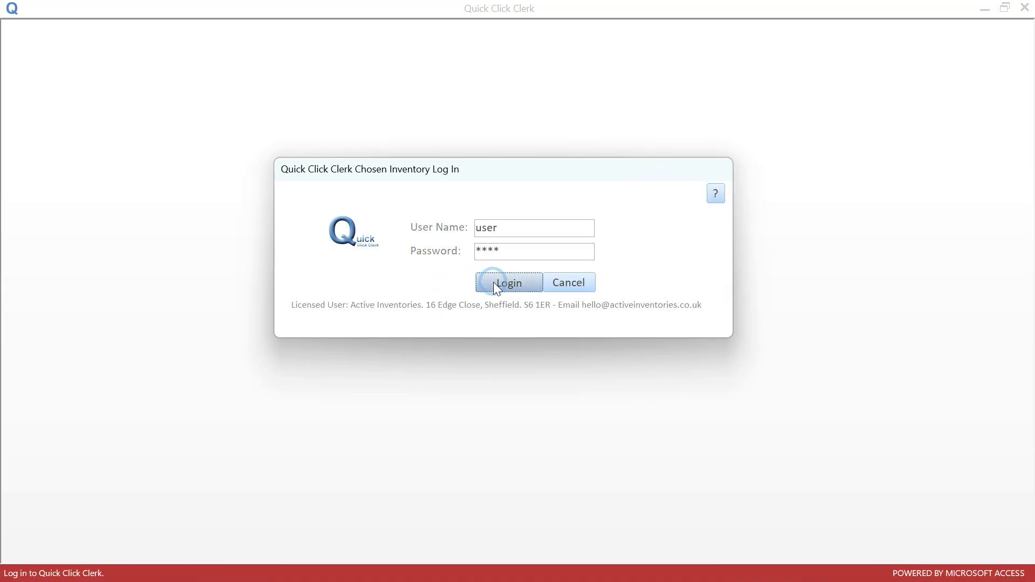
Switch to Quick Click Clerk, log in with the prefilled credentials, and view the selected property's setup details
click(493, 283)
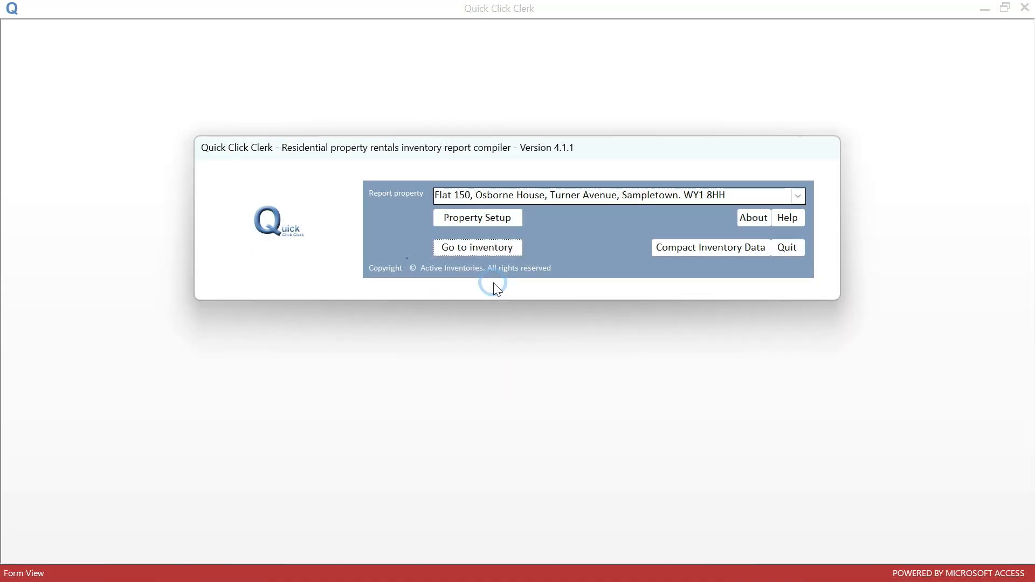
click(515, 217)
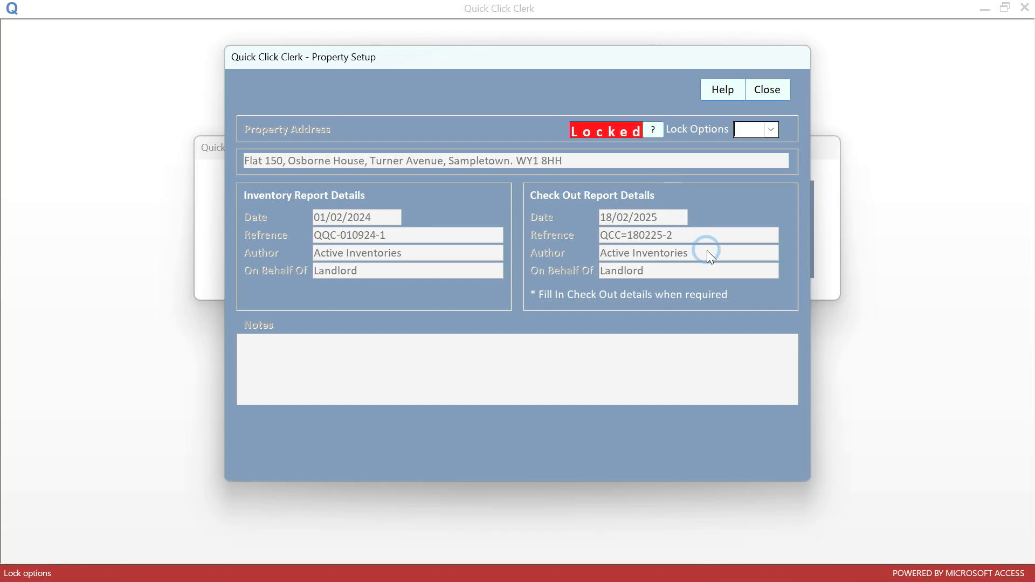
click(759, 97)
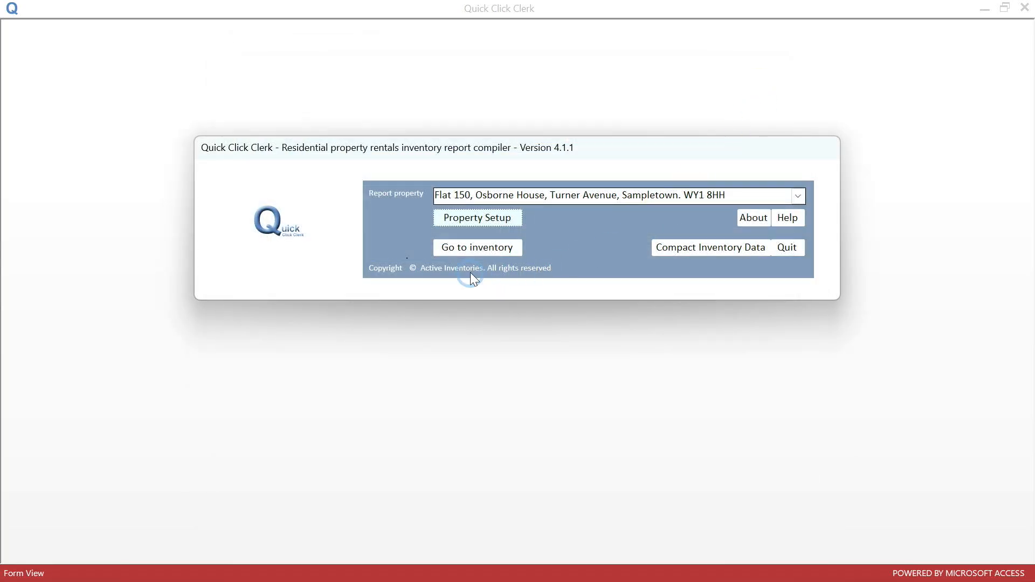
Open and close the property's inventory, and log in again straight through to the inventory window
click(472, 251)
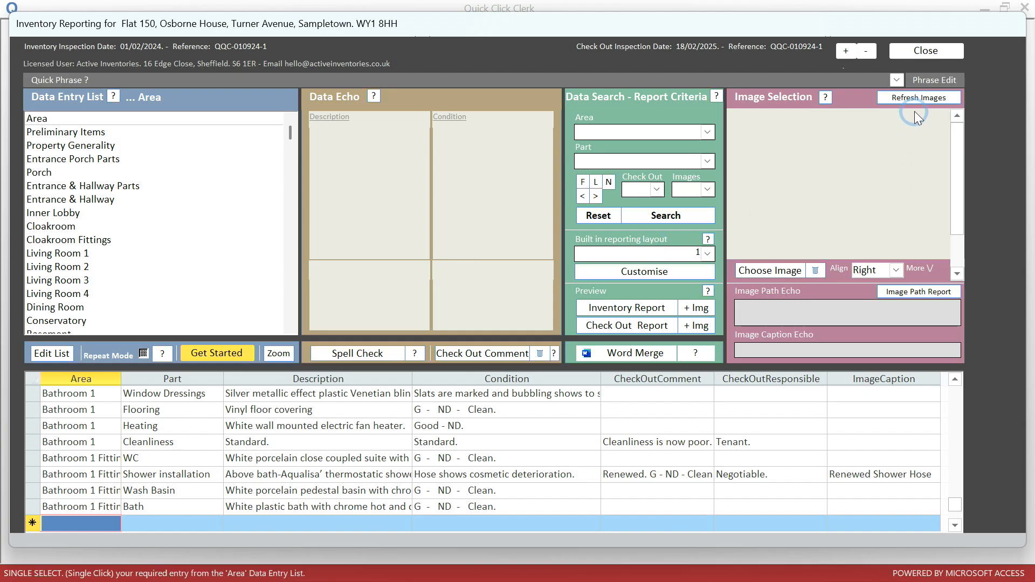
click(911, 56)
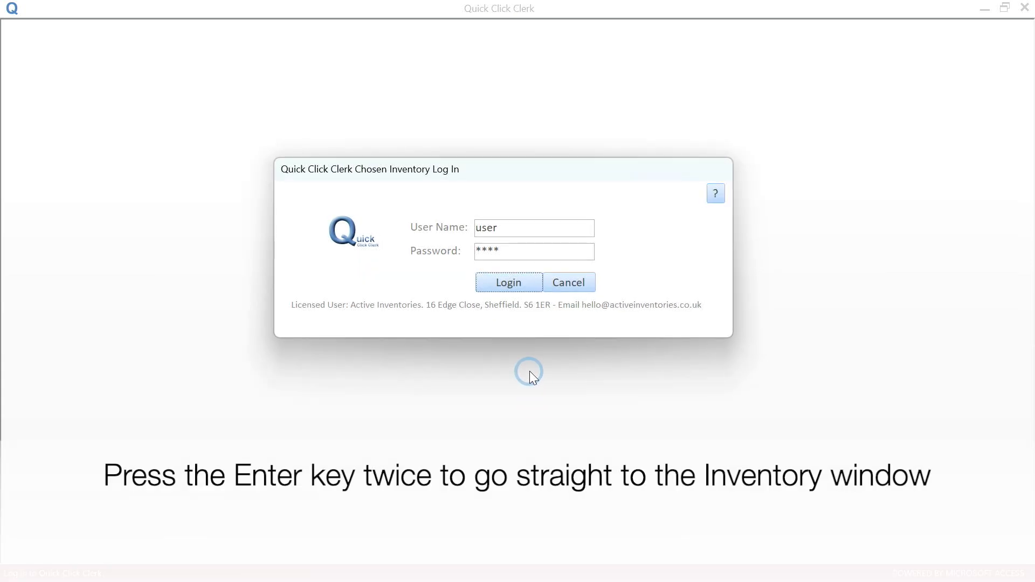
key(Return)
key(Return)
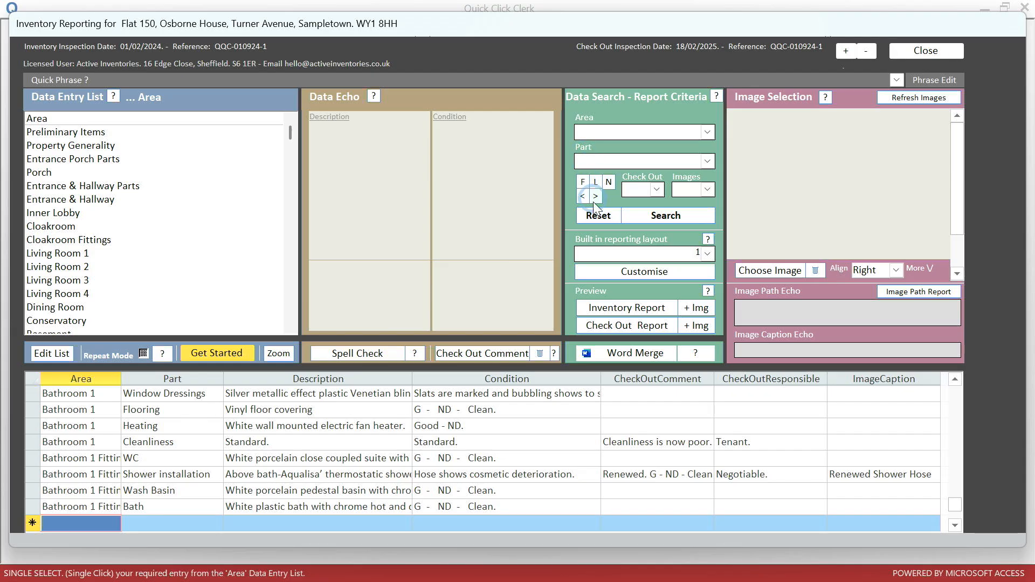
Reset the data search and jump to the first record, the last record and a new blank record
click(594, 214)
click(590, 218)
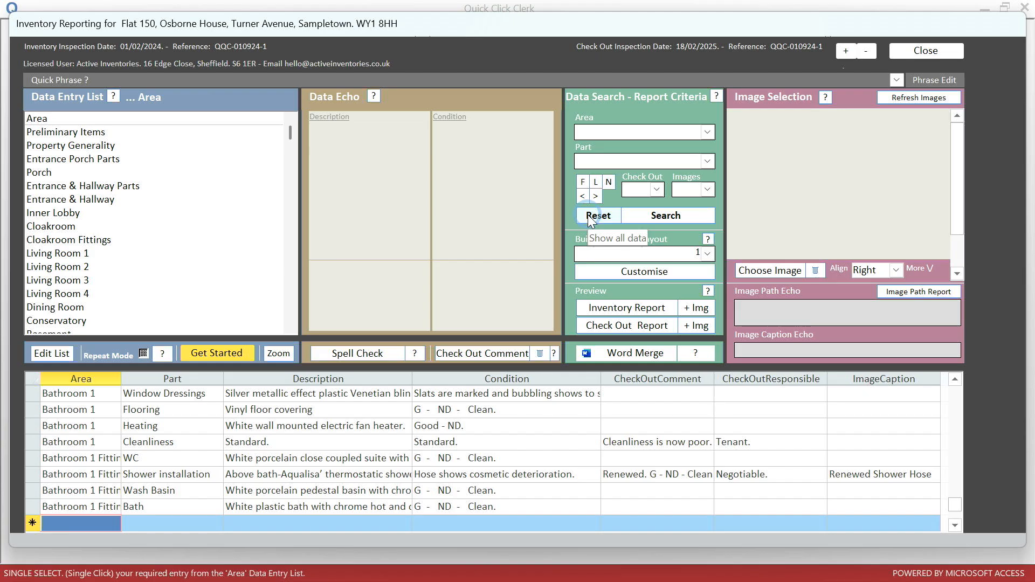
click(583, 183)
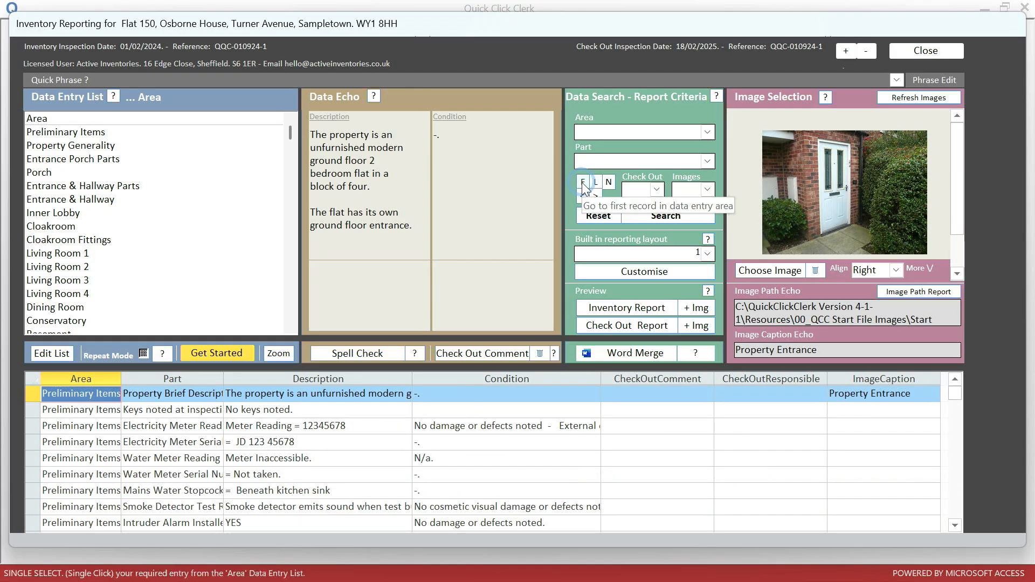
click(596, 183)
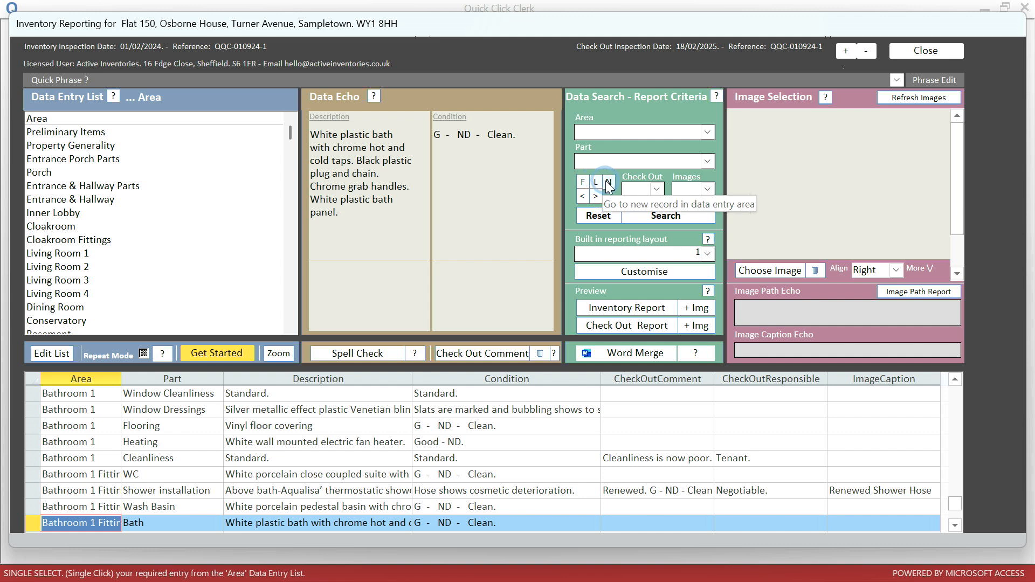
click(609, 183)
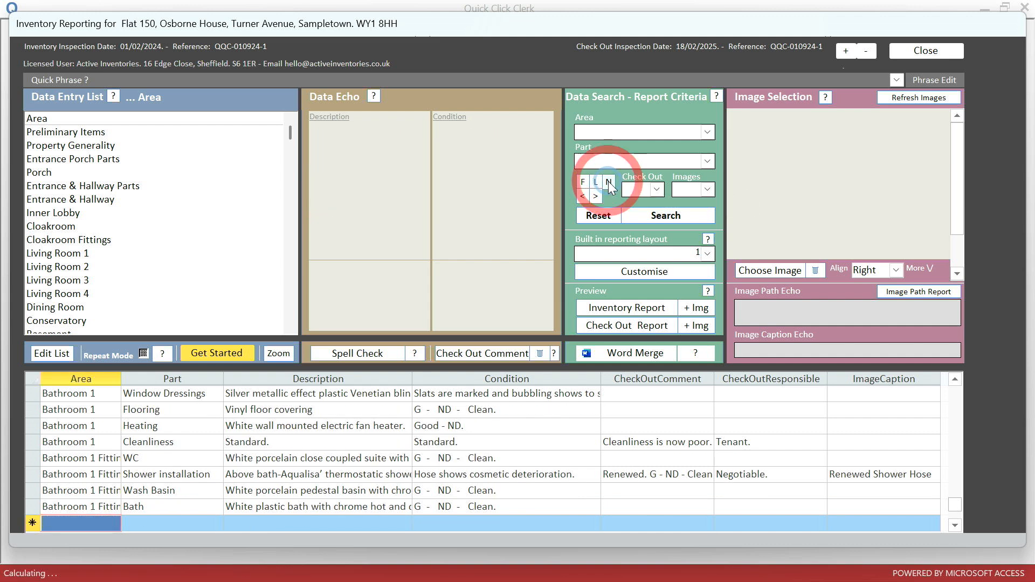
Step back six records to the Bathroom 1 Heating entry and forward three to the Shower installation entry
click(583, 196)
click(583, 196)
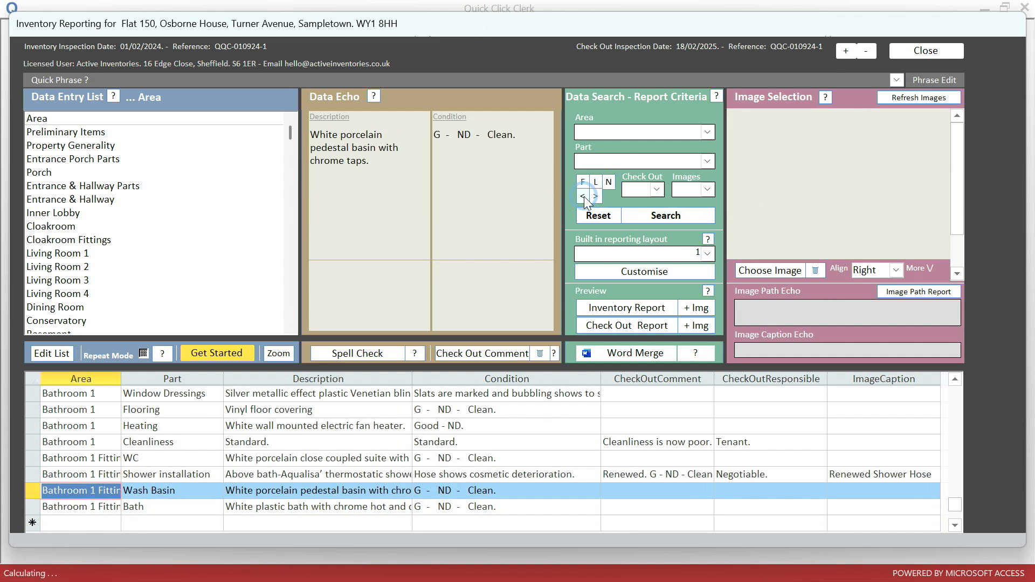
click(583, 196)
click(583, 196)
click(583, 196)
click(583, 196)
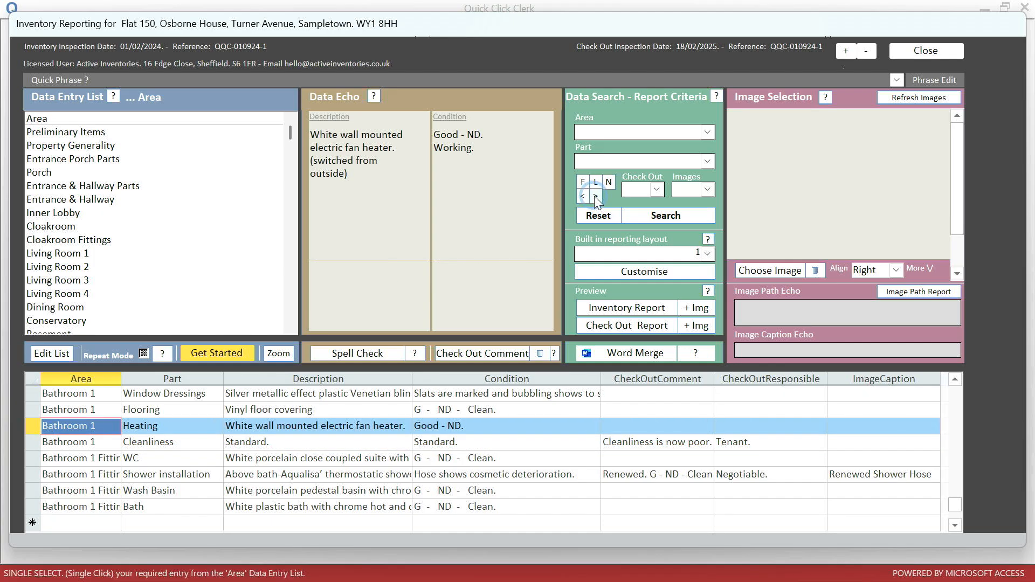
click(595, 195)
click(595, 196)
click(595, 196)
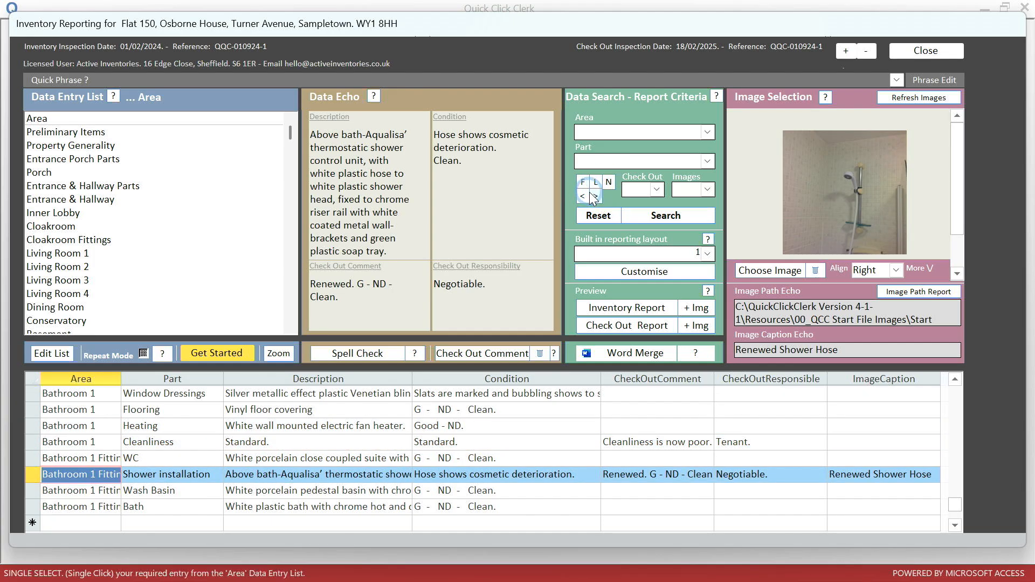
Reset the search, filter the inventory records by the area Bedroom 2, and go to its Location record
click(588, 219)
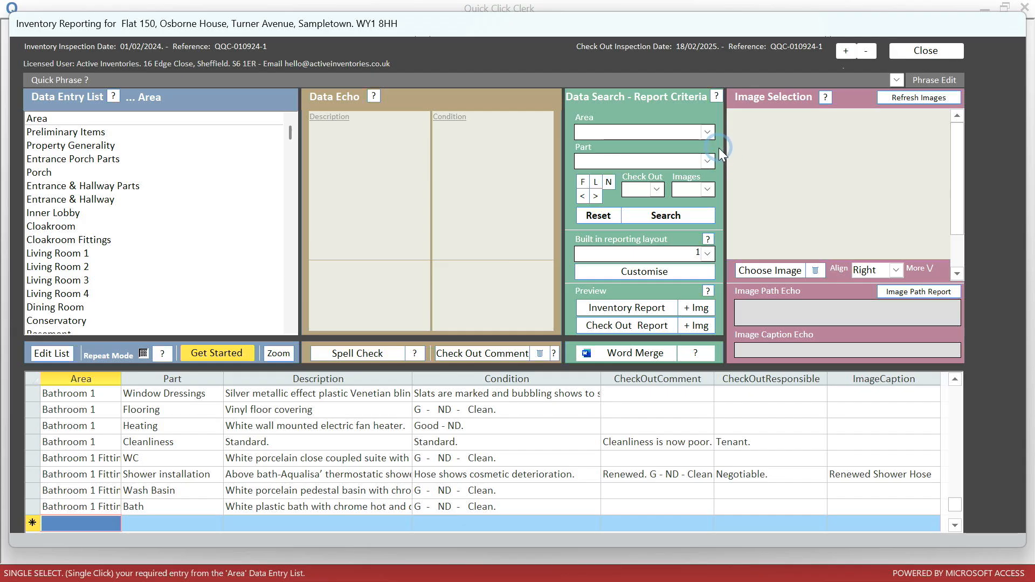
click(707, 135)
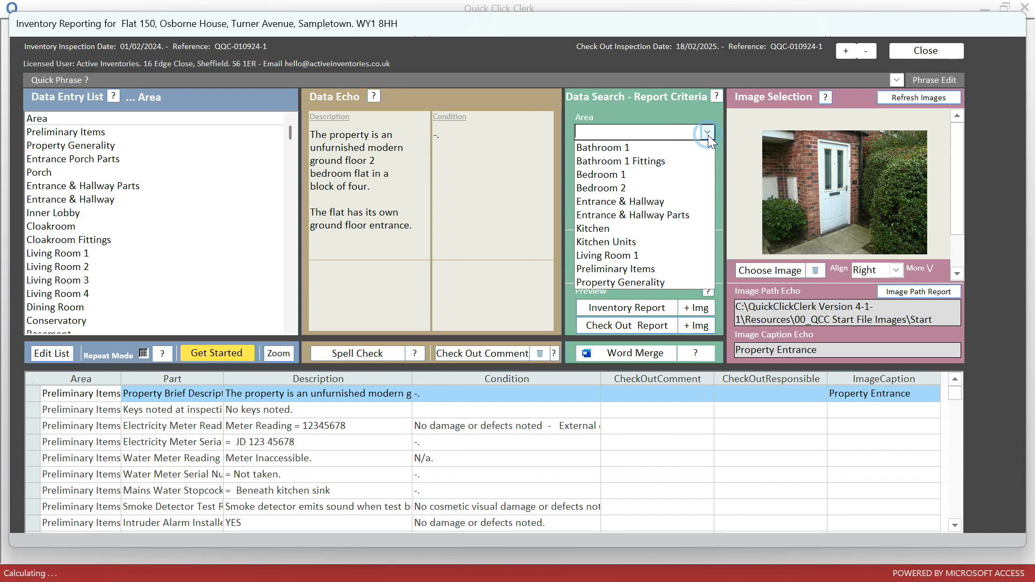
click(653, 188)
click(654, 218)
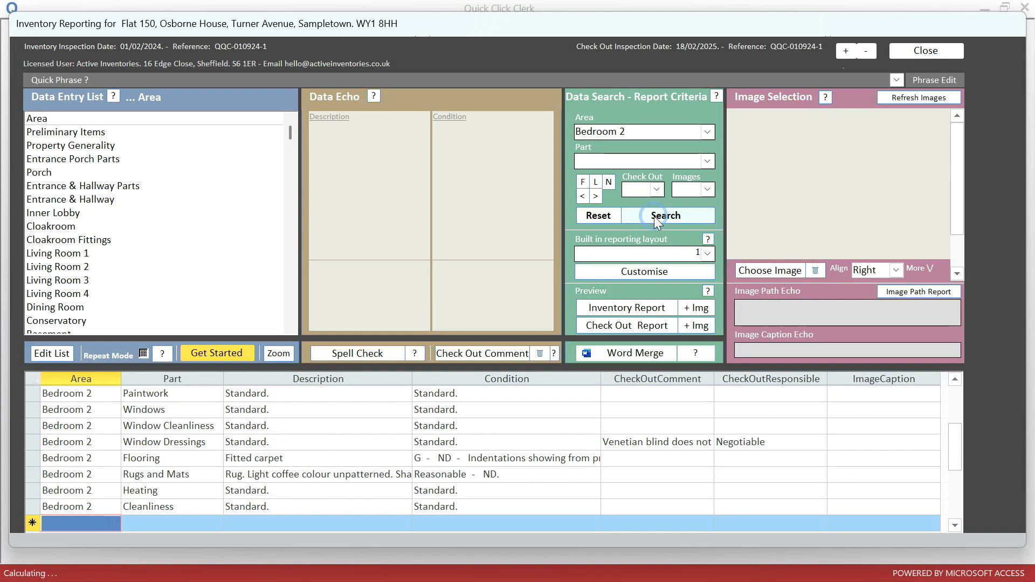
click(595, 197)
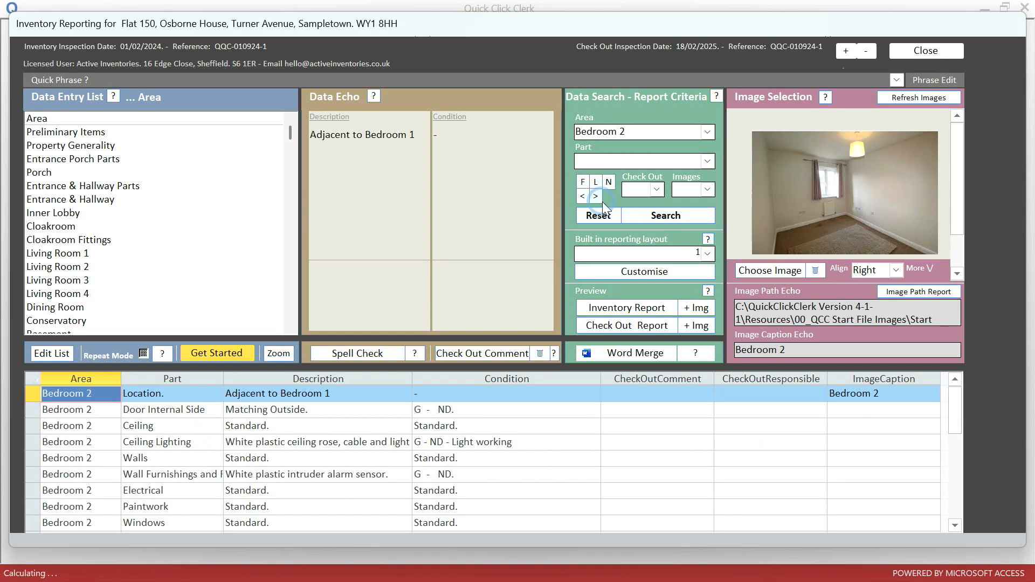
Step forward through the Bedroom 2 records from Location to the Ceiling Lighting entry
click(596, 197)
click(596, 197)
click(596, 197)
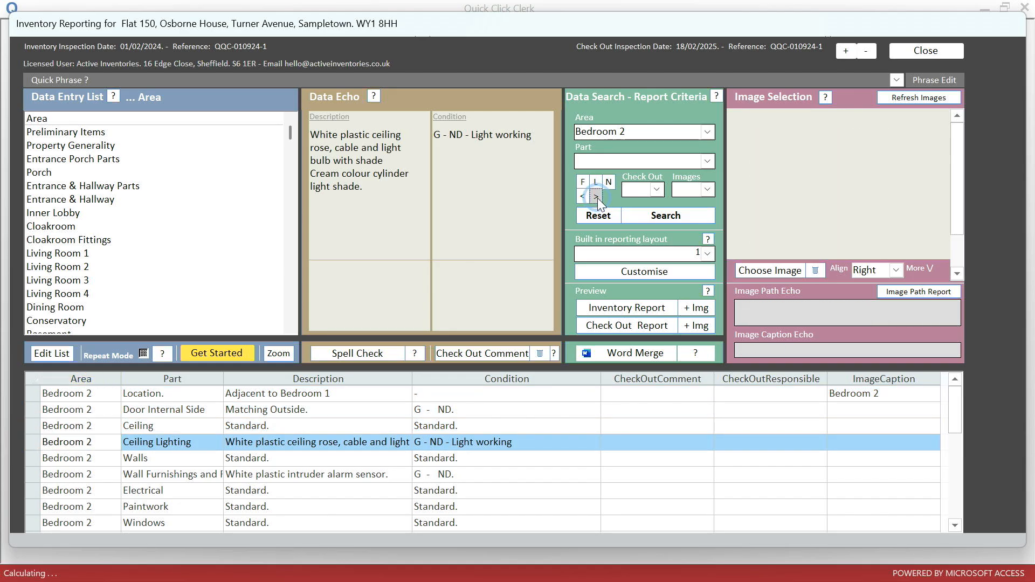
click(596, 197)
Narrow the Bedroom 2 search to the part Ceiling and go to its record
click(708, 161)
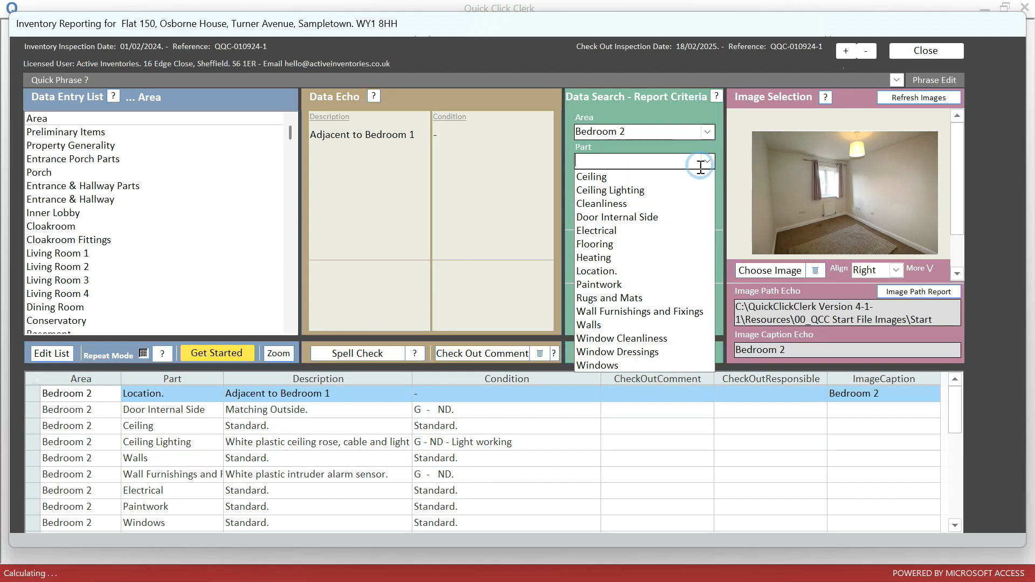
click(657, 179)
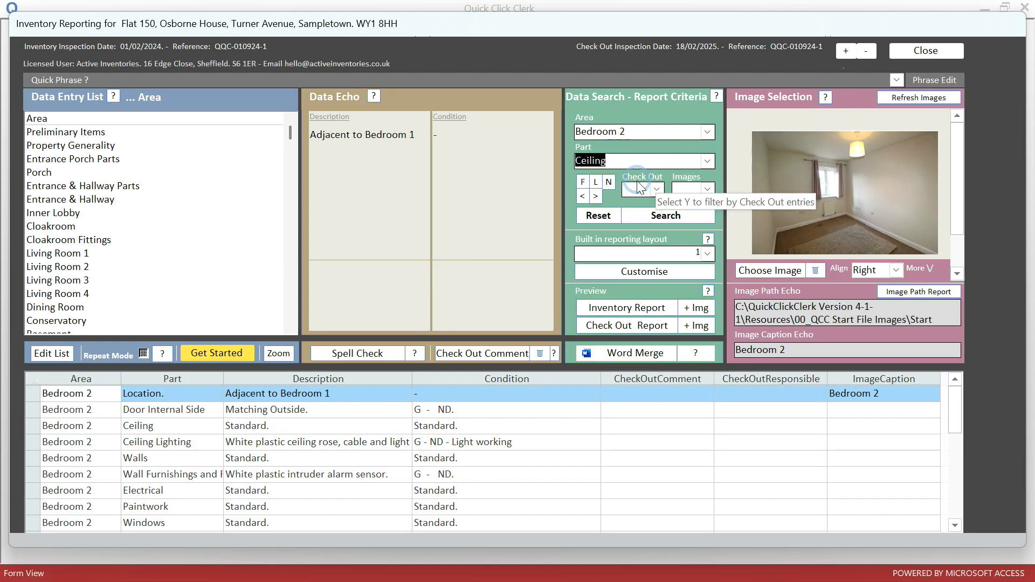
click(664, 215)
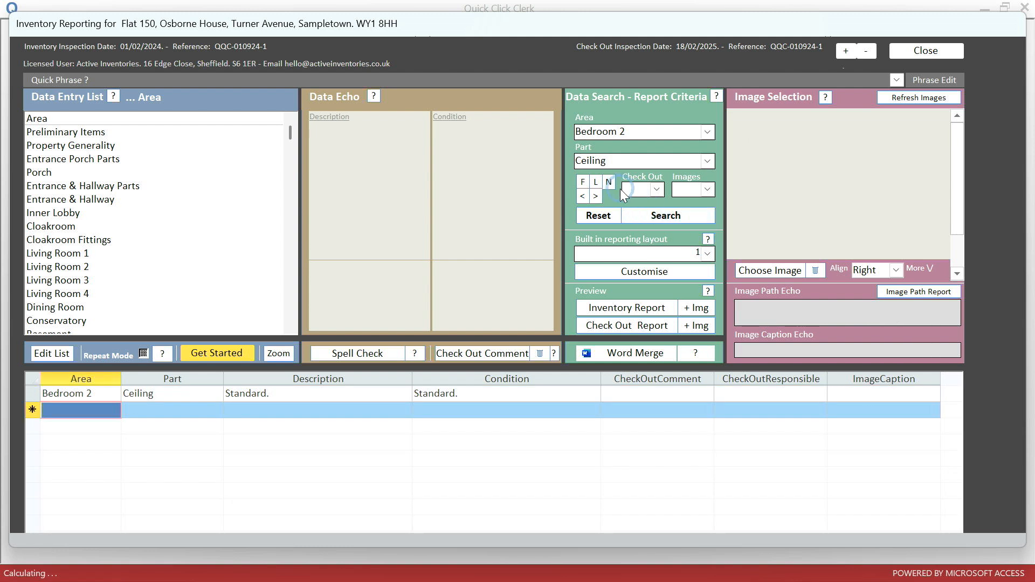
click(595, 197)
click(584, 197)
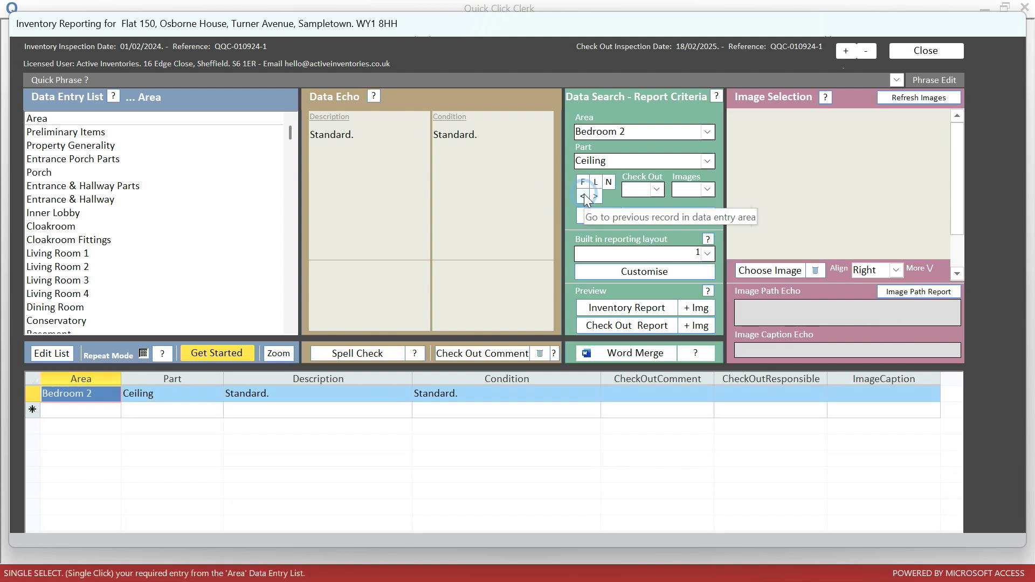
Reset the search, filter all areas by the part Ceiling Lighting, and go to the first matching record
click(593, 215)
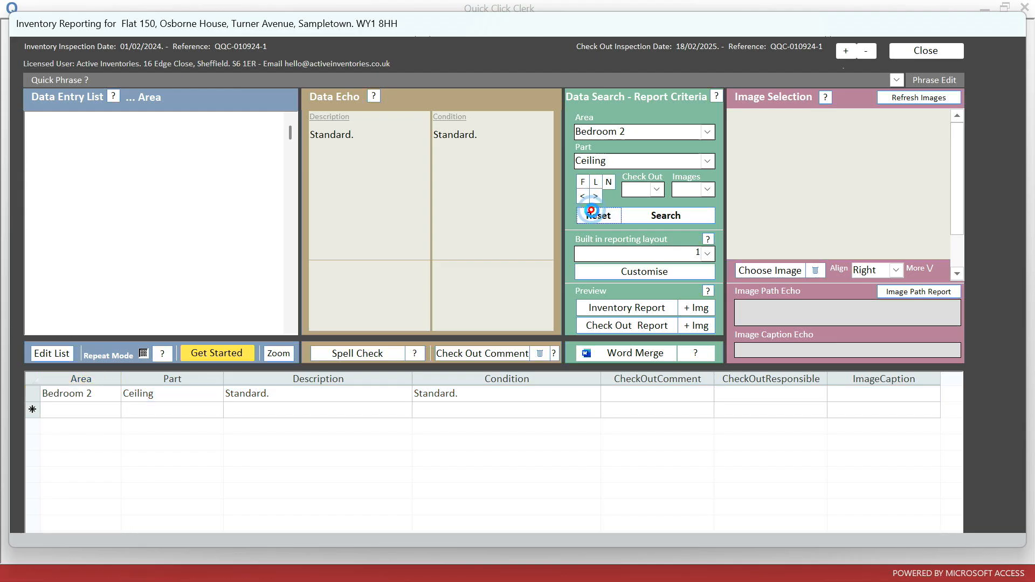
click(707, 161)
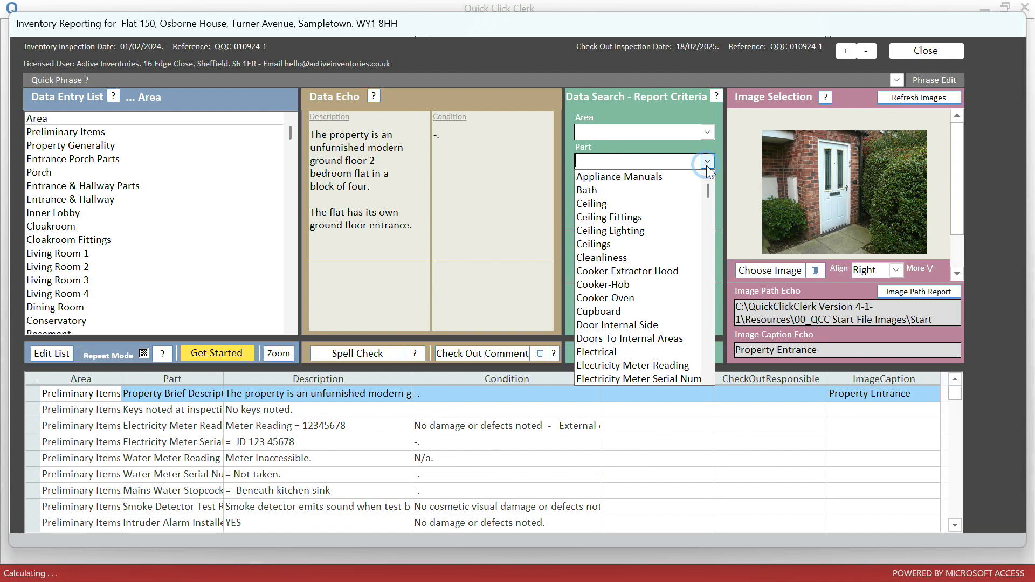
click(639, 230)
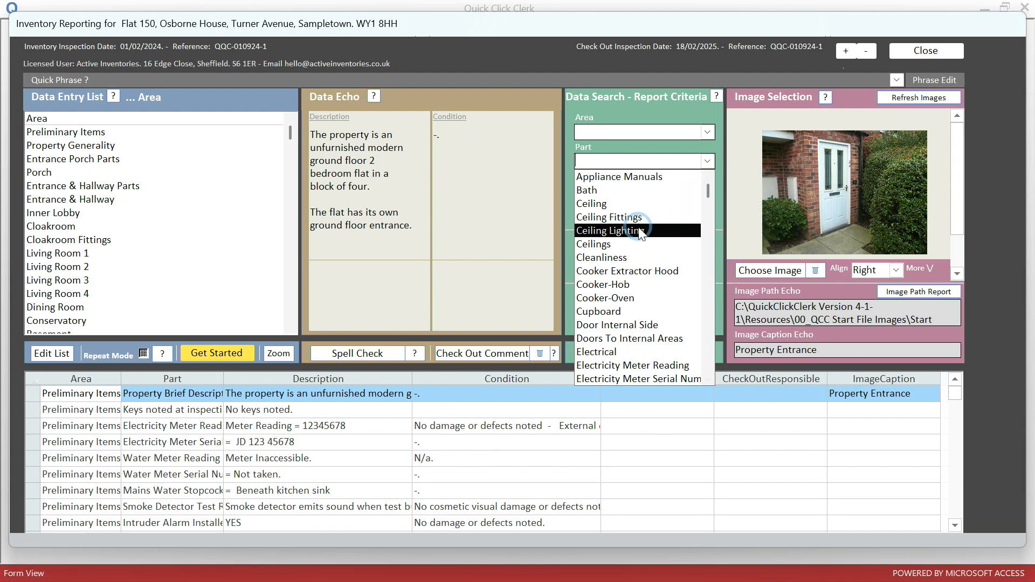
click(649, 217)
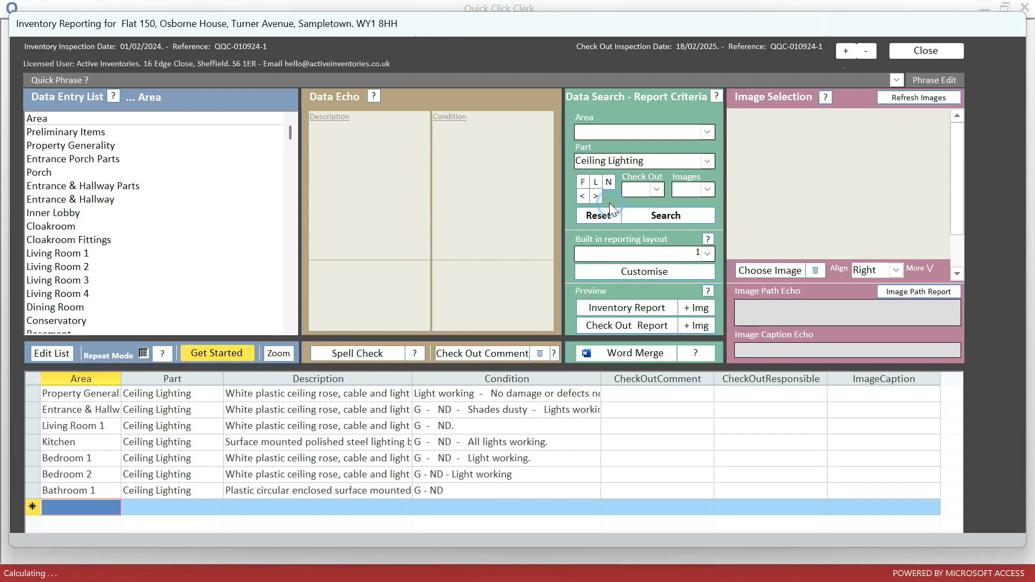
click(582, 196)
click(584, 182)
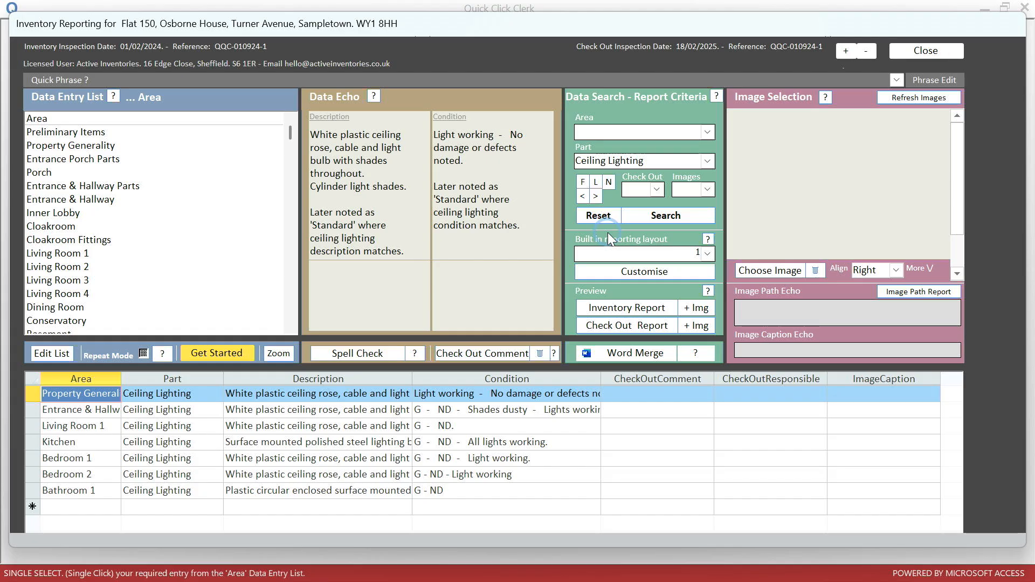
Reset the search and filter the inventory to records with check out entries, using Check Out set to Y
click(604, 219)
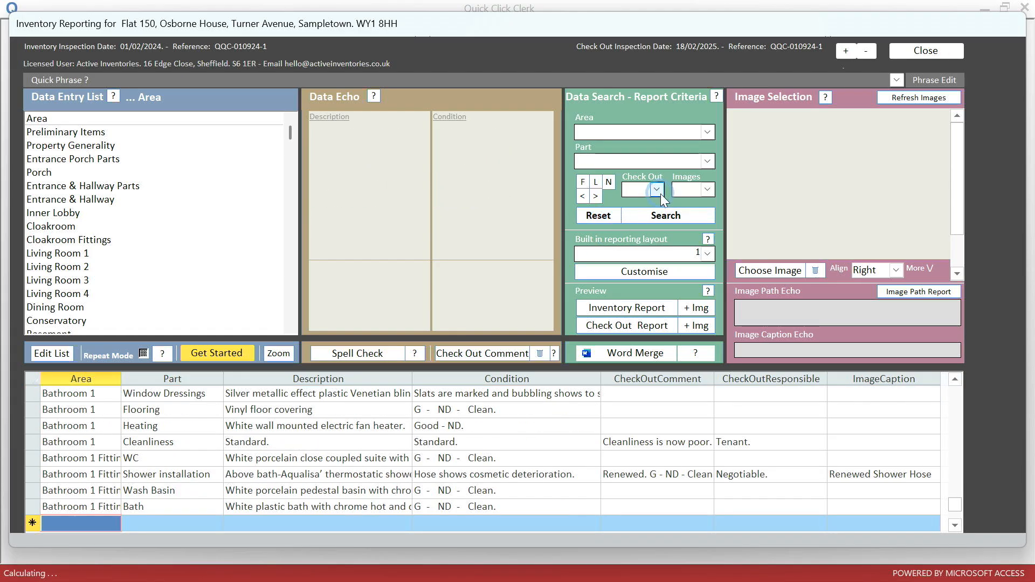
click(658, 190)
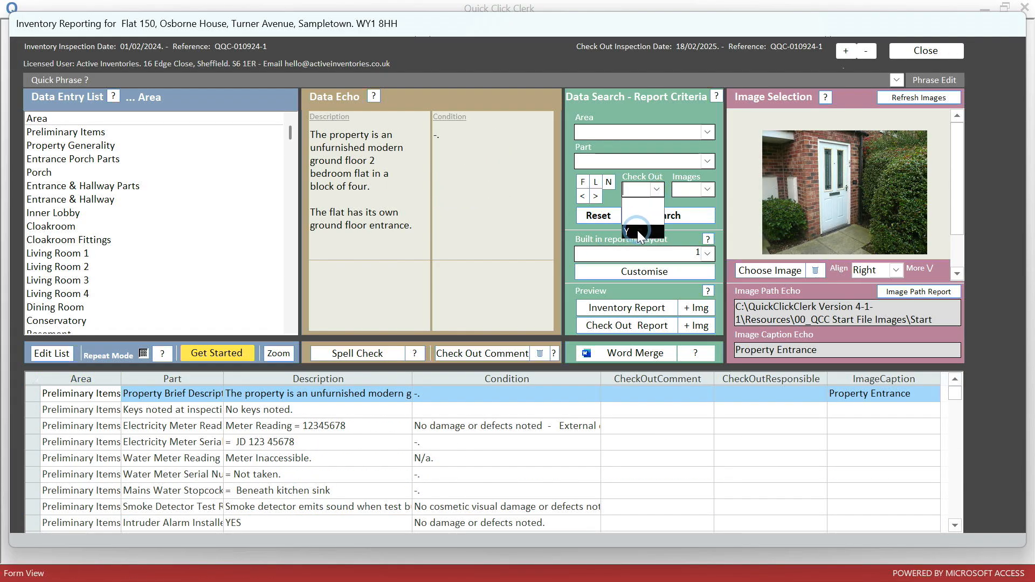
click(637, 231)
click(663, 217)
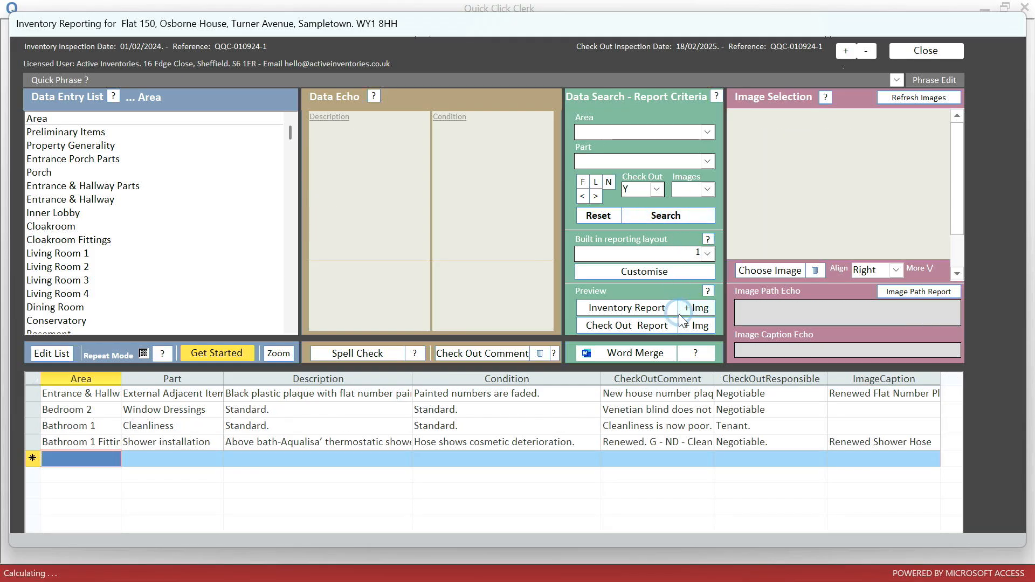
Preview the Check Out Report for the filtered records, page through to its last page, and close it
click(665, 325)
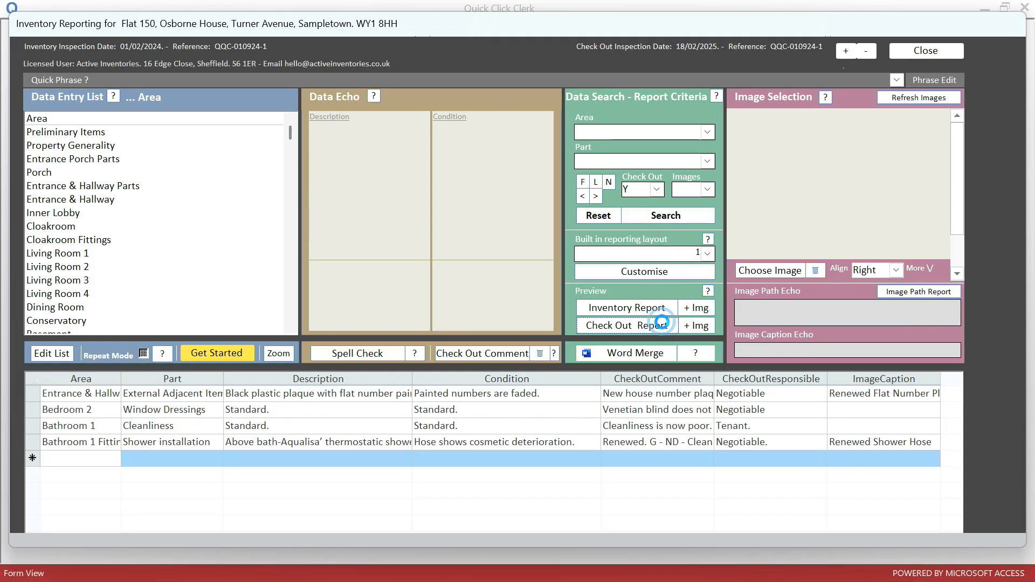
key(Page_Down)
key(Page_Down)
key(Page_Down)
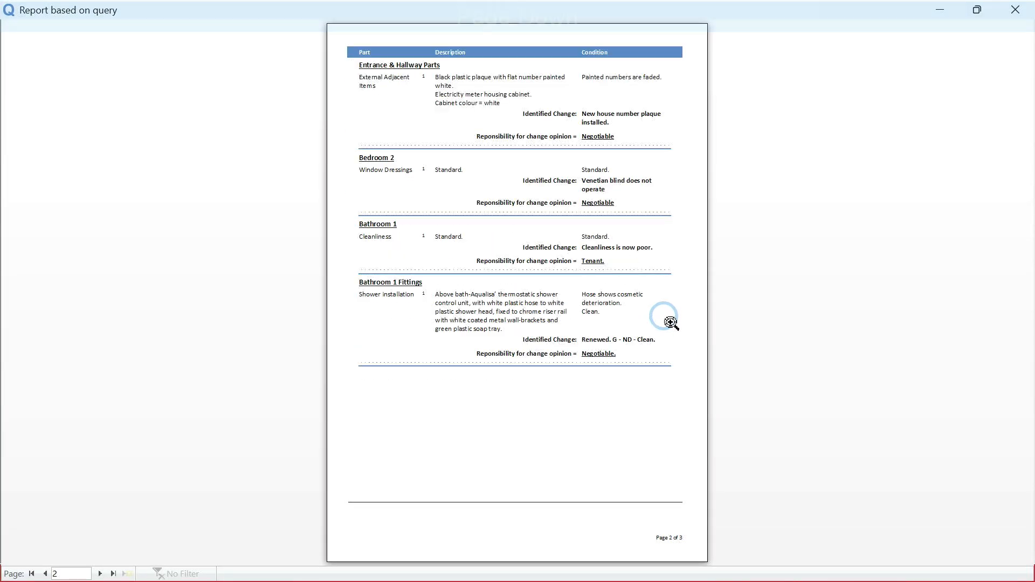
right_click(671, 323)
click(682, 371)
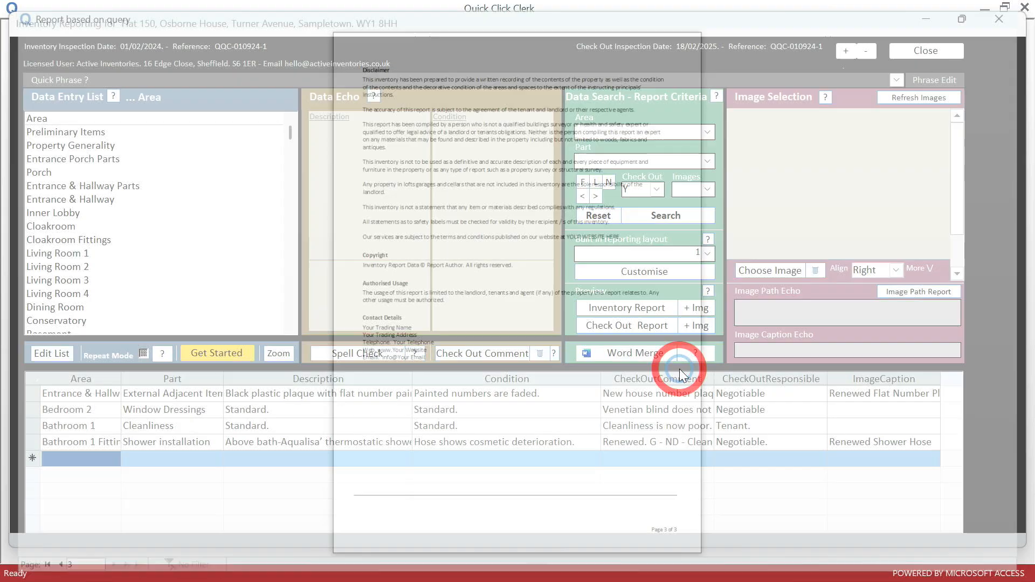
Reset the search and filter the inventory to records with images, using Images set to Y
click(598, 216)
click(676, 215)
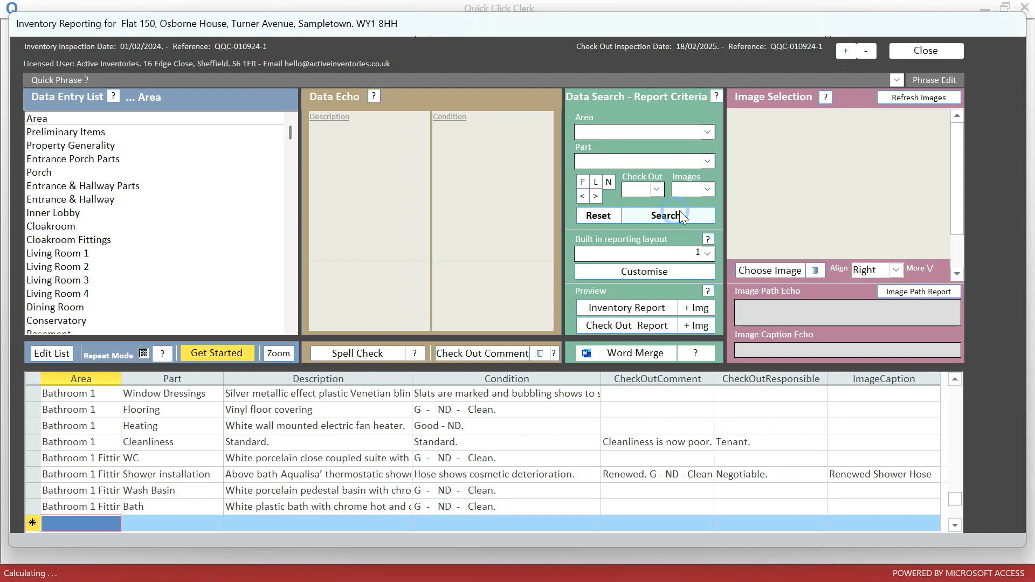
click(707, 189)
click(684, 226)
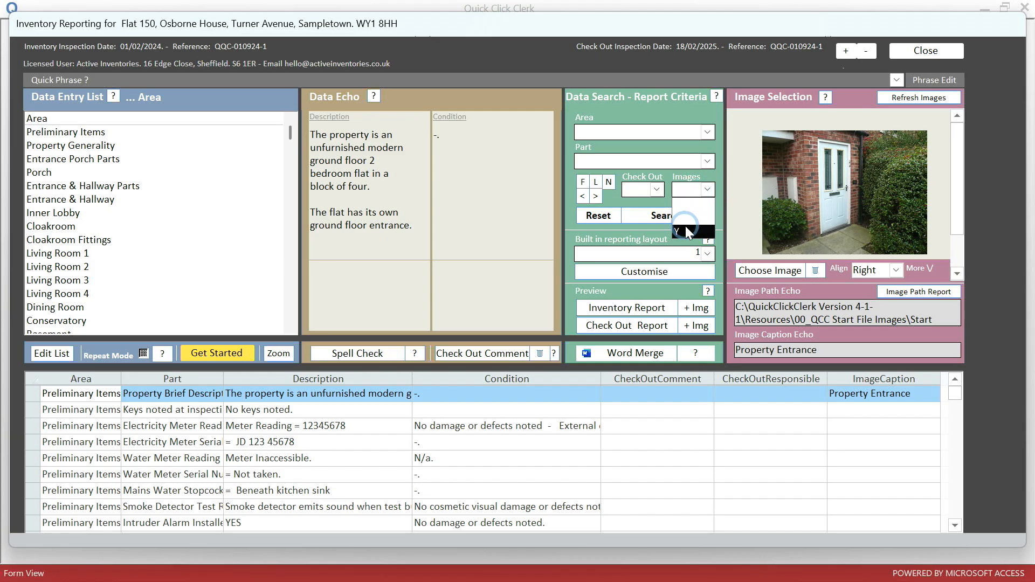
click(677, 215)
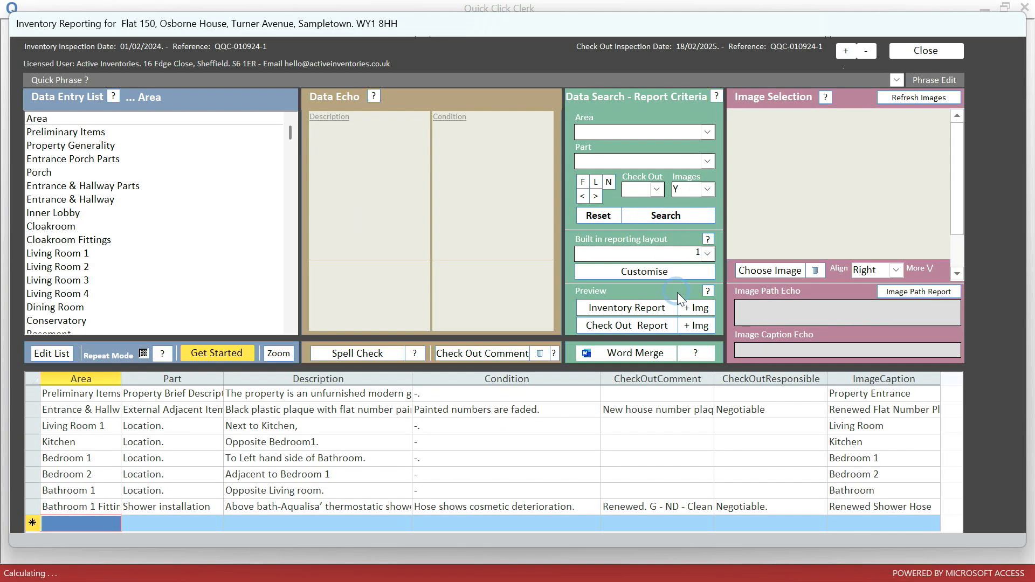
Preview the Inventory Report with images, page forward to the Formal Declarations on page 6, and close it
click(696, 307)
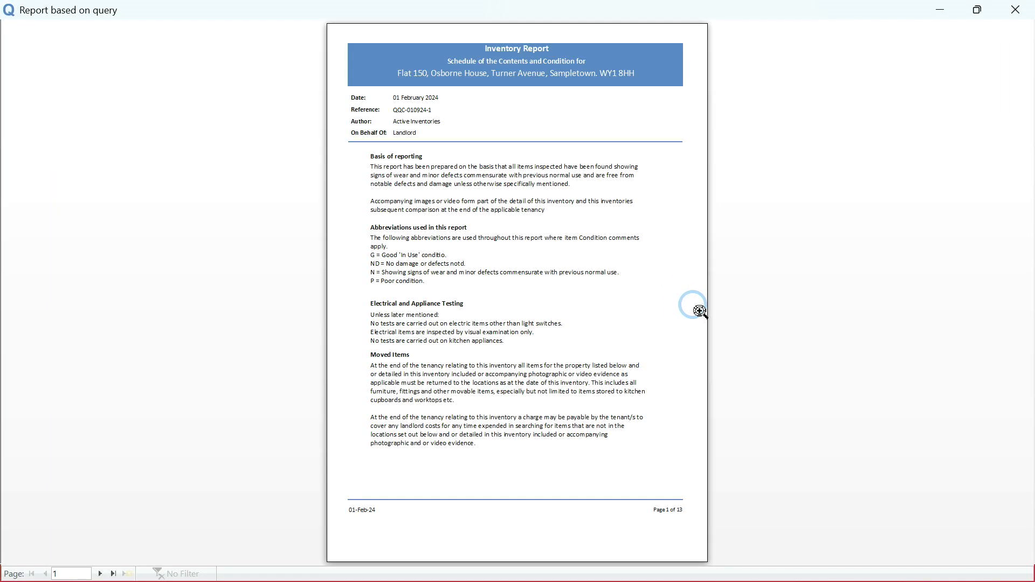
key(Page_Down)
key(Page_Down)
key(Page_Down)
key(Page_Down)
key(Page_Down)
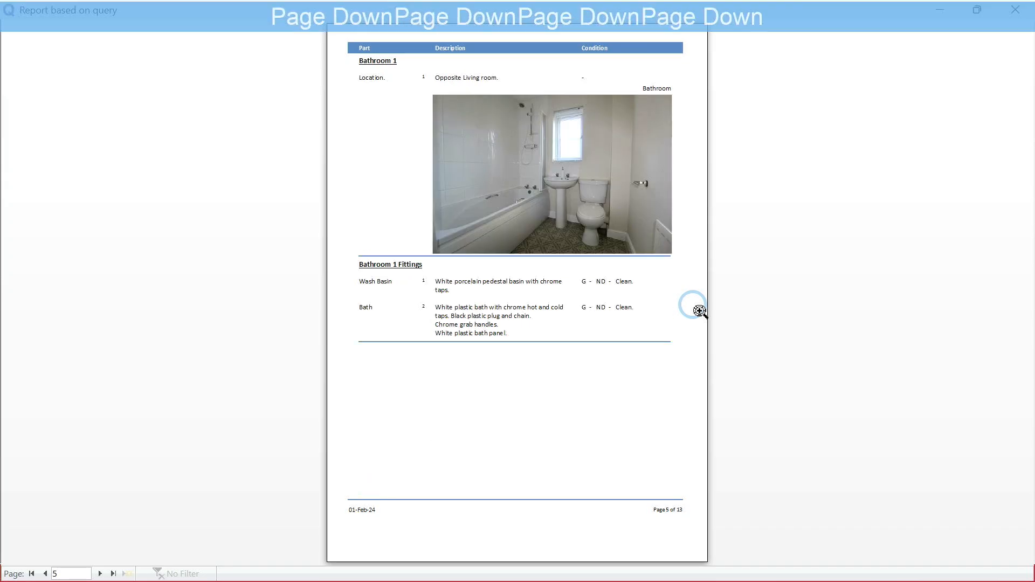
right_click(699, 311)
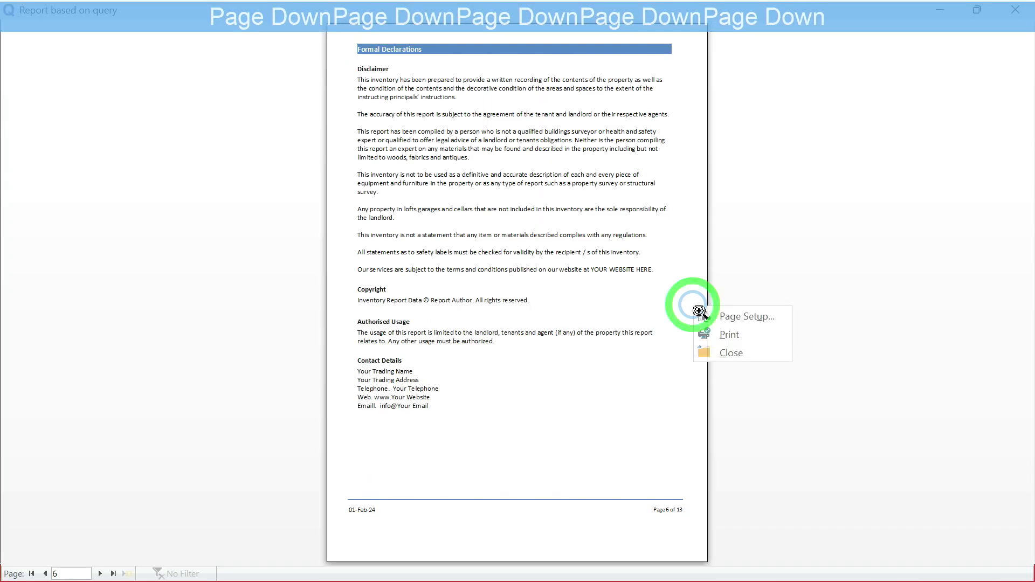
click(710, 358)
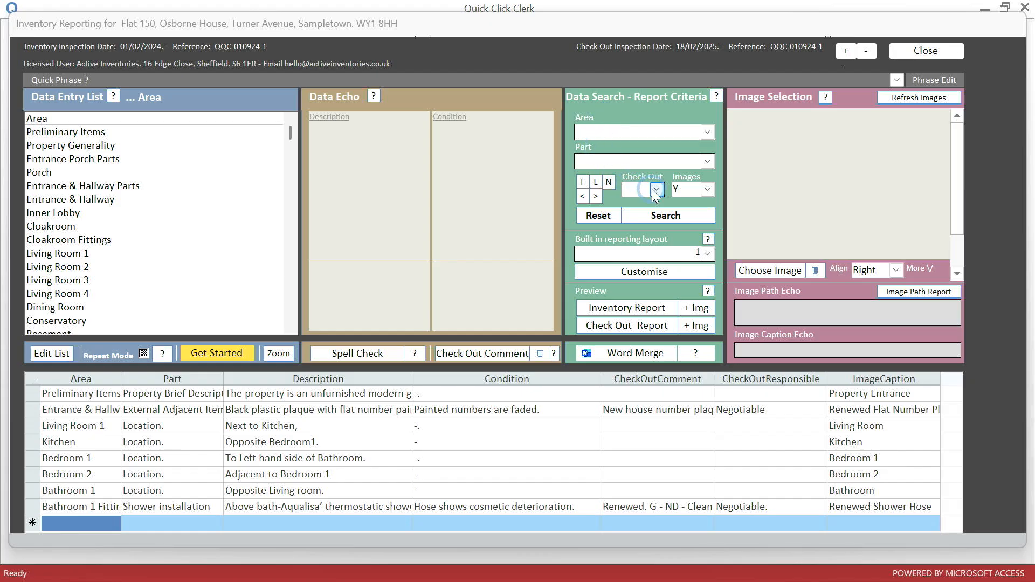
Reset the search, filter by the area Bathroom 1 and the part Paintwork, and go to the matching record
click(607, 215)
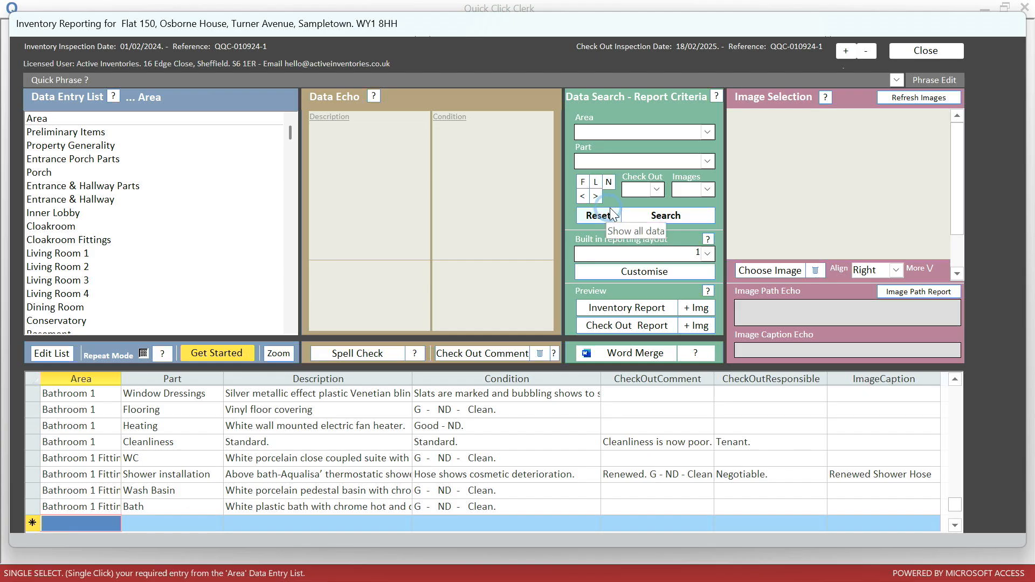
click(708, 134)
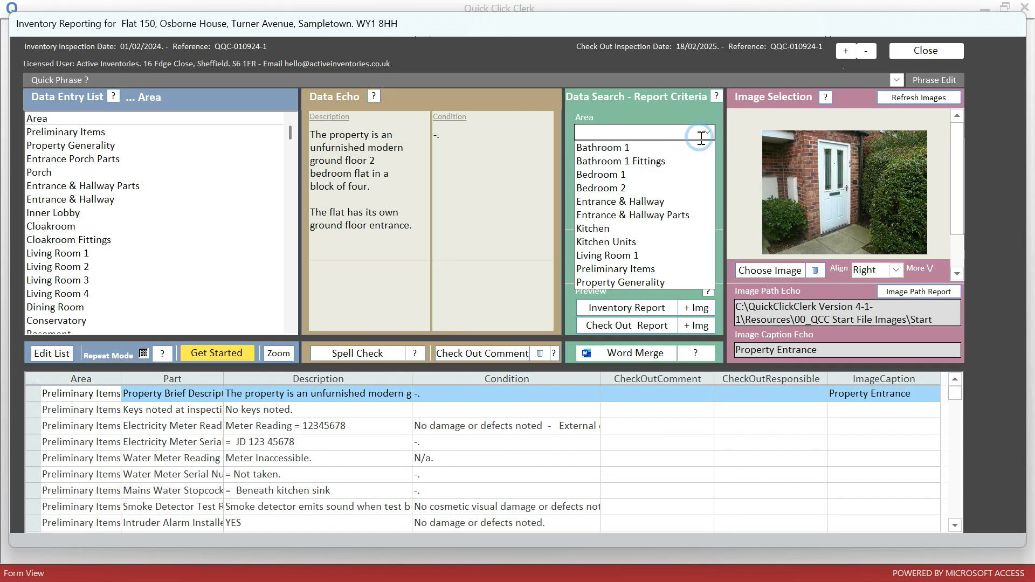
click(686, 151)
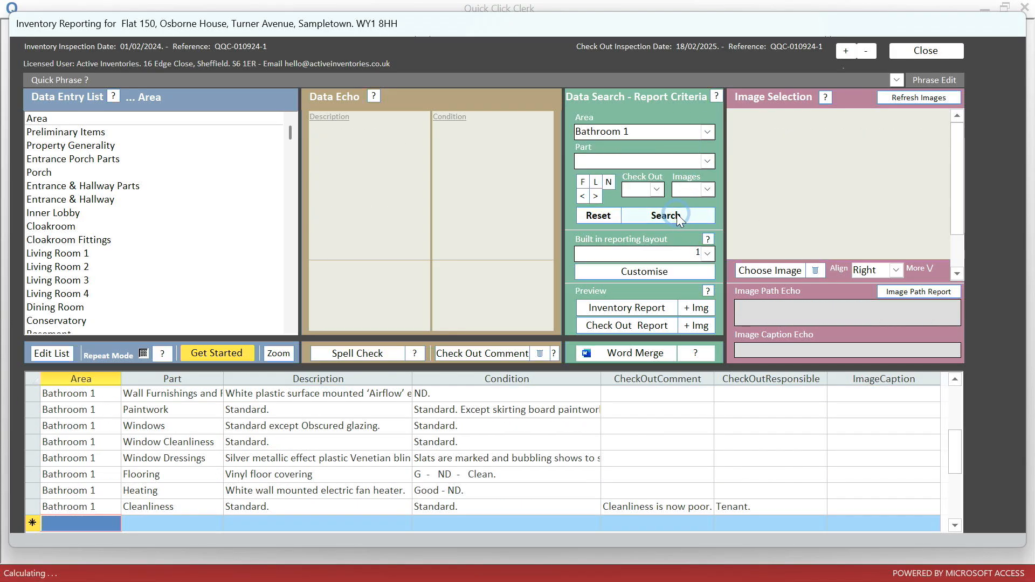
click(707, 161)
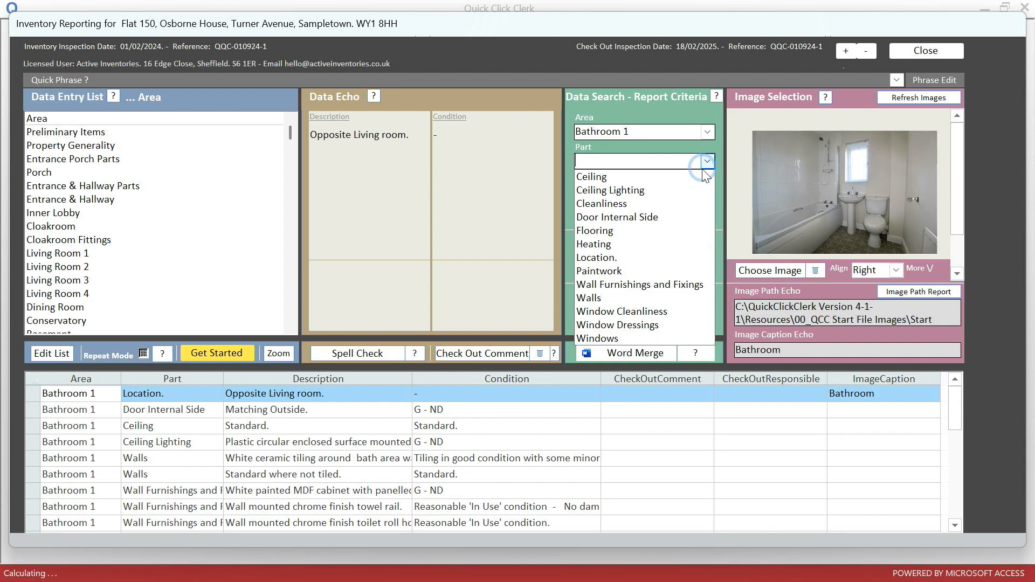
click(599, 270)
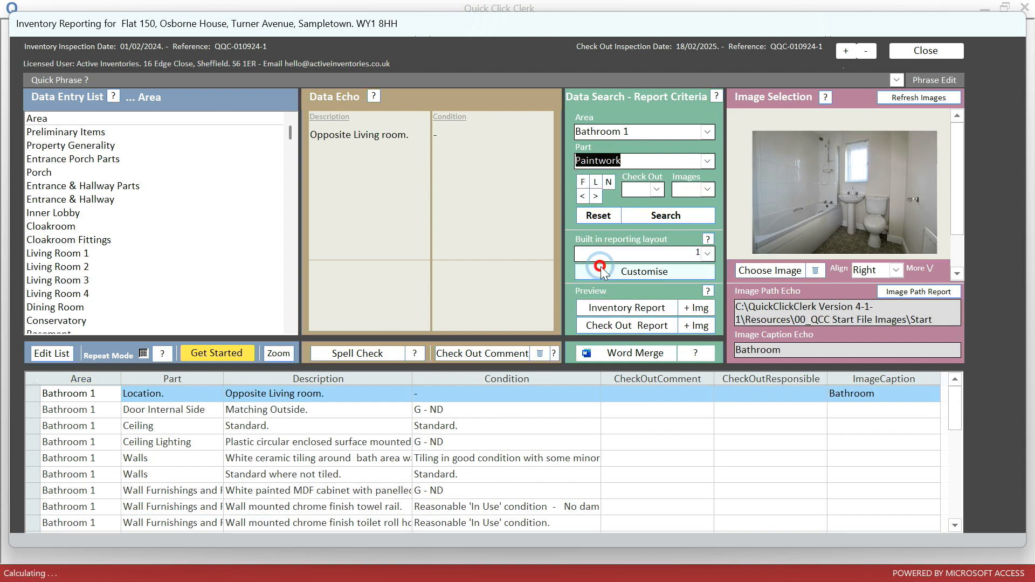
click(672, 215)
click(596, 198)
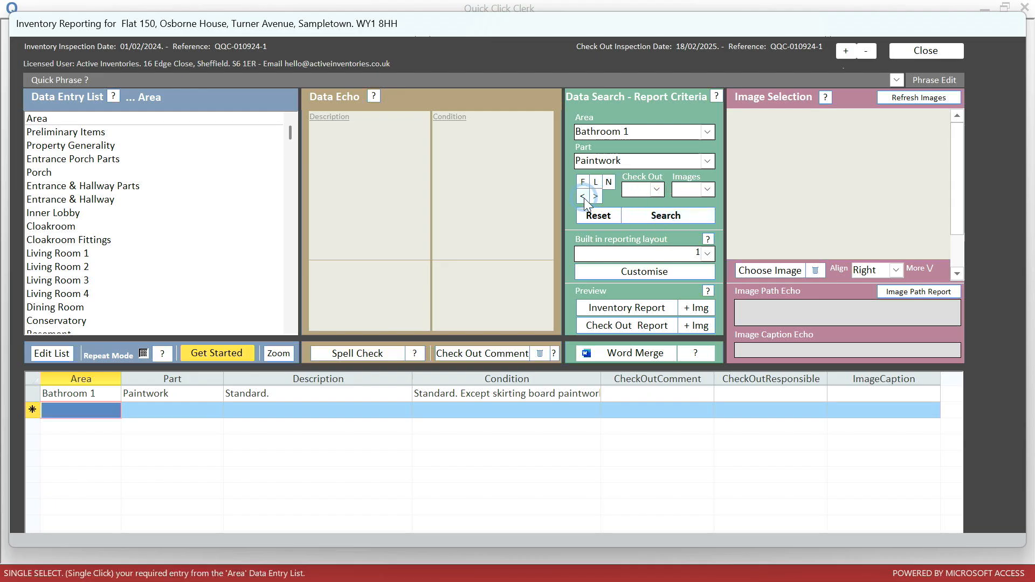
click(584, 197)
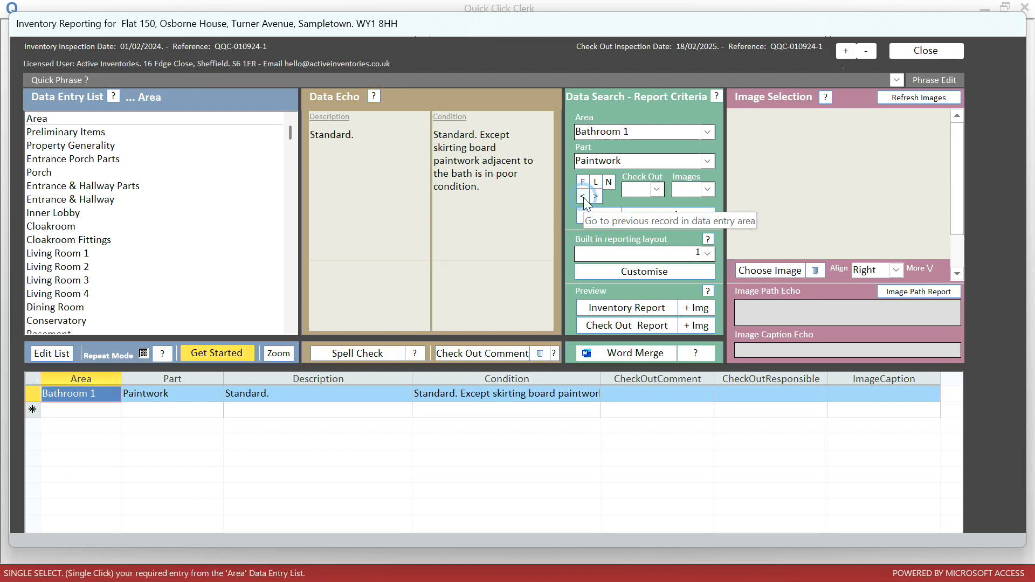
Reset the search and filter the inventory by the area Shower Room 1 and the part Walls
click(595, 216)
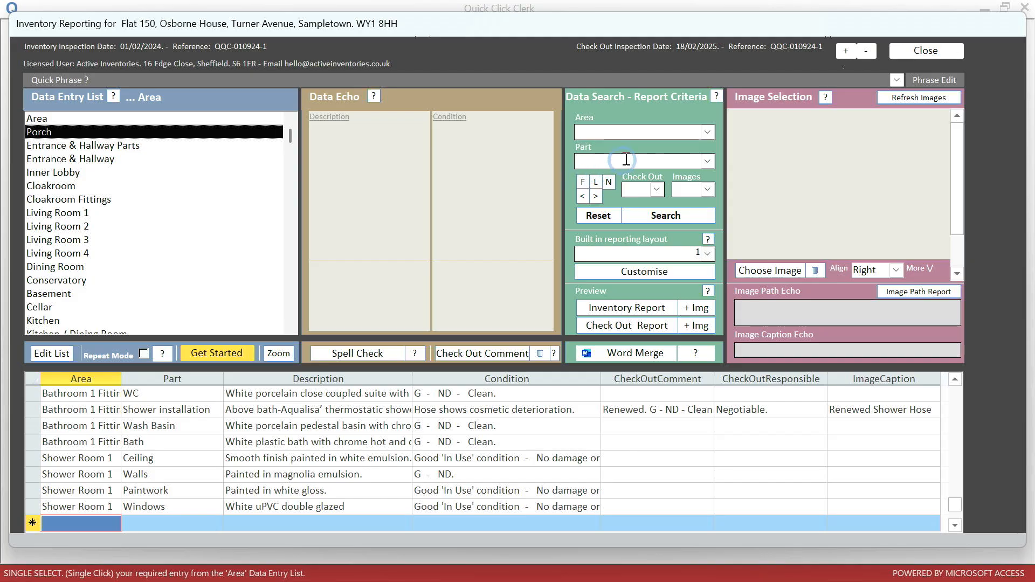
click(707, 132)
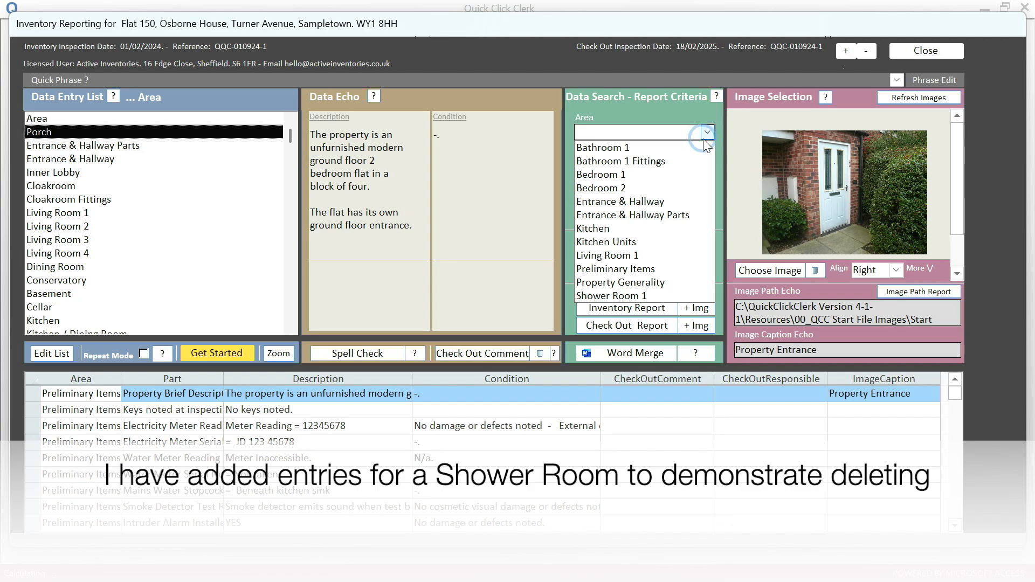
click(661, 297)
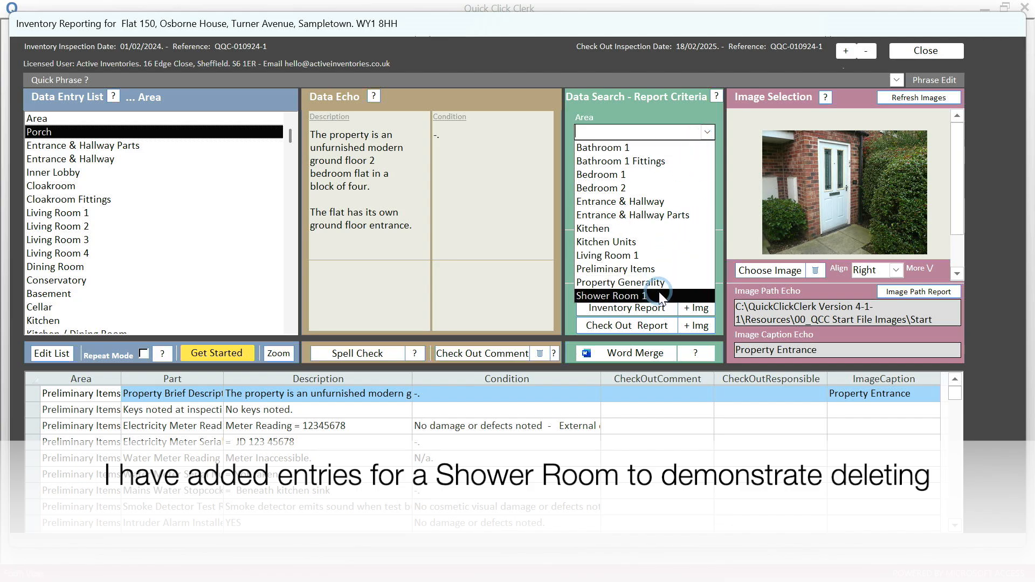
click(707, 162)
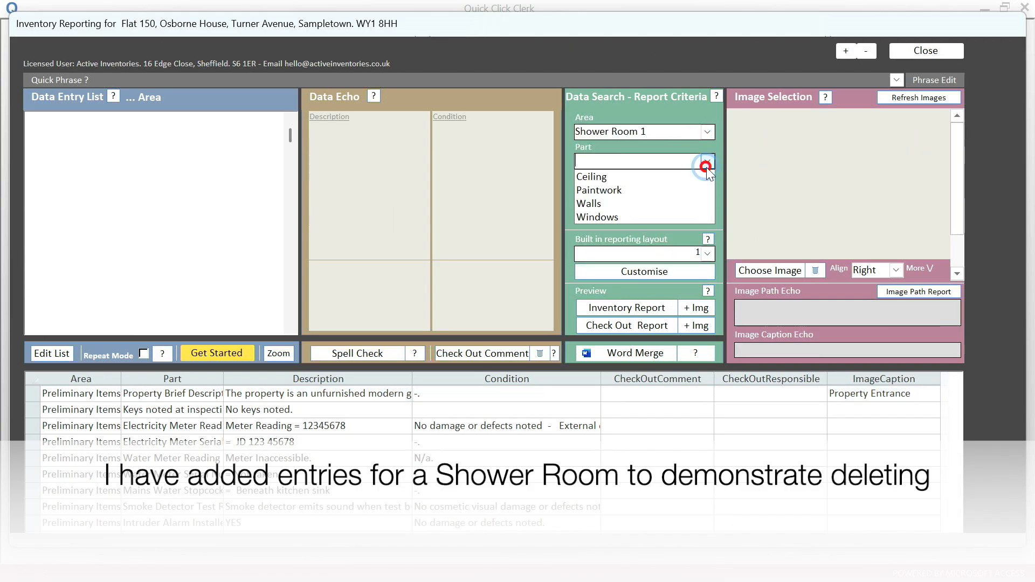
click(661, 204)
click(661, 216)
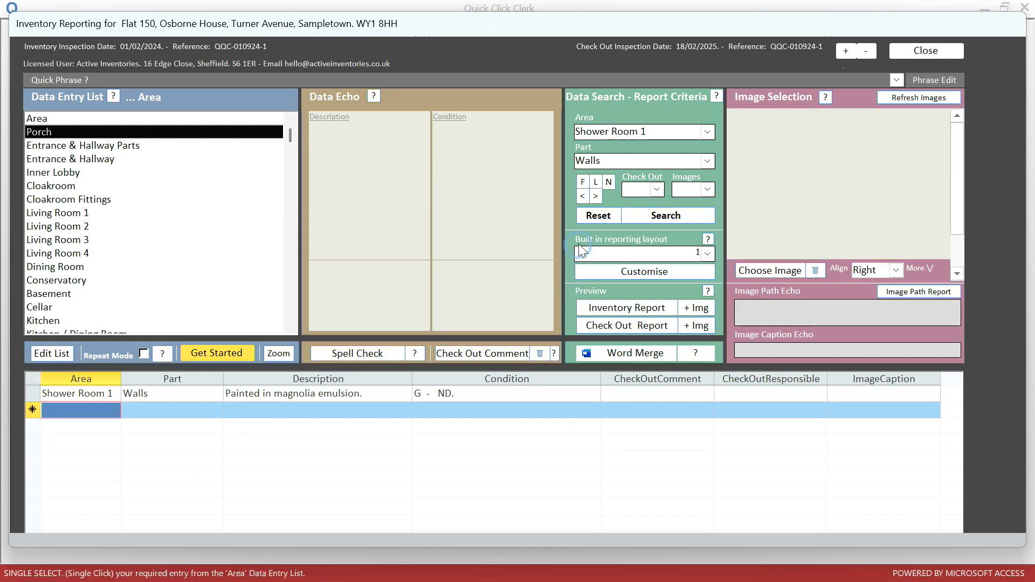
Try to delete the Shower Room 1 Walls record and decline the deletion
click(583, 201)
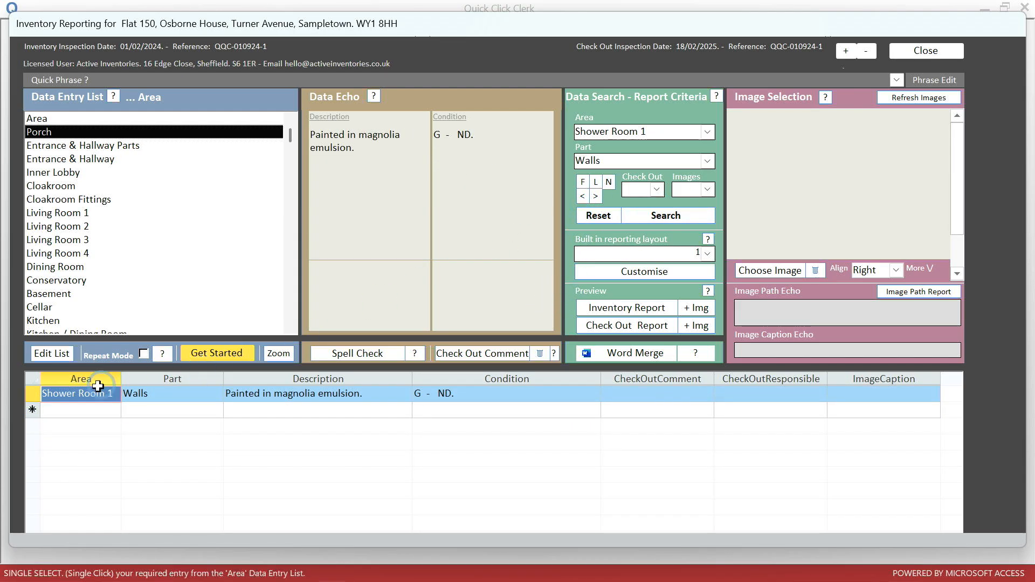
click(33, 397)
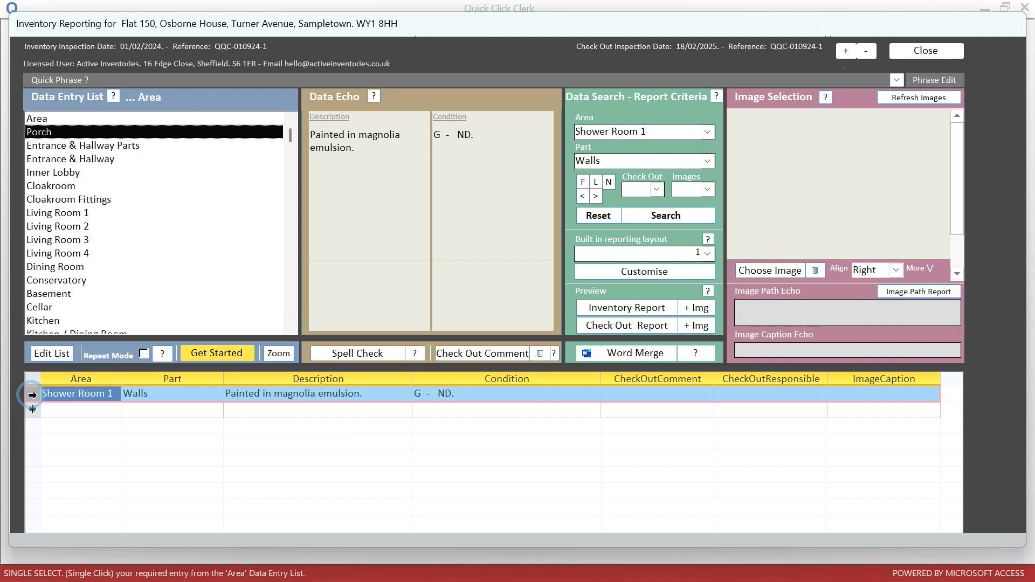
key(Delete)
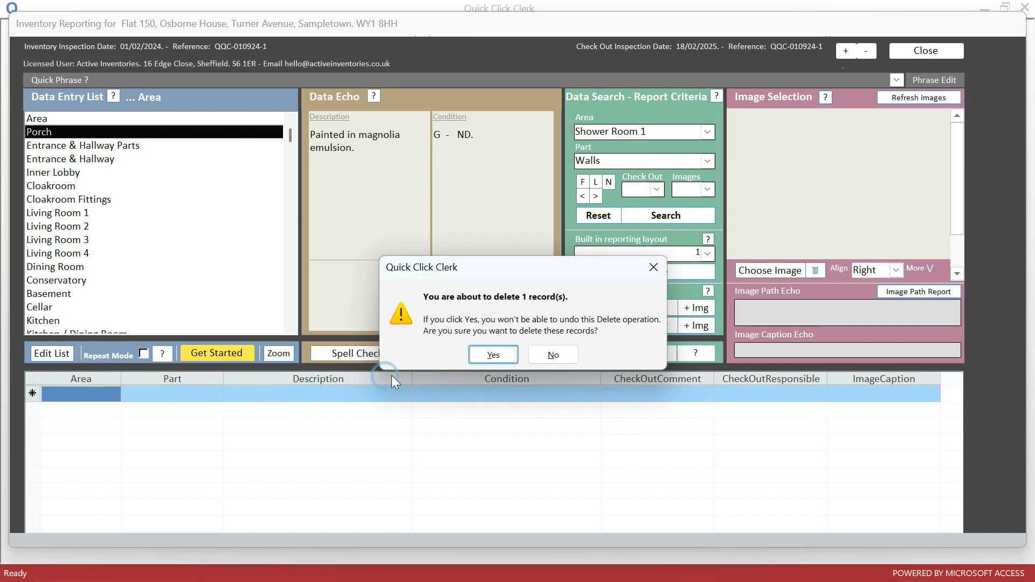
click(550, 354)
Reset the search and filter the inventory by the area Shower Room 1 only
click(599, 215)
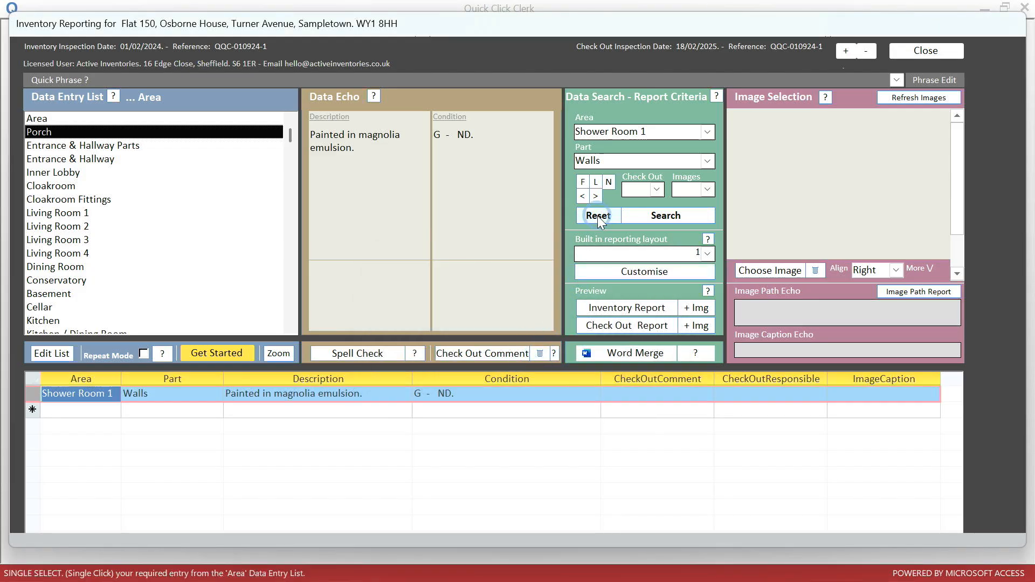
click(707, 134)
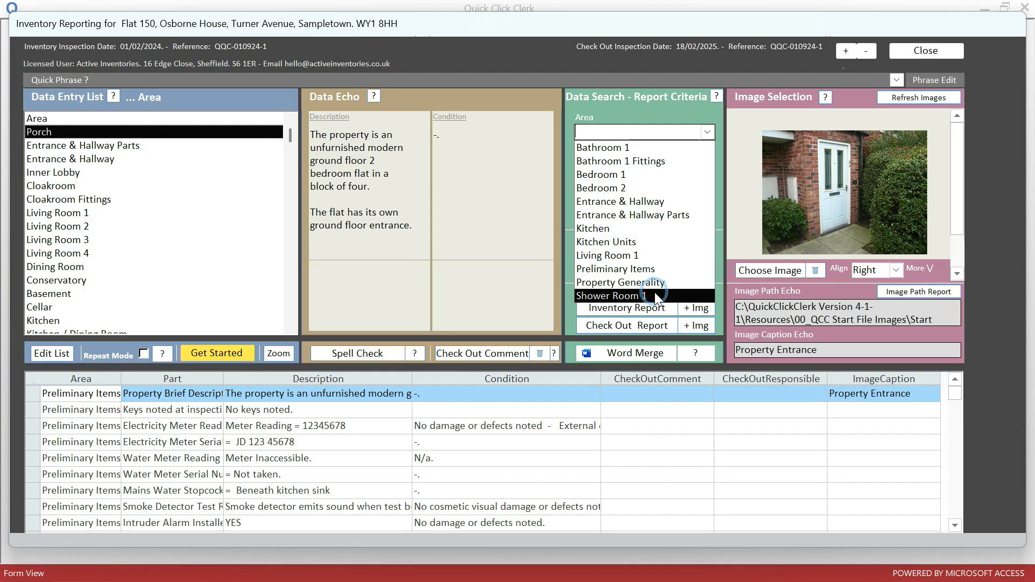
click(657, 296)
click(651, 218)
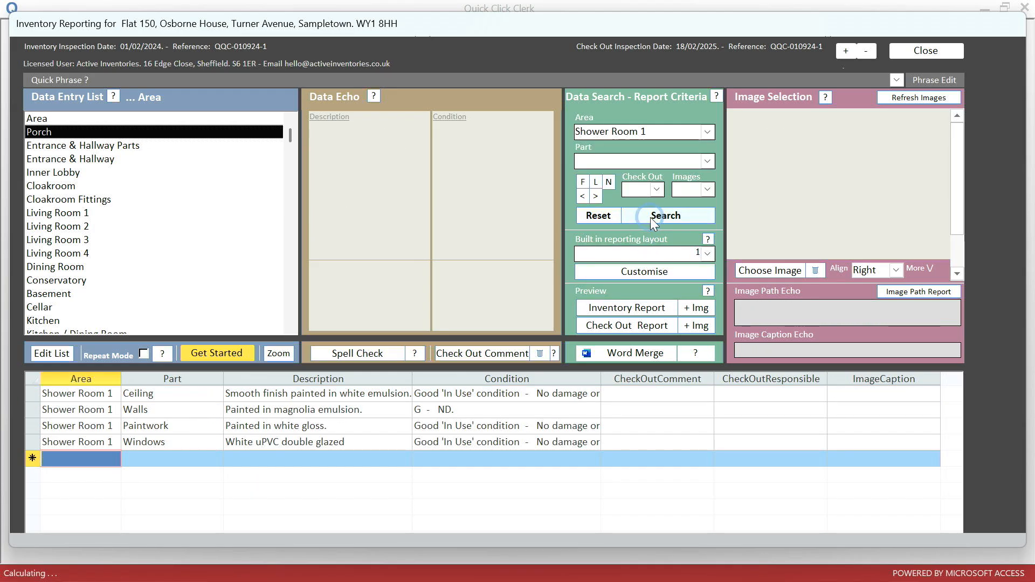
Delete all the filtered Shower Room 1 records, confirm the deletion, and reset the search
click(34, 393)
drag(33, 393, 21, 436)
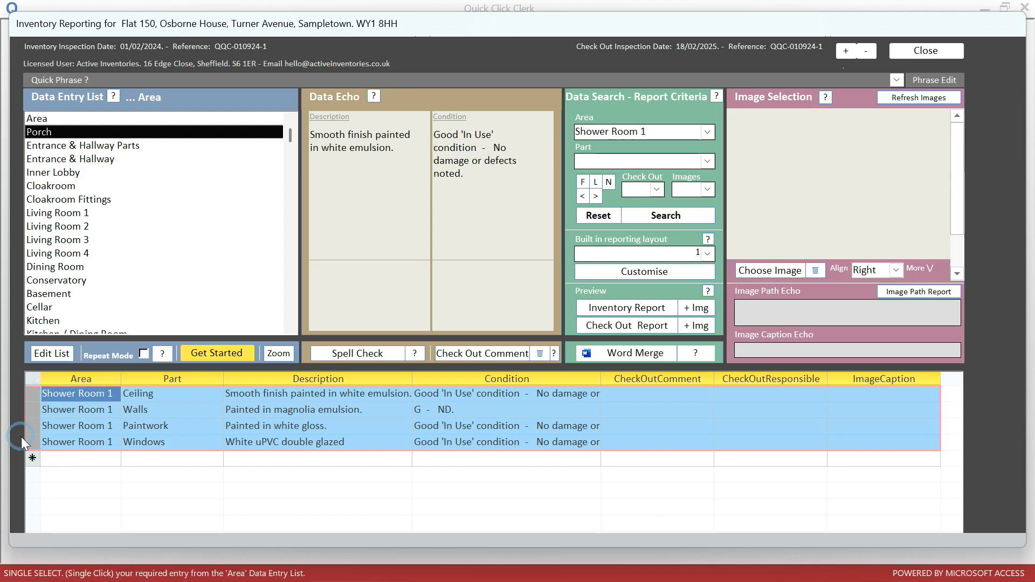
key(Delete)
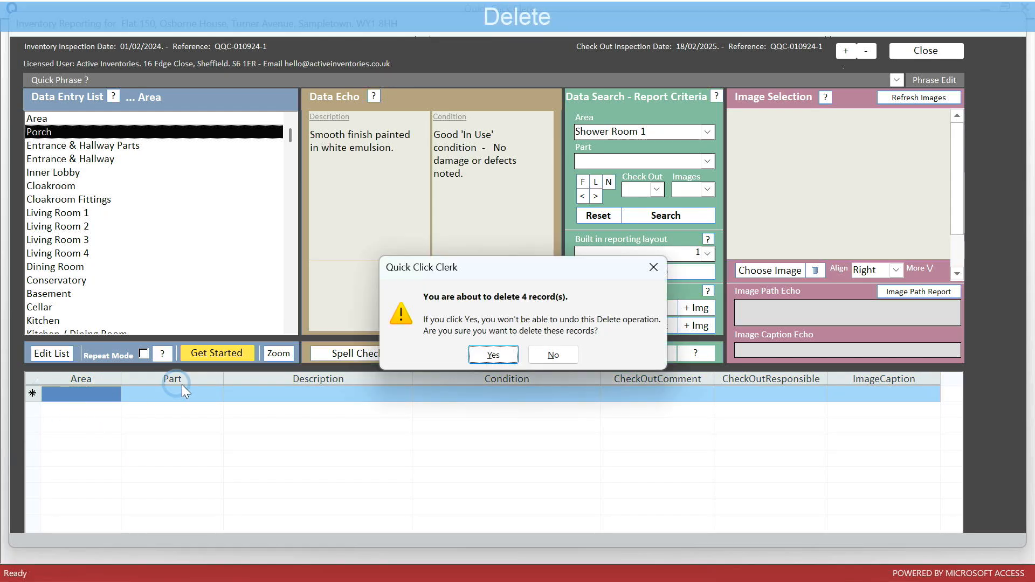
click(483, 354)
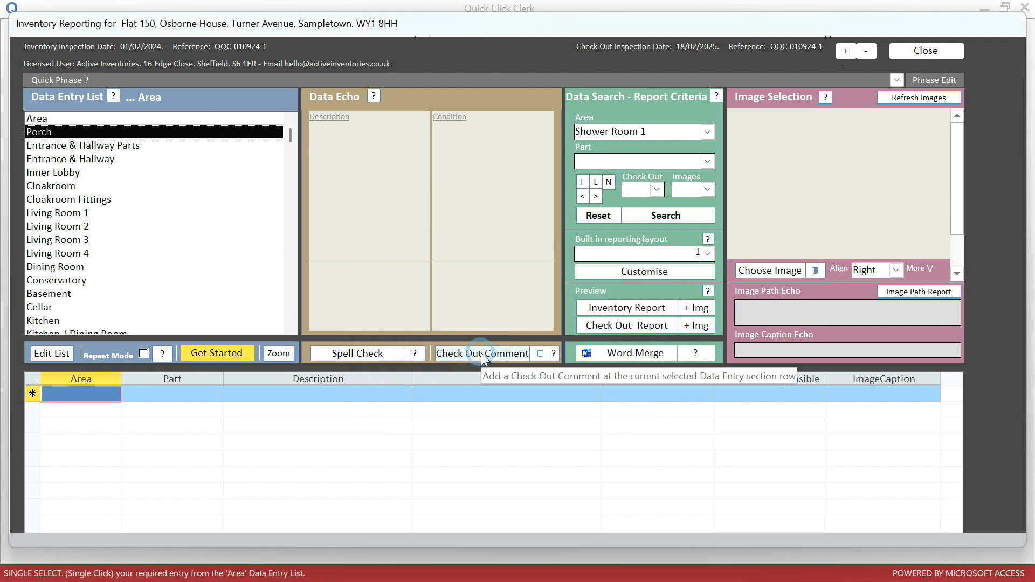
click(595, 216)
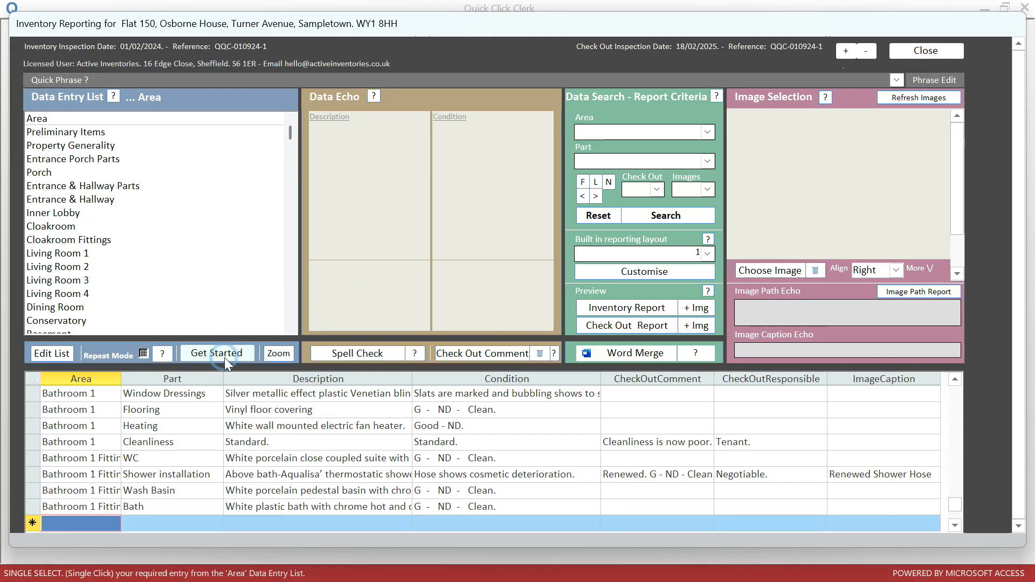
Look over the Getting Started help and close it
click(223, 356)
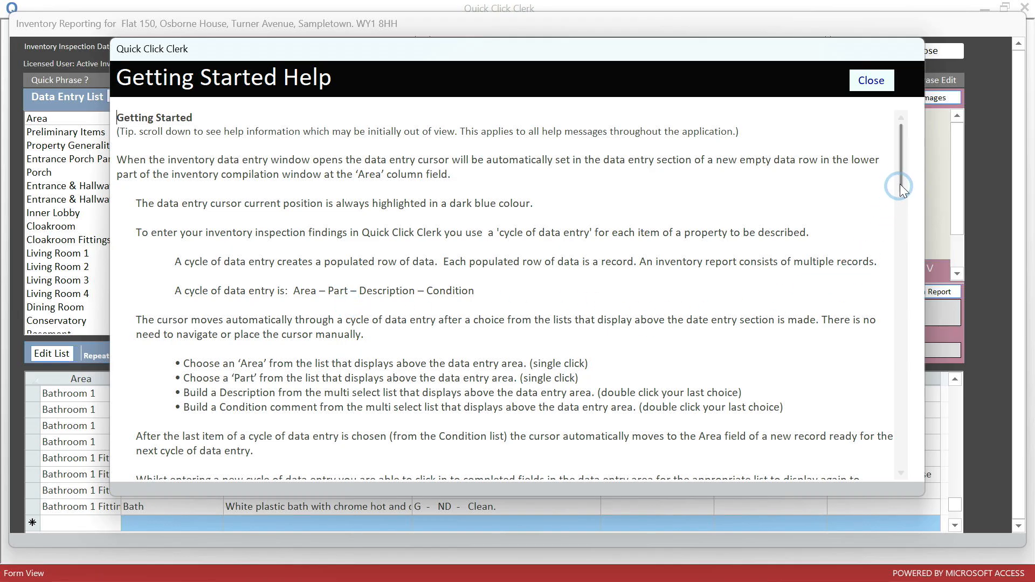
drag(901, 179, 863, 83)
click(863, 84)
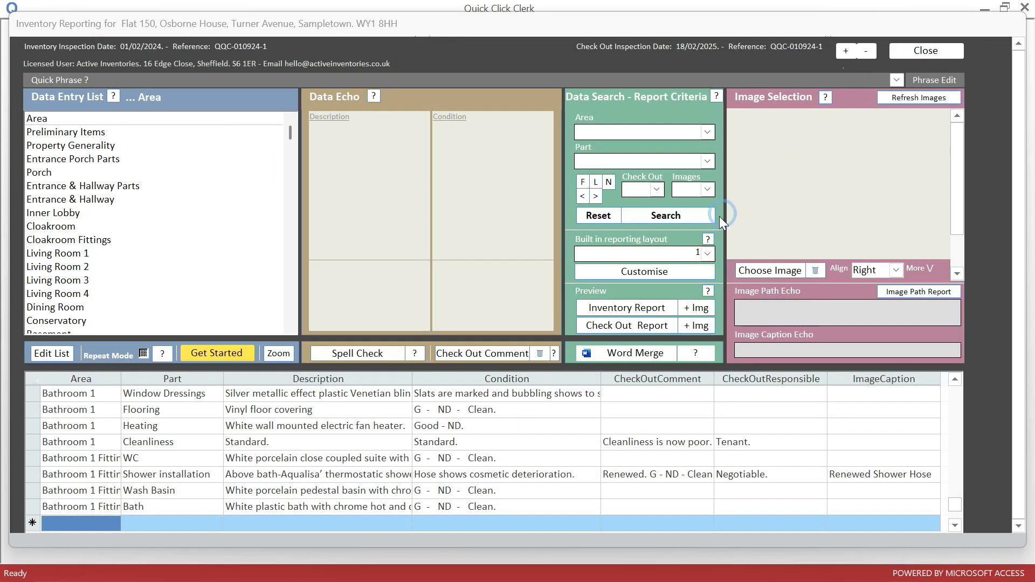
View the help for Data Search - Report Criteria and for Word Merge, closing each message
click(716, 96)
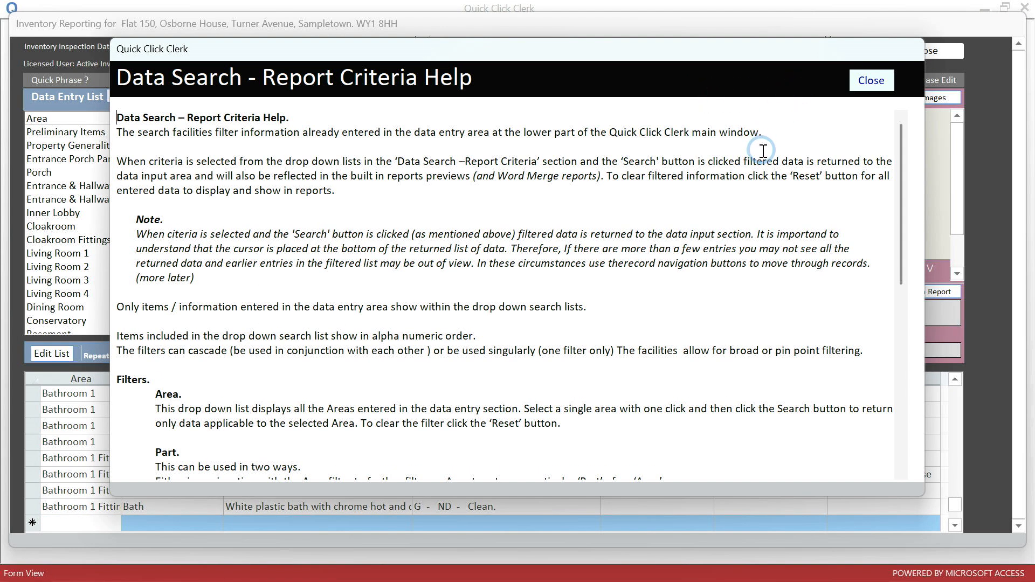
click(869, 80)
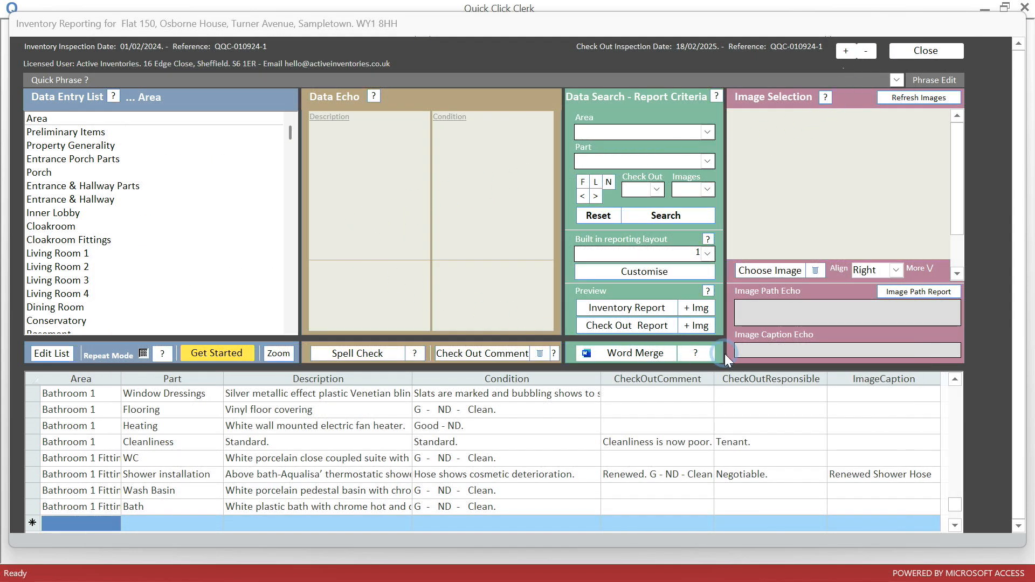
click(705, 352)
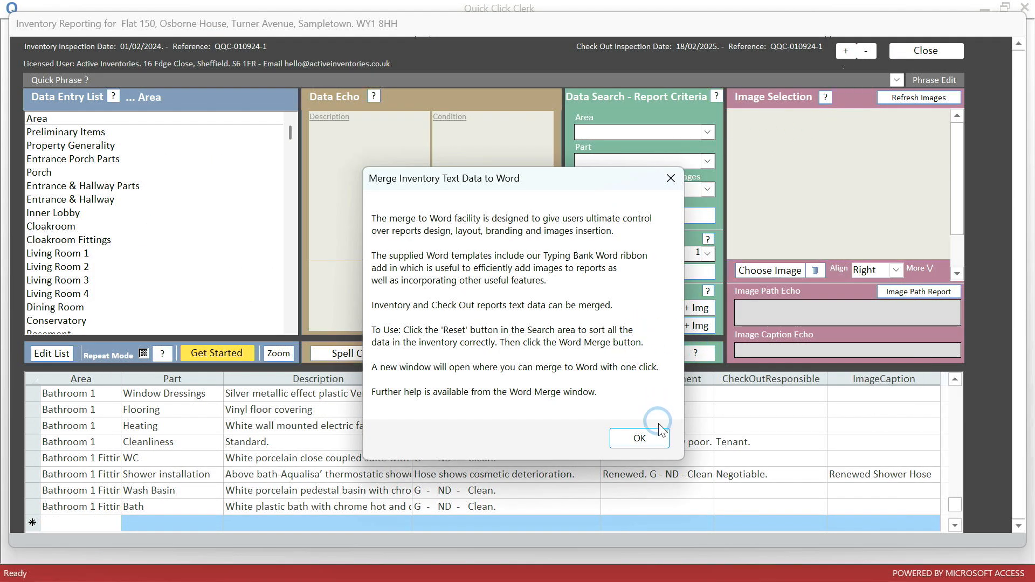
click(655, 439)
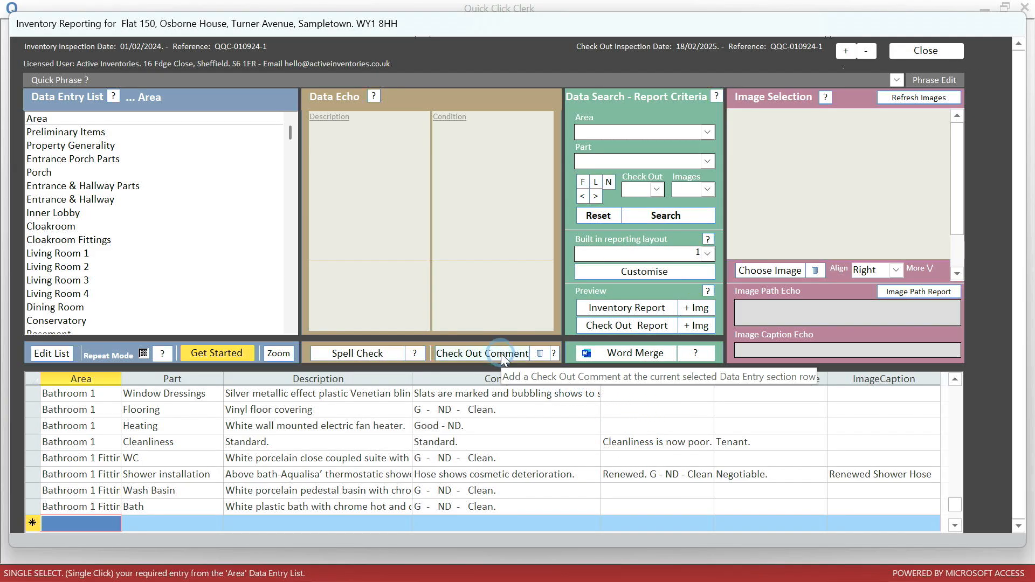
Go through the Area, Part, Description and Condition fields of the Bathroom 1 Fittings Bath record to view each field's data entry list
click(380, 355)
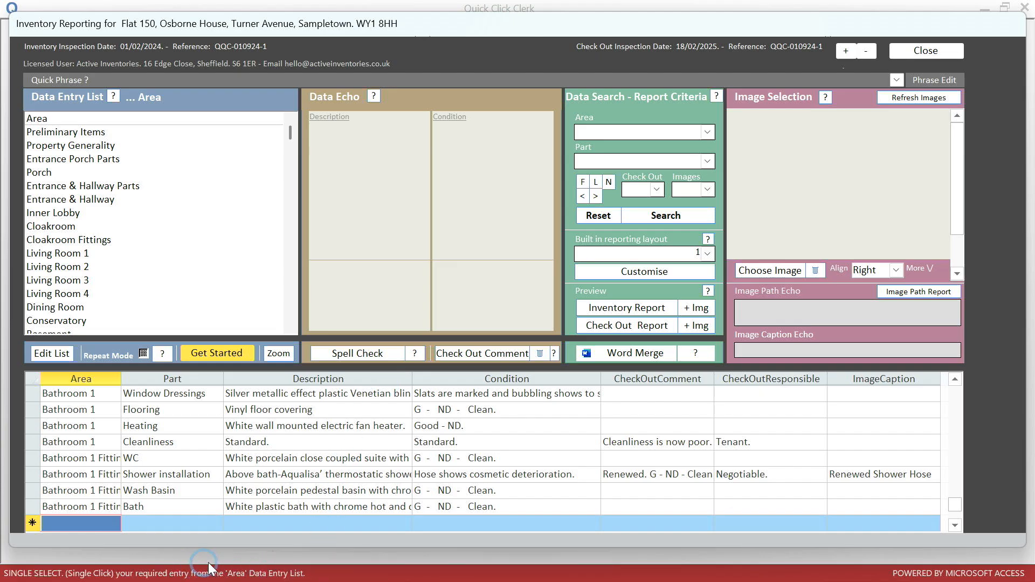
click(79, 508)
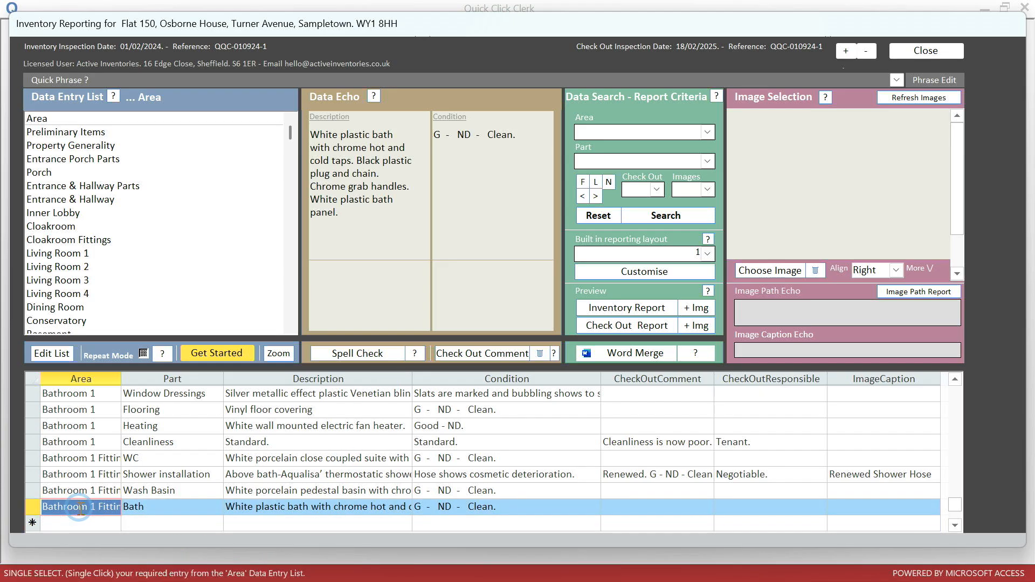
click(158, 508)
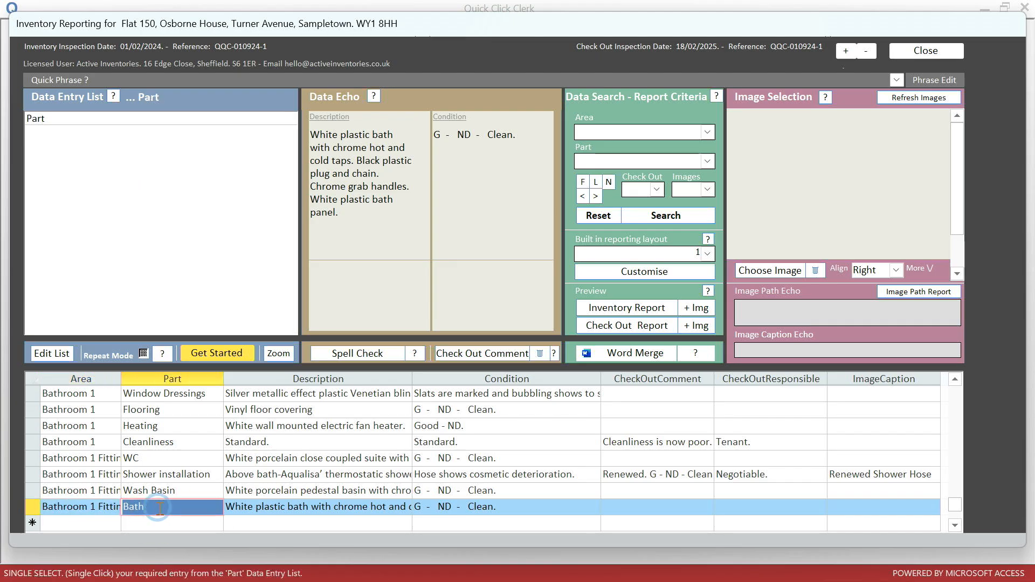
click(259, 508)
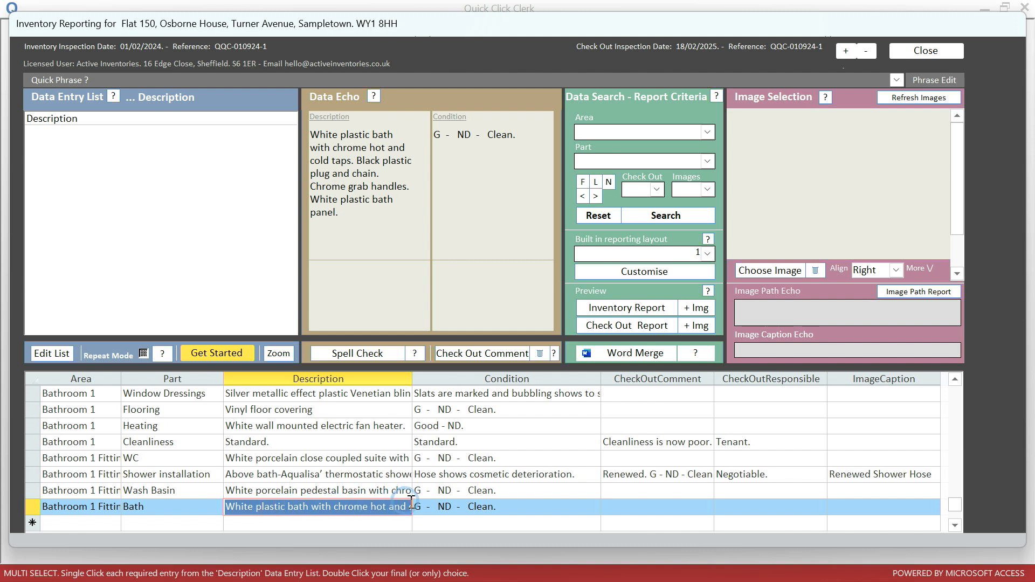
click(454, 509)
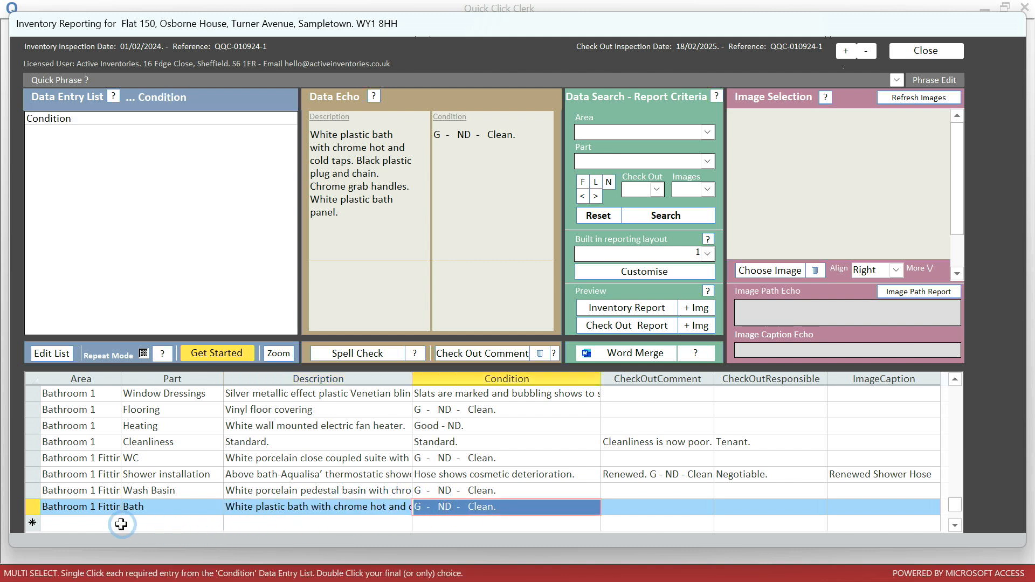
Reset the search and look through the area names in the Area data entry list, returning to its beginning
click(597, 217)
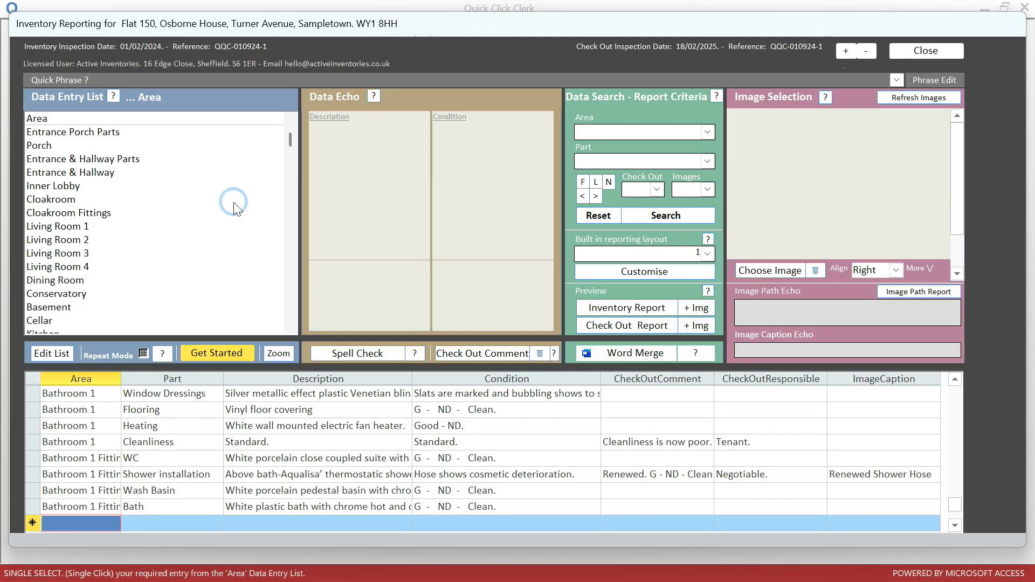
scroll(235, 208, down, 4)
scroll(234, 209, down, 10)
scroll(231, 217, down, 15)
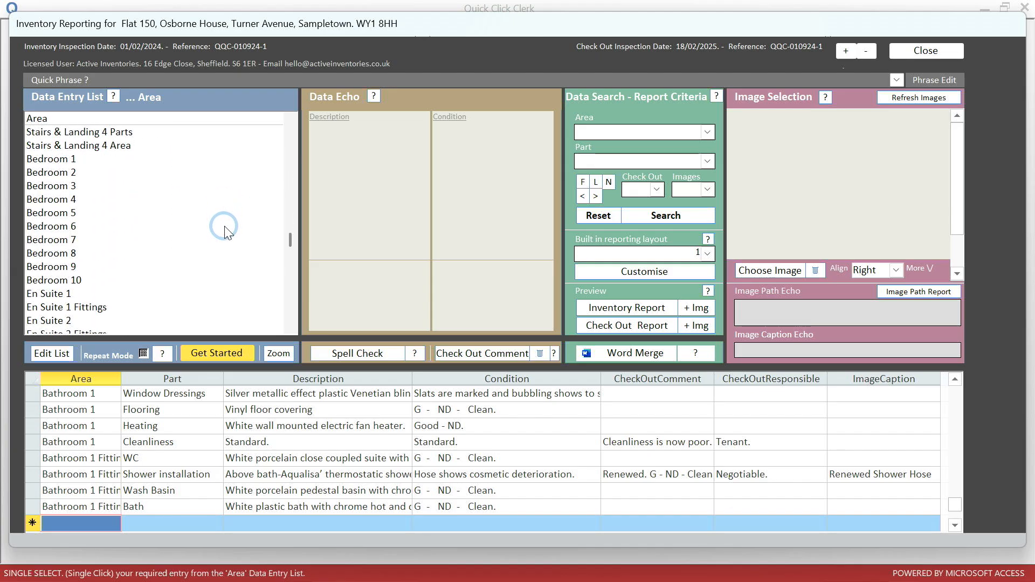
scroll(225, 237, down, 16)
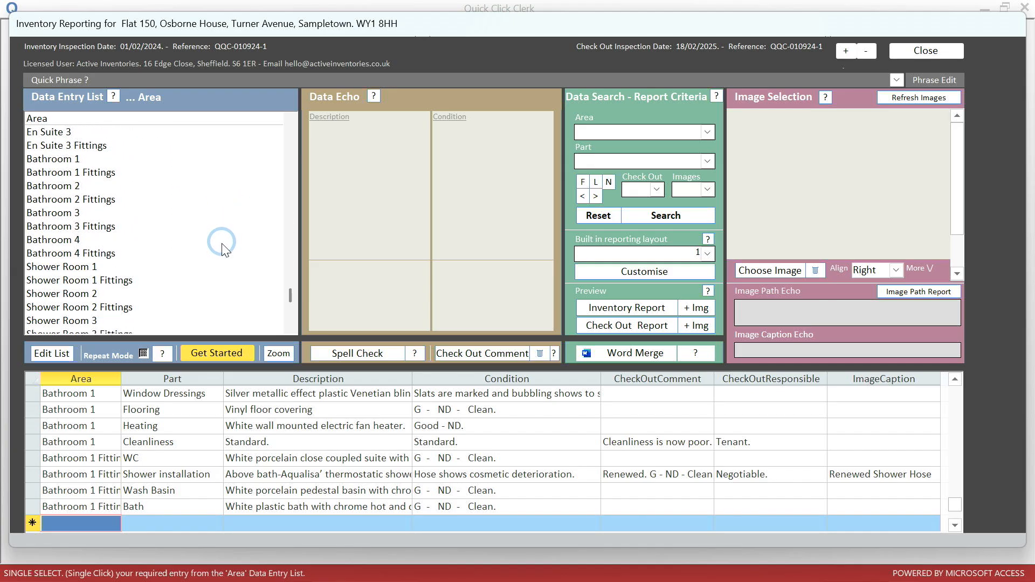
scroll(225, 249, down, 5)
scroll(226, 251, up, 10)
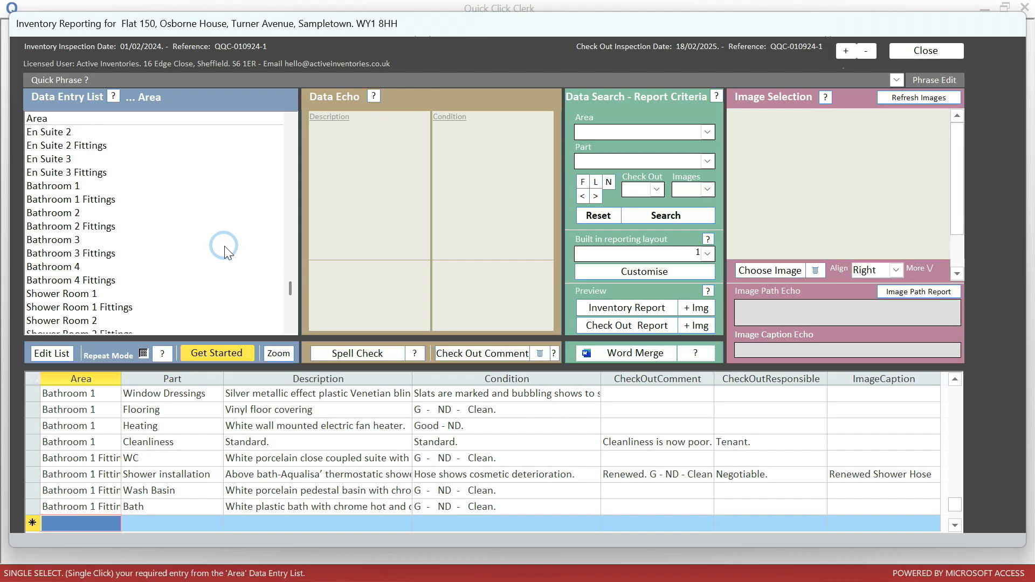
scroll(231, 247, up, 9)
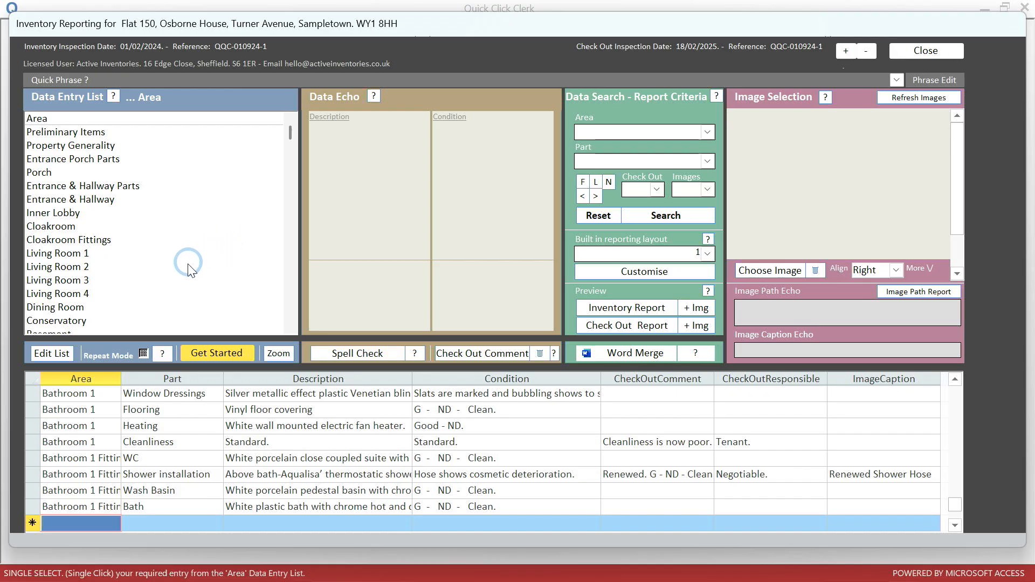
Open the Area list for editing and examine the Preliminary Items, Property Generality and Entrance Porch Parts entries with their locked area types
click(62, 356)
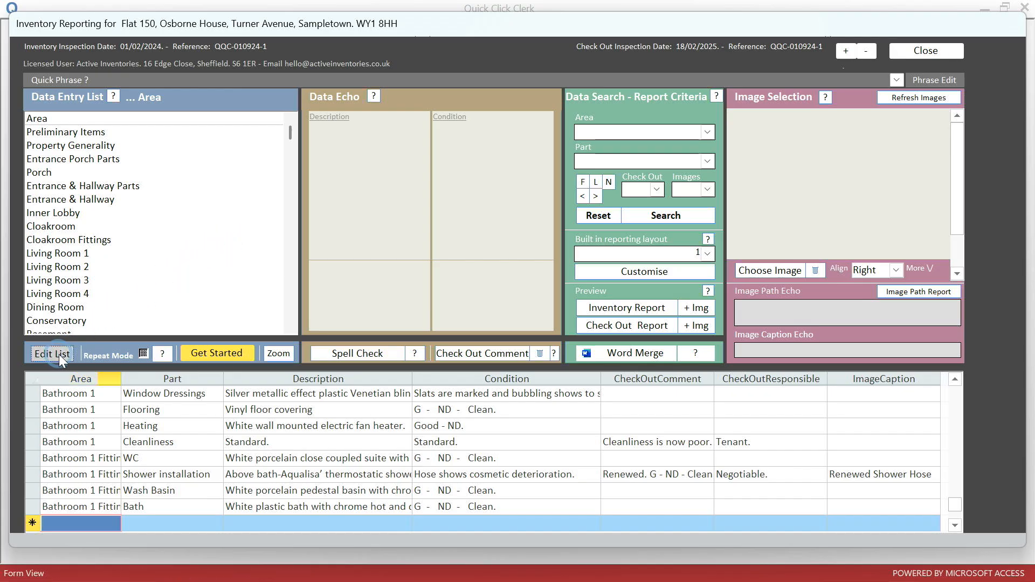
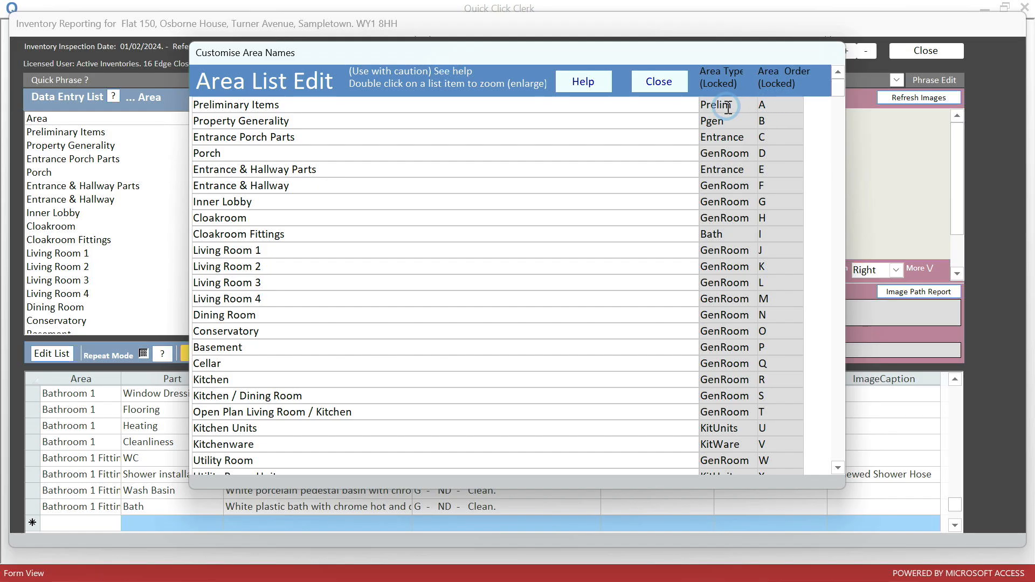
click(678, 105)
click(679, 105)
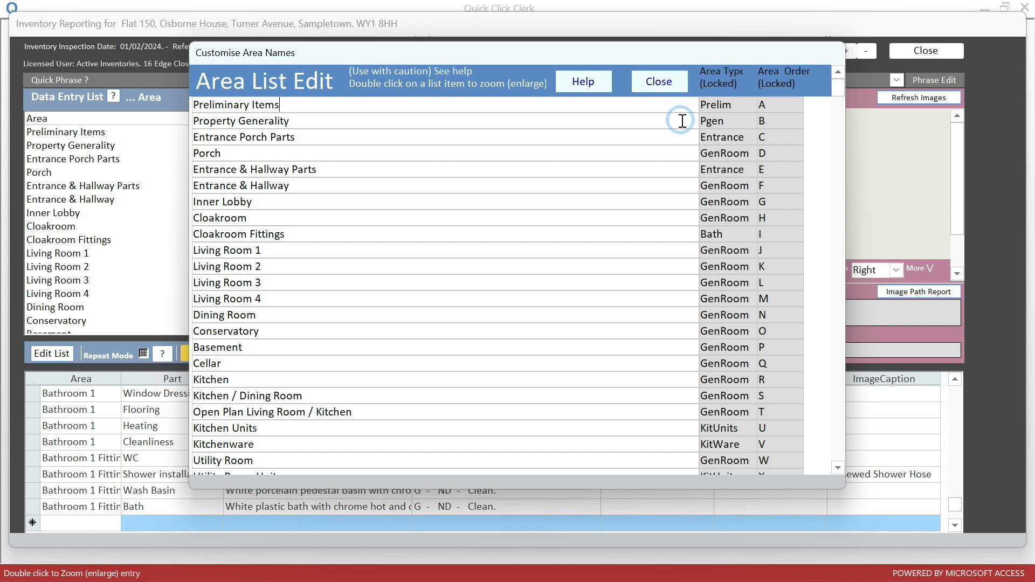
click(682, 120)
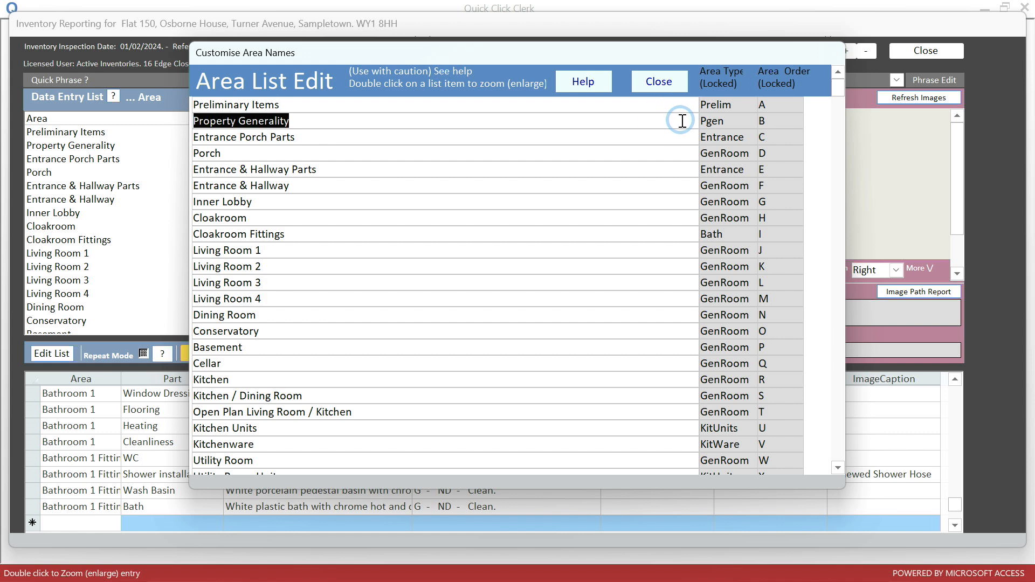
click(681, 121)
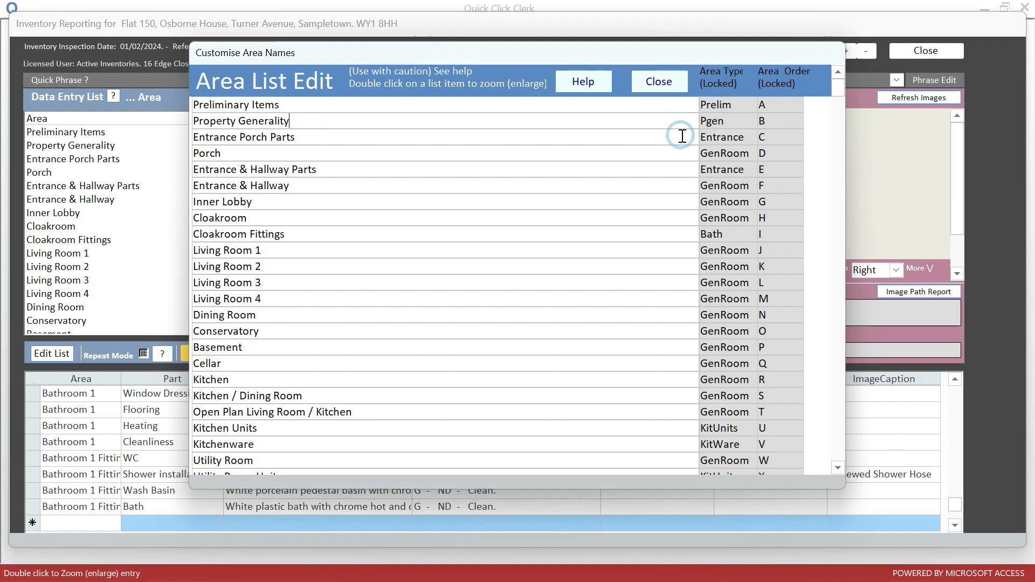
click(682, 136)
click(682, 136)
Examine the Stairs & Landing 1 Parts entry and the area types of the stairs and landing areas
scroll(683, 253, down, 3)
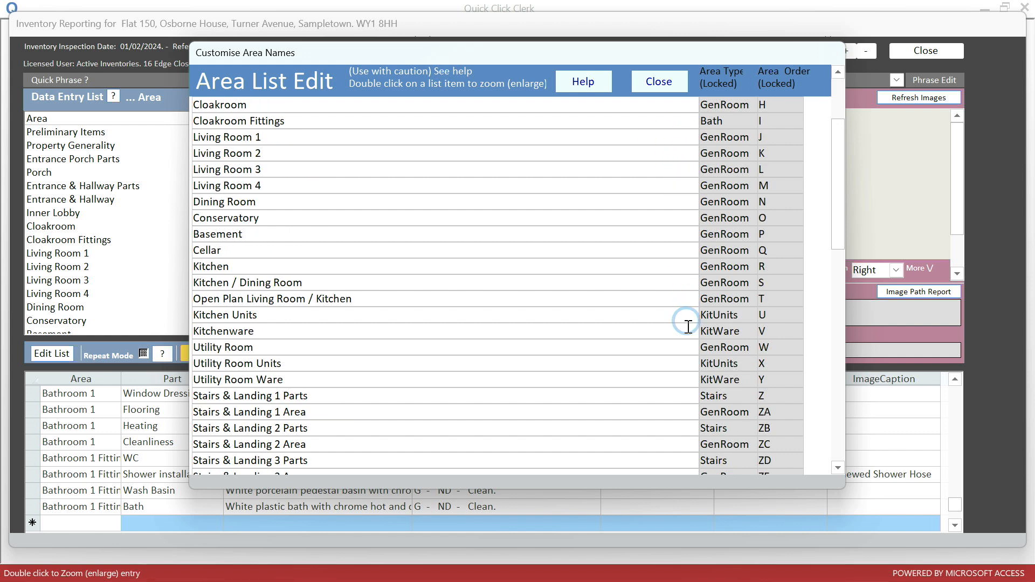
click(685, 392)
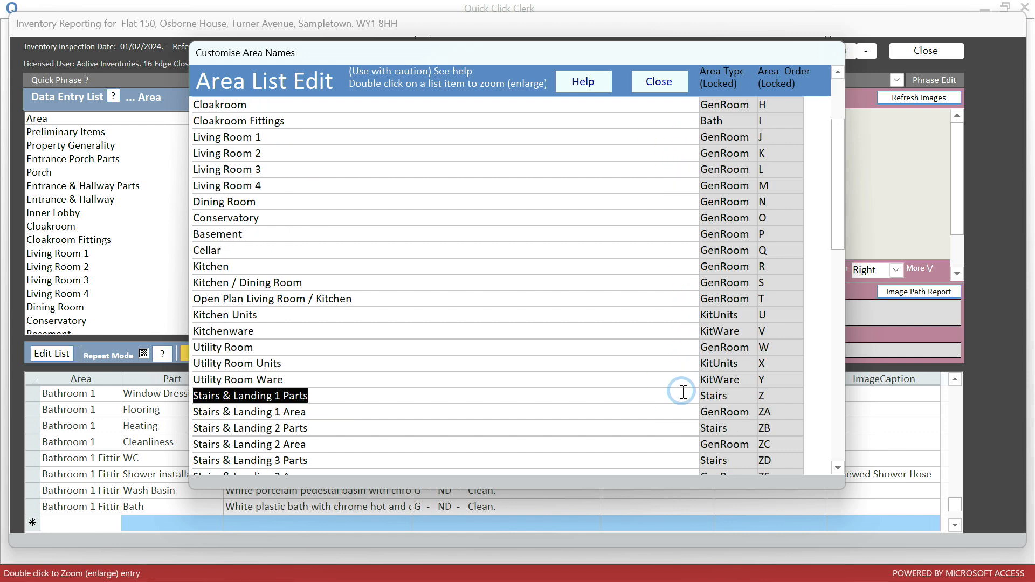
click(684, 392)
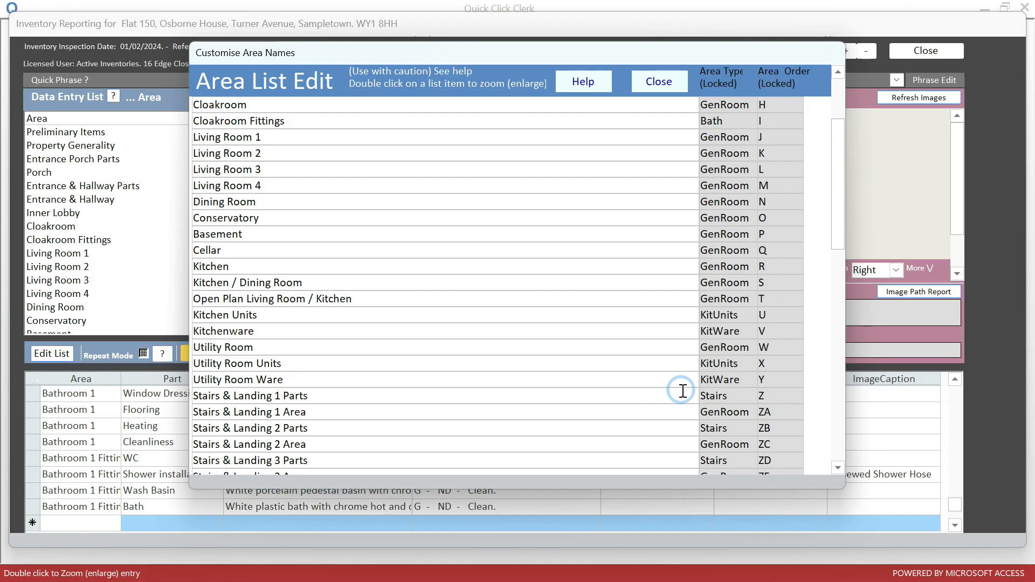
scroll(677, 384, down, 3)
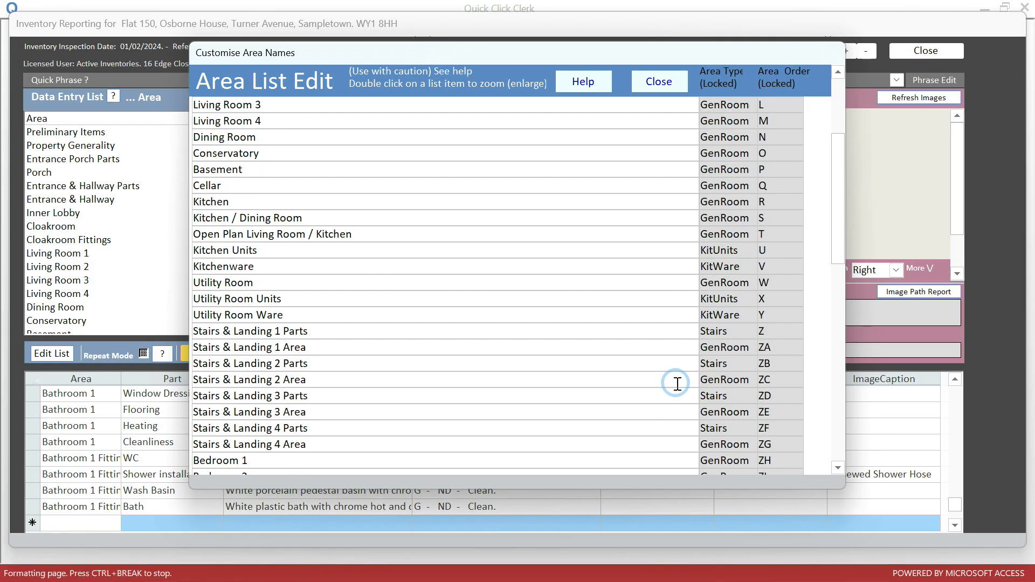
Examine the locked area types of the En Suite 2 Fittings, Kitchen Units and Kitchenware entries in the Area list
scroll(674, 381, down, 5)
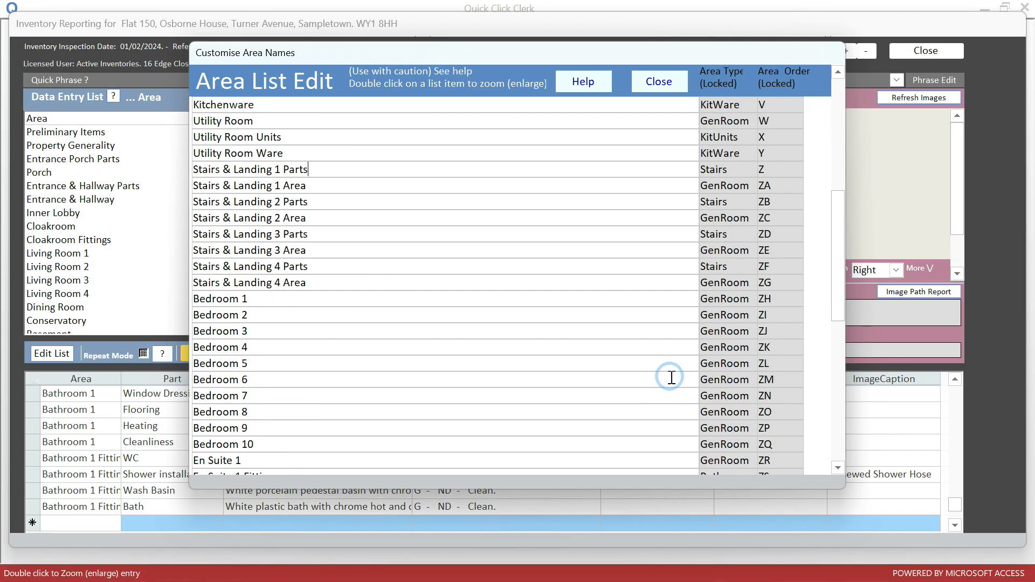
click(684, 408)
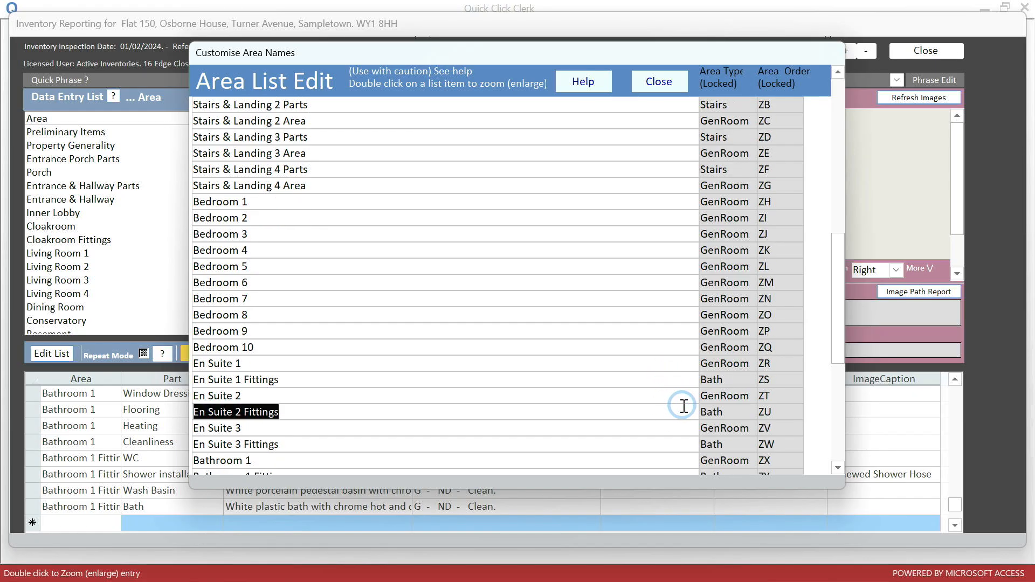
click(683, 406)
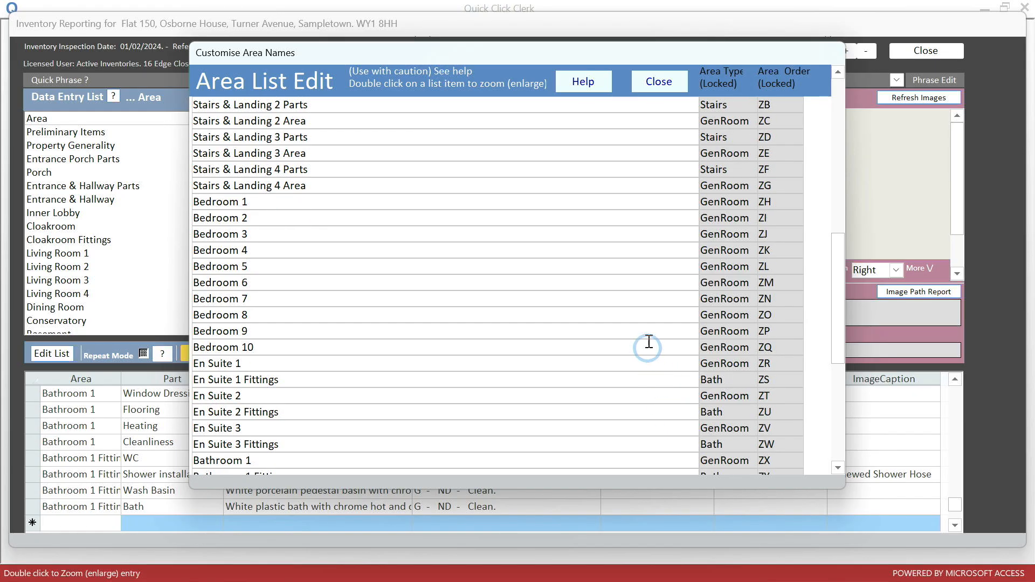
scroll(640, 294, up, 4)
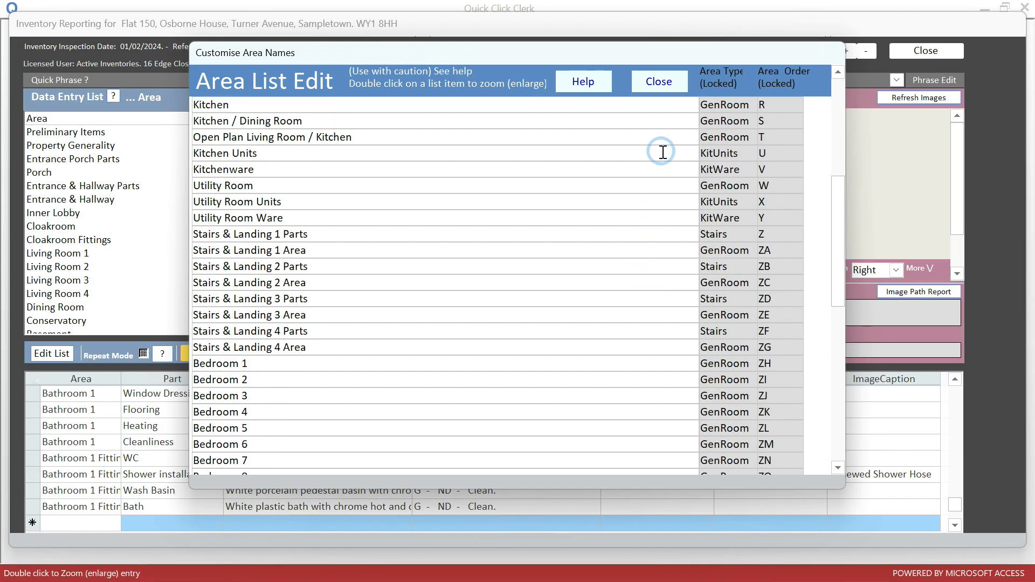
click(662, 152)
click(662, 153)
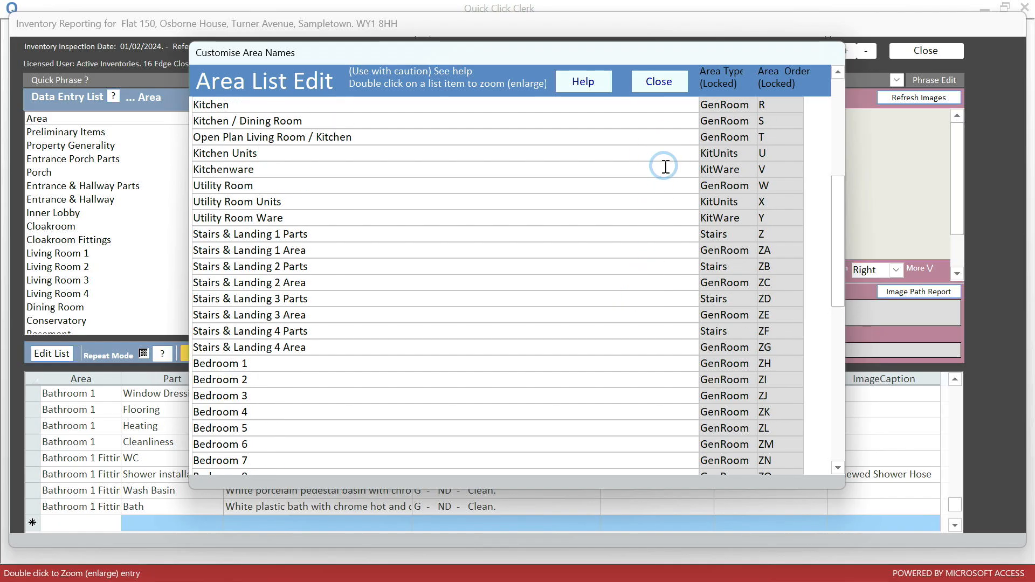
click(664, 169)
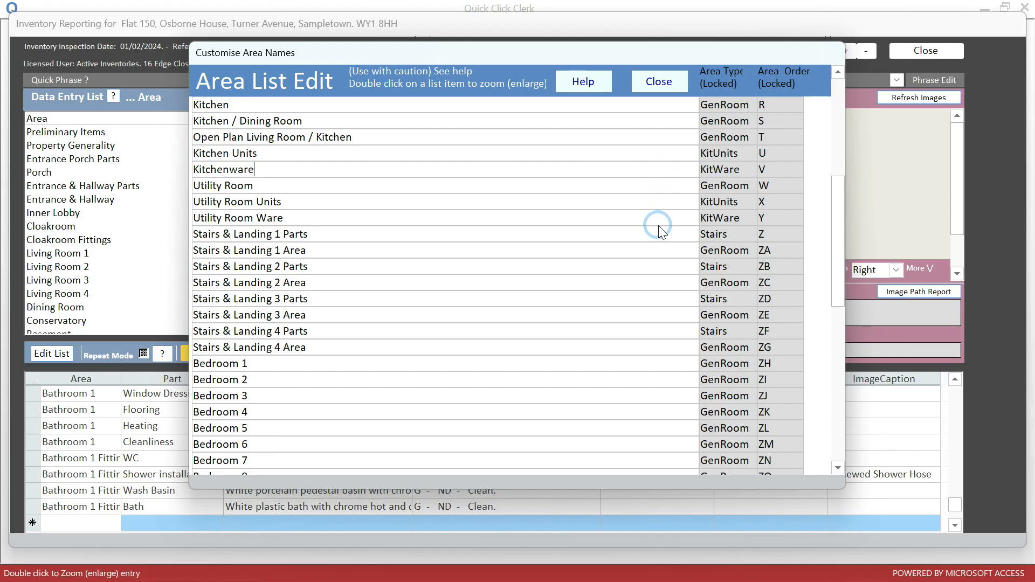
Examine the Outside Spaces entry and the closing entries of the Area list, returning to its beginning
scroll(661, 227, up, 1)
scroll(655, 225, down, 9)
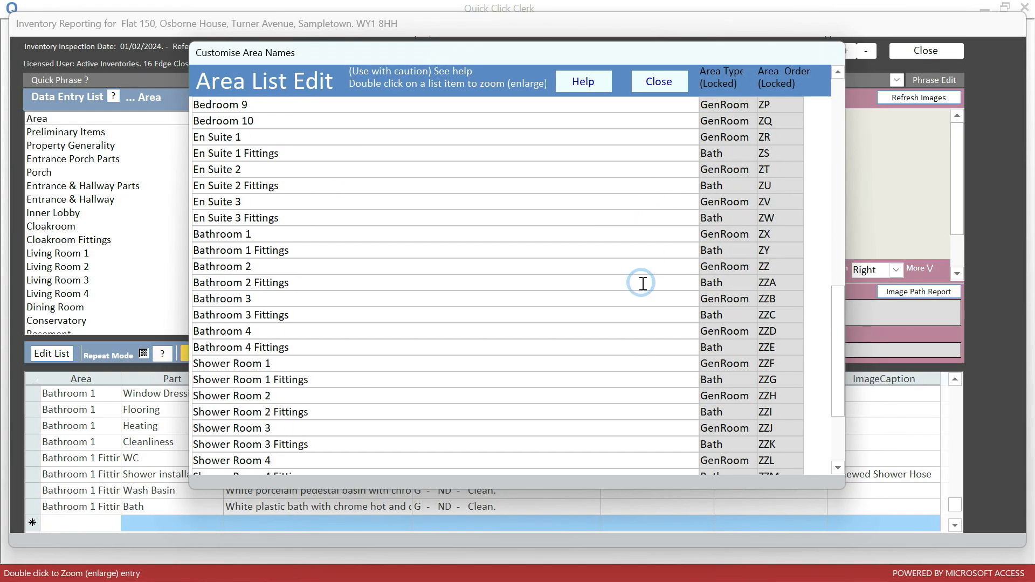
scroll(642, 283, down, 2)
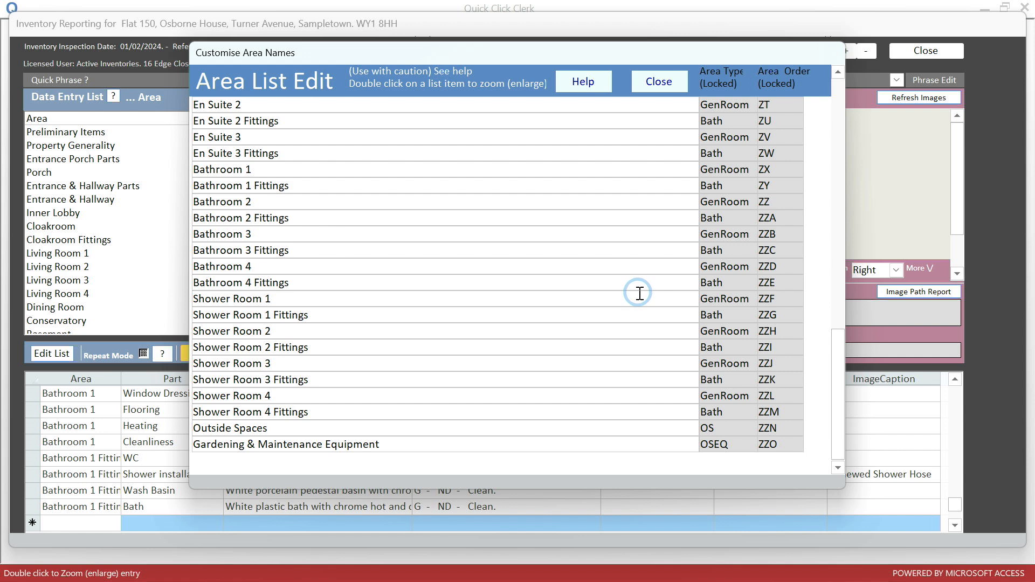
click(635, 429)
scroll(614, 338, up, 11)
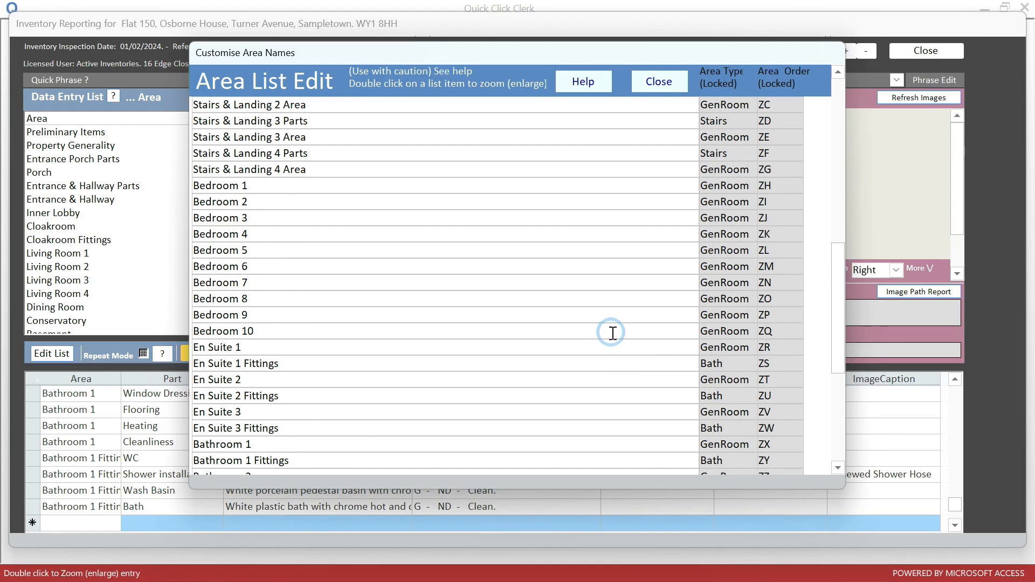
scroll(620, 333, up, 4)
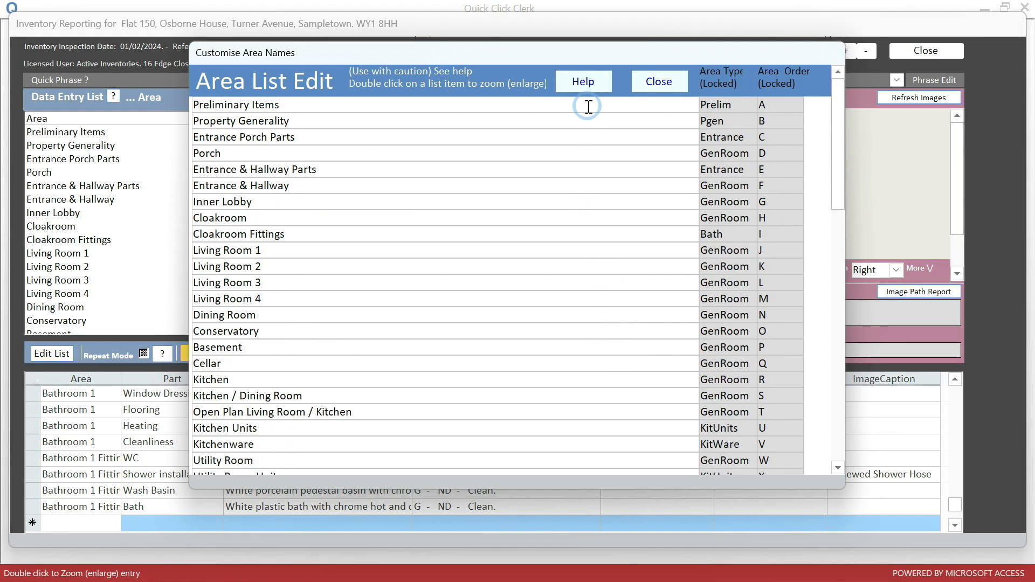
Read the Area list editing help on the fixed area order, customising names and the area types, and close it
click(584, 82)
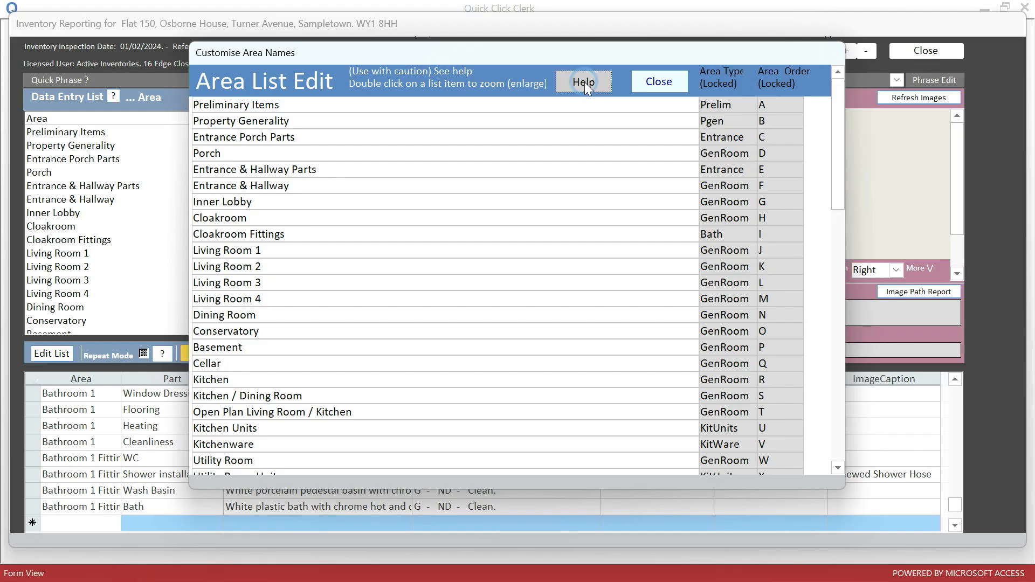
scroll(615, 197, down, 6)
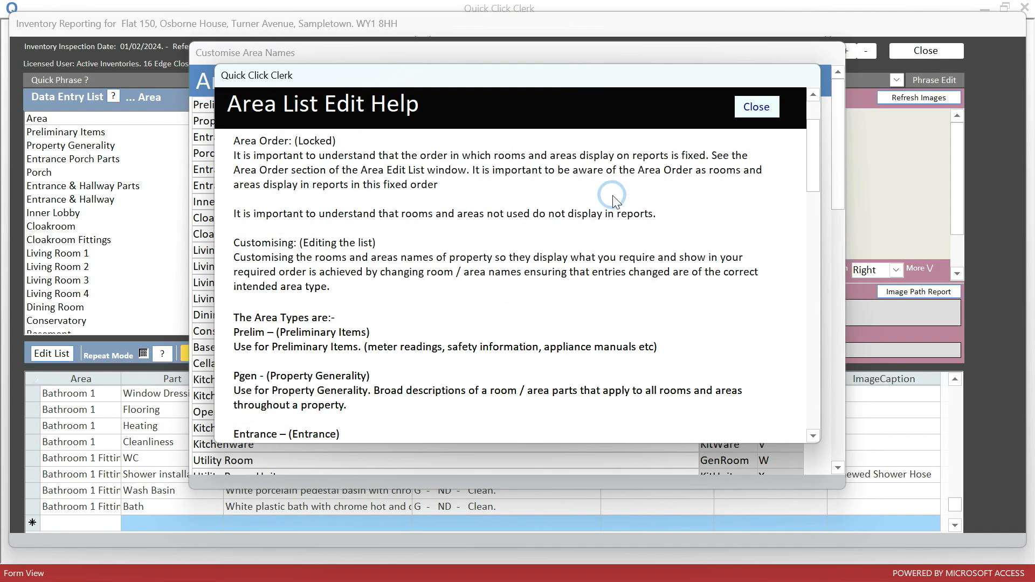
scroll(612, 197, down, 5)
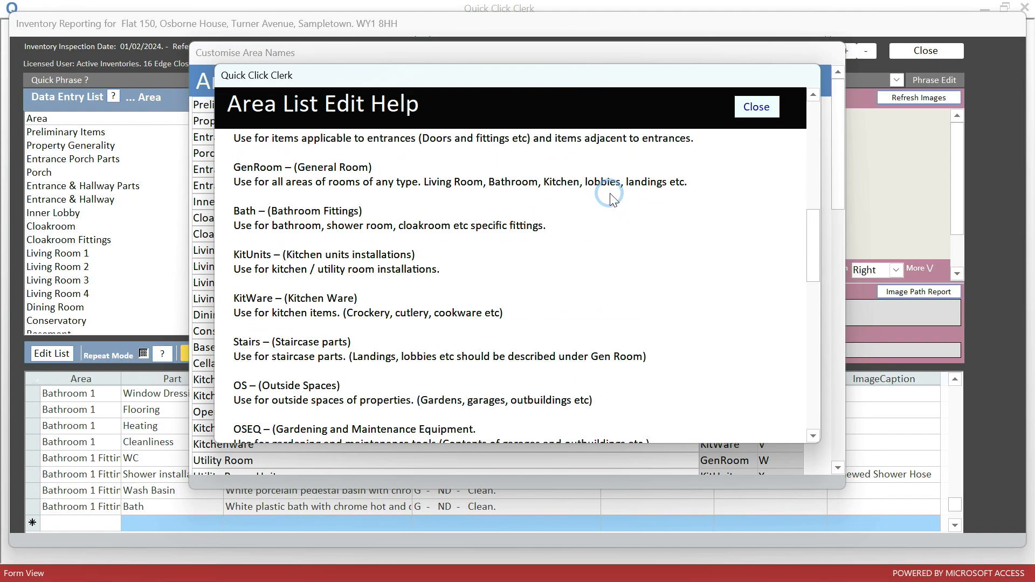
scroll(611, 199, down, 2)
scroll(609, 195, up, 4)
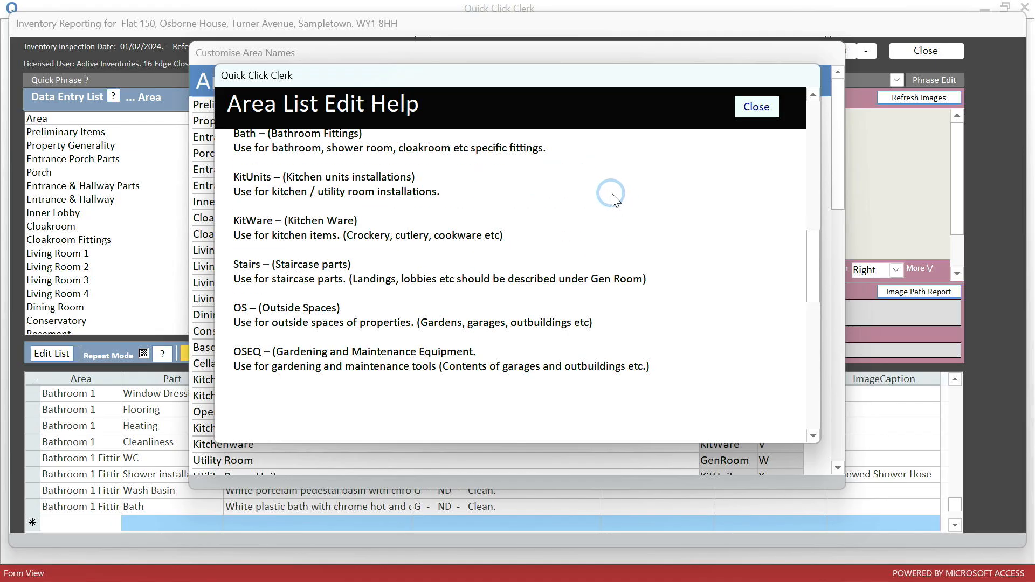
click(756, 107)
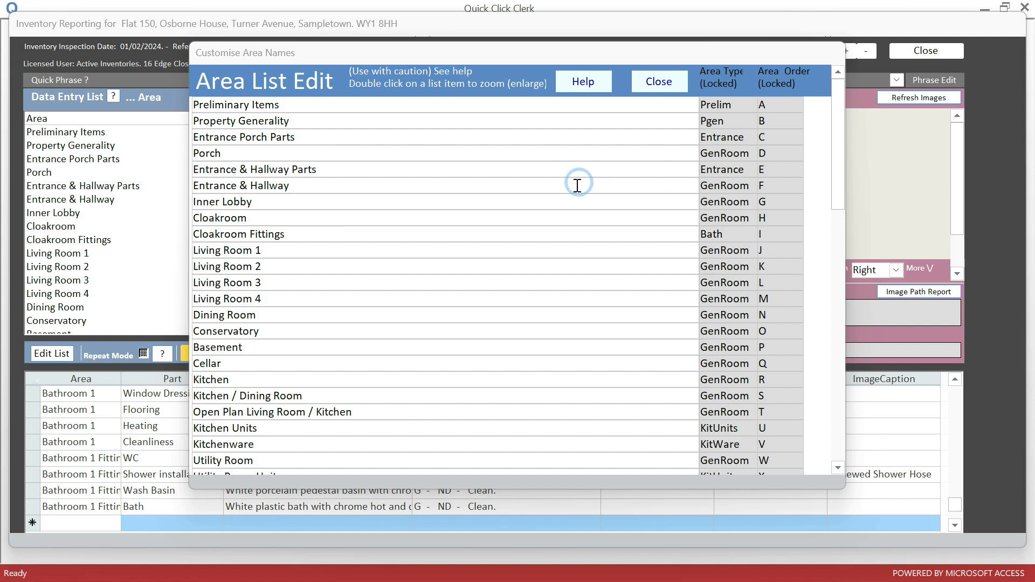
Rename the Basement area as Home Office and close the Area list editor
drag(261, 345, 193, 345)
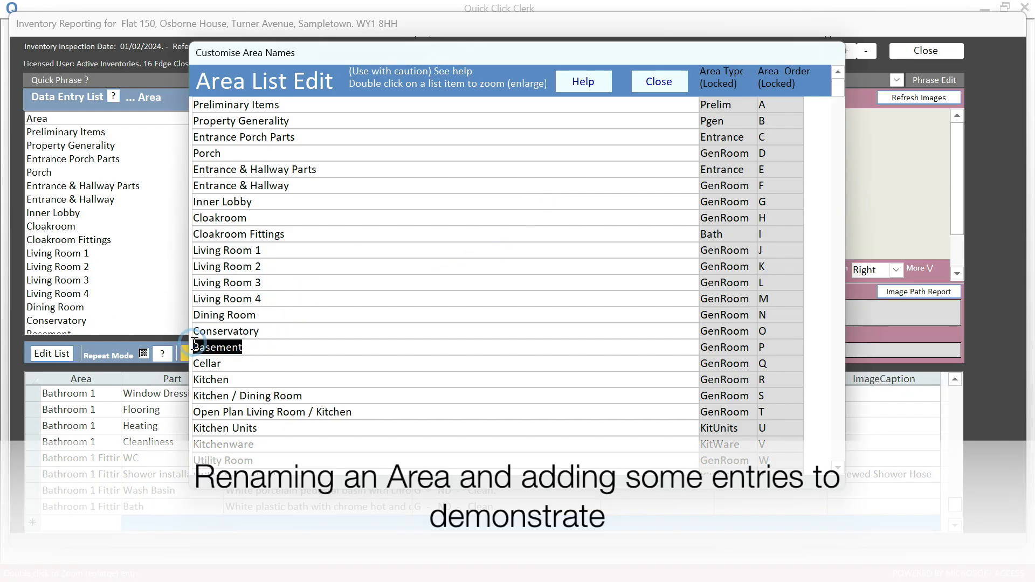
key(Delete)
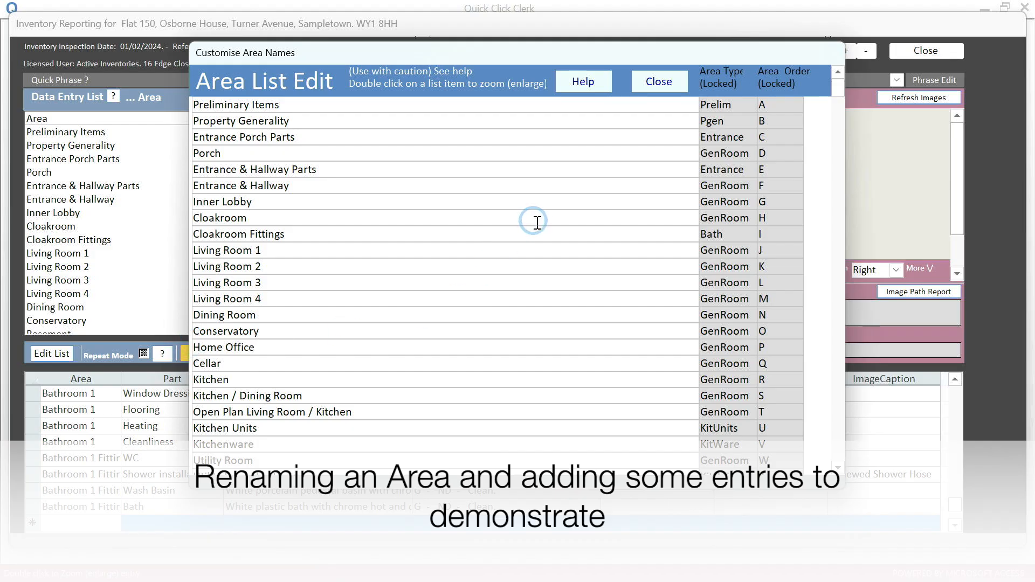
click(659, 81)
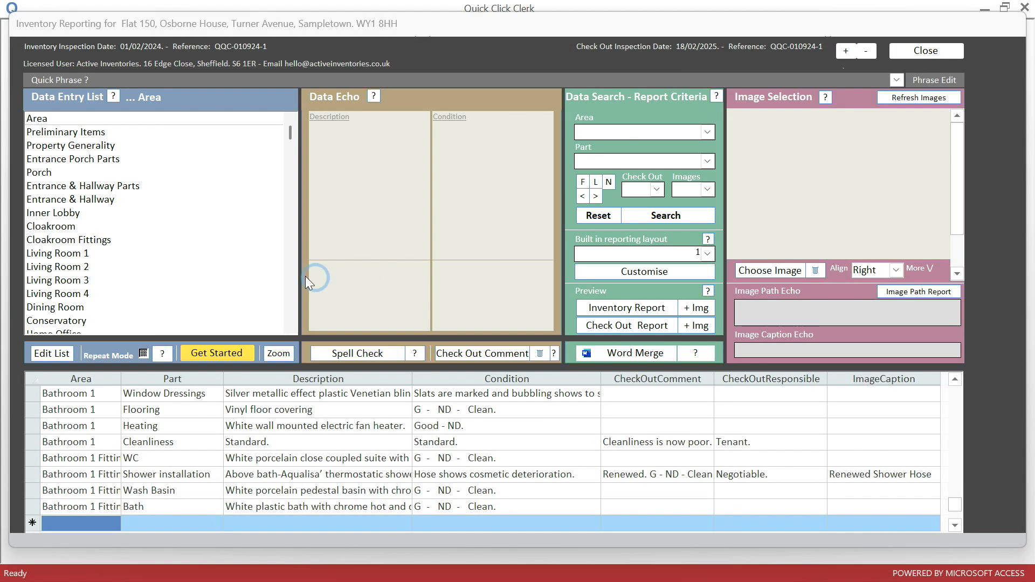
Turn on Repeat Mode and add a Home Office record for Door Internal Side: "Matching outside including fittings", condition G - ND
scroll(223, 250, down, 3)
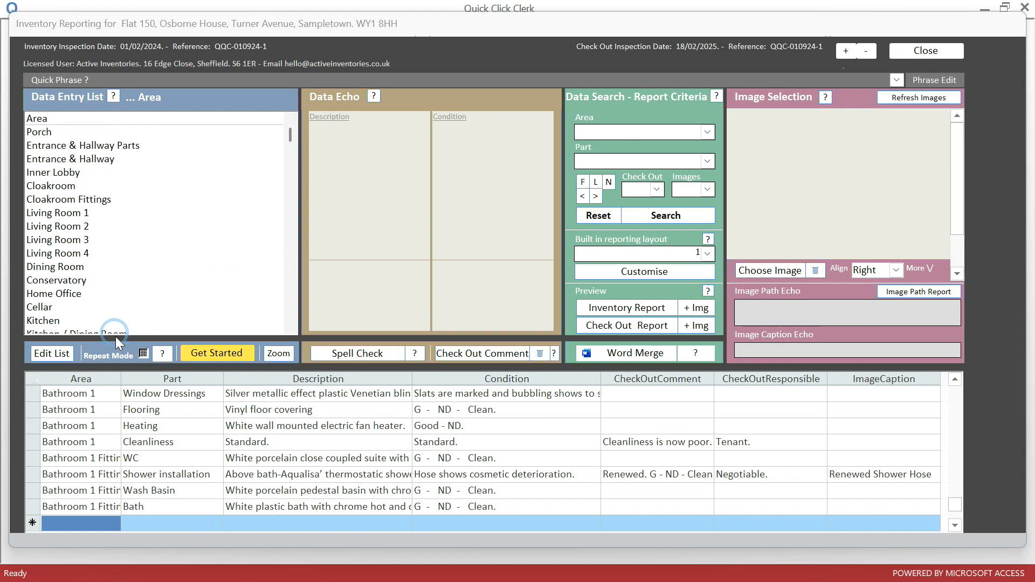
click(141, 355)
click(62, 294)
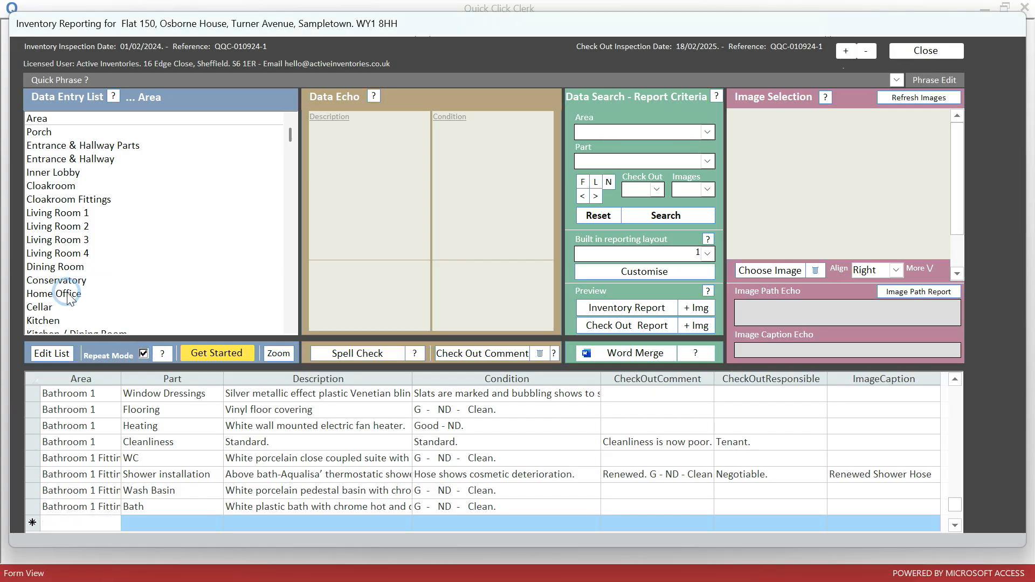
click(79, 152)
click(80, 151)
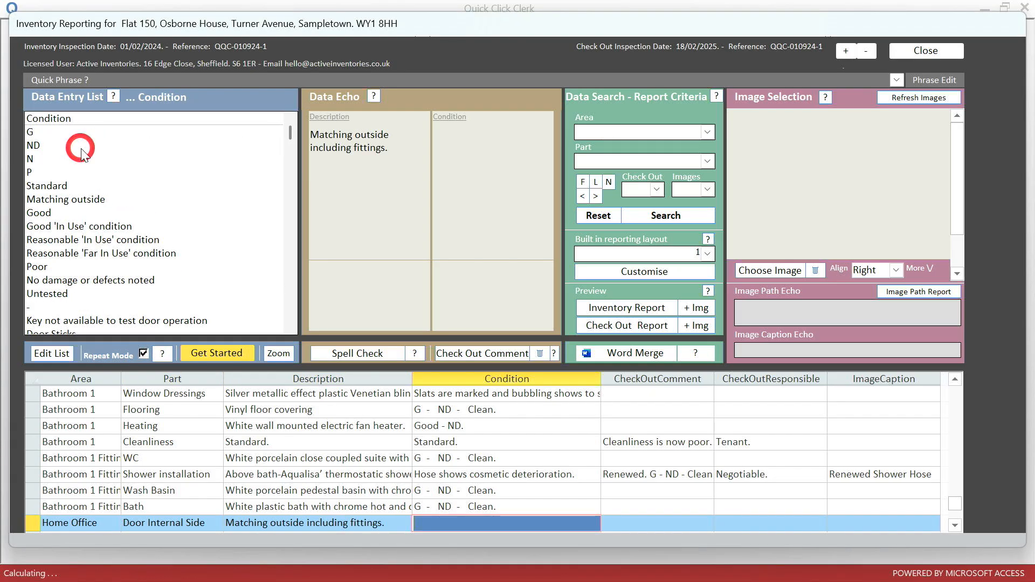
click(52, 133)
double_click(52, 146)
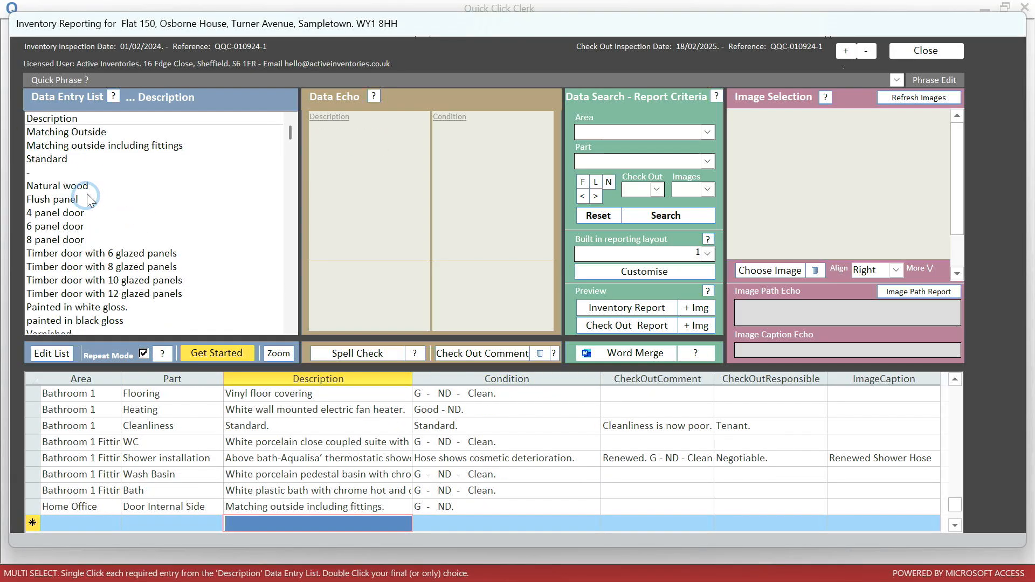
Add a Home Office record for Ceiling with both description and condition set to Standard
click(192, 501)
click(52, 159)
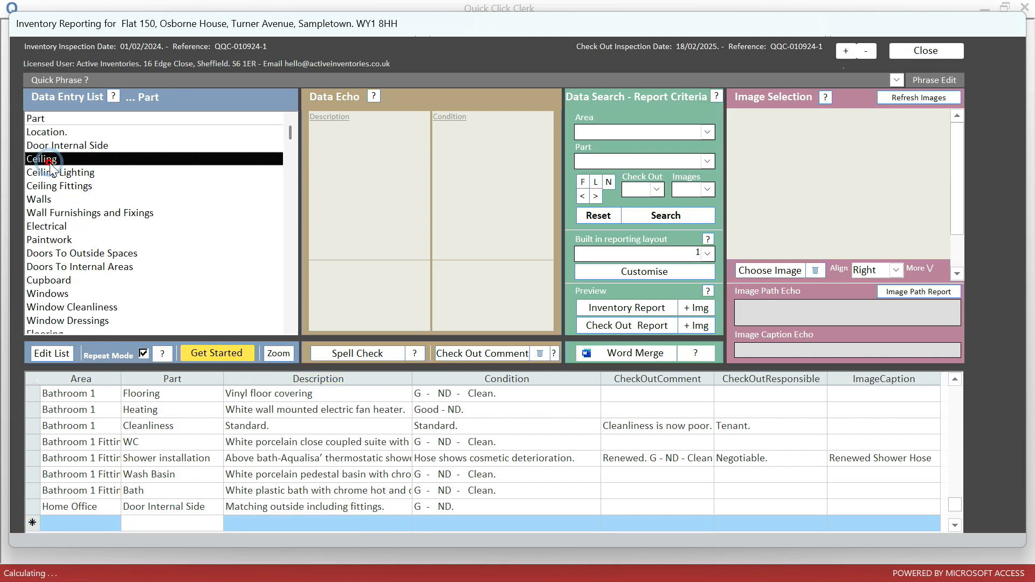
double_click(52, 133)
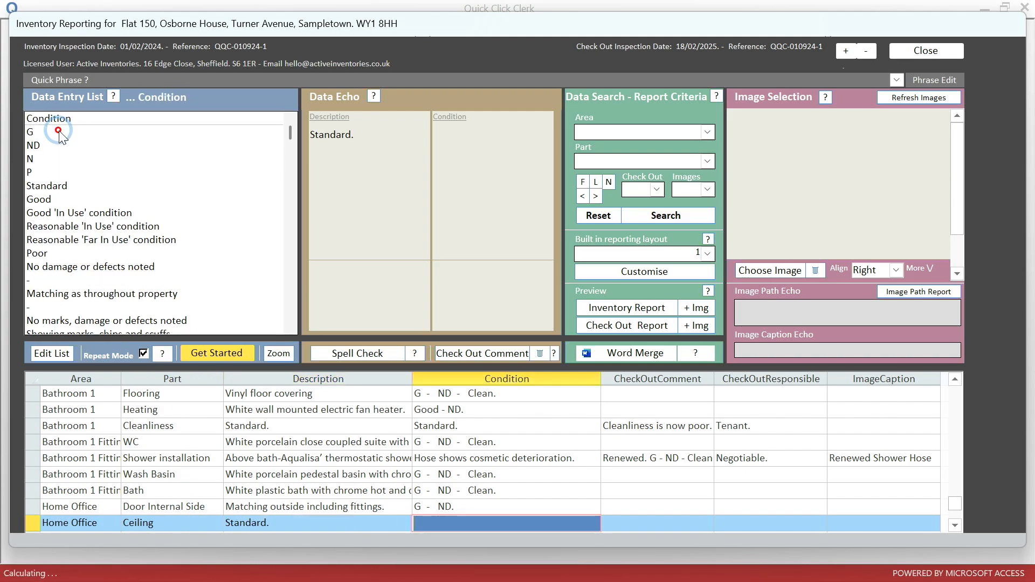
double_click(48, 189)
Add a Home Office record for Walls, described as "Painted in magnolia emulsion" and "Textured wall paper", condition G - ND
click(143, 526)
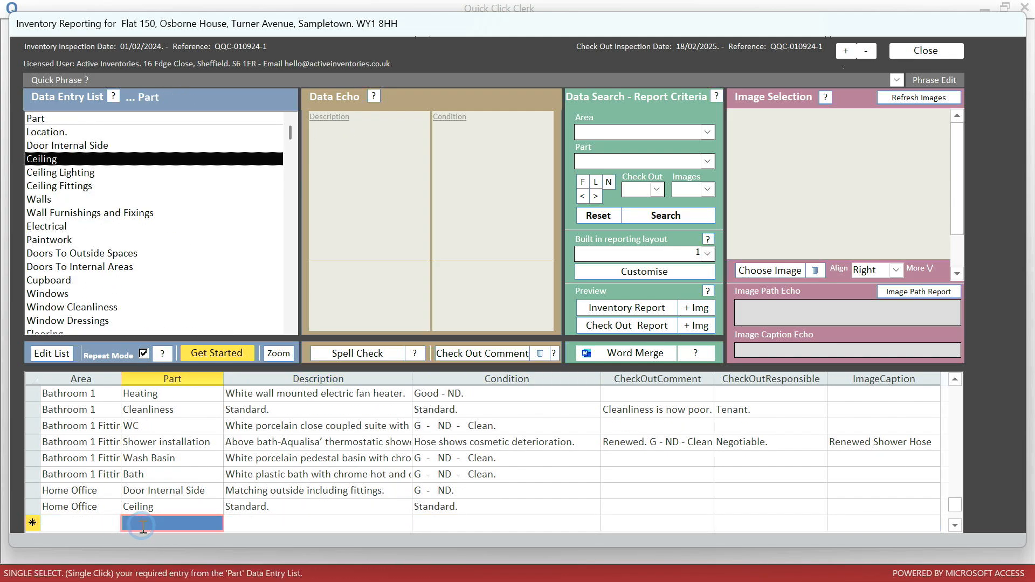
click(42, 200)
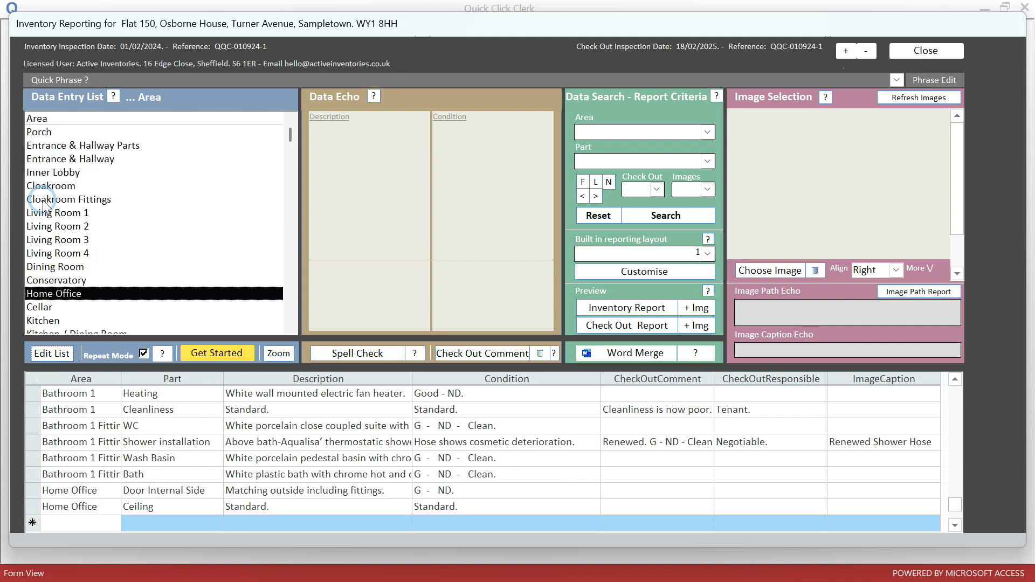
click(168, 522)
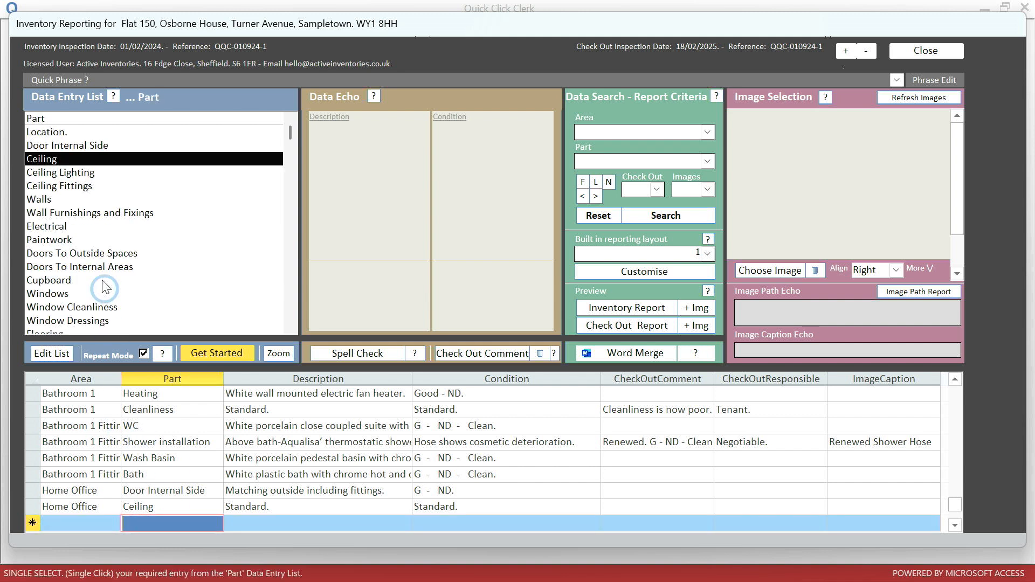
click(43, 200)
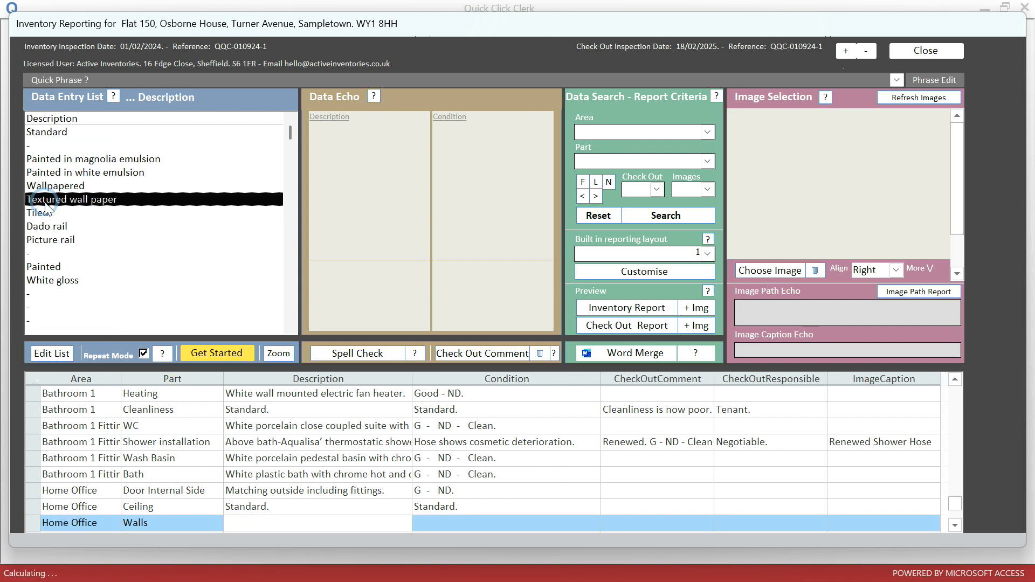
double_click(53, 161)
double_click(42, 144)
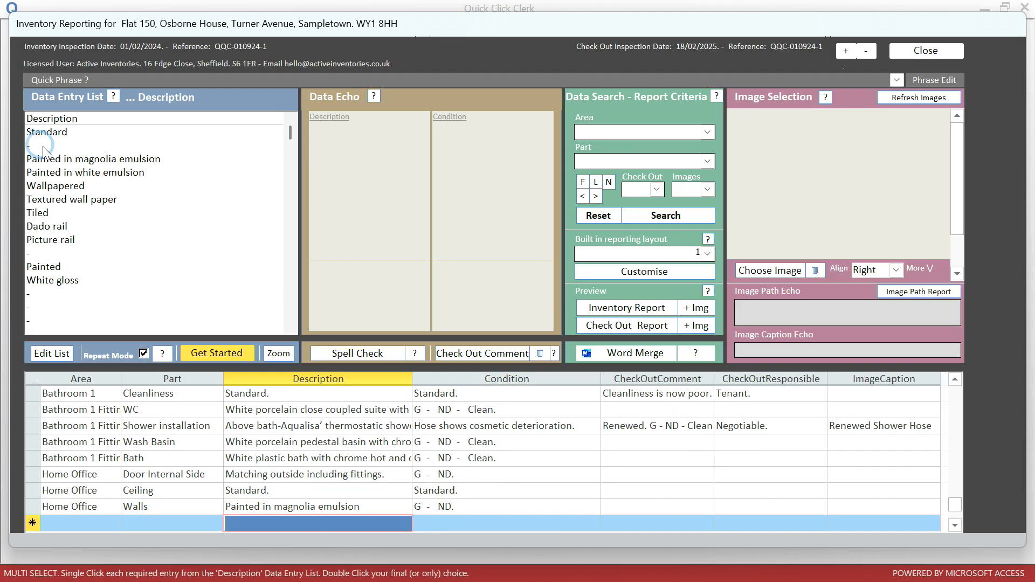
Reset the search criteria and search the inventory for the Home Office area
click(591, 218)
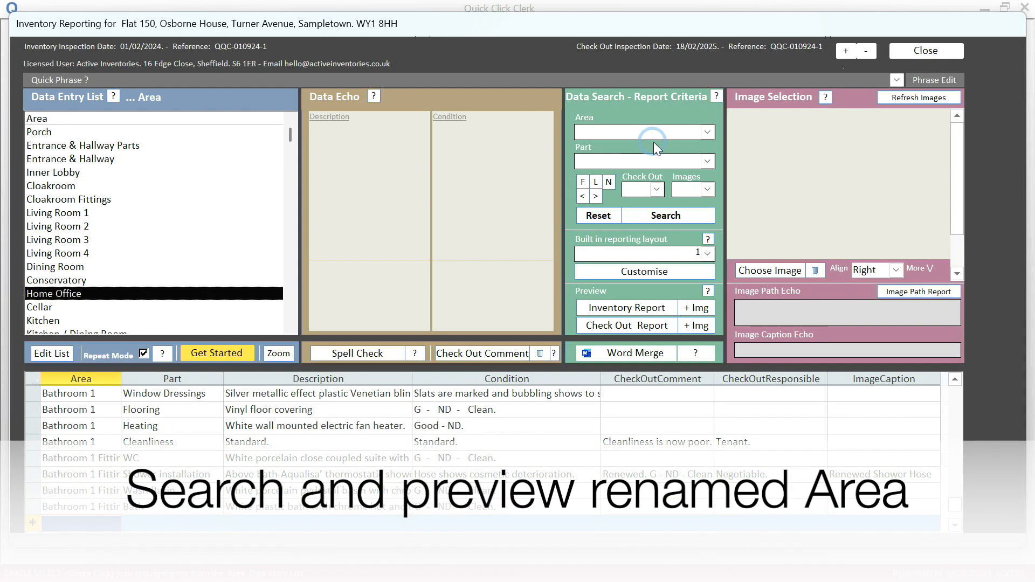
click(706, 133)
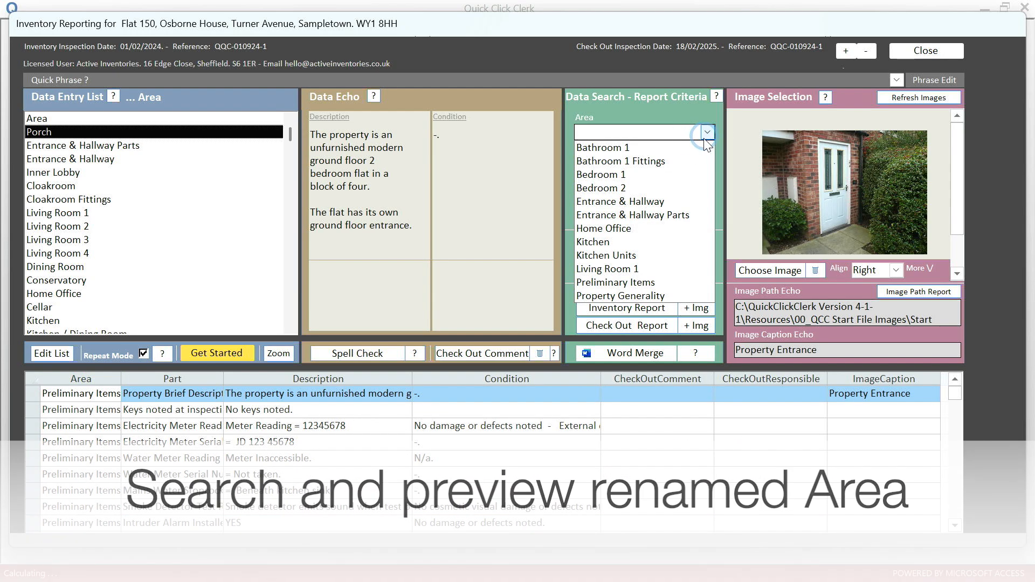
click(647, 229)
click(665, 216)
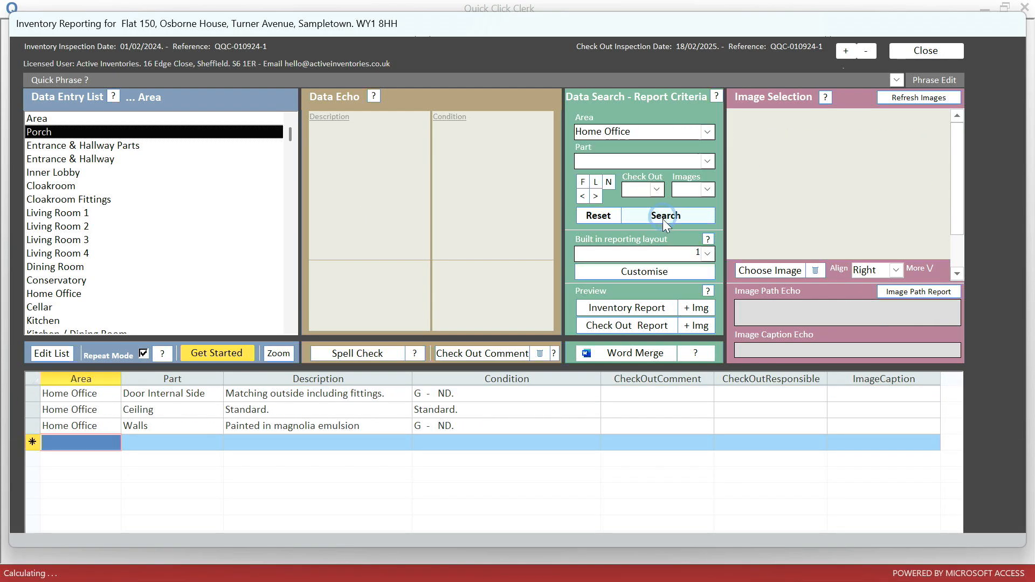
Preview the inventory report for the search and examine the Home Office entries on page 2 close up
click(658, 306)
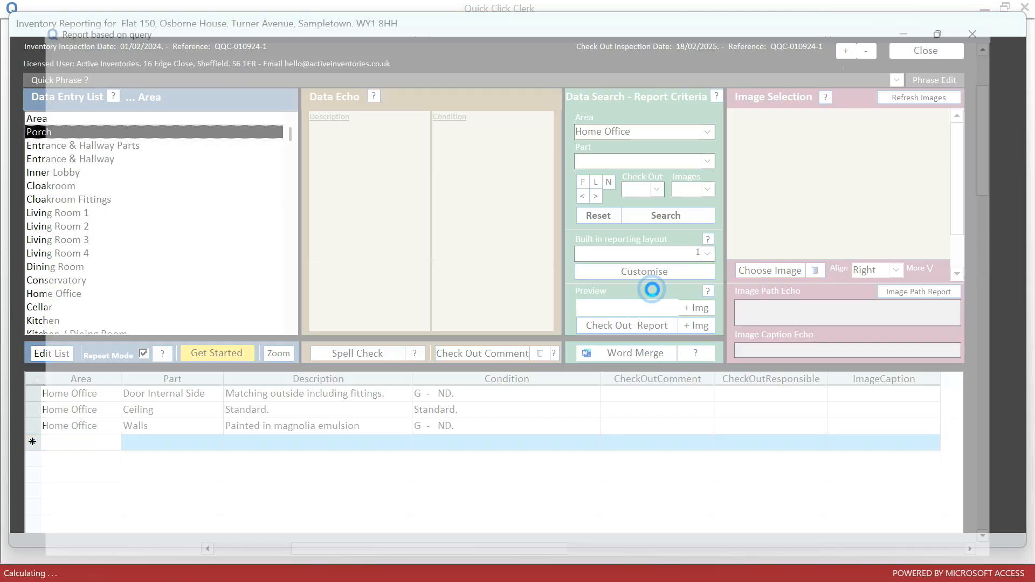
scroll(659, 295, down, 1)
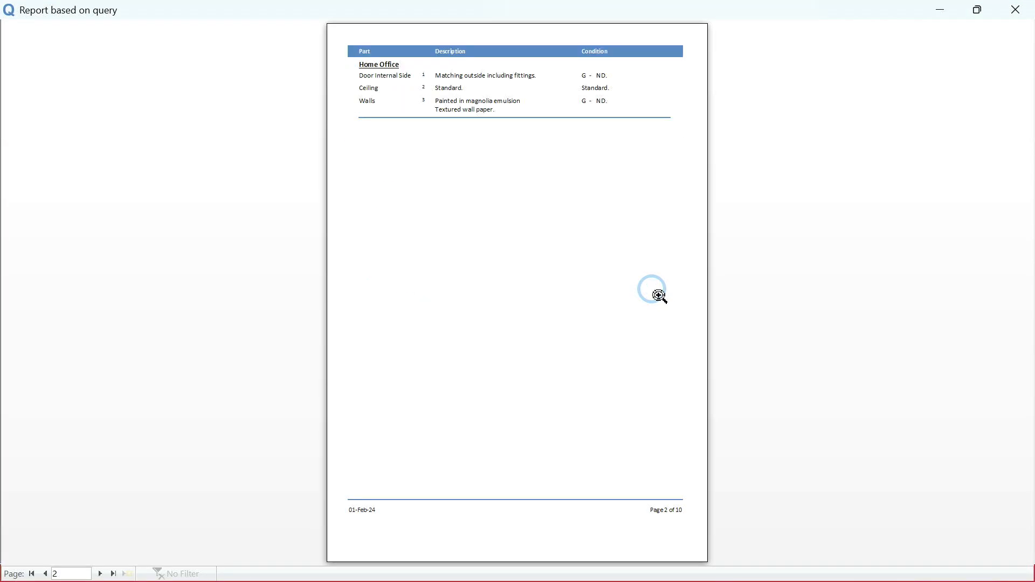
click(353, 68)
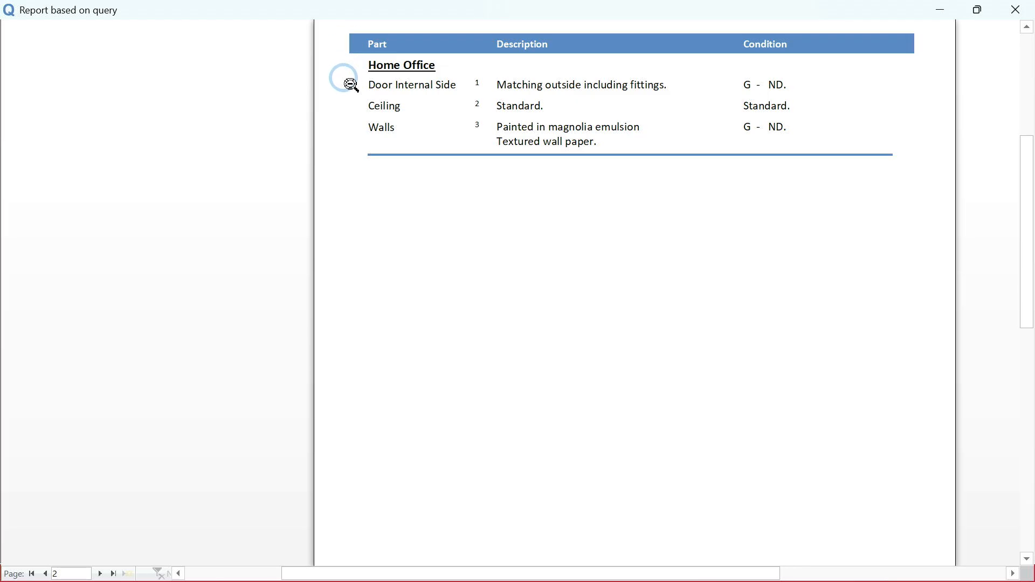
Close the report preview and turn on Repeat Mode for the data entry list
right_click(345, 80)
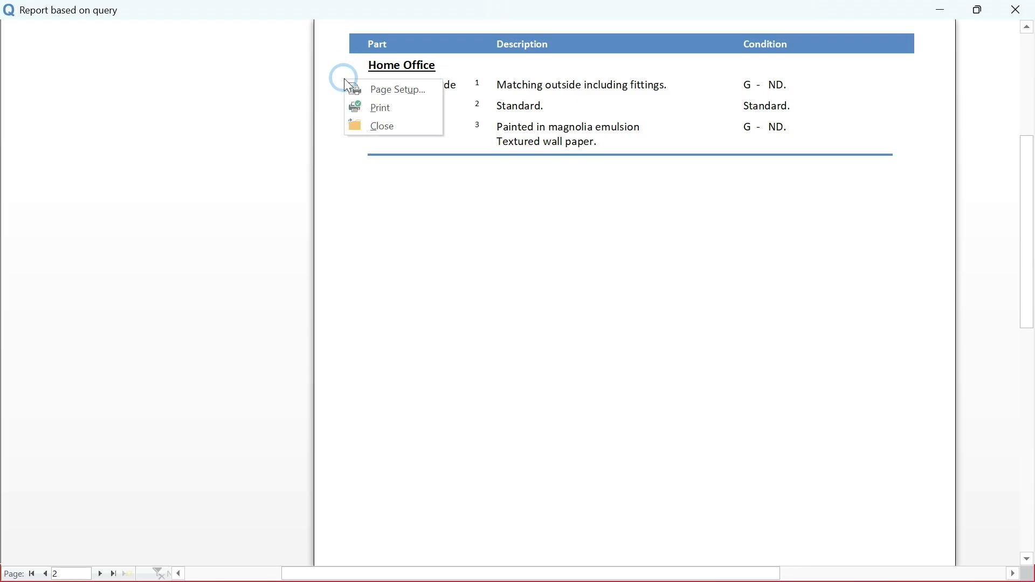
click(379, 127)
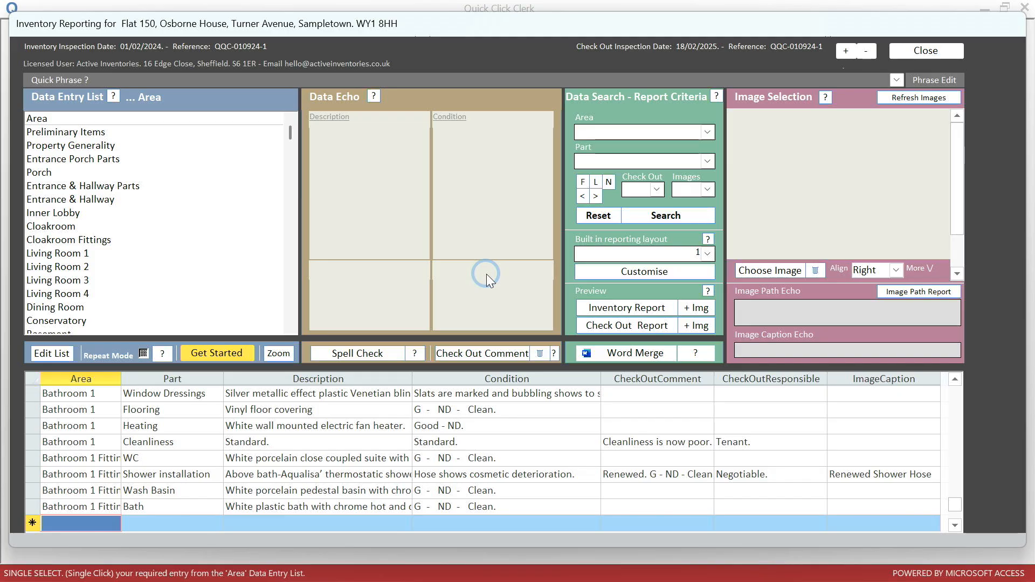
click(143, 353)
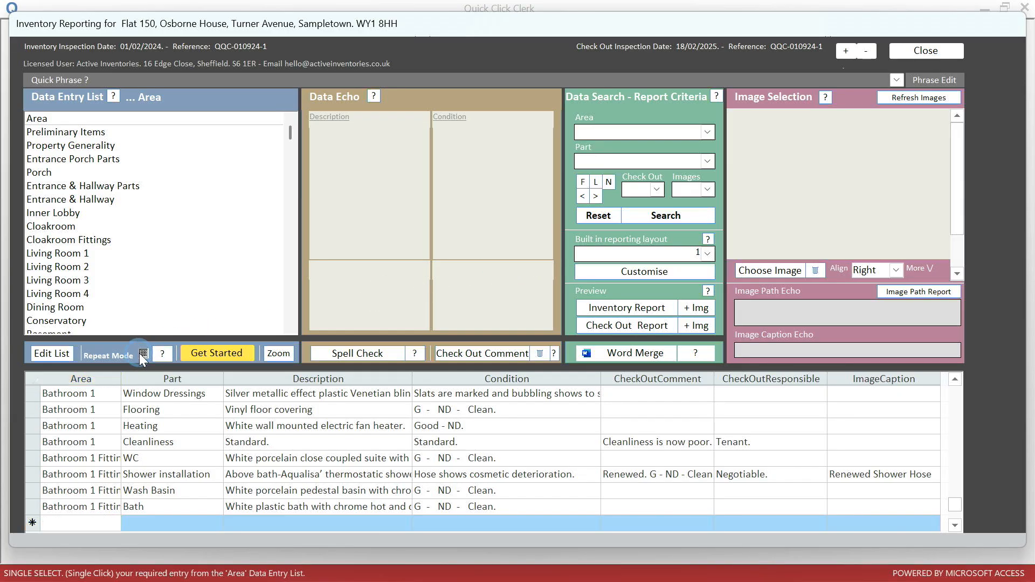
Add a Bedroom 3 Wall Furnishings and Fixings record, "Painted wooden framed print showing forest scene", condition Good 'In Use' condition and No damage or defects noted
scroll(147, 237, down, 1)
scroll(146, 238, down, 7)
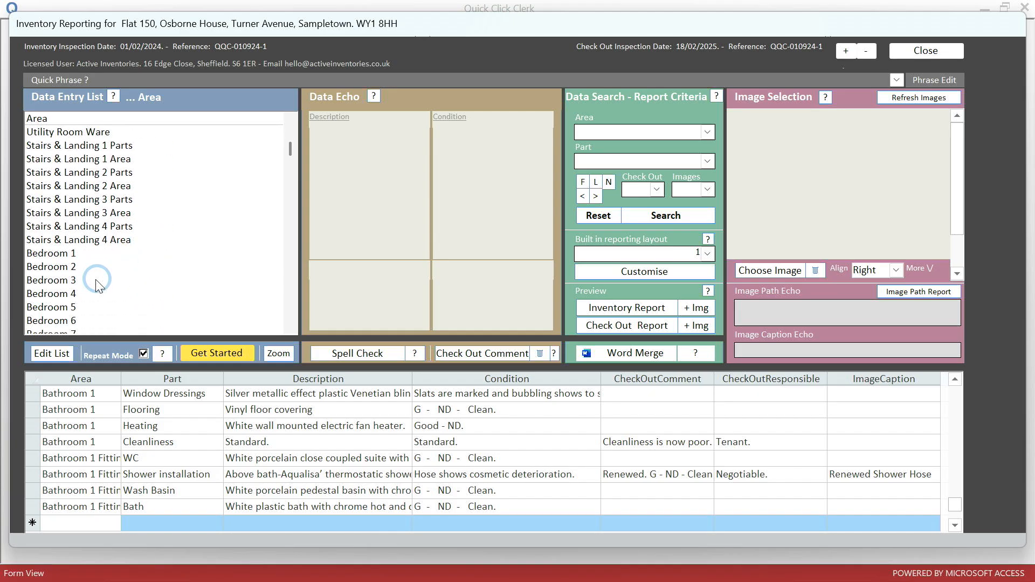
click(64, 281)
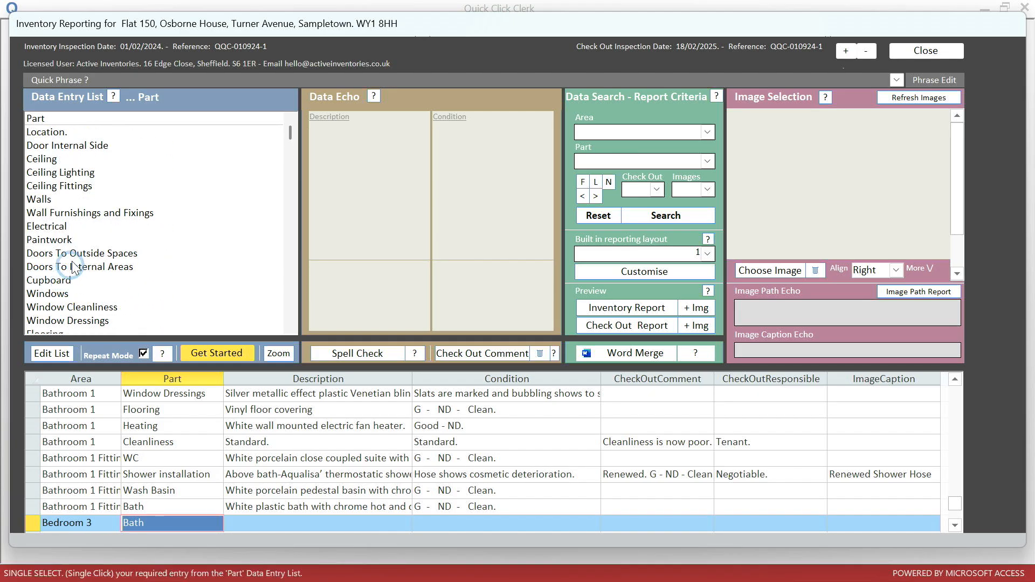
click(91, 213)
click(116, 180)
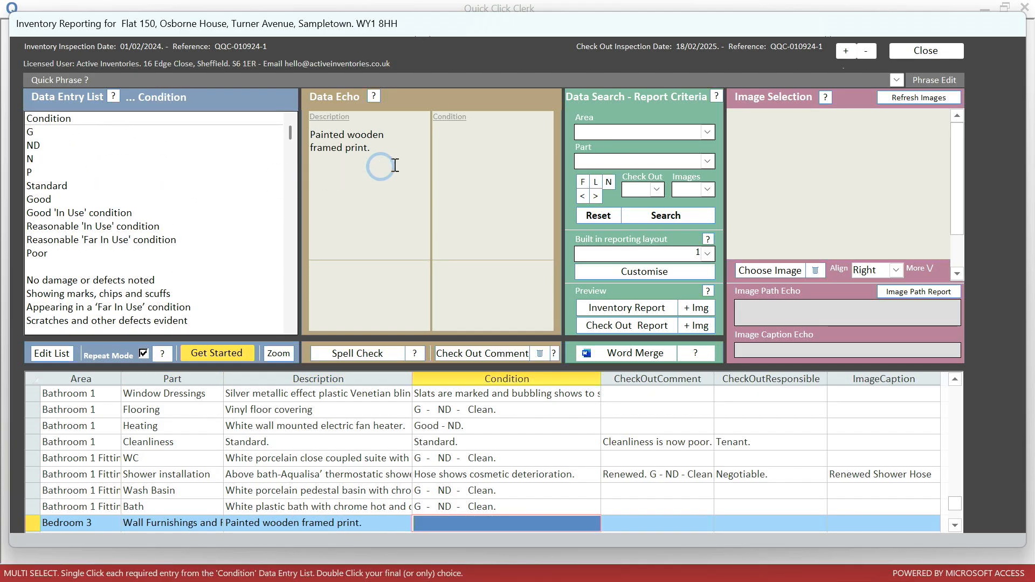
click(395, 165)
click(579, 198)
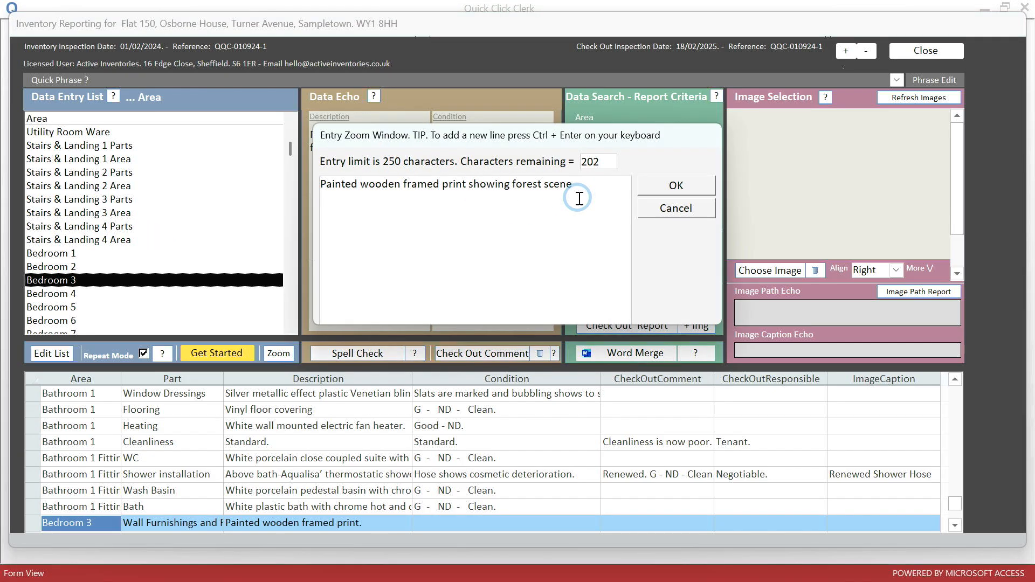
click(676, 185)
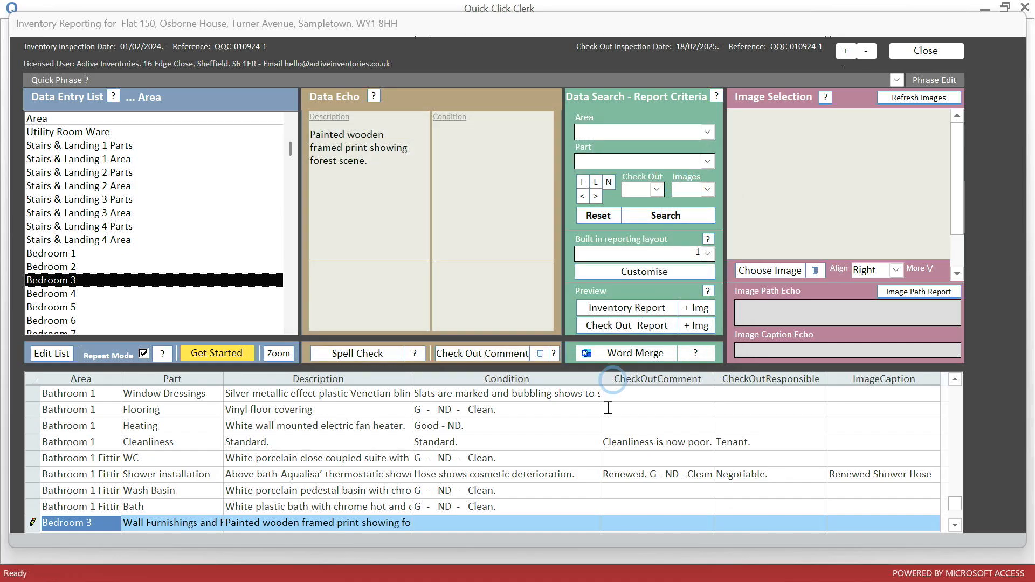
click(504, 524)
click(64, 212)
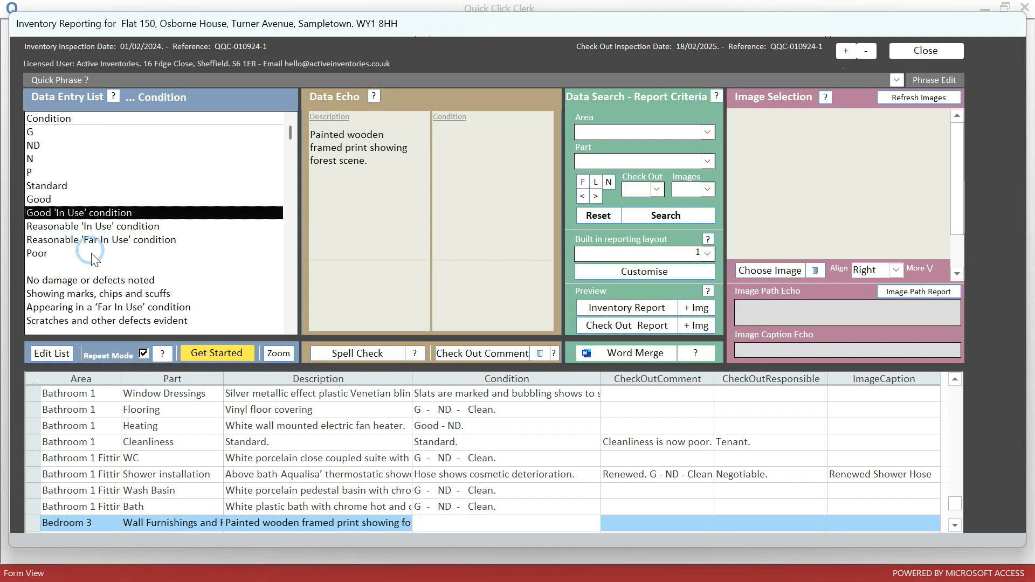
double_click(91, 280)
Complete the repeated record as "Painted wooden framed print showing mountain scene", condition Good 'In Use' condition and No damage or defects noted
double_click(110, 185)
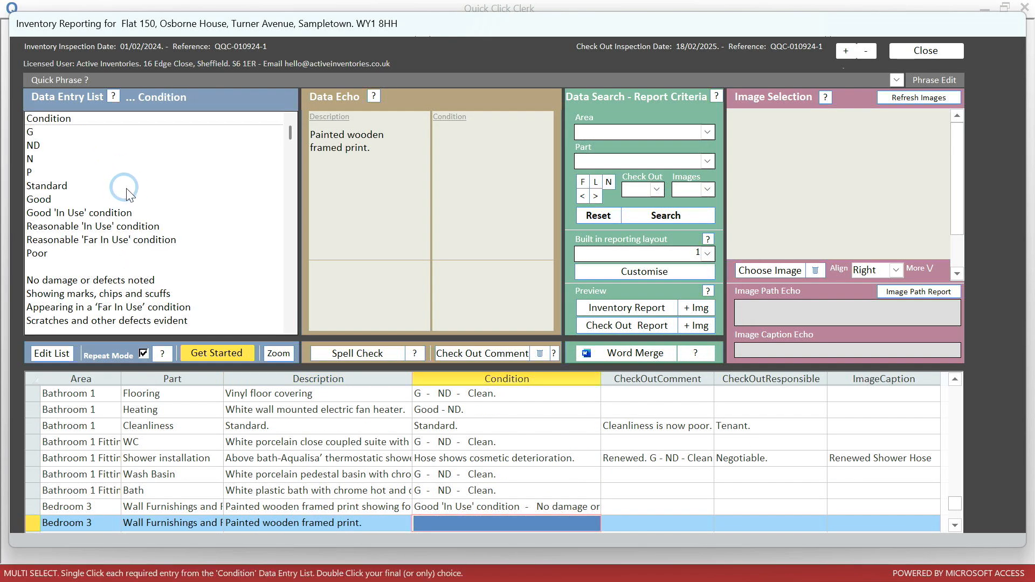
double_click(367, 159)
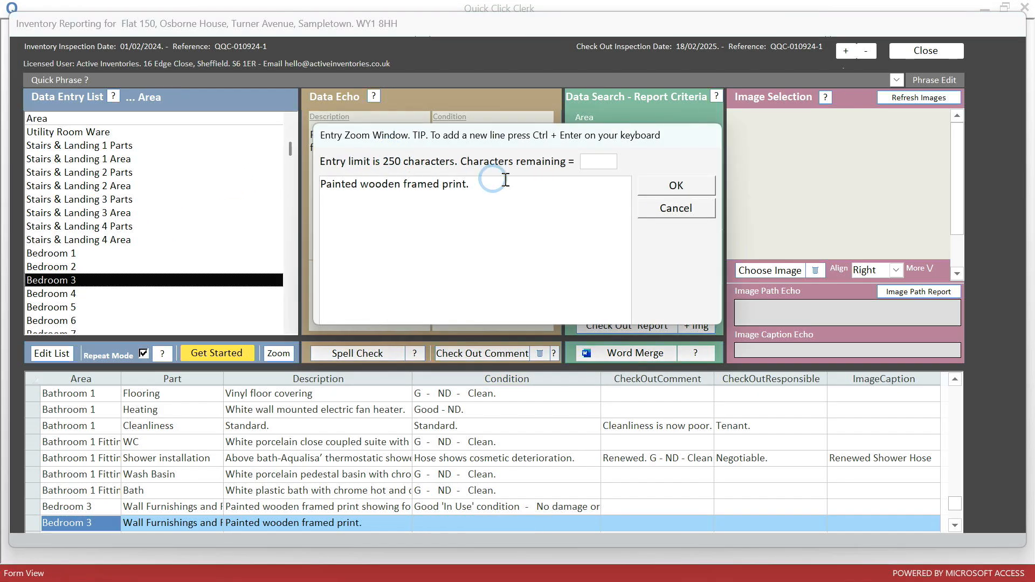
click(491, 206)
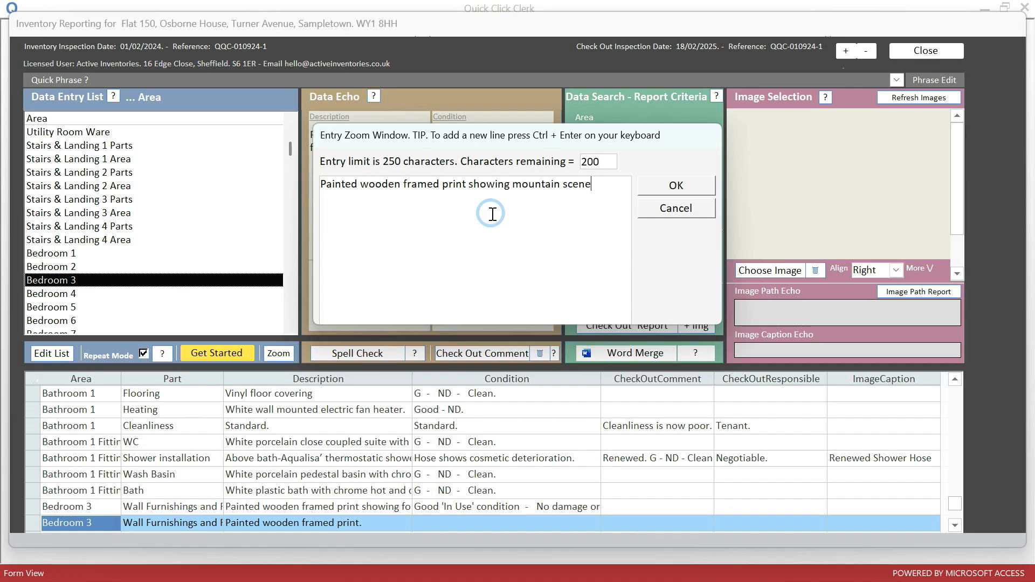
click(670, 185)
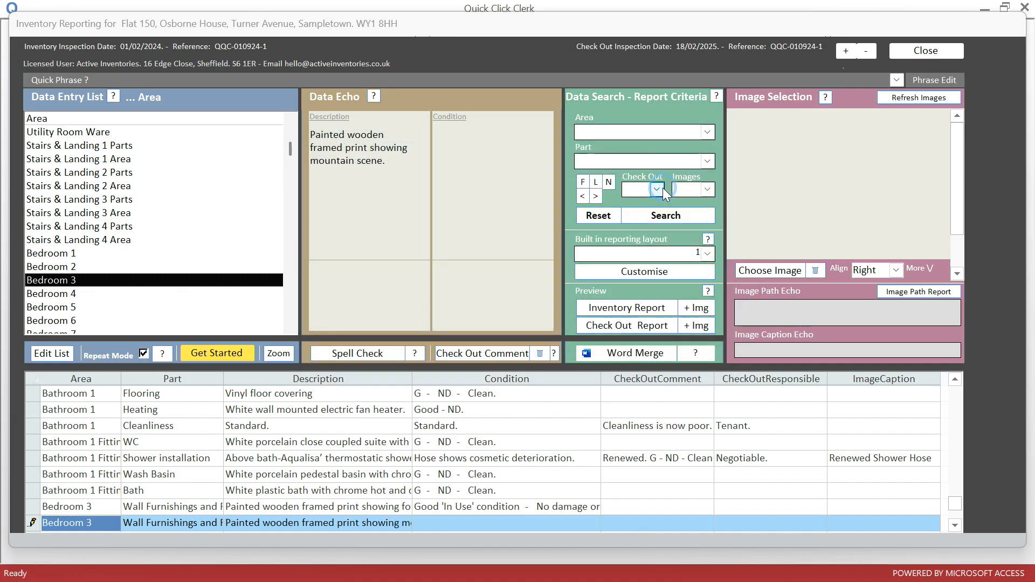
click(70, 212)
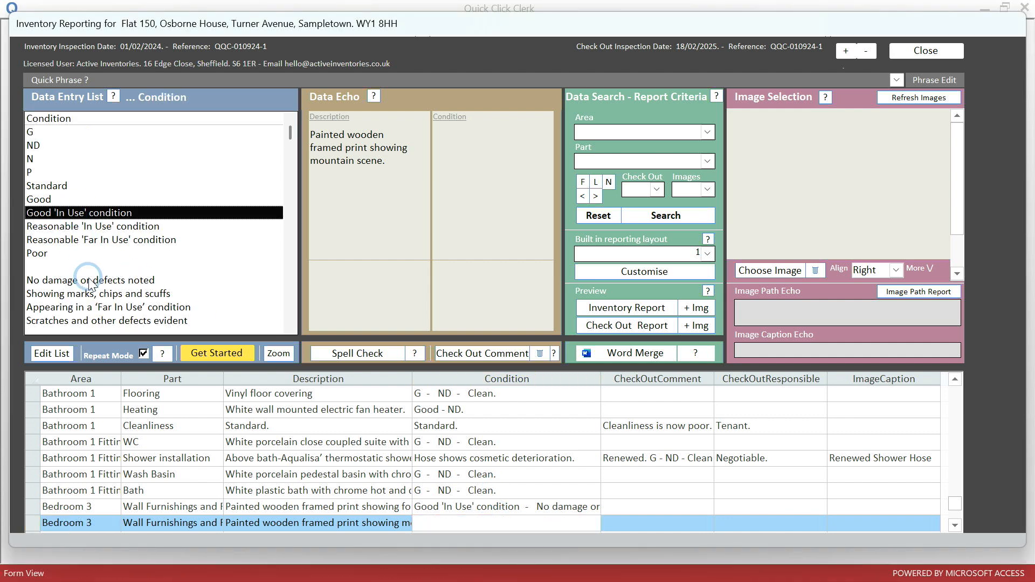
double_click(89, 280)
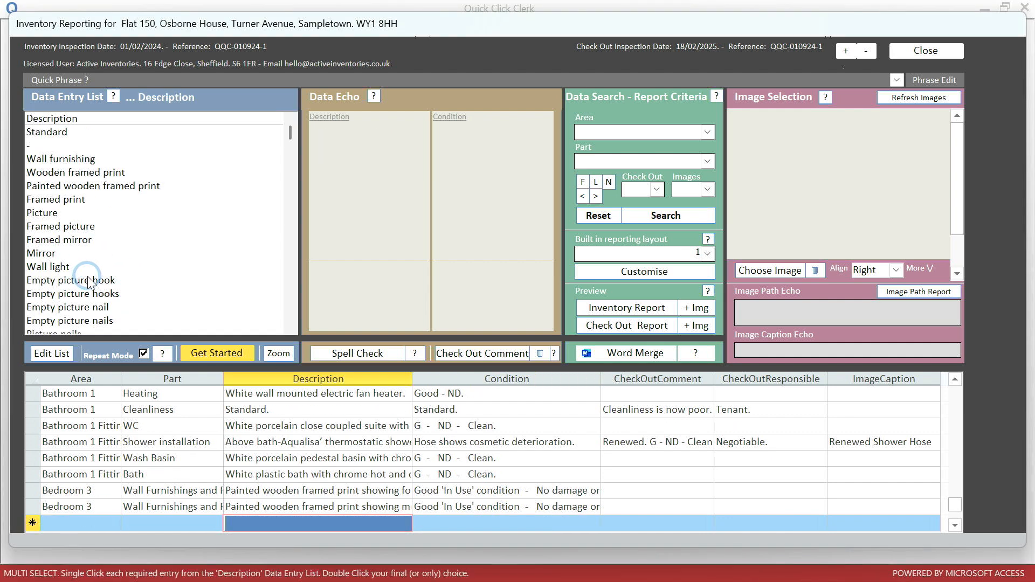
Complete the following repeated record as "Framed mirror. Frame painted white." on two lines, condition Reasonable 'In Use' condition and Showing marks, chips and scuffs
double_click(77, 241)
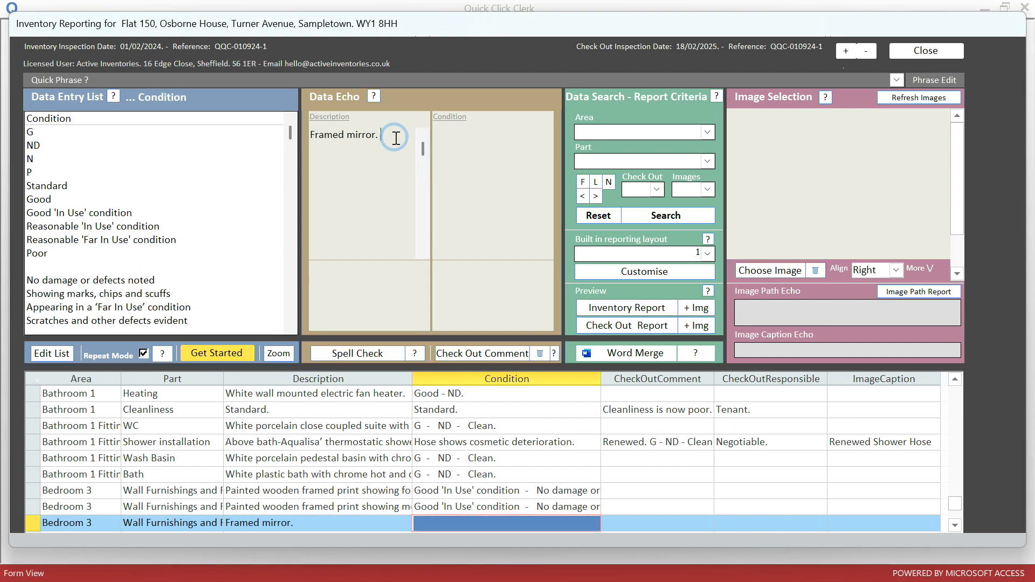
double_click(395, 138)
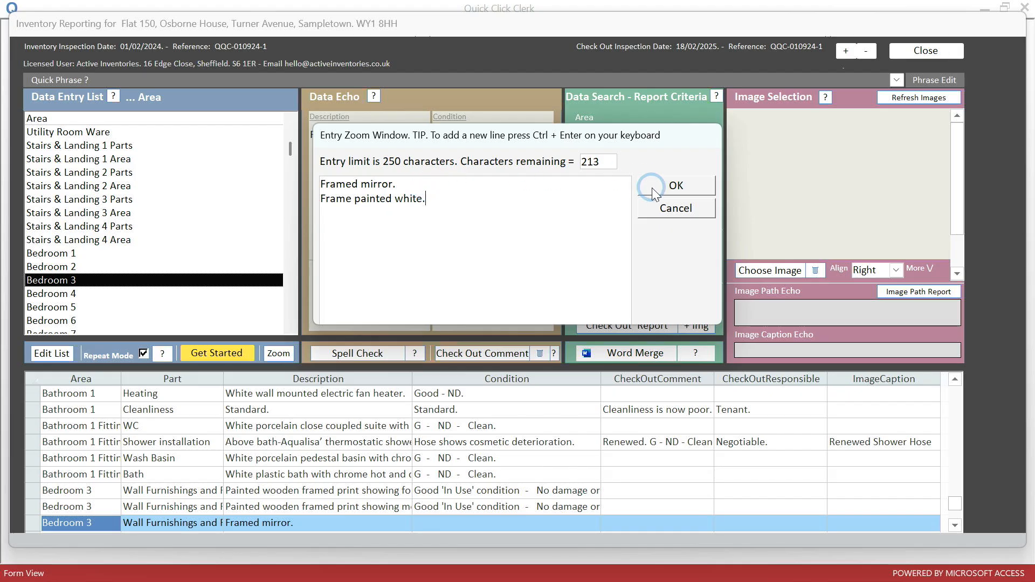
click(676, 186)
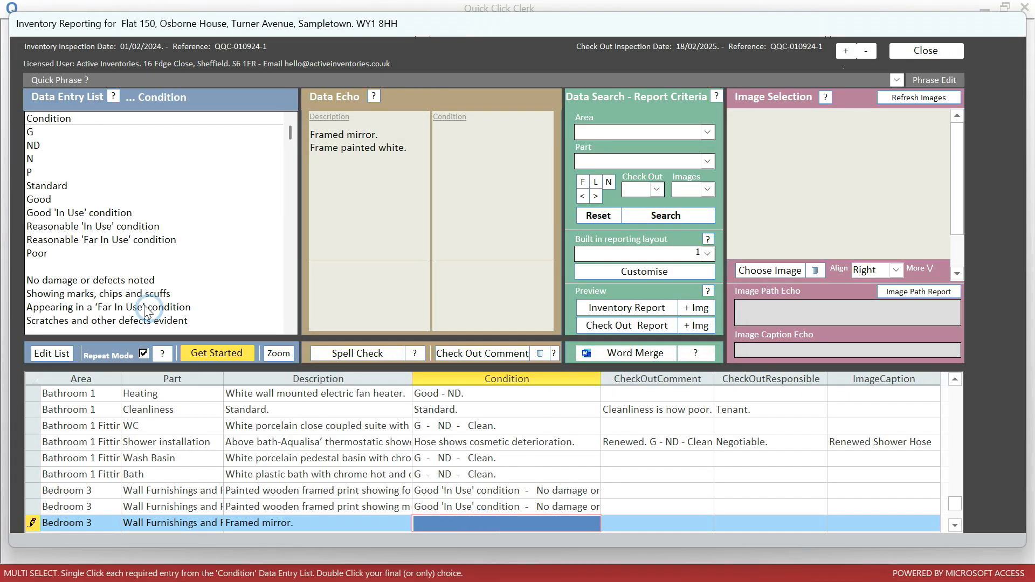
click(55, 227)
double_click(91, 294)
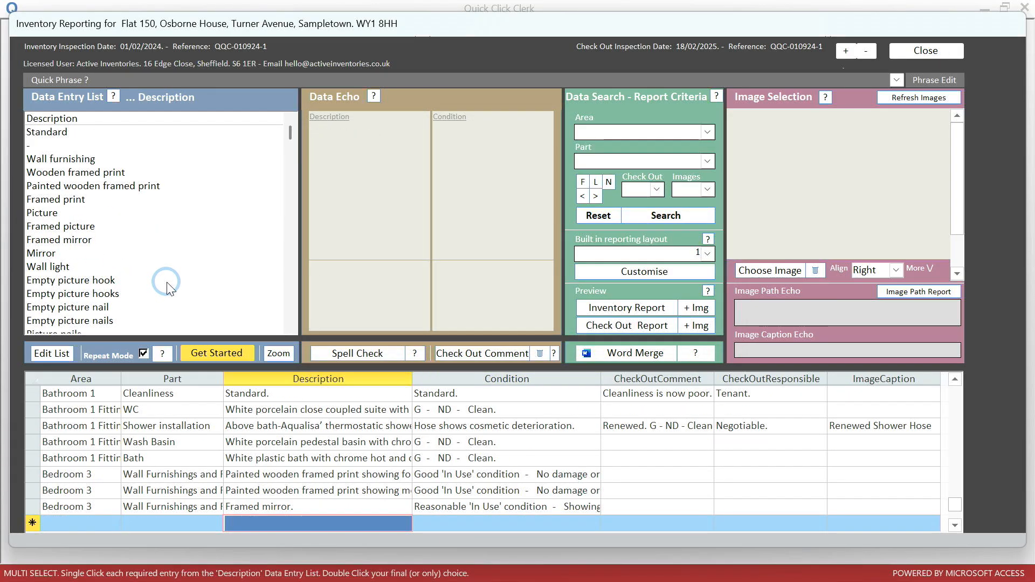
Reset the search criteria and search the inventory for Bedroom 3 with the part Wall Furnishings and Fixings
click(598, 216)
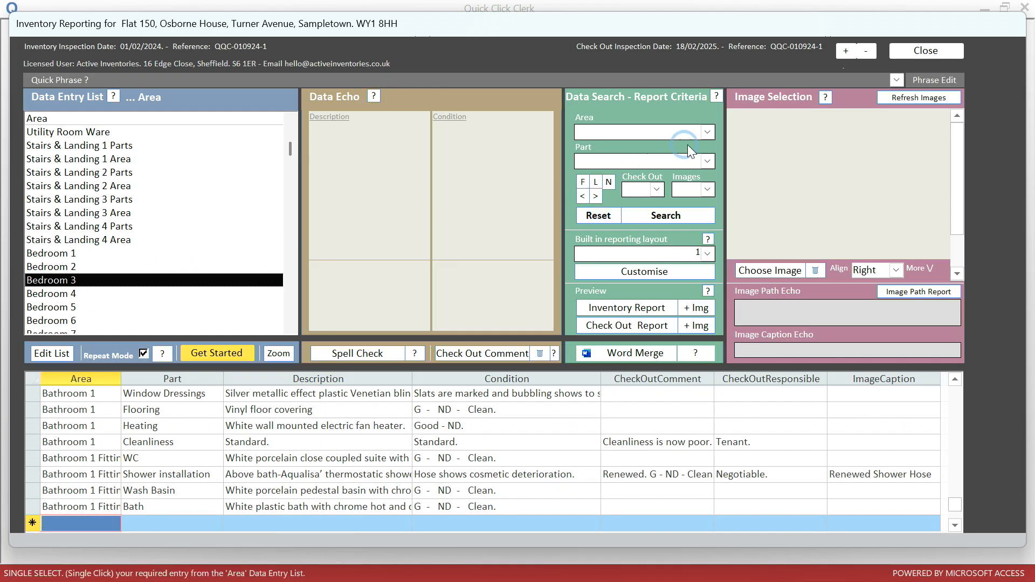
click(707, 132)
click(669, 201)
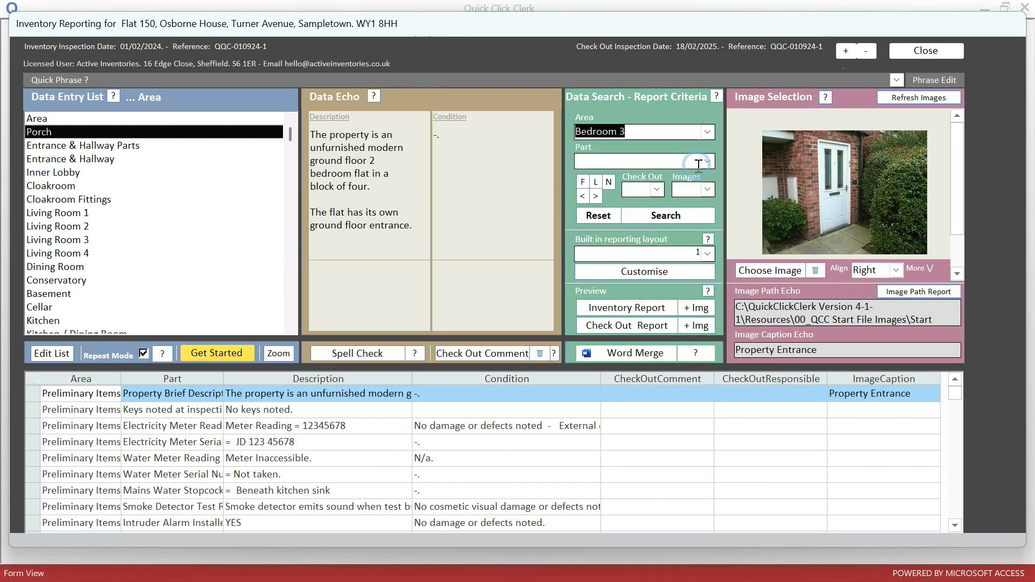
click(665, 214)
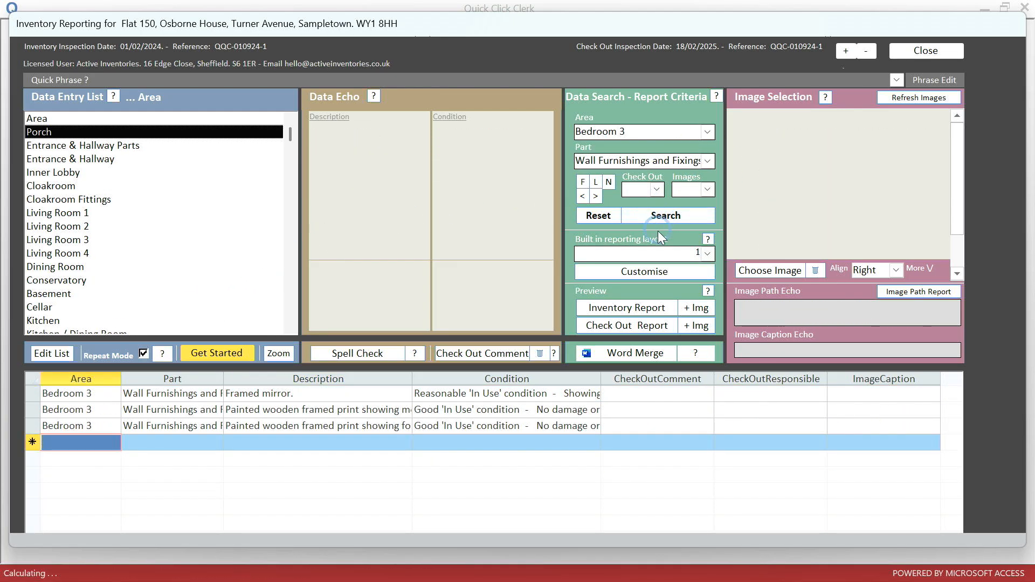
Preview the inventory report for the search, examine the Bedroom 3 entries on page 2 close up, and close the preview
click(633, 308)
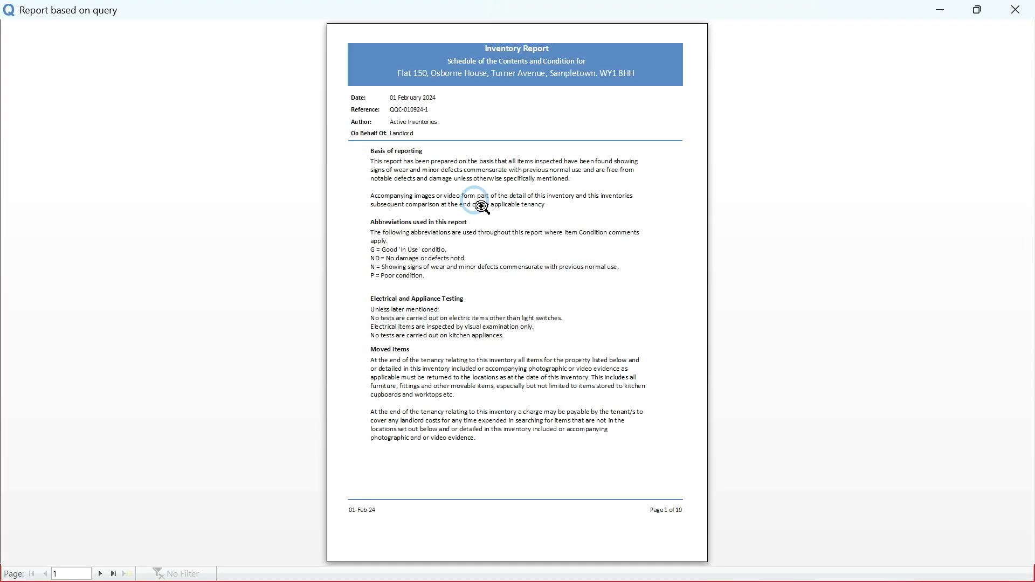
scroll(482, 207, down, 1)
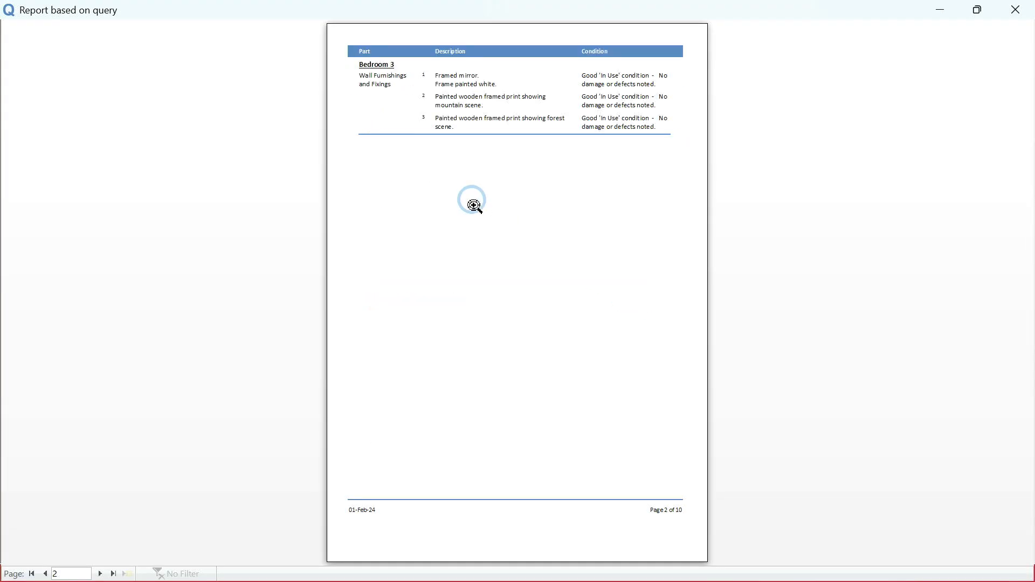
click(341, 100)
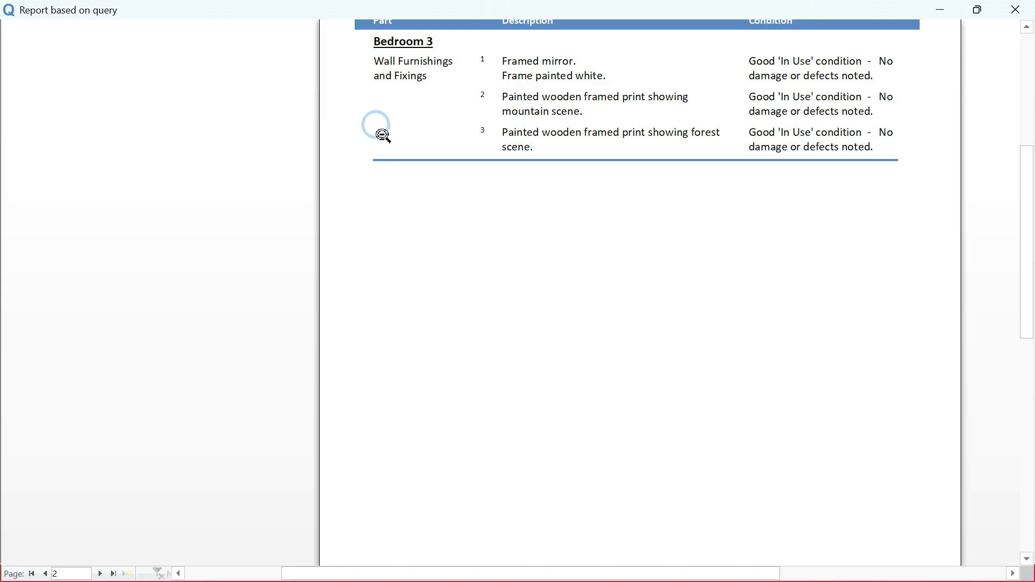
click(1021, 12)
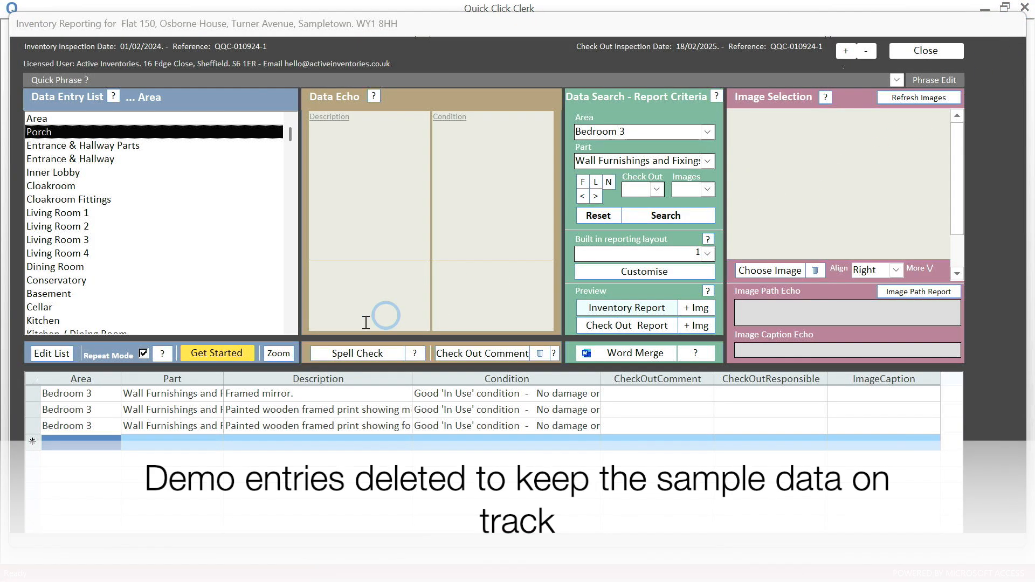
Delete the three Bedroom 3 Wall Furnishings and Fixings records and reset the search criteria
drag(34, 394, 32, 426)
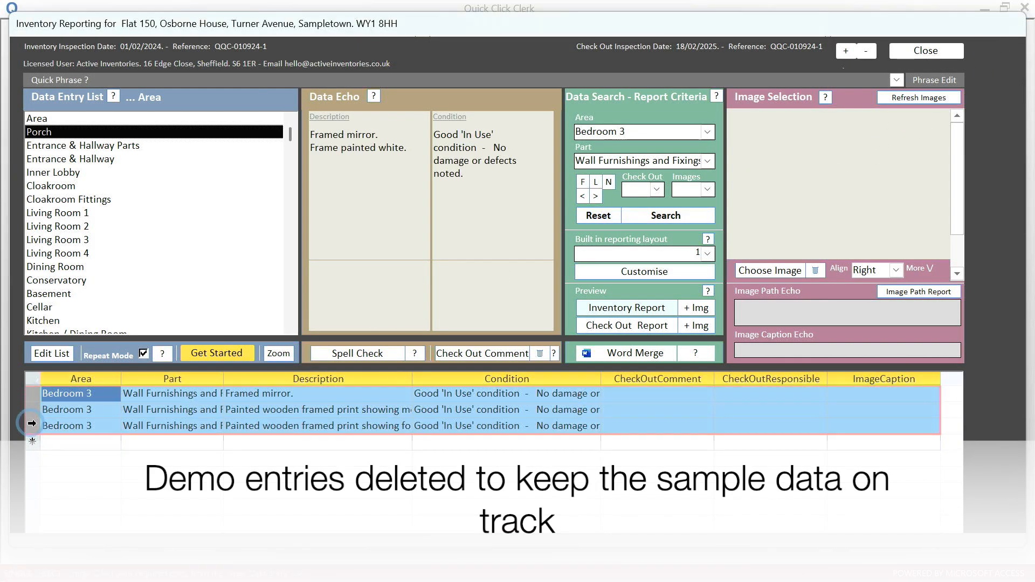
key(Delete)
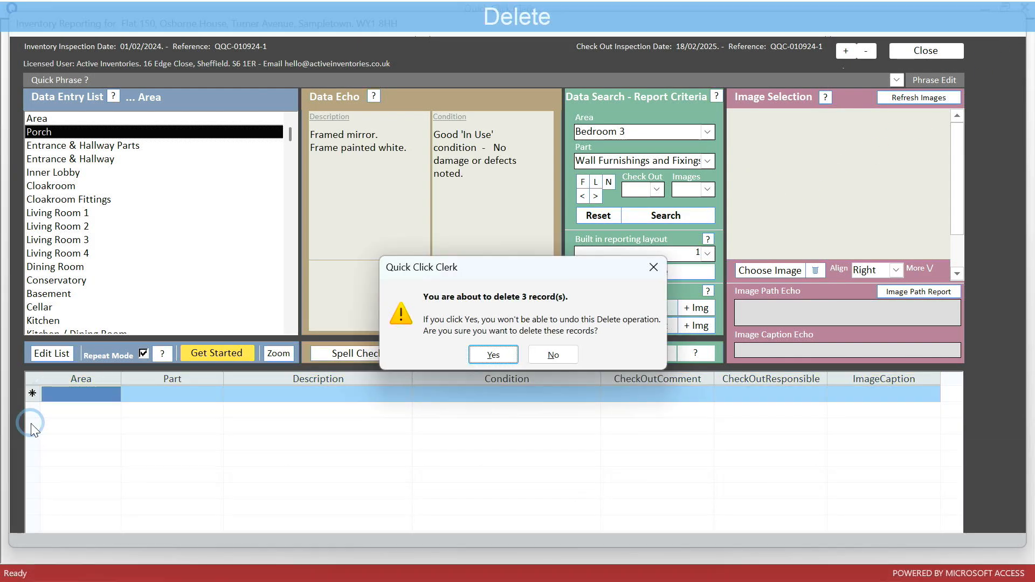
click(492, 354)
click(604, 217)
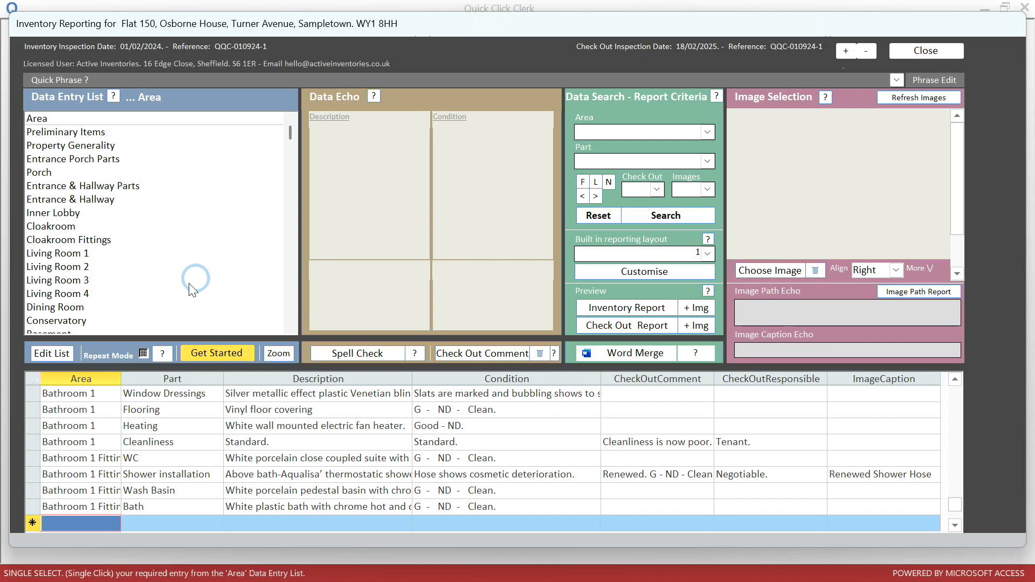
Turn on Repeat Mode and start a Bedroom 3 record for Wall Furnishings and Fixings, described as "Painted wooden framed print"
click(144, 353)
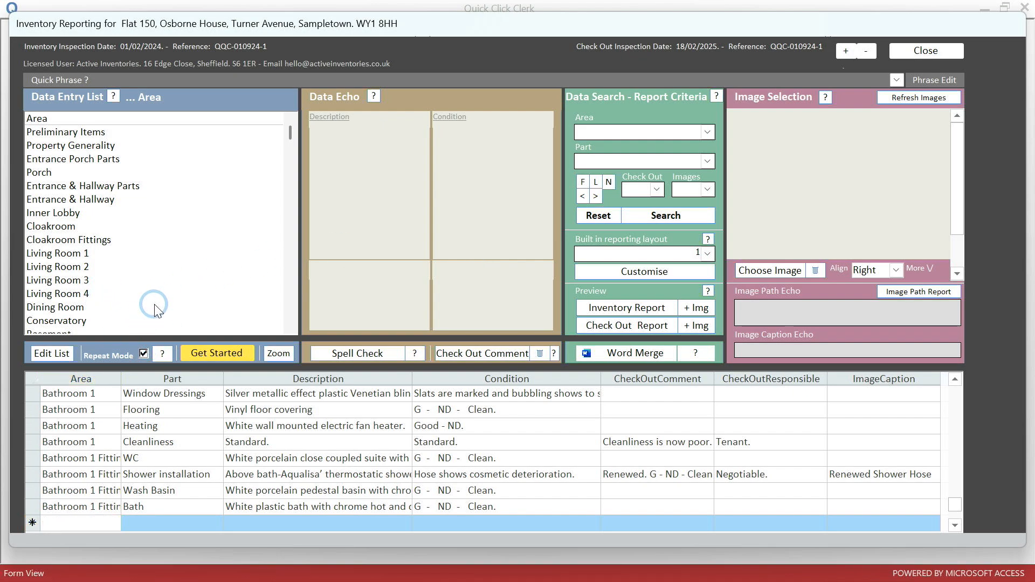
scroll(154, 310, down, 5)
scroll(158, 311, down, 3)
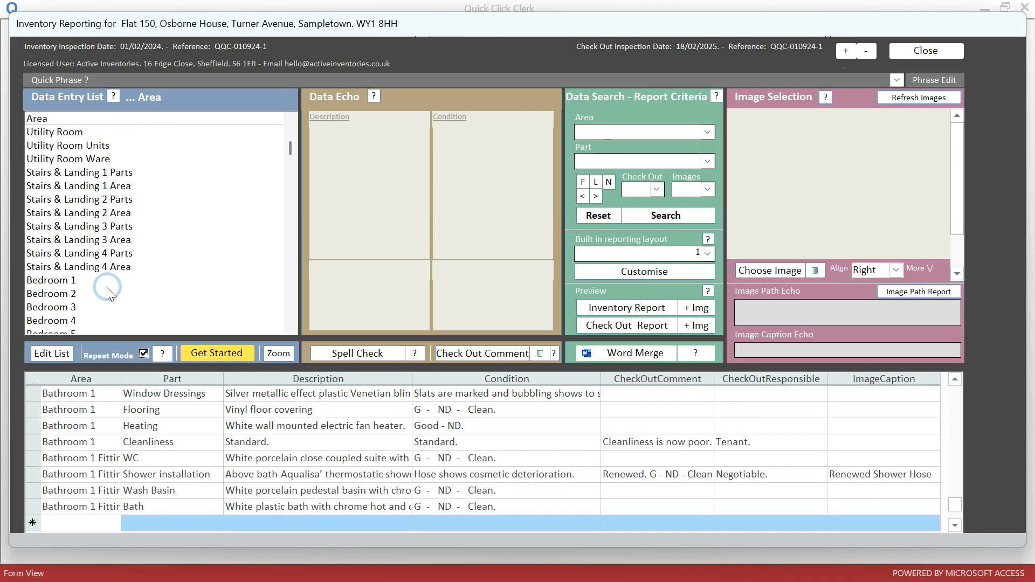
click(70, 307)
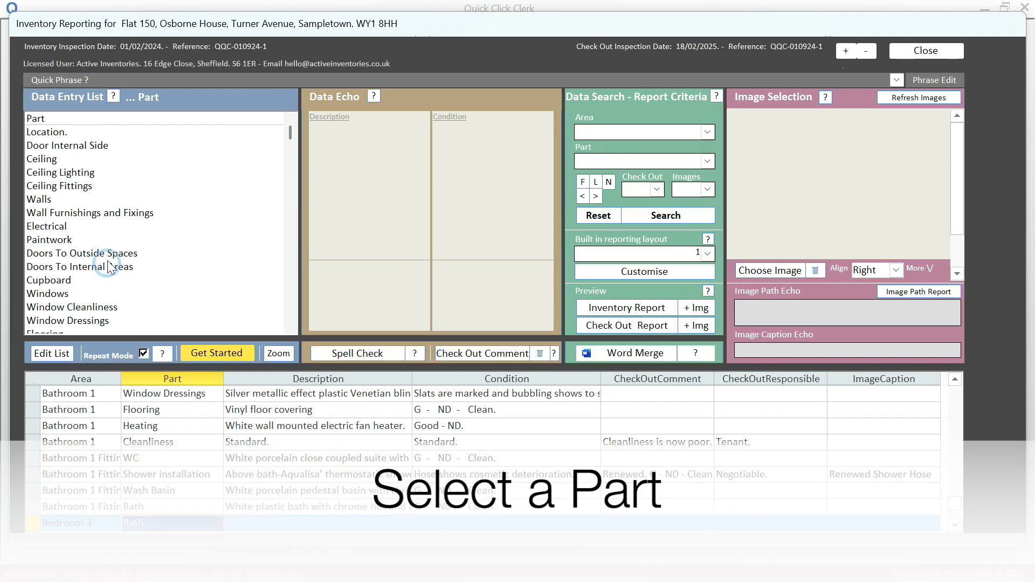
click(110, 214)
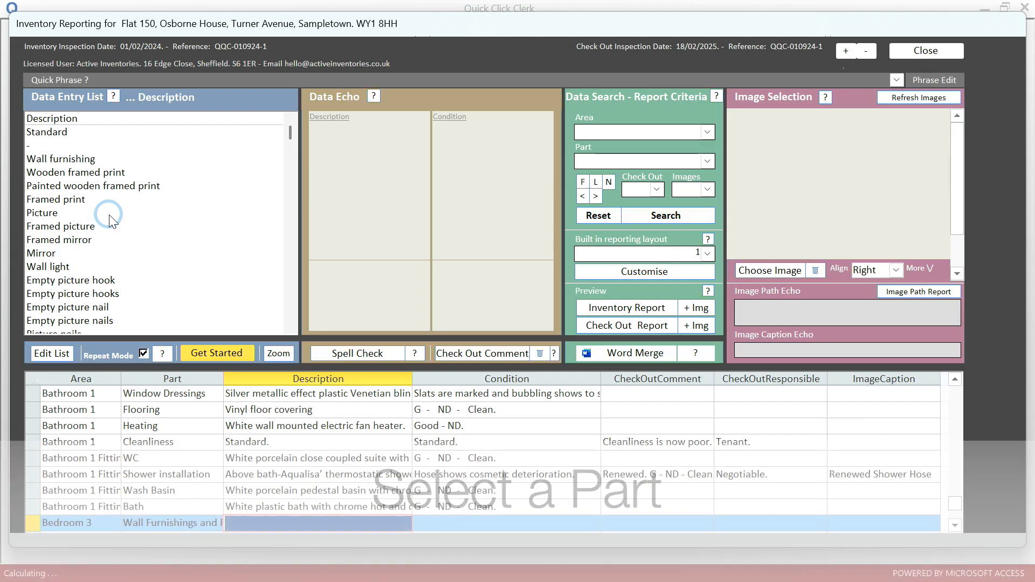
double_click(110, 186)
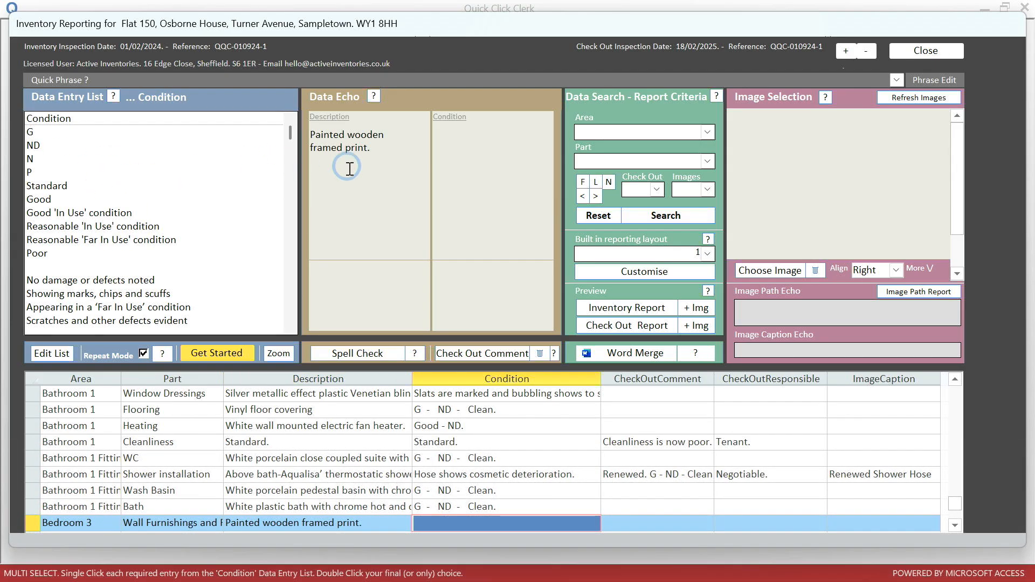
Append "Make an adaptation..." to the framed print's description in the zoom window
double_click(348, 165)
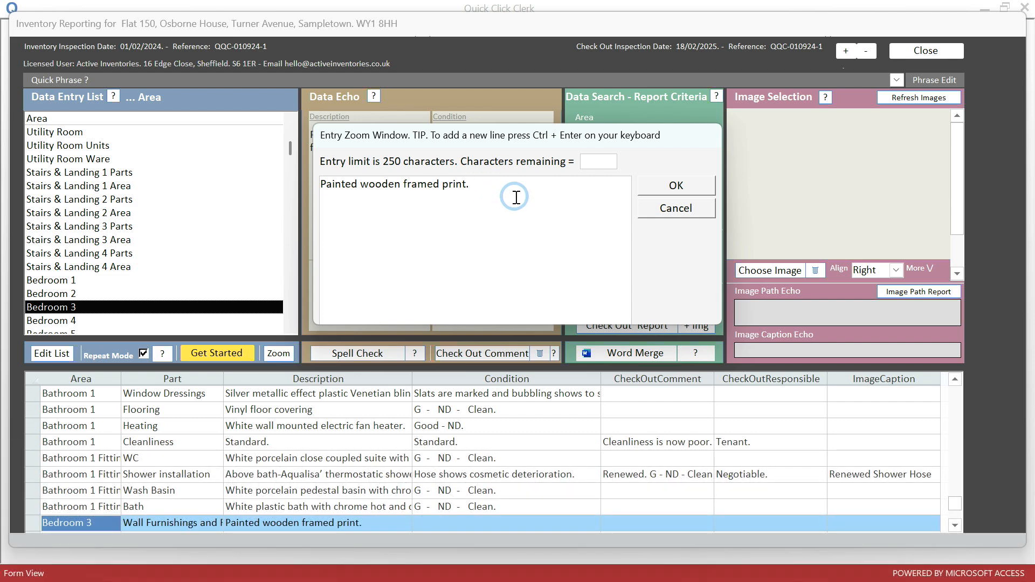
text(Make an ada)
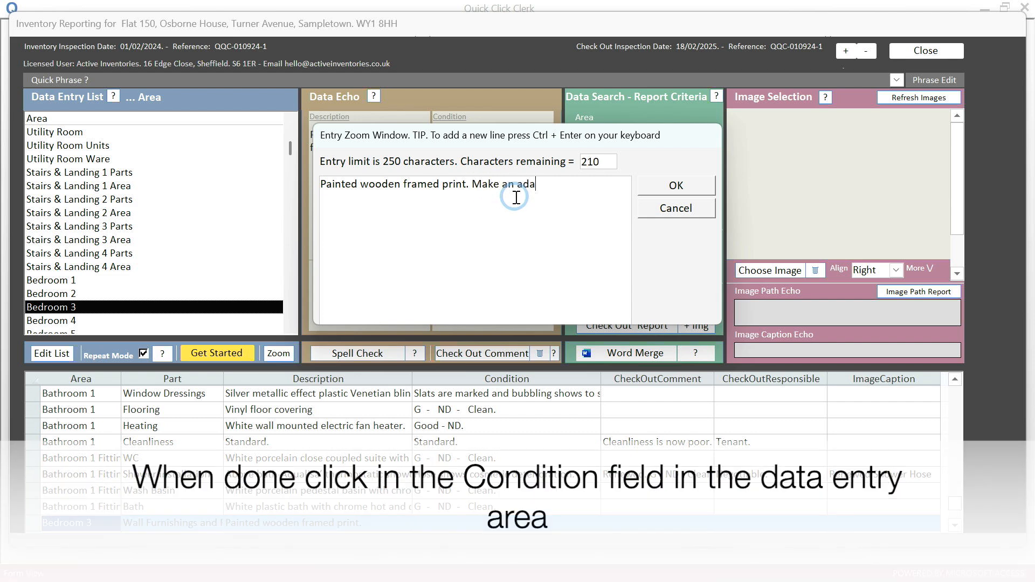
text(ptation...)
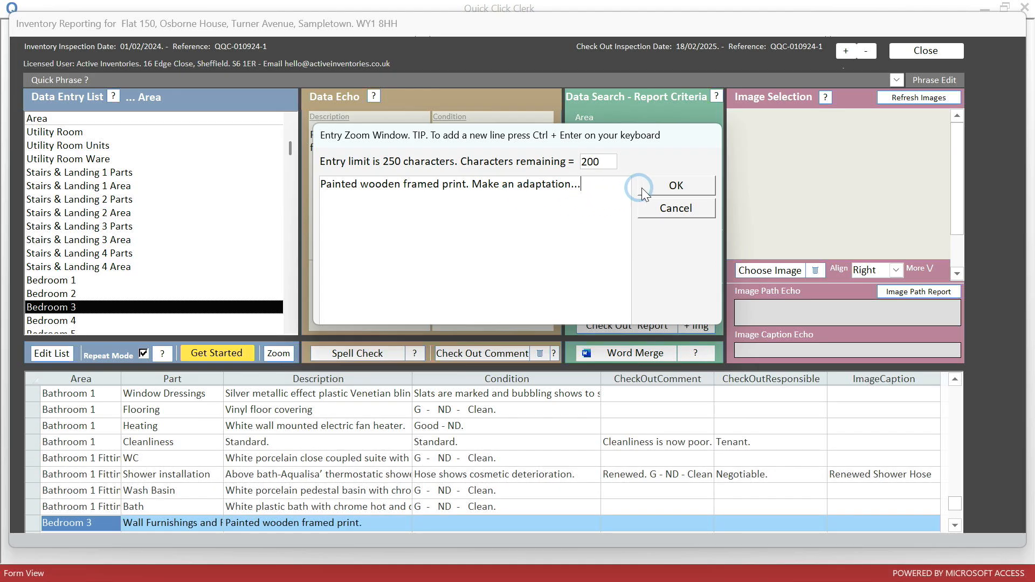
click(656, 183)
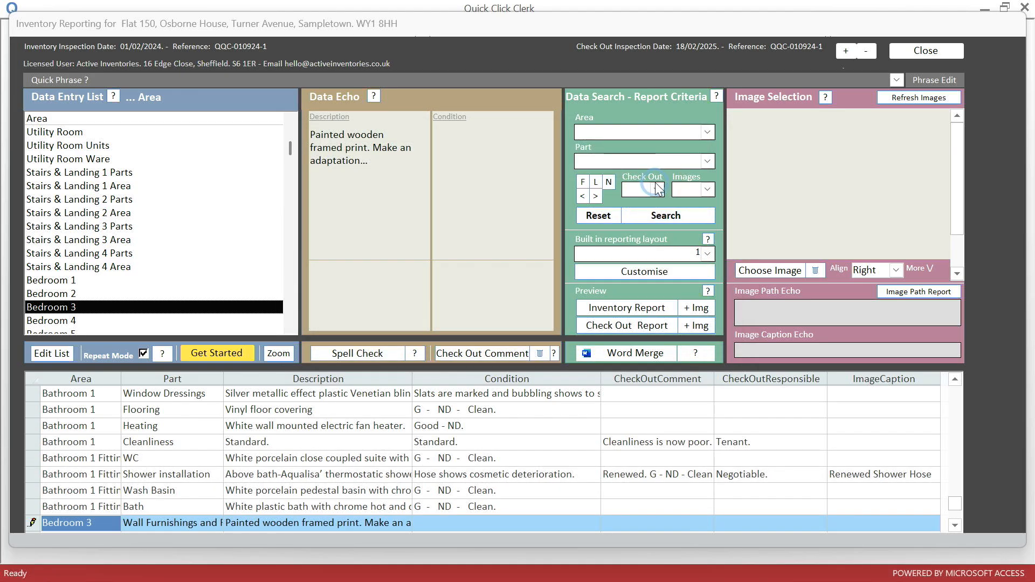
Set the framed print's condition to Good 'In Use' condition and No damage or defects noted
click(478, 522)
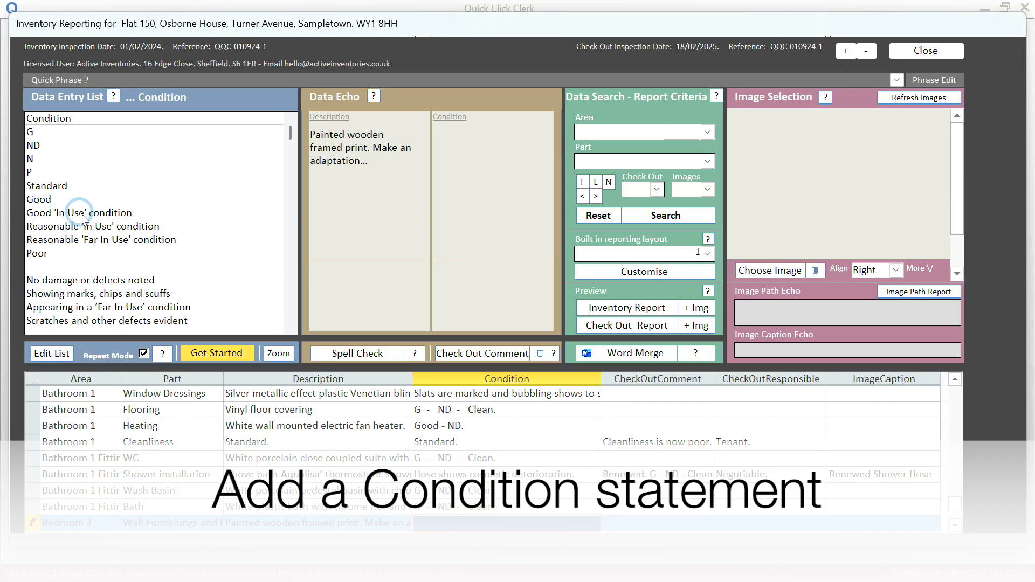
click(81, 215)
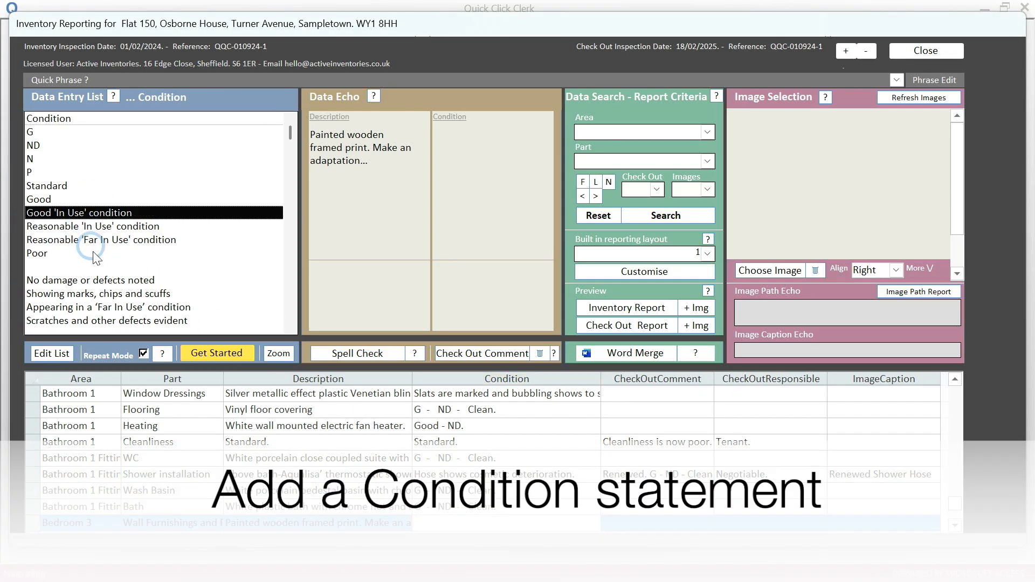
click(108, 281)
double_click(107, 280)
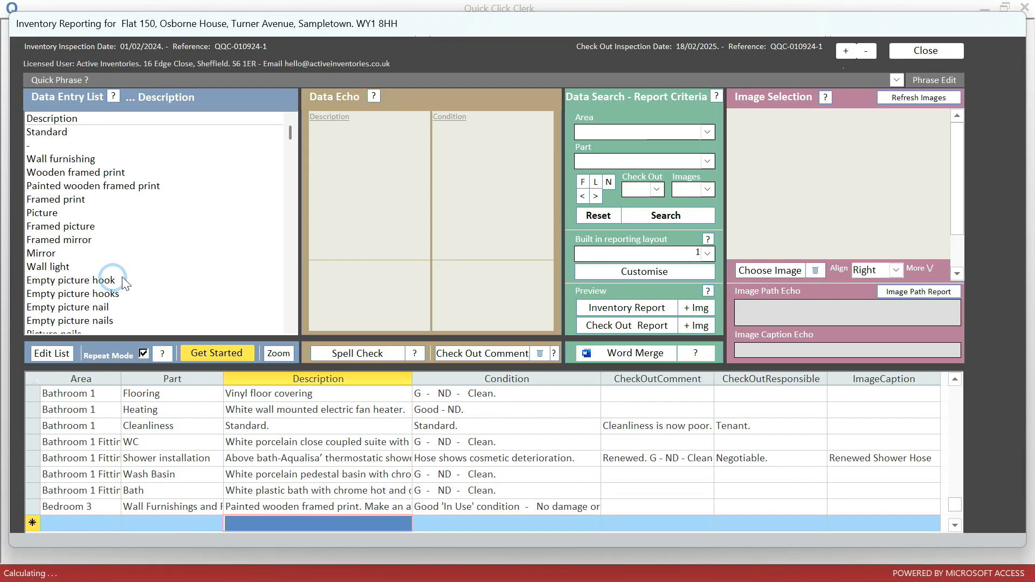
Return to the framed print record and add "Make an adaptation..." on a new line of its condition statement
click(583, 196)
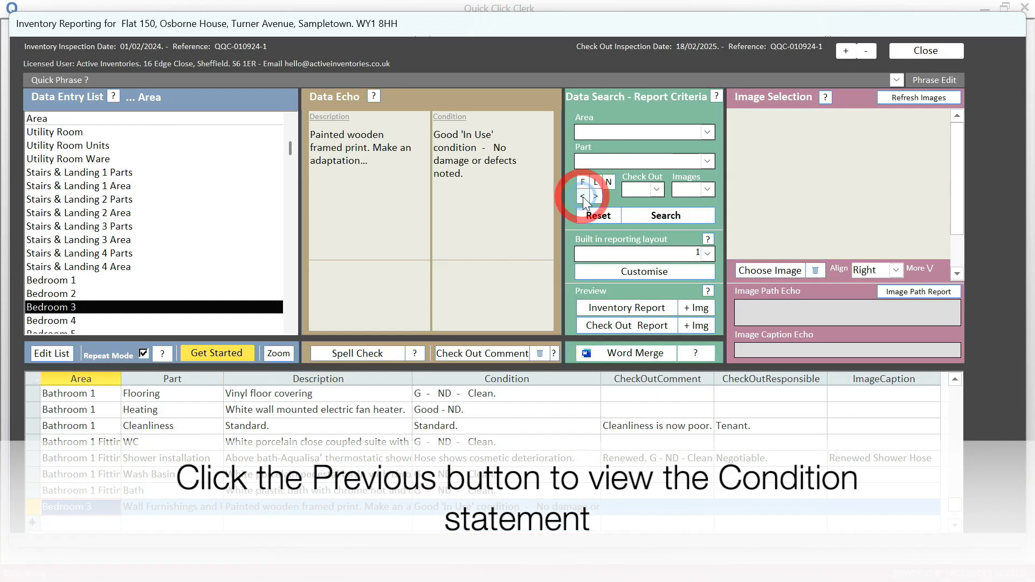
click(478, 202)
double_click(479, 203)
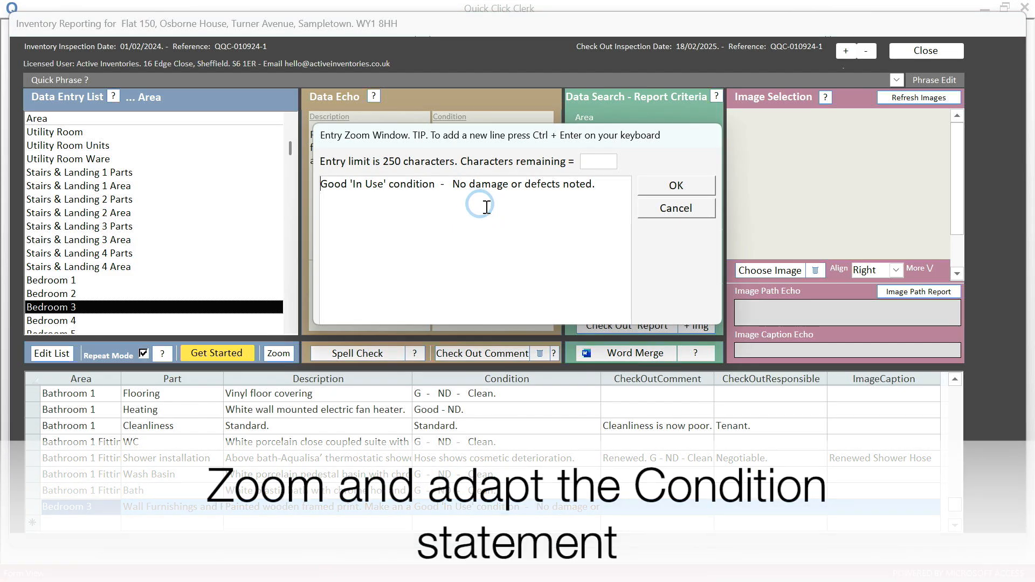
click(603, 187)
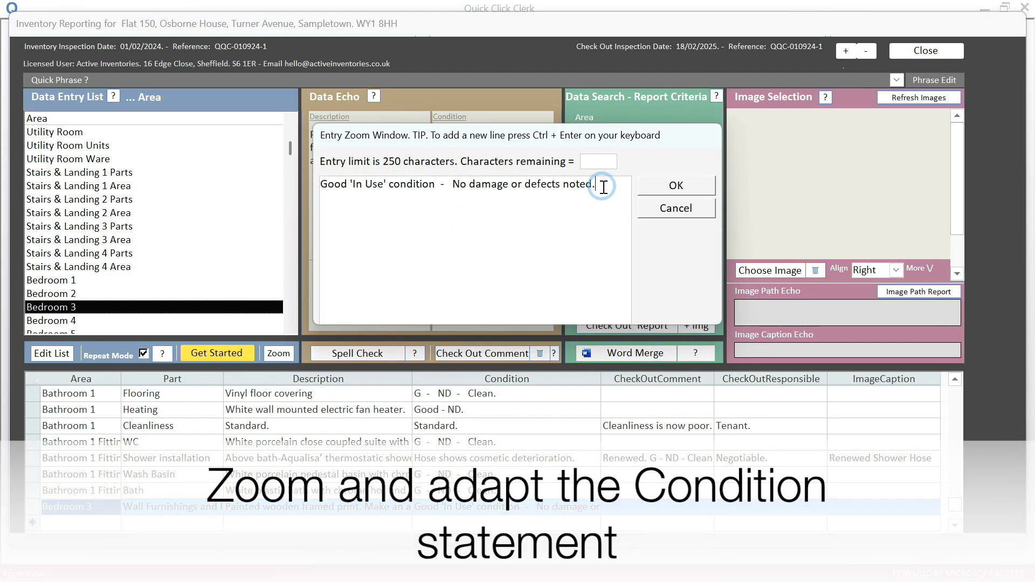
text(Make an adaptation)
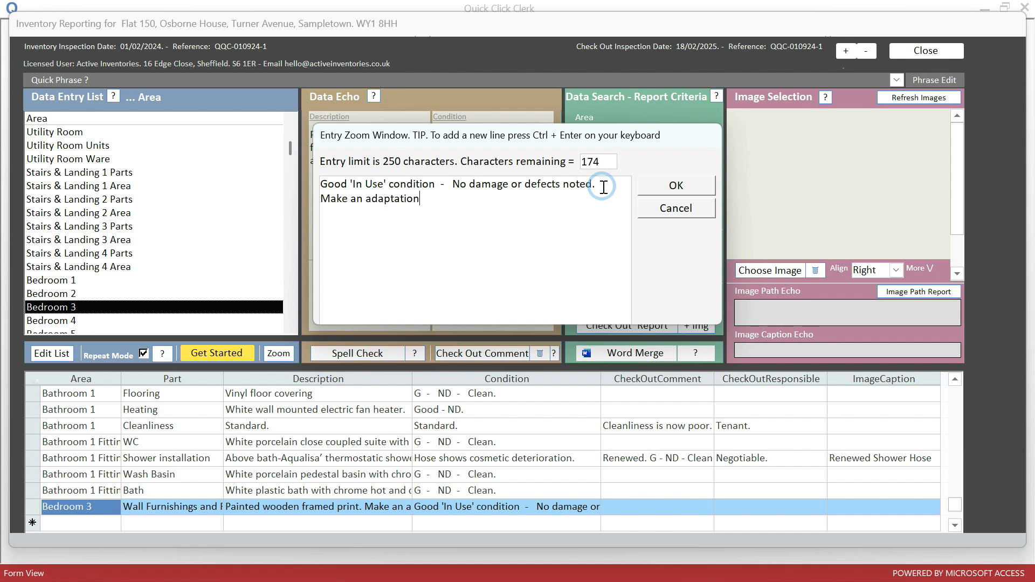
click(658, 185)
click(648, 191)
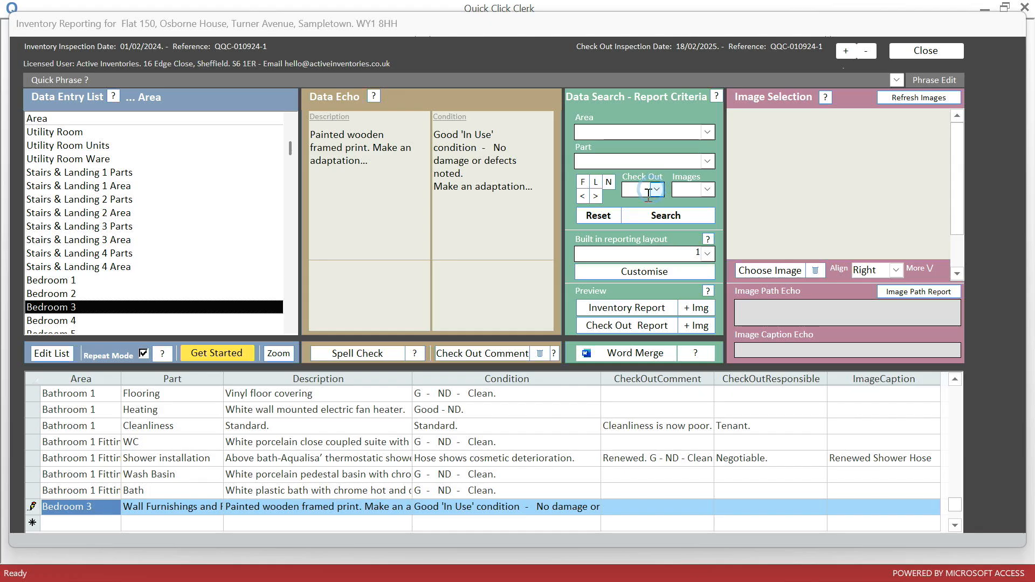
Add a repeated Bedroom 3 record for Paintwork with the description "Painted in white gloss. Make an adaptation..."
click(200, 523)
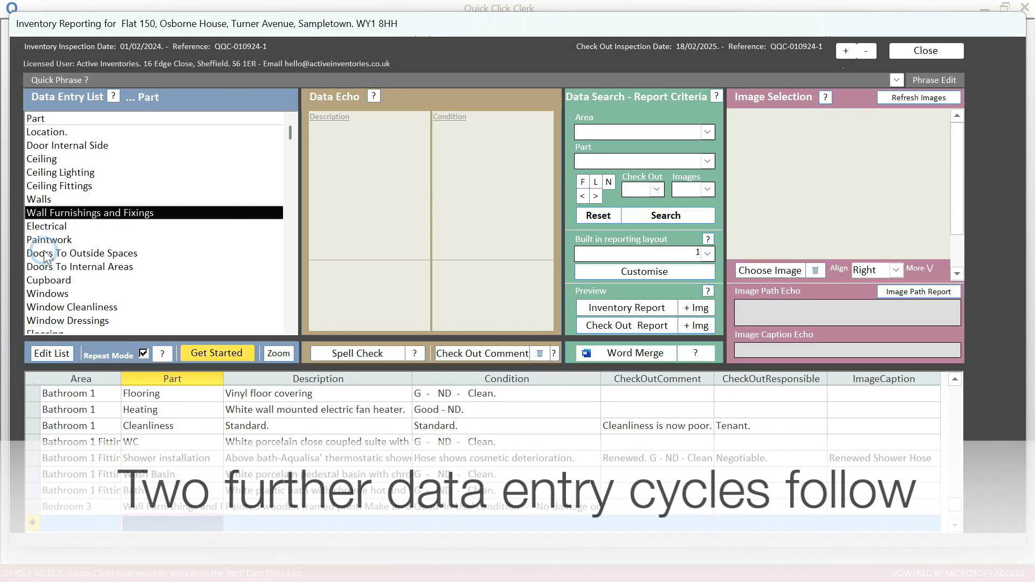
click(48, 240)
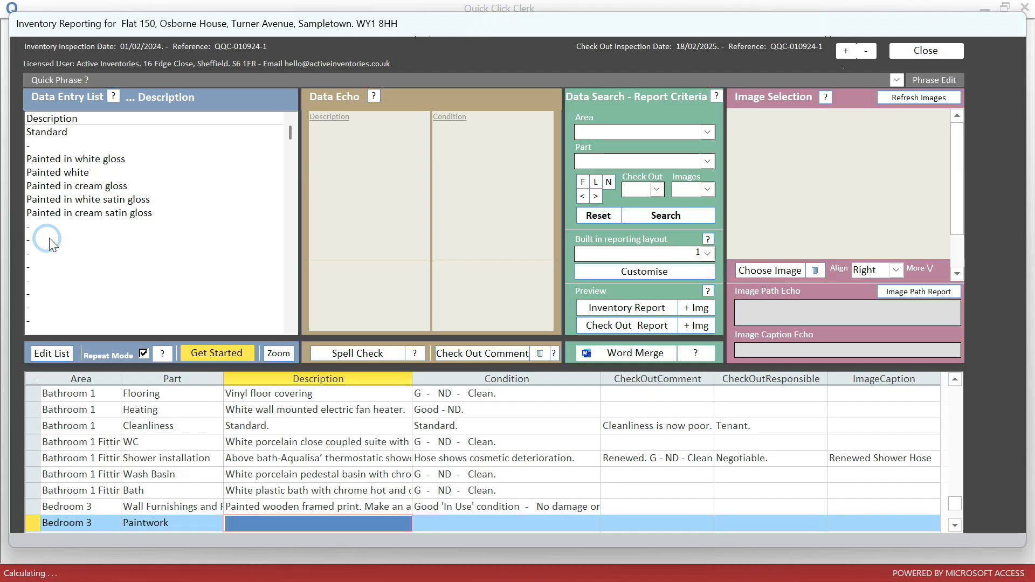
double_click(88, 159)
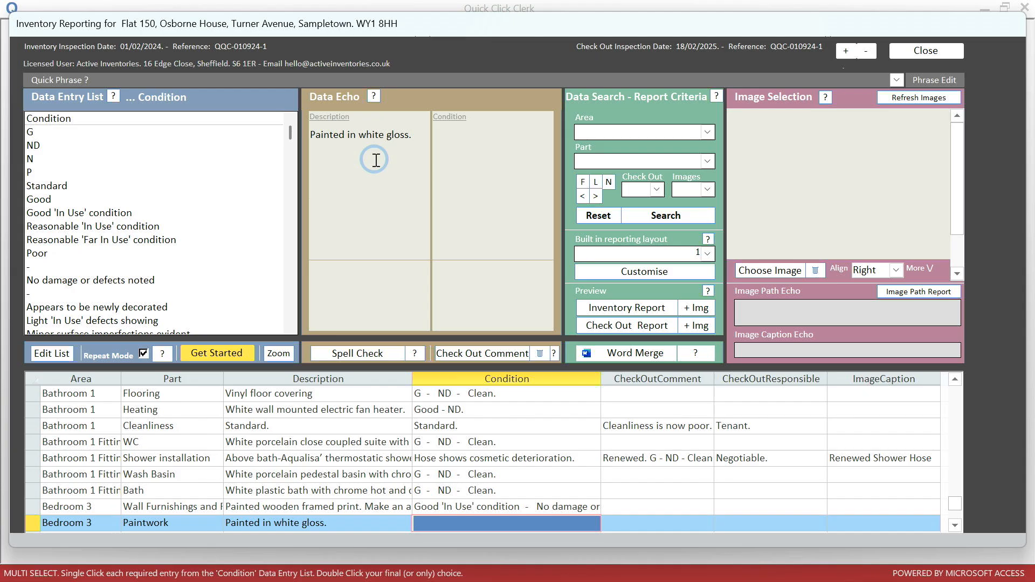
click(375, 161)
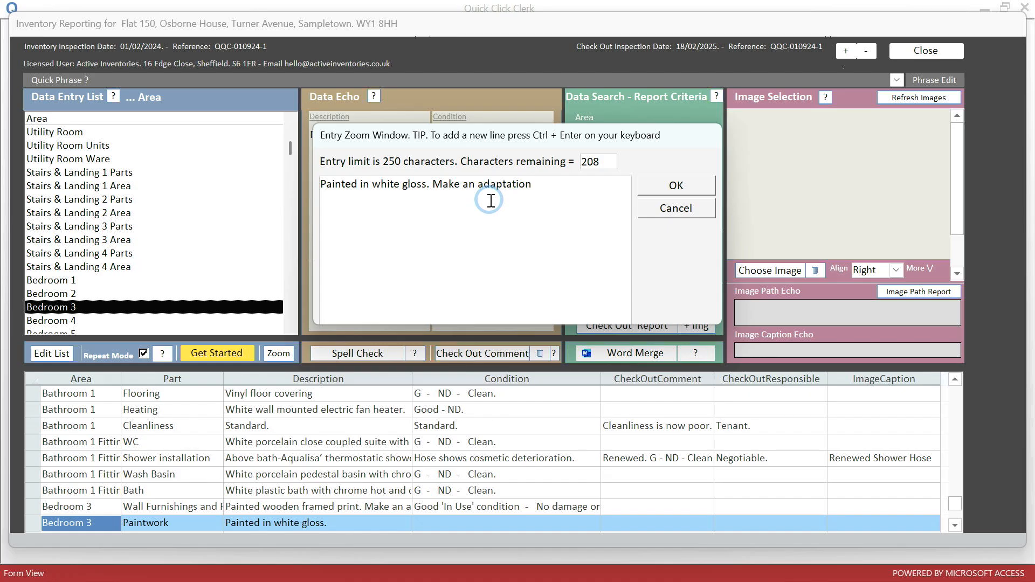
click(682, 185)
Set the Paintwork condition to Good 'In Use' condition and No damage or defects noted, with "Make an adaptation..." on a new line
click(511, 521)
click(154, 275)
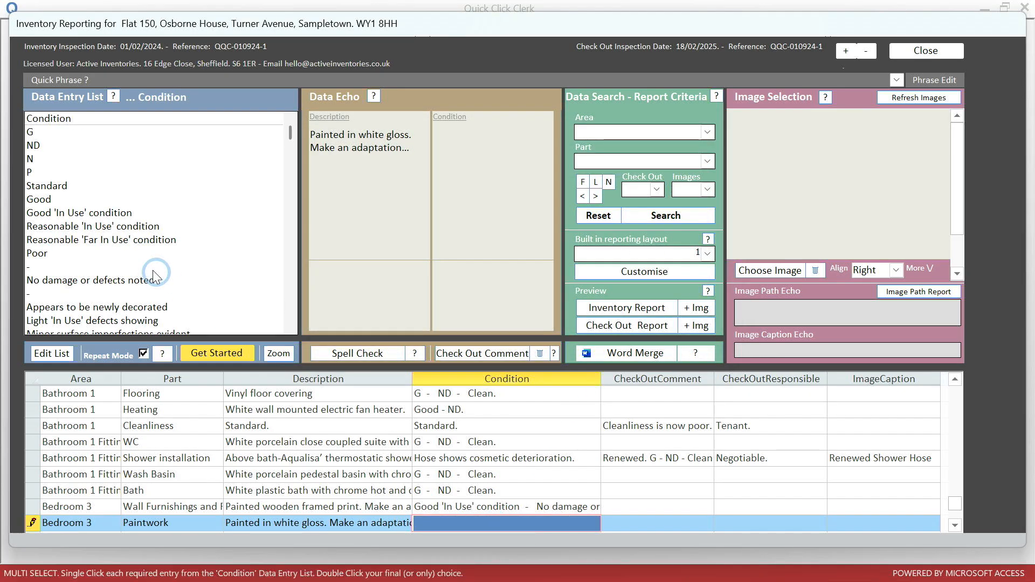
click(86, 213)
click(102, 282)
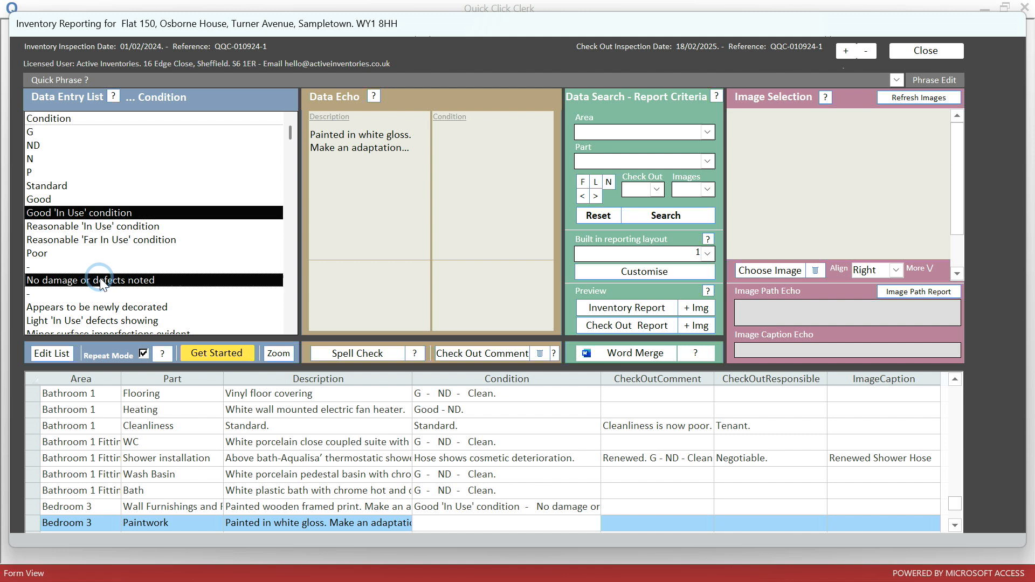
click(582, 197)
double_click(492, 195)
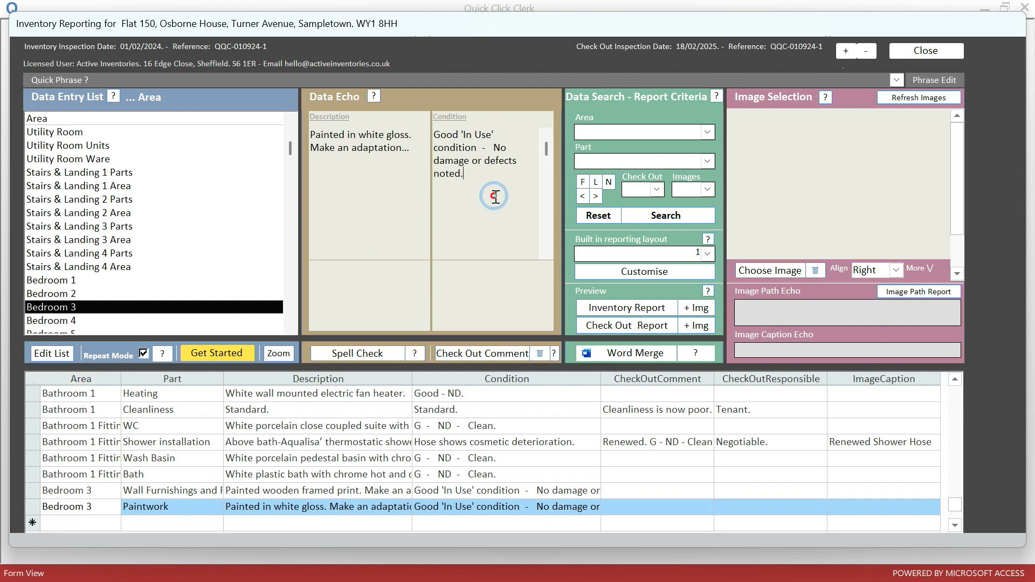
click(613, 189)
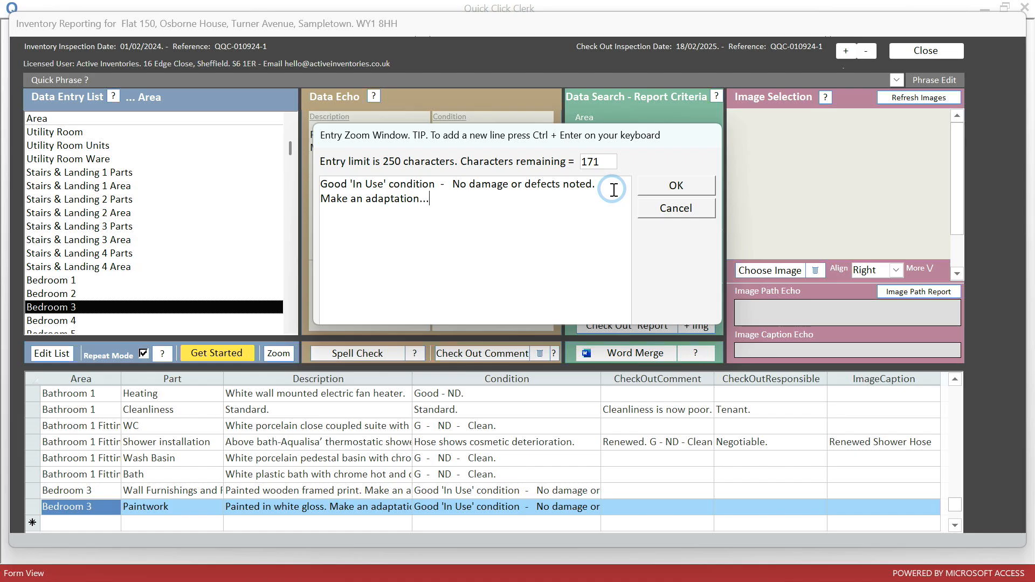
click(677, 185)
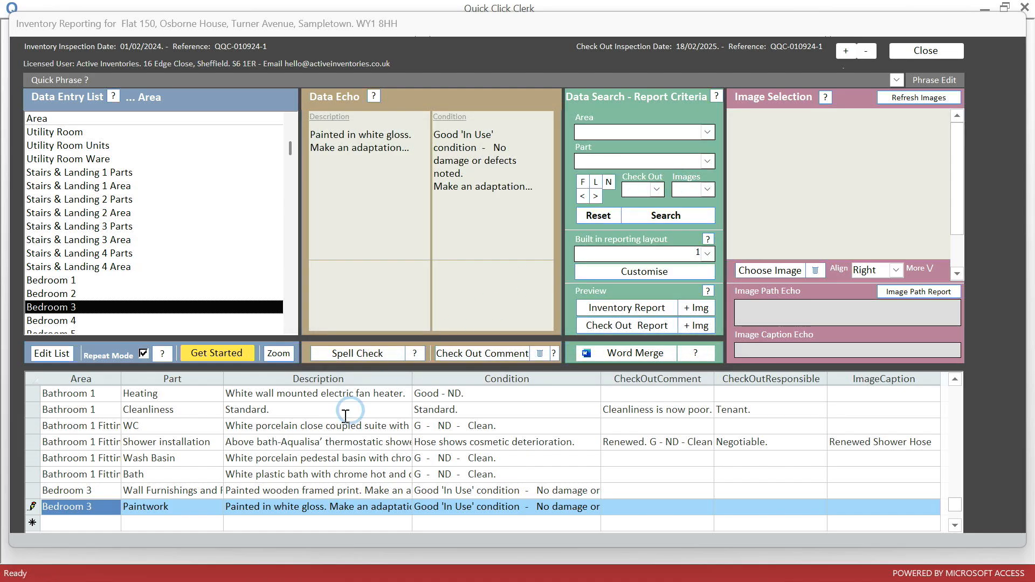
Add a repeated Bedroom 3 record for Windows with the description "White uPVC double glazed. Make an adaptation..."
click(175, 522)
click(59, 295)
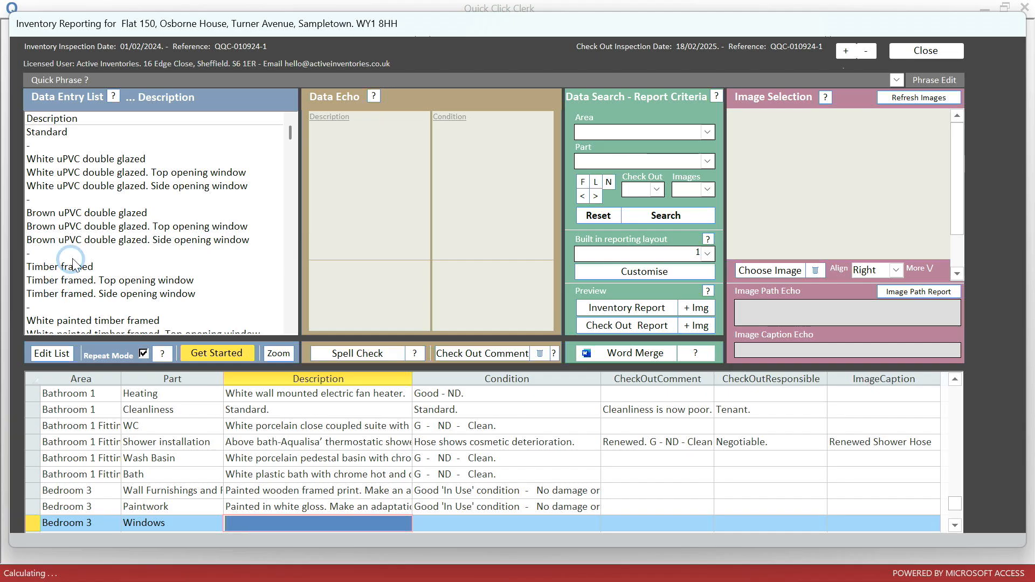
click(81, 160)
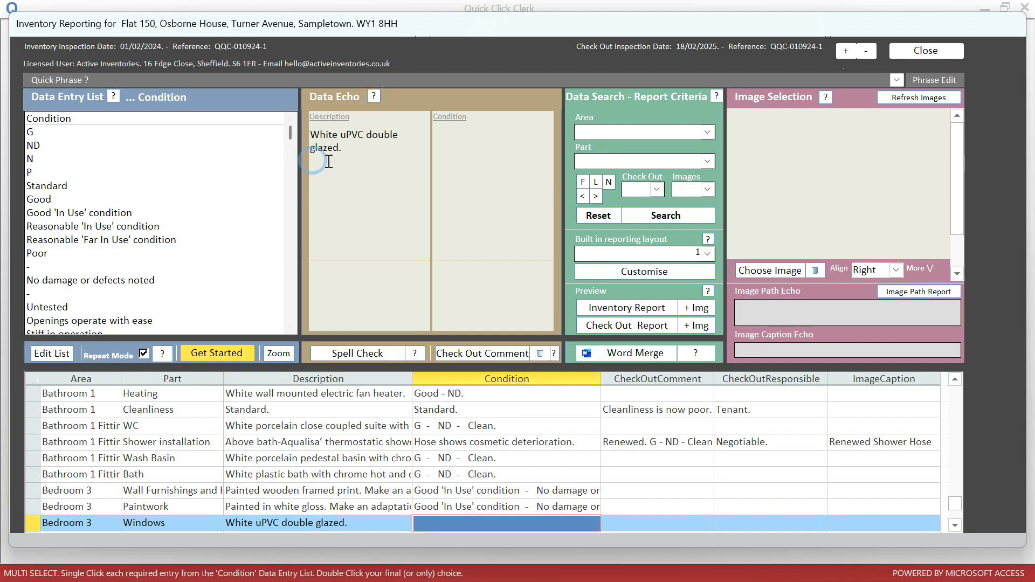
click(393, 169)
click(489, 193)
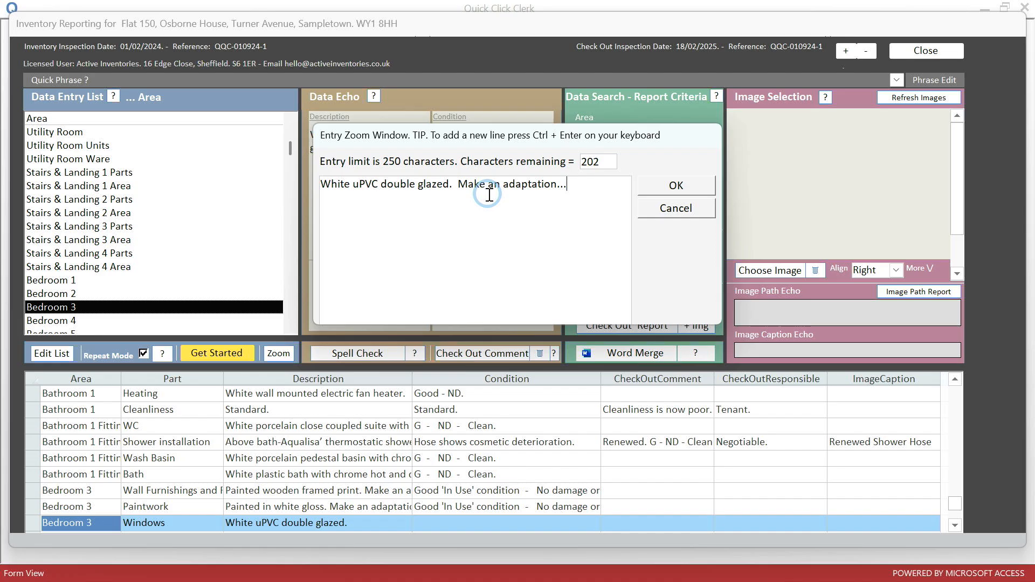
click(652, 182)
Set the Windows condition to Good 'In Use' condition and No damage or defects noted, with "Make an adaptation." on a new line
click(476, 521)
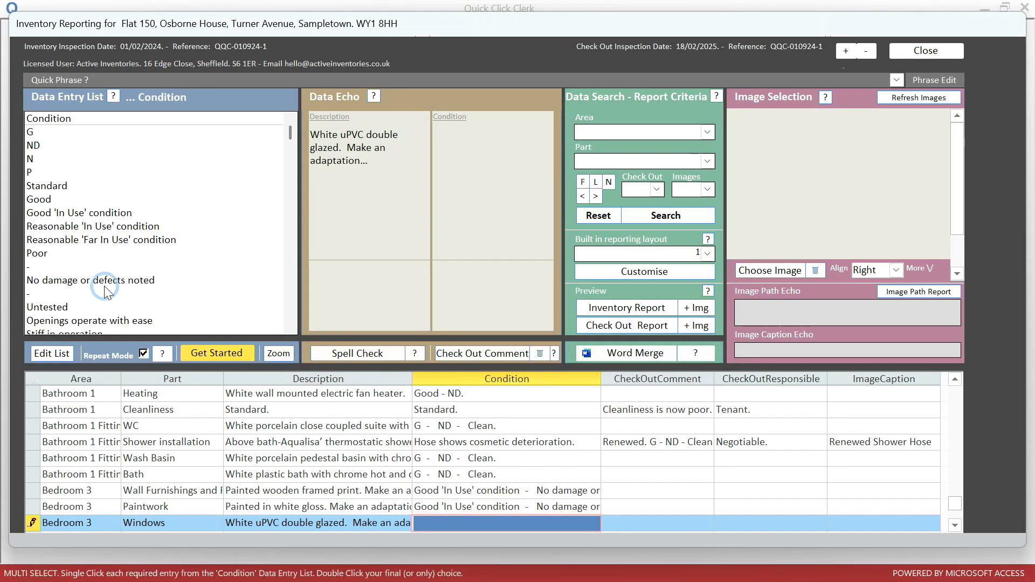
click(84, 213)
click(93, 281)
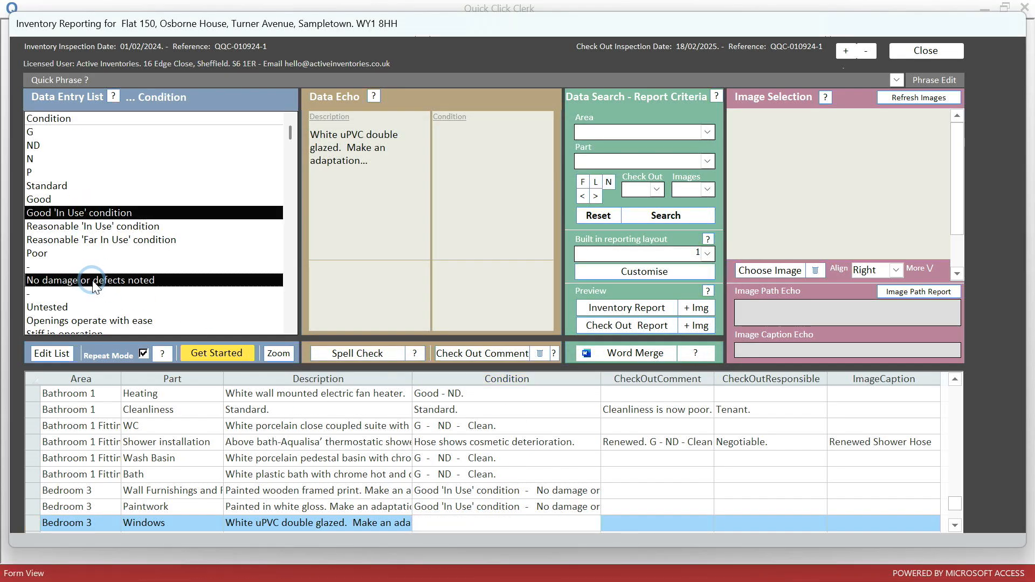
double_click(475, 211)
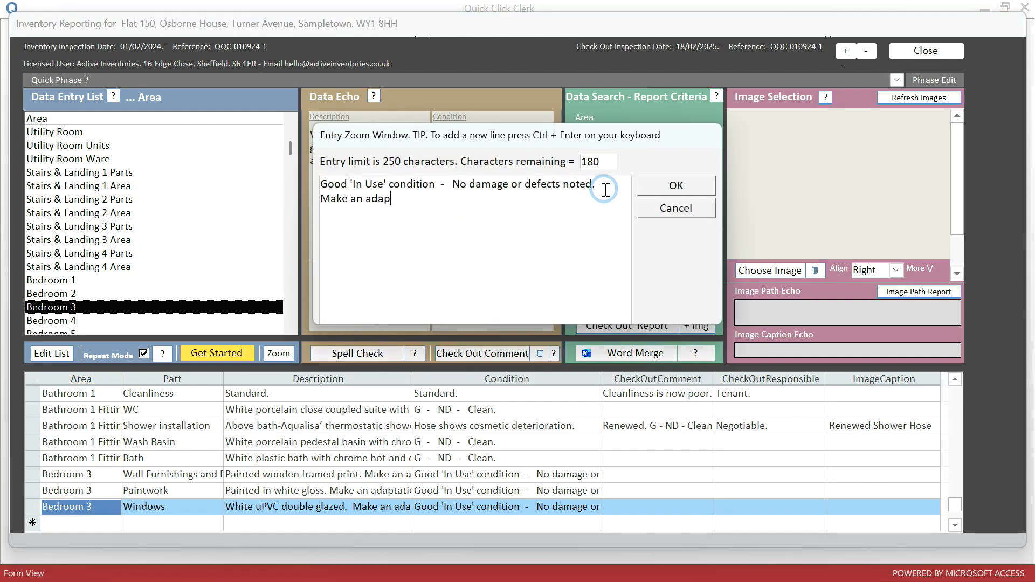
click(676, 185)
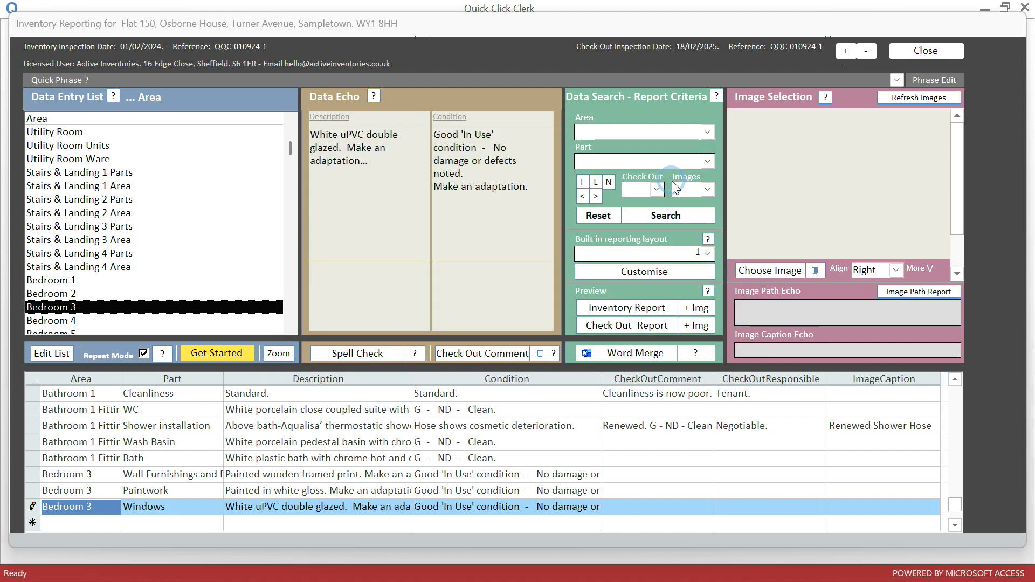
Search the inventory for the Bedroom 3 area and go through its records from first to last
click(706, 133)
click(664, 201)
click(656, 217)
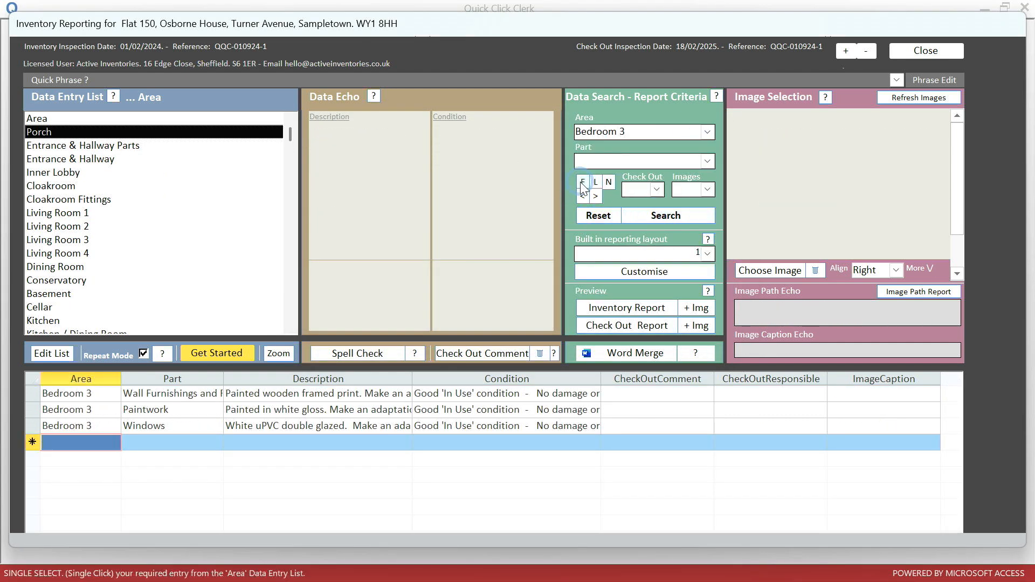
click(582, 183)
click(594, 196)
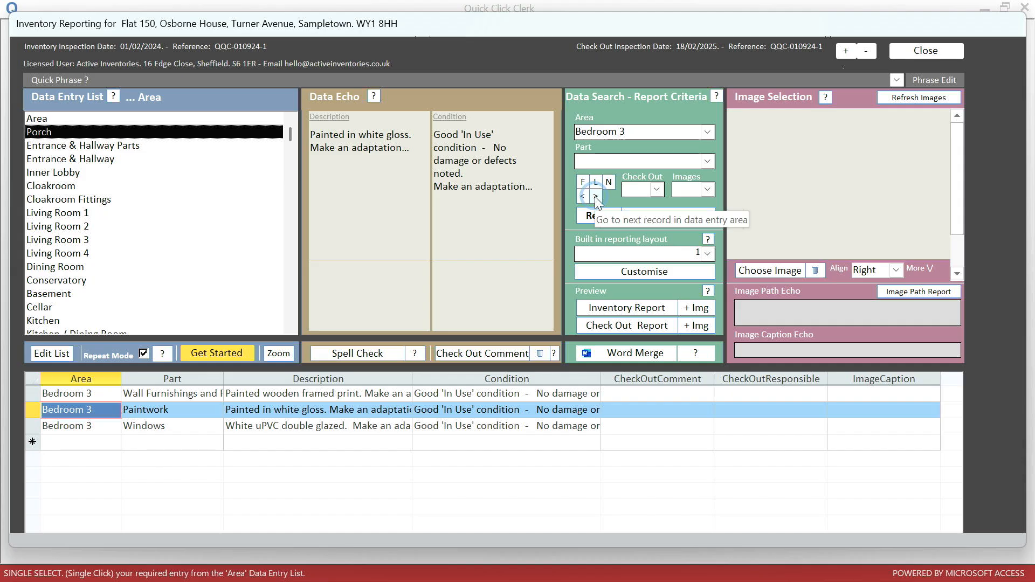
click(594, 196)
Delete the Bedroom 3 records for Wall Furnishings, Paintwork and Windows together
click(81, 435)
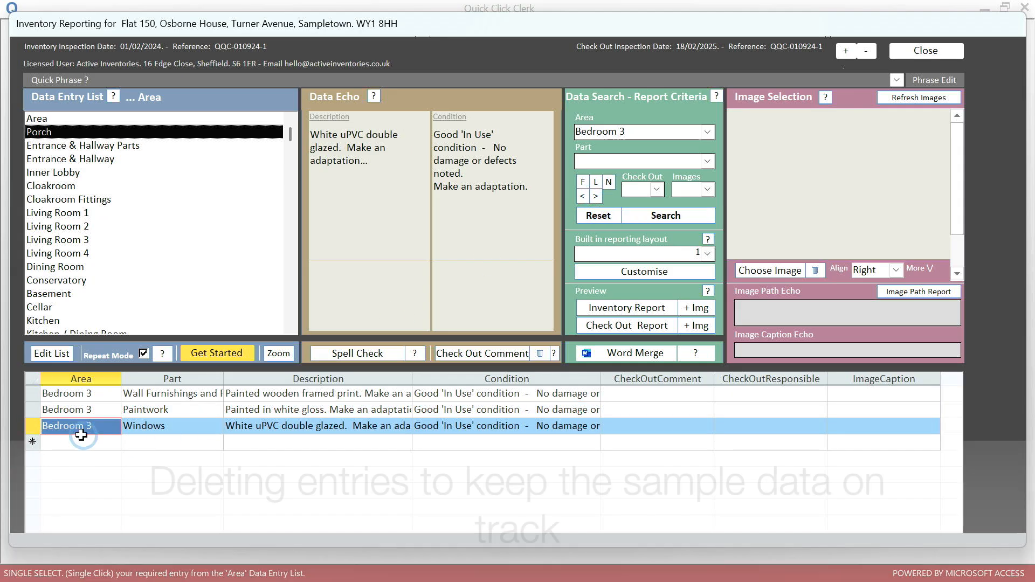
drag(33, 394, 33, 424)
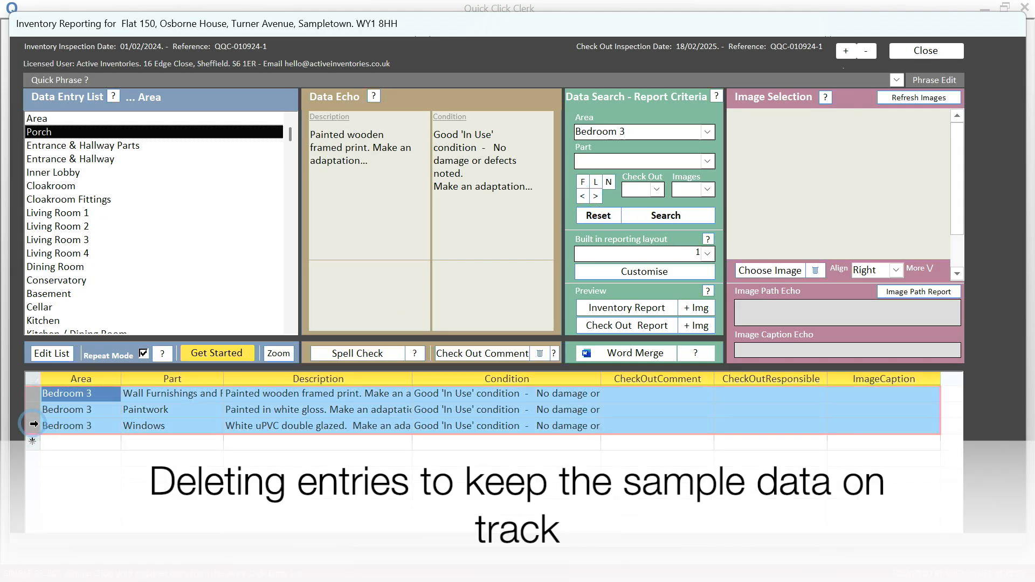
key(Delete)
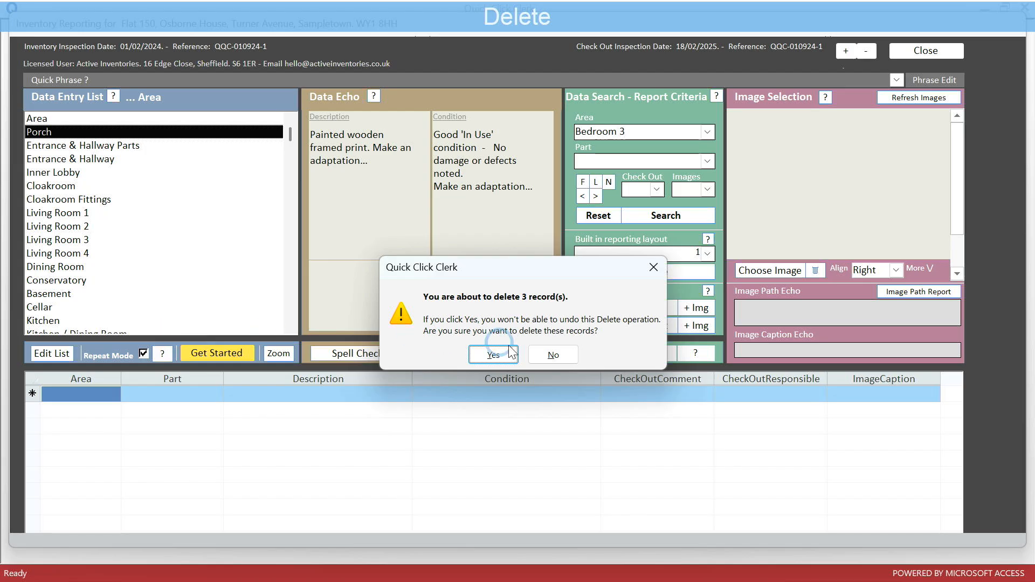
click(509, 348)
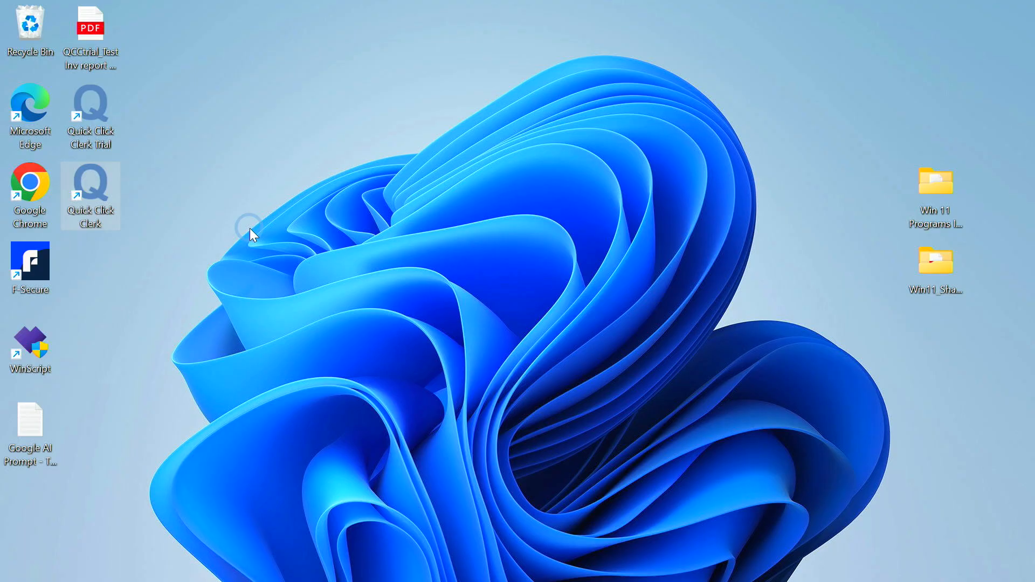
Open the QuickClickClerk Version 4-1-1 folder from the desktop shortcut and duplicate QCC_Start.accde within it
double_click(91, 183)
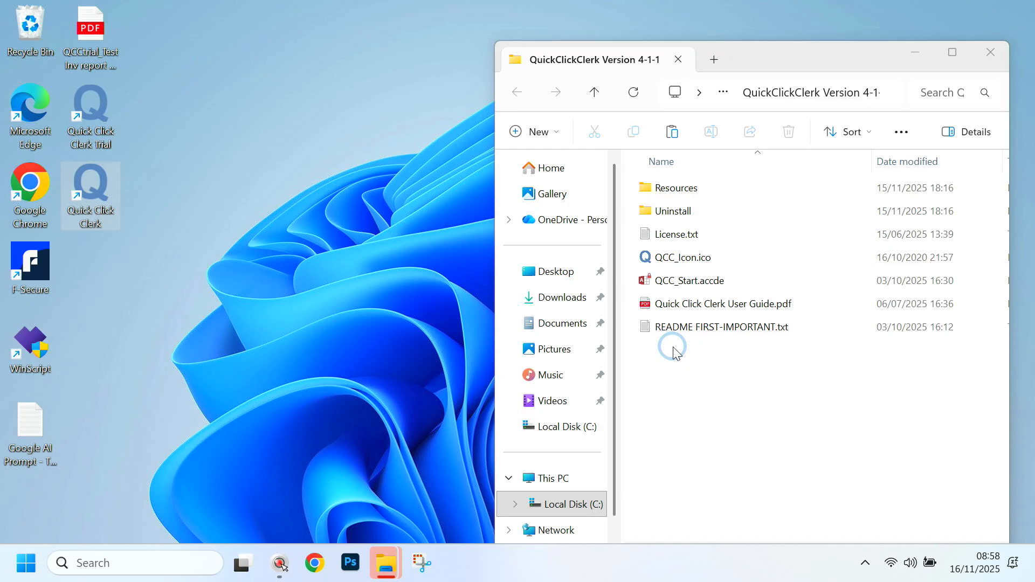
right_click(672, 279)
key(Escape)
right_click(712, 380)
click(750, 210)
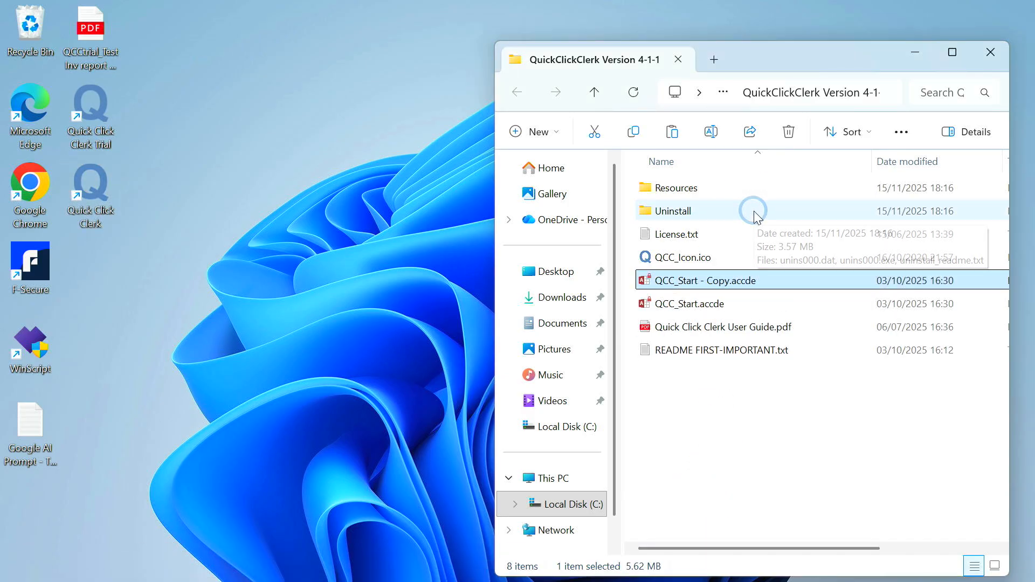
Try extending the copied file's name to "QCC_Start - Copy to Experiment with or for a new Inventory file.accde"
key(F2)
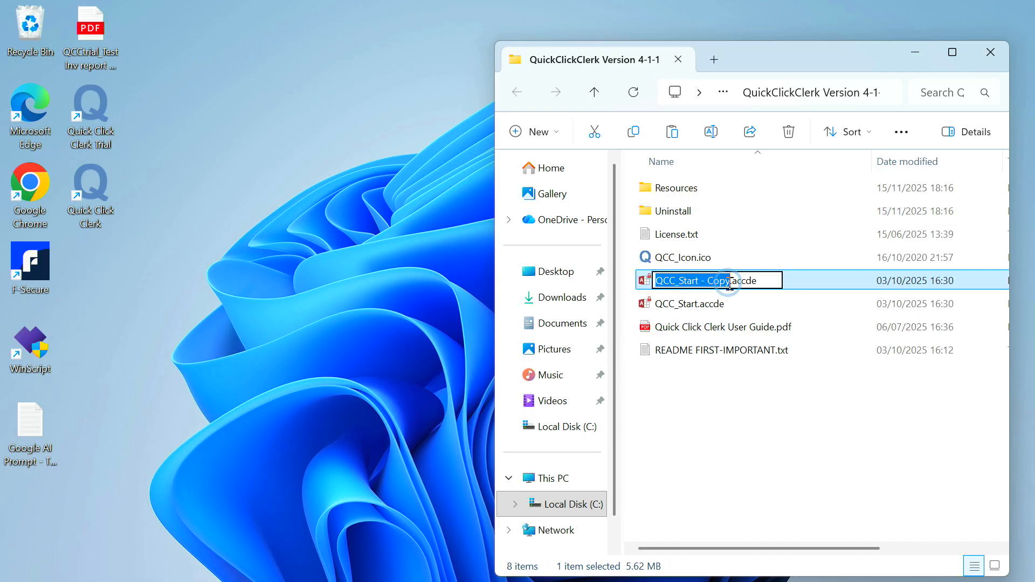
key(Right)
text(to Experiment with o)
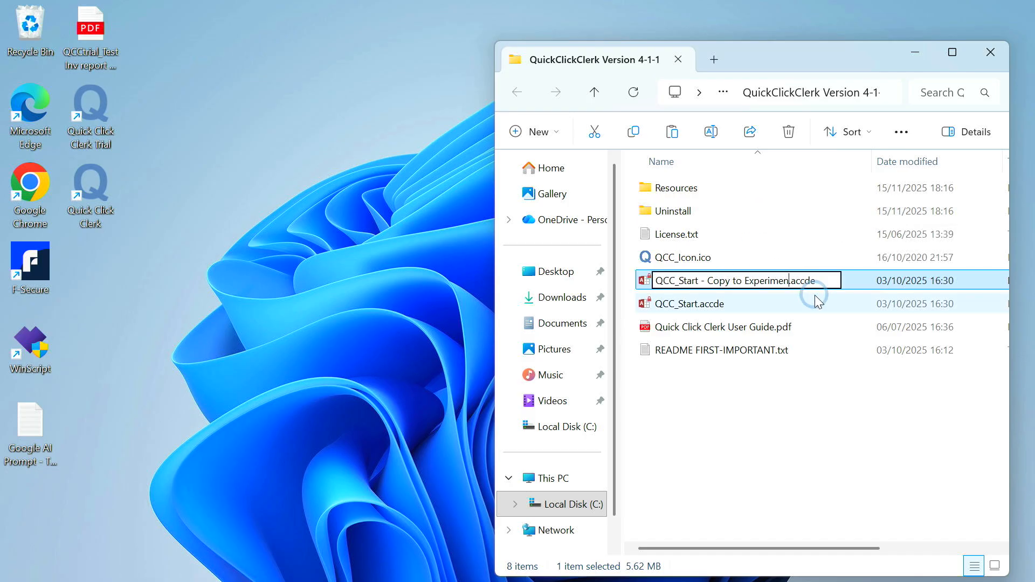
text(r for a new Inventory file)
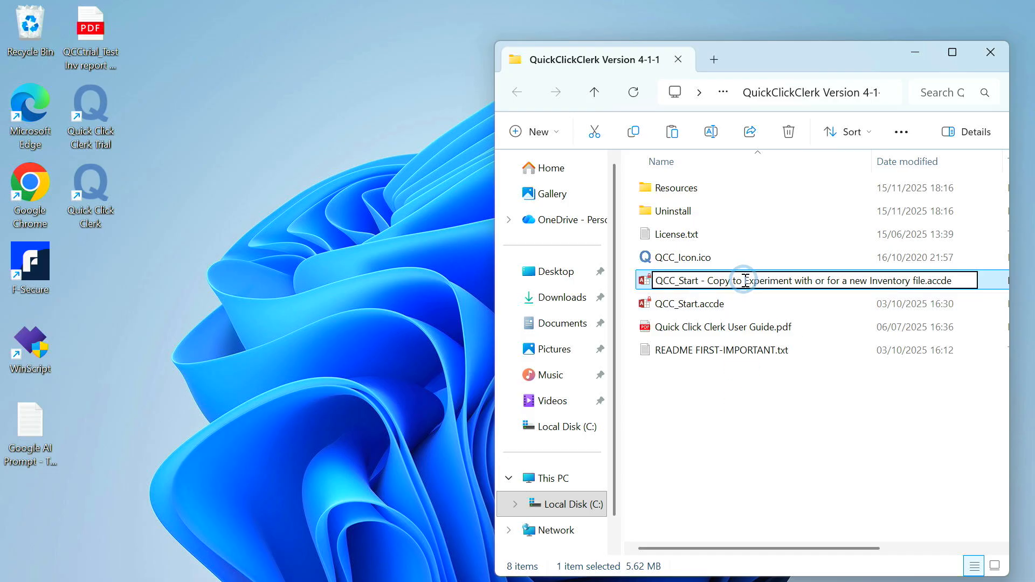
Remove the added words from the copied file's name so it reads "QCC_Start - Copy.accde"
key(Delete)
key(Delete)
key(Delete)
key(Delete)
key(Delete)
key(Delete)
key(Delete)
key(Delete)
key(Delete)
key(Delete)
key(Delete)
key(Delete)
key(Delete)
key(Delete)
key(Delete)
key(Delete)
key(Delete)
key(Delete)
key(Delete)
key(Delete)
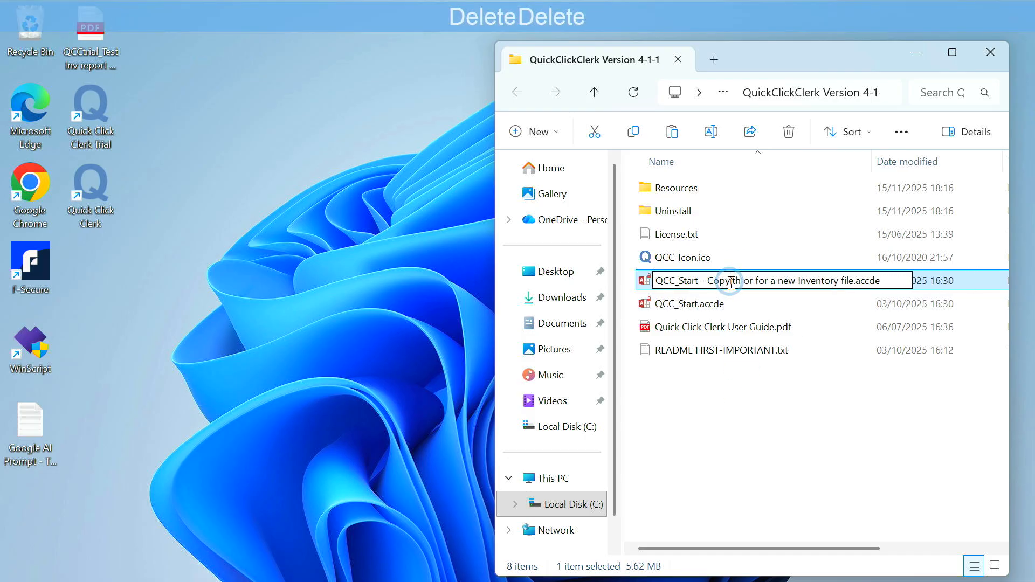
click(666, 374)
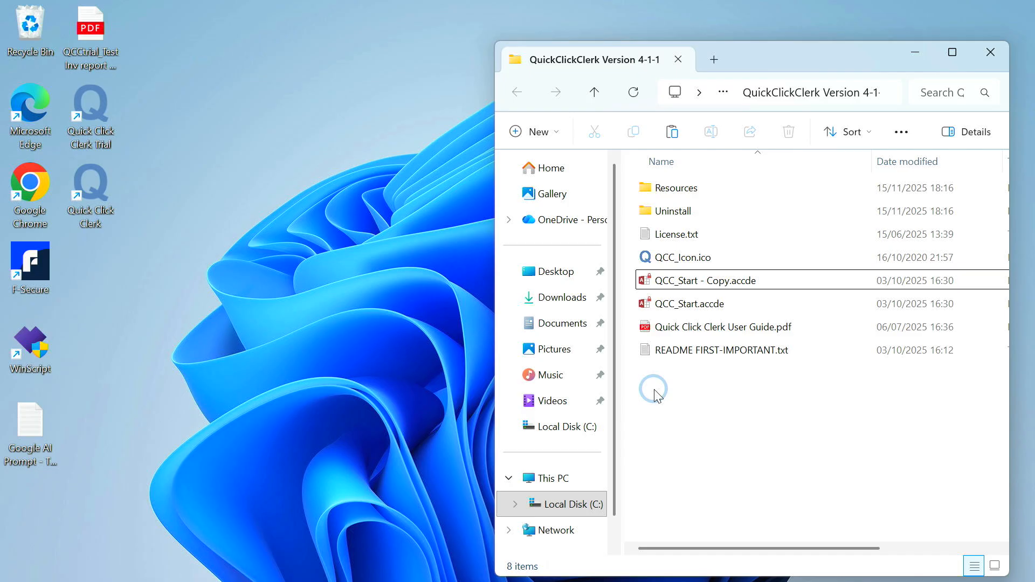
Duplicate QCC_Start - Copy.accde in the same folder
right_click(652, 280)
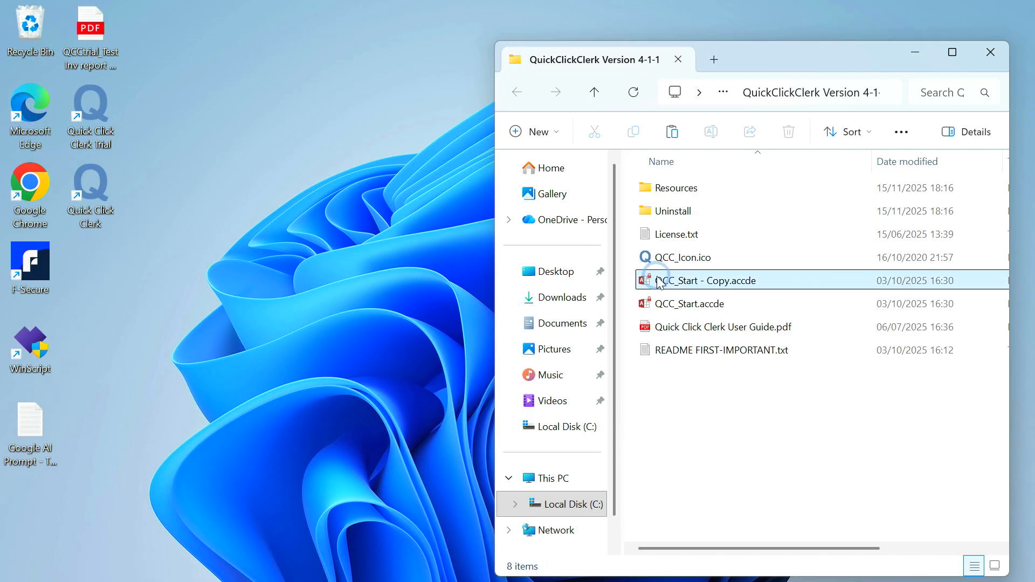
click(707, 484)
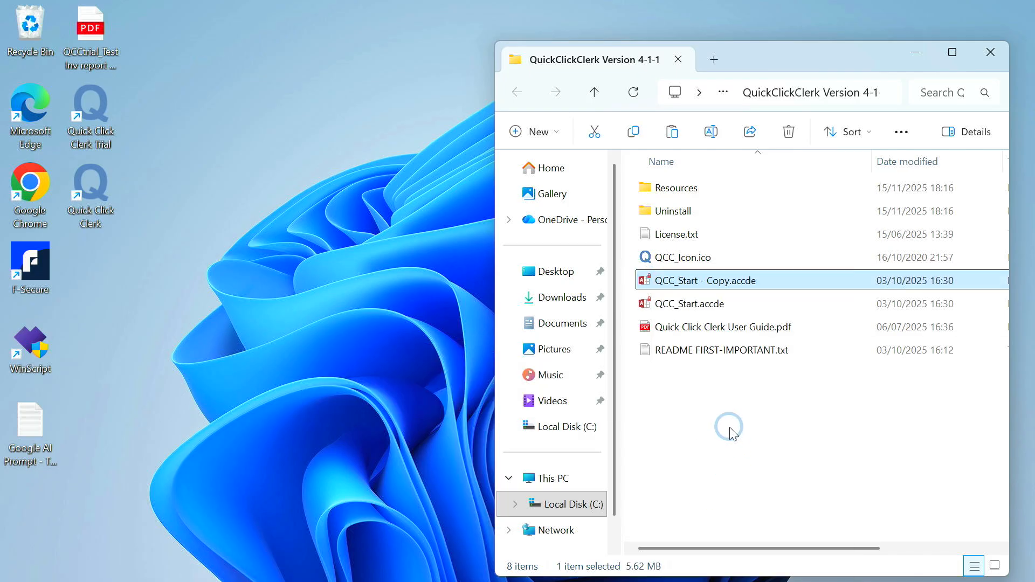
right_click(730, 426)
click(789, 260)
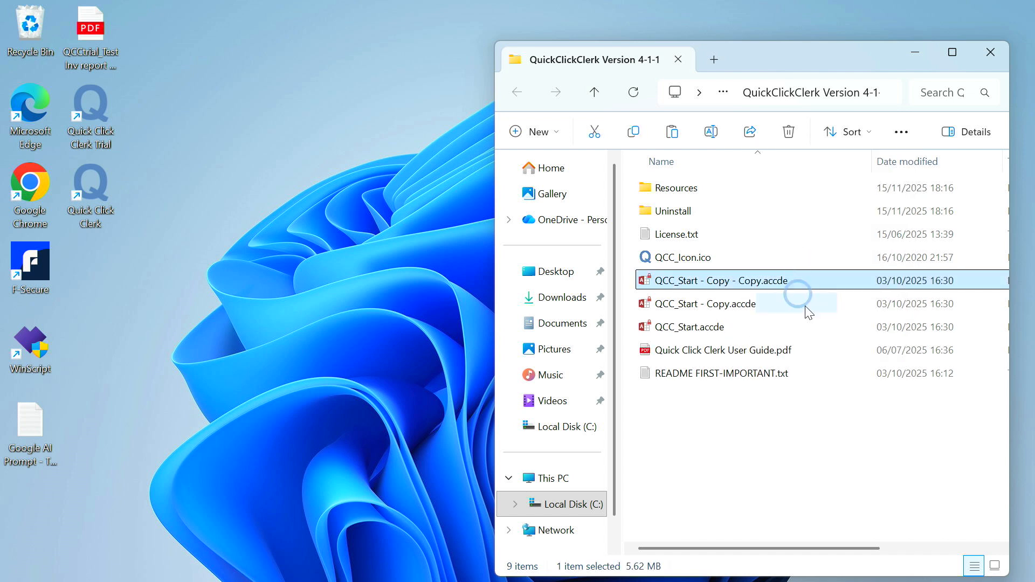
Rename the second copy as "QCC_Start - Create unlimited inventory report files.accde"
click(712, 280)
click(712, 281)
text(Create unli)
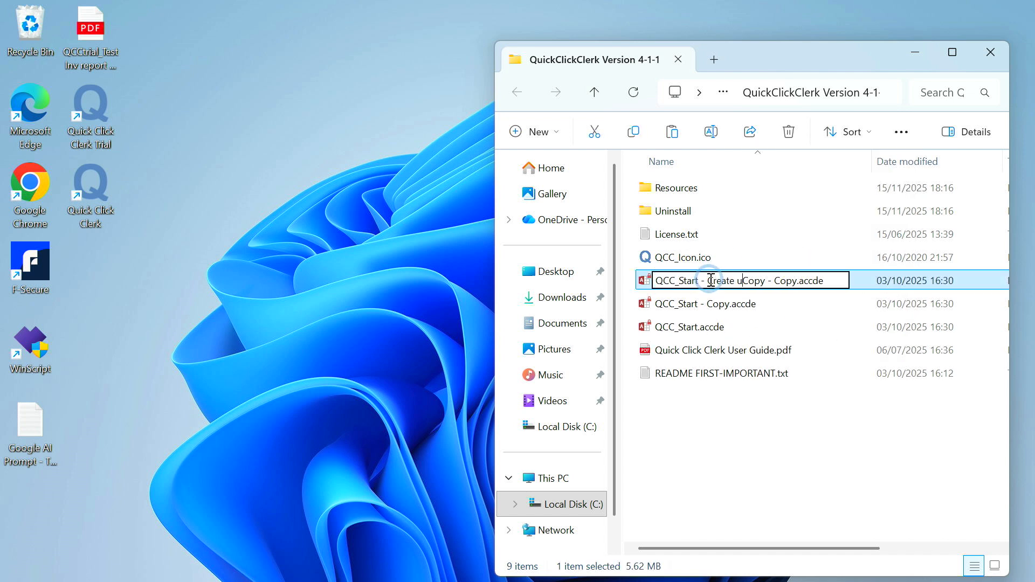
text(mited inventory rep)
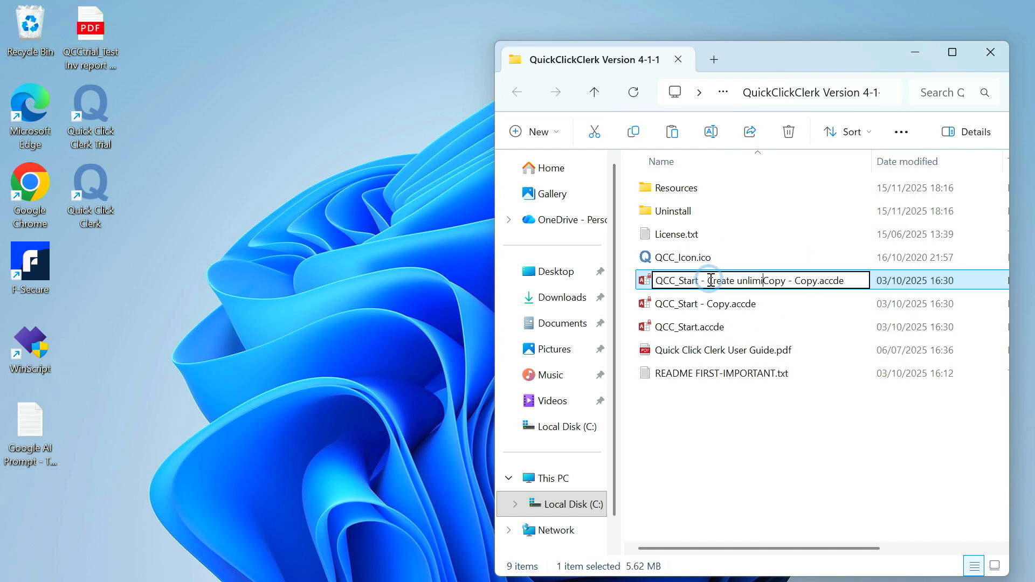
text(ort files)
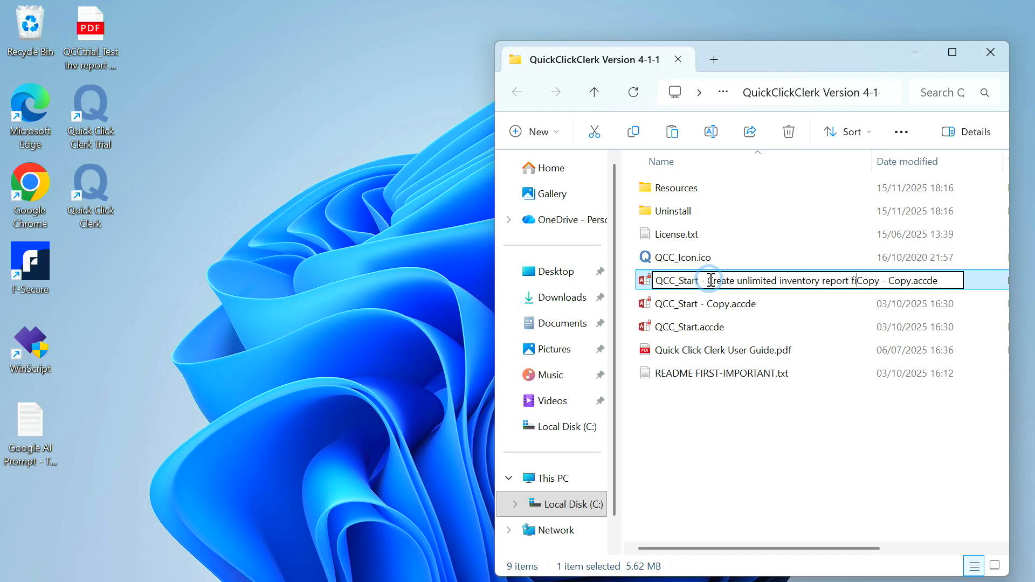
key(Delete)
key(Delete)
key(Delete)
key(Delete)
key(Delete)
key(Delete)
key(Delete)
key(Delete)
key(Delete)
key(Delete)
key(Delete)
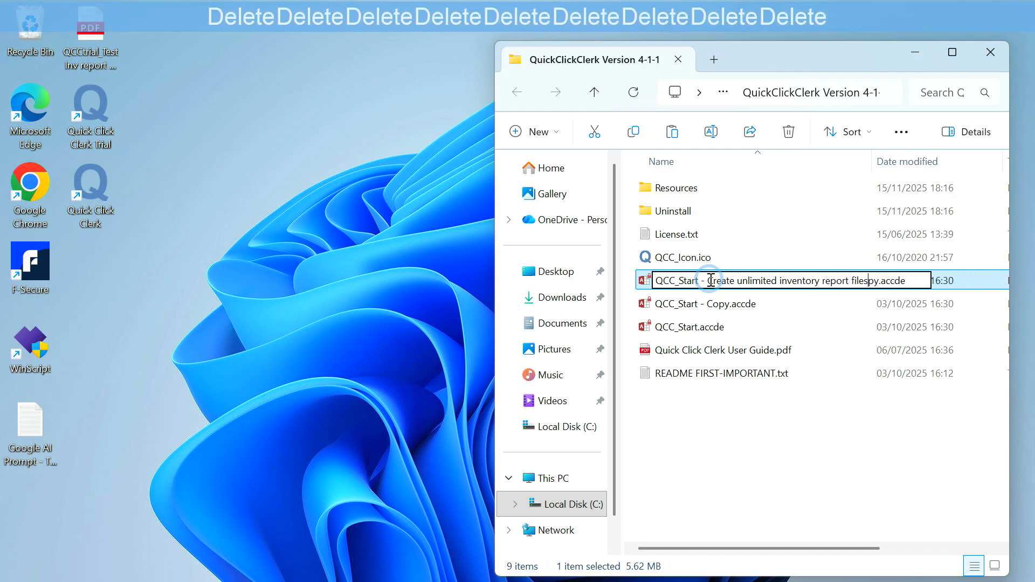
click(683, 445)
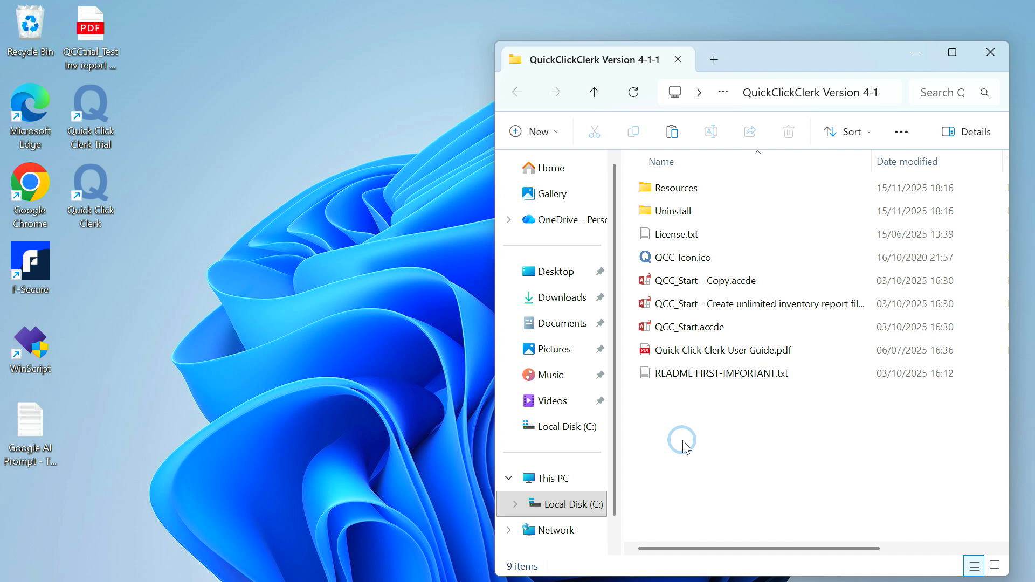
View the Start file sample data images folder inside Resources and 00_QCC Start File Images, and return to its parent folder
click(651, 190)
click(650, 189)
double_click(651, 190)
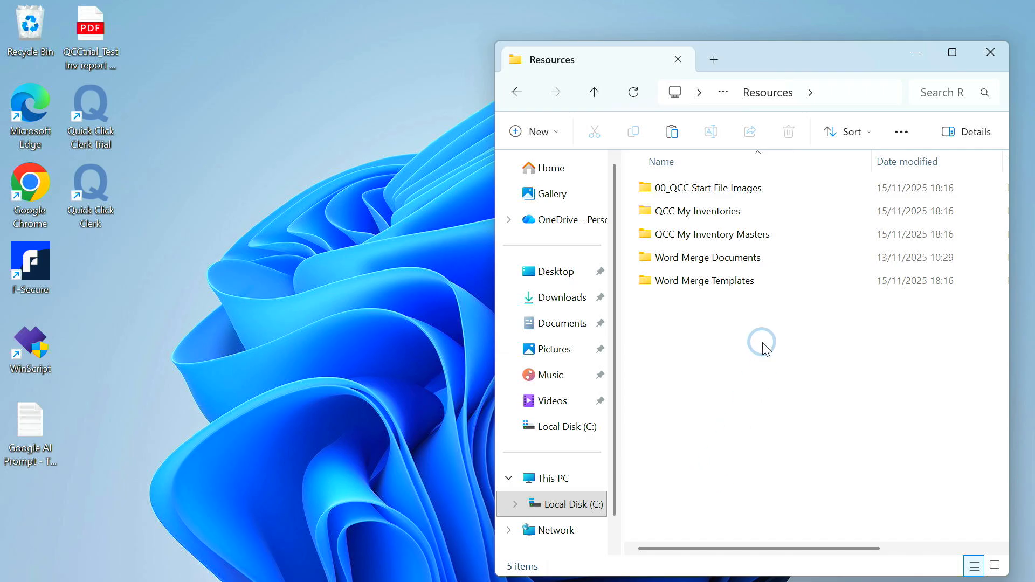
double_click(651, 194)
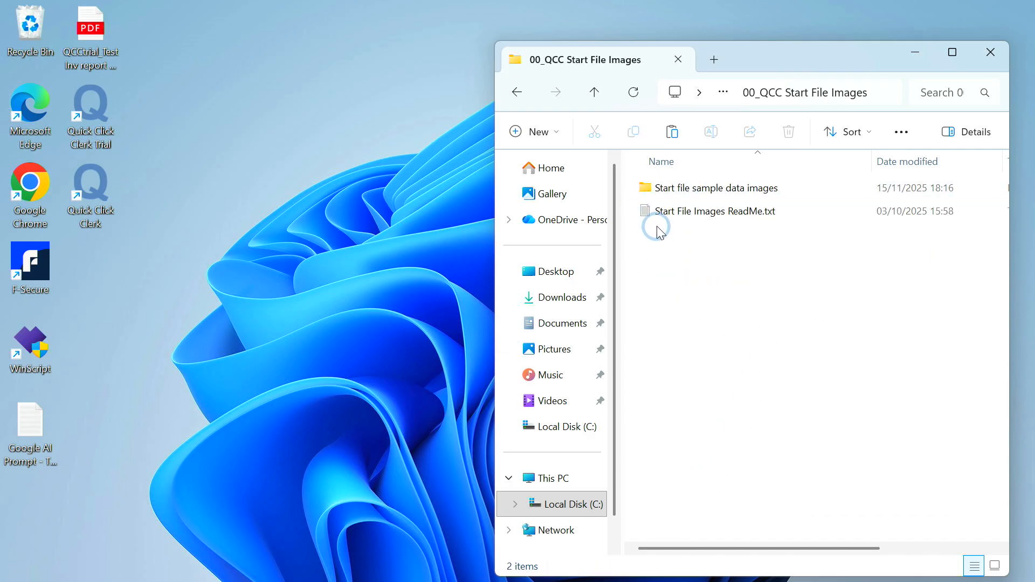
mouse_move(649, 216)
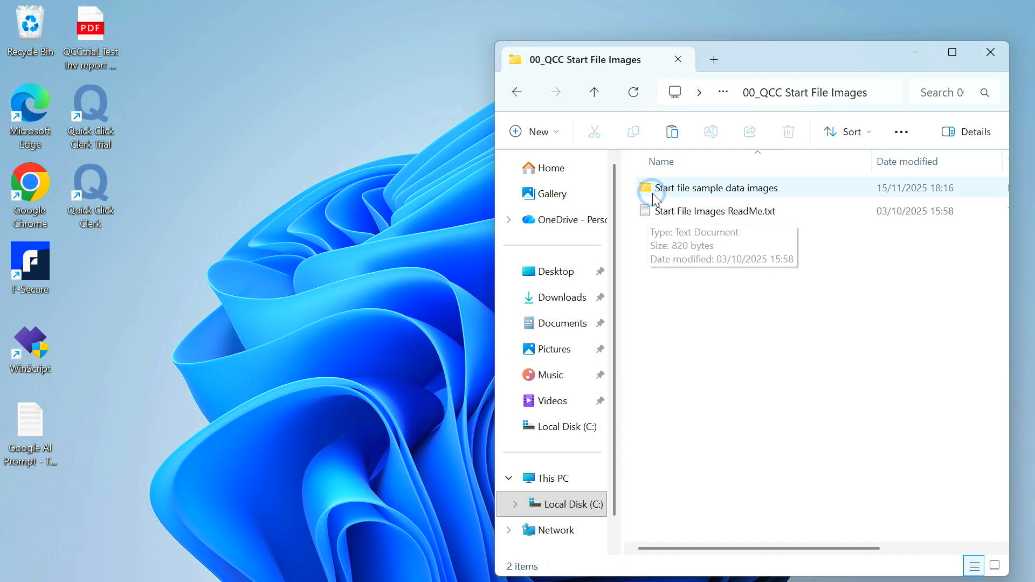
double_click(650, 189)
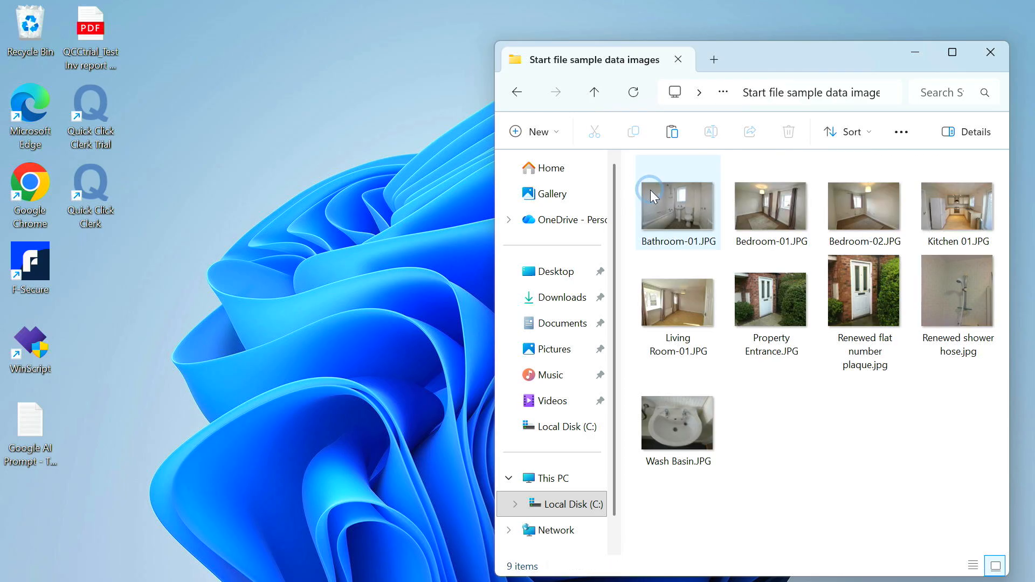
click(594, 92)
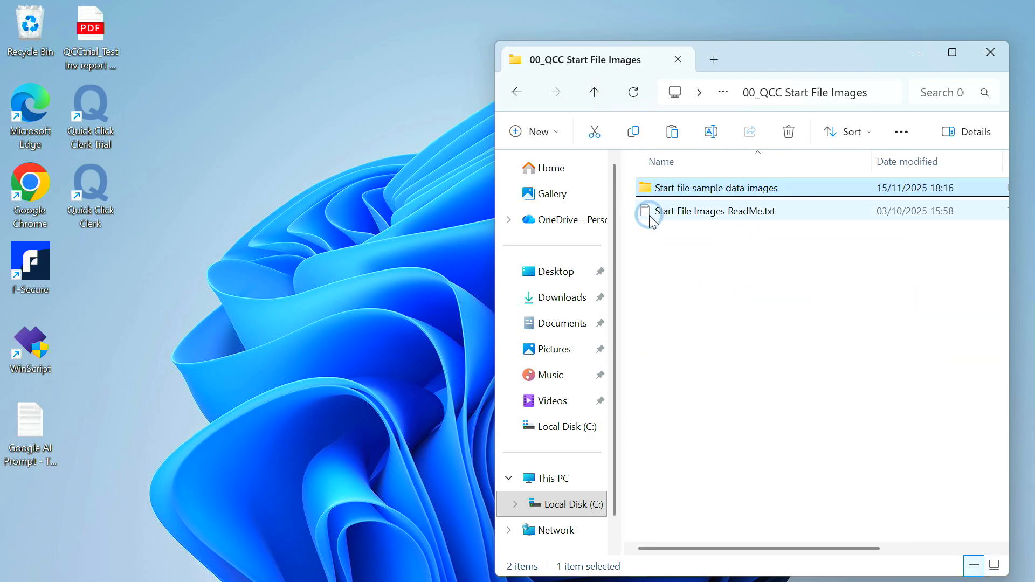
View Start File Images ReadMe.txt, close it and return to the Resources folder
double_click(651, 216)
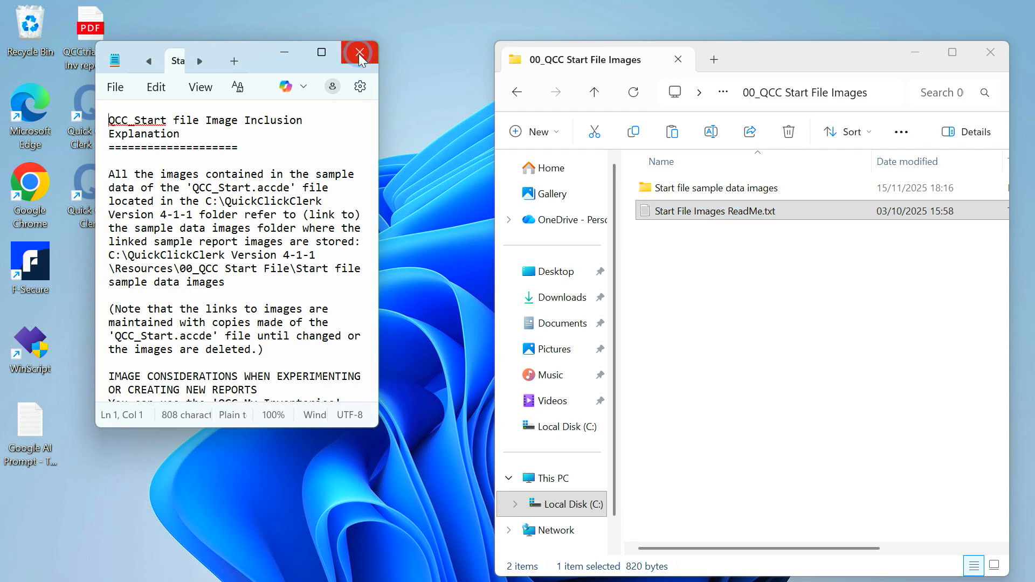
click(358, 53)
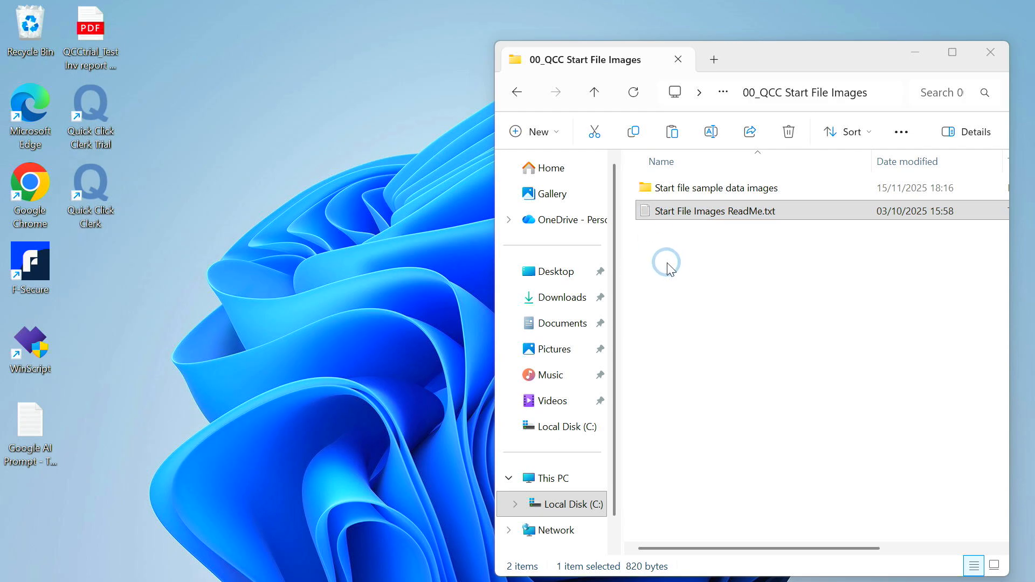
click(594, 95)
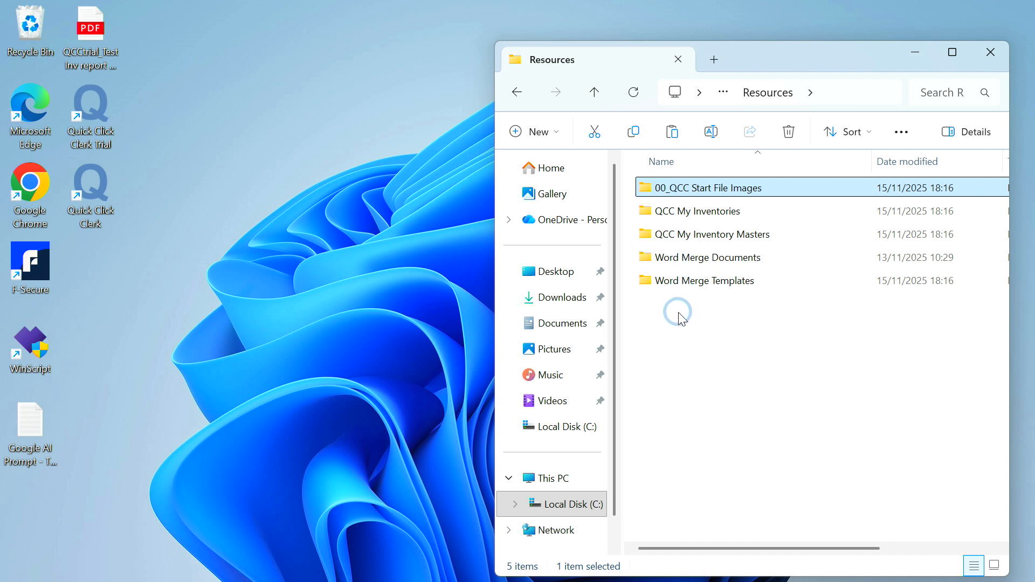
Examine the property address folder and Notes and suggested usage.txt in QCC My Inventories, and return to Resources
click(649, 212)
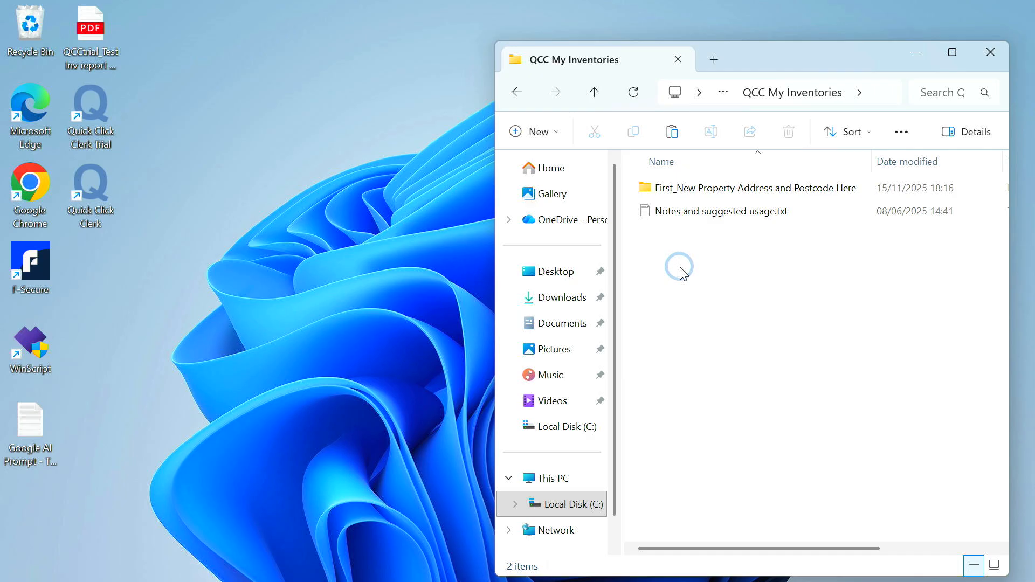
double_click(655, 188)
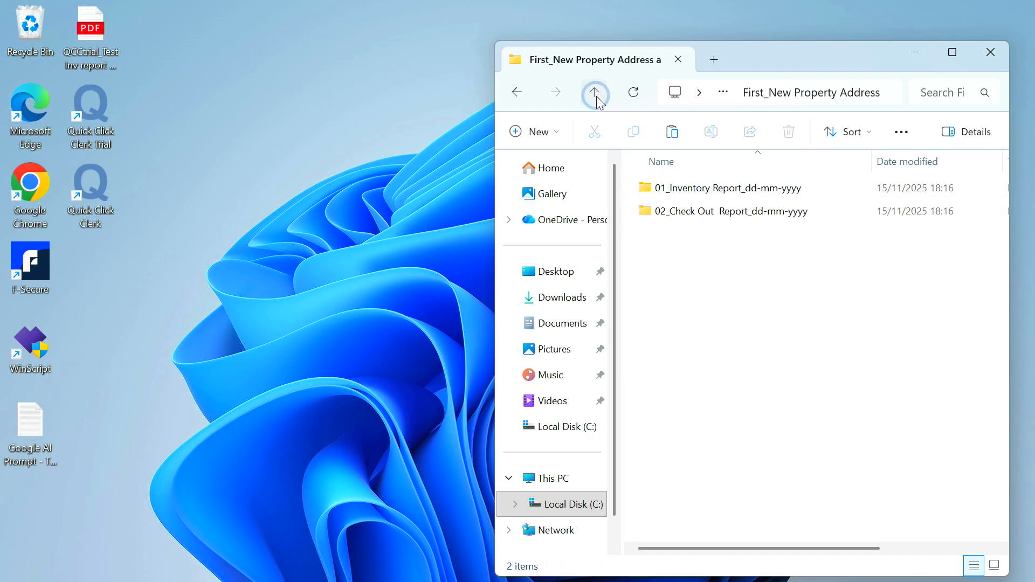
click(596, 93)
double_click(652, 211)
click(381, 52)
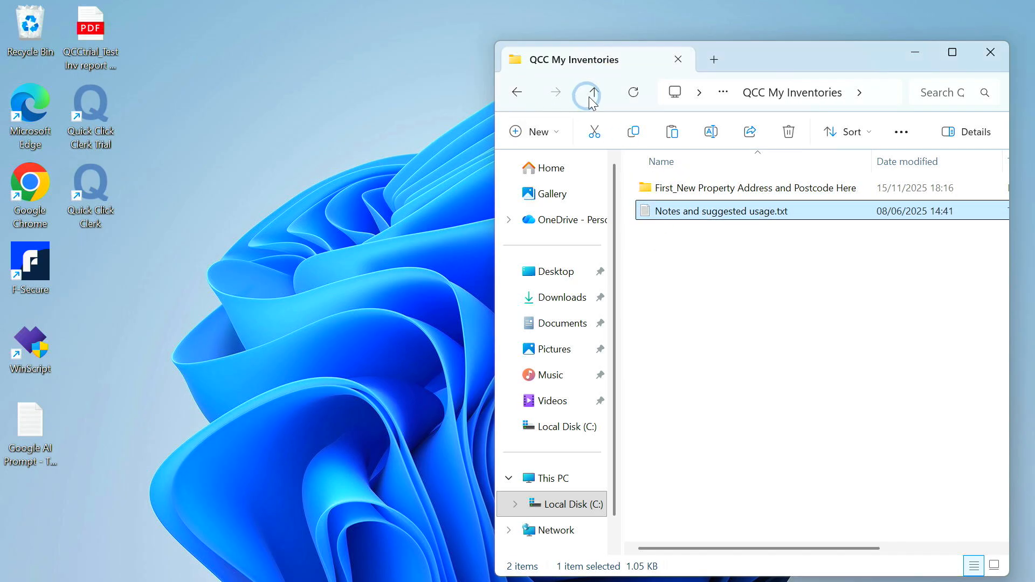
click(593, 98)
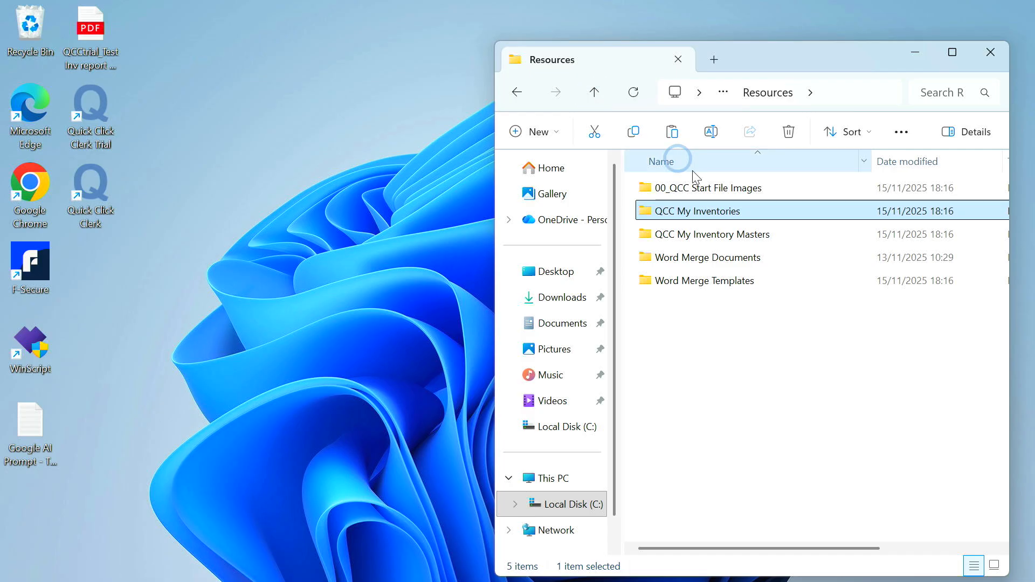
View the two text files listed in the QCC My Inventory Masters folder and return to Resources
double_click(653, 234)
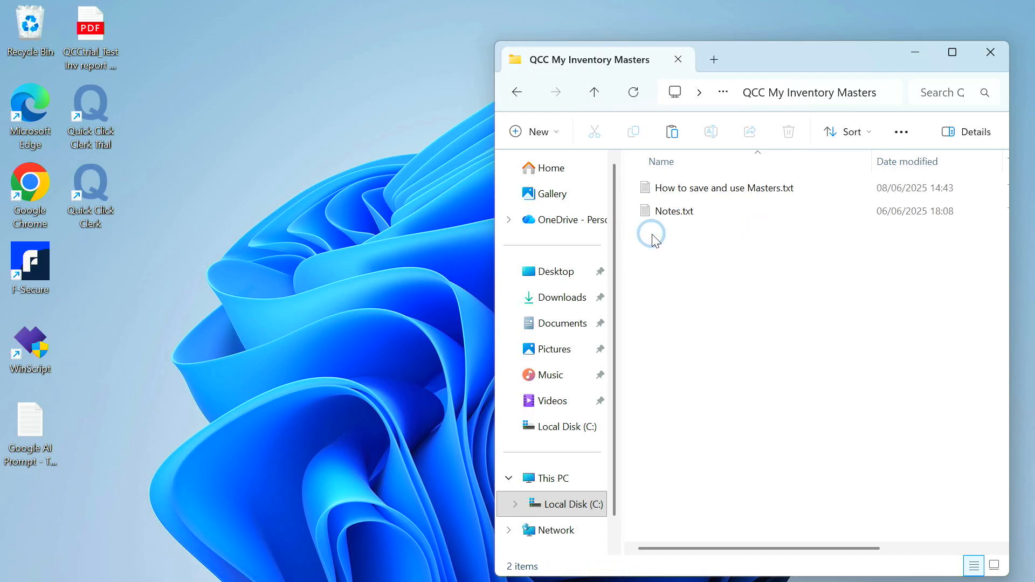
click(650, 188)
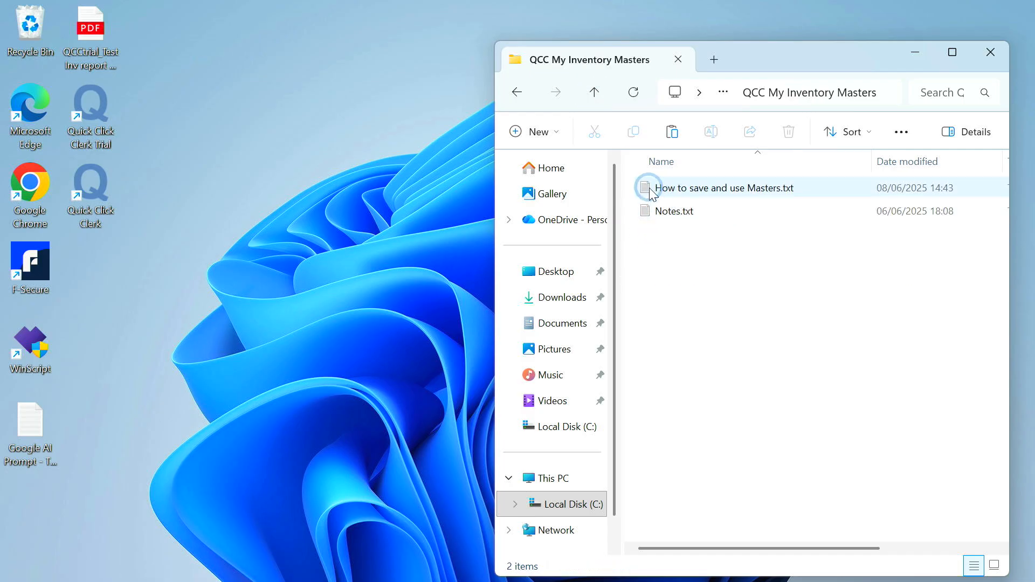
click(646, 215)
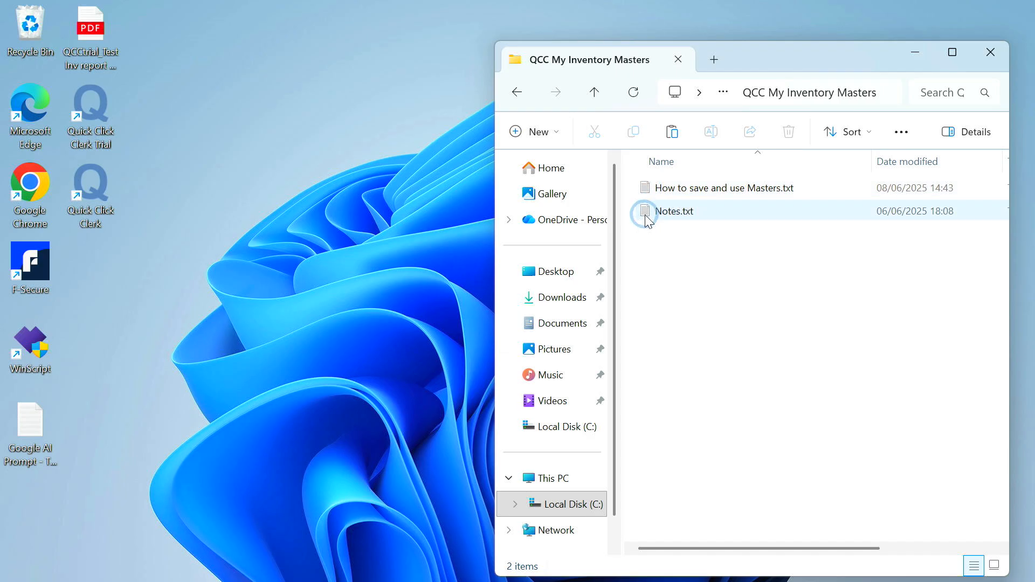
click(663, 264)
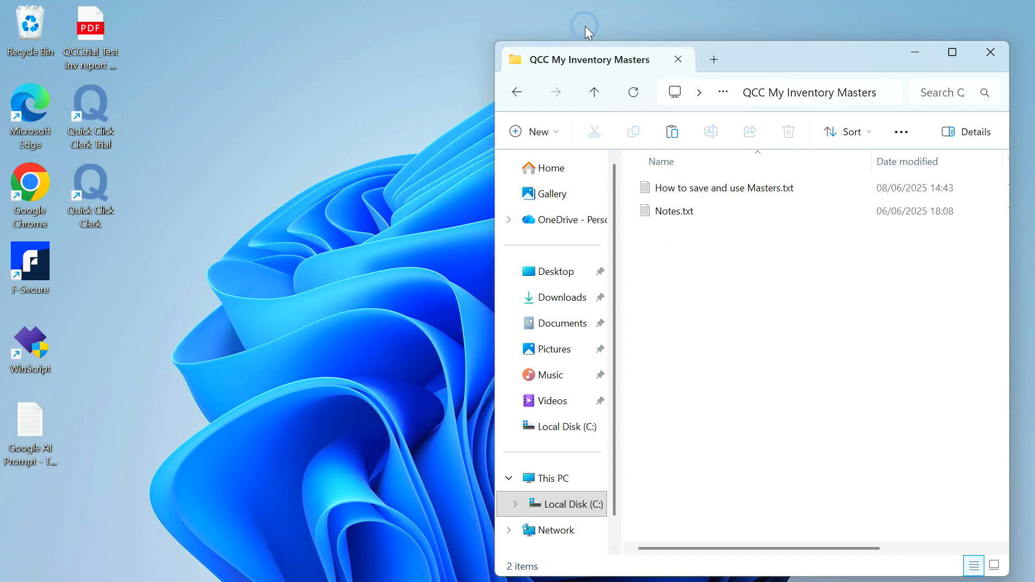
click(595, 93)
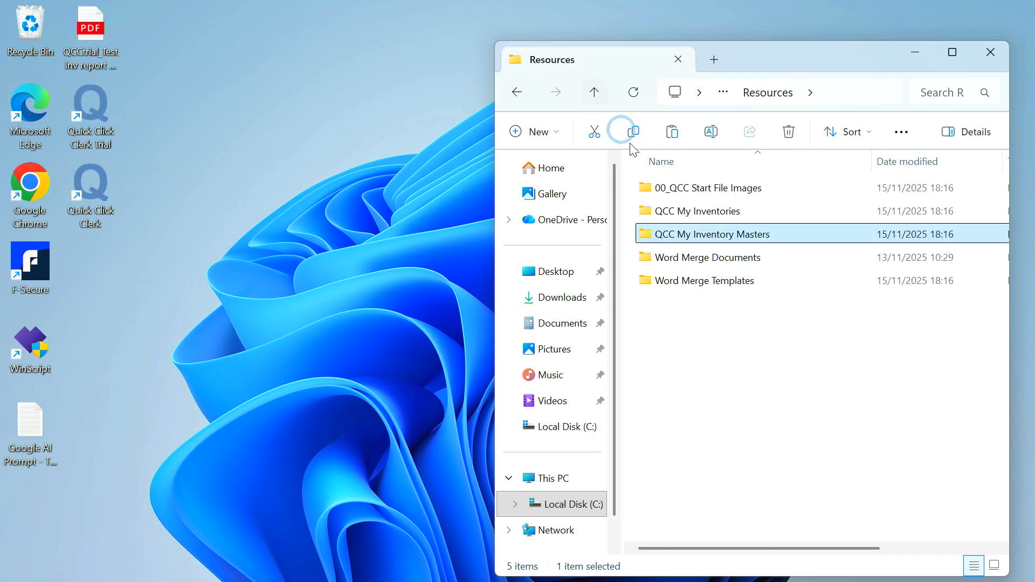
View the contents of the Word Merge Documents and Word Merge Templates folders, and leave the Resources folder for its parent
double_click(652, 259)
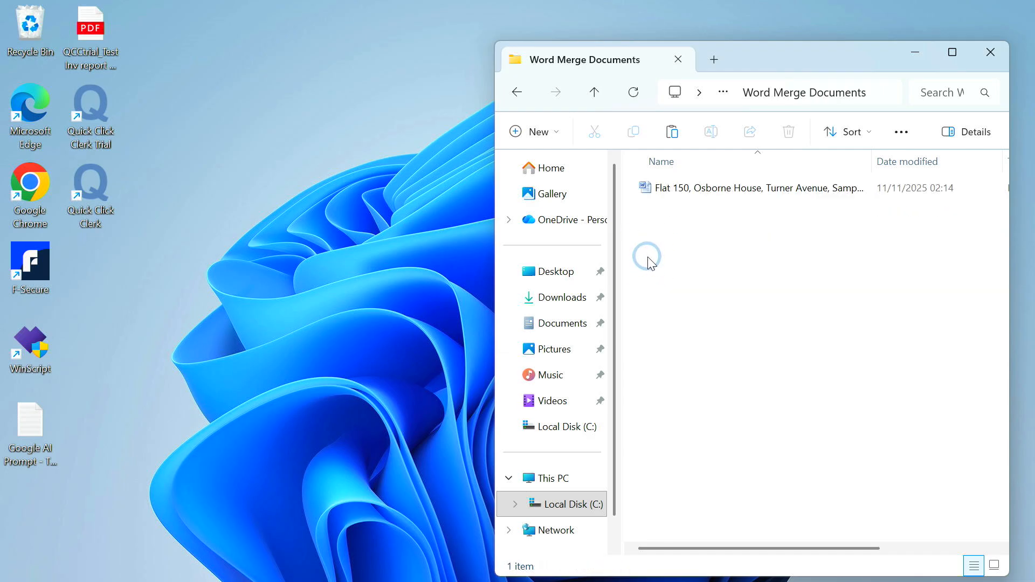
click(595, 93)
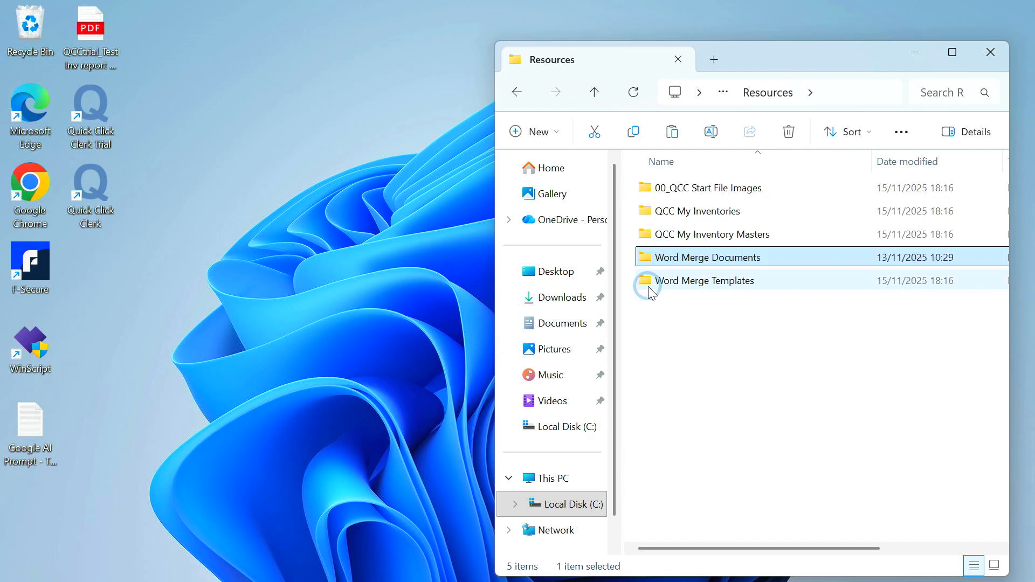
double_click(647, 283)
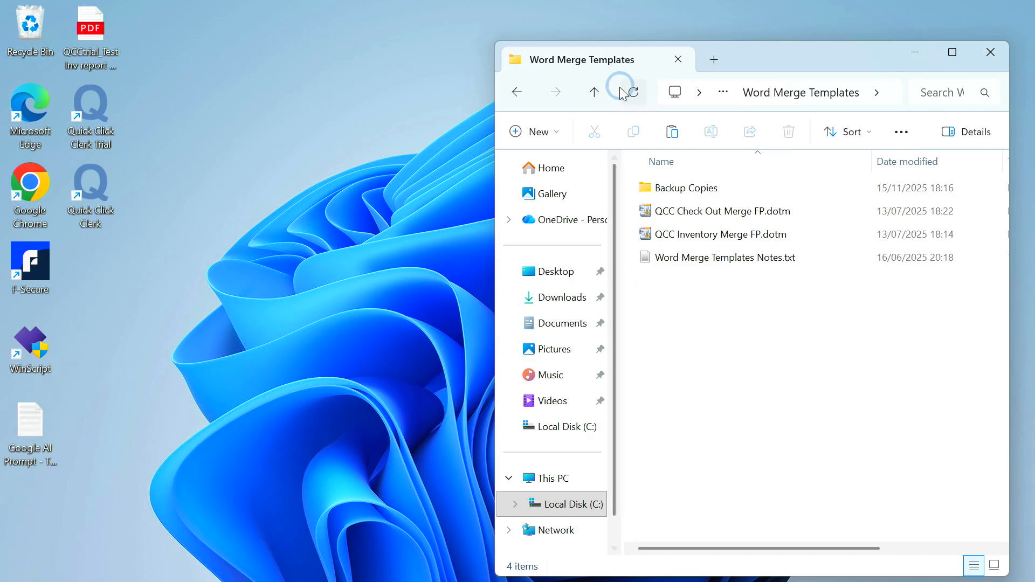
click(599, 94)
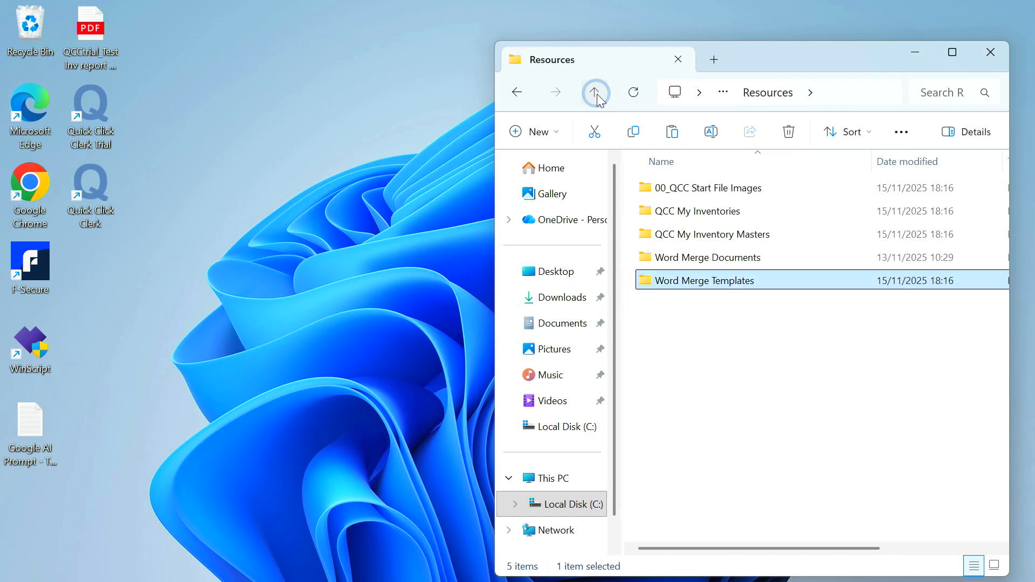
click(596, 94)
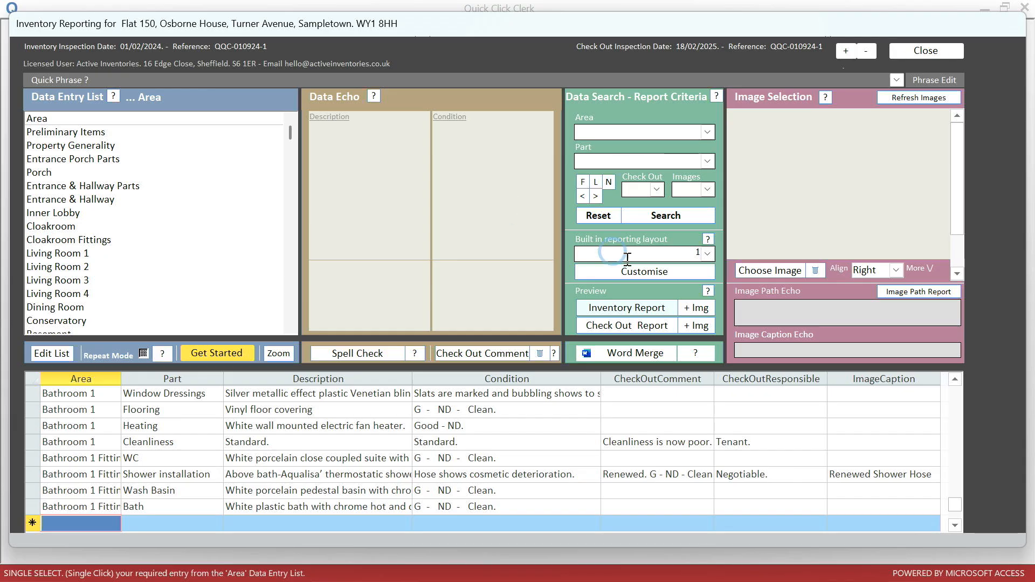
Examine the inventory, common and check out sections of the Full Report layout in Customise Layouts, and close the window
click(640, 272)
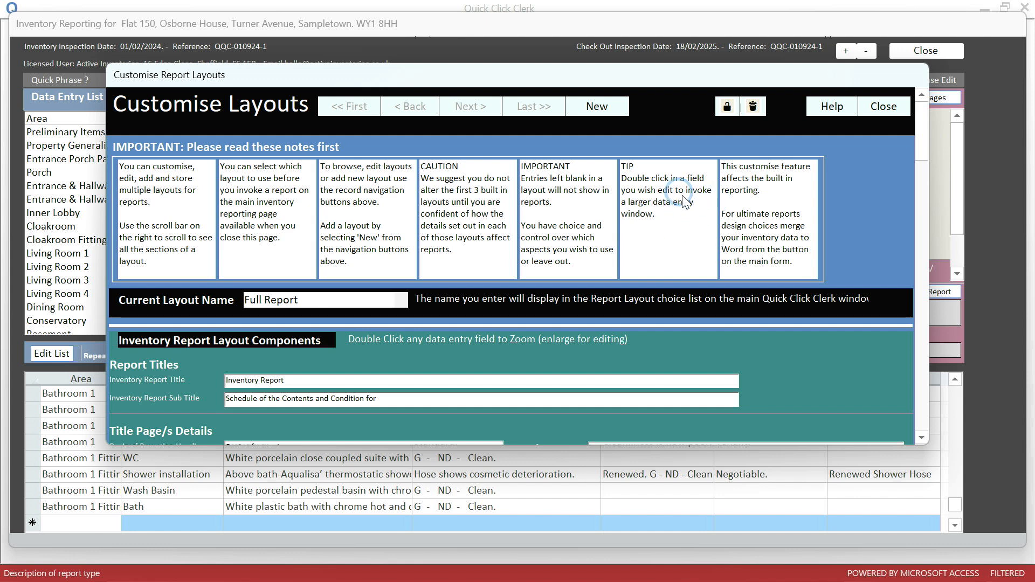
scroll(730, 293, down, 2)
scroll(727, 293, down, 8)
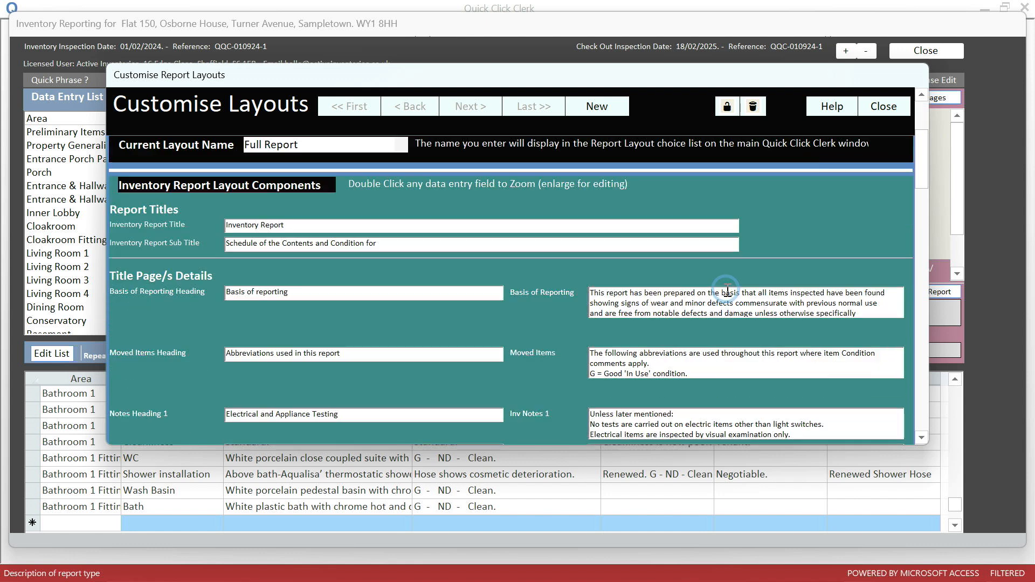
scroll(725, 285, down, 2)
scroll(726, 286, down, 6)
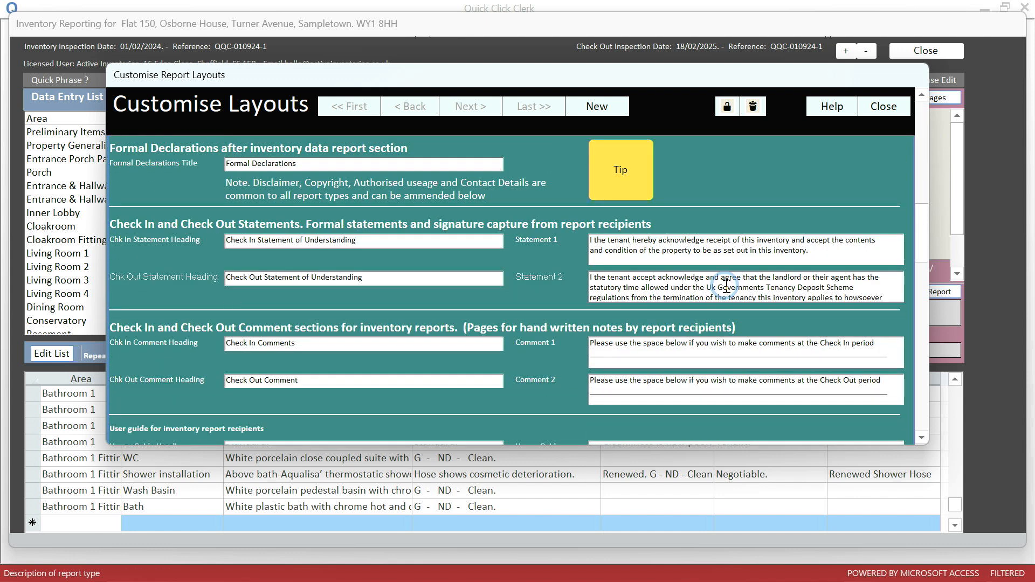
scroll(725, 283, down, 2)
scroll(724, 284, down, 2)
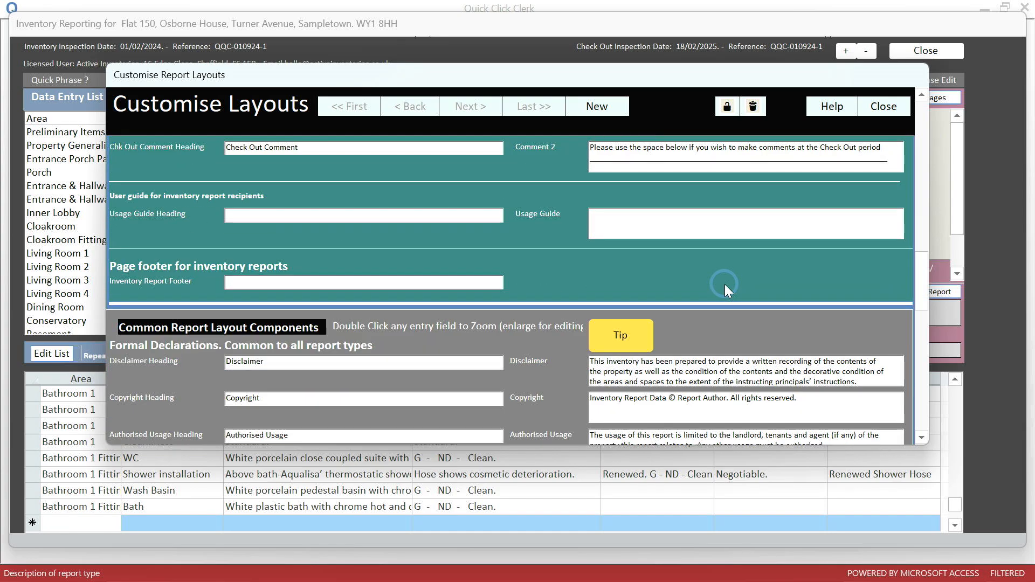
scroll(724, 284, down, 3)
scroll(725, 284, down, 2)
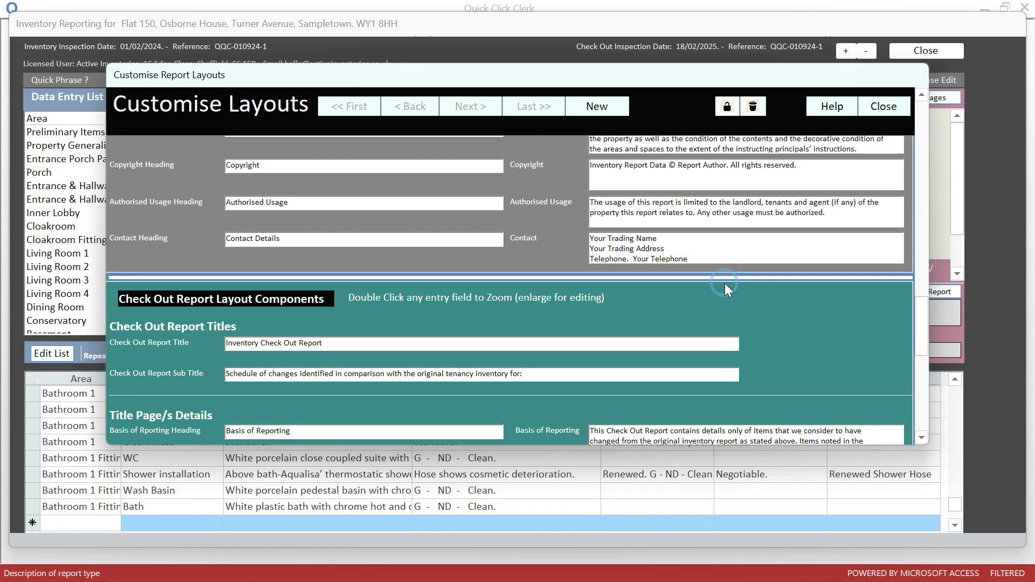
scroll(725, 283, down, 3)
scroll(724, 283, down, 3)
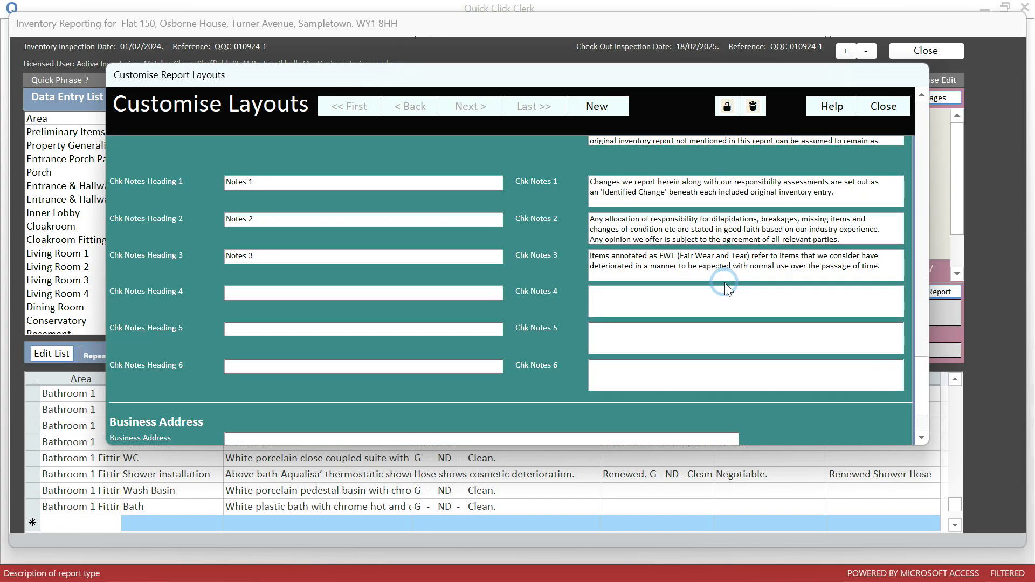
scroll(726, 283, up, 9)
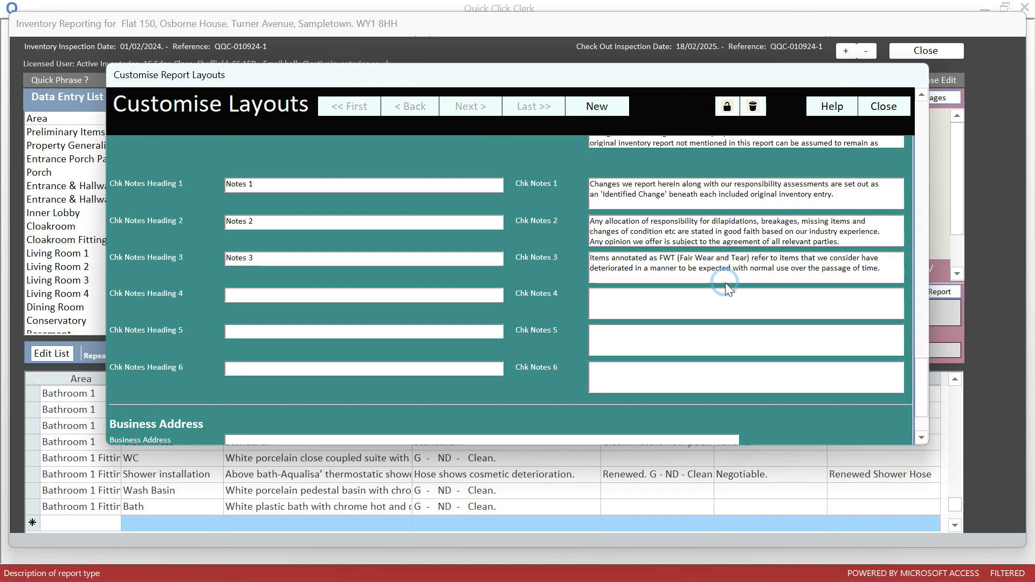
scroll(726, 280, up, 6)
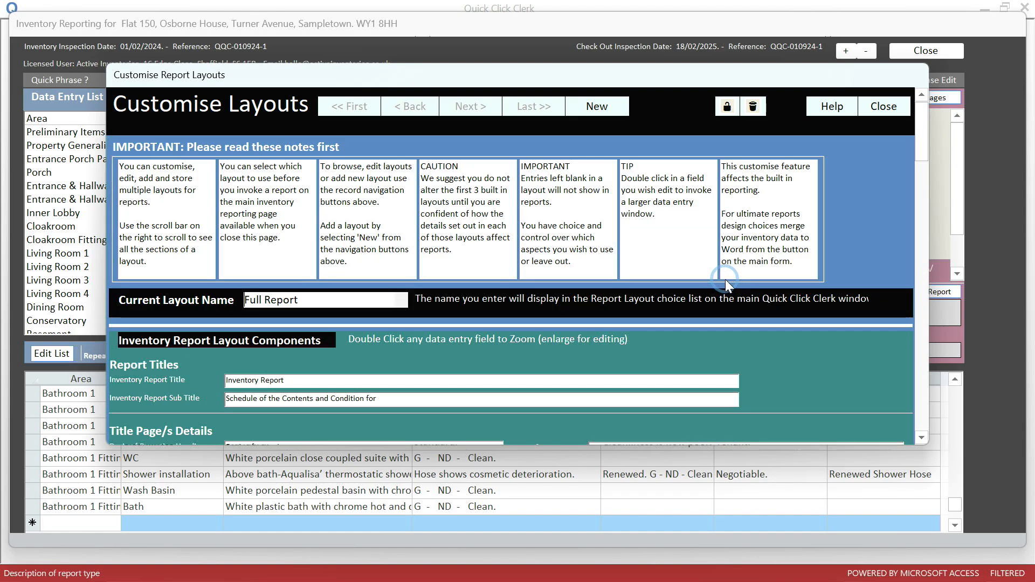
click(891, 107)
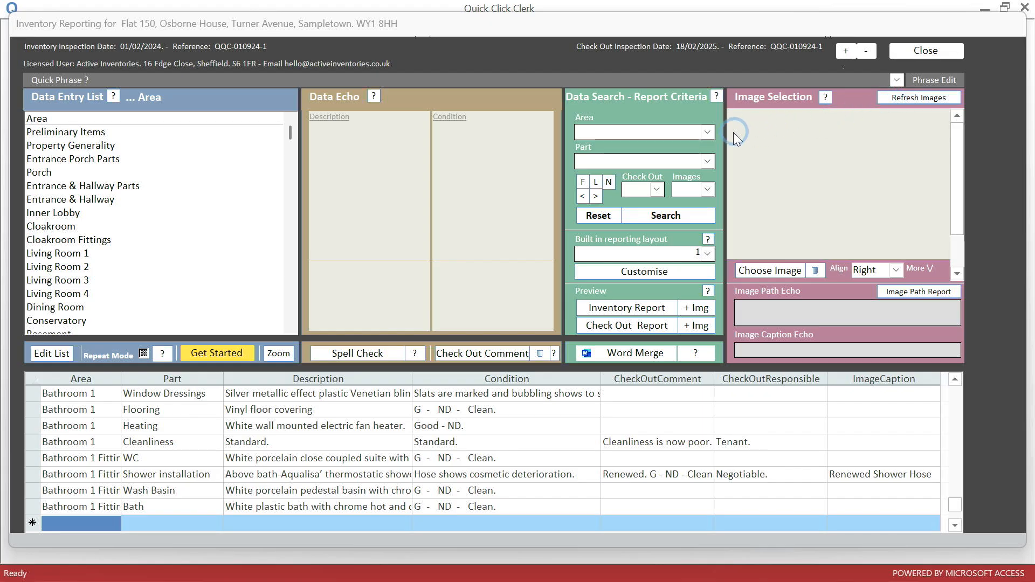
Filter the inventory records to the area Bathroom 1 Fittings and the part Bath
click(707, 132)
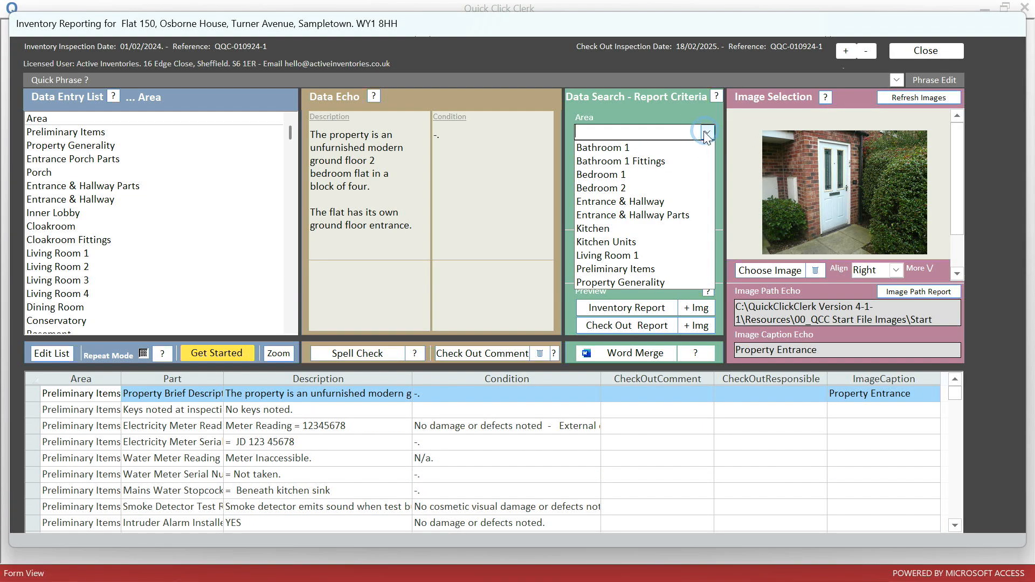
click(669, 161)
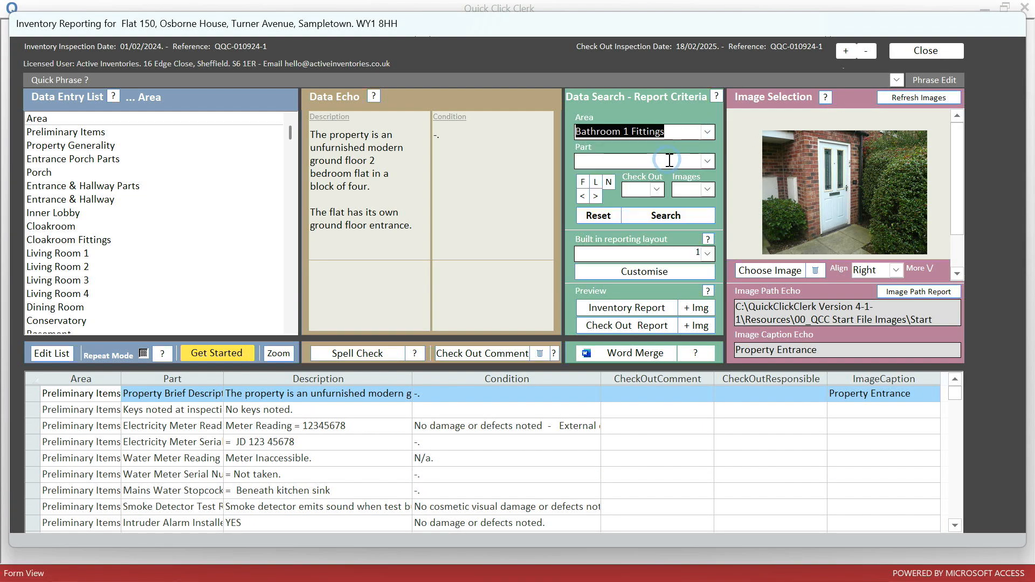
click(707, 161)
click(673, 176)
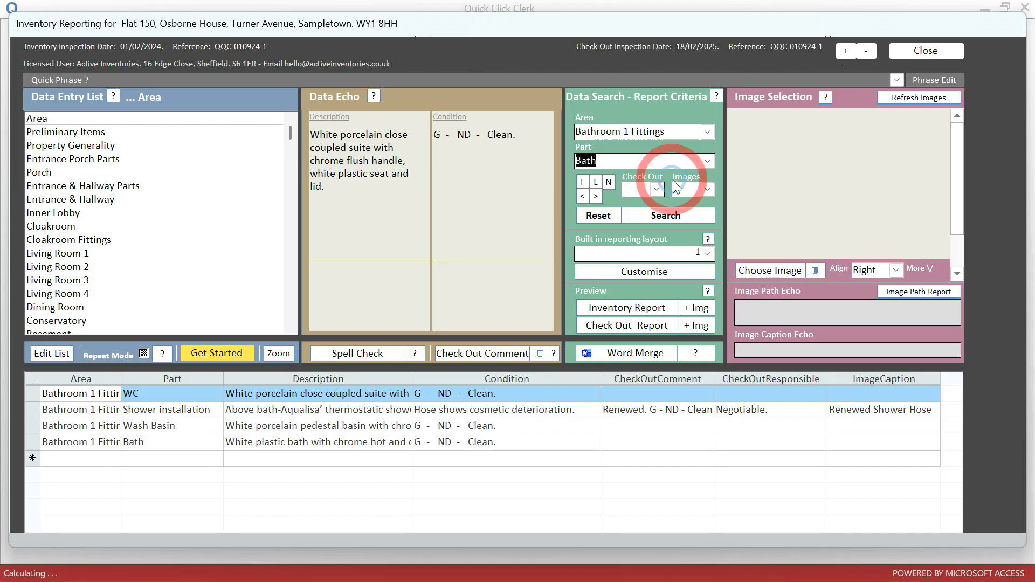
click(678, 215)
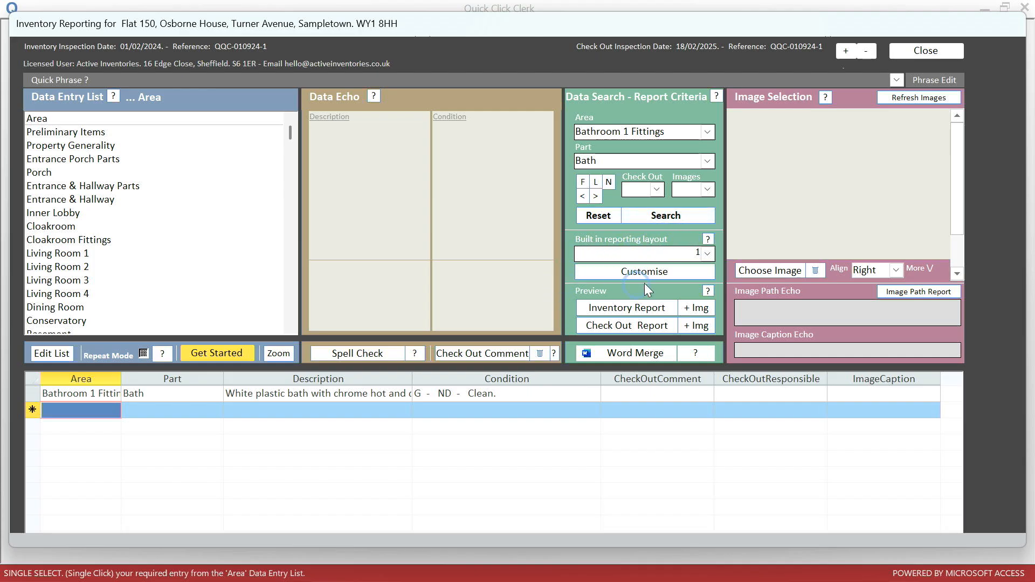
View the built-in reporting layout choices, and read and close the Report Layout Help
click(707, 258)
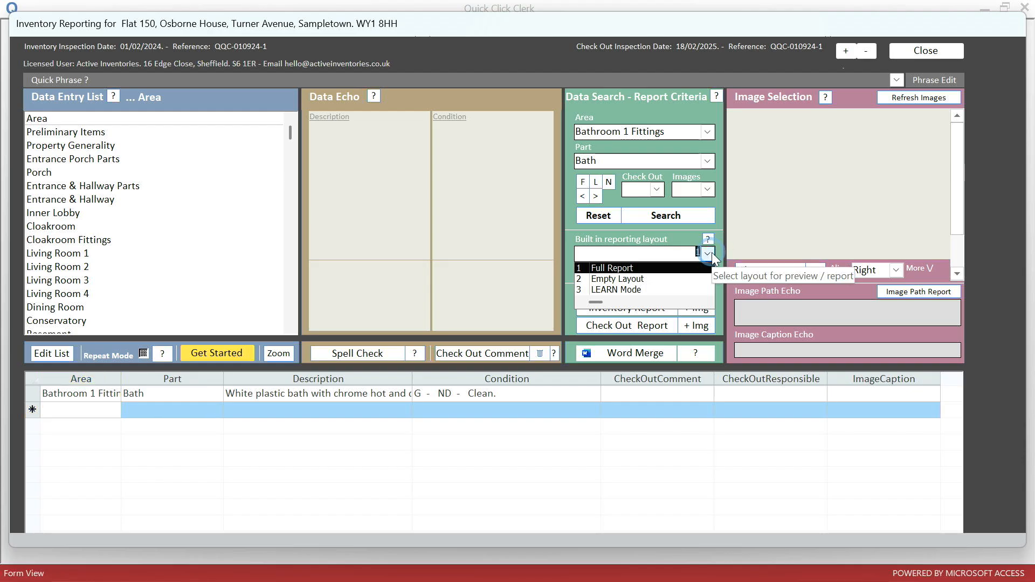
click(711, 253)
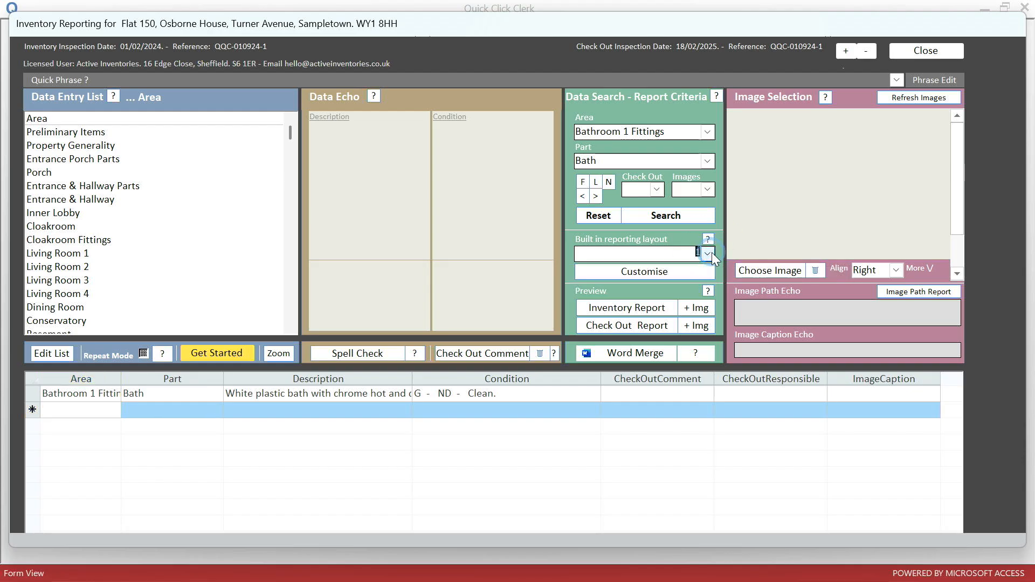
click(684, 272)
click(708, 240)
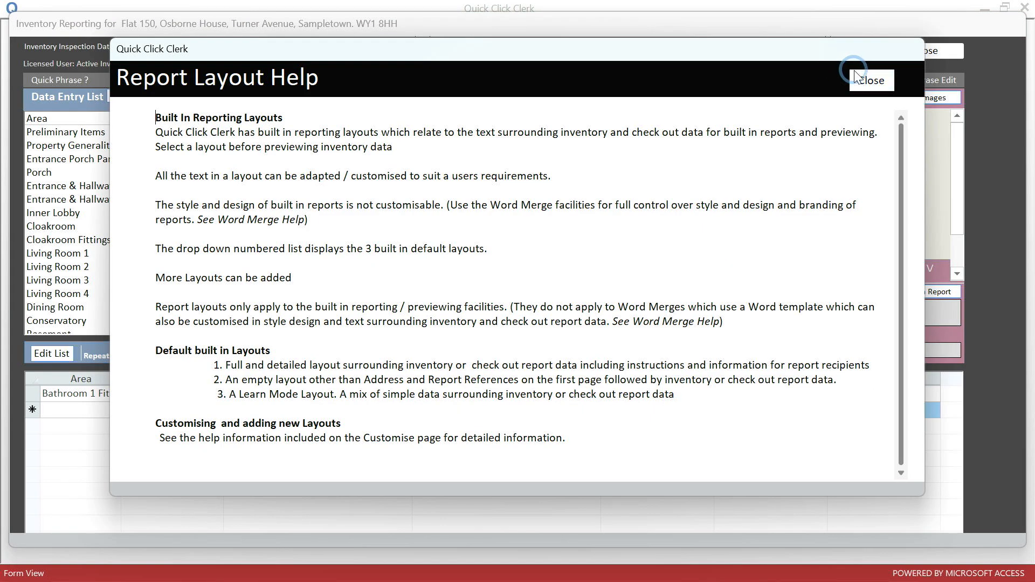
click(857, 73)
click(859, 79)
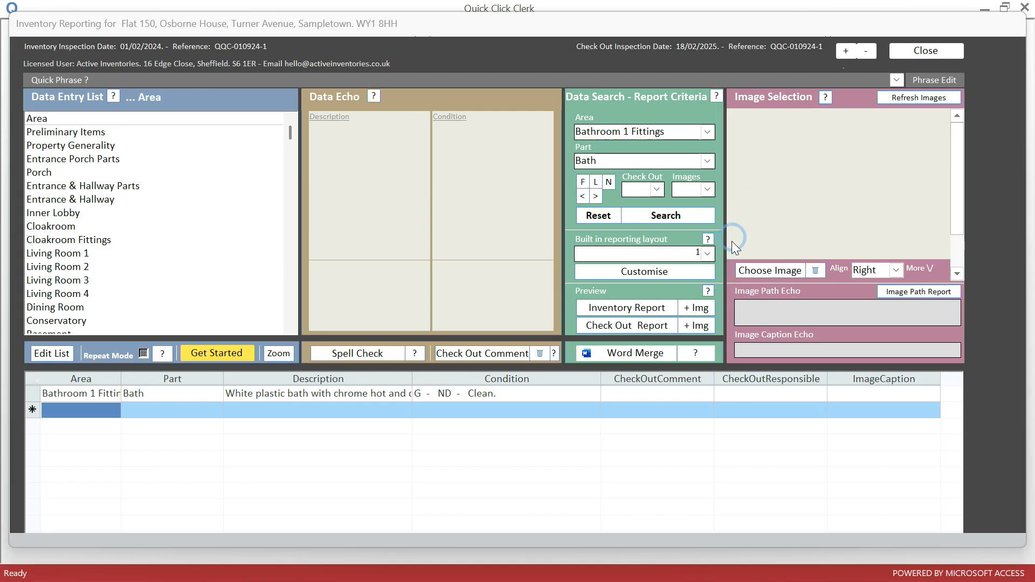
click(707, 254)
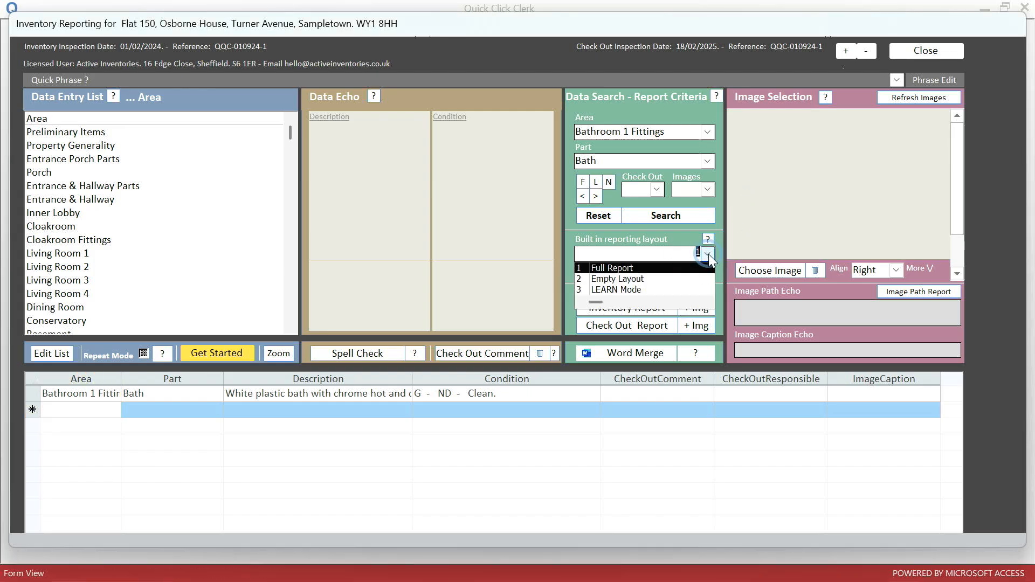
click(708, 253)
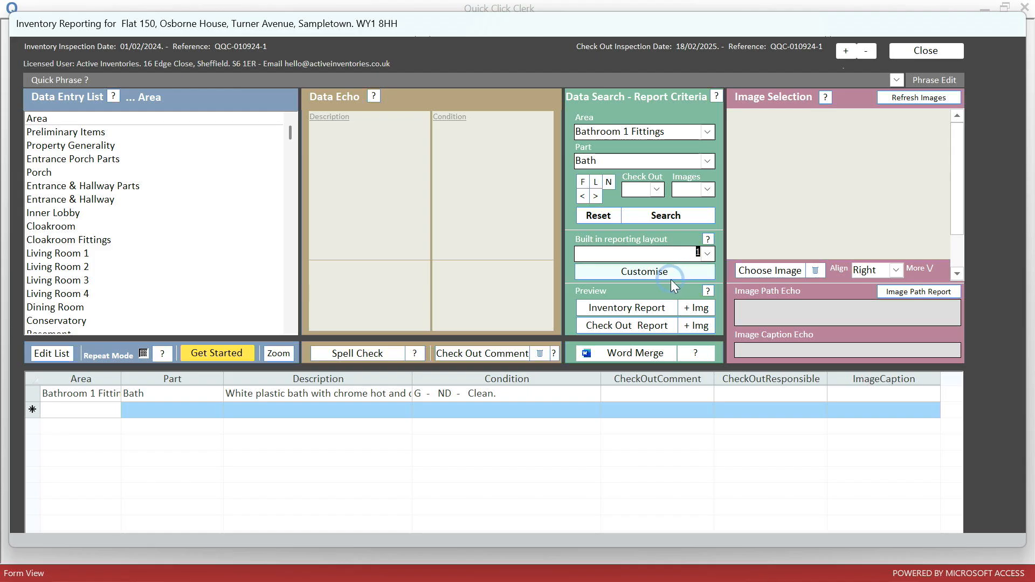
Preview the Inventory Report with the Empty Layout, page through to its last page and close the preview
click(708, 252)
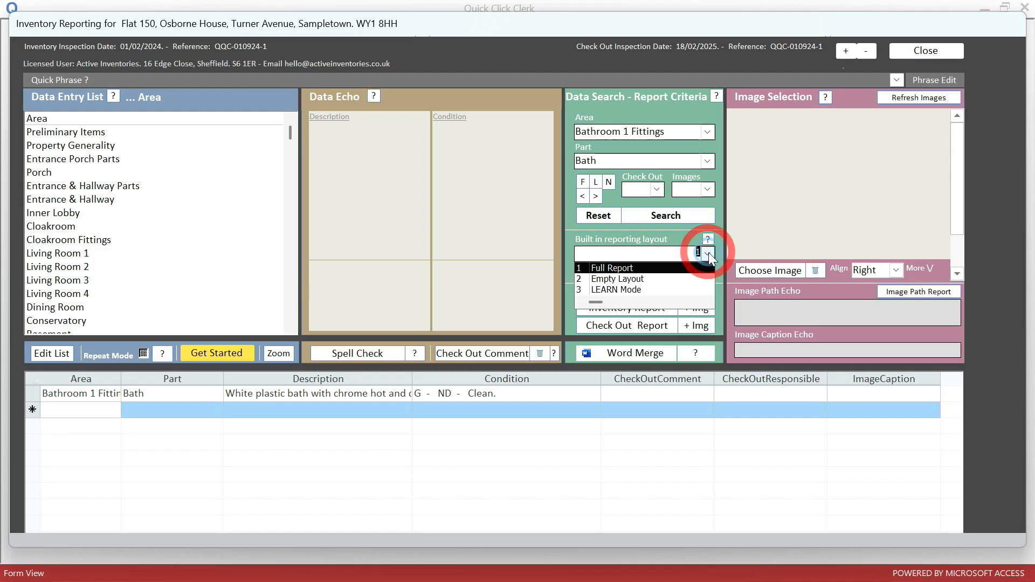
click(674, 278)
click(664, 304)
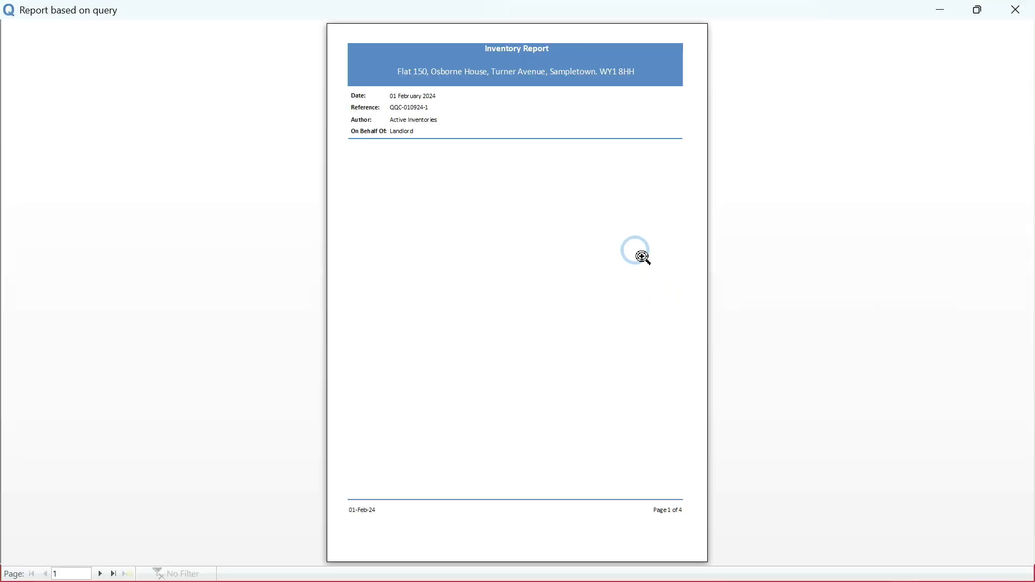
scroll(642, 258, down, 1)
scroll(643, 258, down, 1)
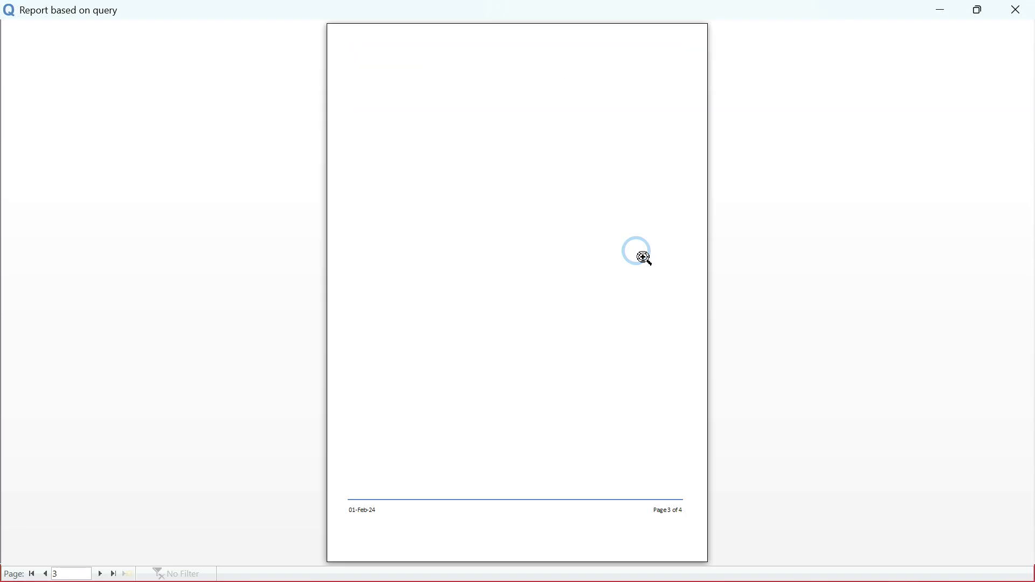
scroll(643, 258, down, 1)
right_click(640, 246)
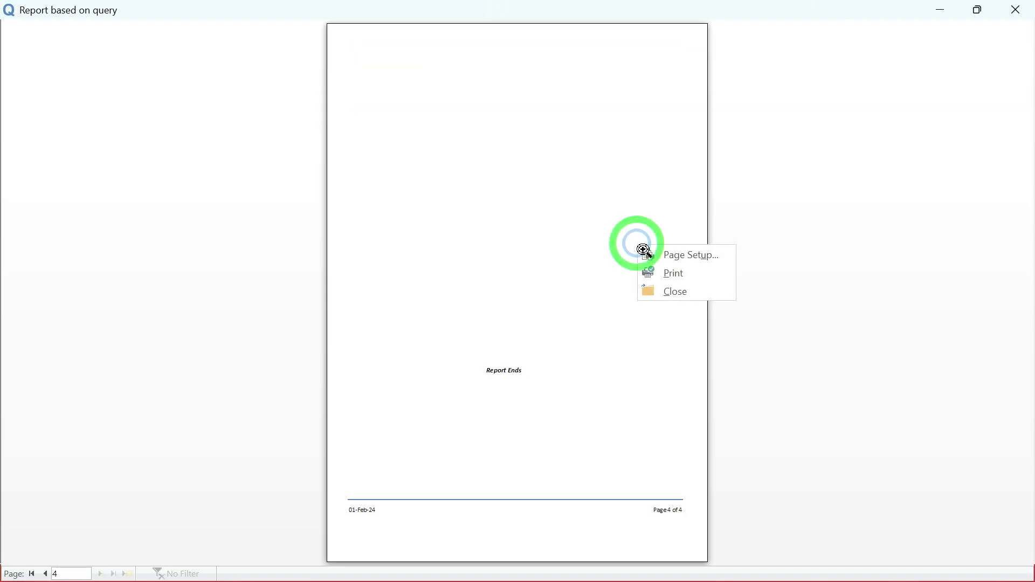
click(669, 294)
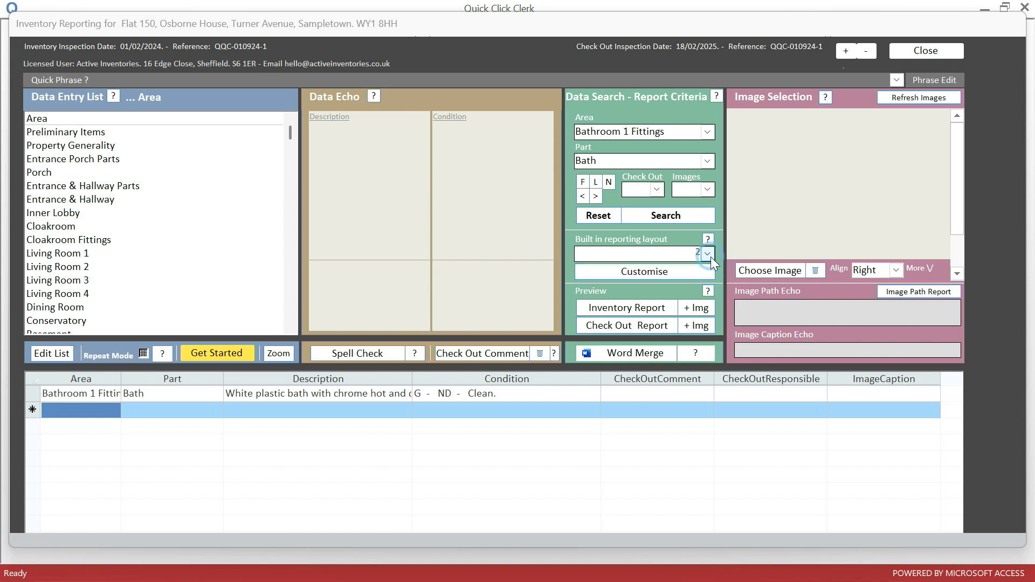
Preview the Inventory Report with the LEARN Mode layout, view its first and last pages, and close the preview
click(711, 257)
click(687, 295)
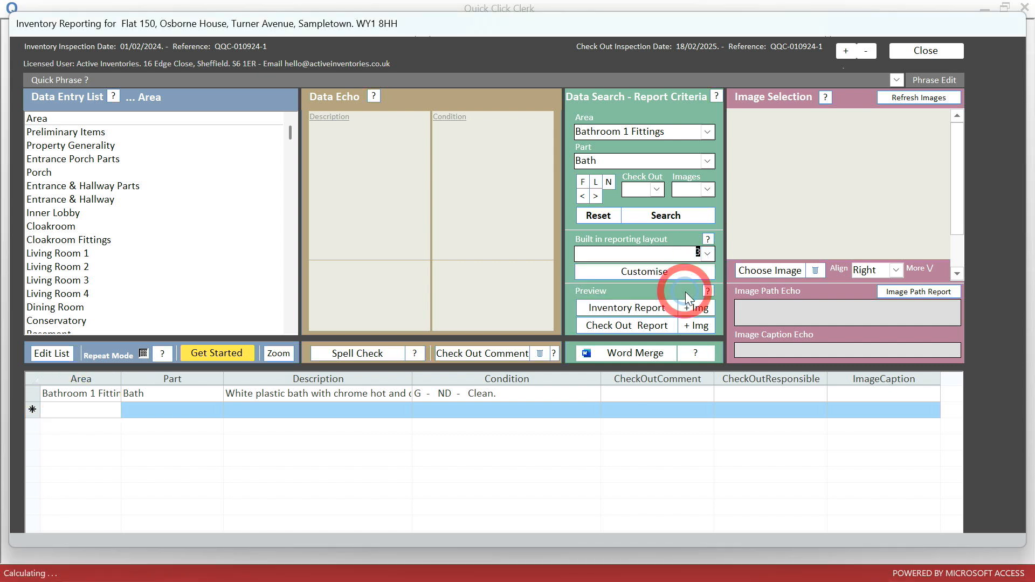
click(660, 308)
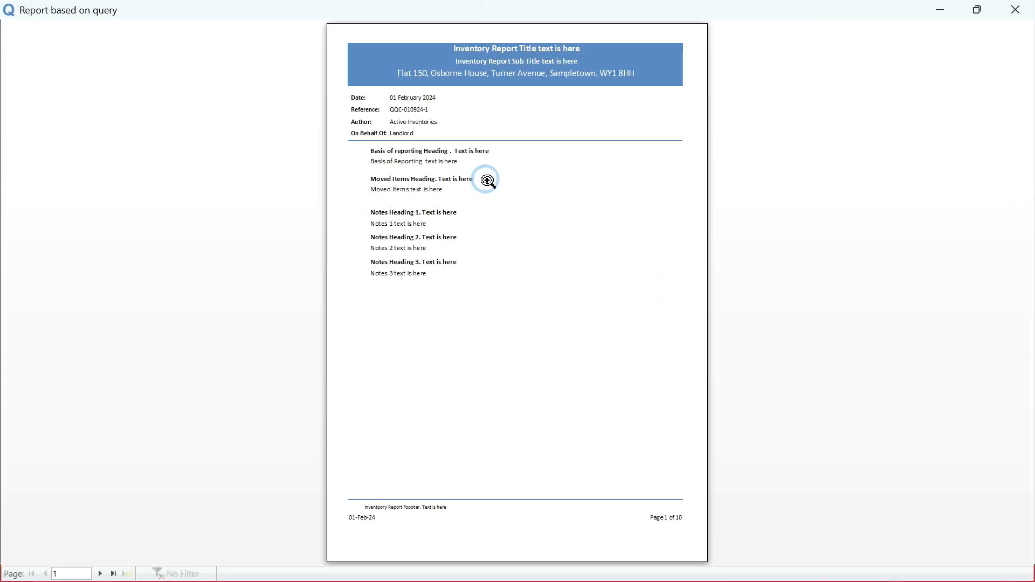
click(510, 102)
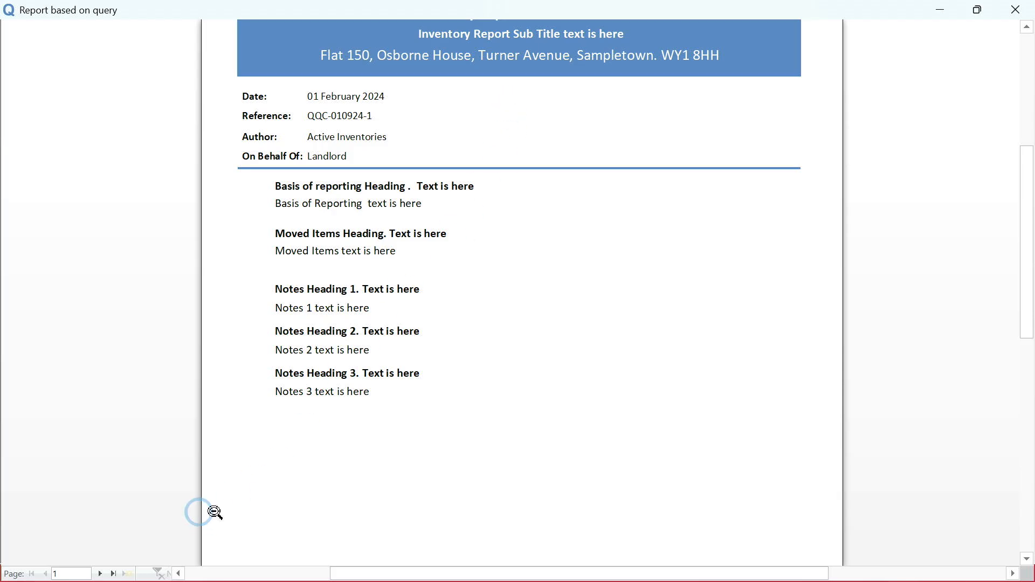
click(115, 574)
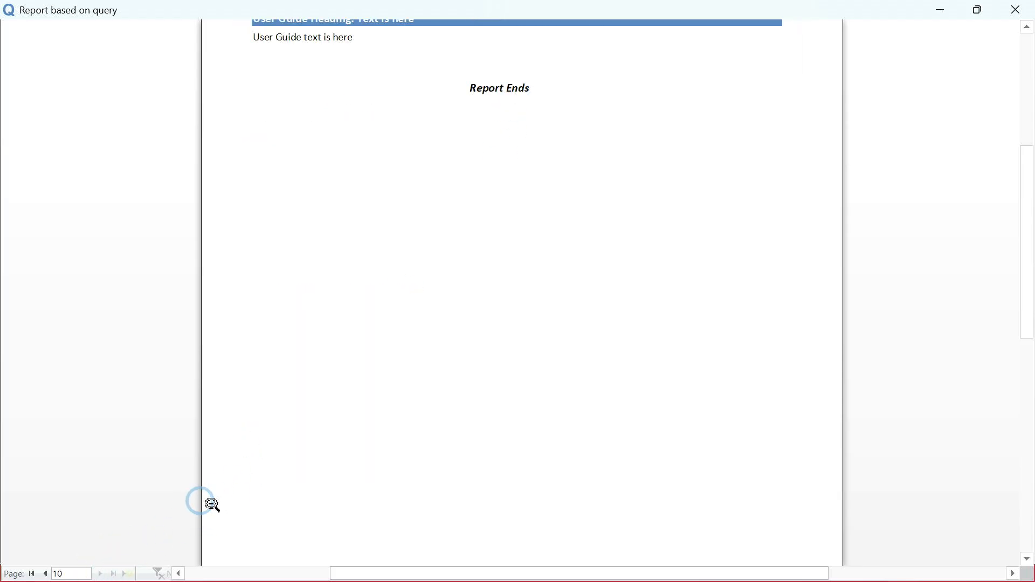
right_click(462, 375)
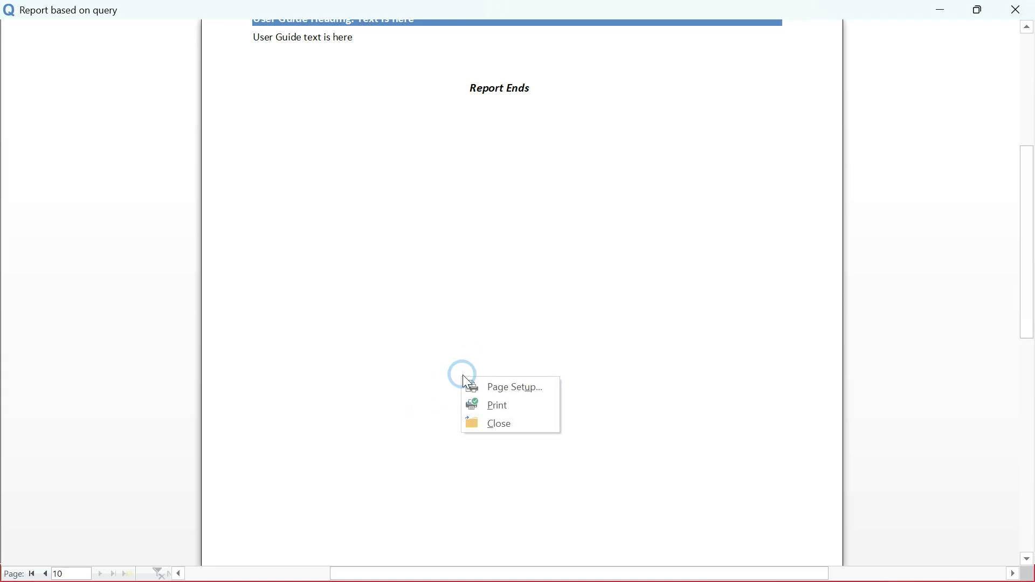
click(509, 425)
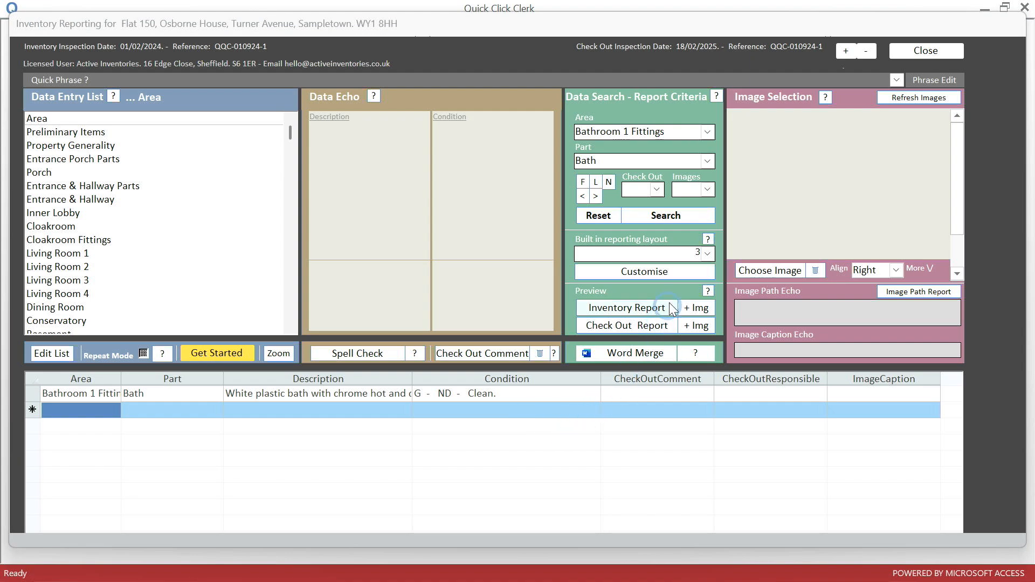
Select the Full Report layout, open it for customising, and read through and close the Customise Help
click(708, 253)
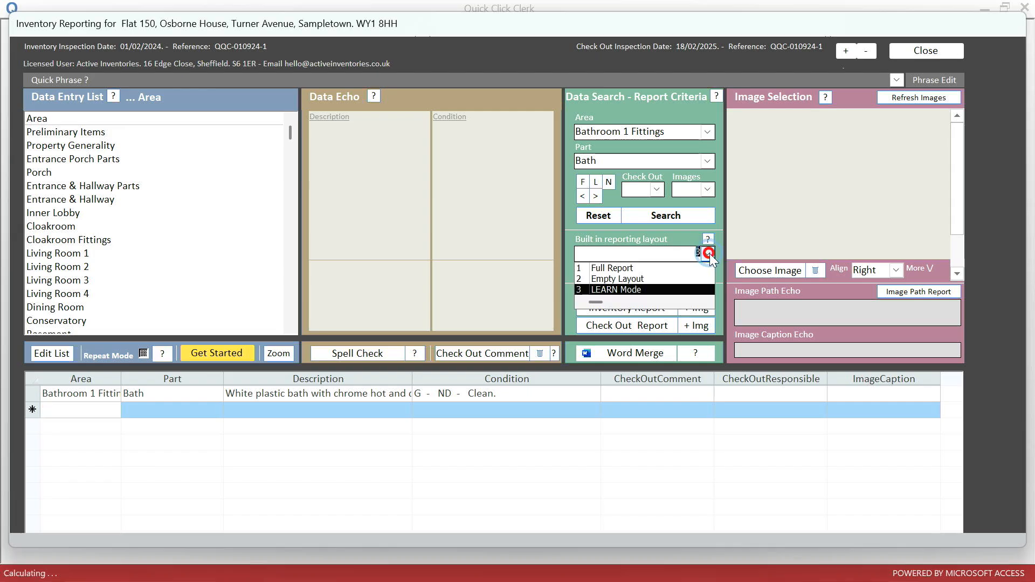
click(671, 269)
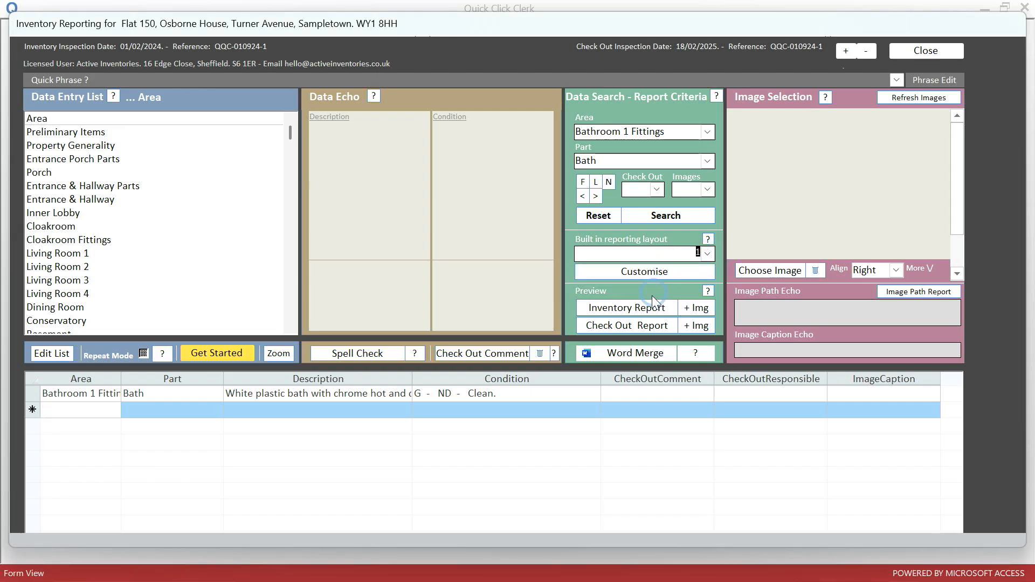
click(640, 270)
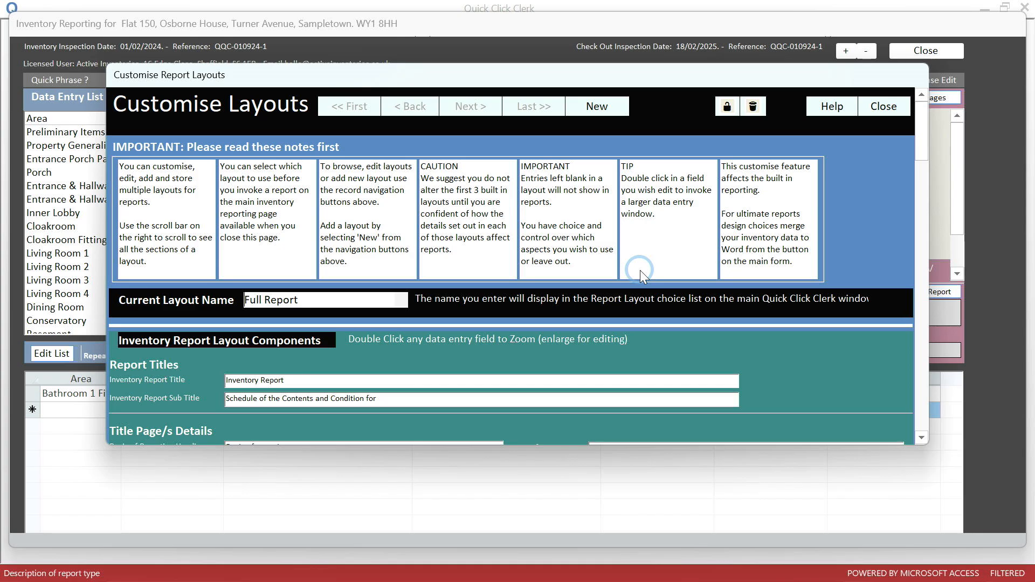
click(831, 107)
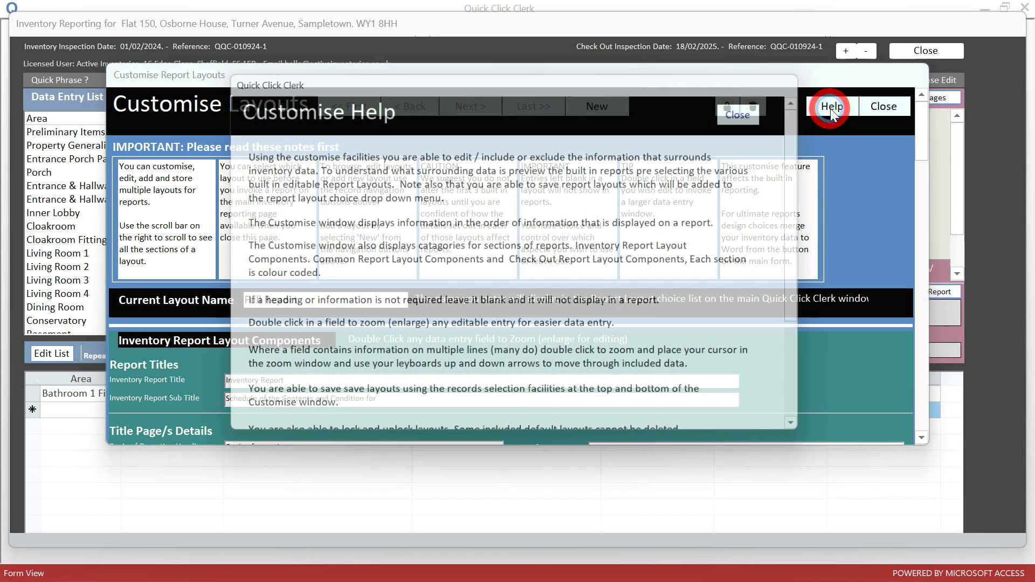
scroll(688, 243, down, 5)
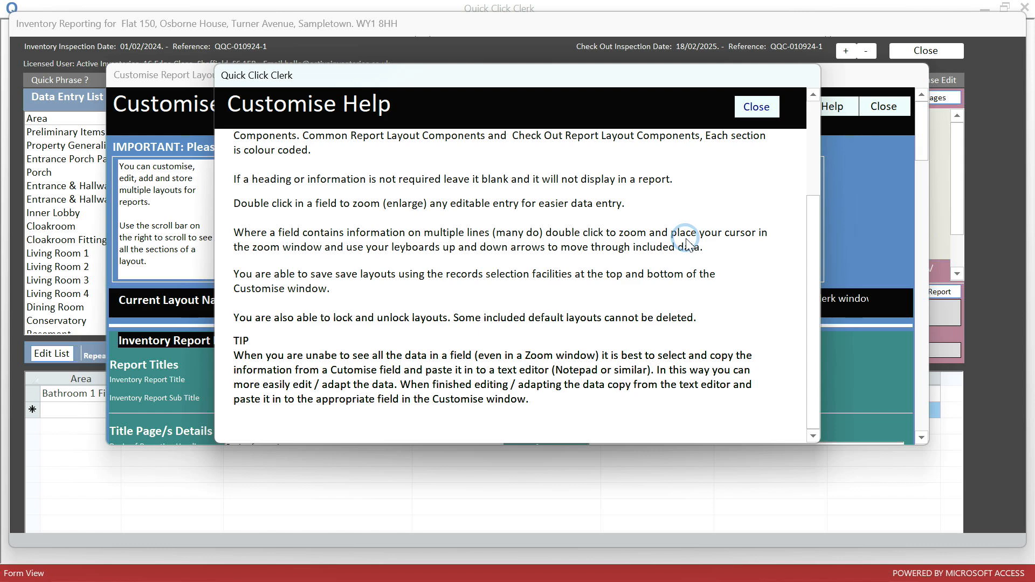
scroll(688, 242, up, 5)
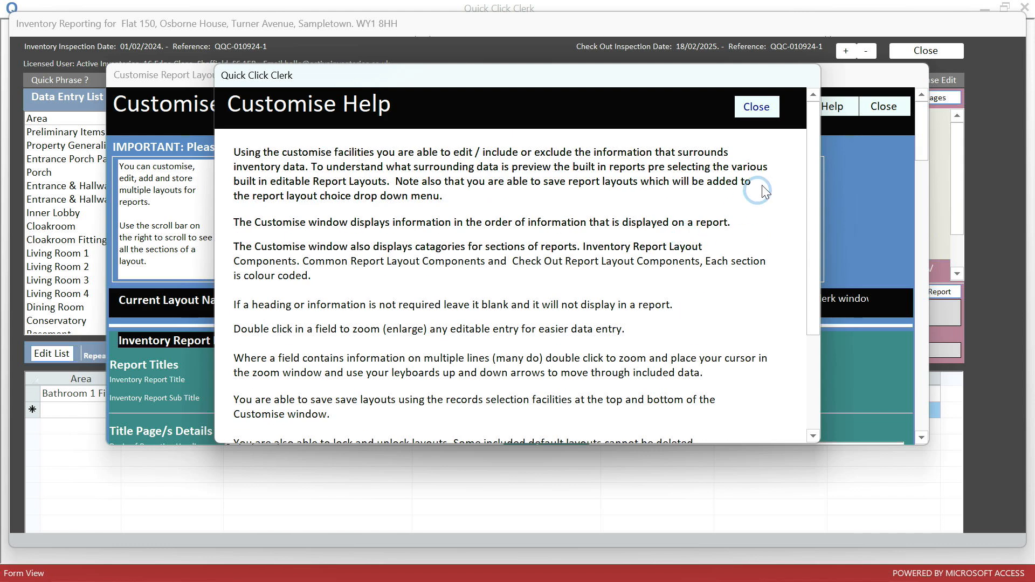
click(759, 110)
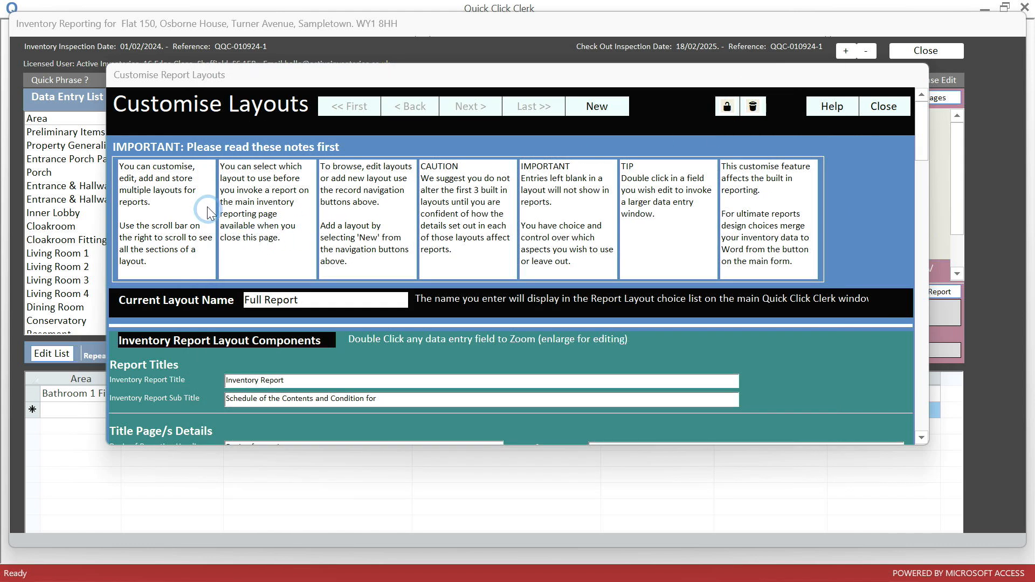
Examine the inventory, common and check out report components of the Full Report layout, and return to its title page details
click(267, 301)
scroll(680, 351, down, 3)
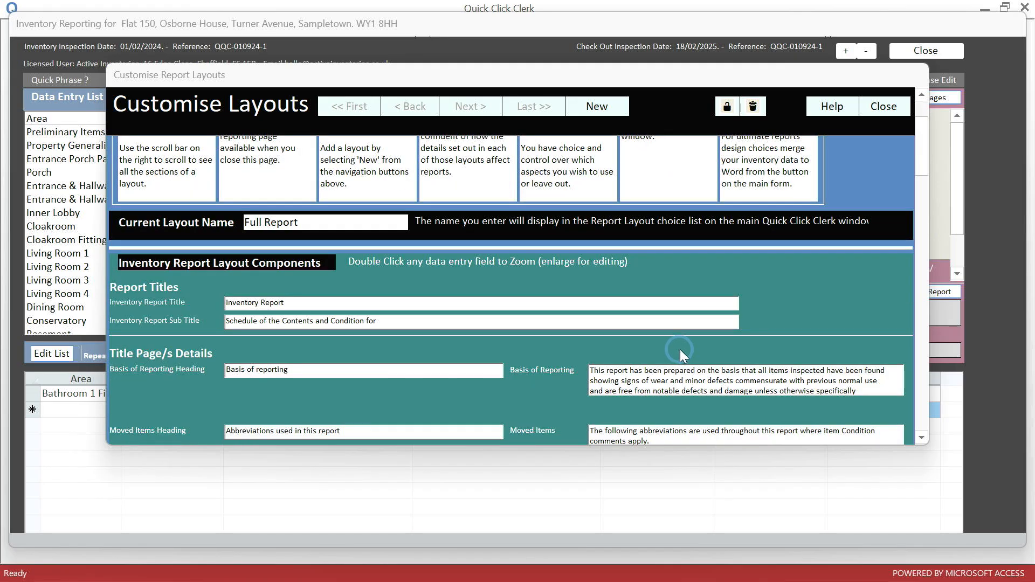
scroll(424, 361, down, 3)
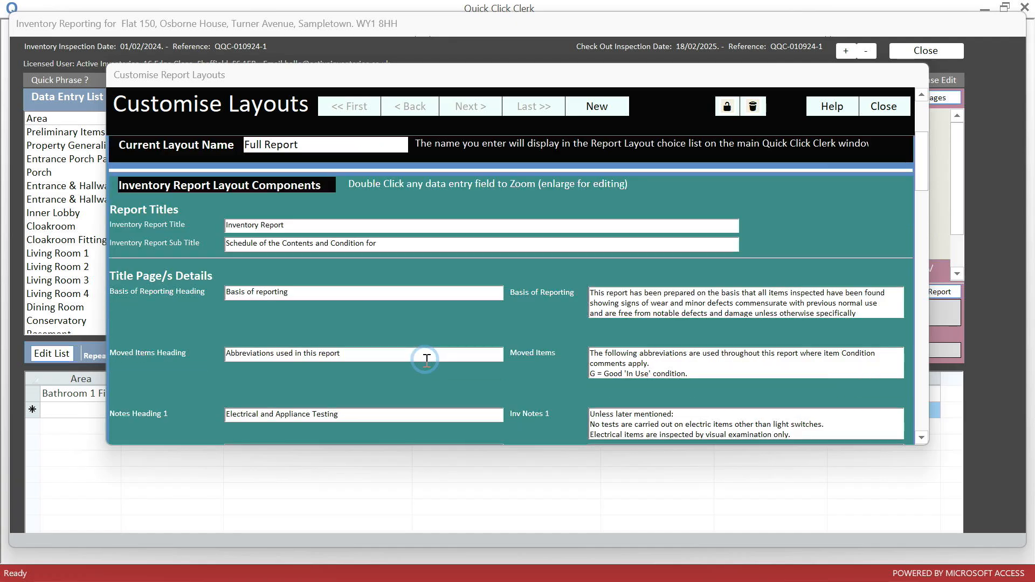
scroll(428, 358, down, 3)
scroll(429, 358, down, 3)
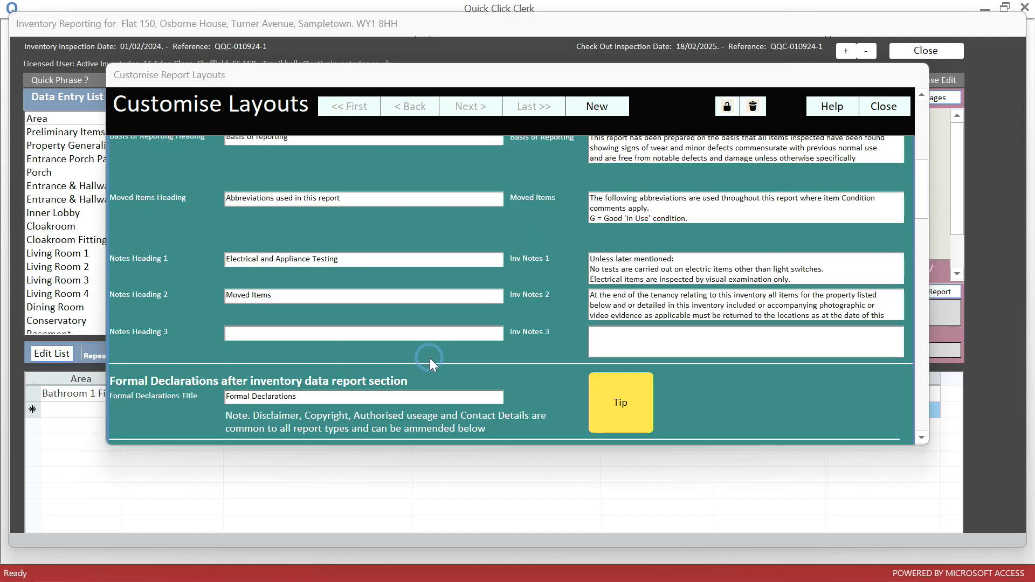
scroll(431, 358, down, 3)
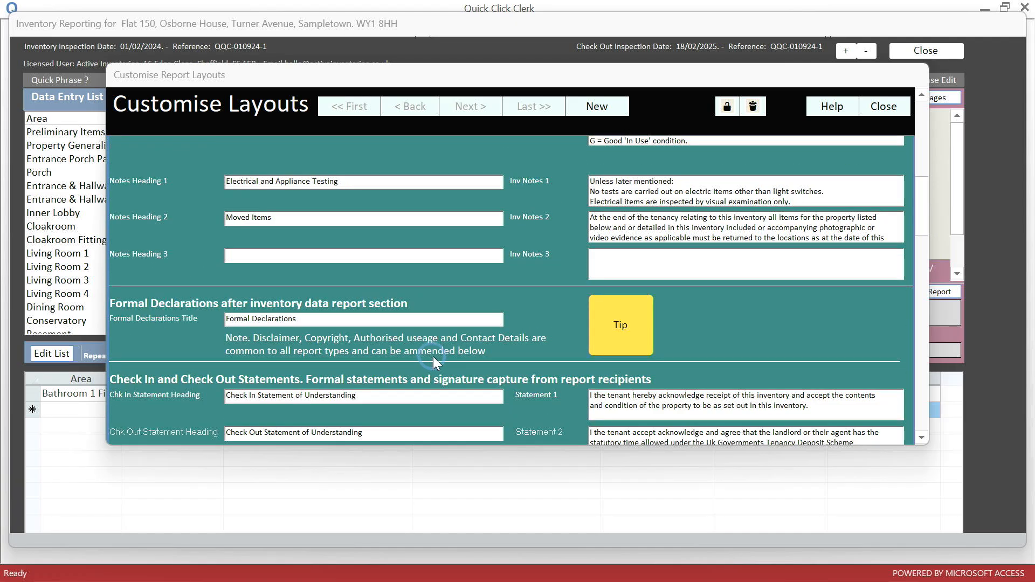
scroll(432, 357, down, 3)
scroll(437, 357, down, 3)
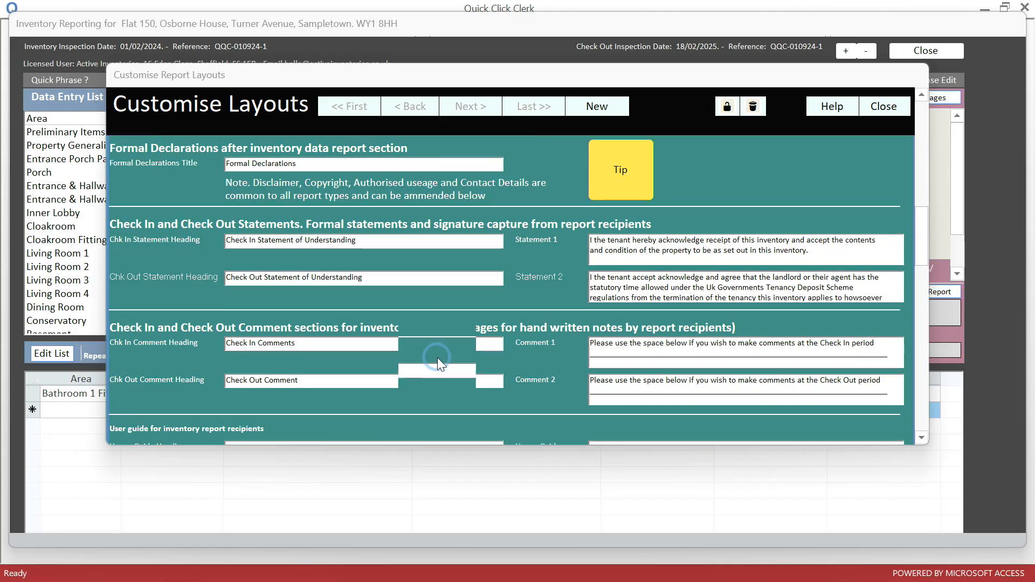
scroll(437, 357, down, 6)
scroll(441, 357, down, 20)
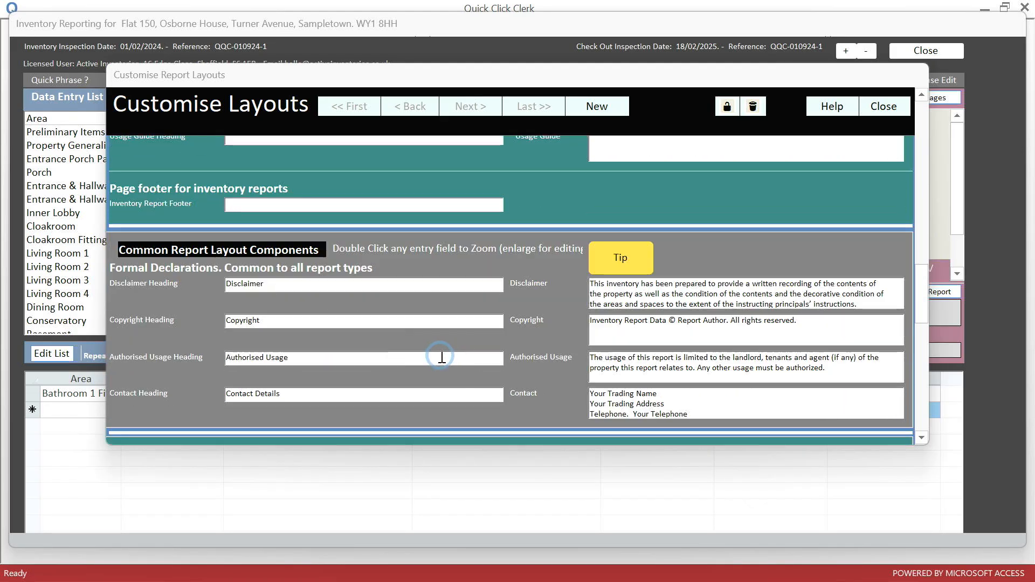
scroll(442, 355, down, 12)
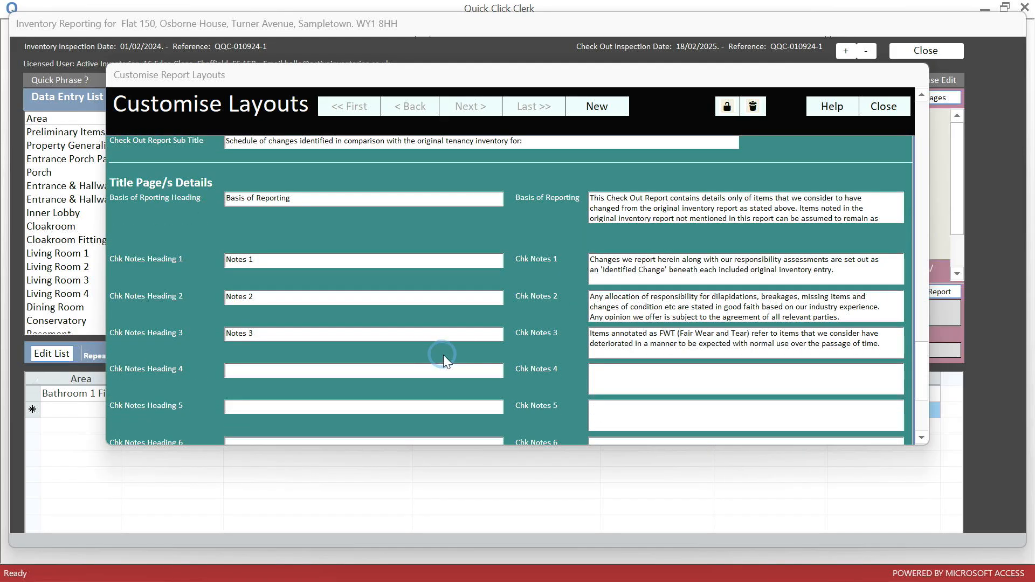
scroll(447, 354, up, 20)
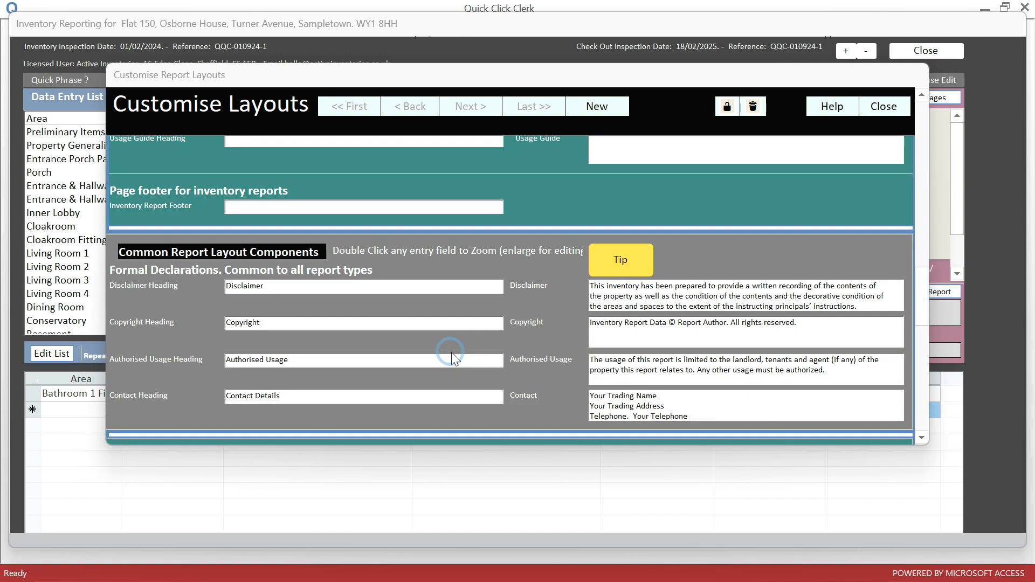
scroll(454, 350, up, 15)
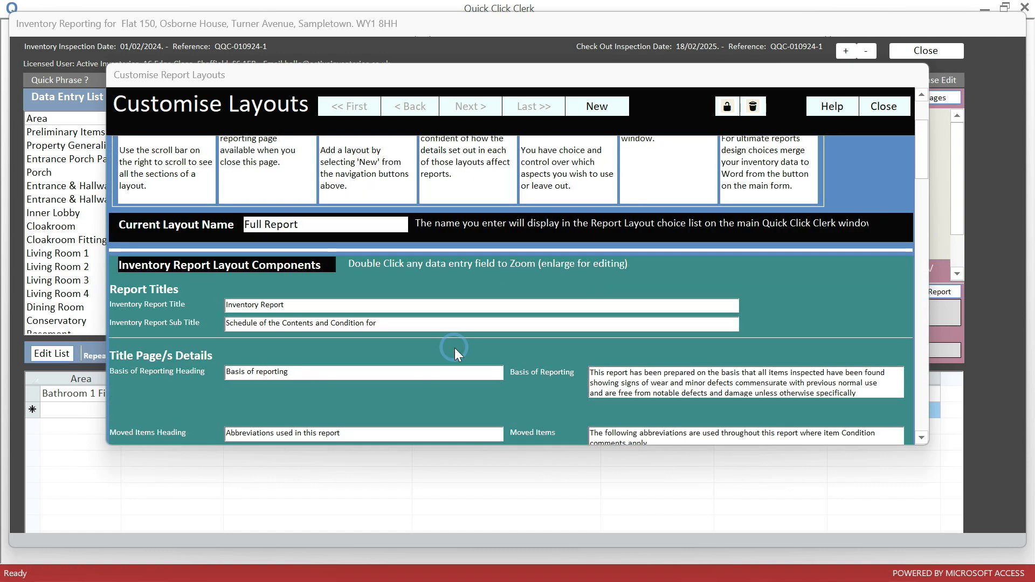
scroll(455, 348, down, 3)
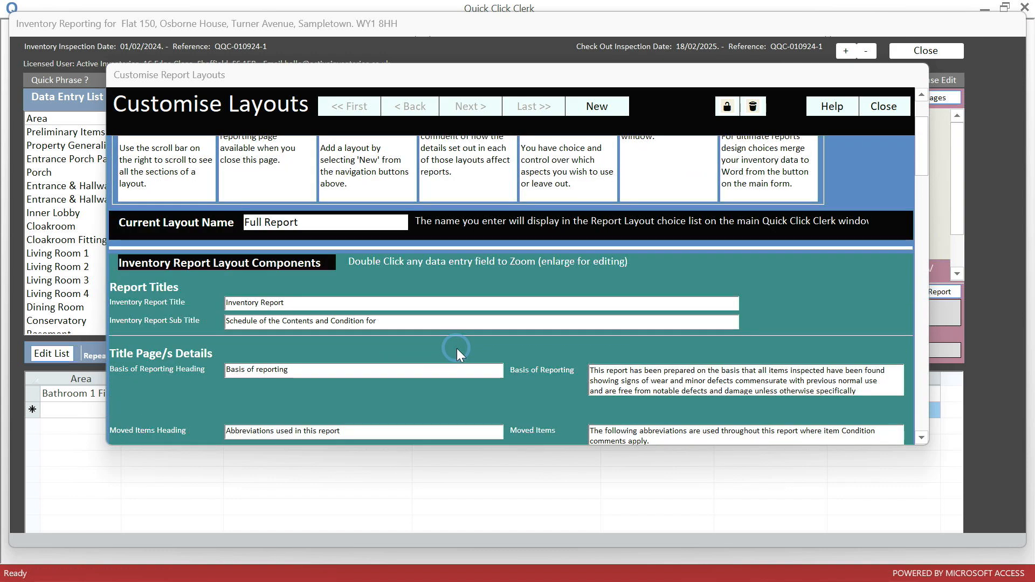
View the inventory Basis of Reporting text enlarged in the Entry Zoom Window, and close the zoom and Customise Layouts windows
double_click(680, 371)
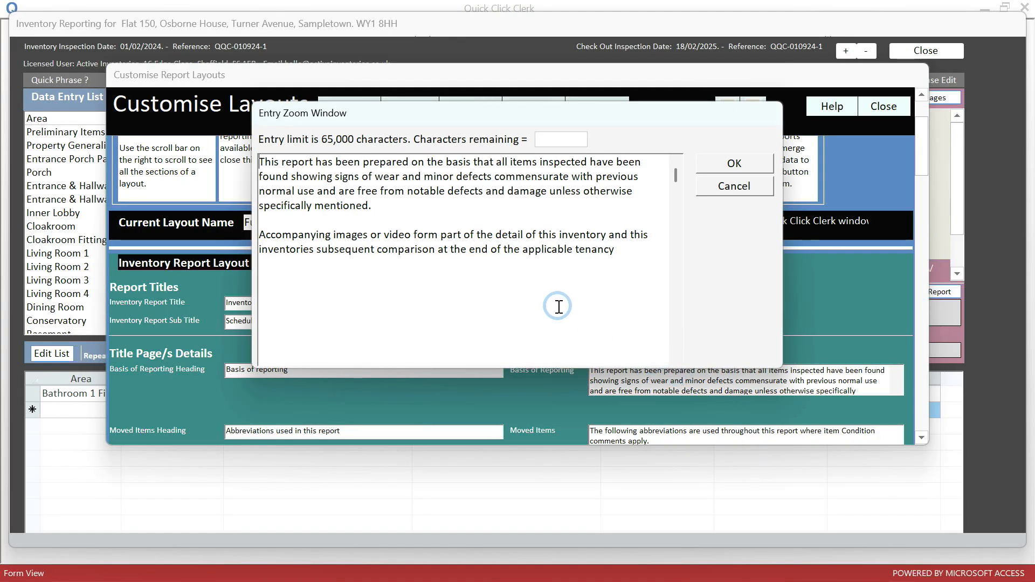
click(730, 165)
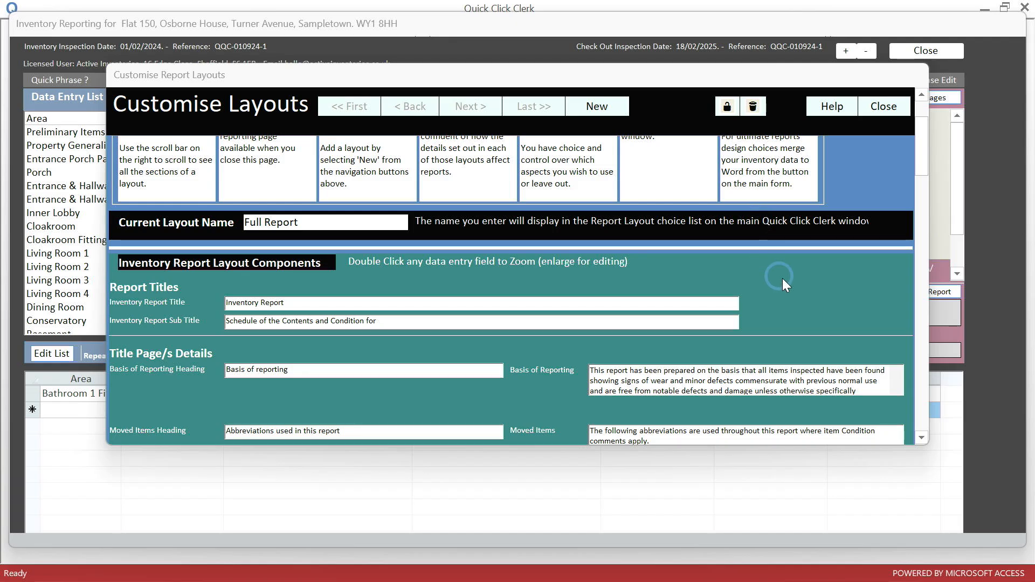
click(883, 106)
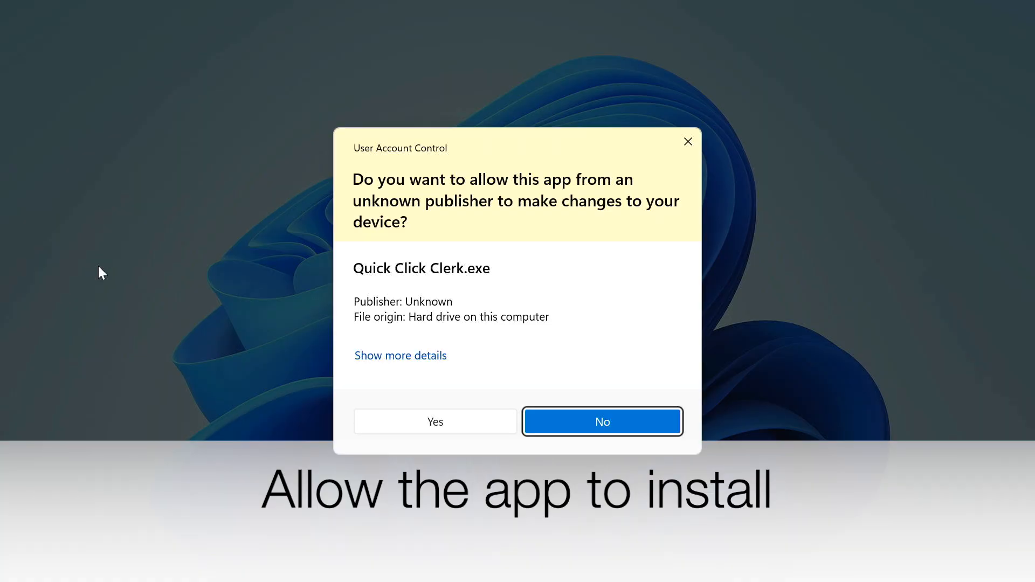
Allow the Quick Click Clerk.exe installer to make changes to the device, and accept the license agreement
click(450, 425)
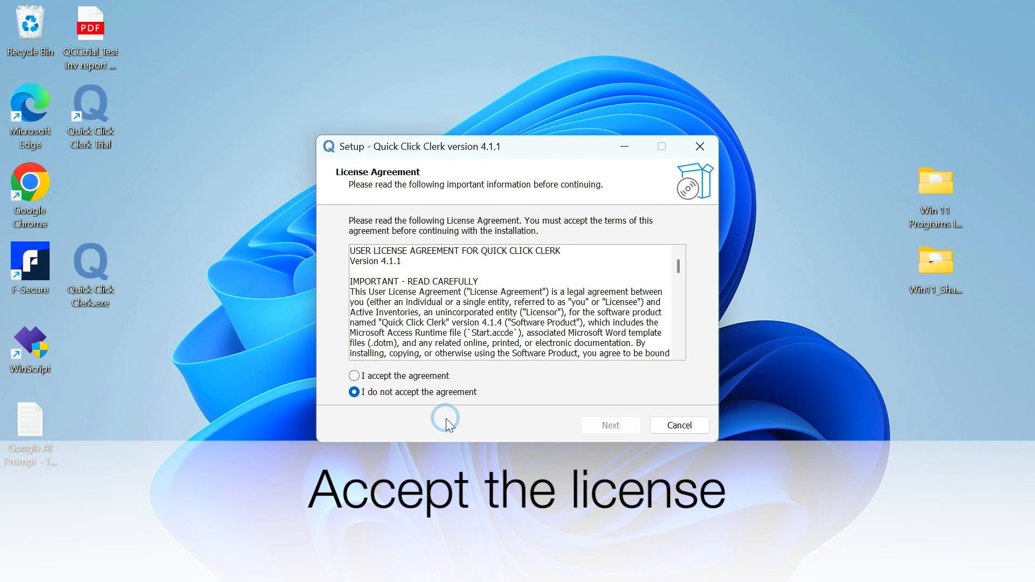
click(354, 376)
click(610, 424)
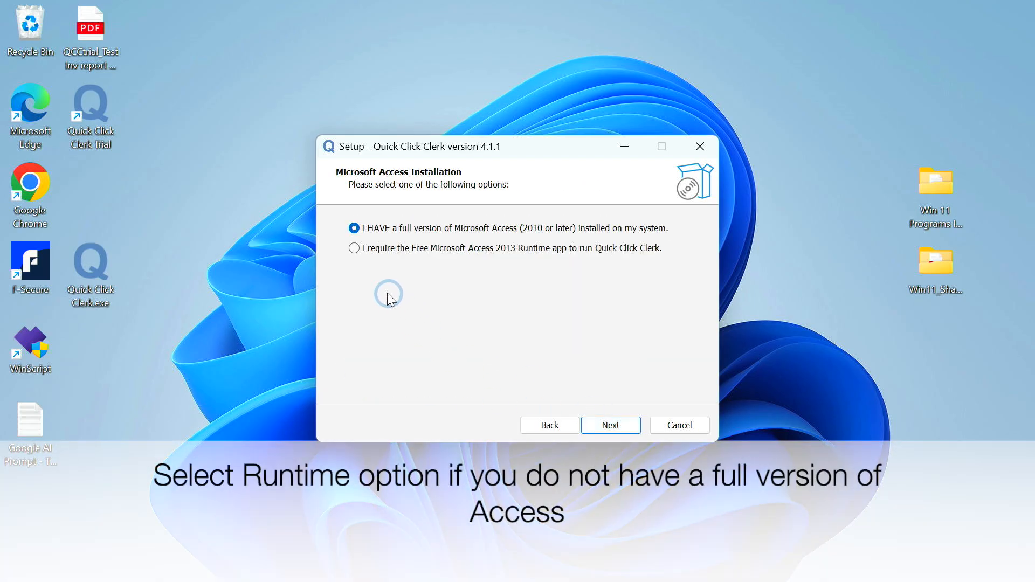
Choose the free Microsoft Access 2013 Runtime option for the installation and continue past the setup information
click(355, 249)
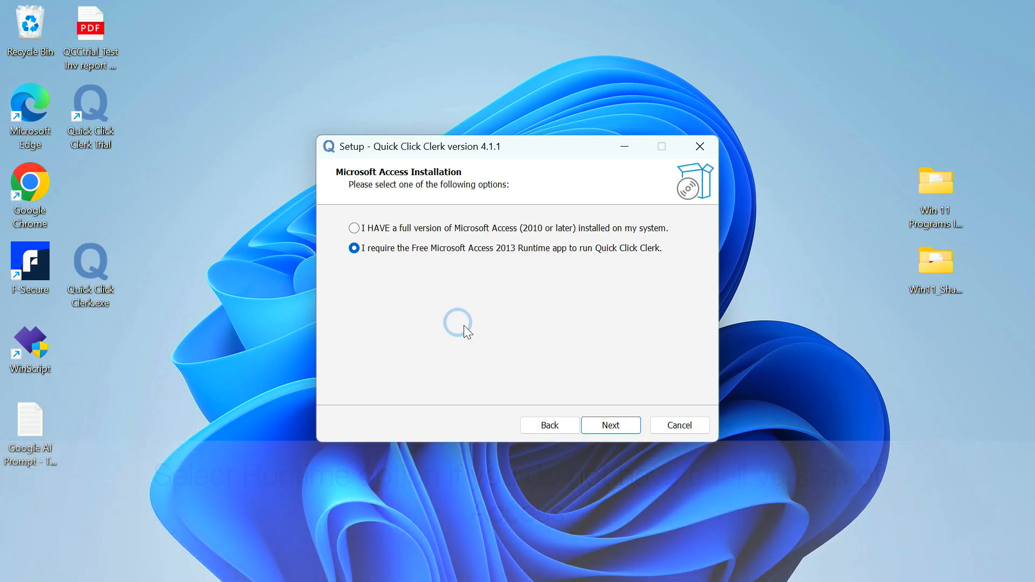
click(616, 425)
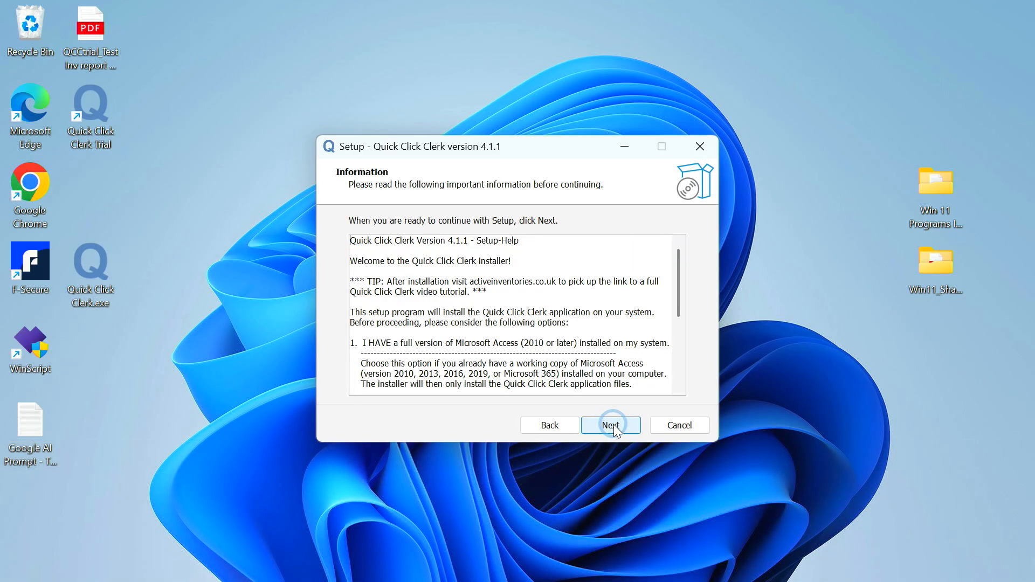
click(612, 425)
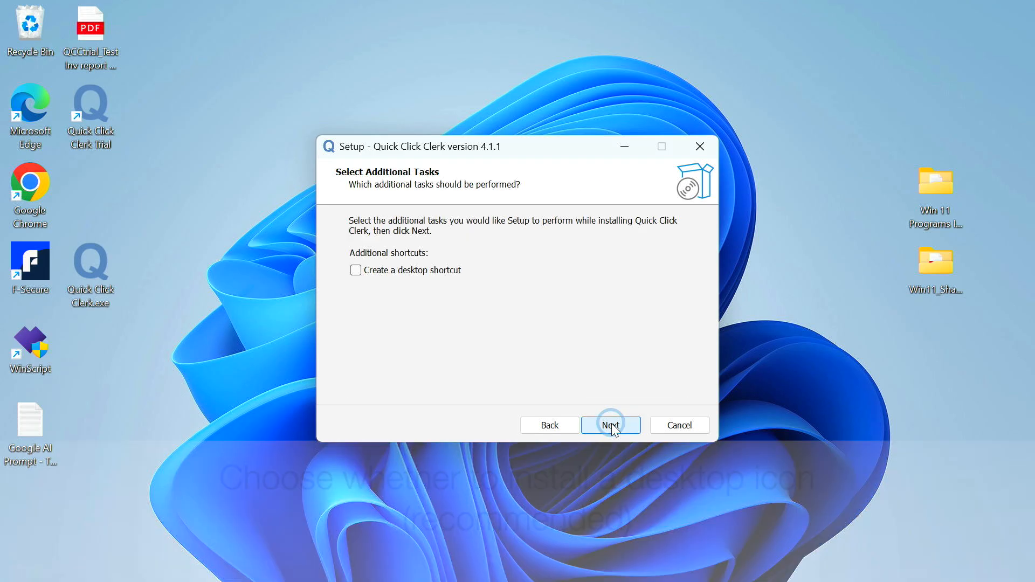
Install Quick Click Clerk with a desktop shortcut, and acknowledge the Microsoft Access 2013 Runtime file extraction
click(356, 270)
click(605, 425)
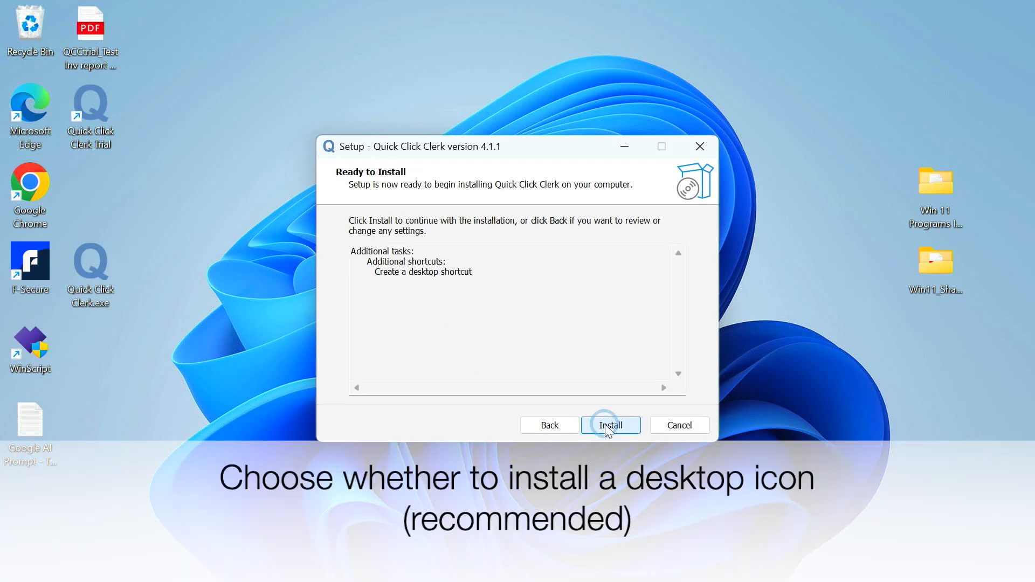
click(605, 425)
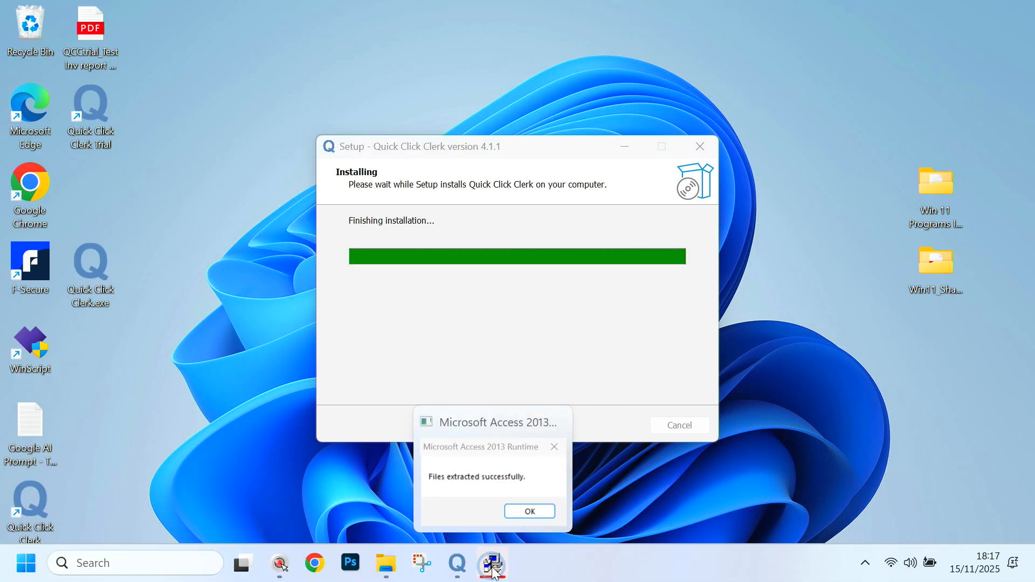
click(557, 464)
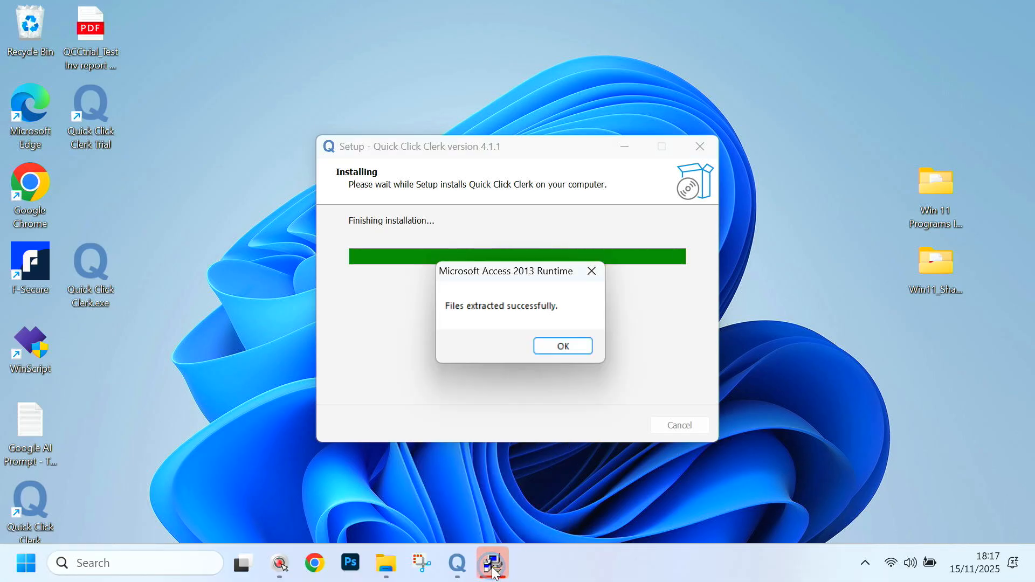
click(561, 347)
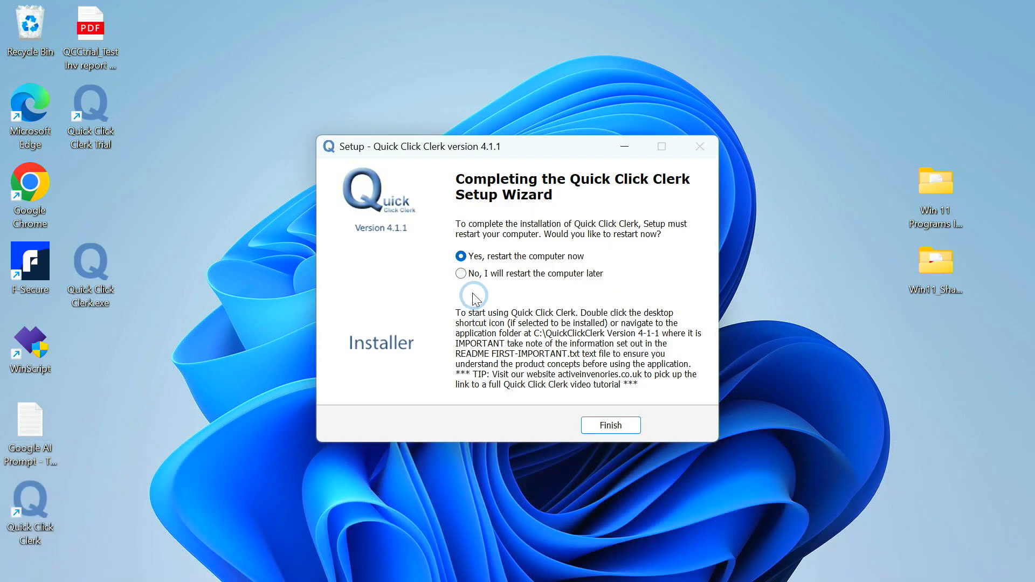
Finish the setup without restarting the computer, and move the new Quick Click Clerk shortcut to just beneath the Quick Click Clerk Trial shortcut
click(461, 273)
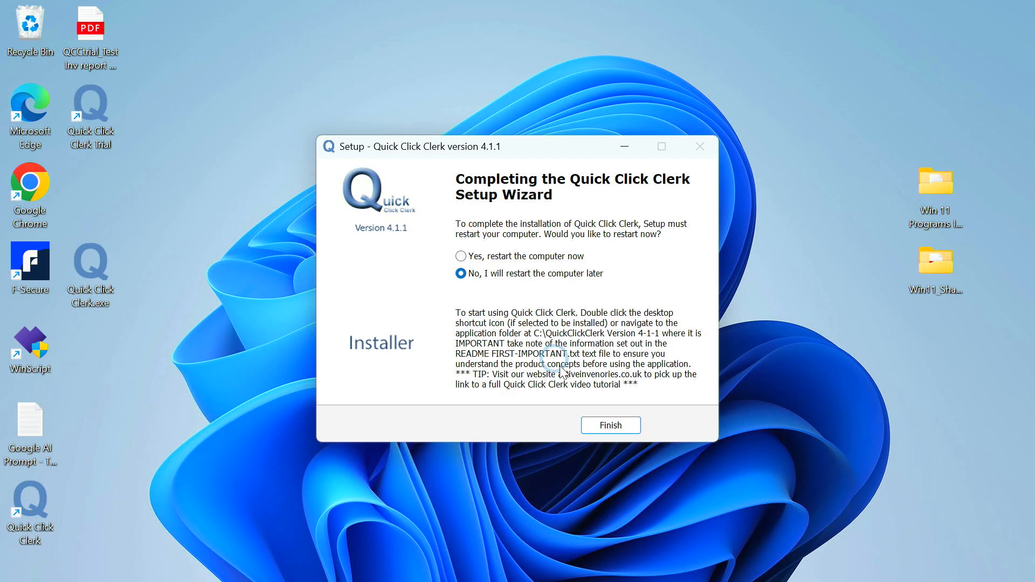
click(611, 426)
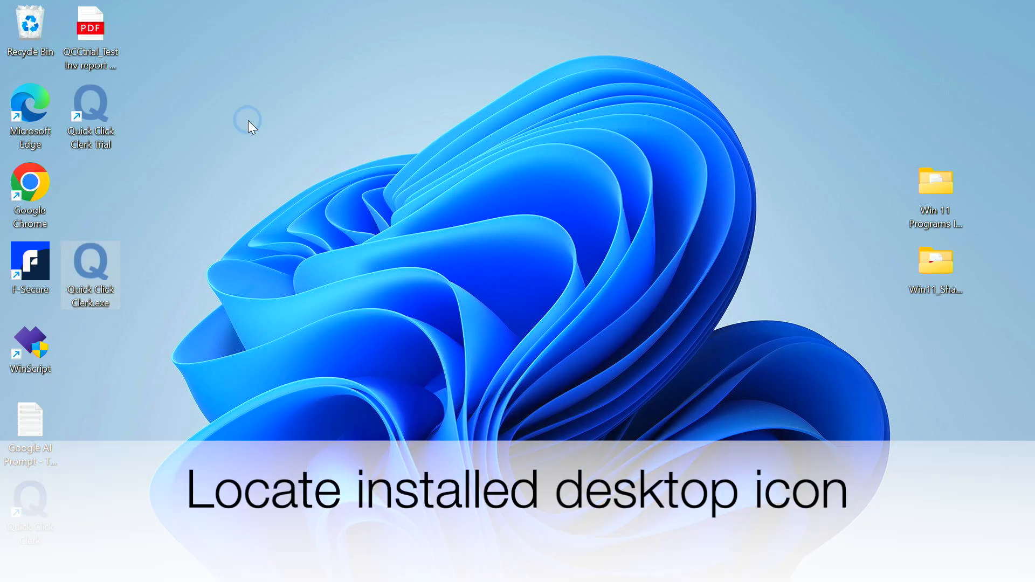
drag(35, 489, 108, 180)
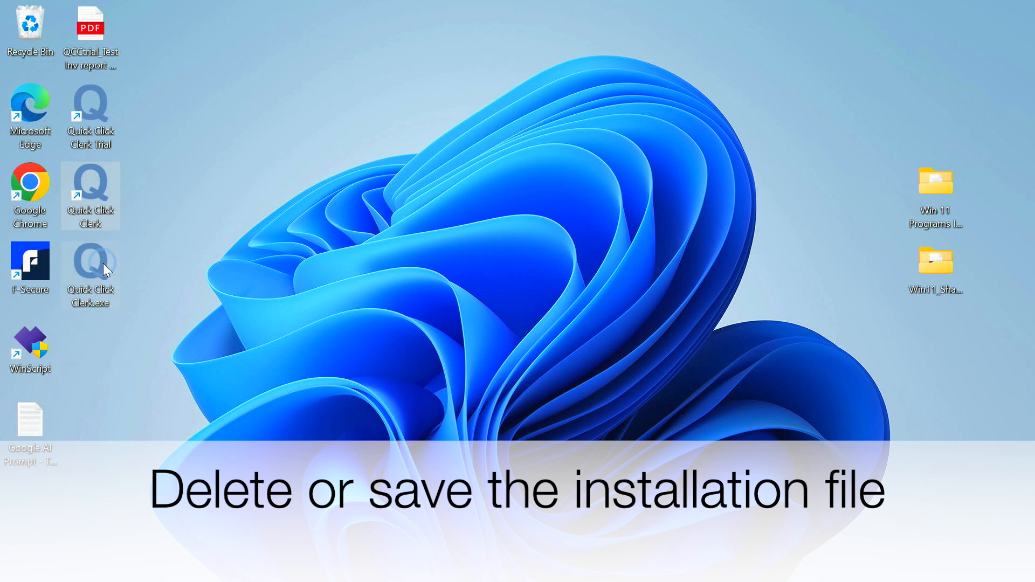
Delete the Quick Click Clerk.exe installation file from the desktop
right_click(117, 288)
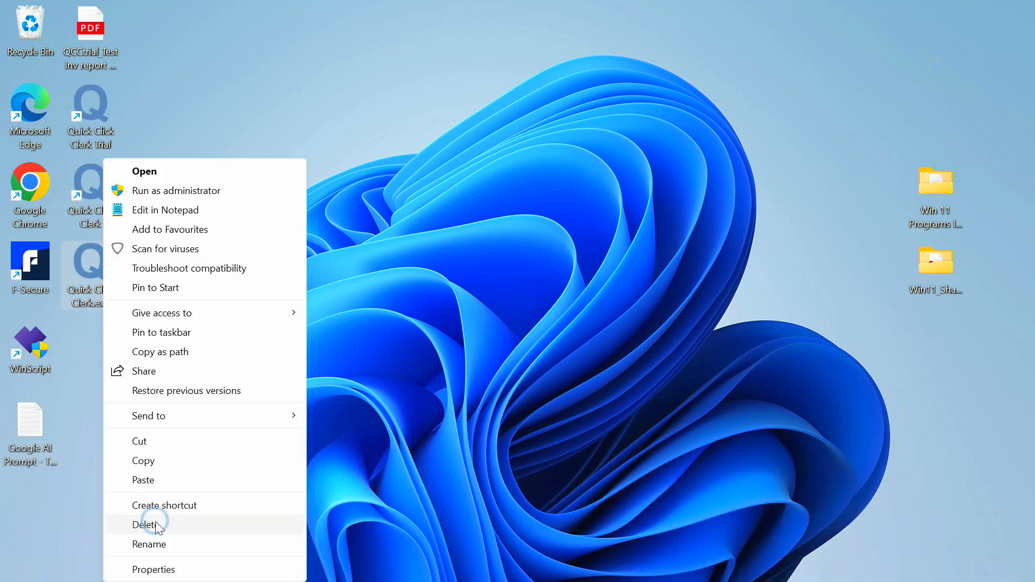
click(156, 523)
click(588, 360)
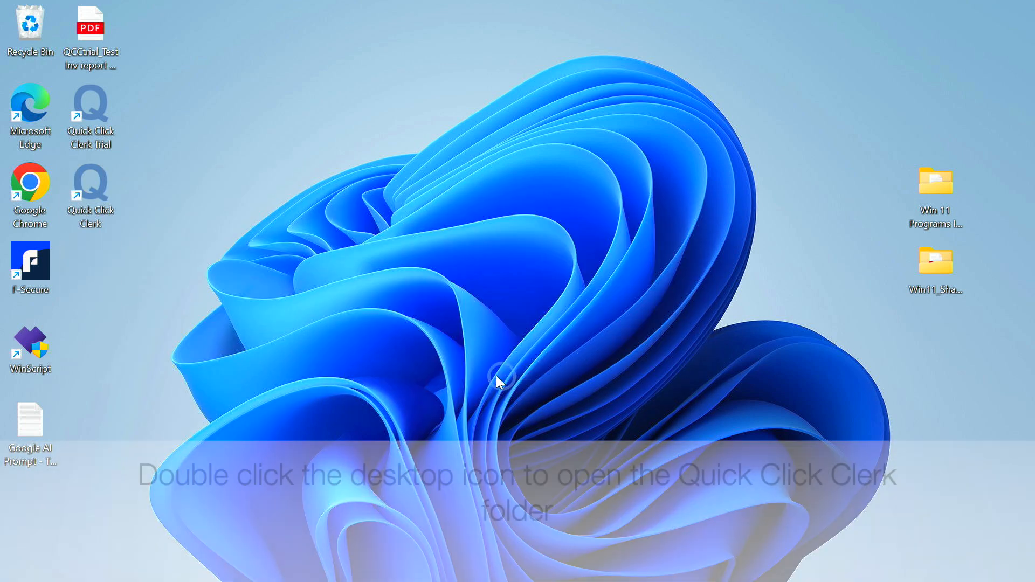
Open the installed Quick Click Clerk folder and duplicate QCC_Start.accde within it
double_click(95, 183)
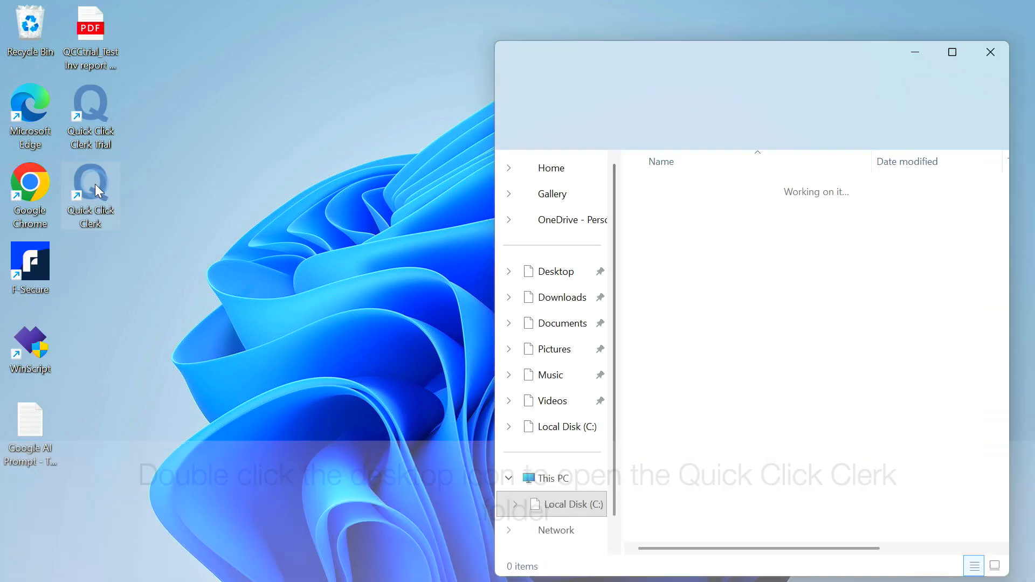
right_click(644, 282)
click(682, 480)
right_click(693, 408)
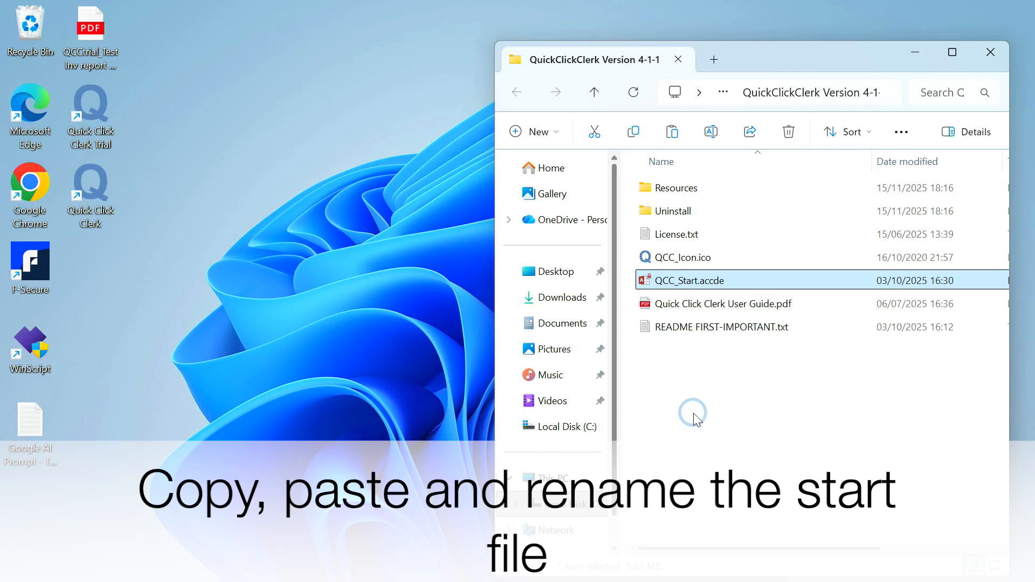
click(731, 238)
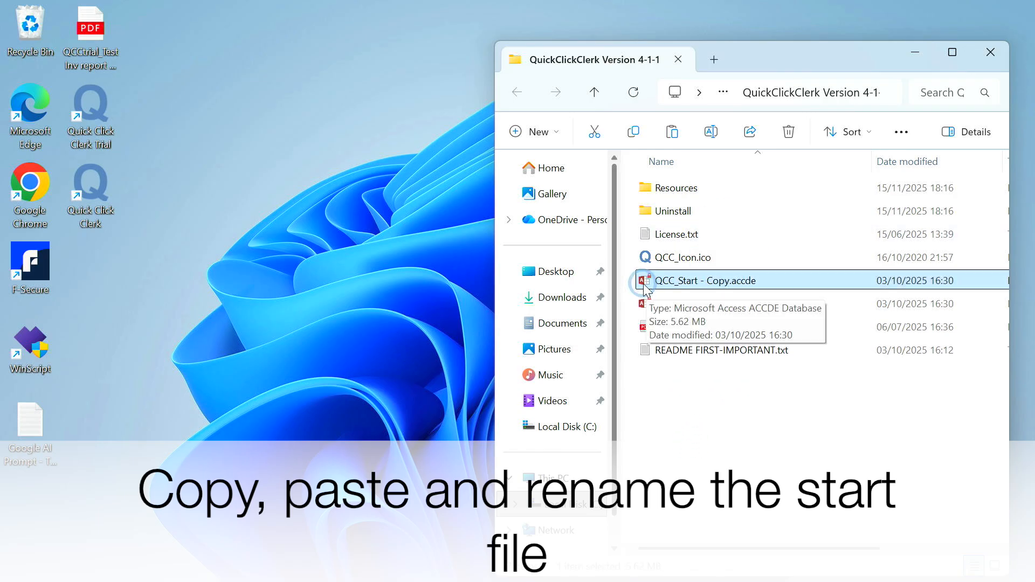
Rename the copied start file as "QCC_Start - Copy for experi or new Inventory report.accde"
click(728, 280)
click(728, 280)
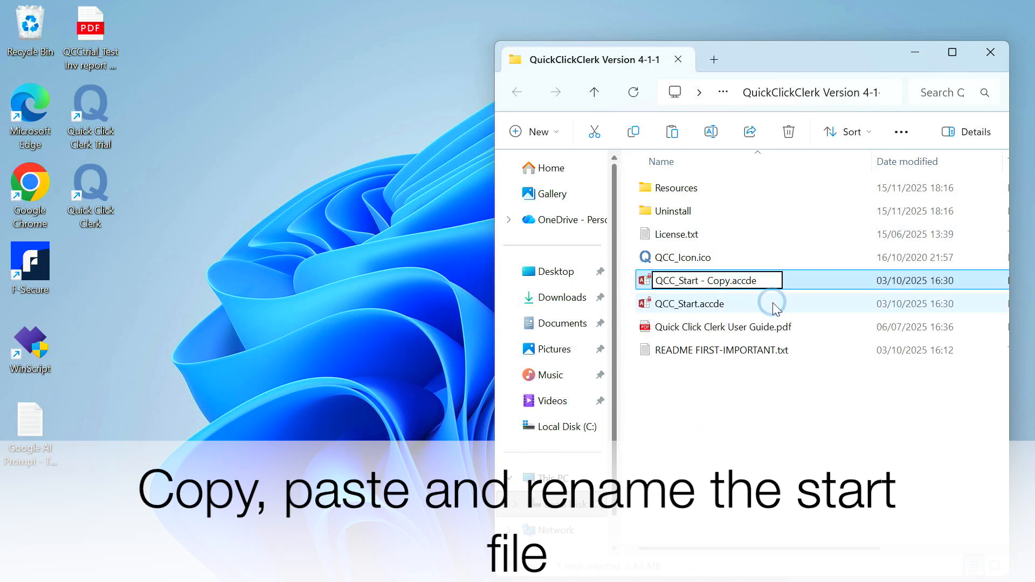
text(for experi or new Inventory report)
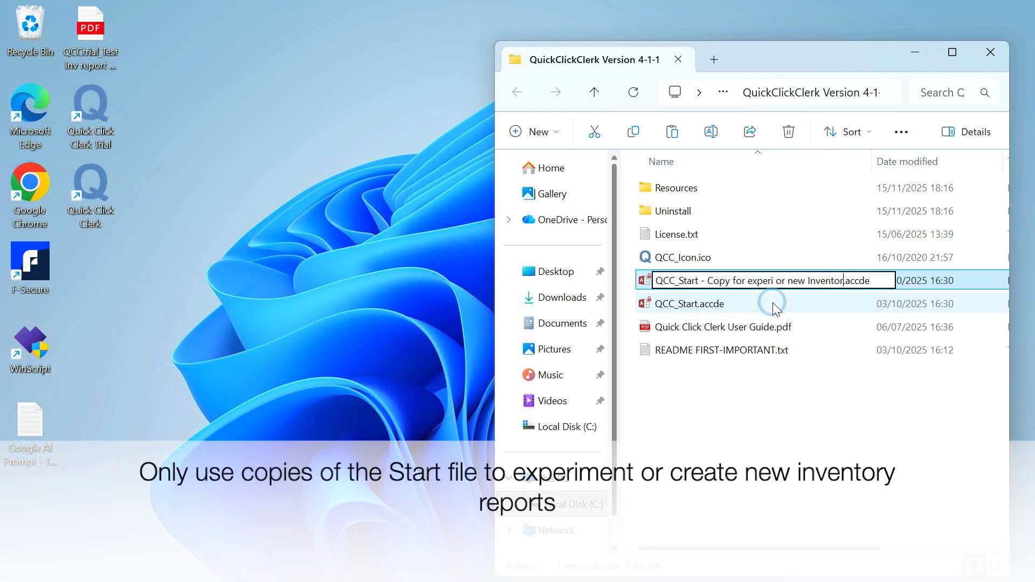
click(700, 390)
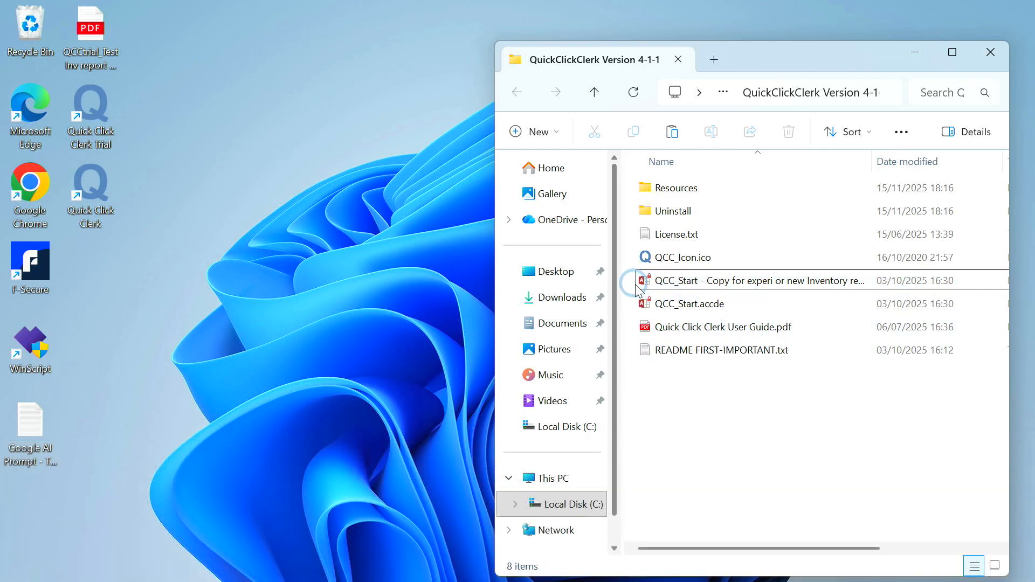
Open the copied start file in Quick Click Clerk, allowing it past the Microsoft Access security notice
double_click(643, 288)
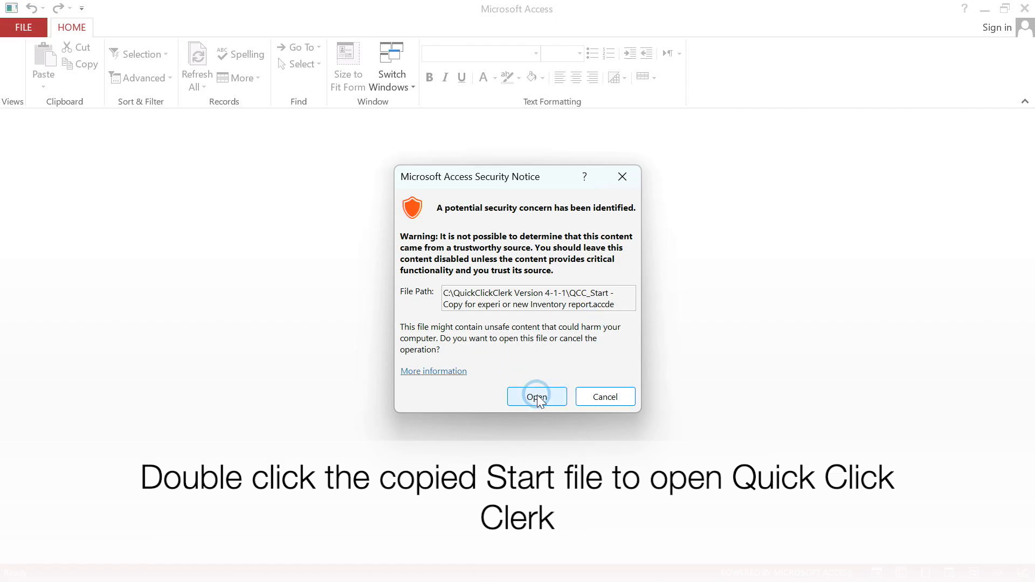
click(537, 397)
click(519, 283)
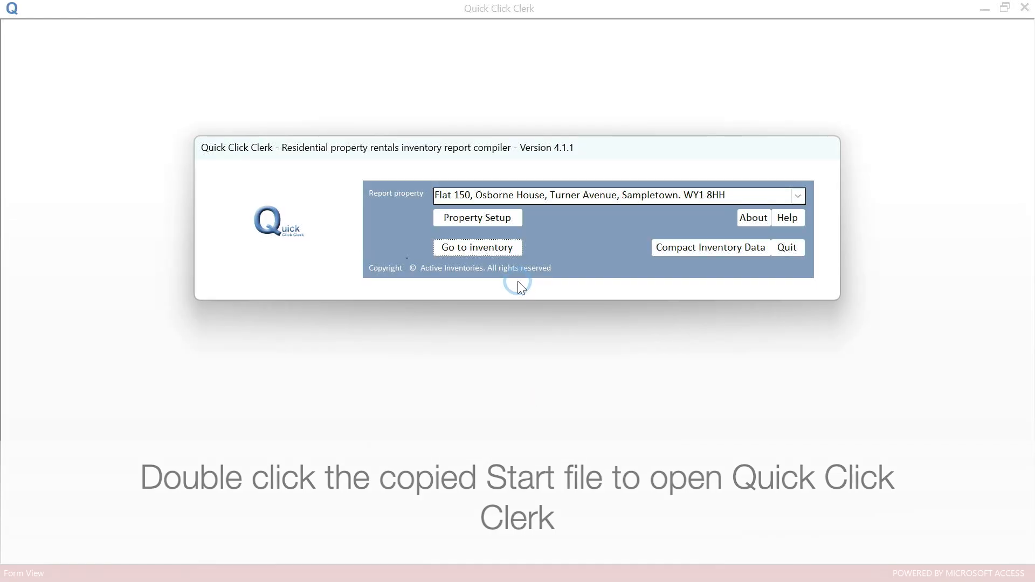
View the sample property's inventory reporting window, close it and quit Quick Click Clerk
click(498, 249)
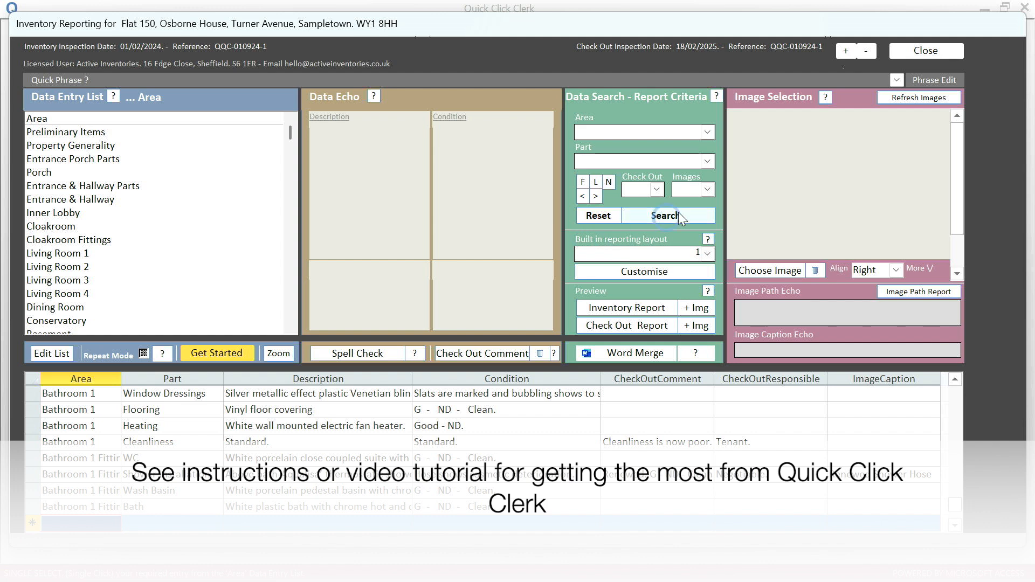
click(940, 53)
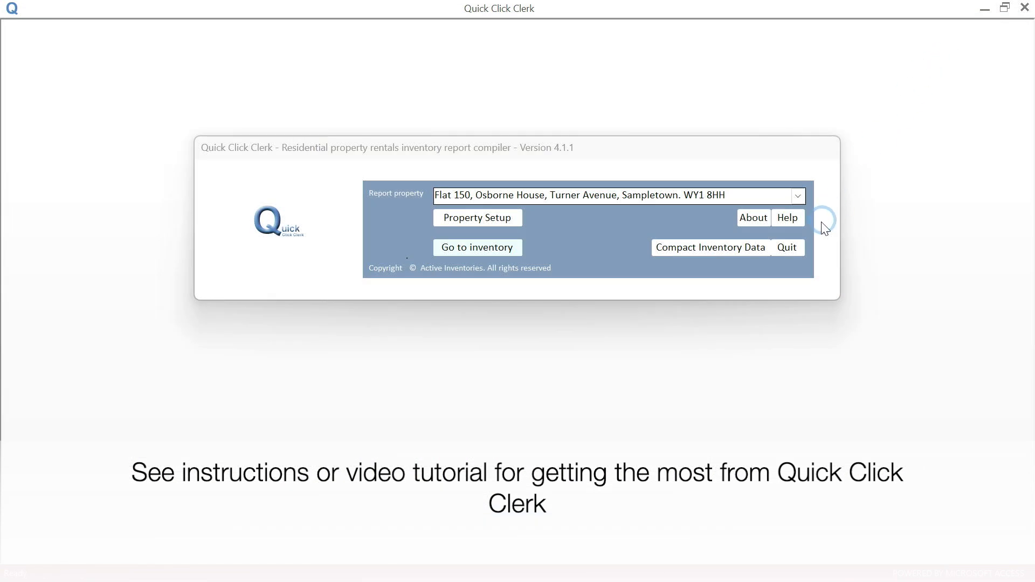
click(787, 249)
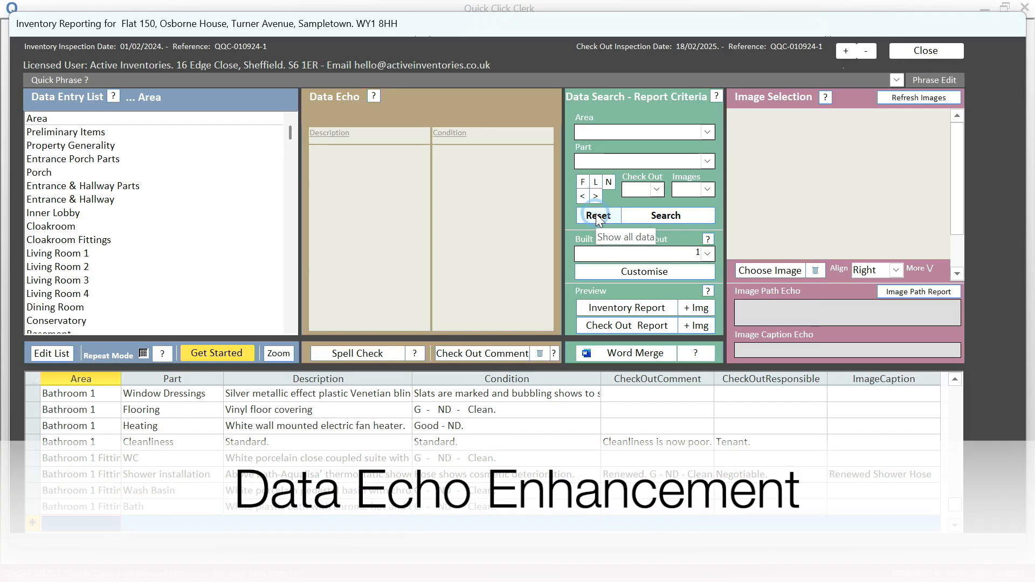
Go to the first inventory record and step through the Preliminary Items in the Data Echo up to Intruder Alarm Installed
click(583, 184)
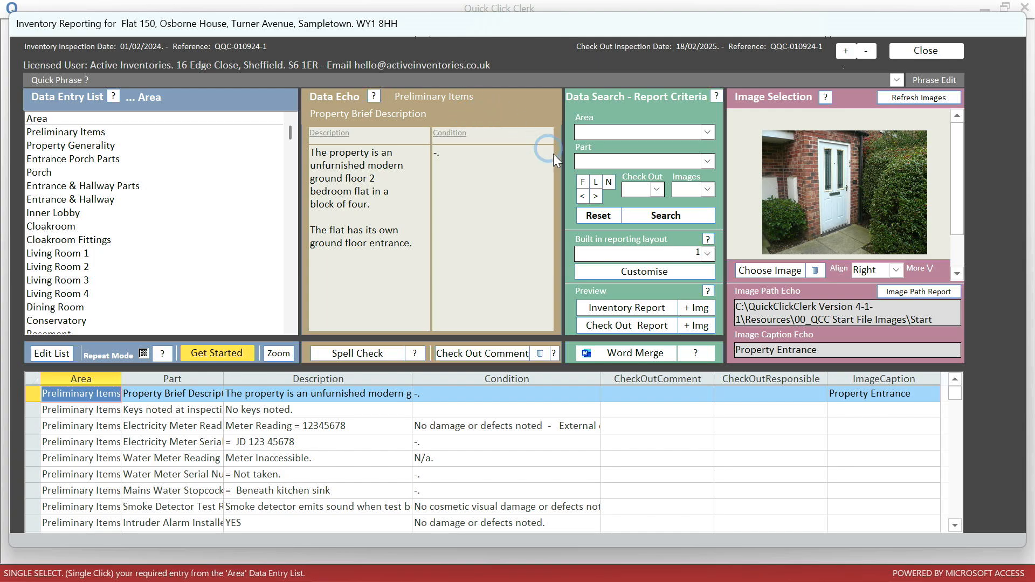
click(596, 196)
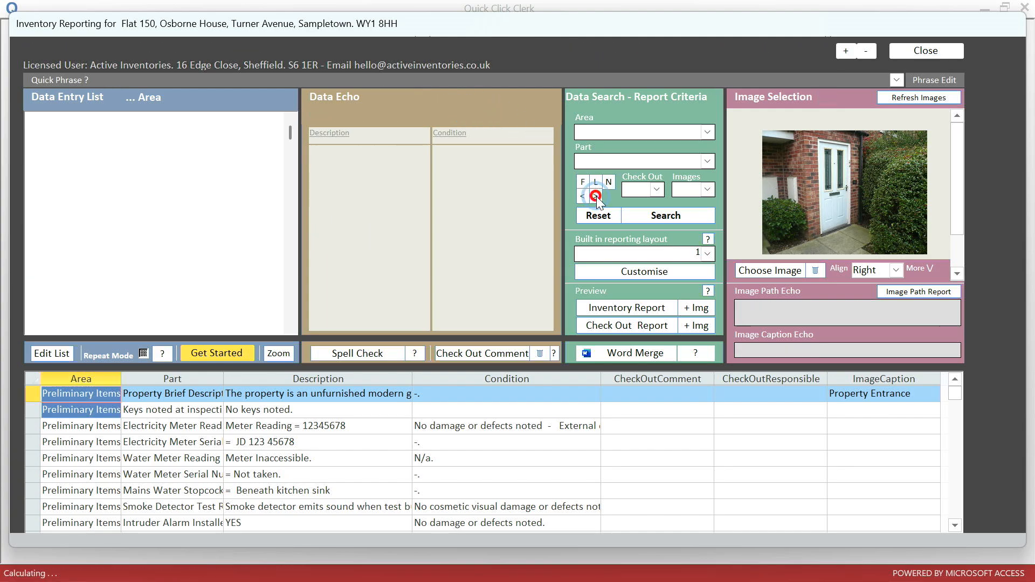
click(597, 197)
click(597, 195)
click(596, 196)
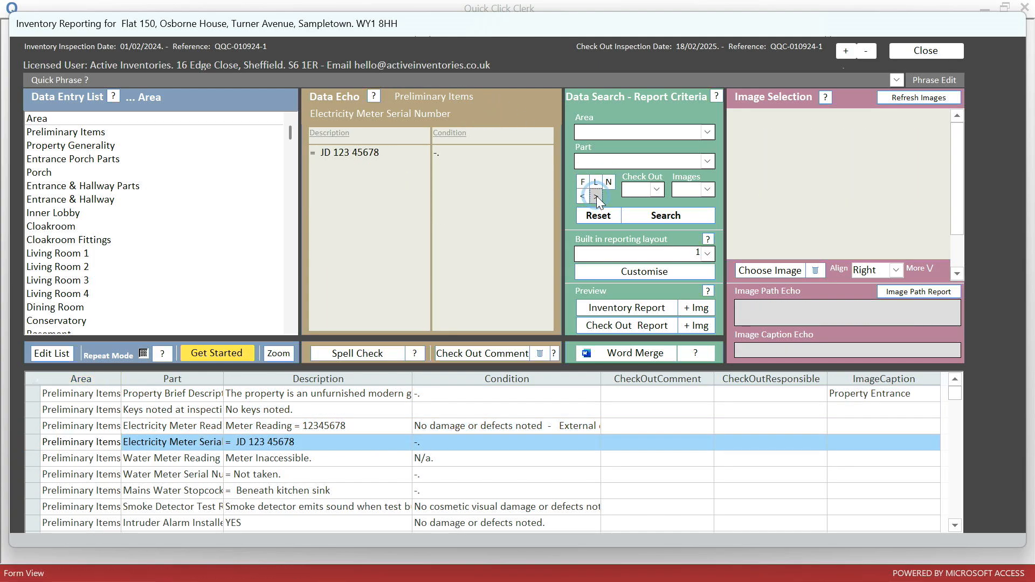
click(597, 196)
click(596, 196)
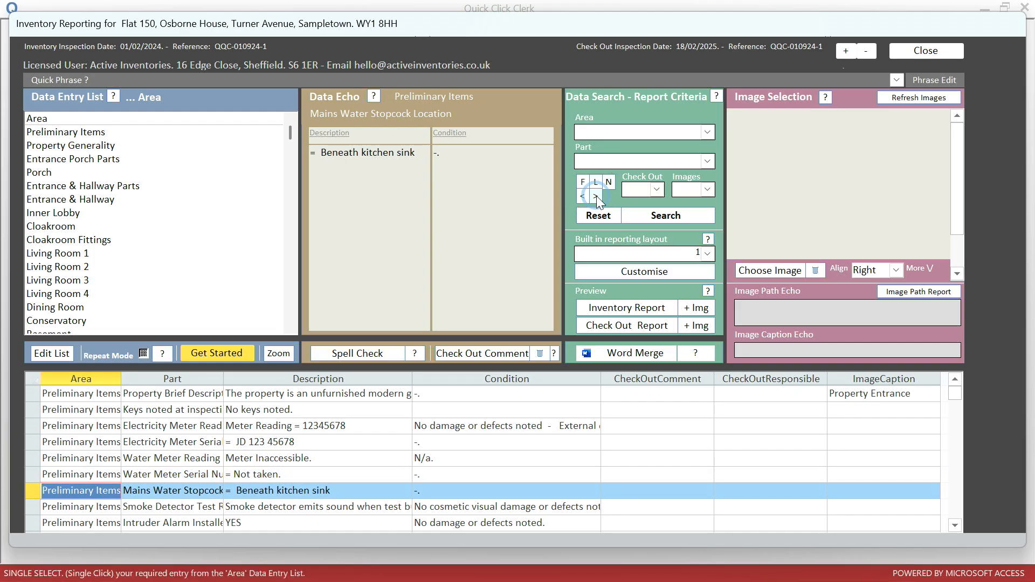
click(597, 195)
click(597, 195)
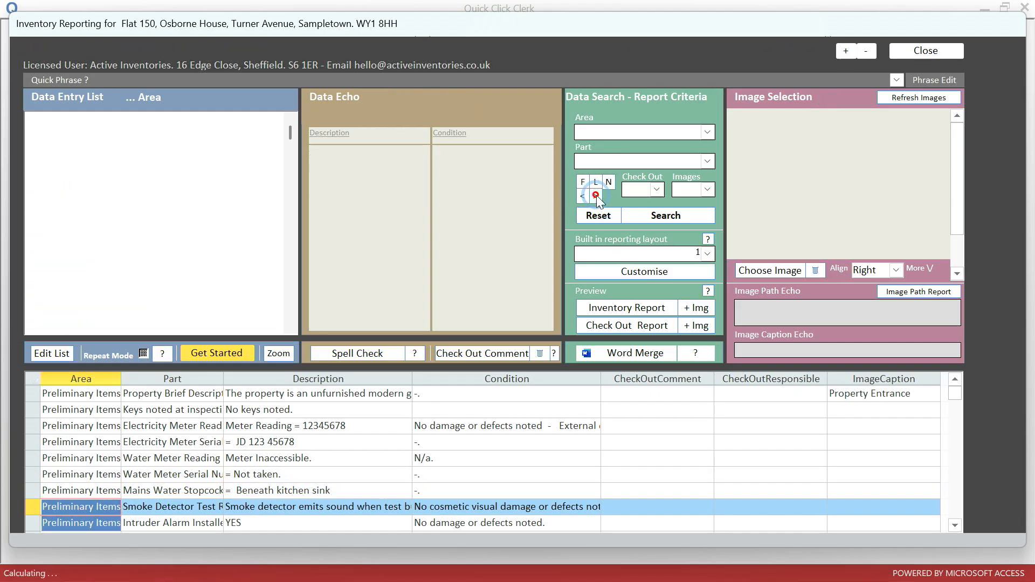
Filter the inventory to entries with Check Out set to Y, and step through the matching records in the Data Echo
click(651, 192)
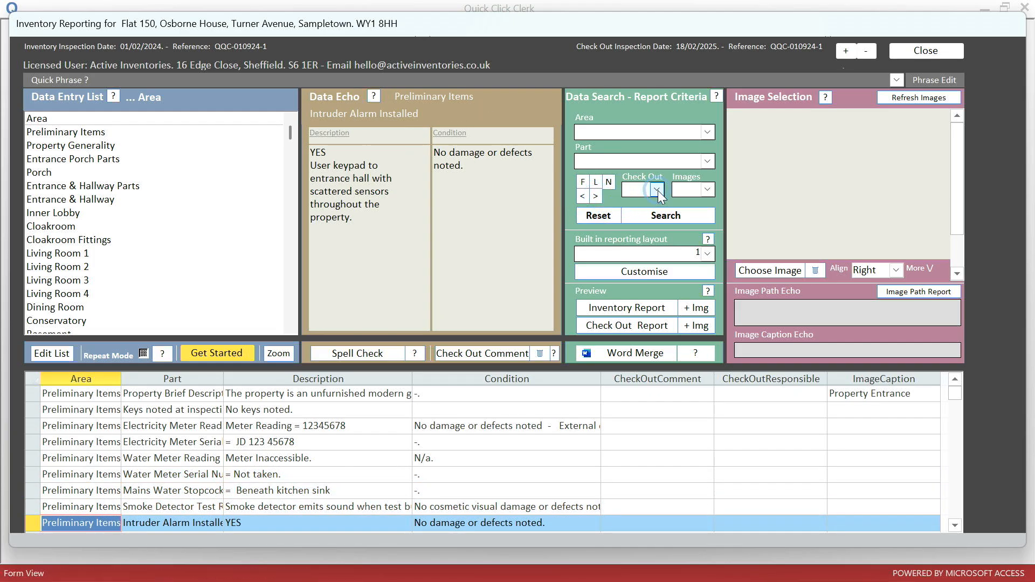
text(y)
click(658, 229)
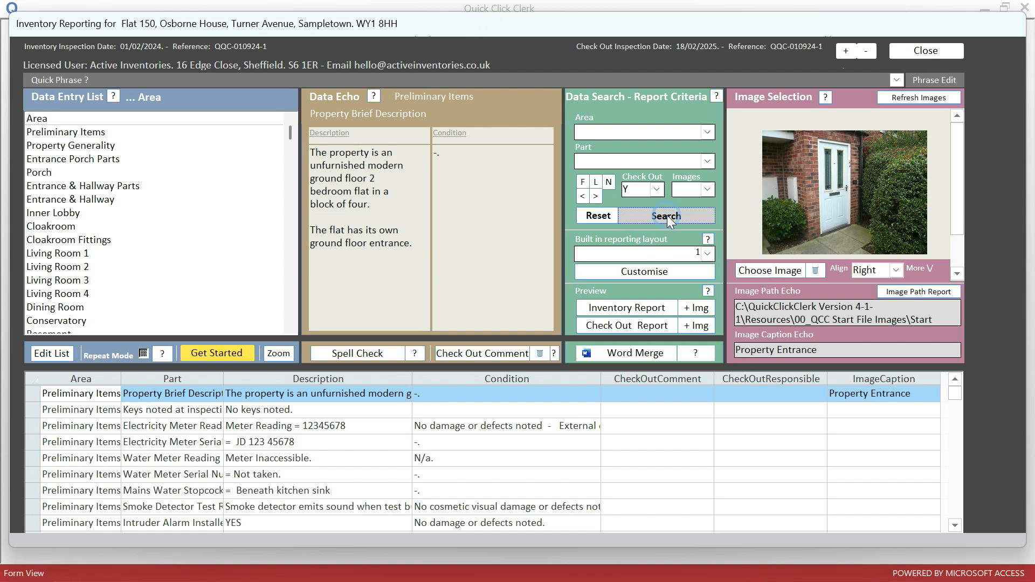
click(584, 183)
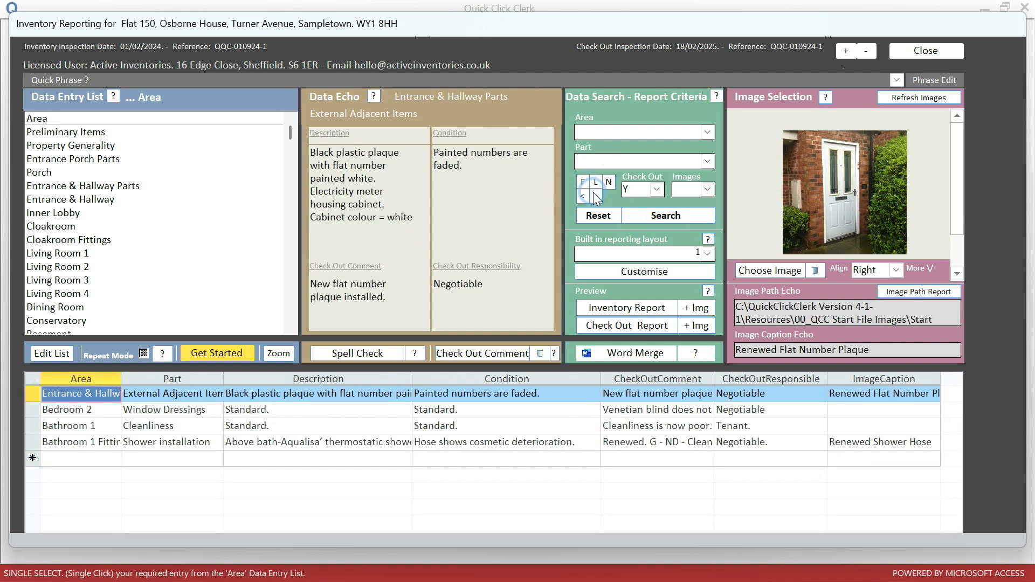
click(585, 198)
click(597, 196)
click(596, 196)
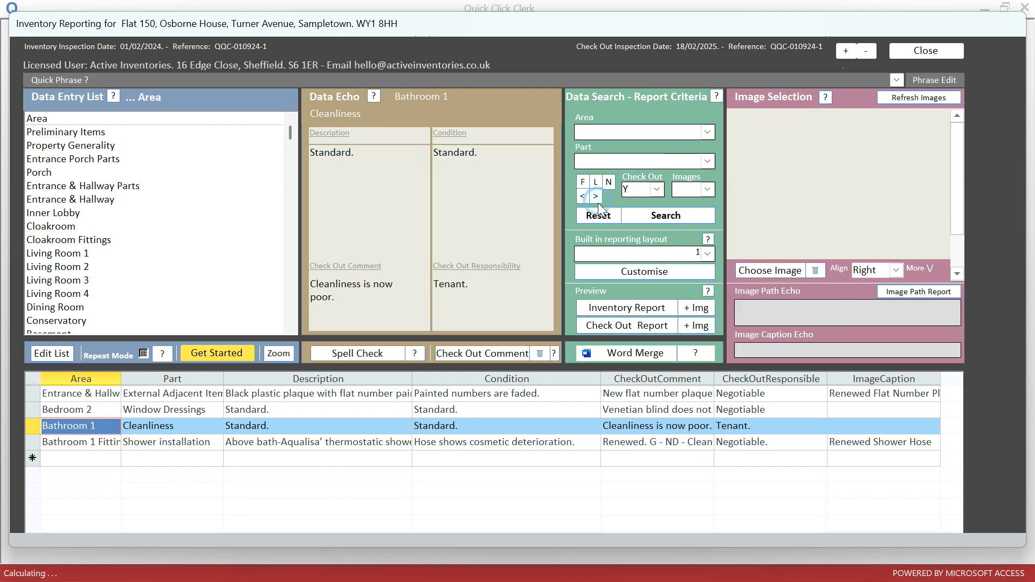
Reset the search, filter the inventory to the Property Generality area, and step through its records from the first one
click(598, 215)
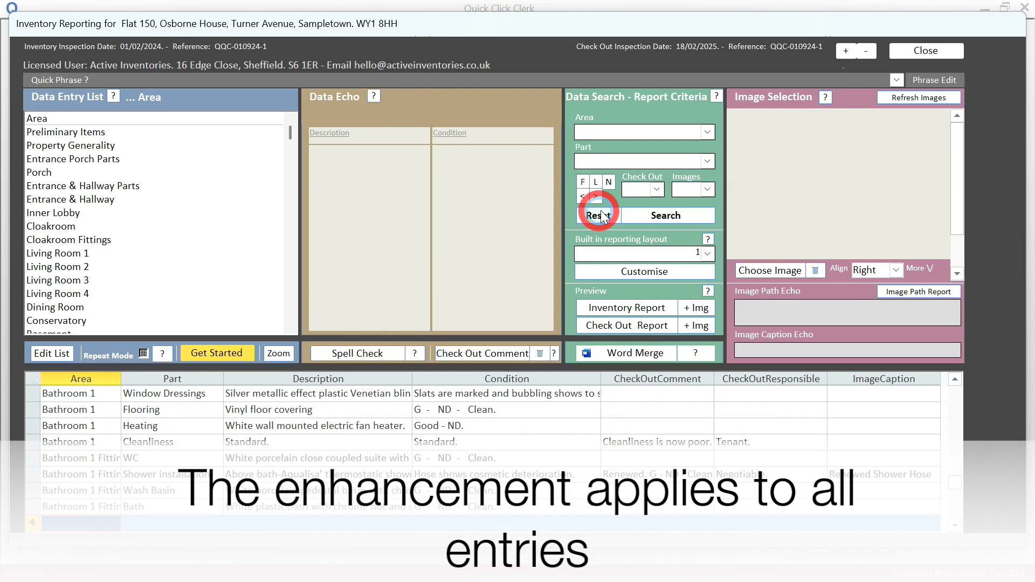
click(707, 132)
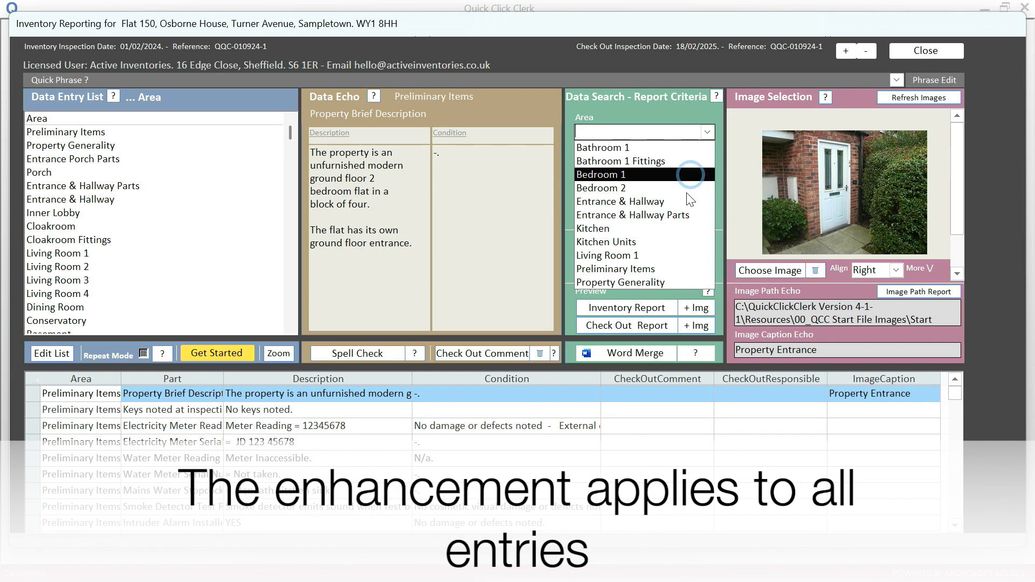
click(662, 281)
click(665, 217)
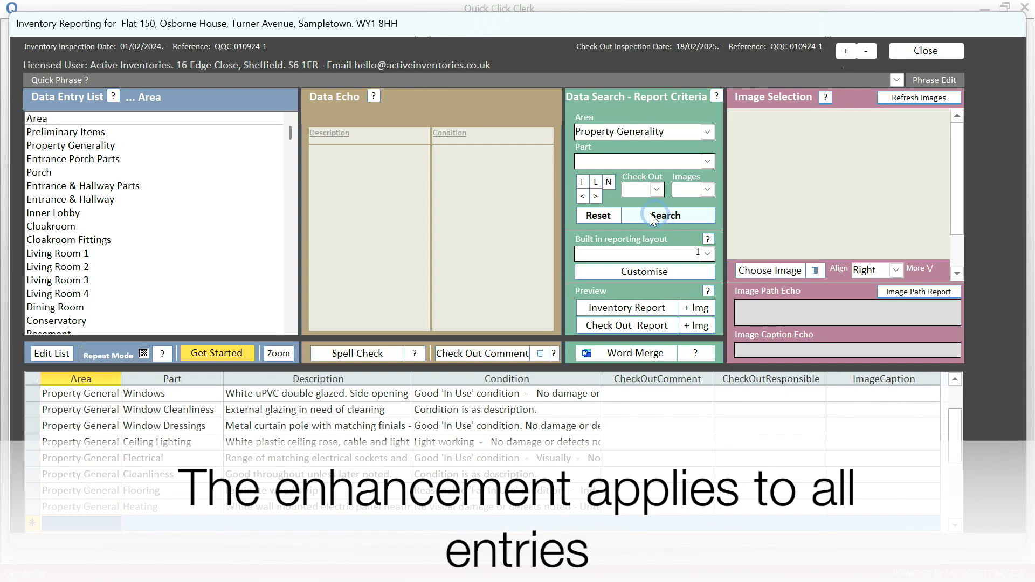
click(583, 182)
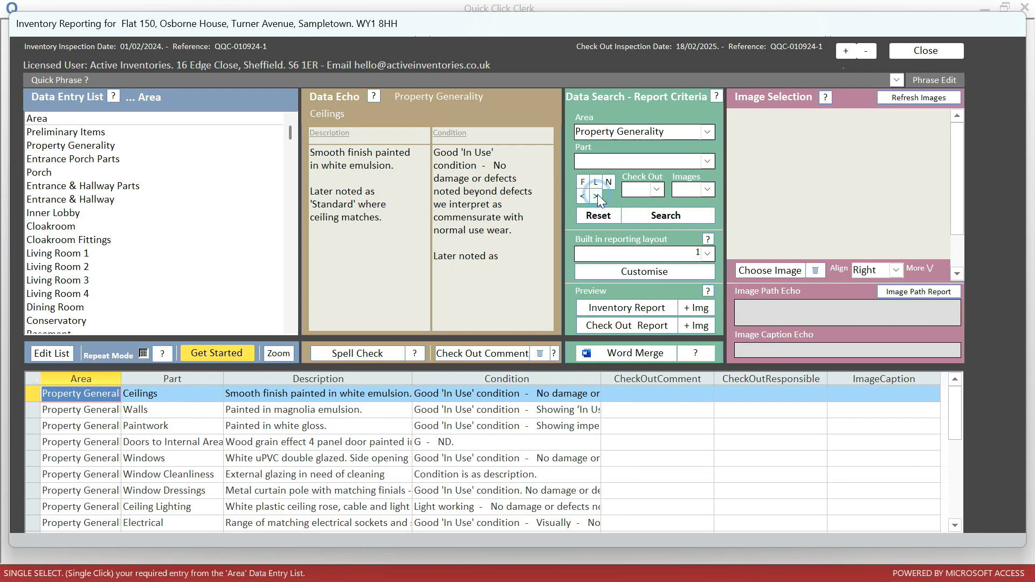
click(597, 196)
click(597, 196)
click(596, 196)
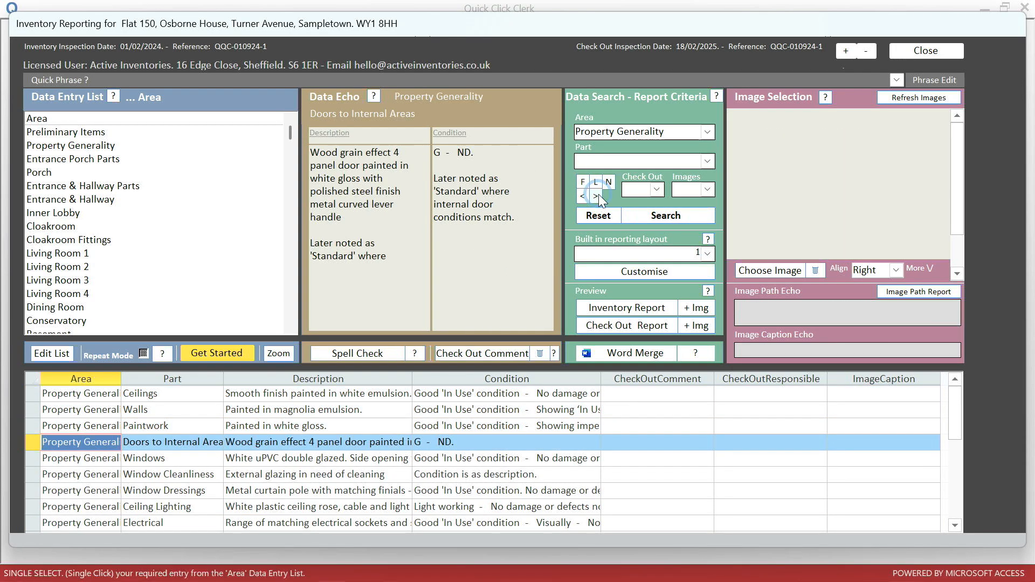
click(597, 195)
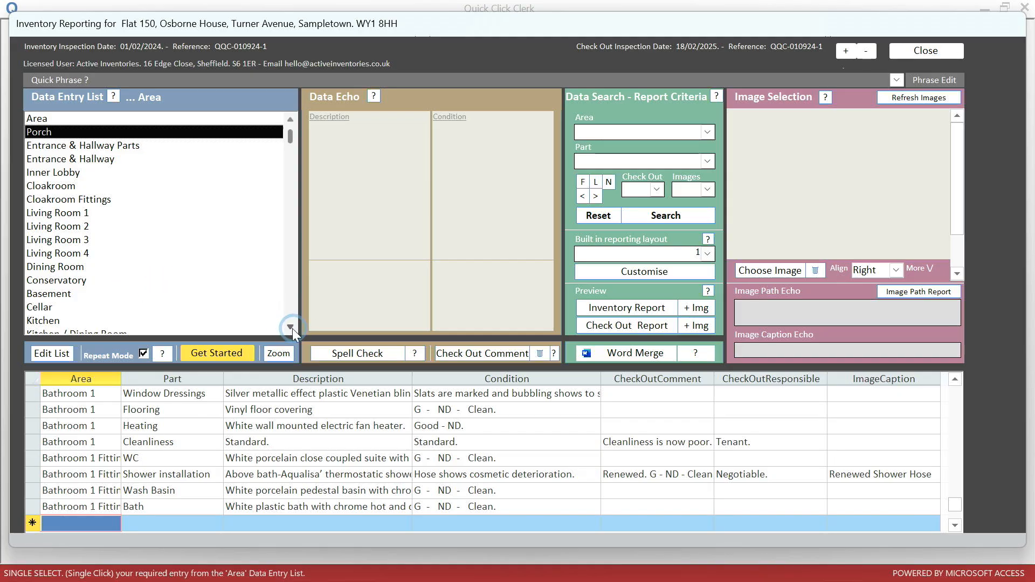
Add a Bedroom 3 record for Door Internal Side, described as matching outside including fittings, with condition No damage or defects noted
click(290, 327)
scroll(208, 301, down, 6)
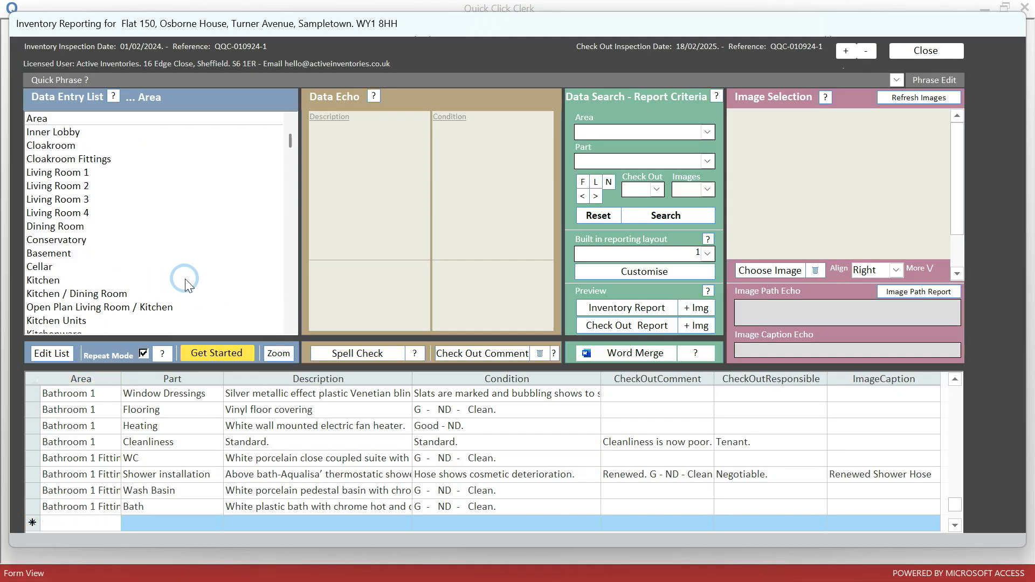
click(51, 294)
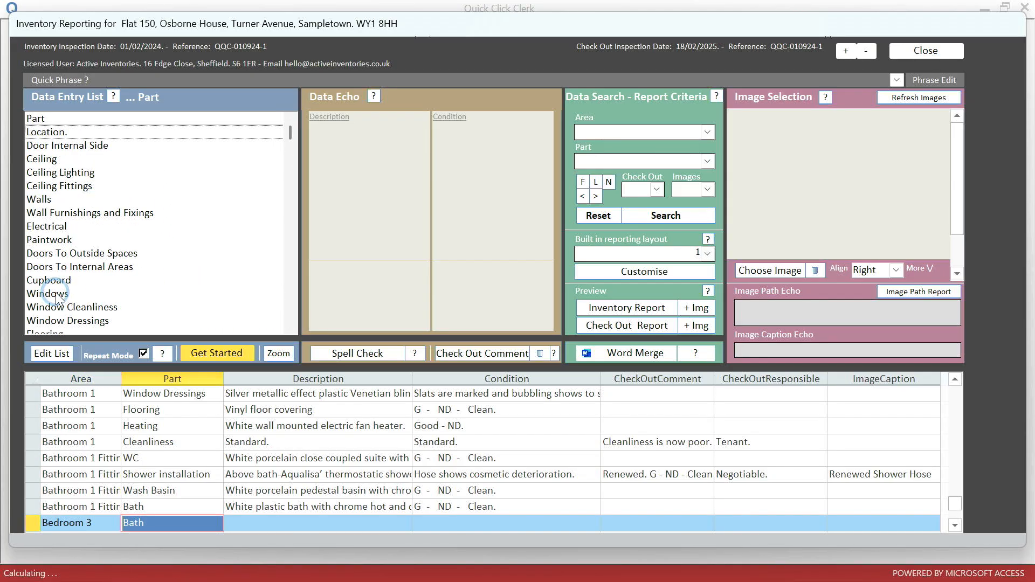
click(81, 145)
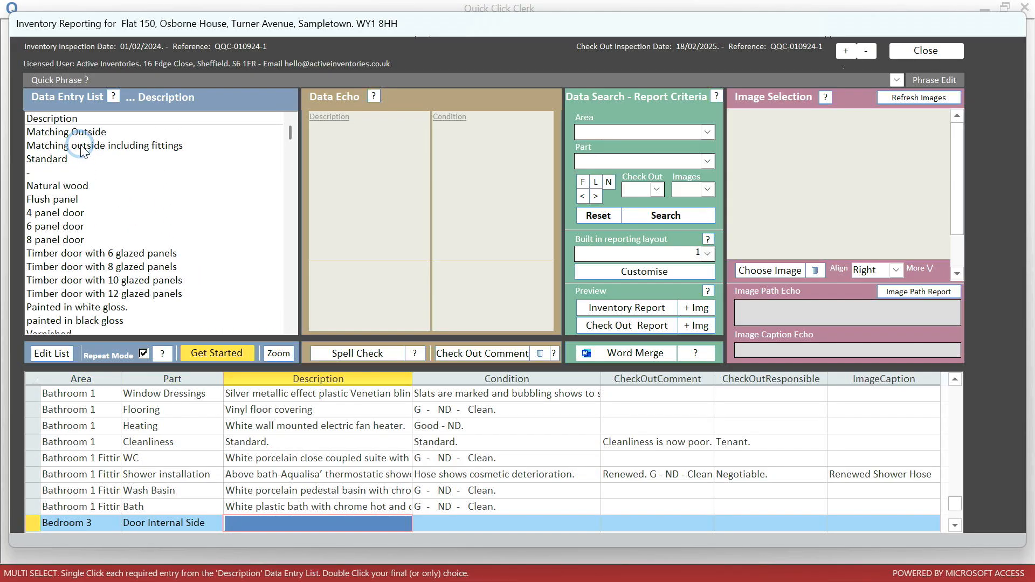
double_click(82, 146)
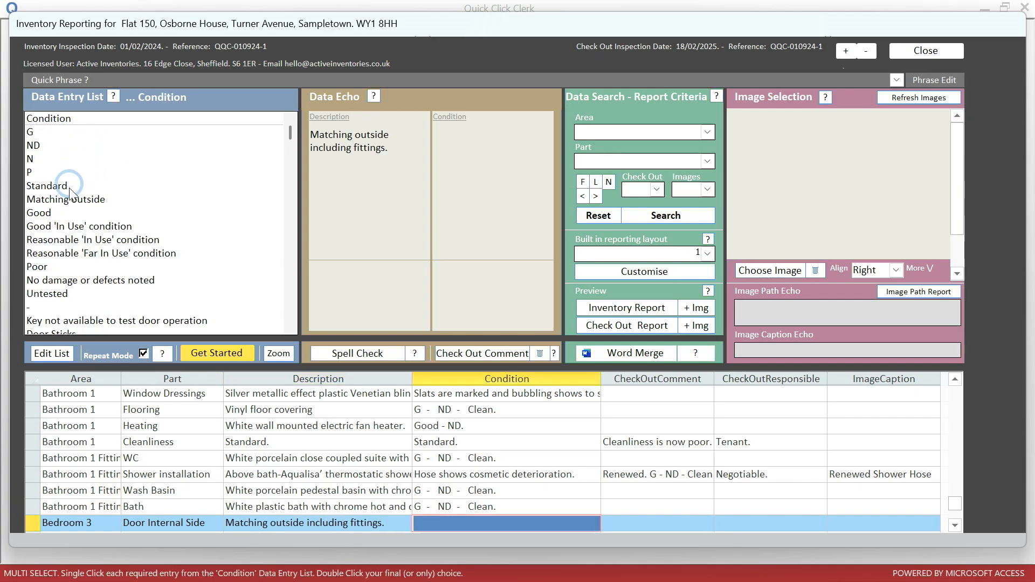
double_click(74, 280)
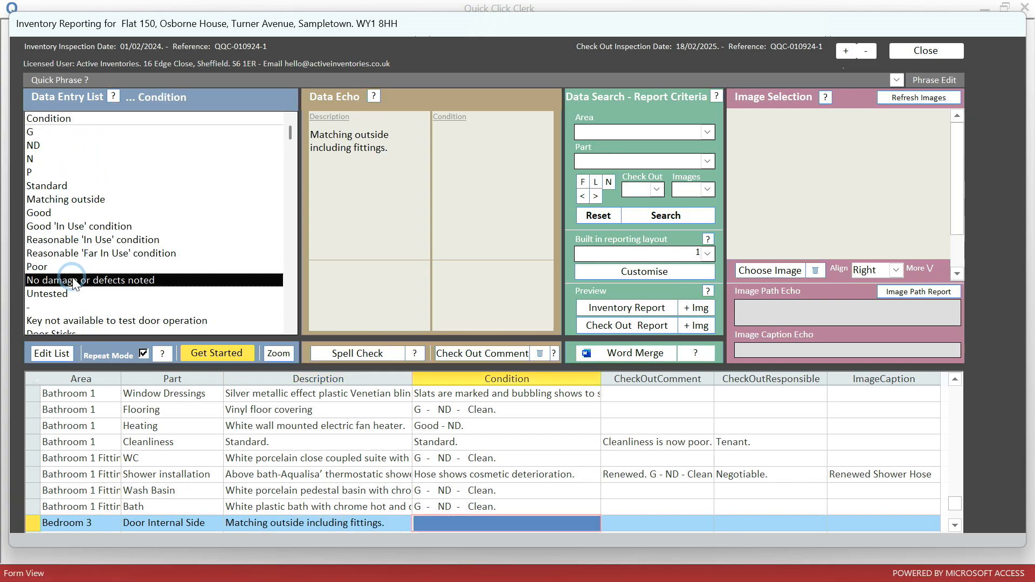
Add a Bedroom 3 Ceiling record with description Smooth finish painted in white emulsion and condition G - ND
click(153, 517)
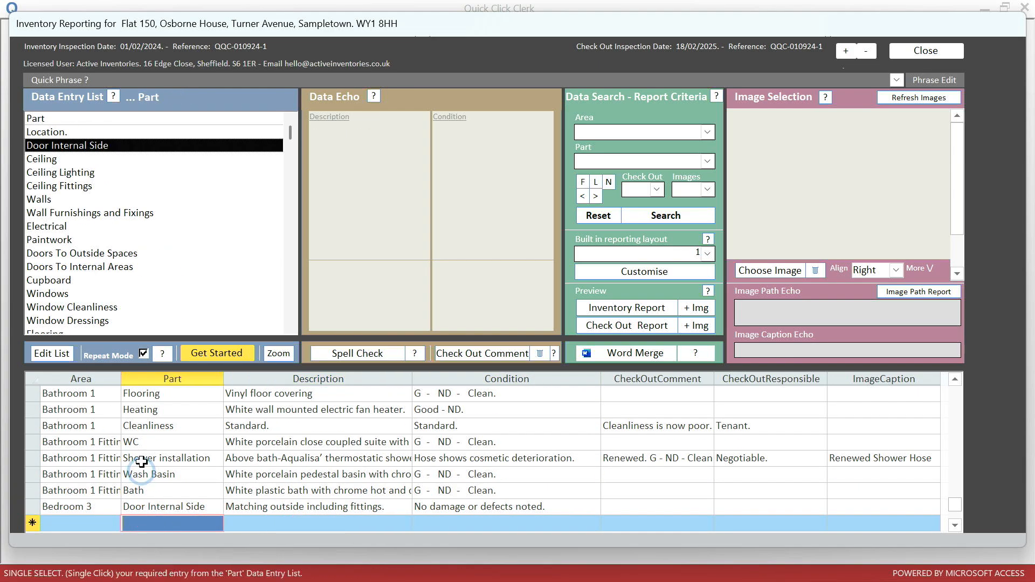
click(61, 162)
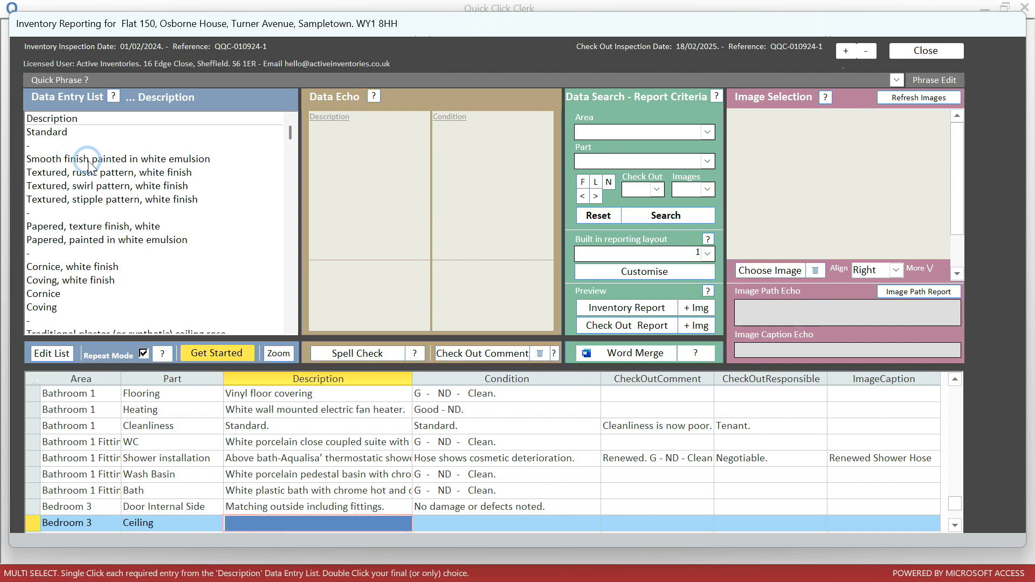
double_click(89, 160)
click(47, 132)
double_click(48, 147)
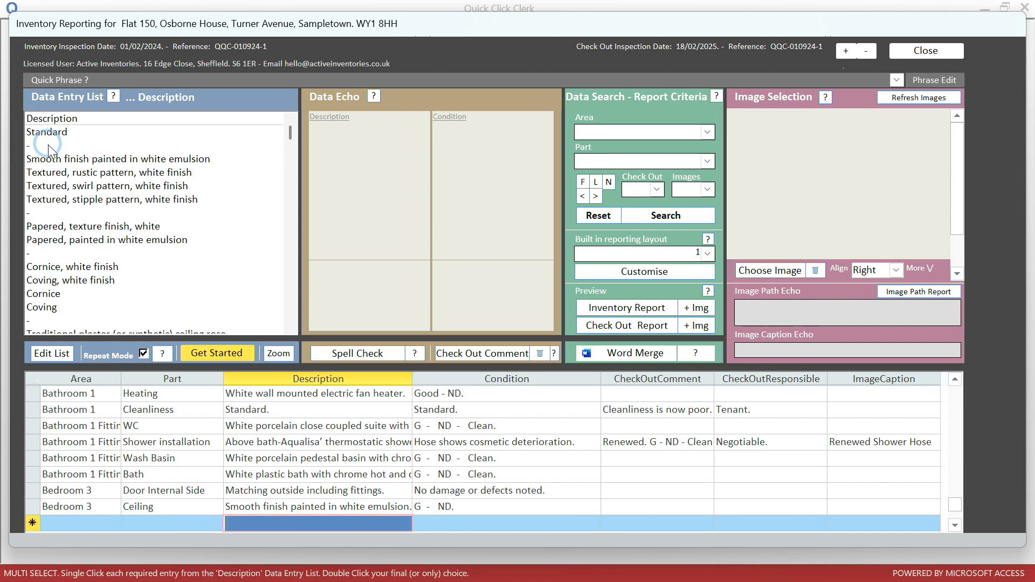
Add a Bedroom 3 Ceiling Lighting record with both description and condition set to Standard
click(152, 522)
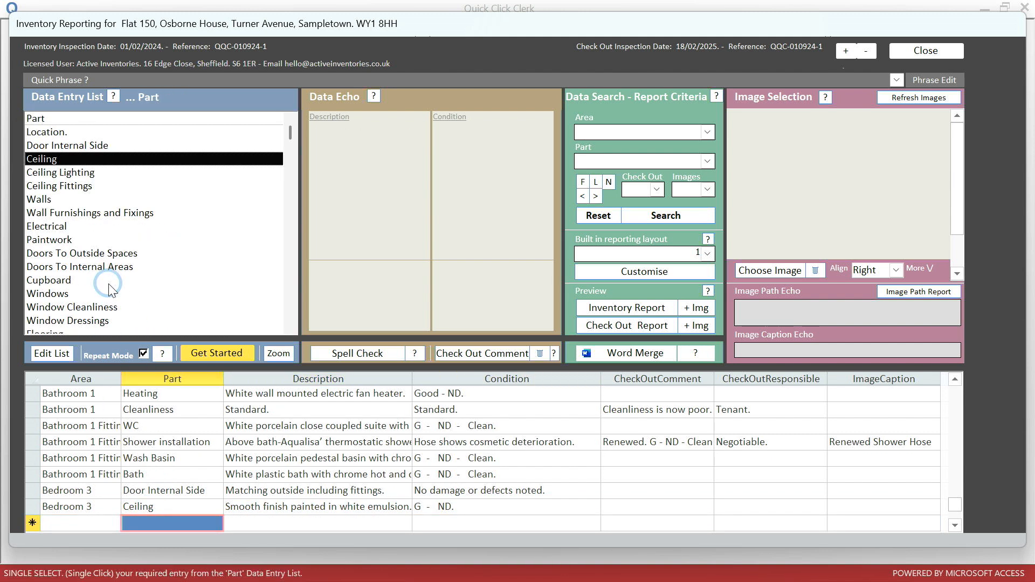
click(57, 173)
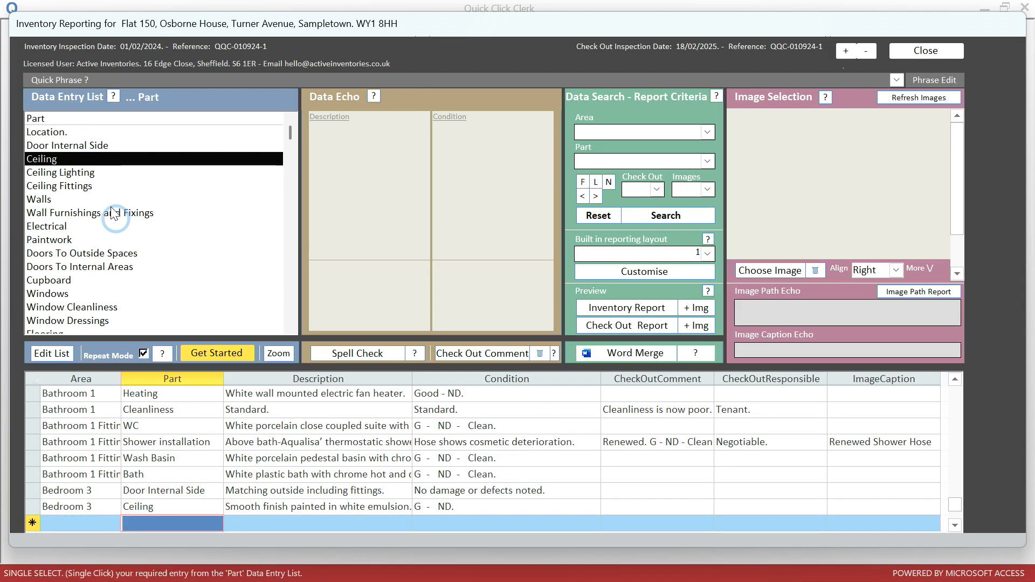
click(63, 170)
double_click(60, 133)
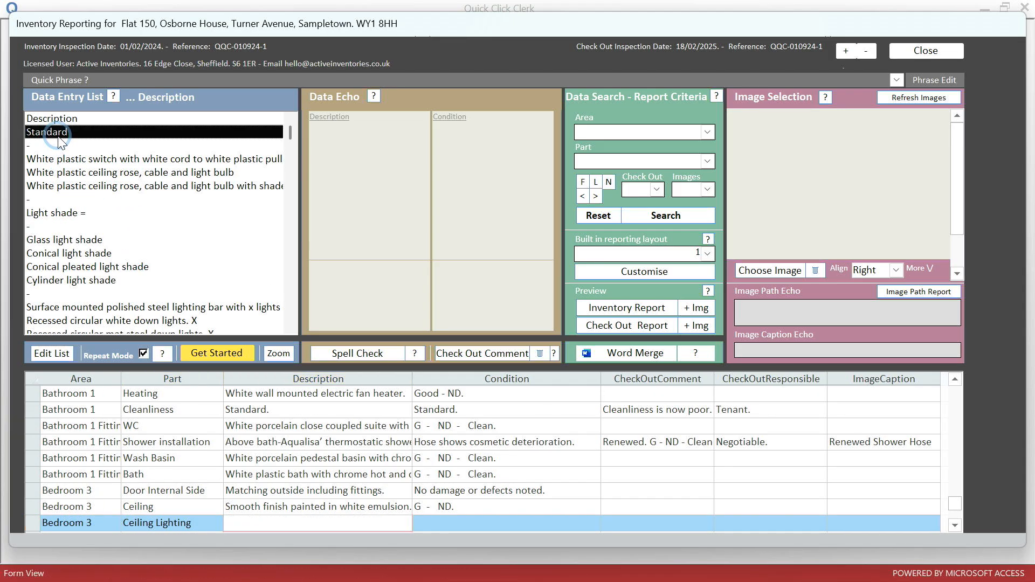
double_click(57, 185)
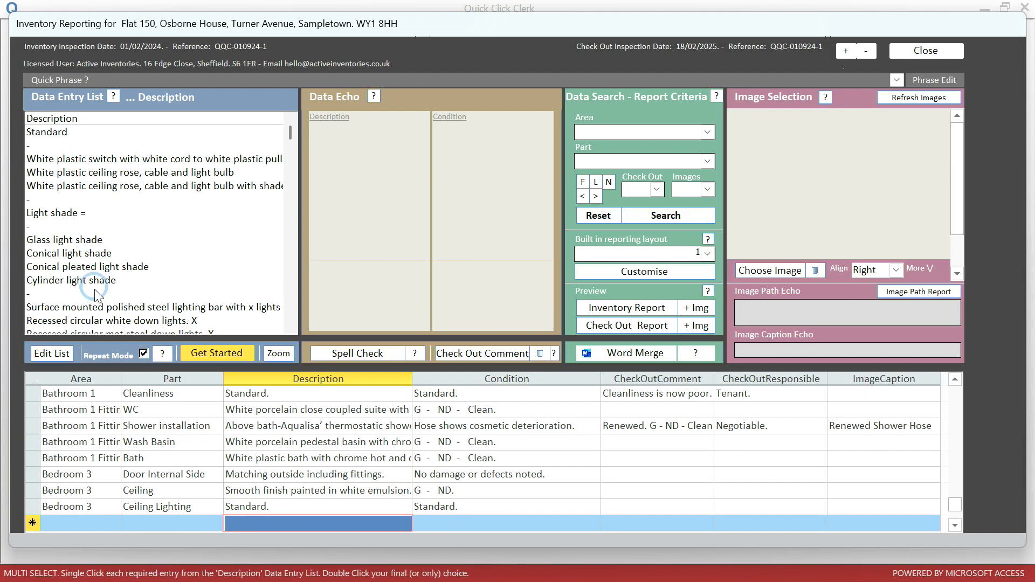
Add a Bedroom 3 Walls record painted in magnolia emulsion, with condition Matching as throughout property and Appears to be newly decorated
click(159, 523)
click(52, 200)
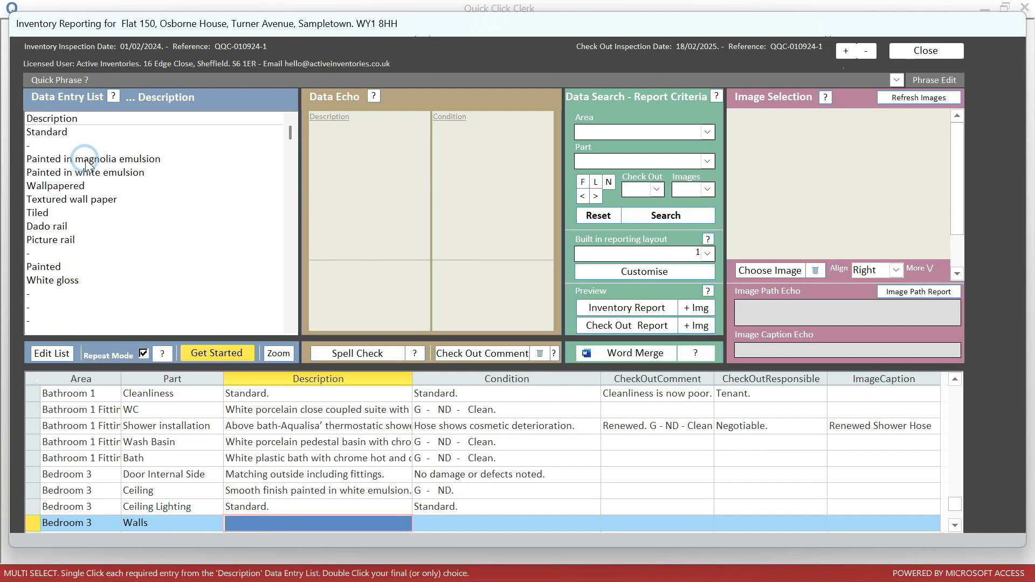
double_click(86, 160)
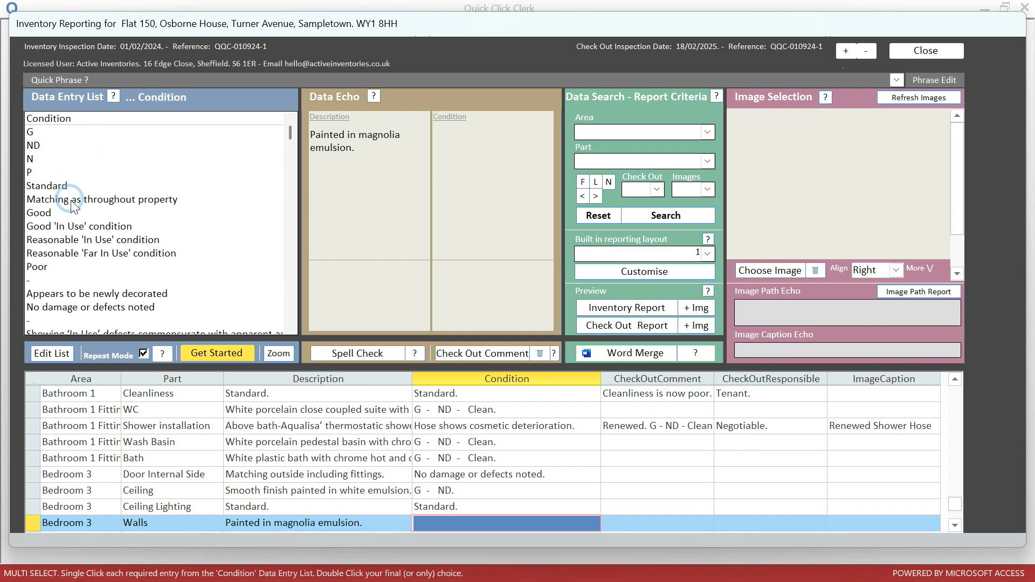
click(71, 200)
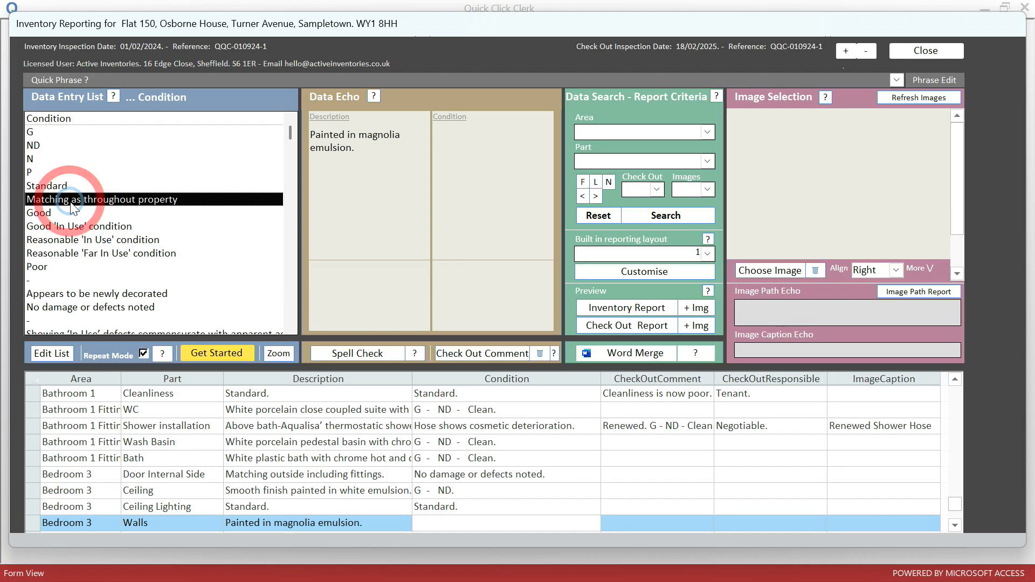
double_click(62, 295)
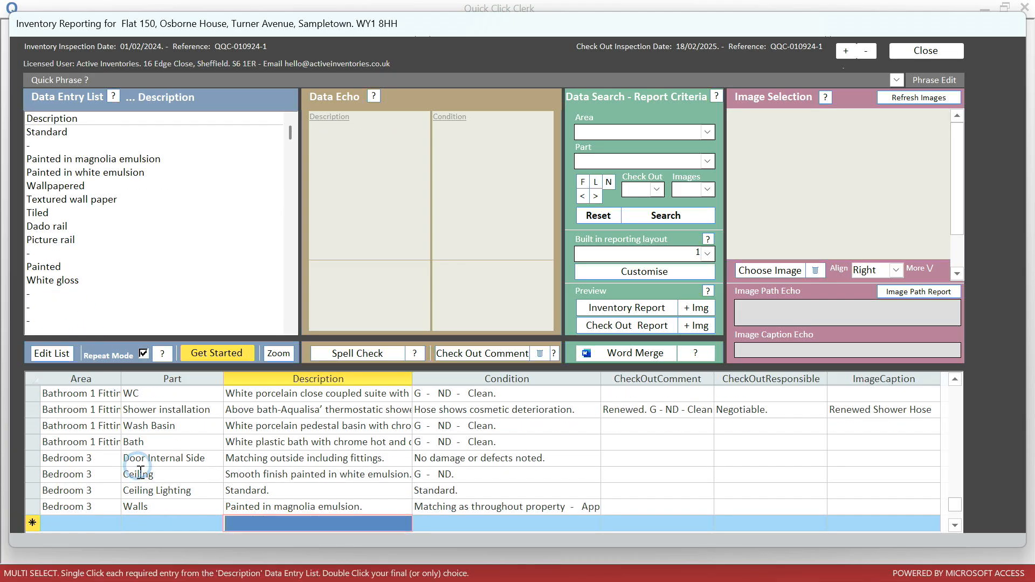
click(143, 522)
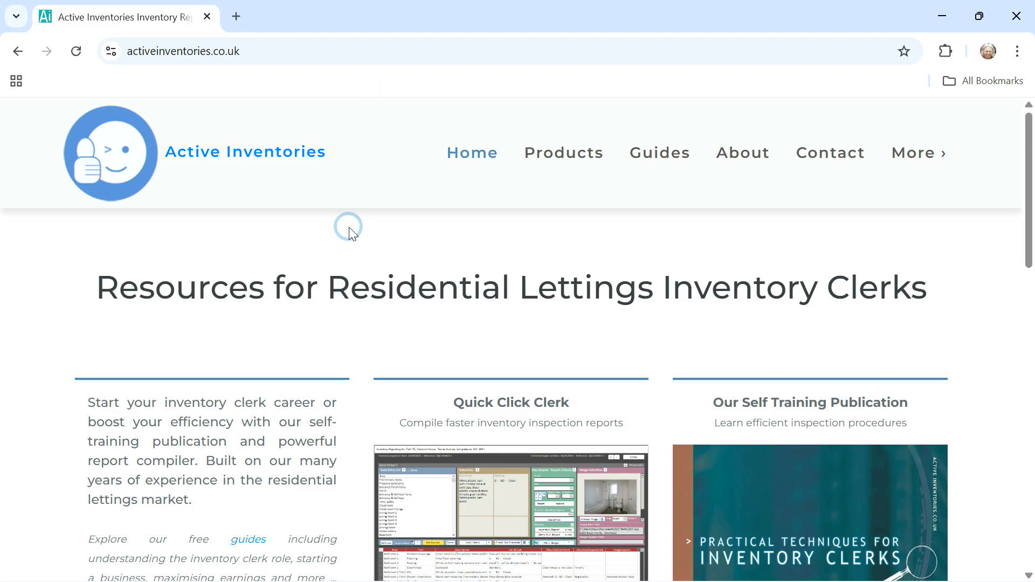
Review the Active Inventories home page in the browser, covering the Quick Click Clerk key features and the self training publication
scroll(335, 311, down, 1)
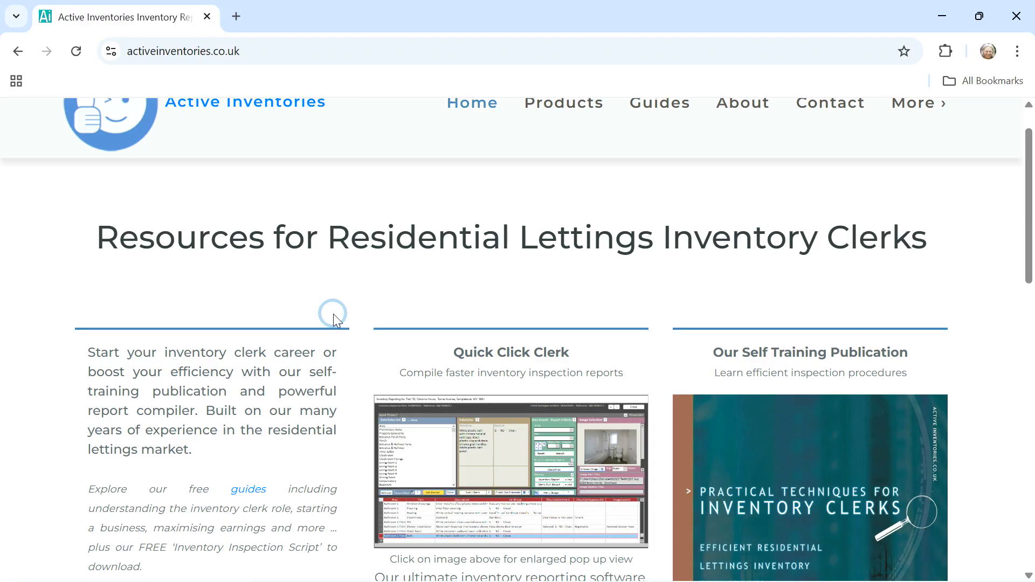
scroll(334, 314, down, 2)
scroll(334, 314, down, 2)
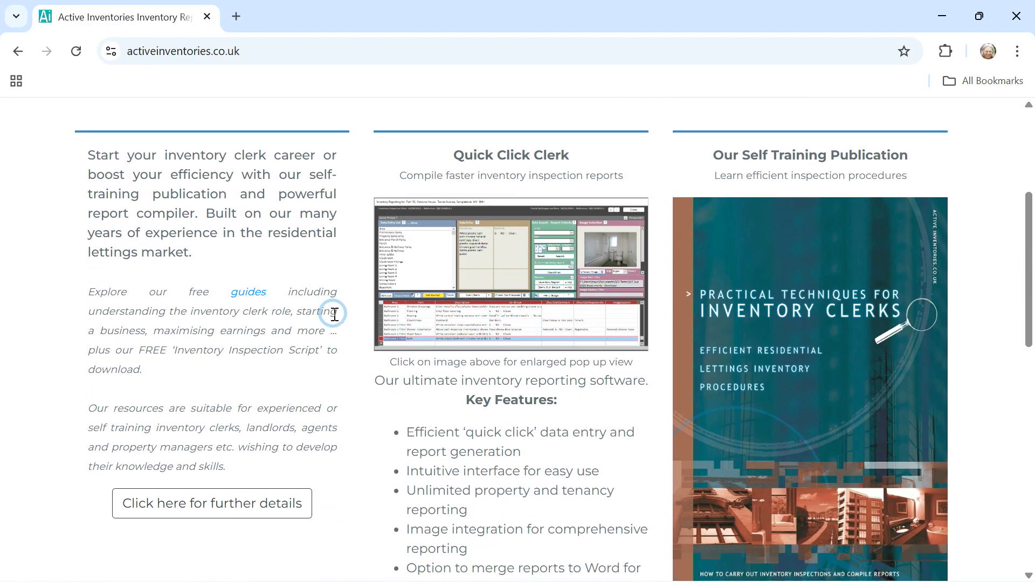
scroll(335, 314, down, 1)
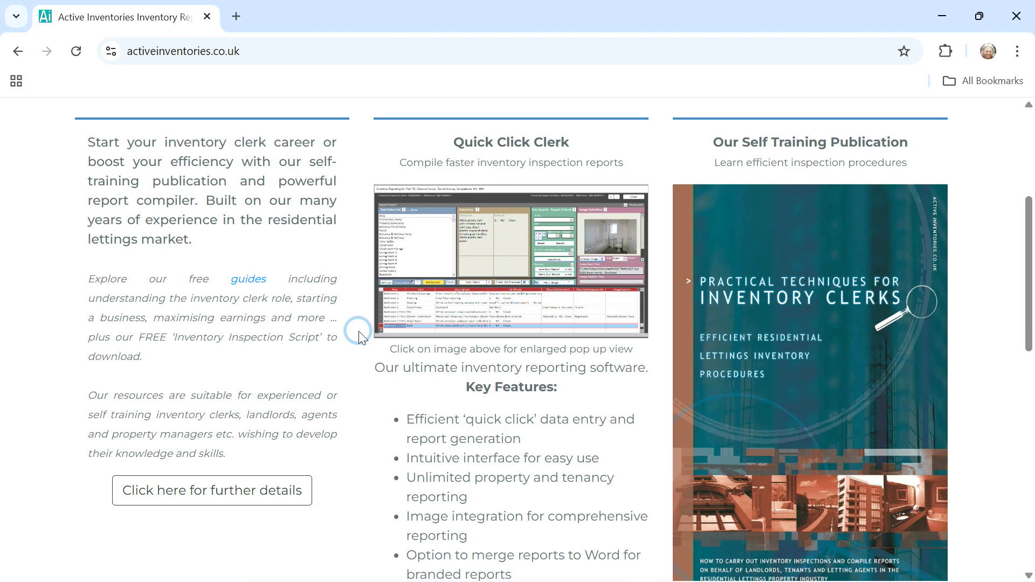
scroll(361, 337, down, 1)
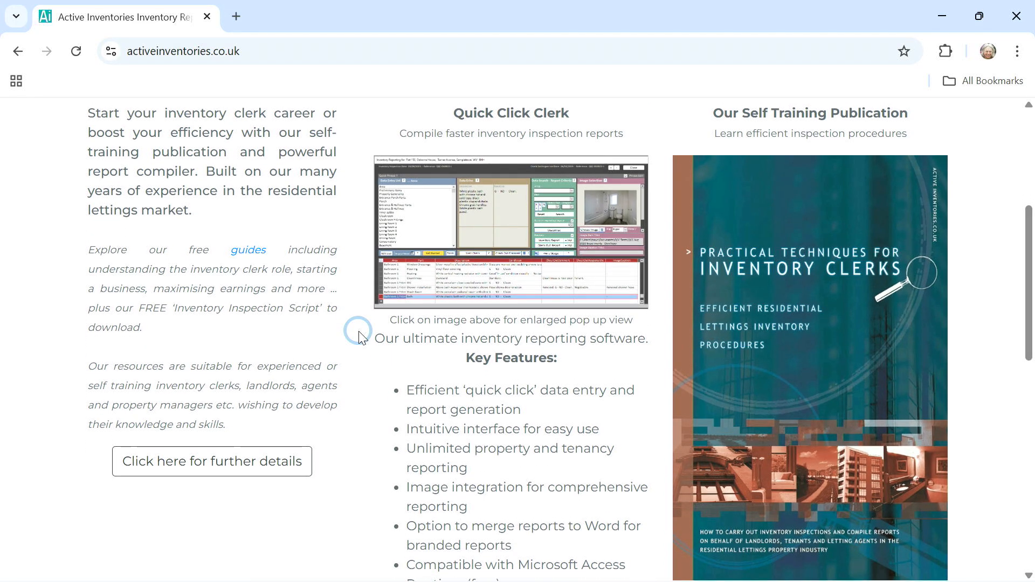
scroll(361, 337, down, 1)
scroll(359, 334, down, 1)
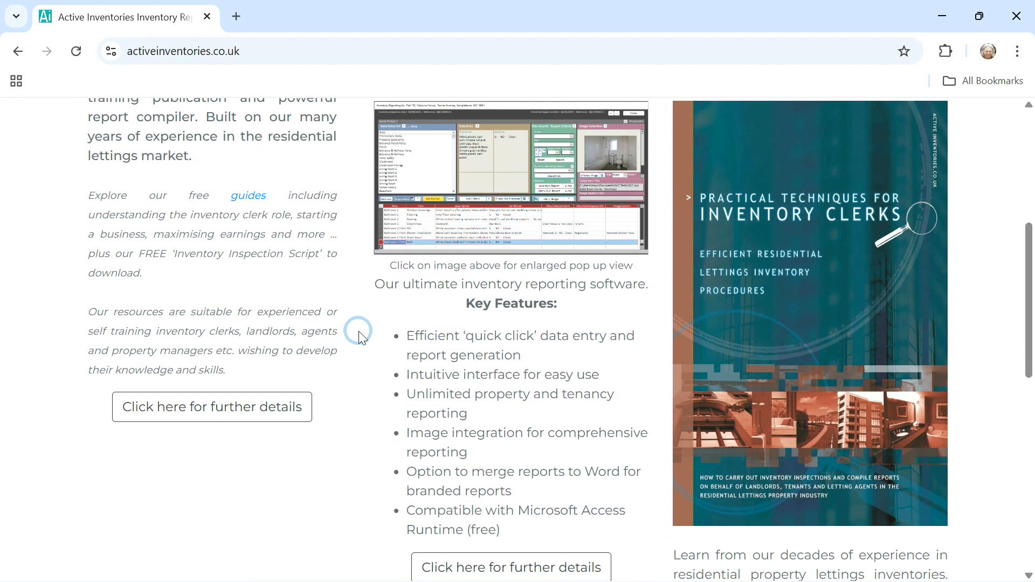
scroll(359, 334, down, 1)
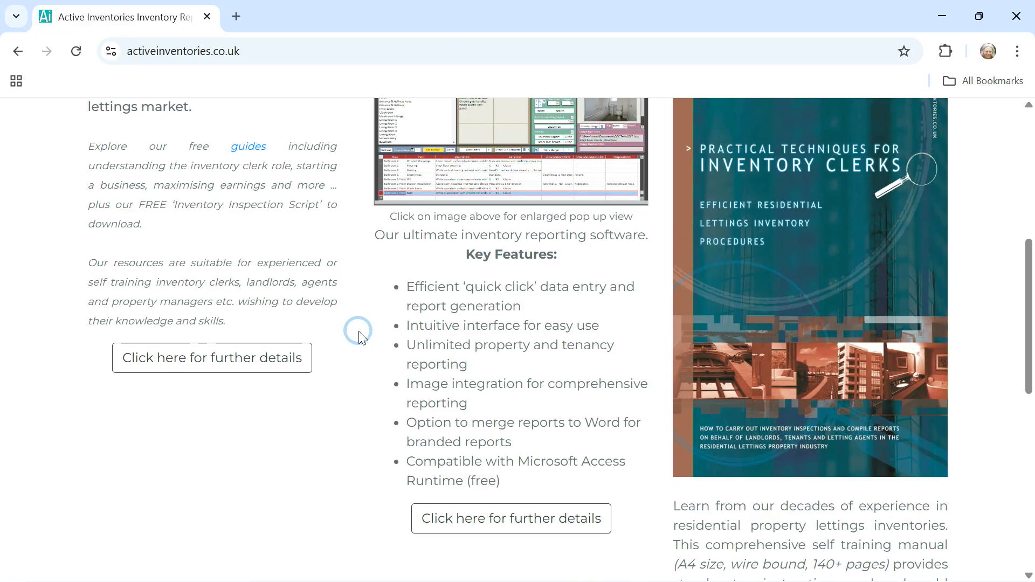
scroll(359, 334, down, 1)
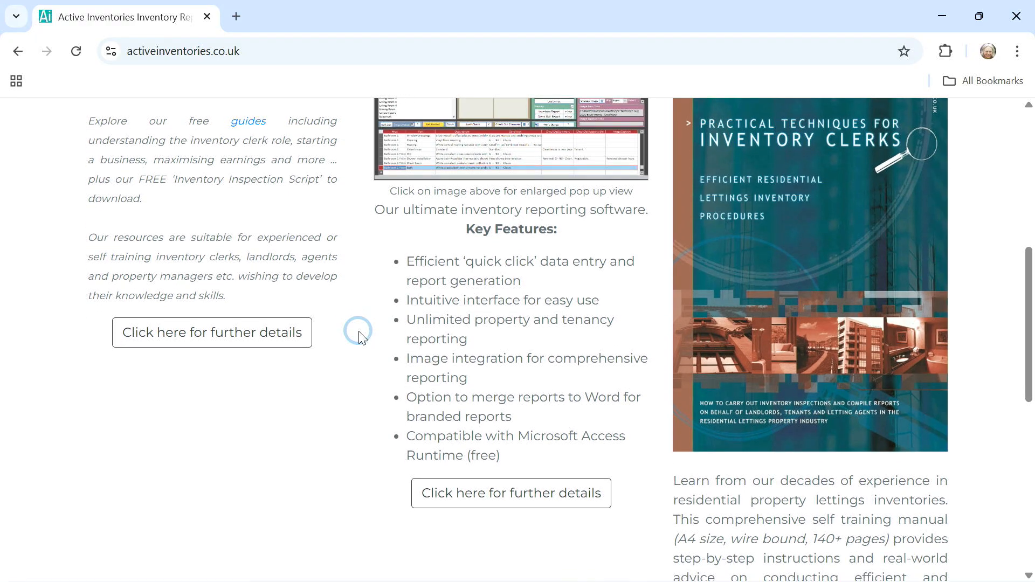